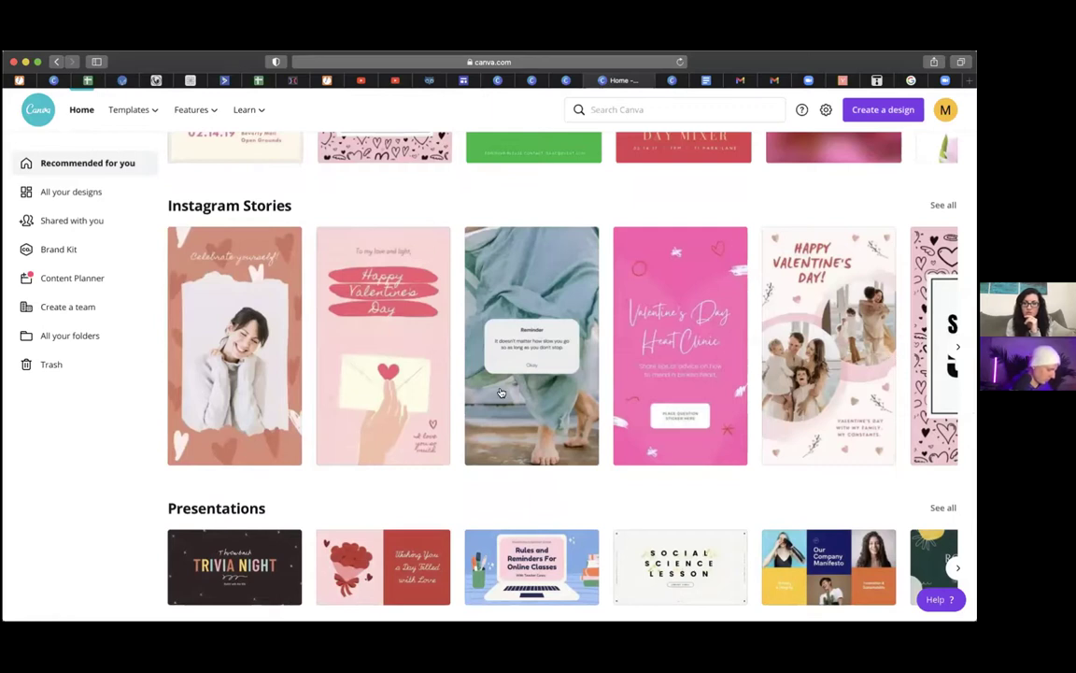
- Browse the Canva home page and bring up the list of new design types
scroll(501, 392, down, 5)
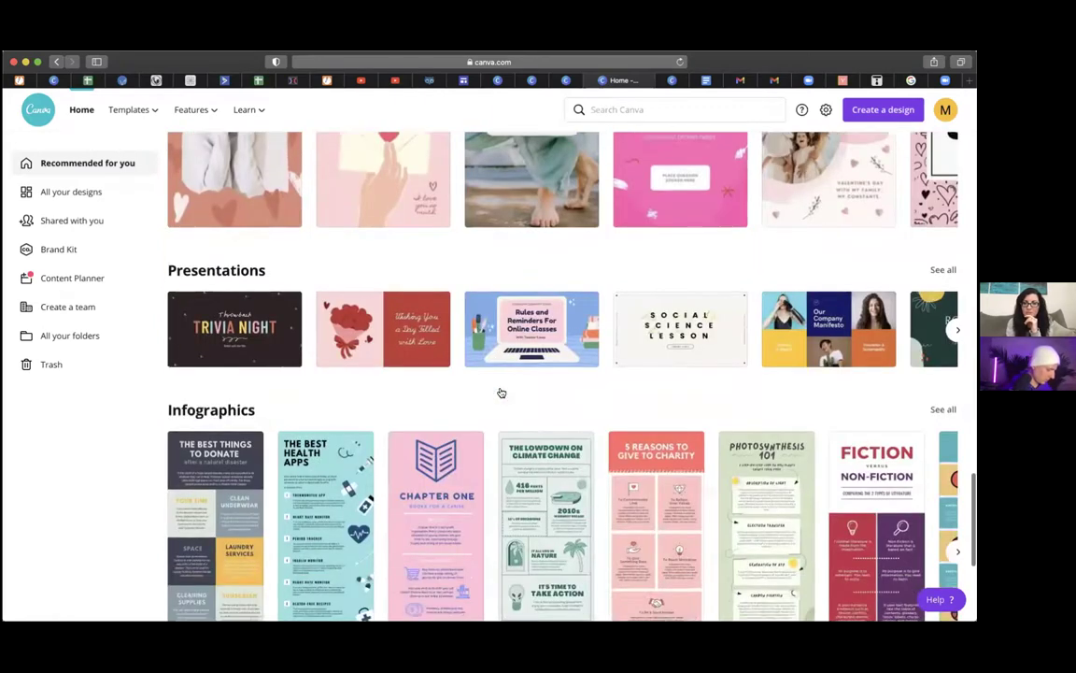
scroll(501, 392, down, 2)
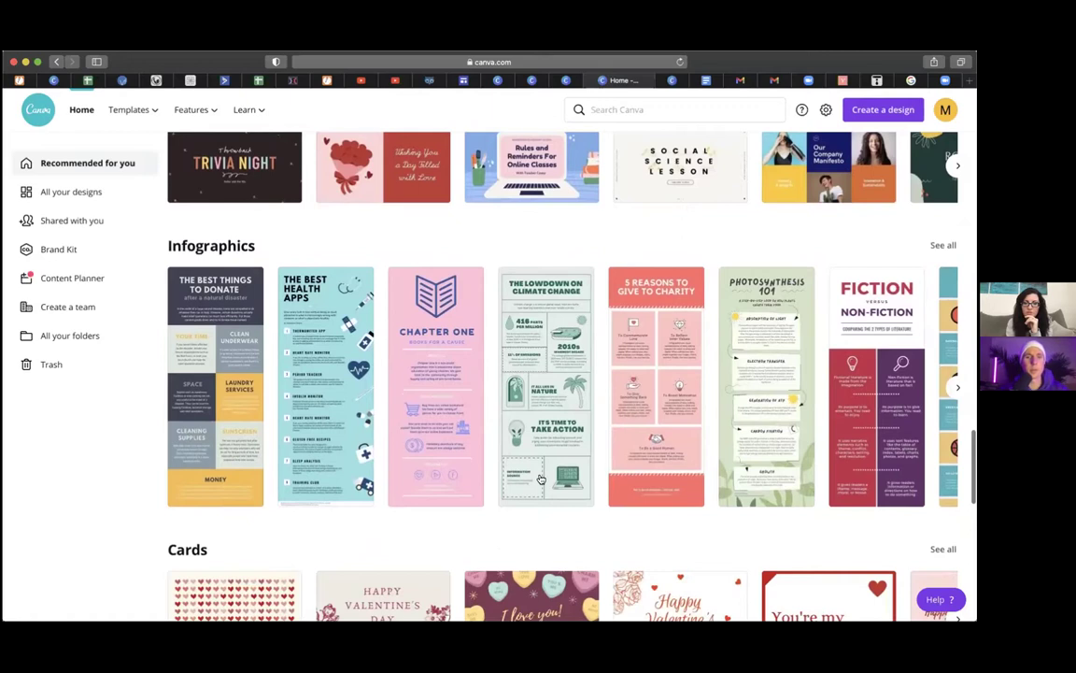
scroll(540, 478, down, 15)
scroll(540, 478, up, 20)
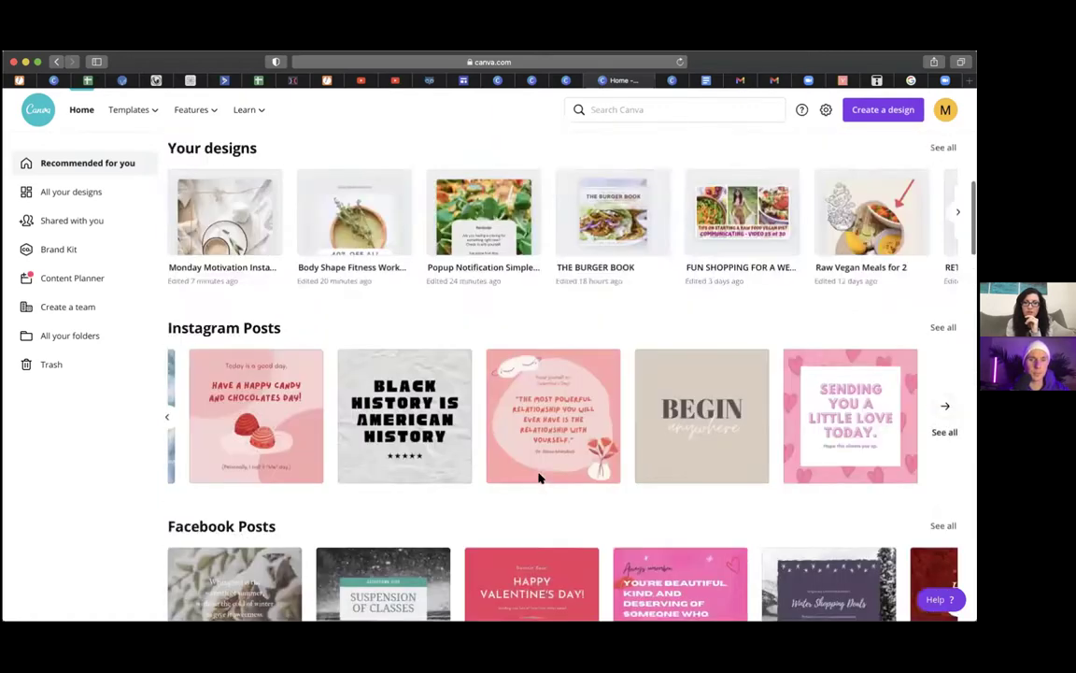
scroll(538, 478, up, 5)
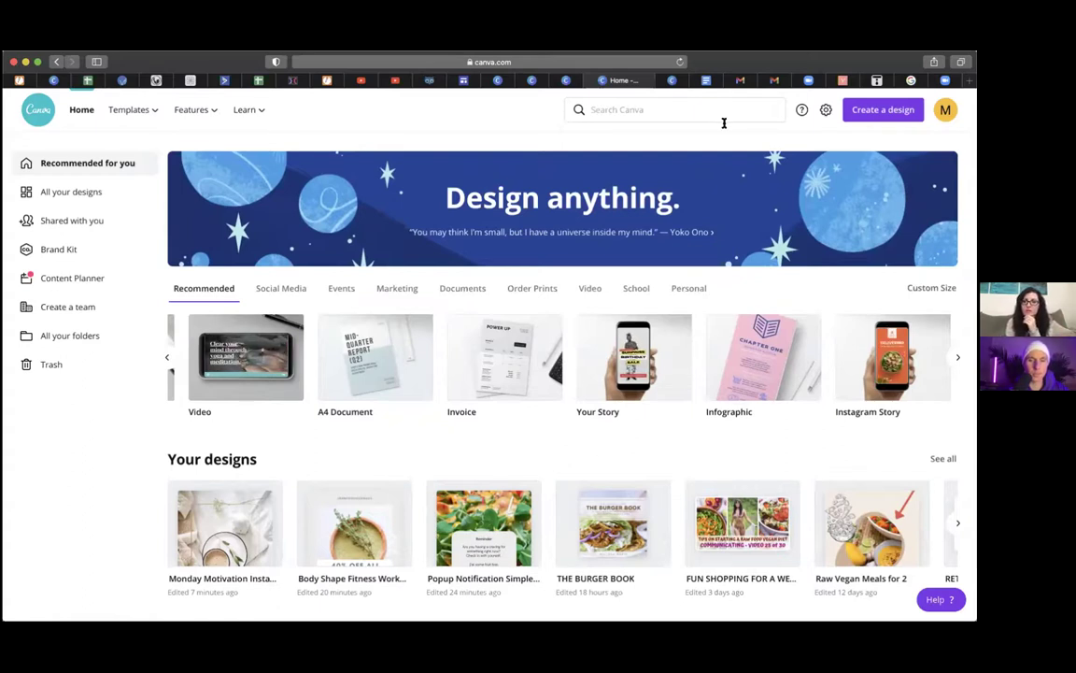
click(881, 114)
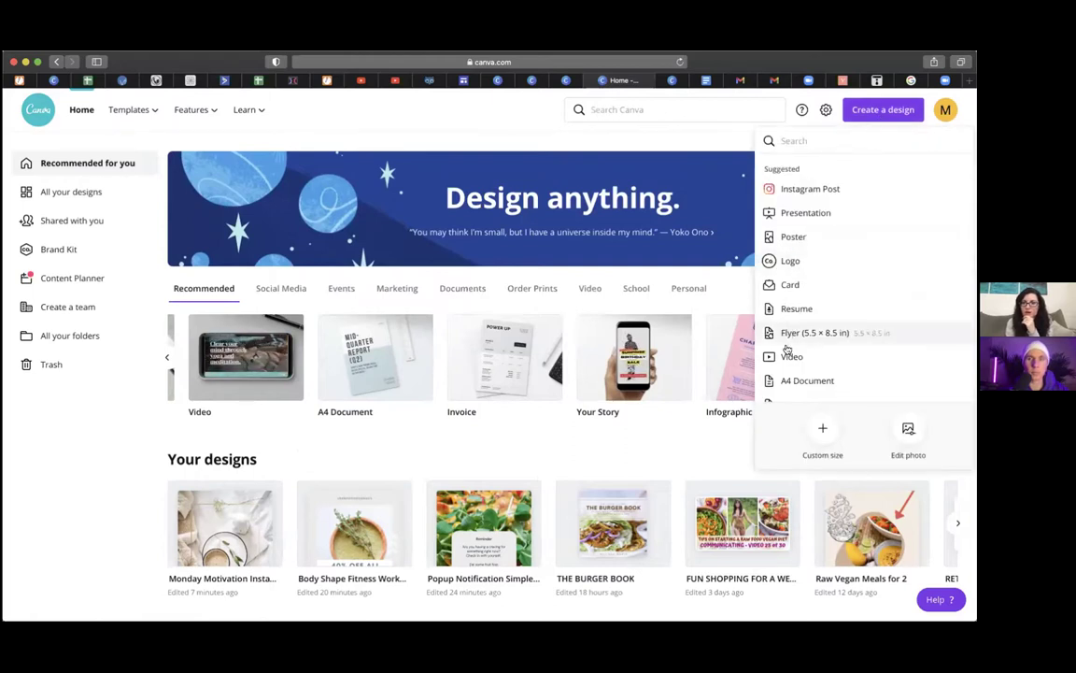
scroll(789, 293, down, 5)
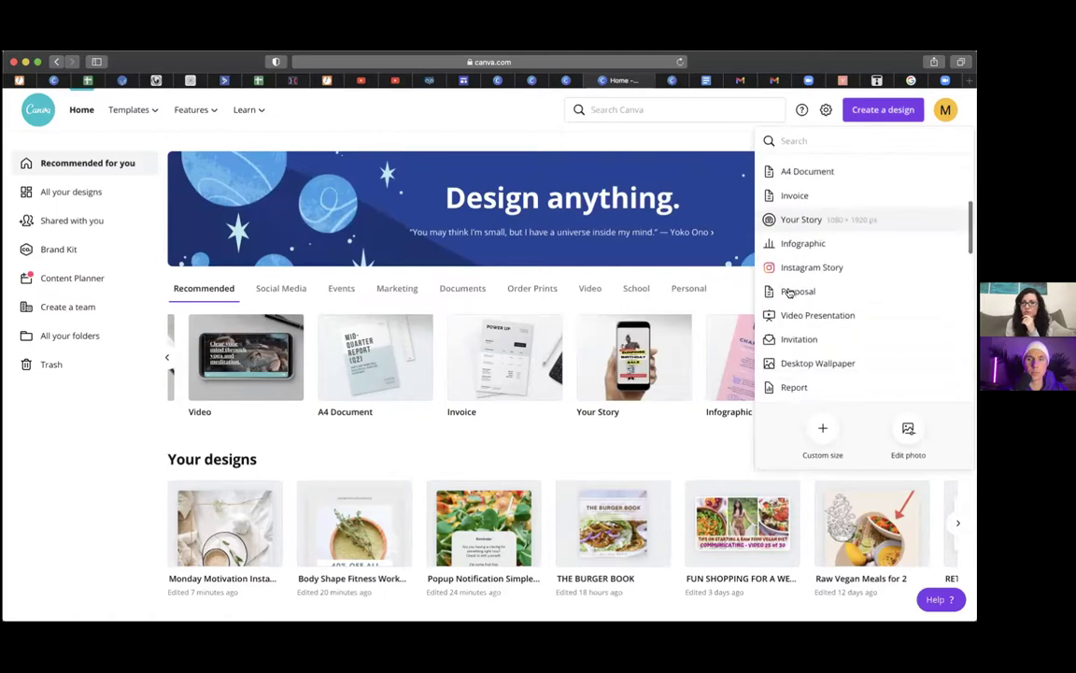
scroll(792, 261, up, 10)
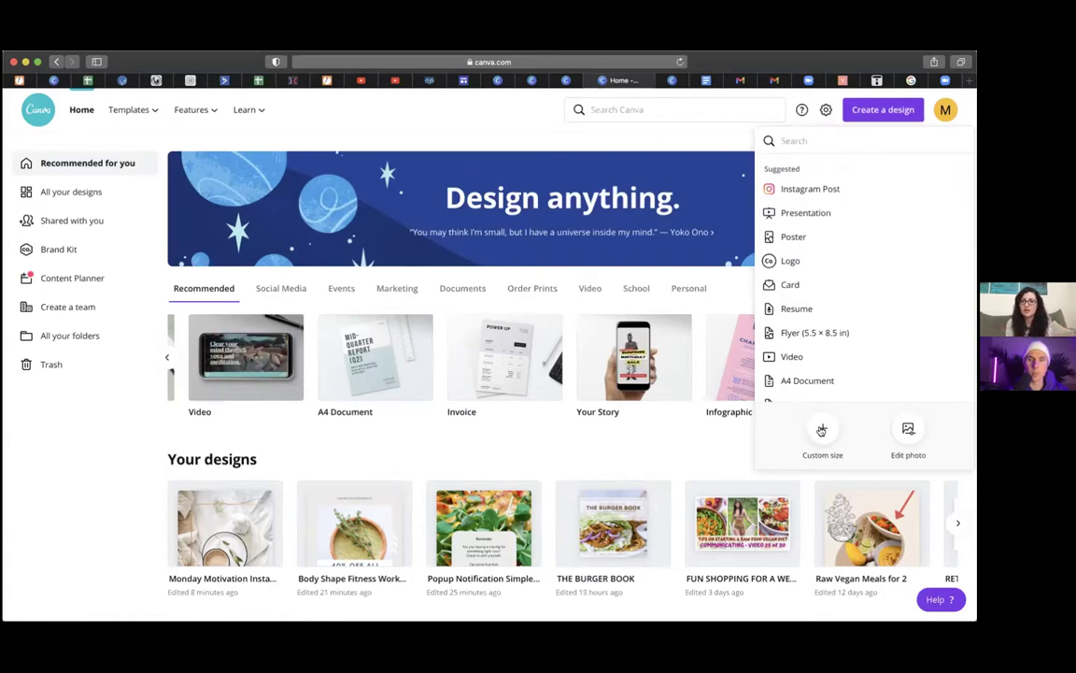
- Create a custom-size blank design of 10 × 10 inches
click(822, 428)
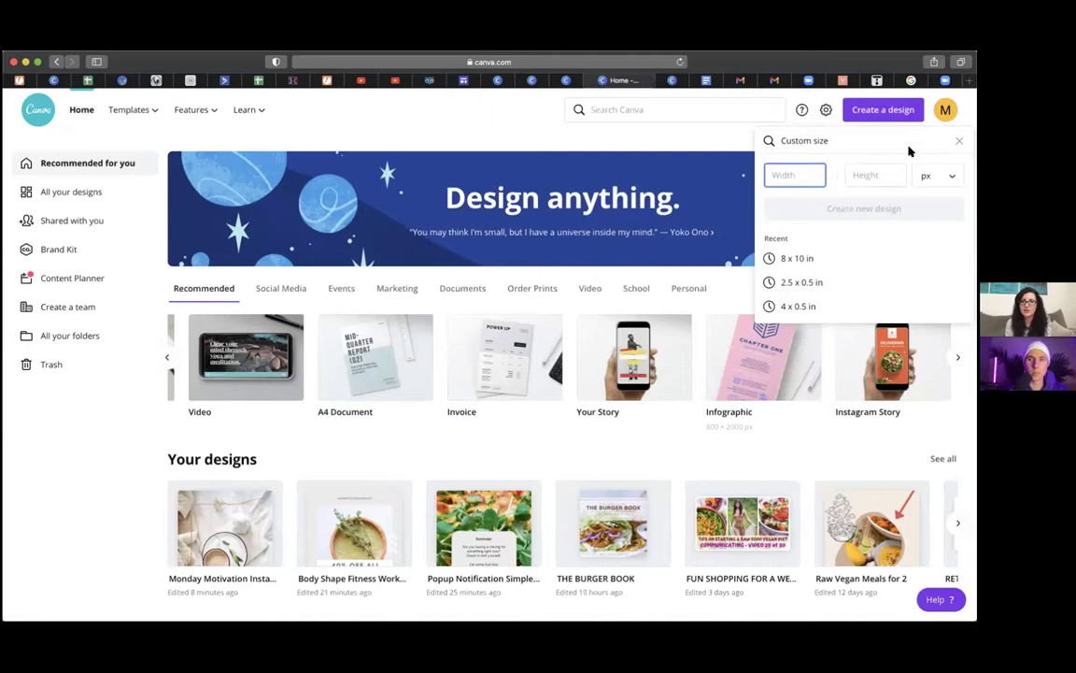
click(925, 177)
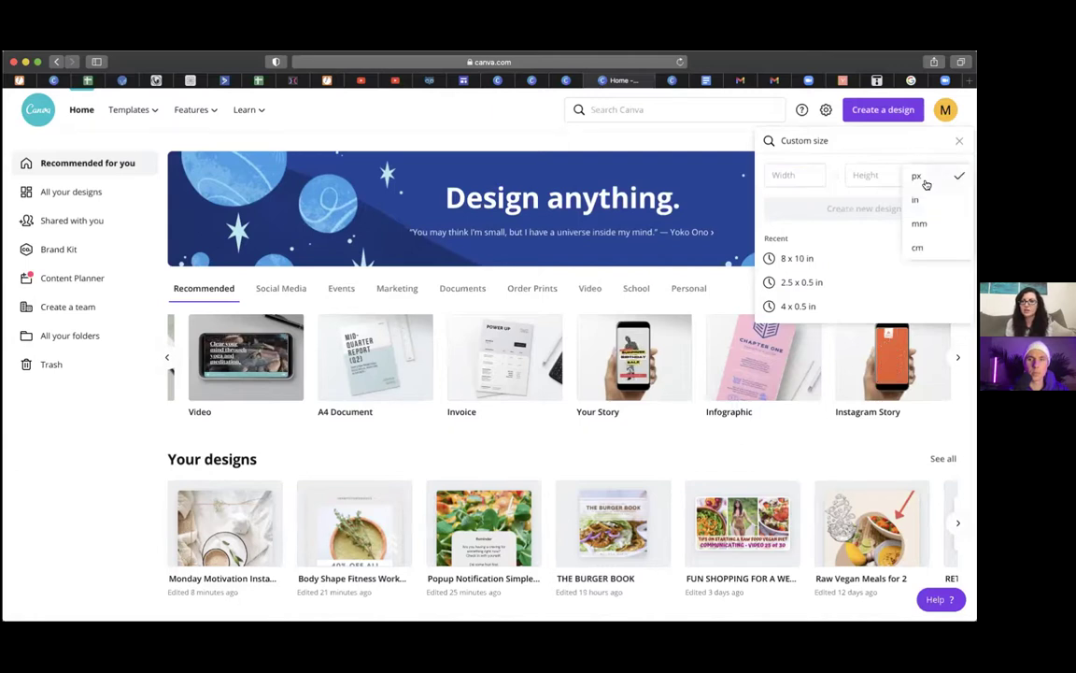
click(916, 202)
click(808, 178)
text(10)
click(871, 178)
text(10)
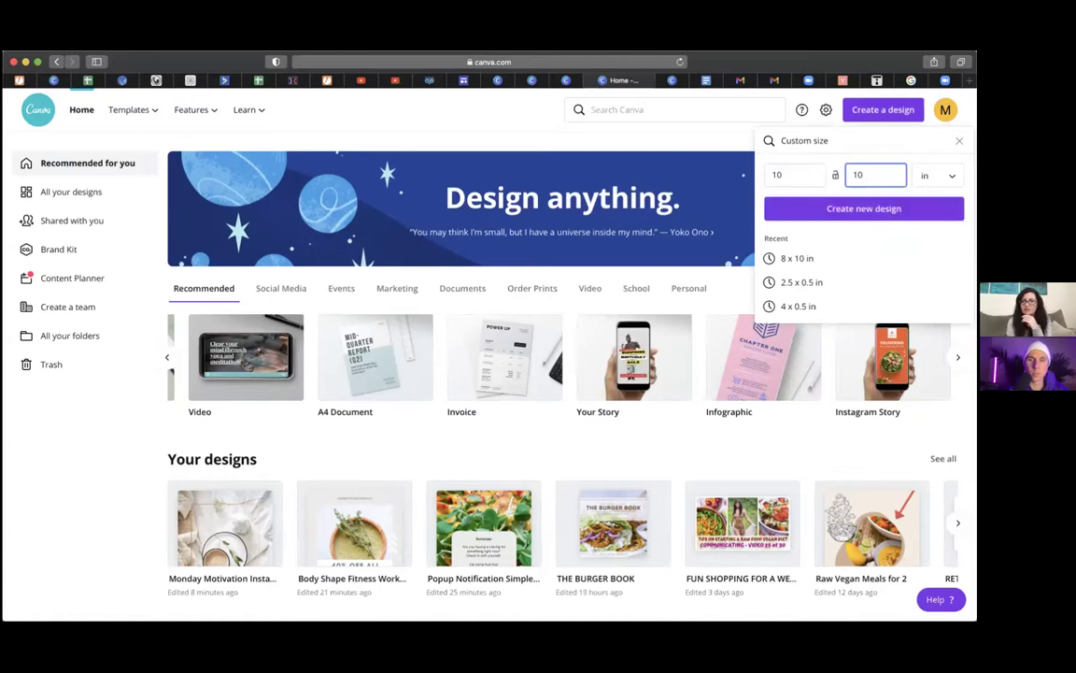
click(868, 207)
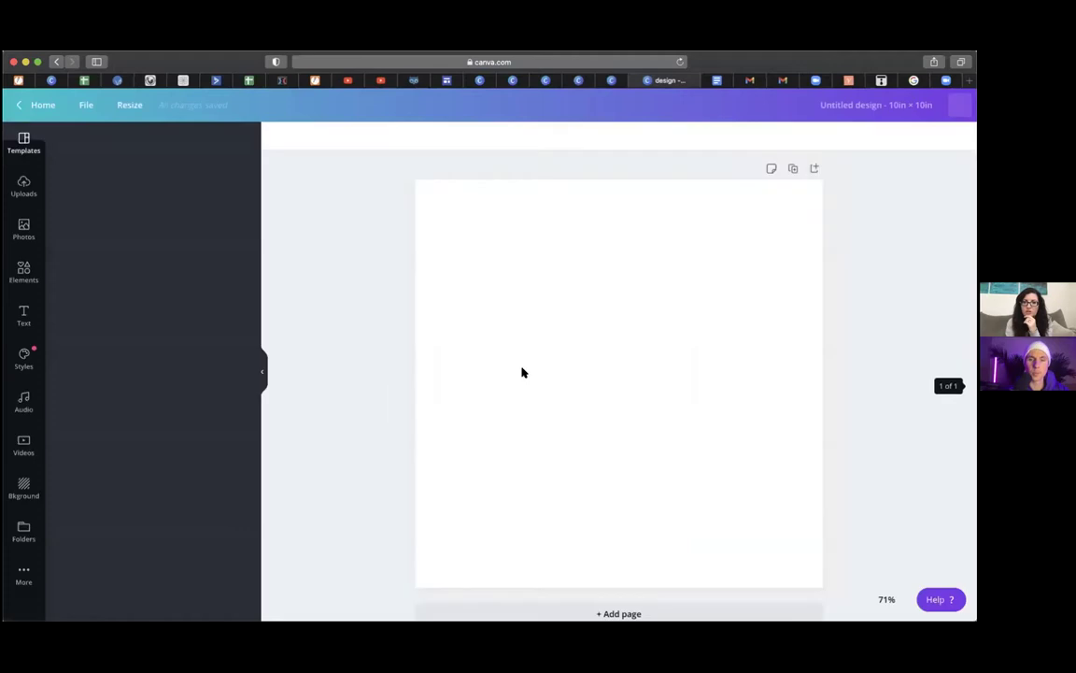
- Add a blank Page 2 below the canvas, then return to Page 1
scroll(627, 370, down, 1)
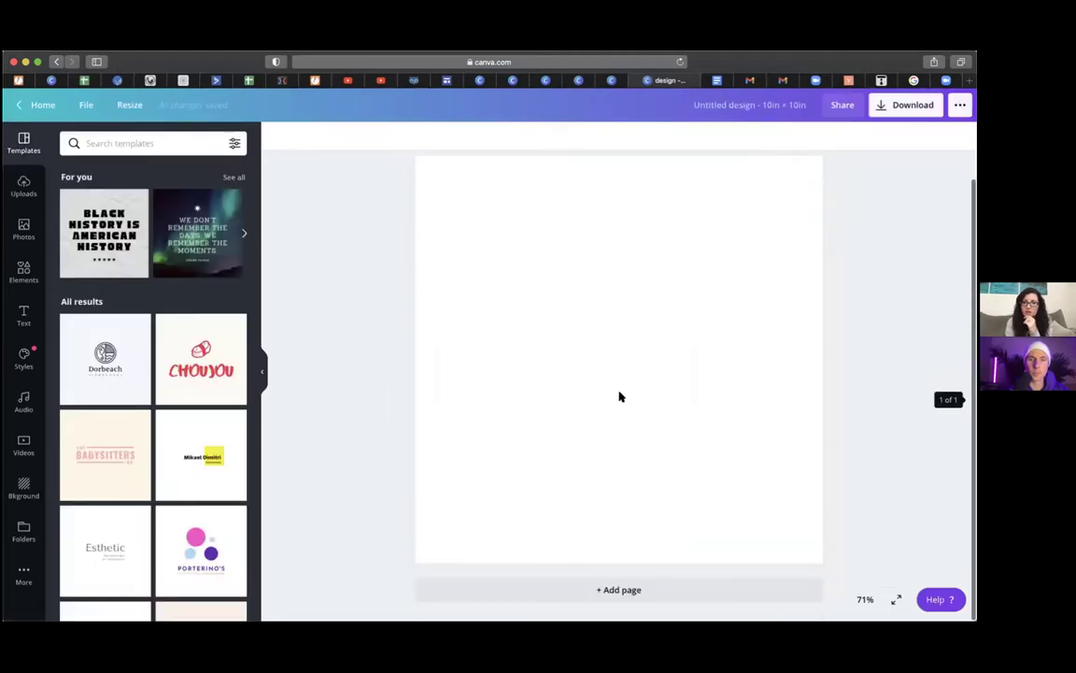
click(619, 589)
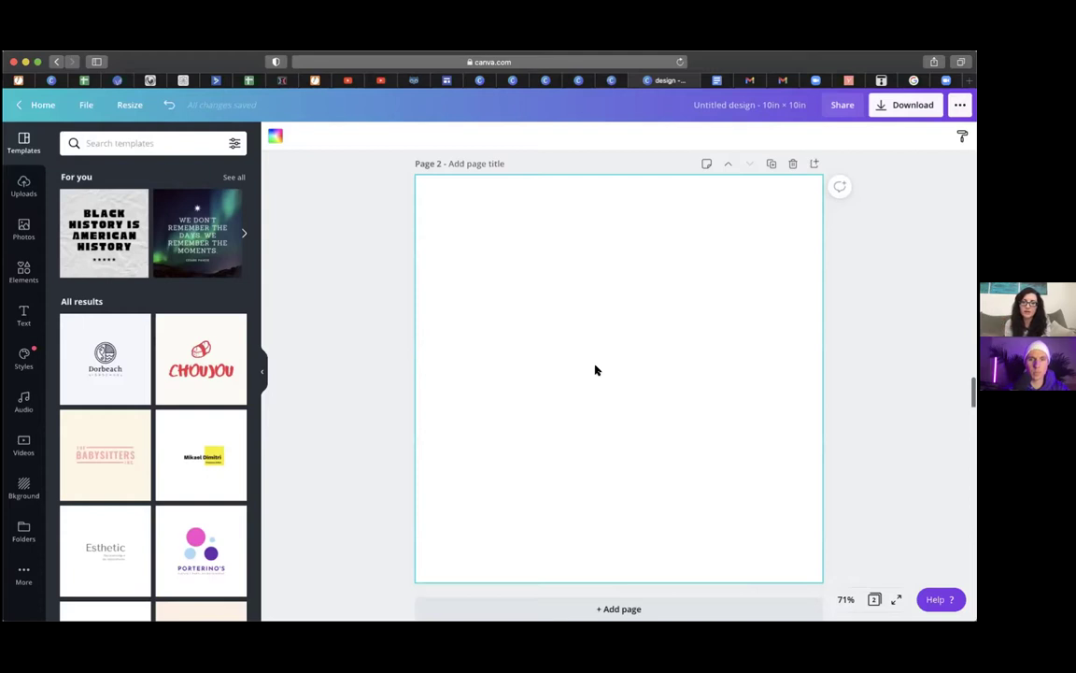
scroll(595, 370, up, 5)
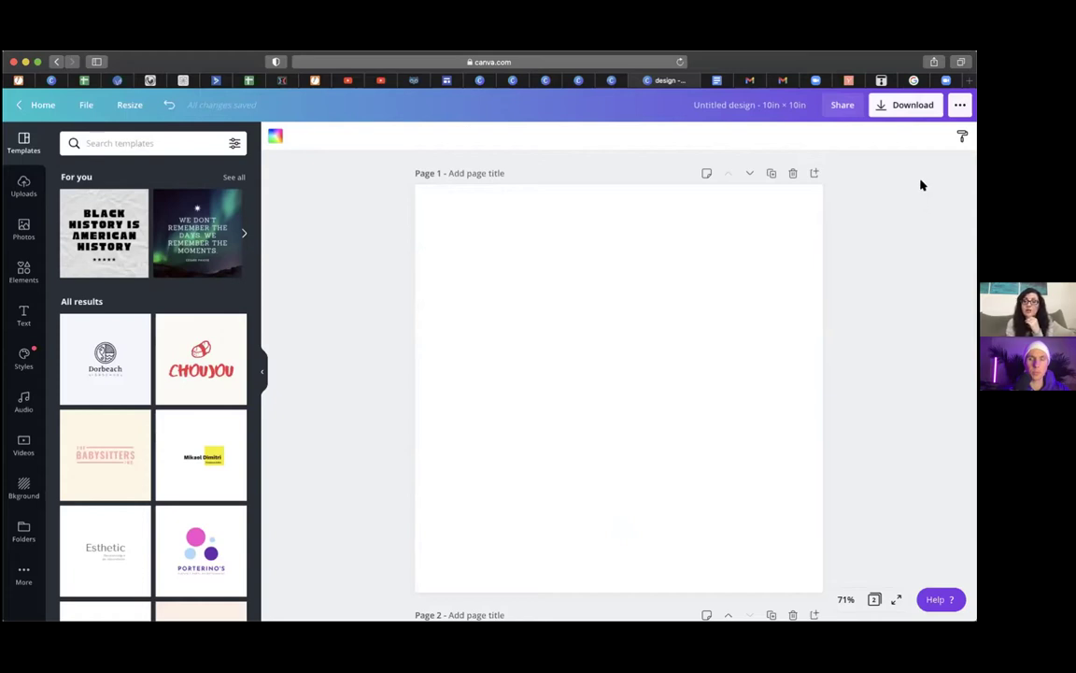
- Search templates for 'recipe book' and browse results such as Cook With Me
click(145, 143)
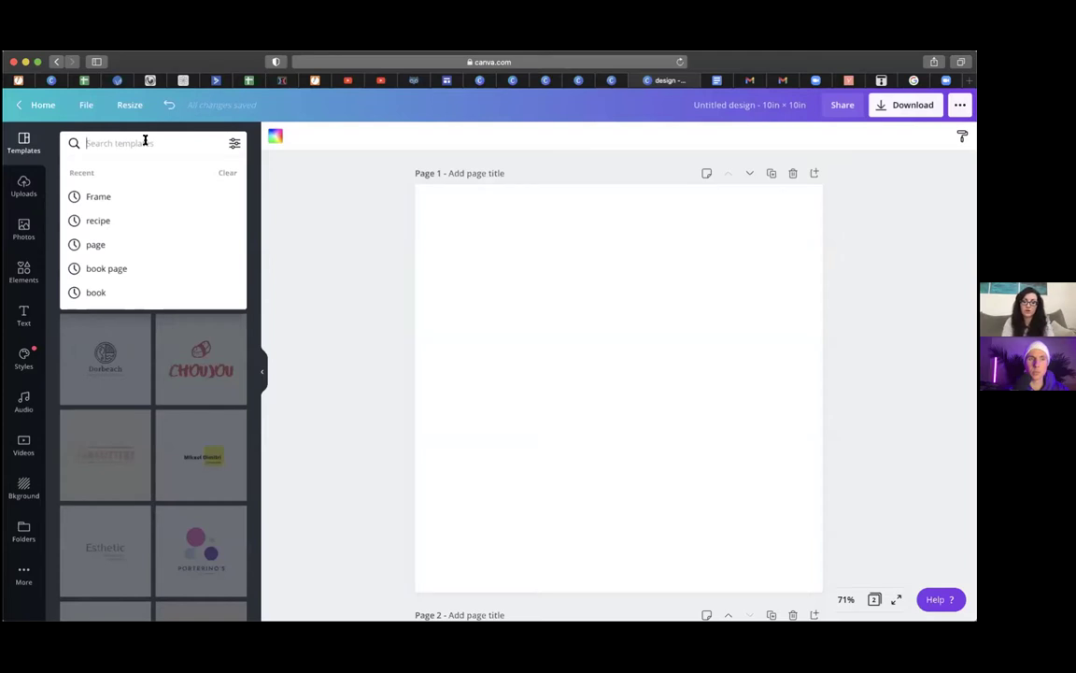
text(recipe boo)
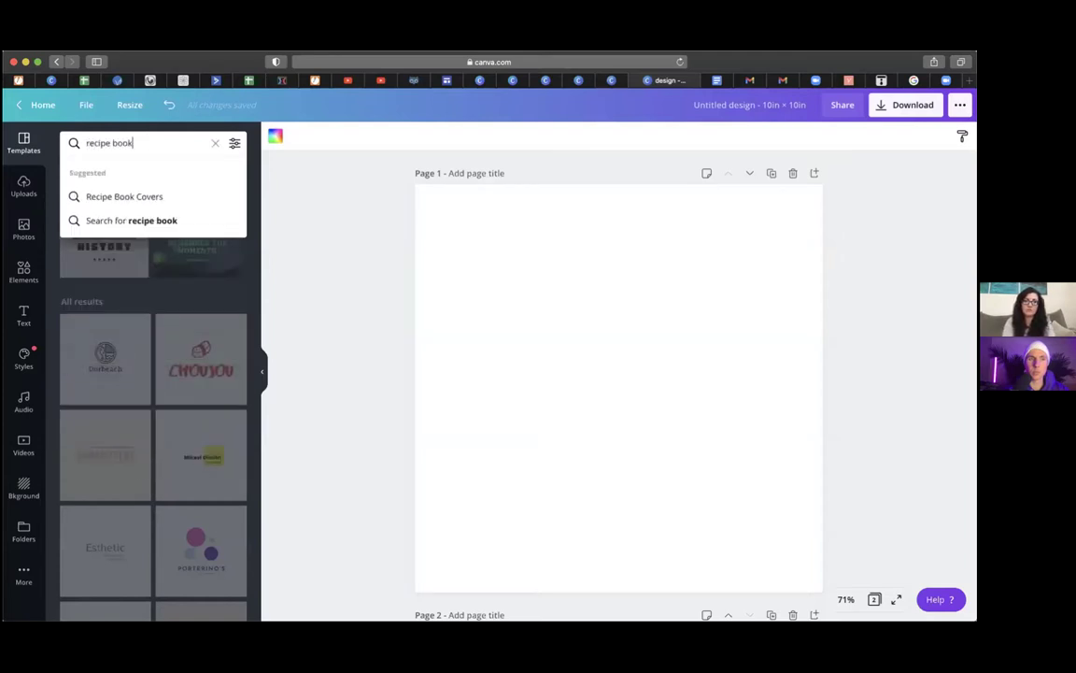
text(k)
key(Return)
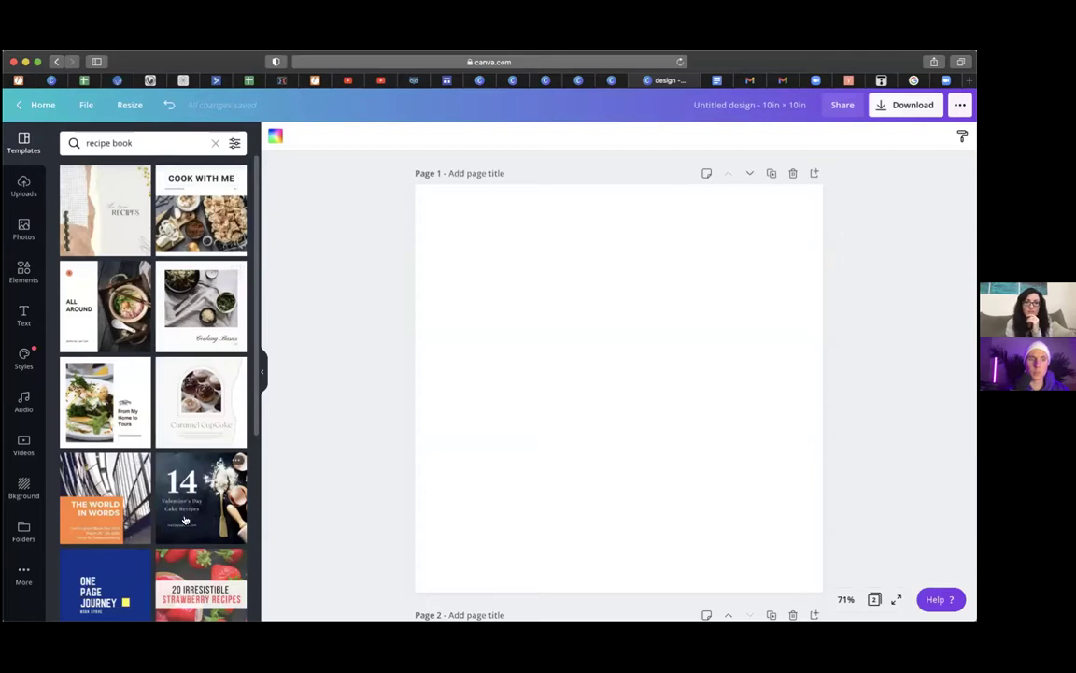
scroll(184, 519, down, 10)
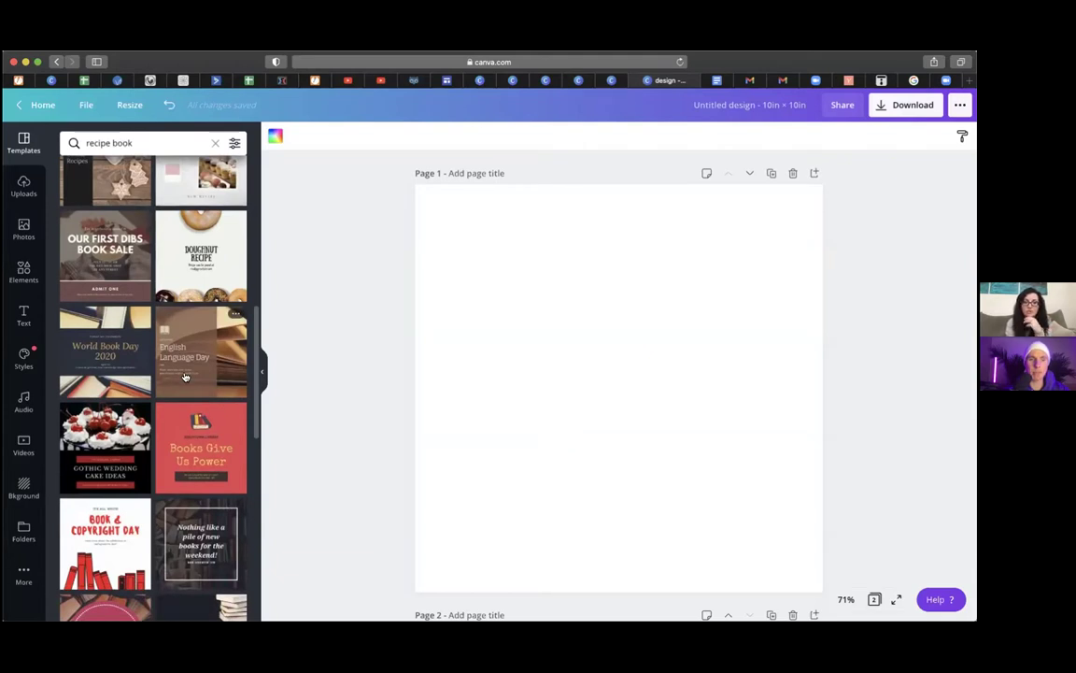
scroll(185, 376, down, 15)
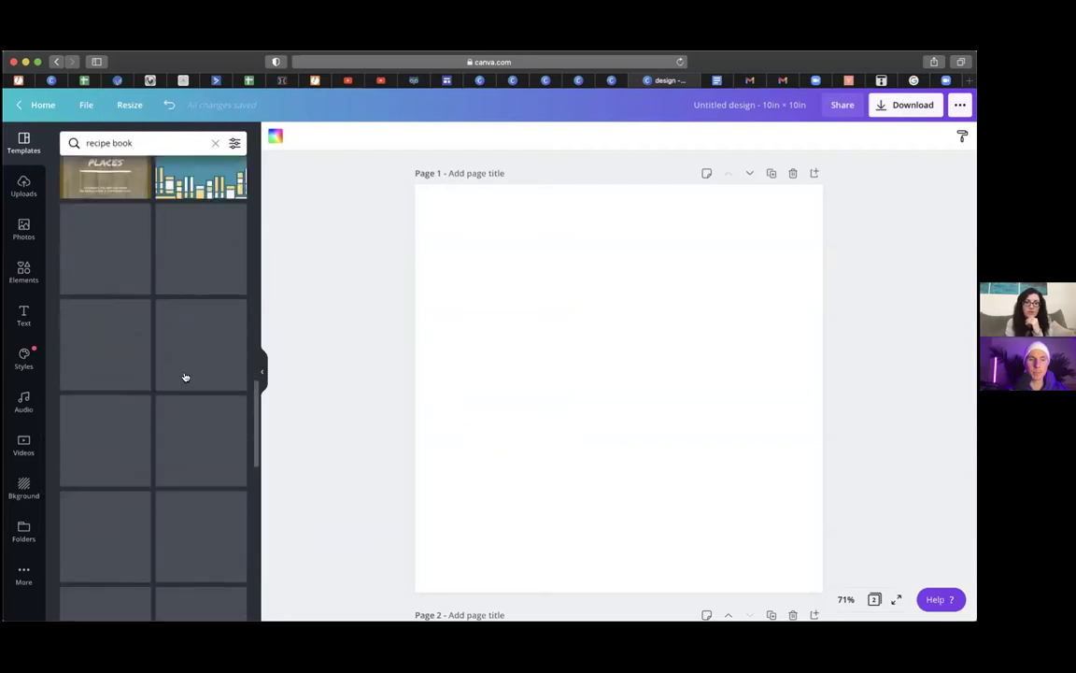
scroll(185, 377, up, 8)
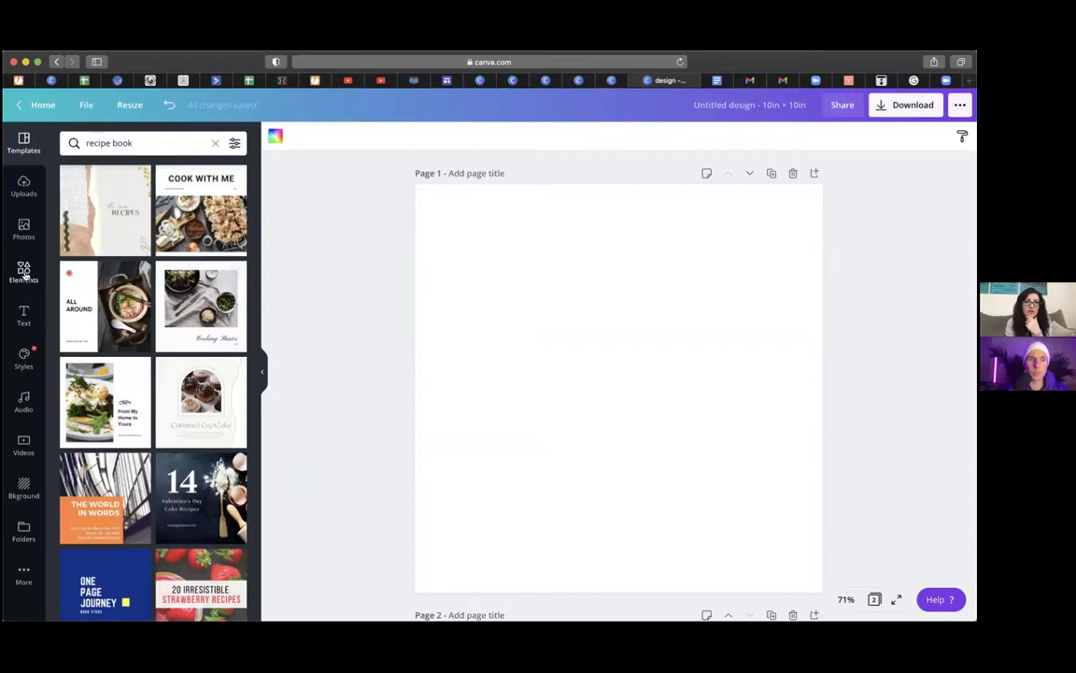
- Add a square shape and stretch it to cover all of Page 1
click(23, 270)
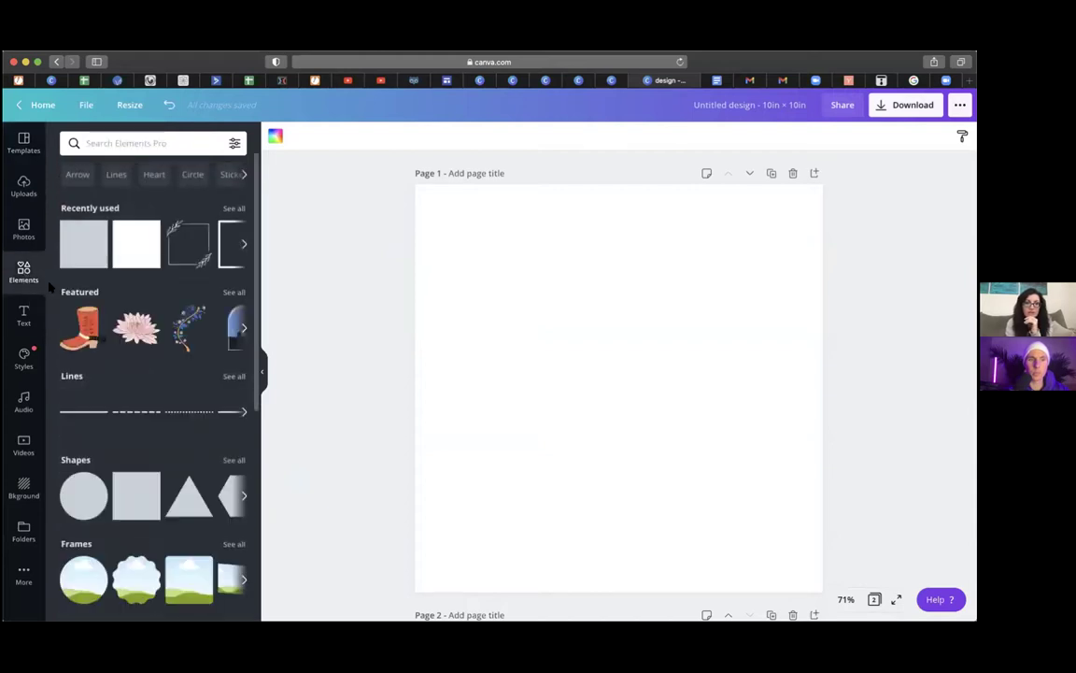
click(133, 497)
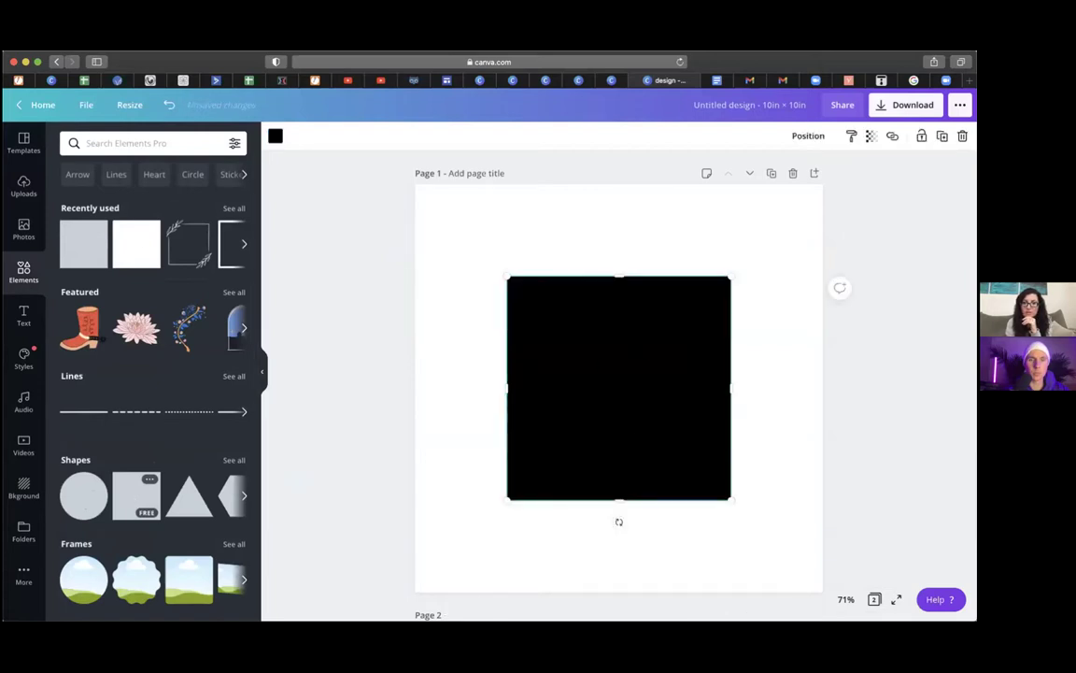
drag(570, 393, 477, 300)
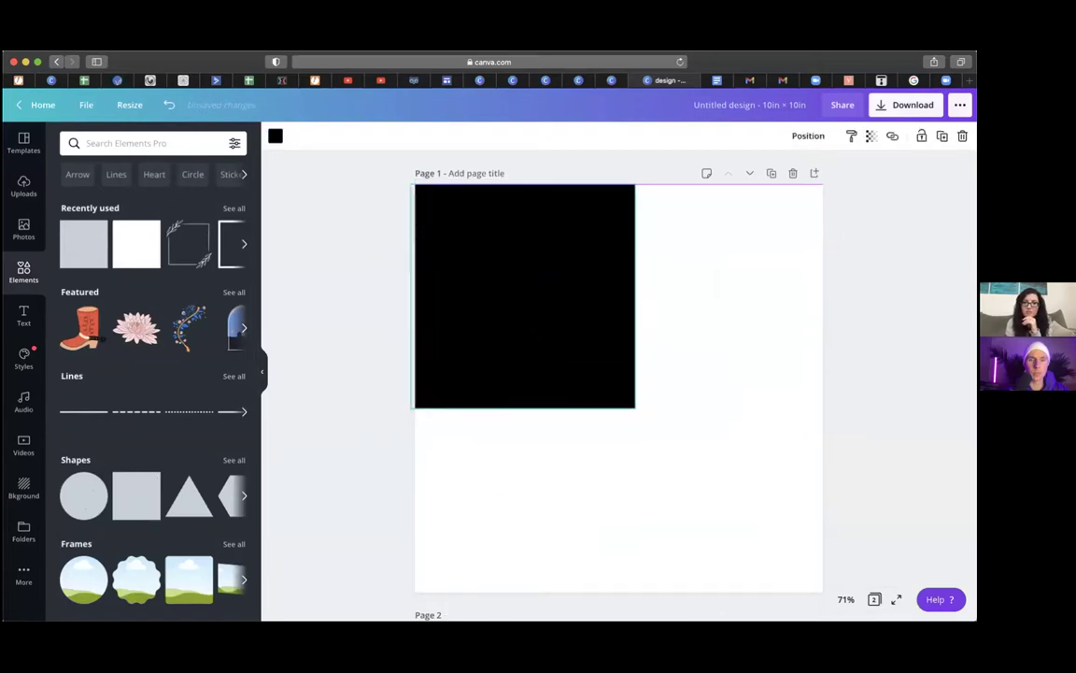
drag(707, 497, 775, 619)
- Give the square a custom pale green colour, #F7FFE9
click(273, 137)
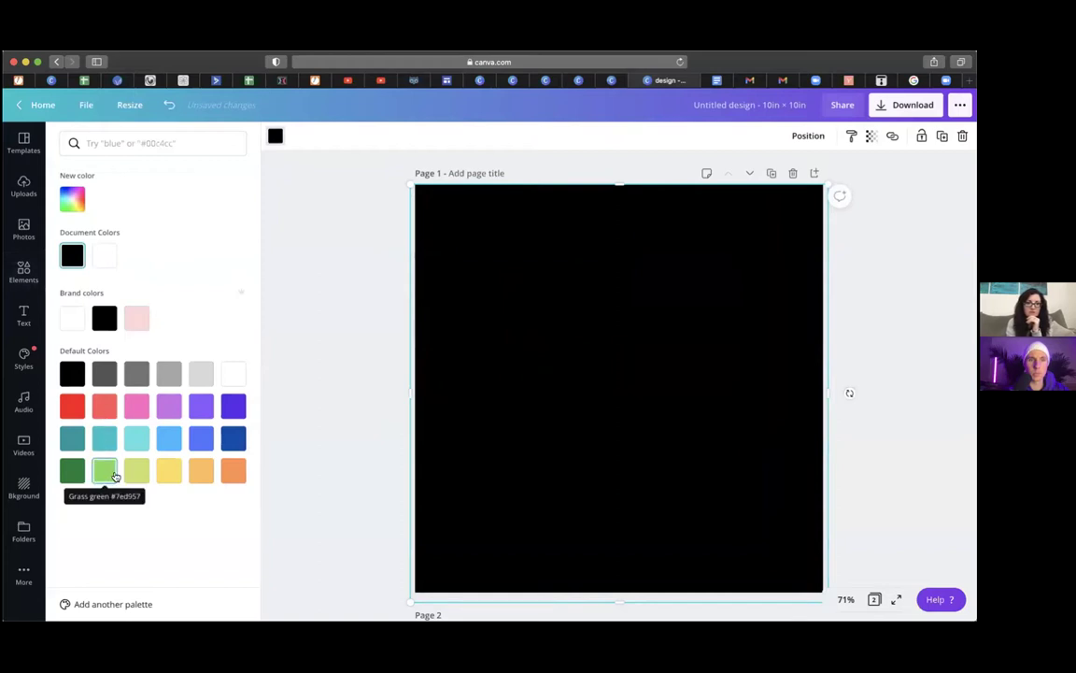
click(73, 199)
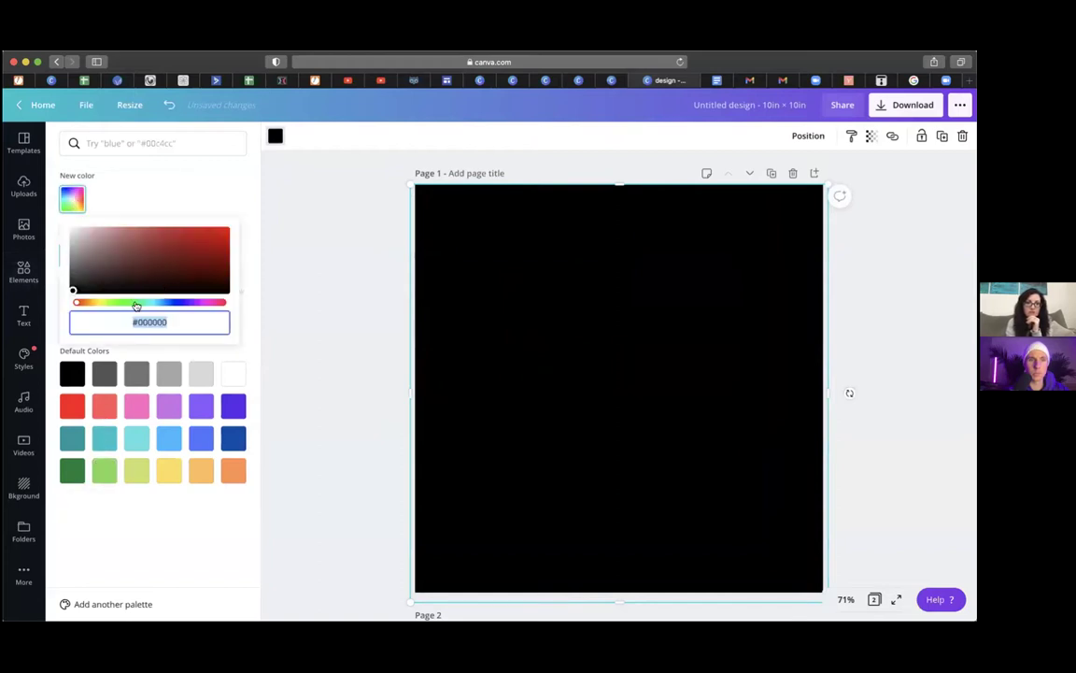
click(108, 303)
drag(108, 304, 103, 304)
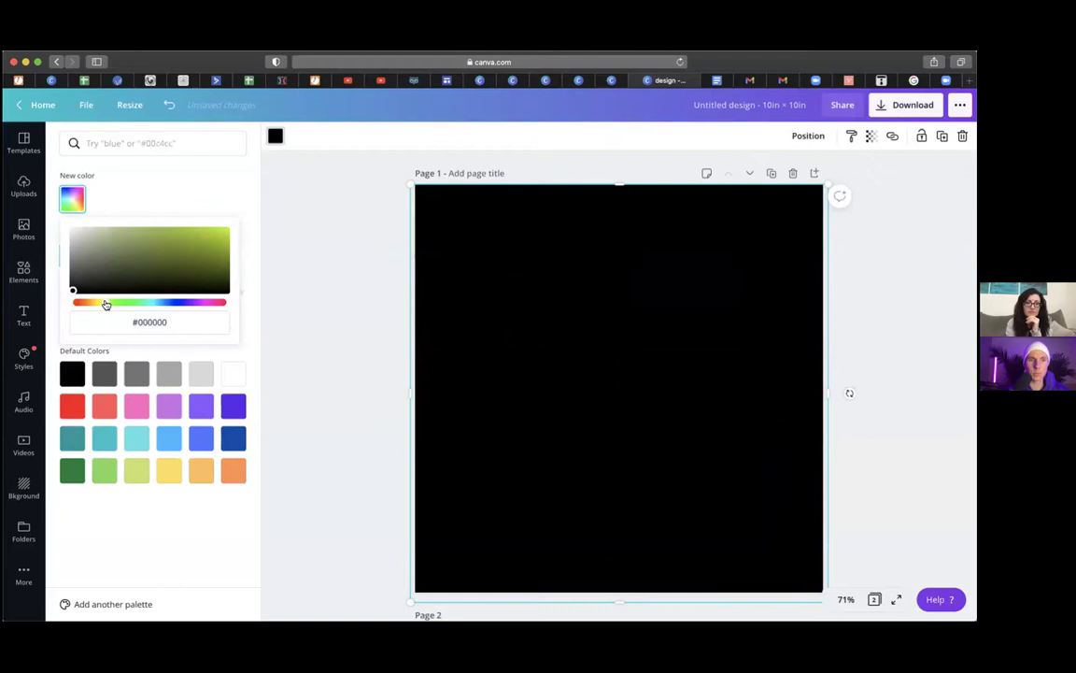
drag(120, 230, 81, 217)
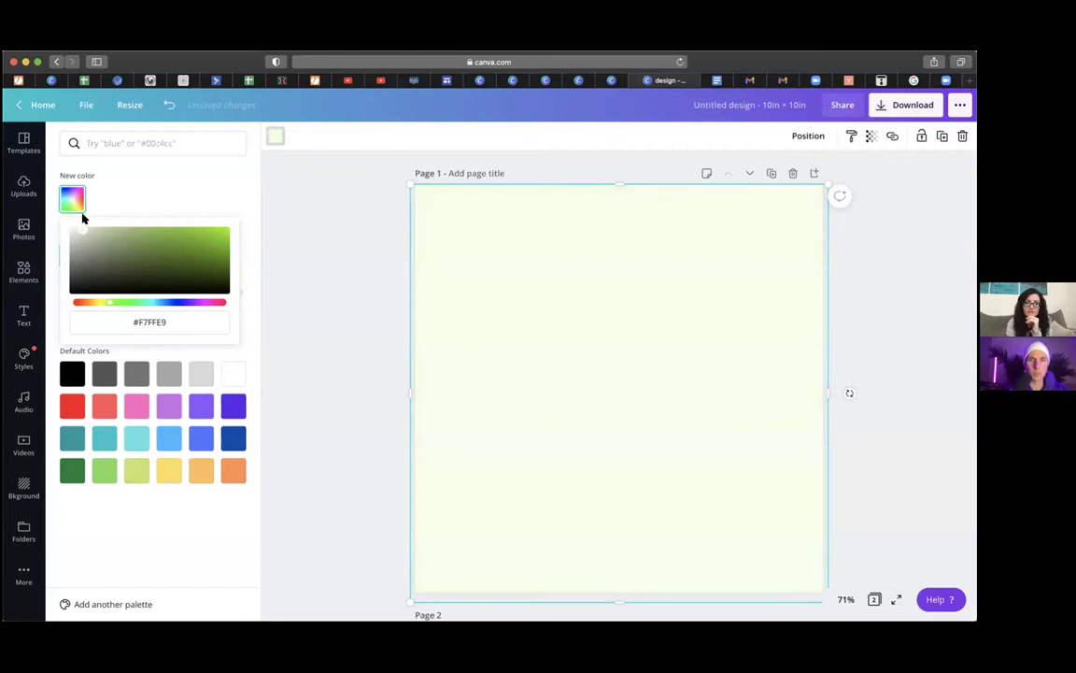
click(302, 361)
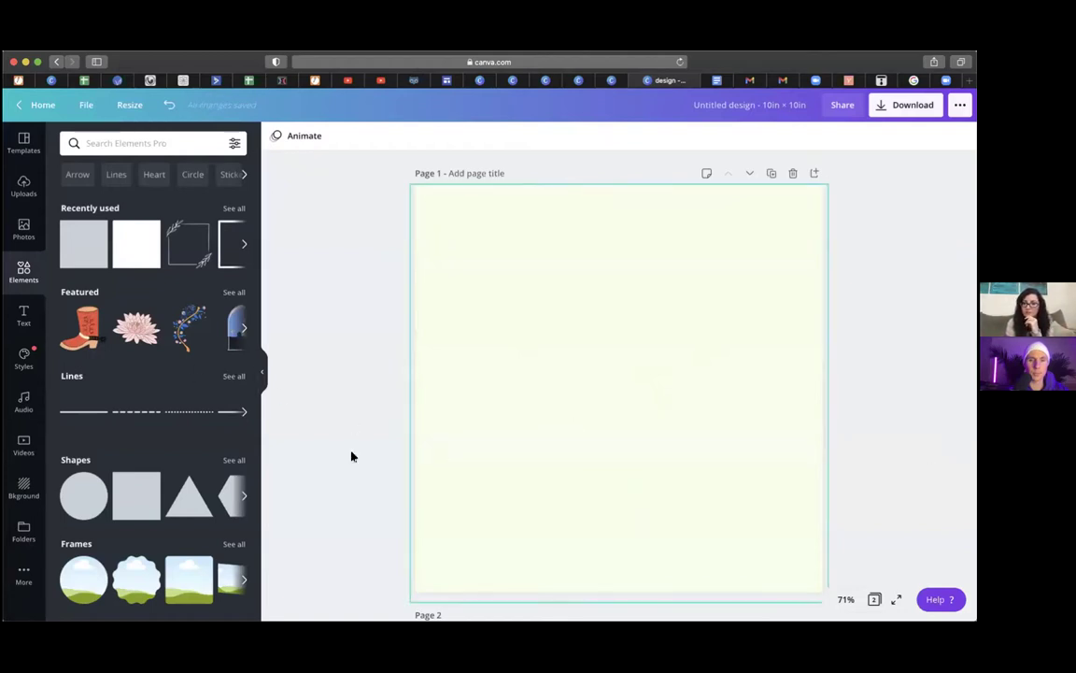
- Glance at stock photos, then scroll through the uploaded salad and soup images
click(23, 228)
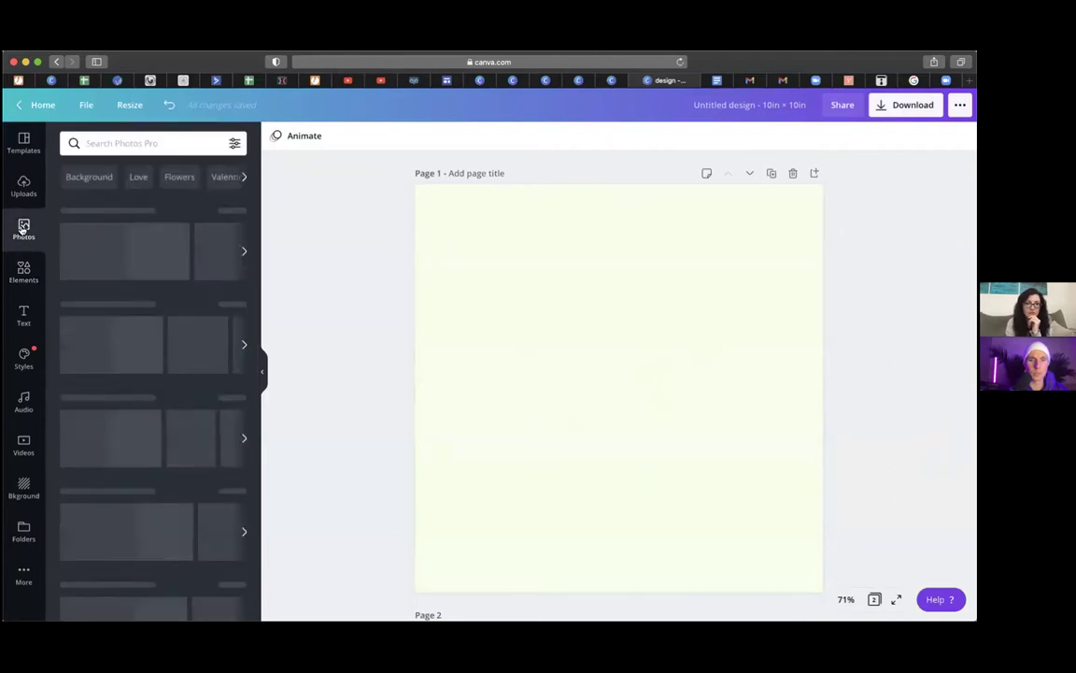
scroll(166, 468, down, 10)
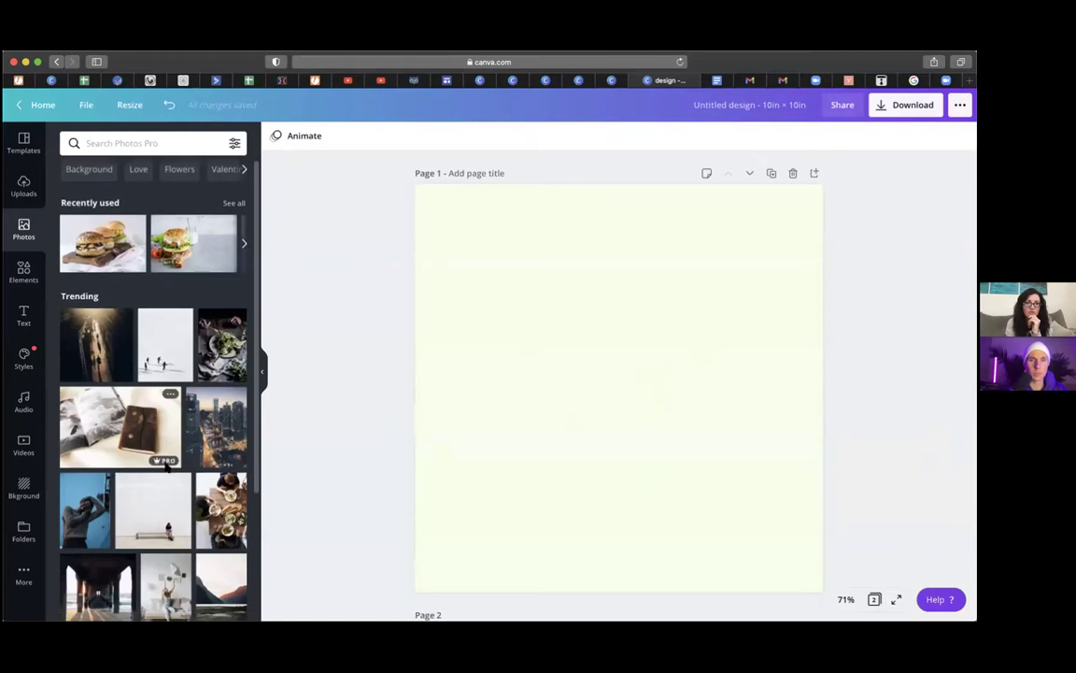
scroll(167, 467, up, 10)
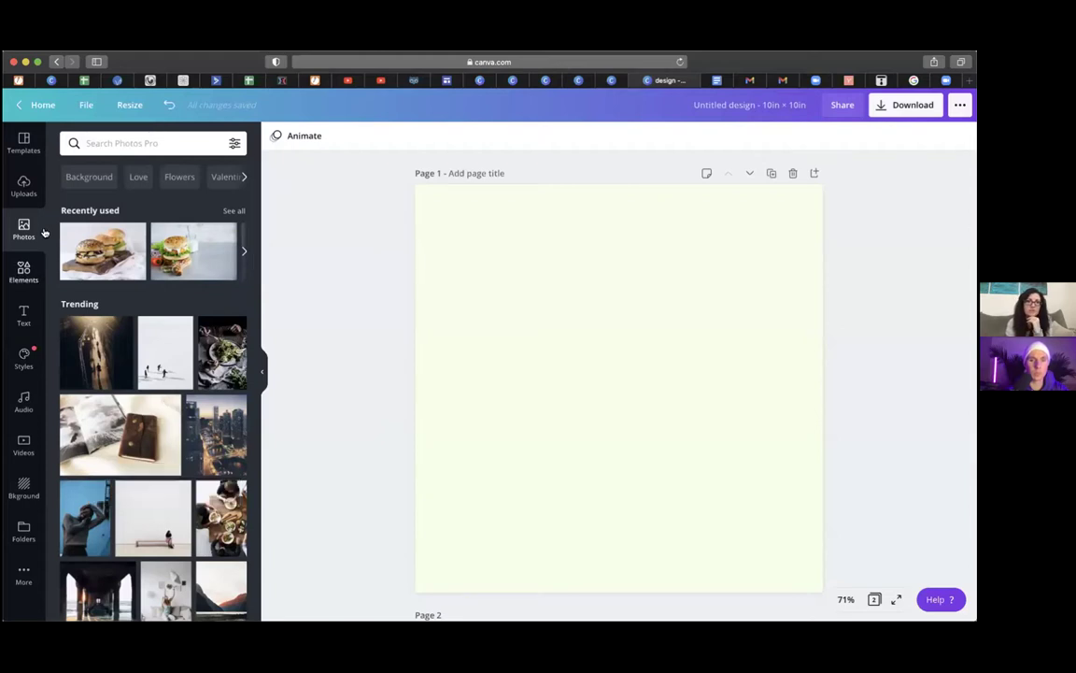
click(25, 186)
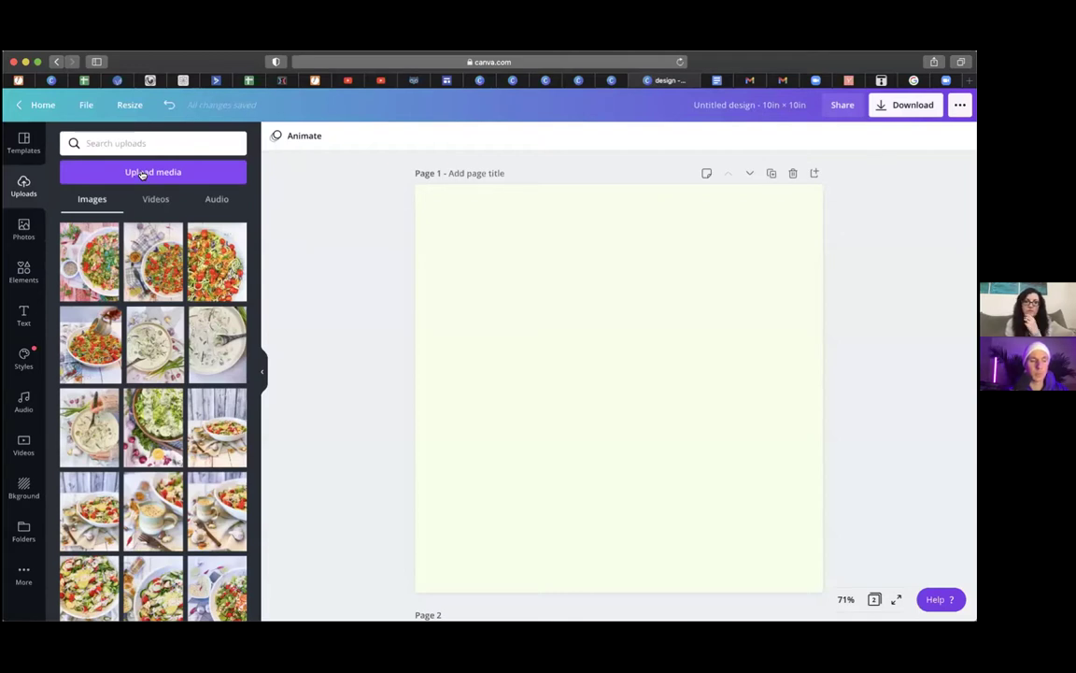
scroll(144, 400, down, 2)
scroll(145, 399, down, 10)
scroll(145, 400, down, 2)
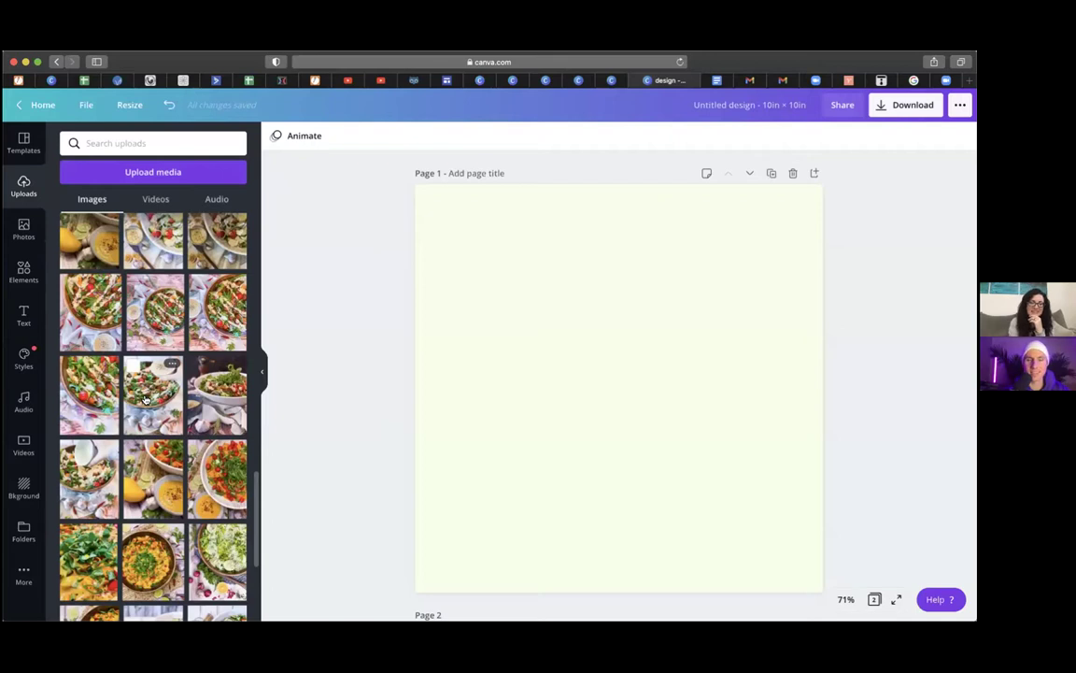
scroll(145, 399, down, 5)
scroll(145, 399, down, 1)
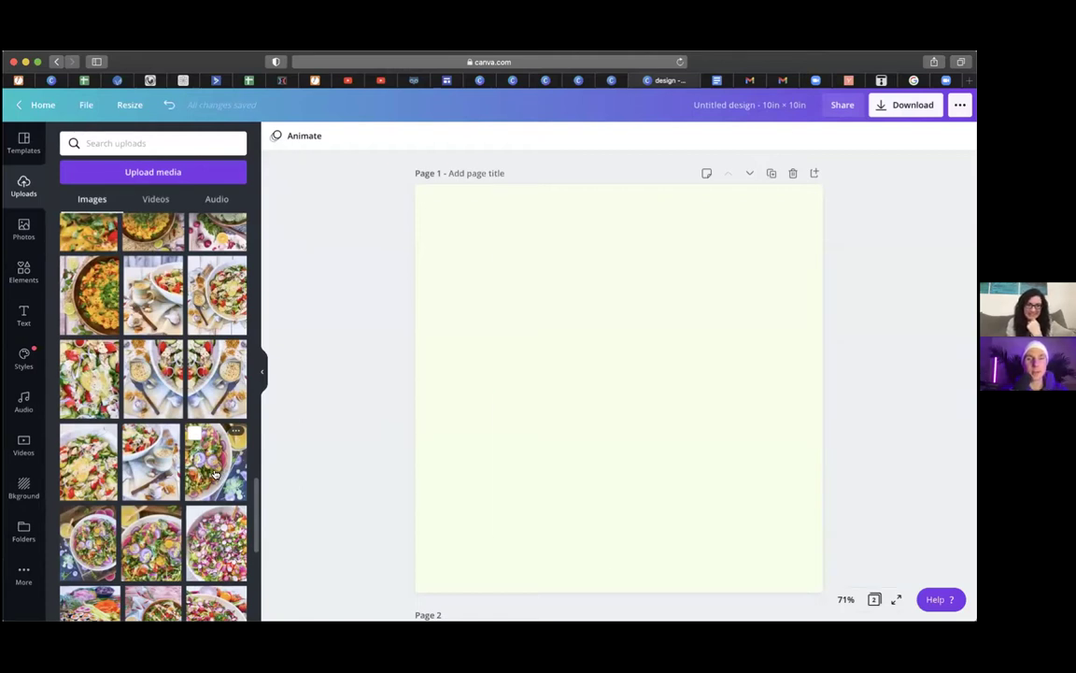
- Add the salad bowl photo, rotate it -90° and crop it into a wide strip
click(214, 474)
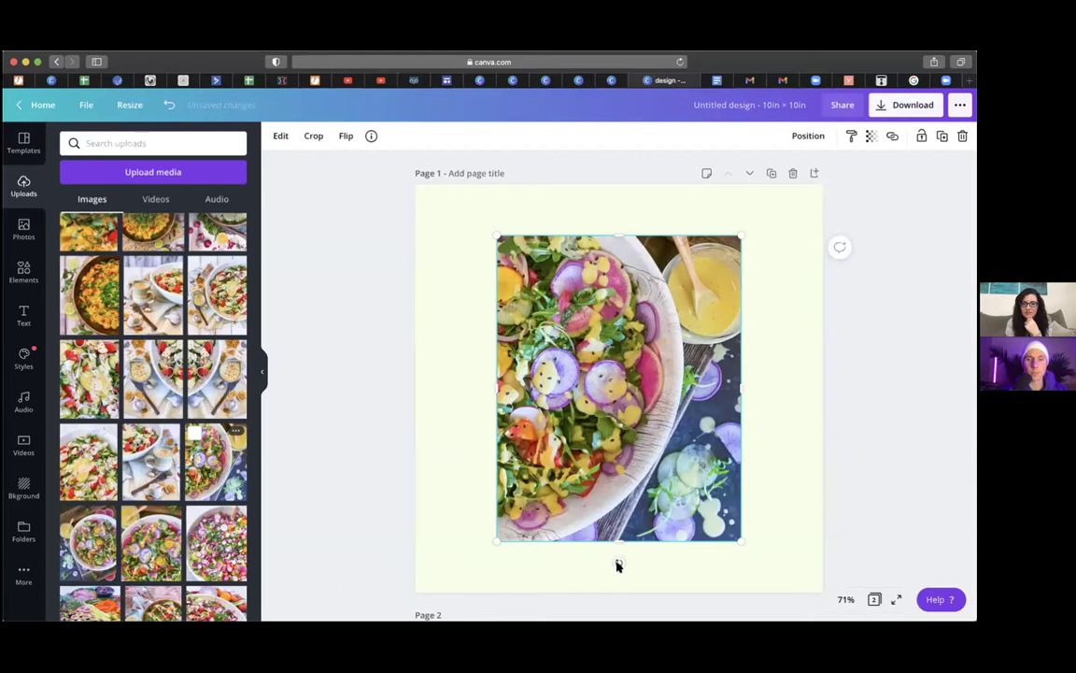
drag(618, 562, 738, 388)
drag(654, 419, 649, 457)
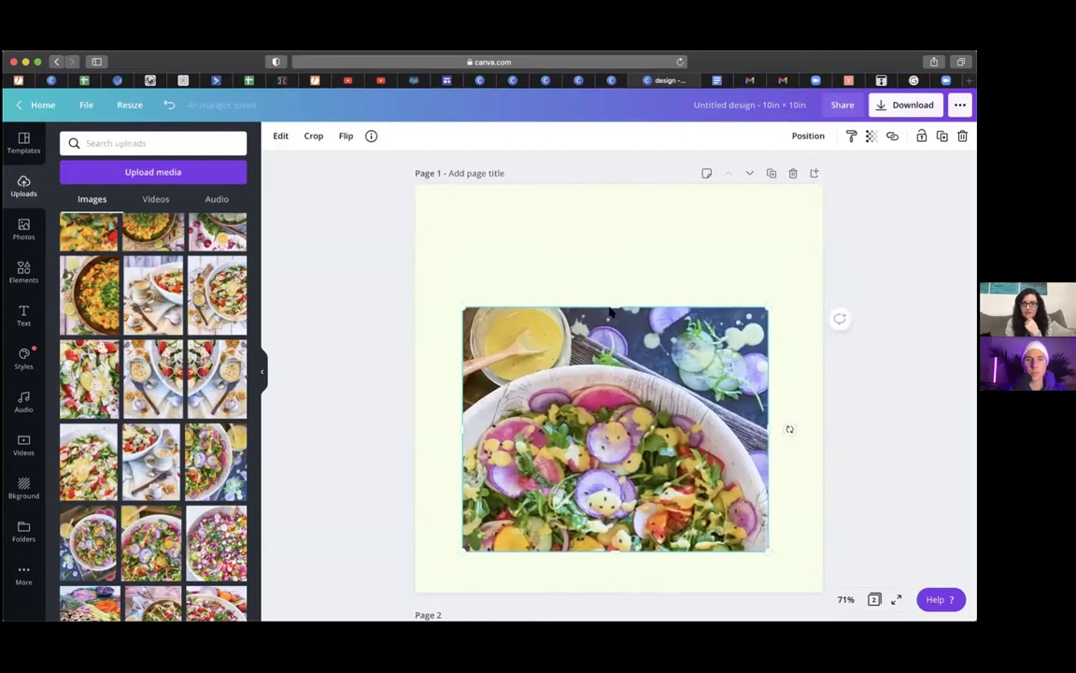
drag(612, 307, 611, 335)
drag(614, 549, 614, 512)
drag(629, 466, 637, 487)
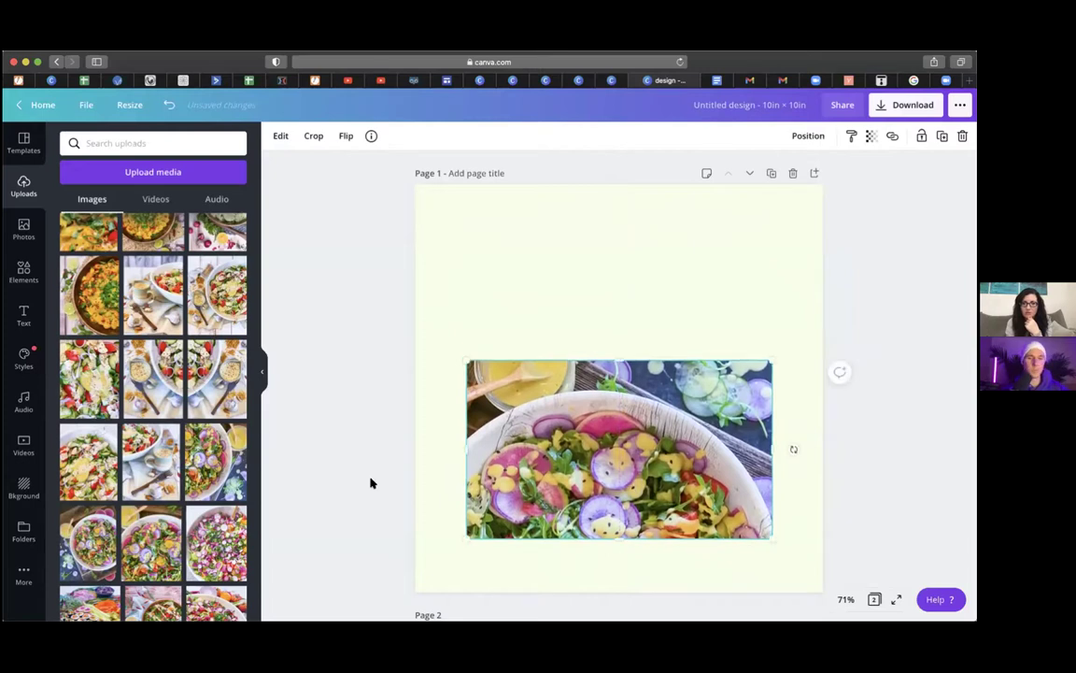
click(383, 465)
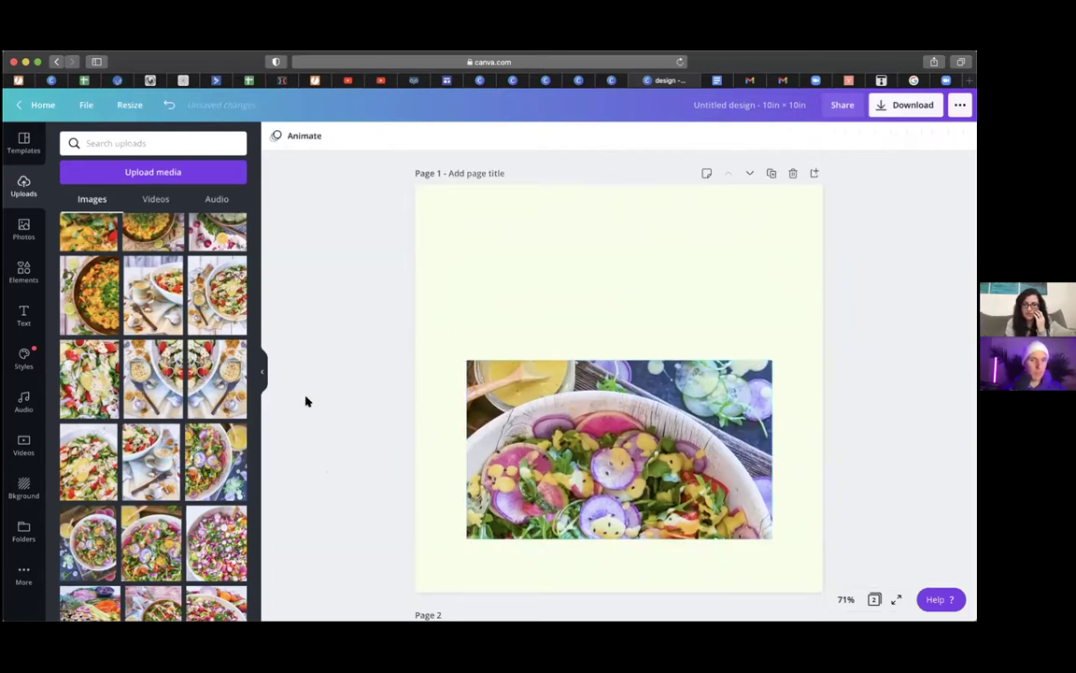
- Scroll further through the uploads, then bring up the Text styles
scroll(156, 502, down, 3)
scroll(156, 502, down, 10)
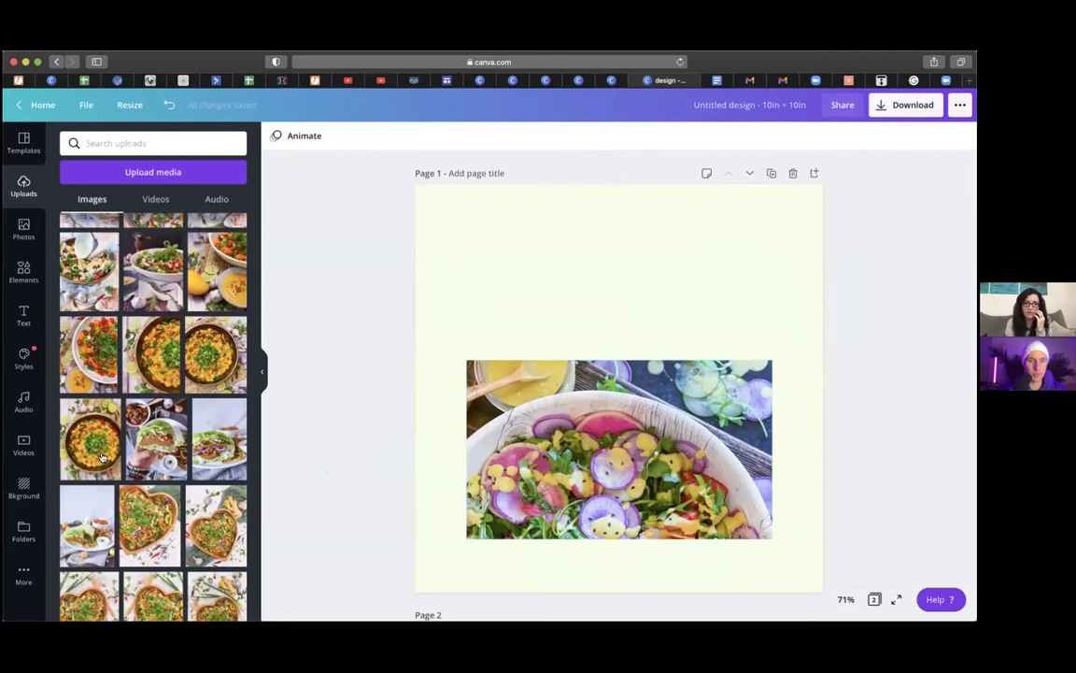
scroll(171, 455, down, 15)
scroll(171, 455, down, 20)
scroll(171, 455, down, 20)
scroll(171, 454, down, 5)
scroll(171, 455, down, 10)
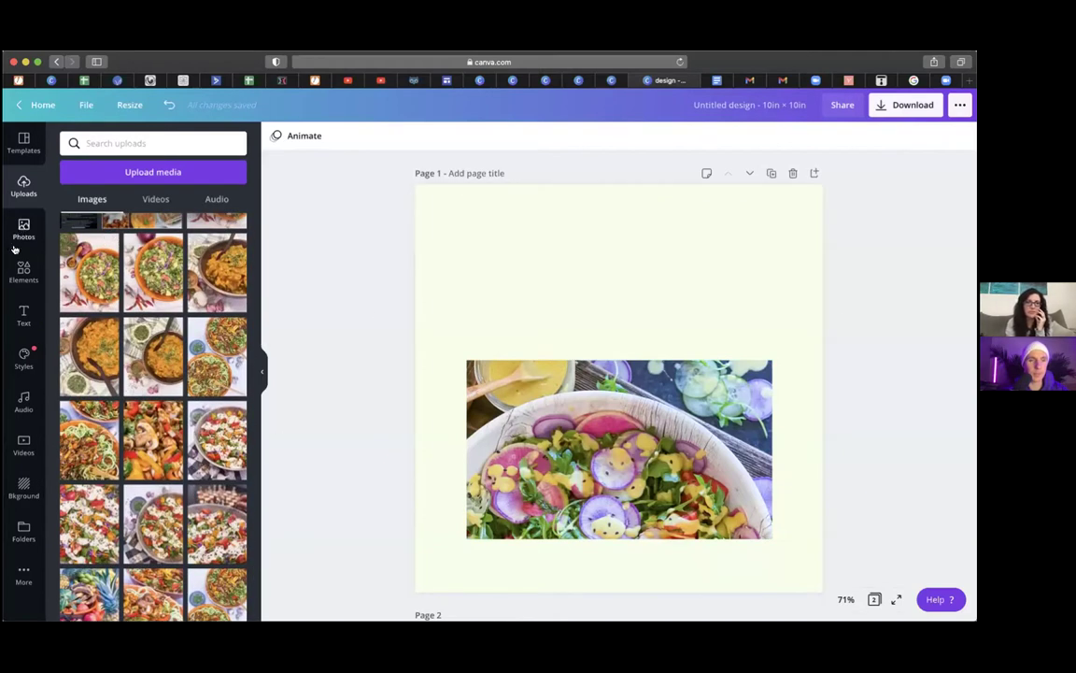
click(24, 318)
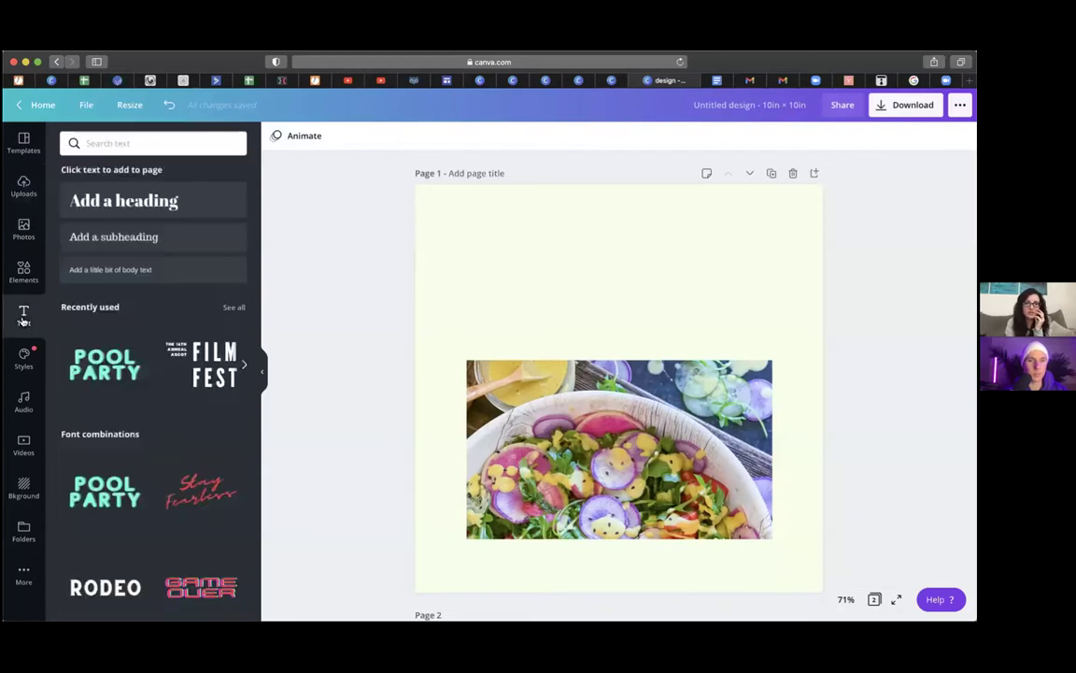
scroll(156, 484, down, 5)
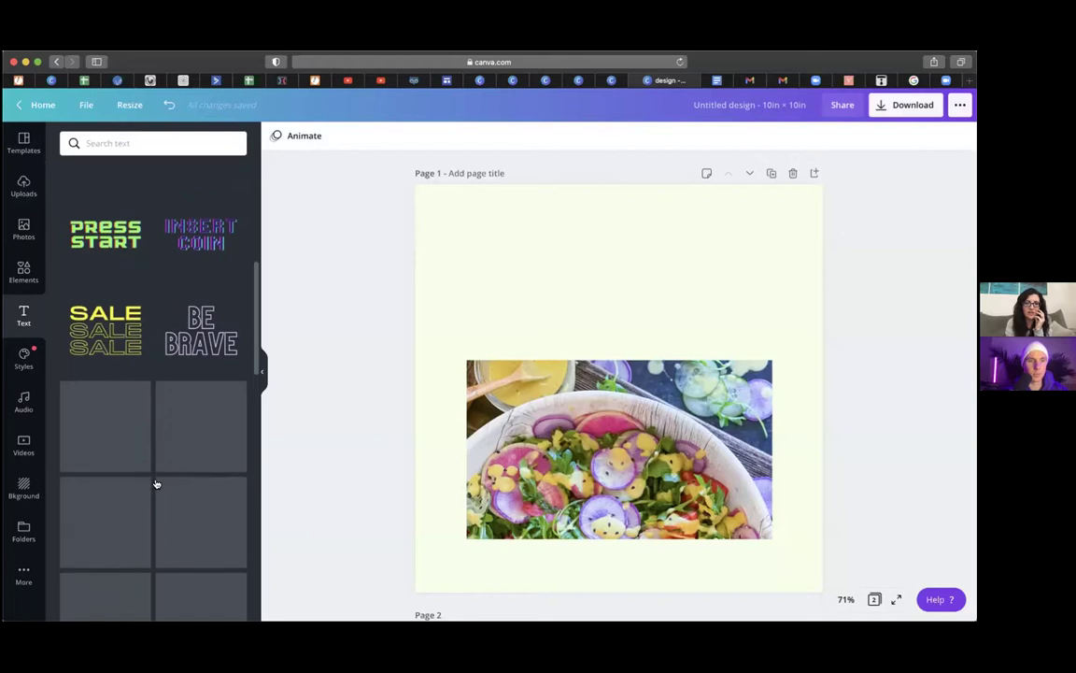
scroll(192, 553, down, 5)
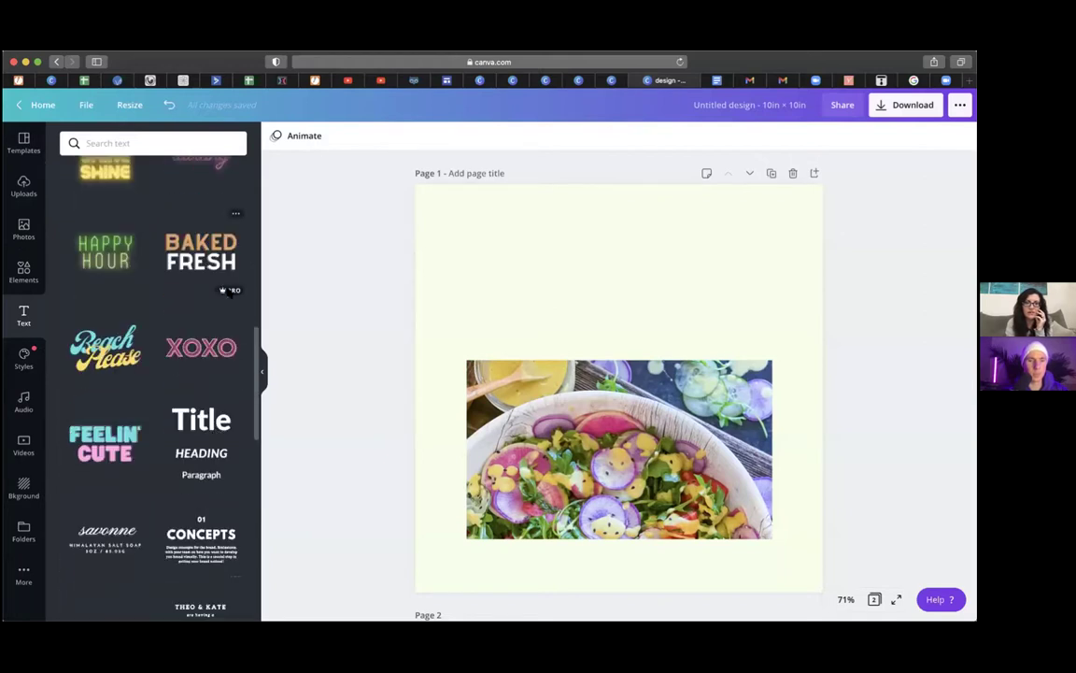
mouse_move(223, 290)
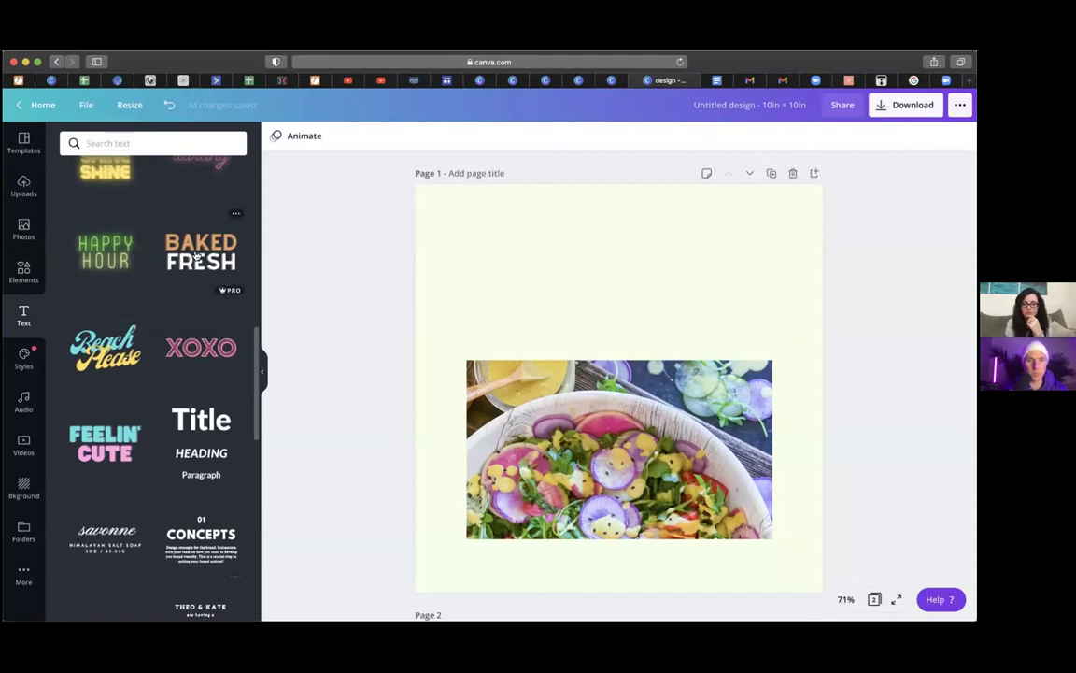
scroll(211, 268, up, 10)
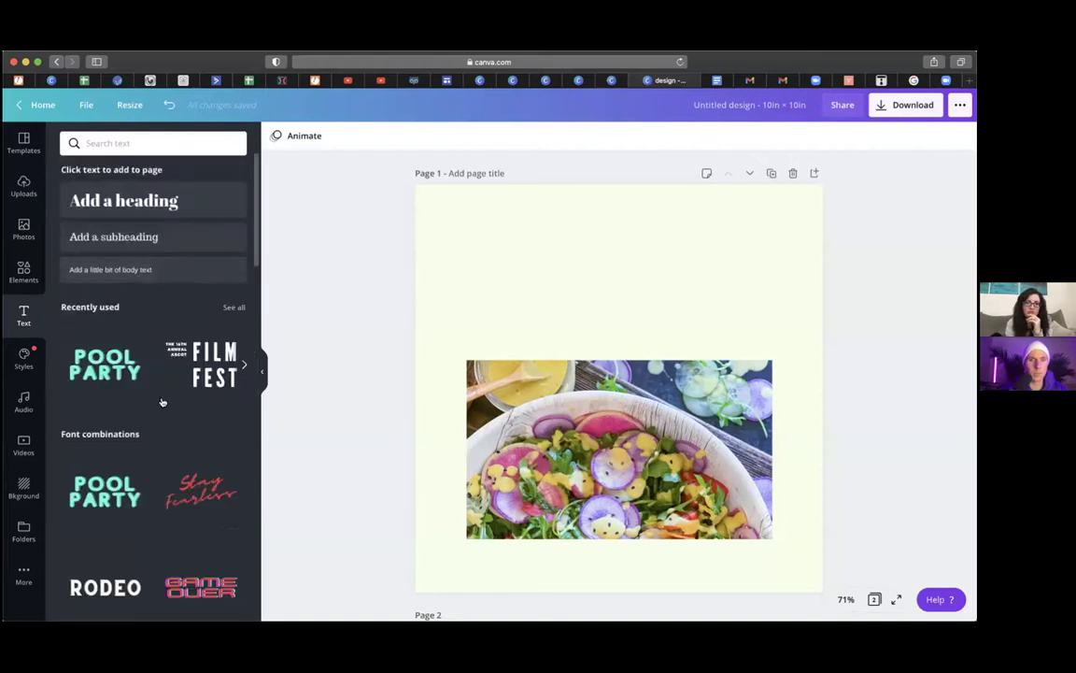
- Add a heading over the salad photo and replace its text with 'Savory Bowls'
click(160, 203)
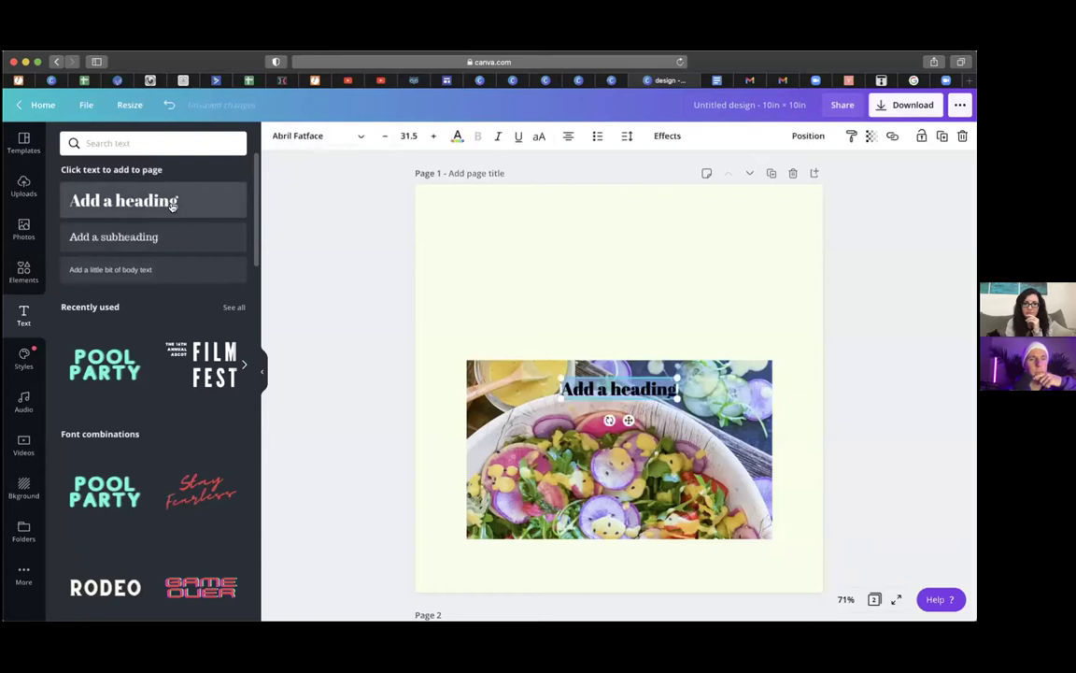
click(621, 390)
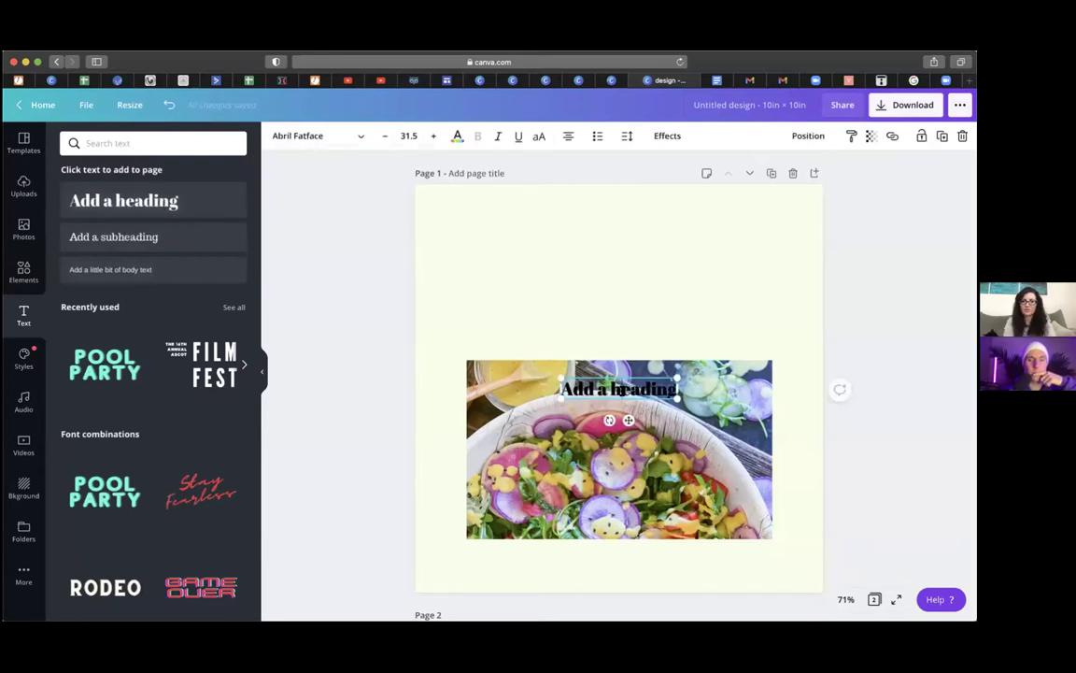
triple_click(621, 391)
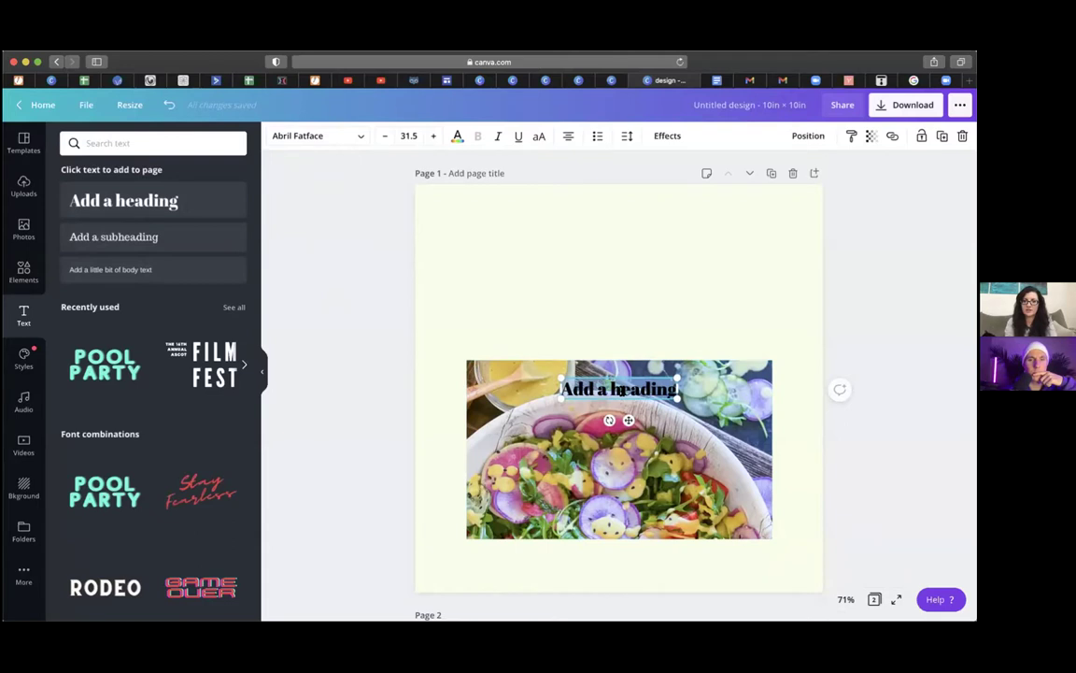
text(Savory Bowl)
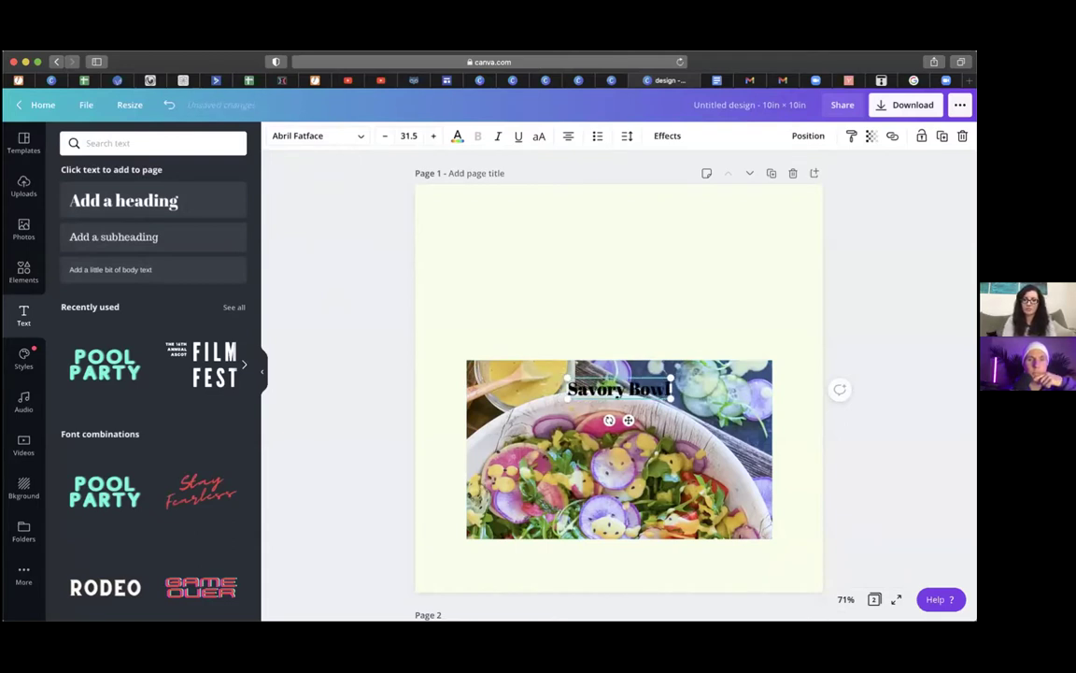
text(s)
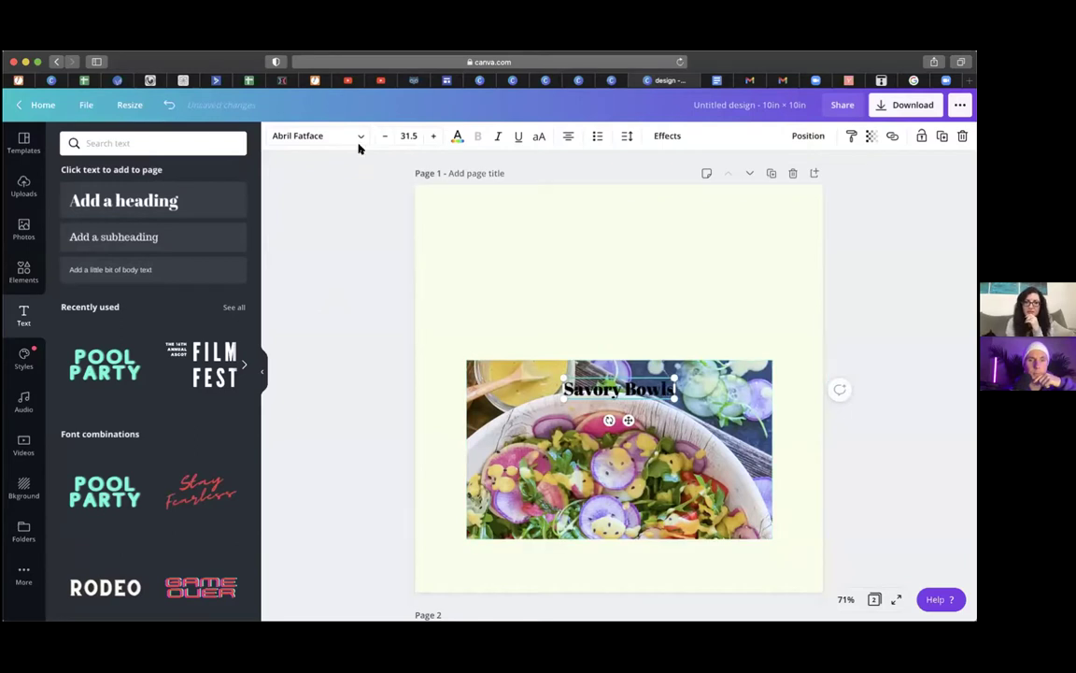
- Set the heading font to Code Pro and retype it in capitals as SAVORY BOWLS
click(333, 137)
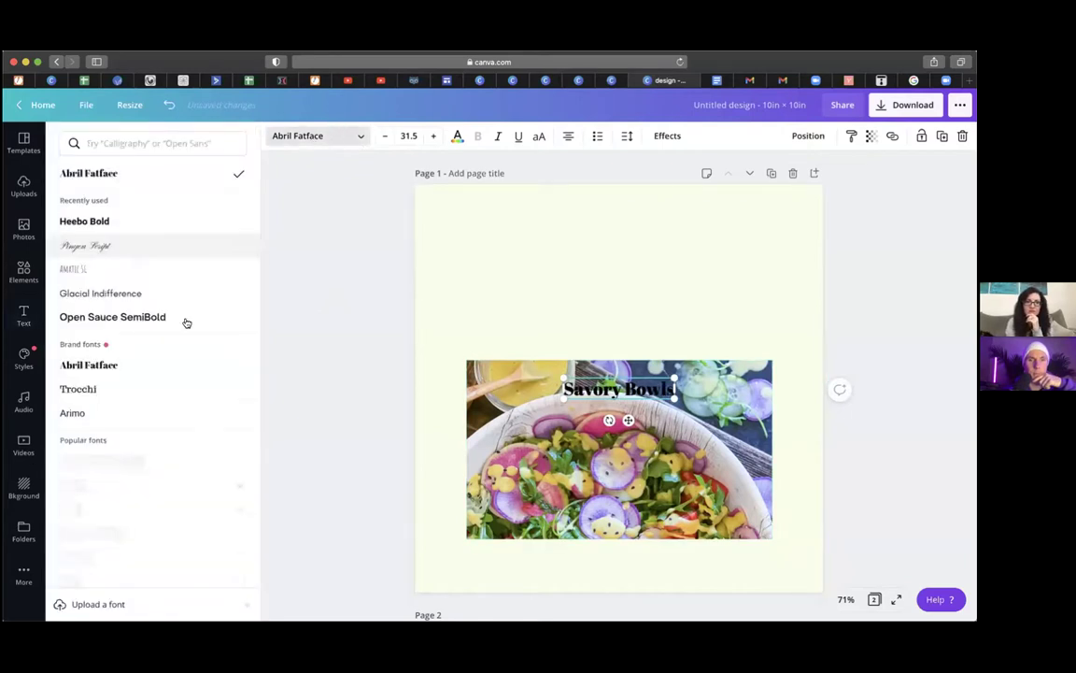
scroll(186, 322, down, 15)
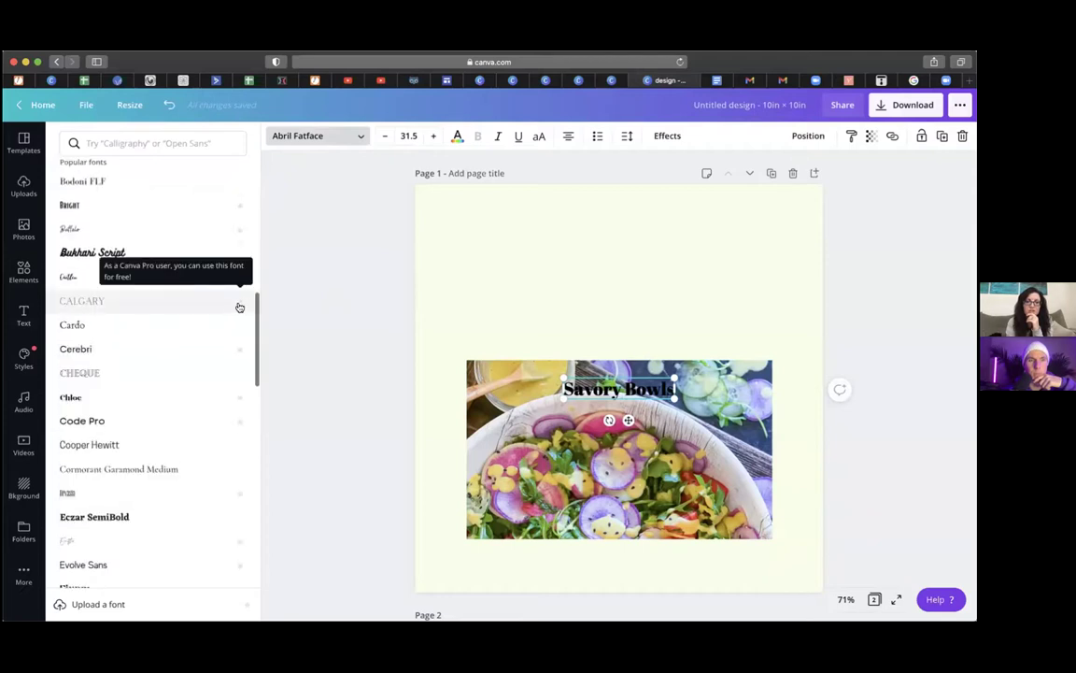
mouse_move(238, 351)
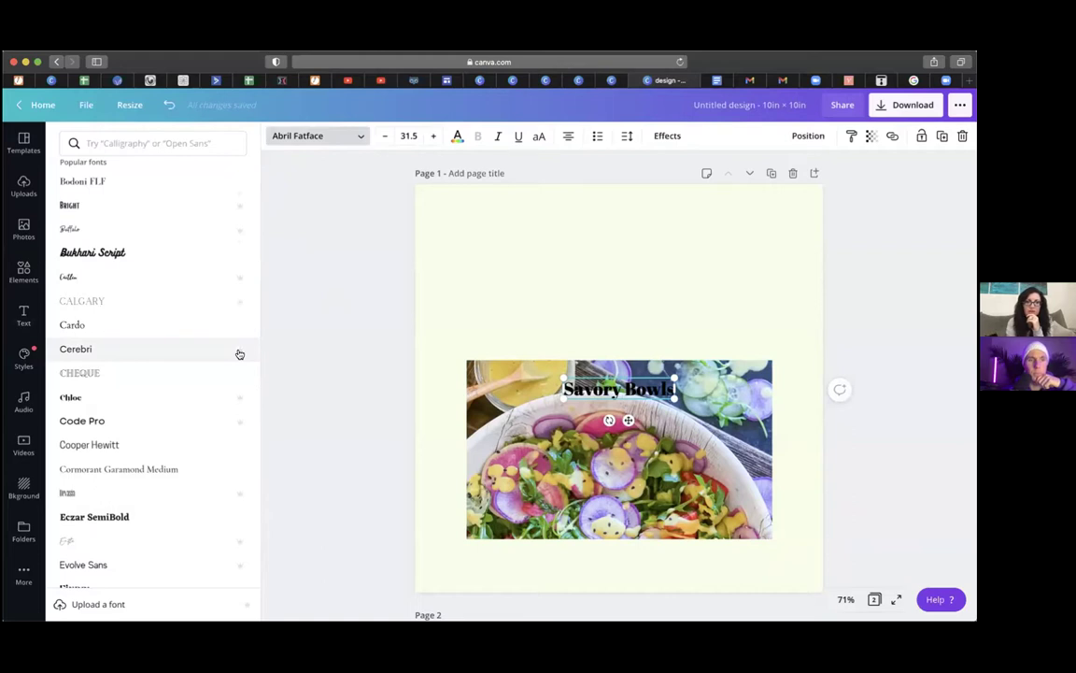
click(212, 427)
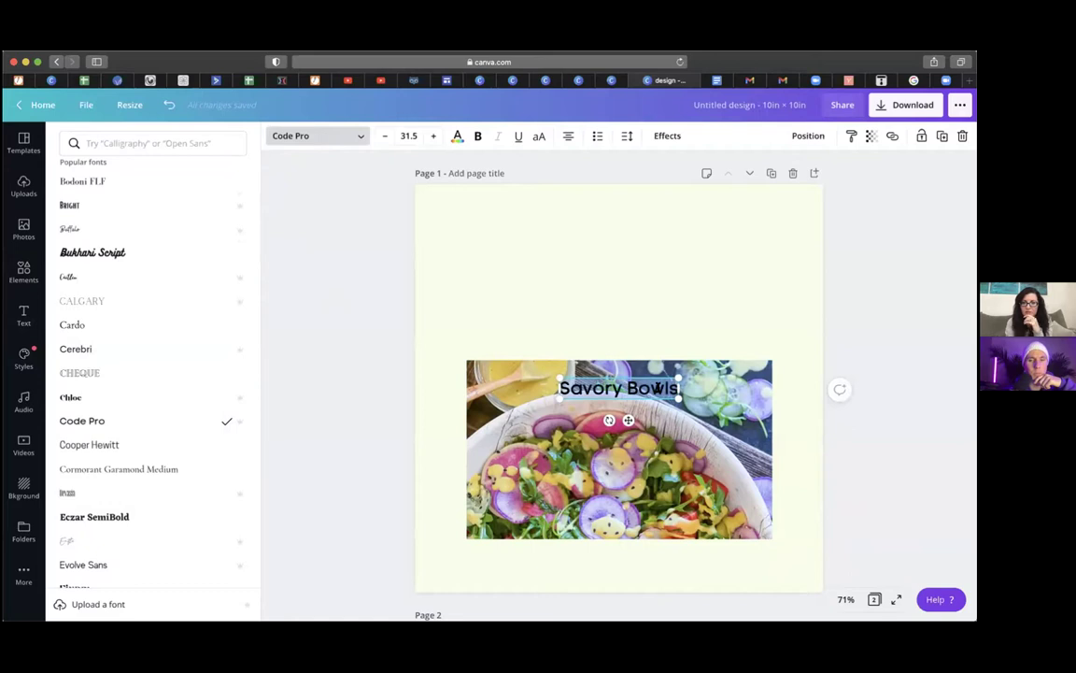
text(SA)
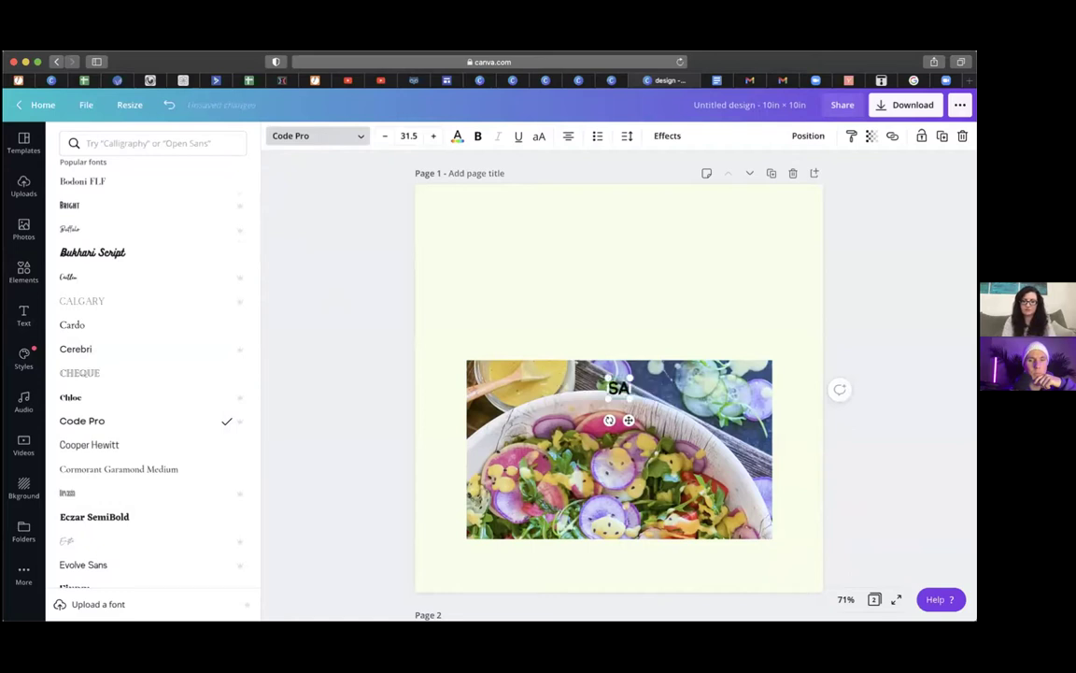
text(VORY BOWLS)
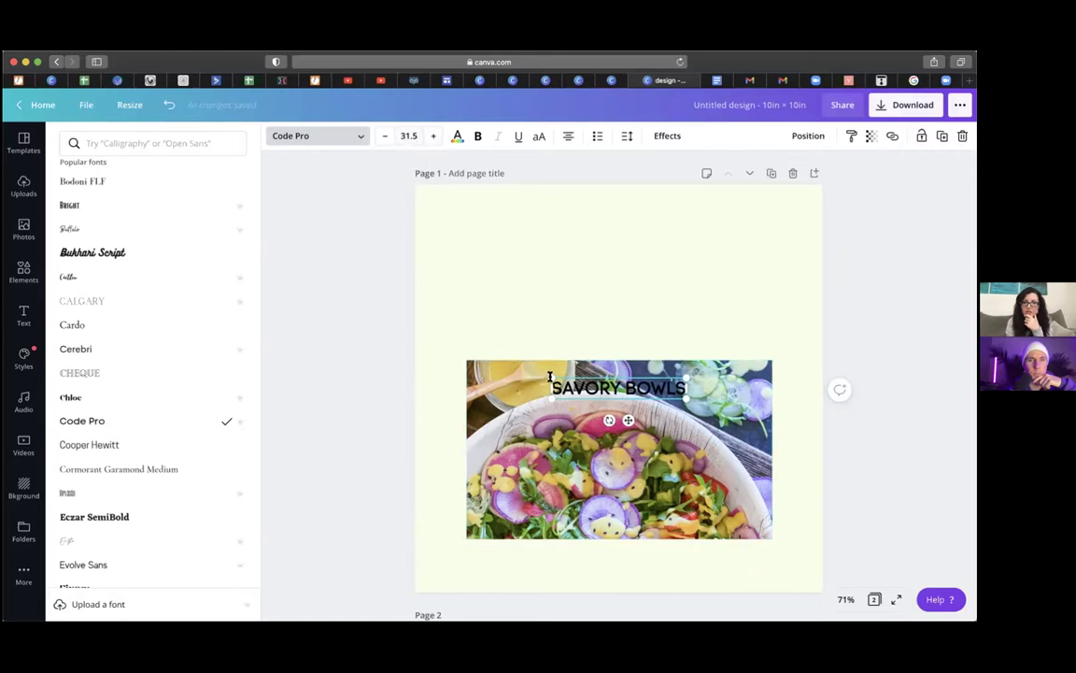
drag(550, 378, 401, 286)
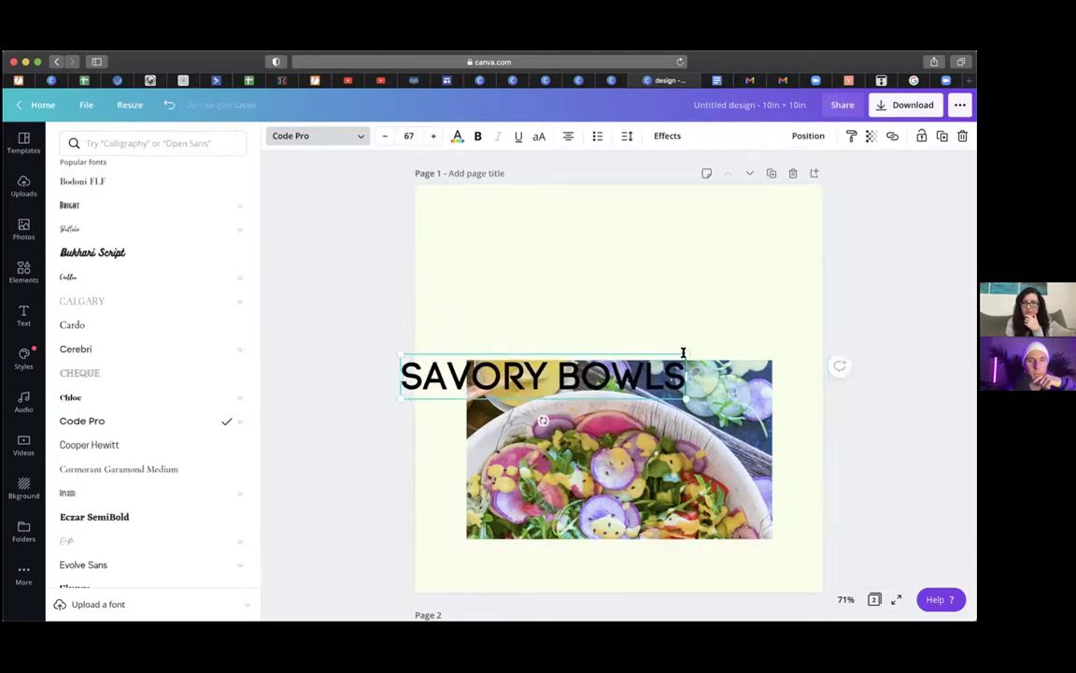
drag(686, 357, 734, 311)
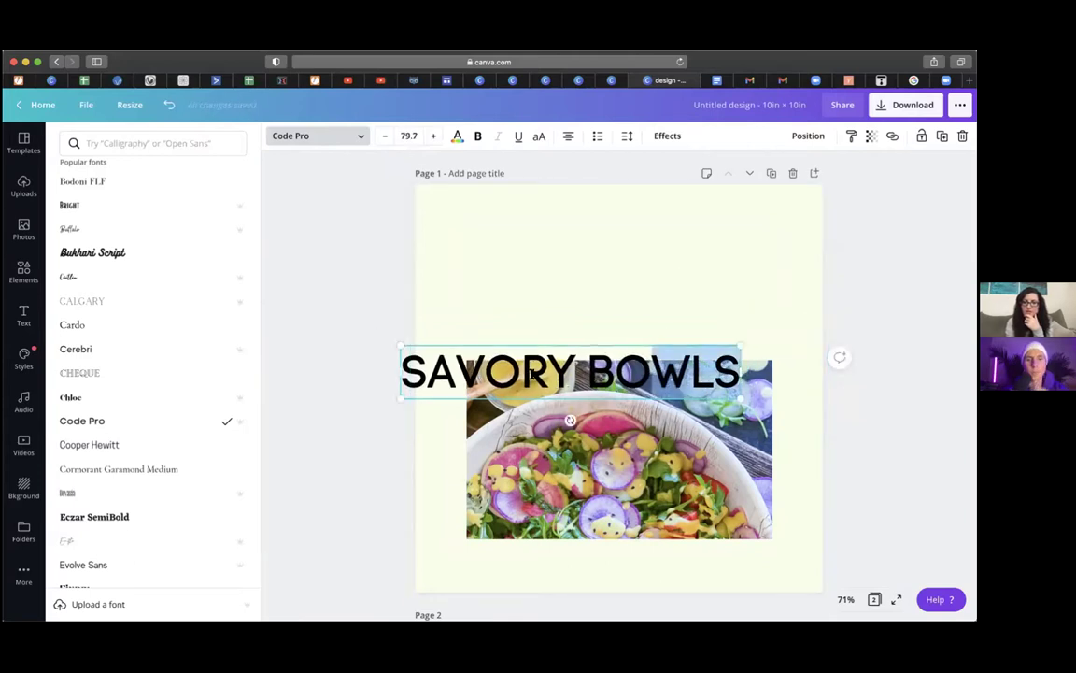
key(Escape)
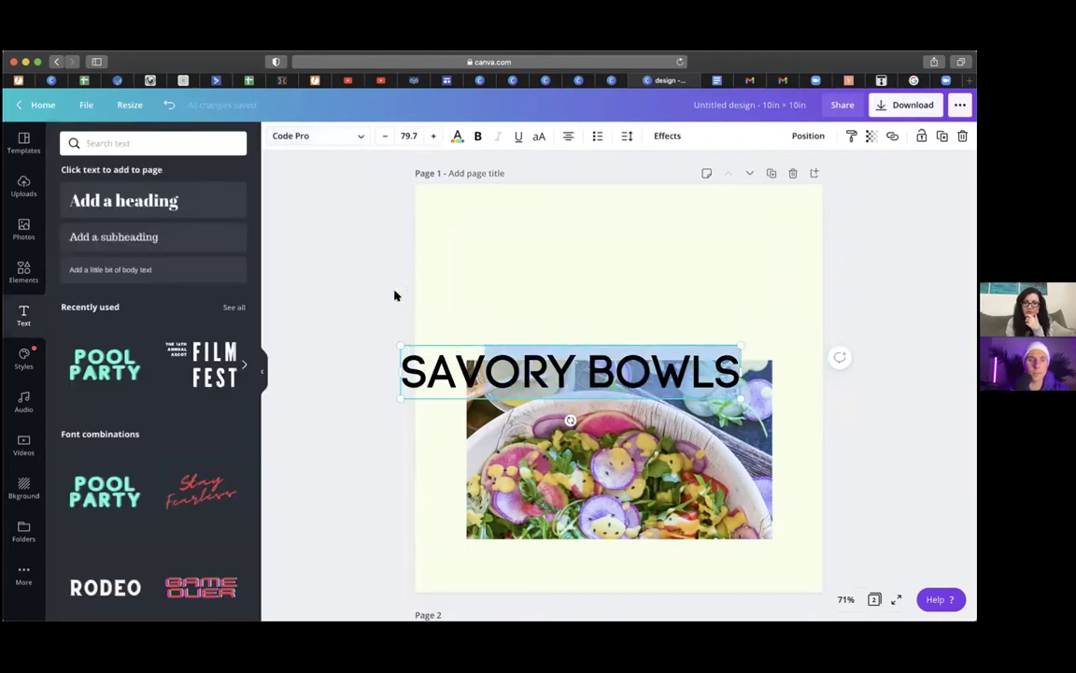
click(390, 296)
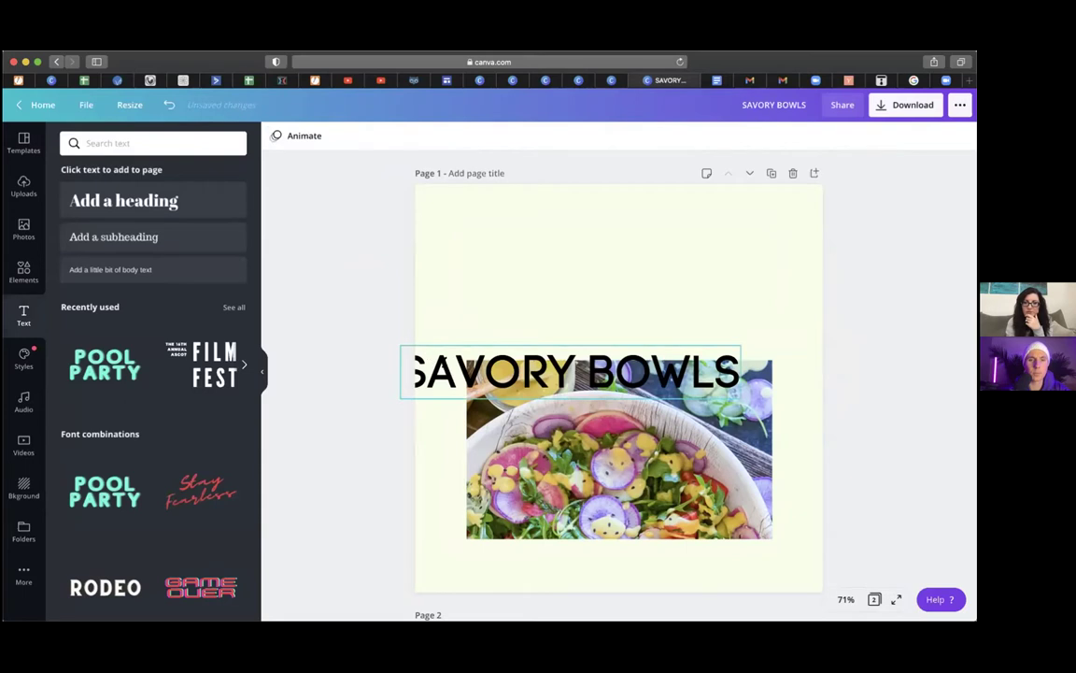
drag(450, 346, 485, 274)
click(244, 365)
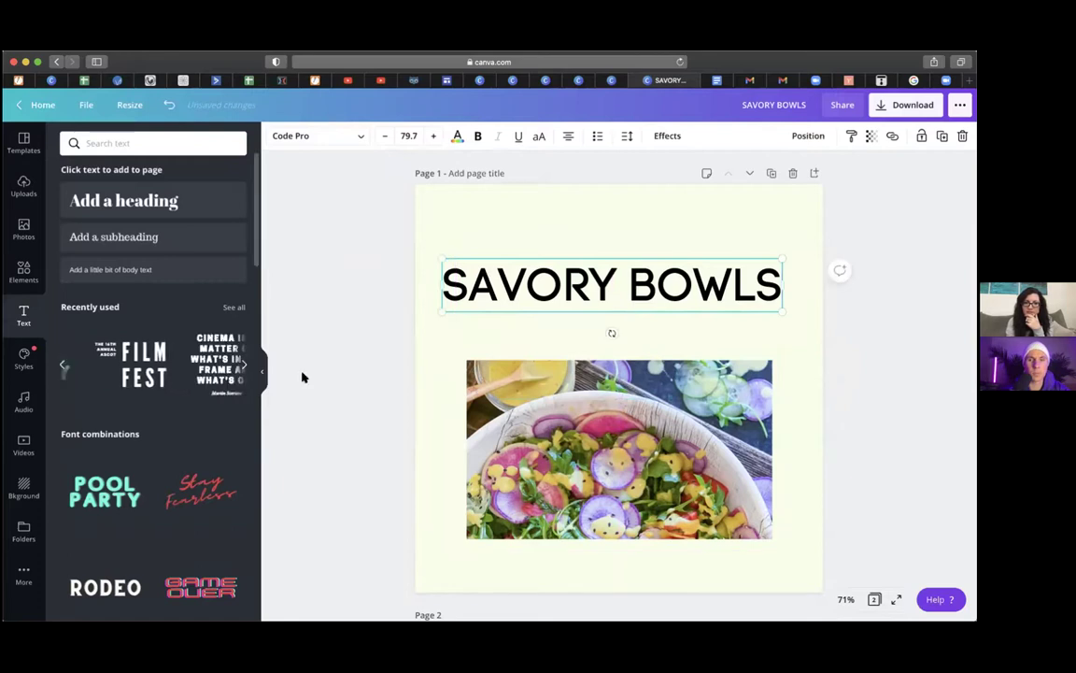
click(439, 312)
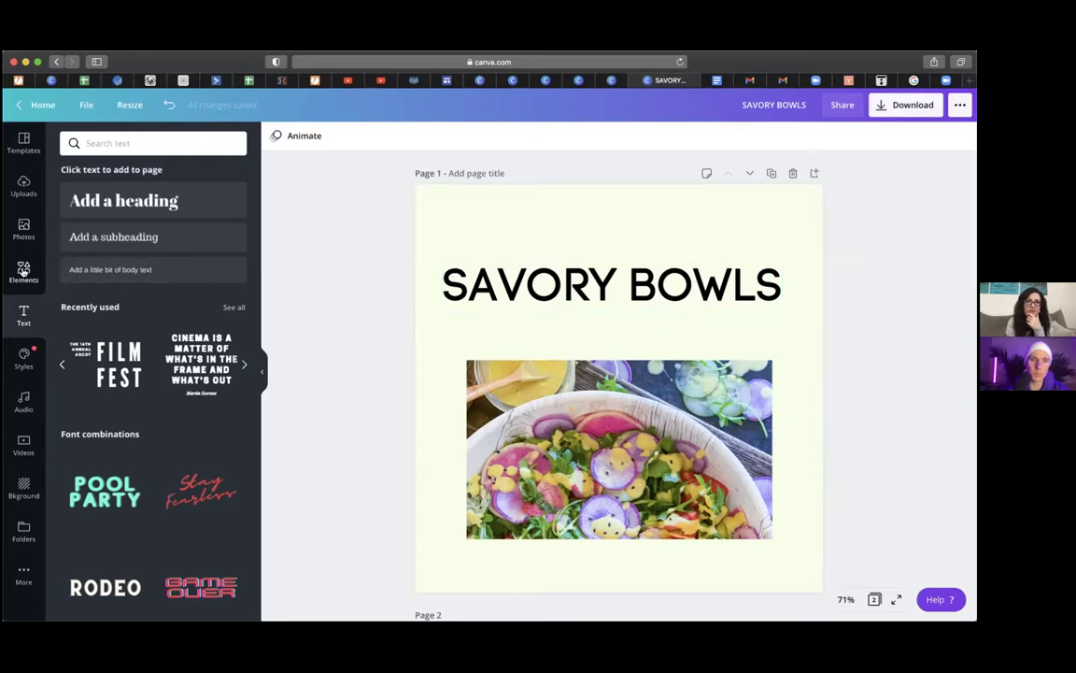
- Add a square shape and colour it the purple taken from the salad photo
click(24, 271)
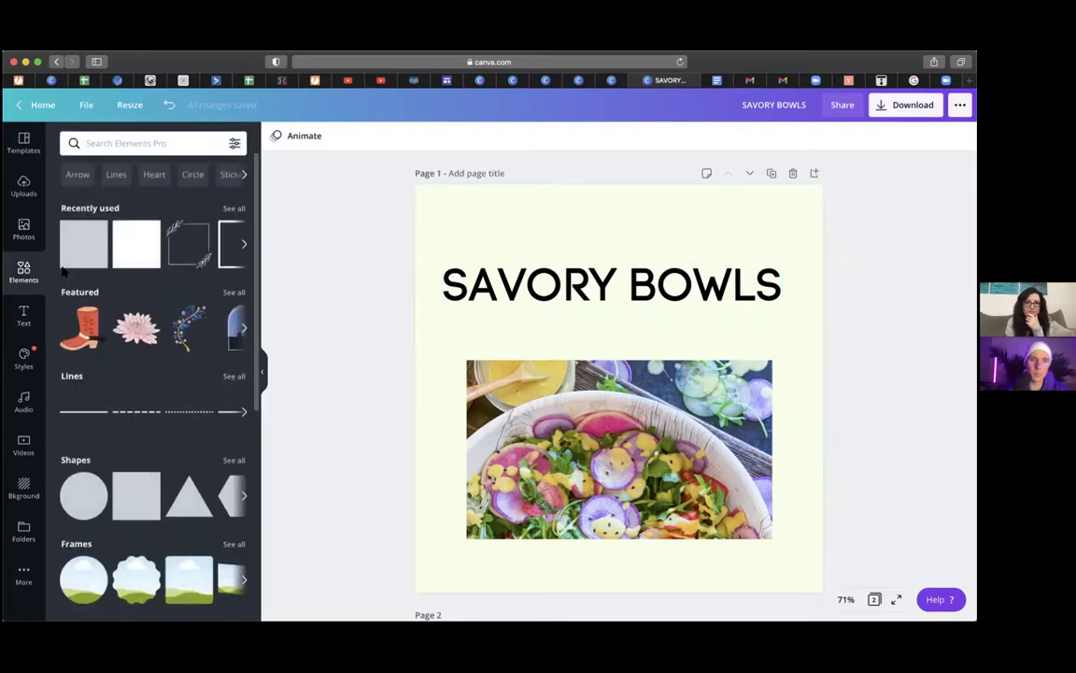
click(134, 493)
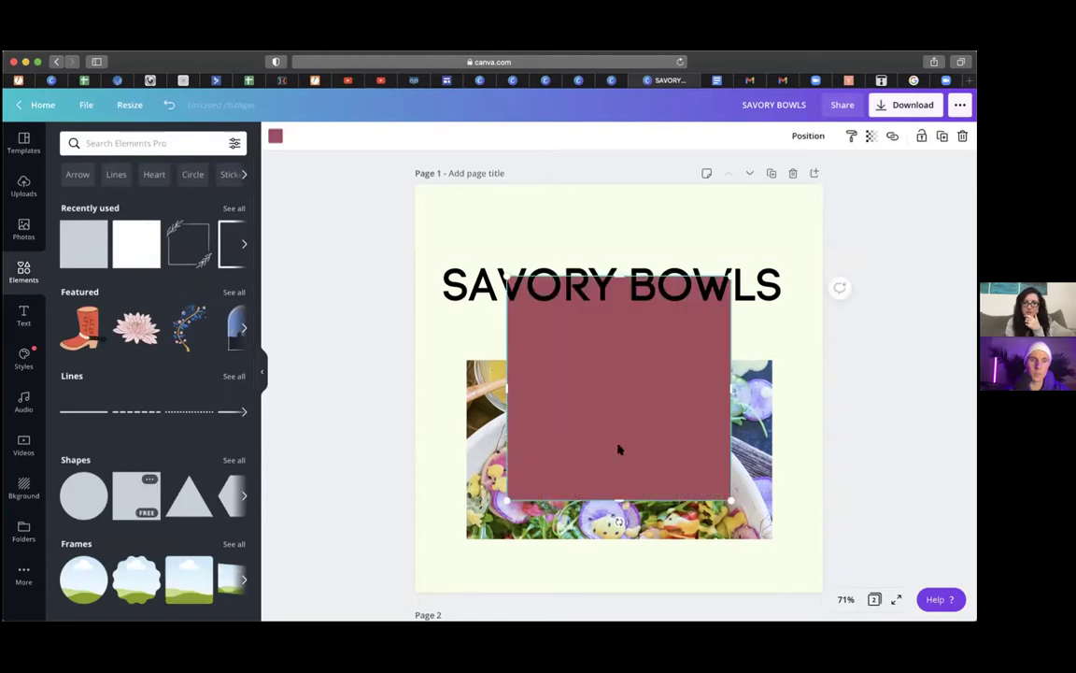
click(275, 138)
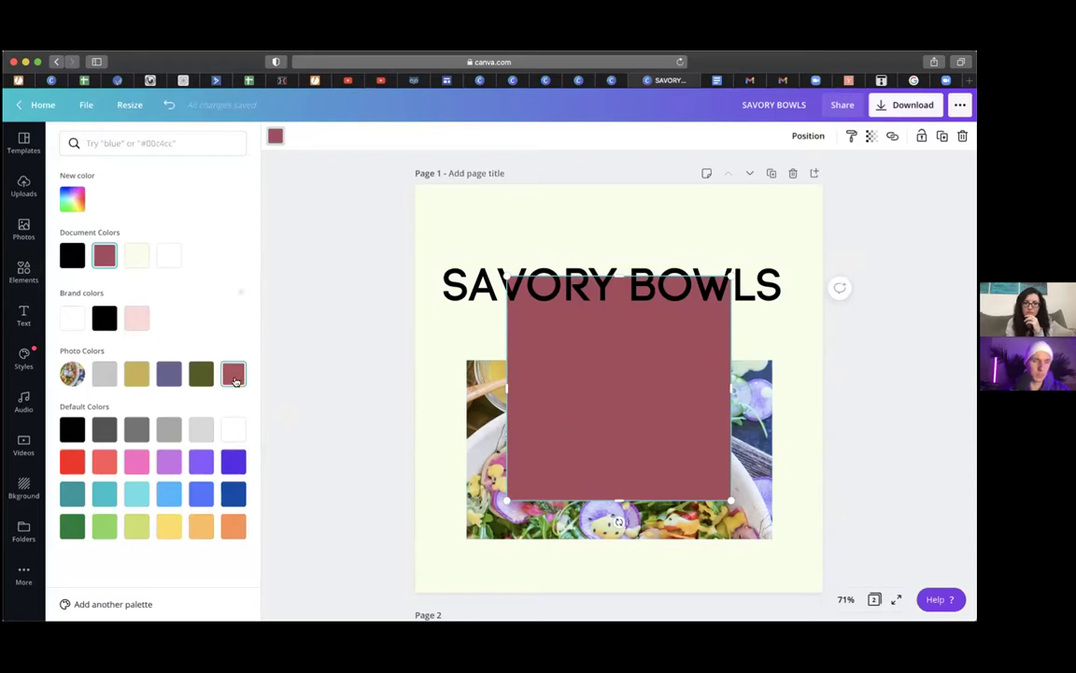
click(169, 375)
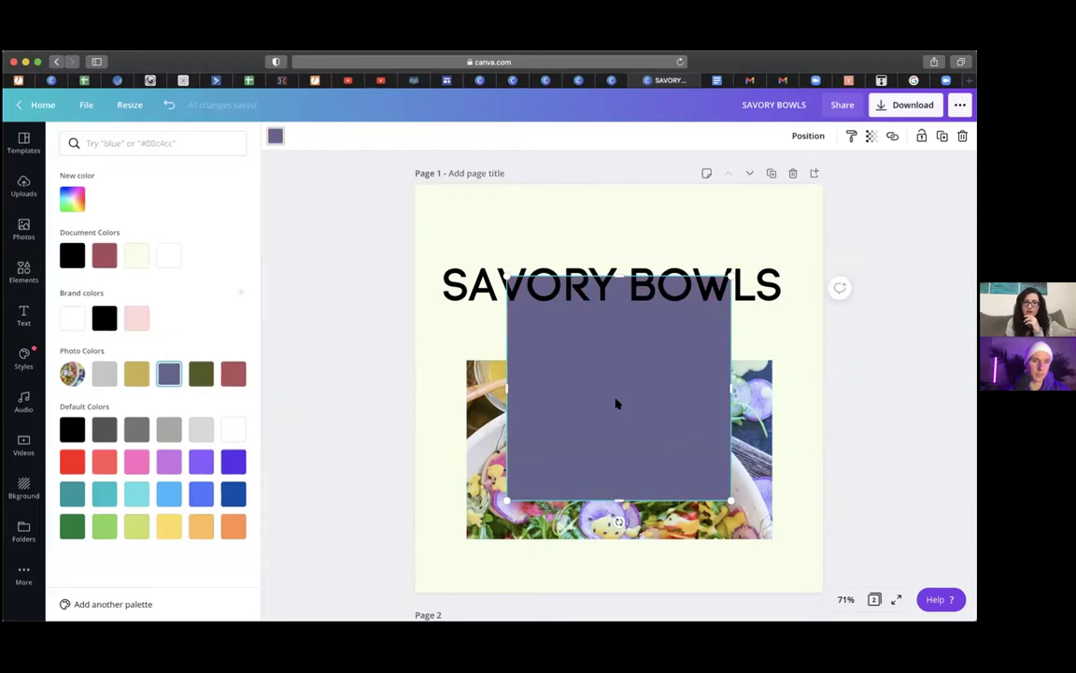
- Resize the purple square into a full-width band behind the SAVORY BOWLS title
drag(619, 277, 616, 249)
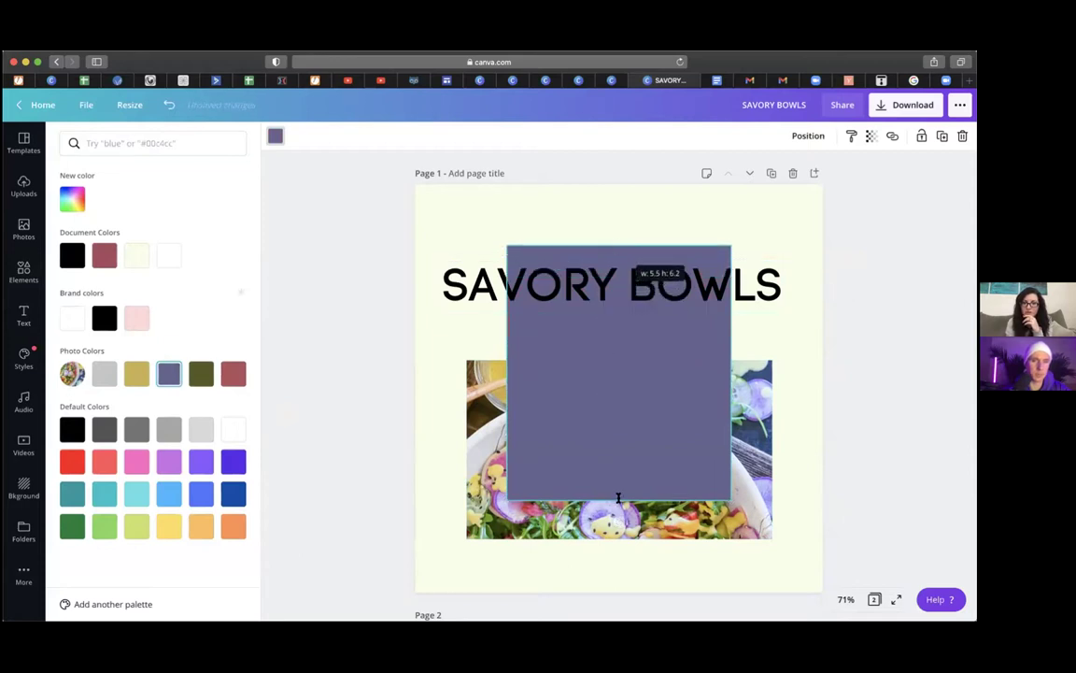
drag(617, 498, 617, 327)
drag(731, 287, 824, 288)
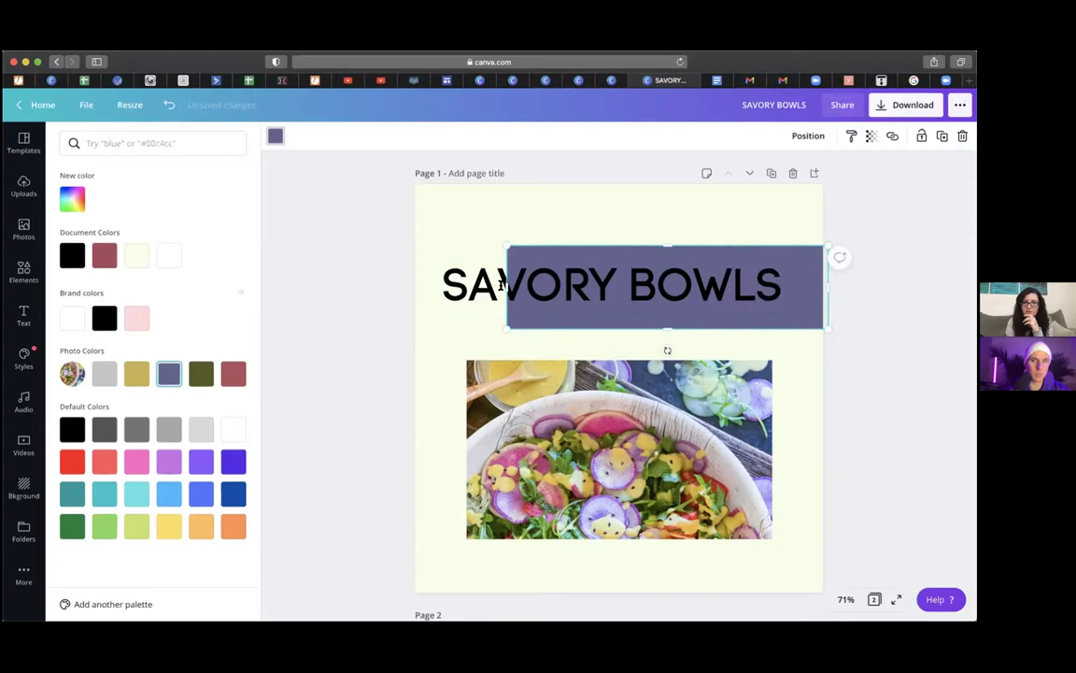
drag(398, 287, 402, 287)
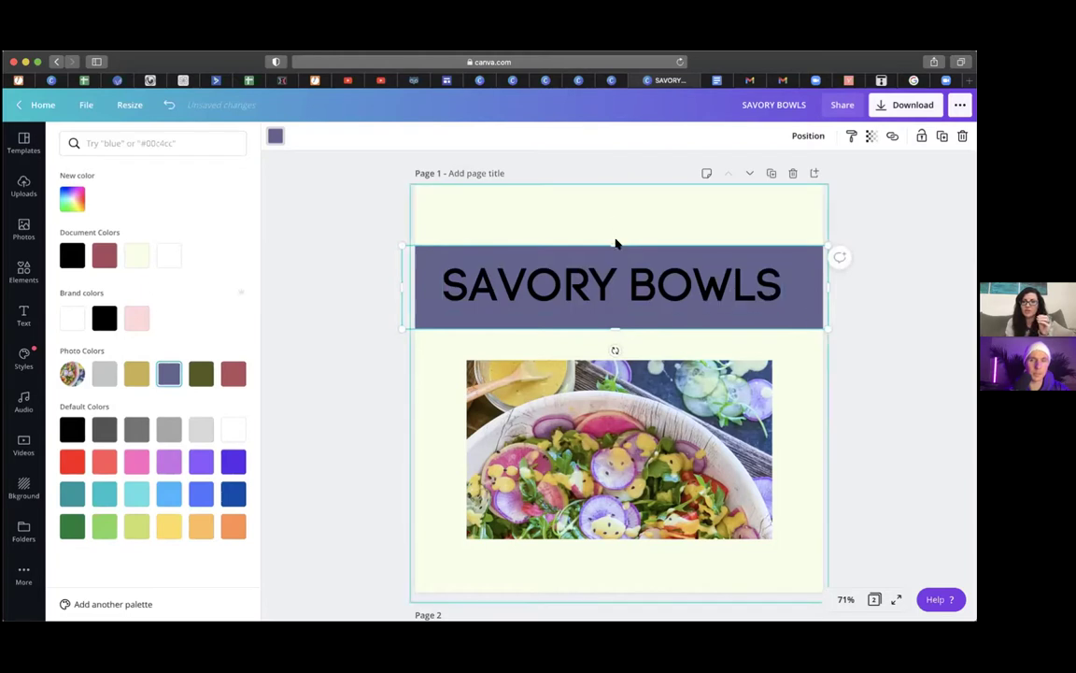
drag(613, 239, 613, 233)
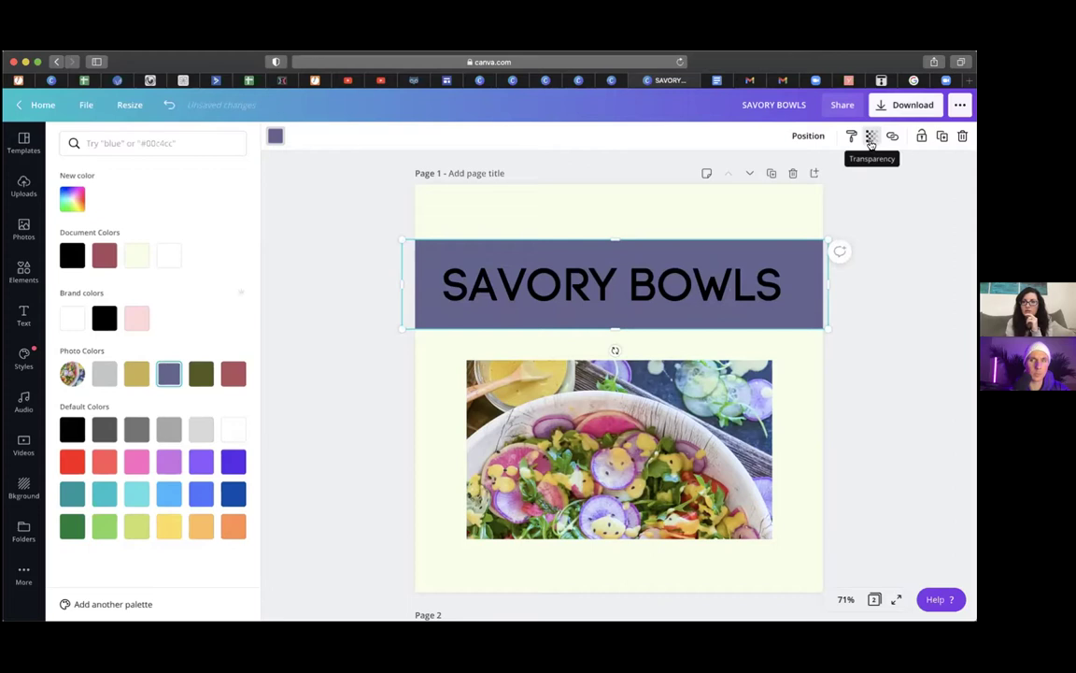
- Set the purple band's transparency to about 52 and deselect it
click(869, 138)
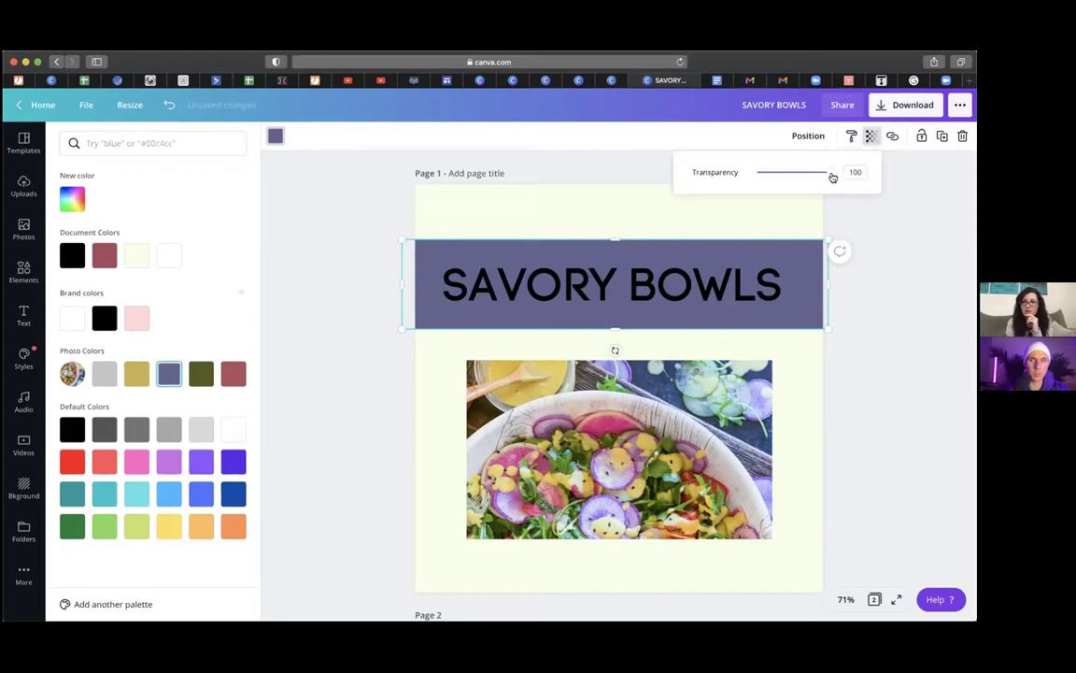
drag(821, 176, 795, 176)
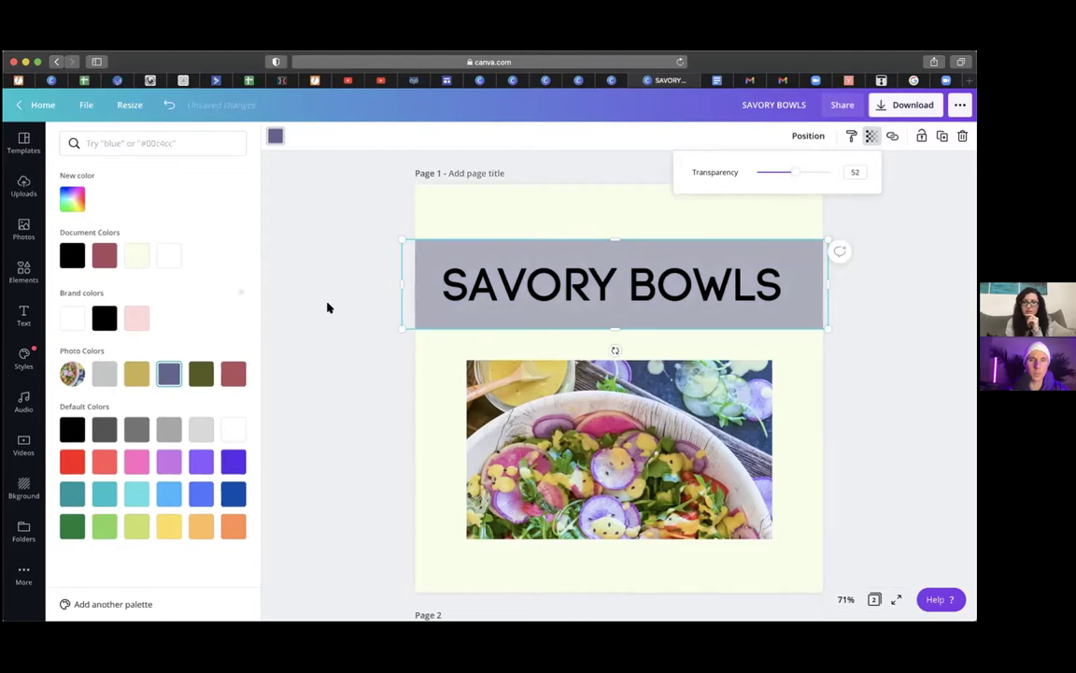
key(Escape)
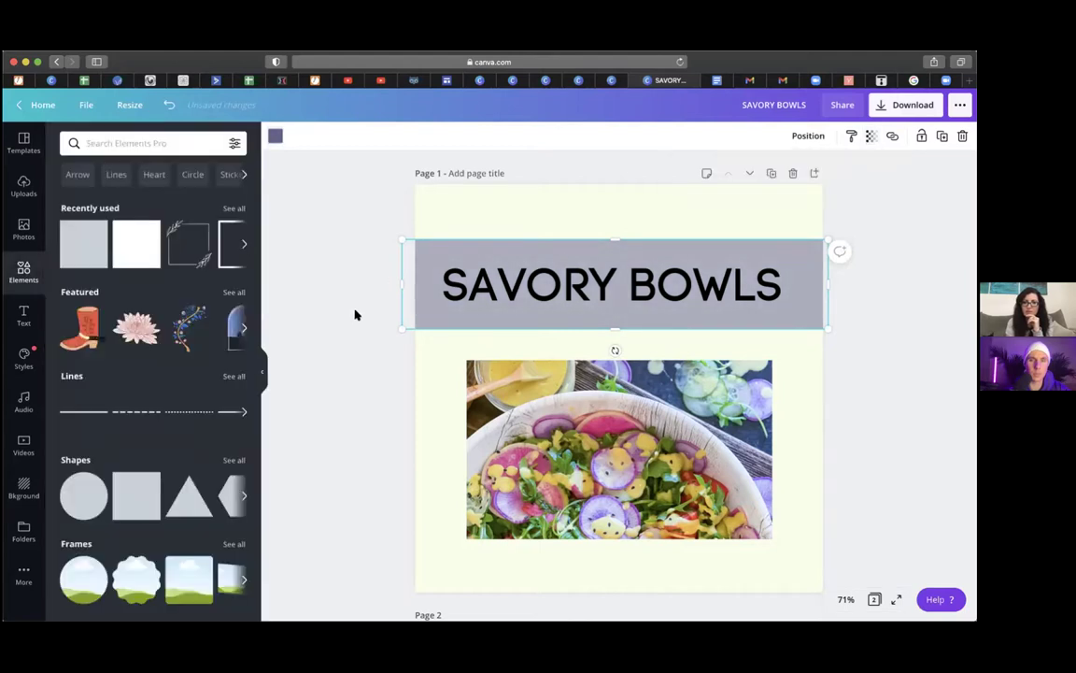
click(355, 312)
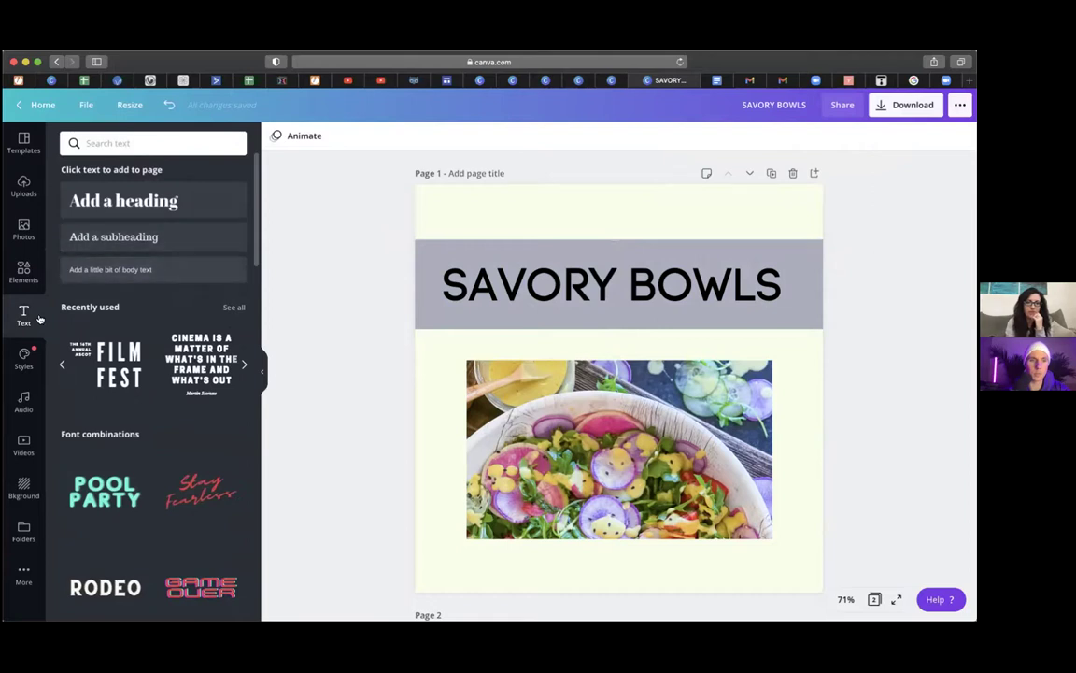
- Add a Cerebri subheading with the author's name in capitals, coloured purple
click(140, 239)
click(293, 139)
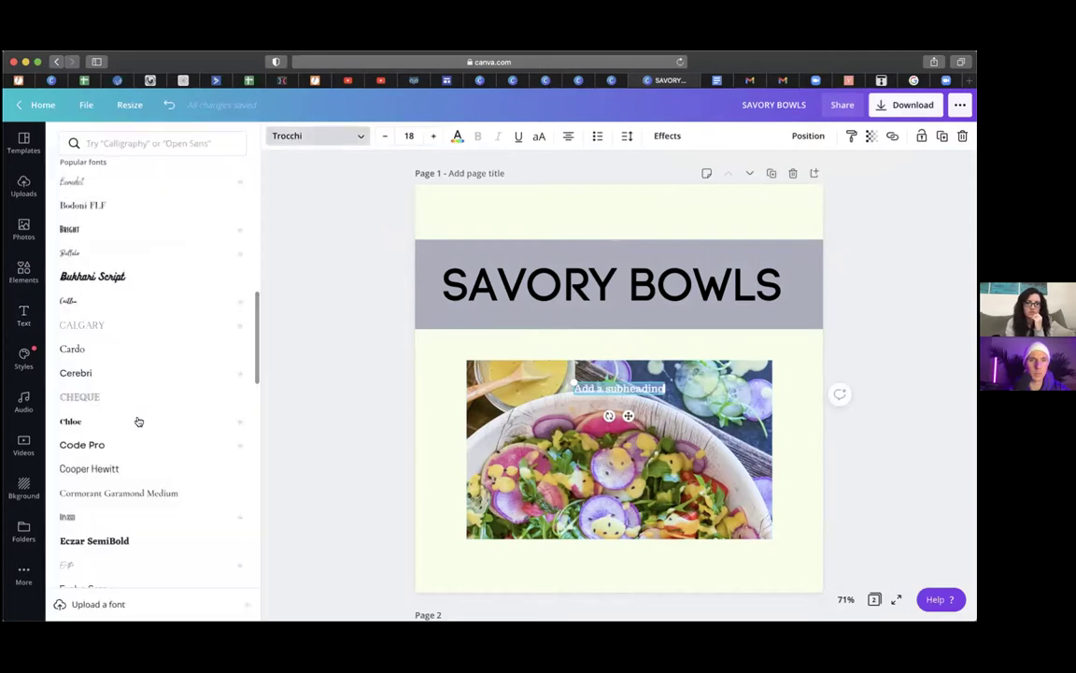
click(110, 375)
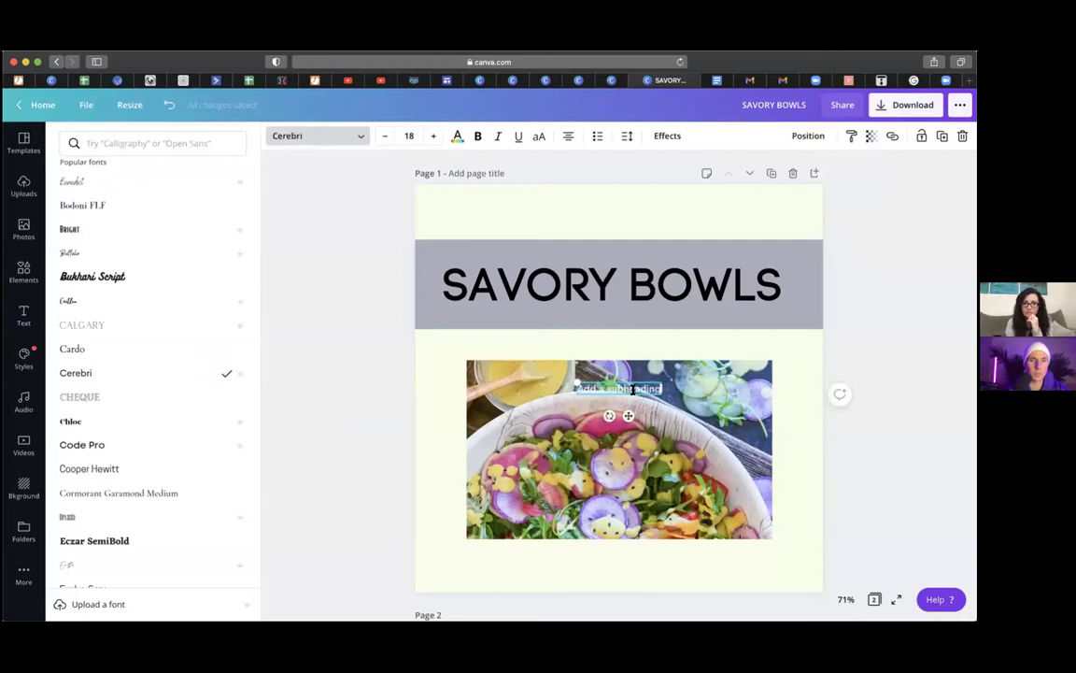
text(MELISSA)
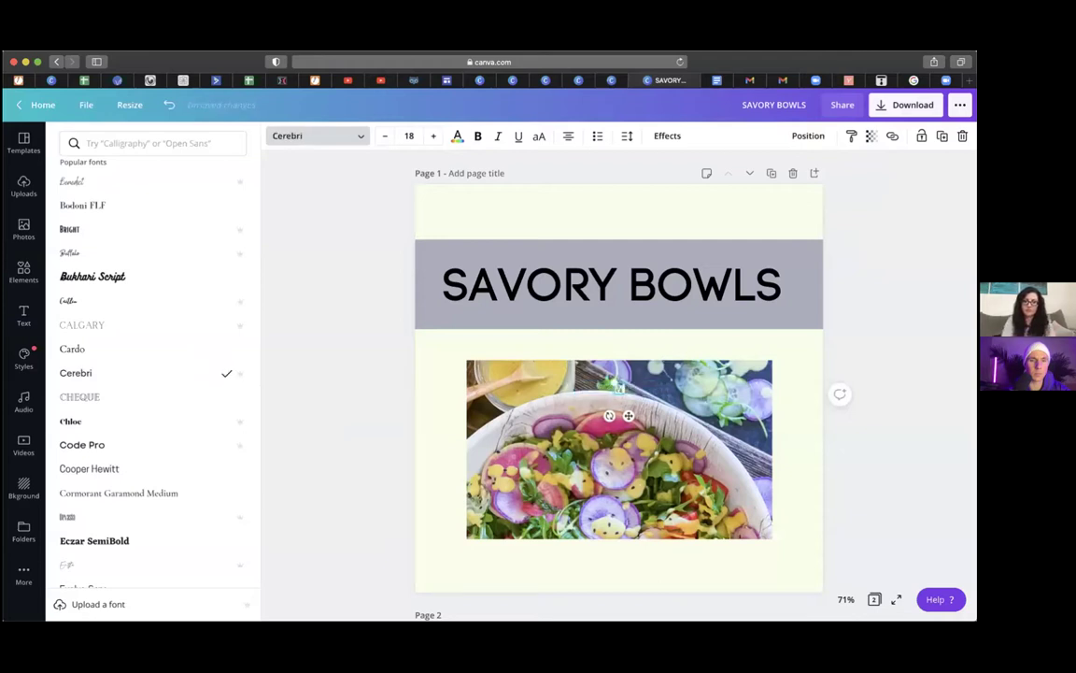
text( MAIRS)
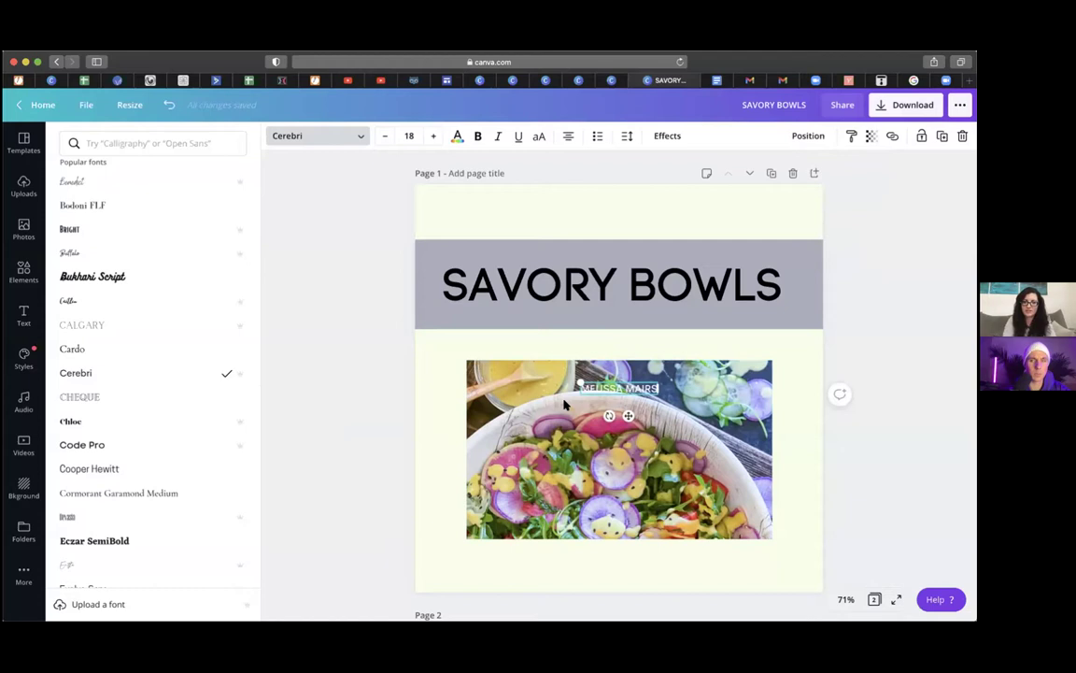
click(457, 135)
click(104, 258)
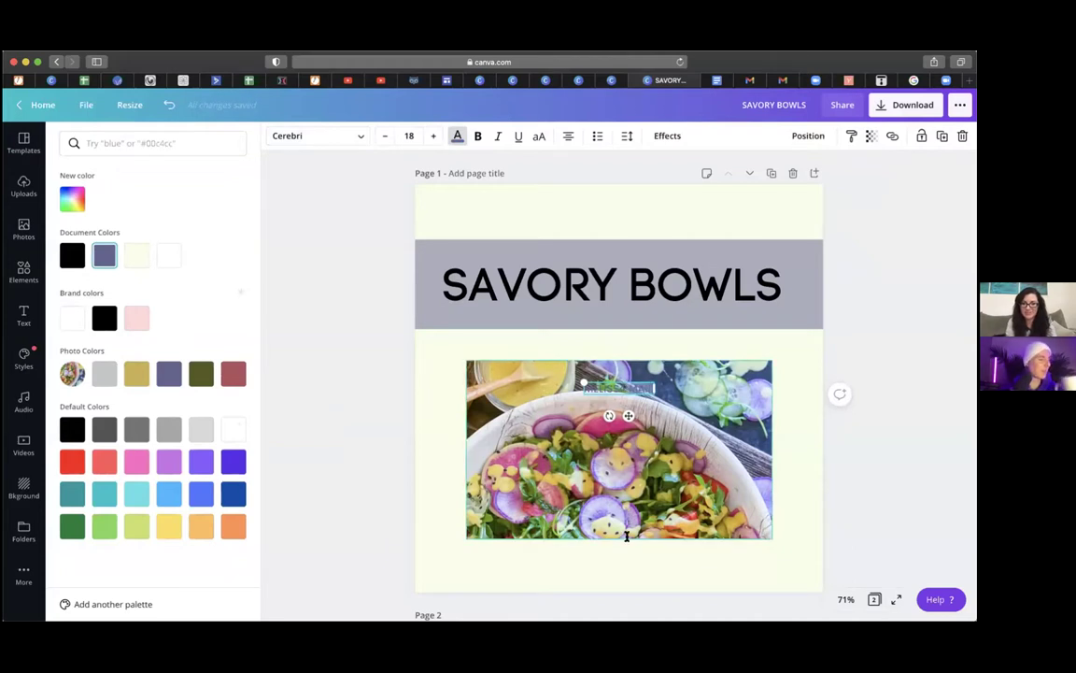
key(Escape)
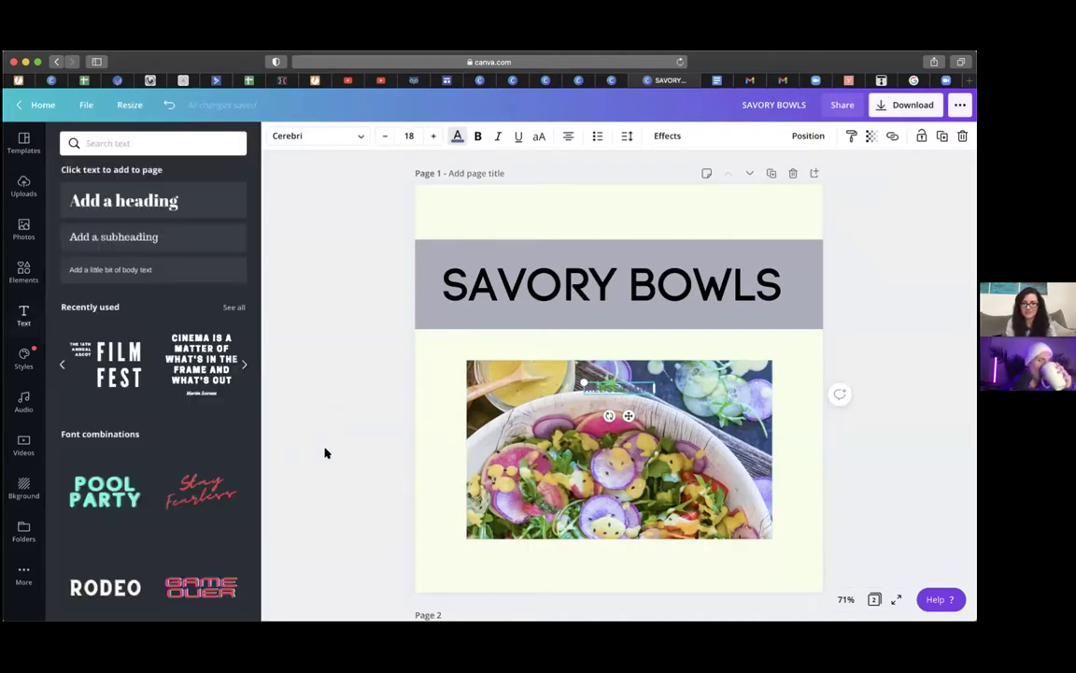
- Move the name below the photo and correct its spelling, keeping it in capitals
drag(631, 533, 626, 556)
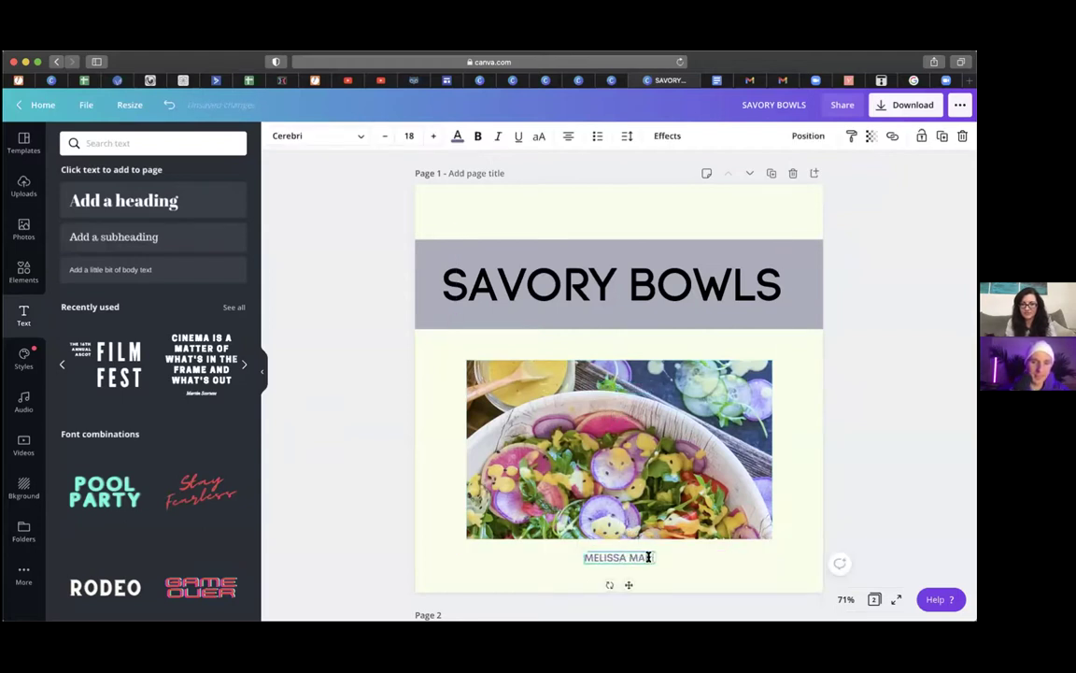
text(Melissa Maris)
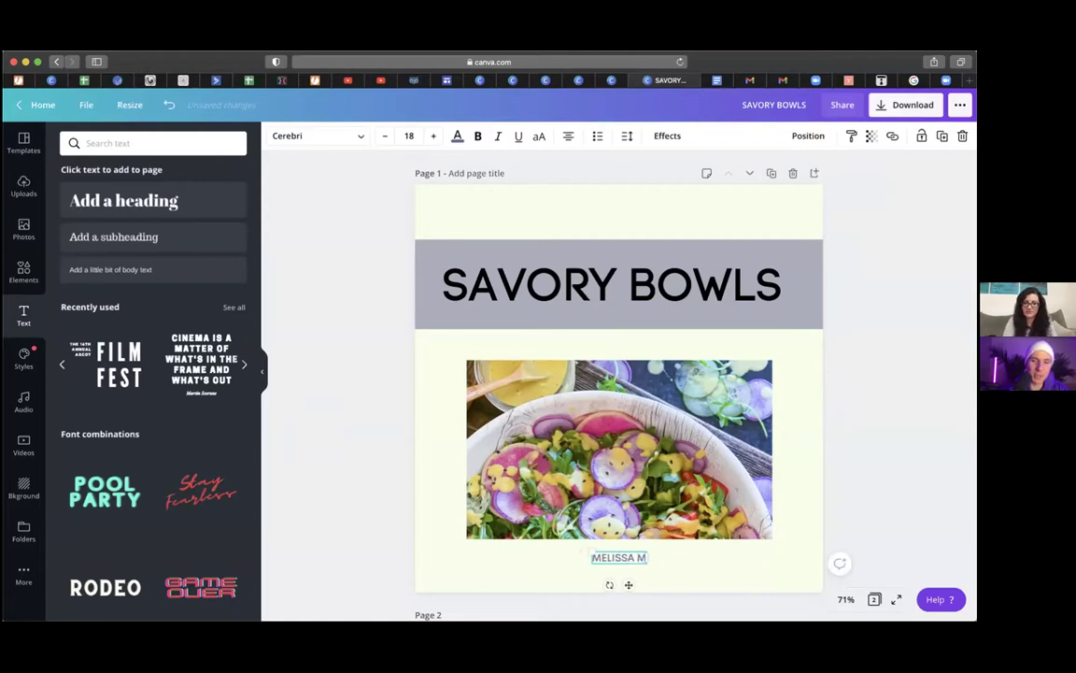
click(367, 526)
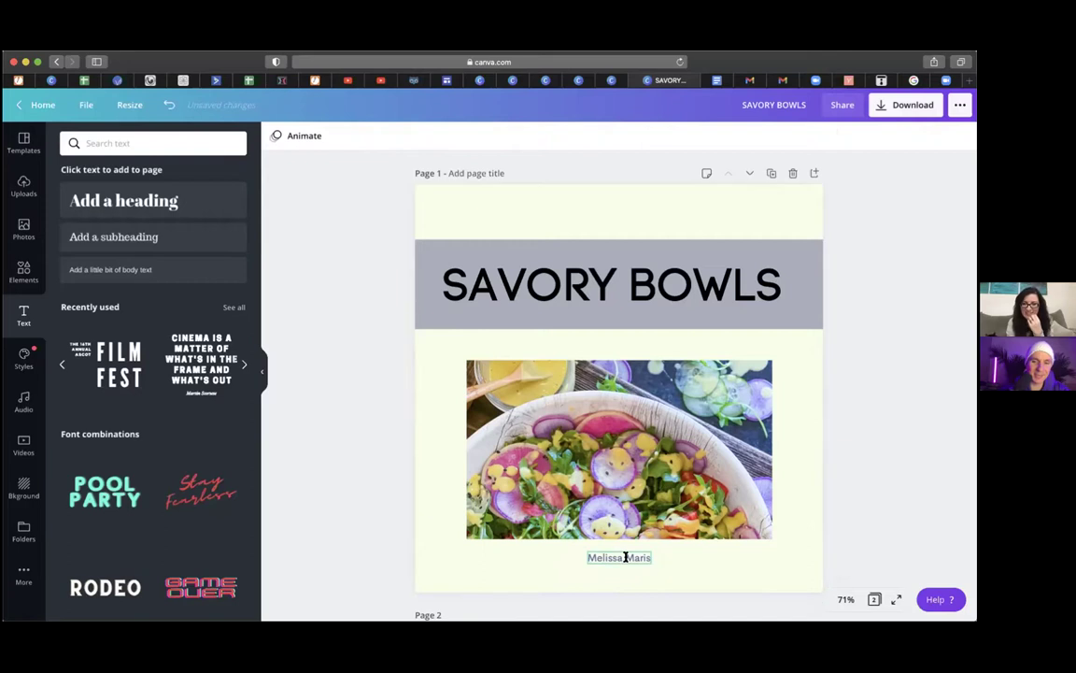
click(626, 557)
click(625, 558)
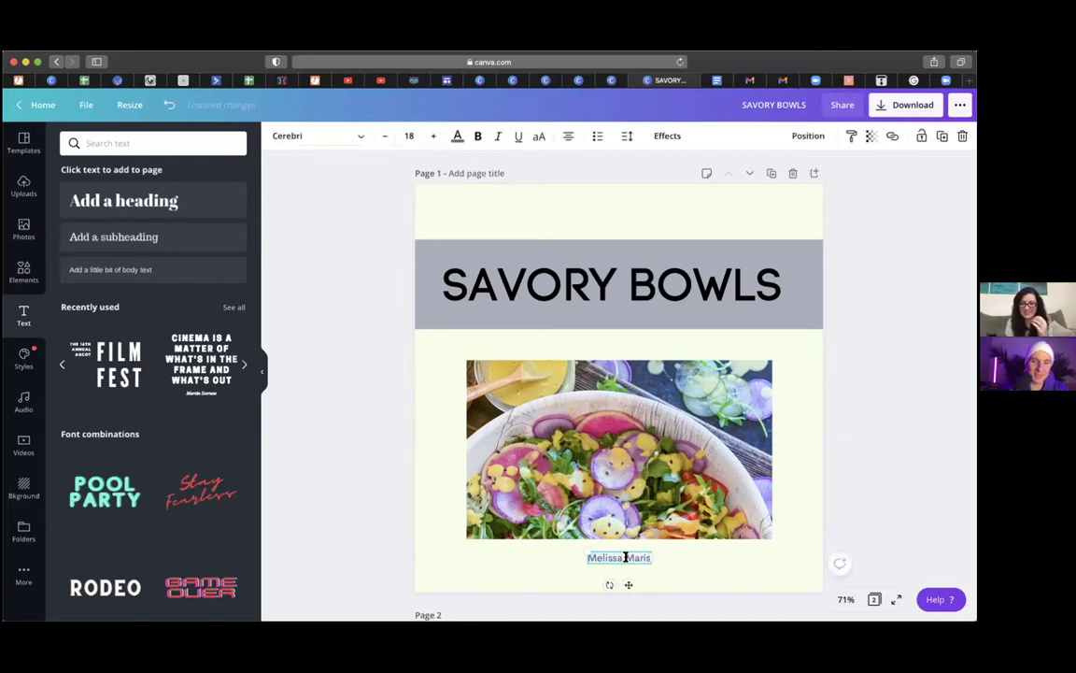
text(MELISSA MARIS)
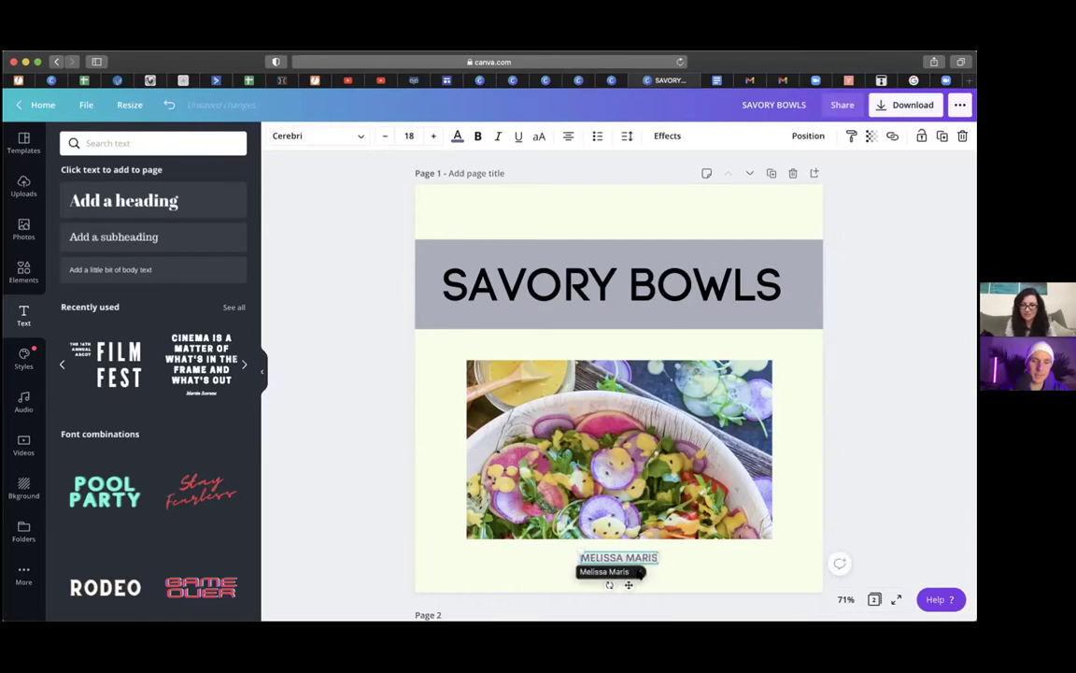
click(640, 572)
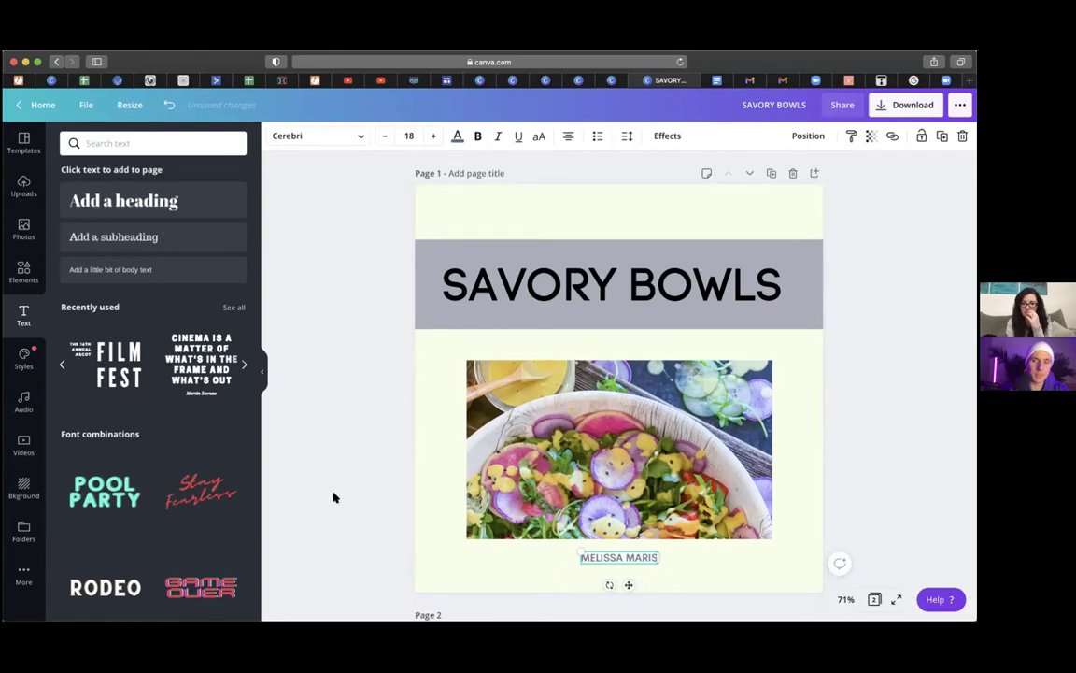
click(365, 503)
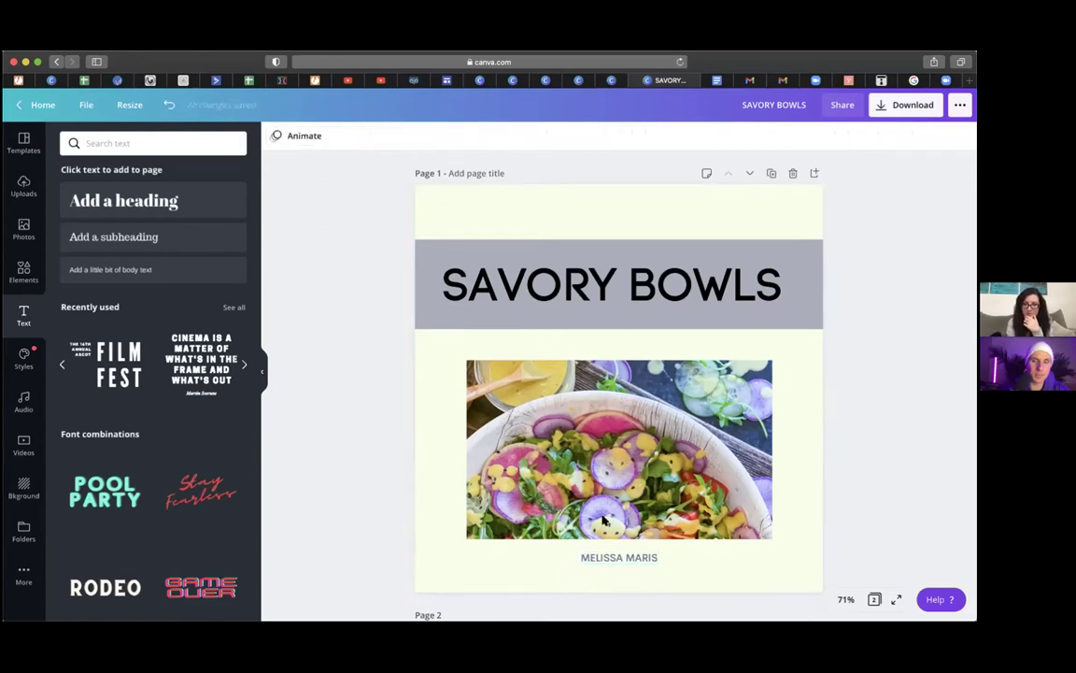
- Enlarge the name caption to about size 28 and centre it below the photo
click(658, 555)
drag(580, 550, 537, 539)
mouse_move(648, 552)
mouse_down()
mouse_move(672, 559)
mouse_move(662, 560)
mouse_up()
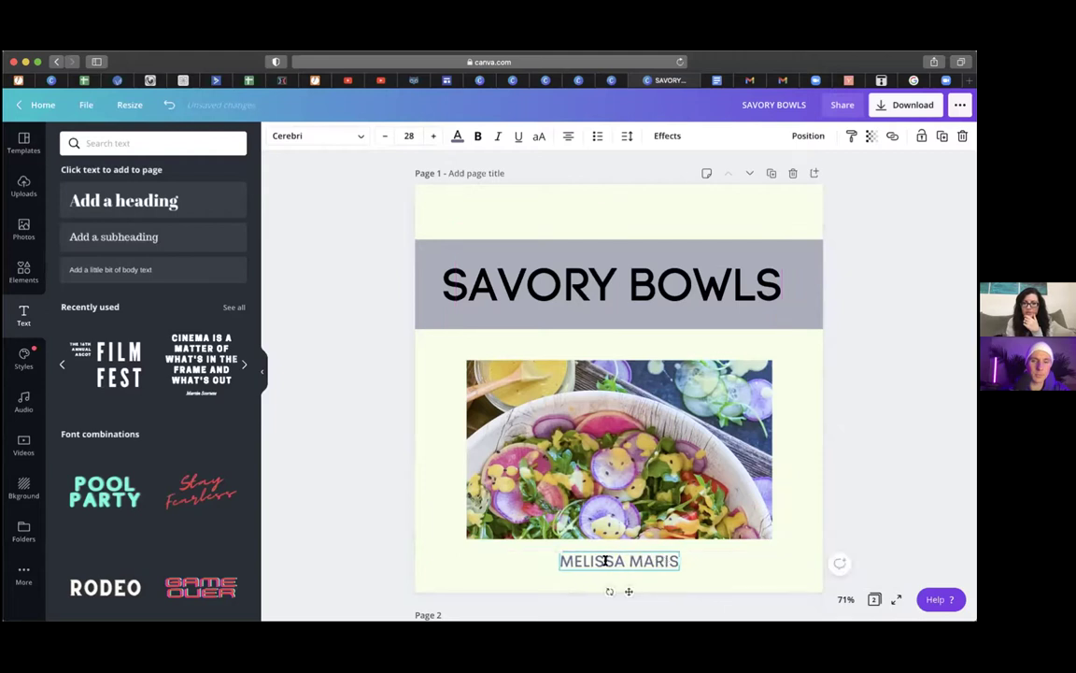
double_click(620, 561)
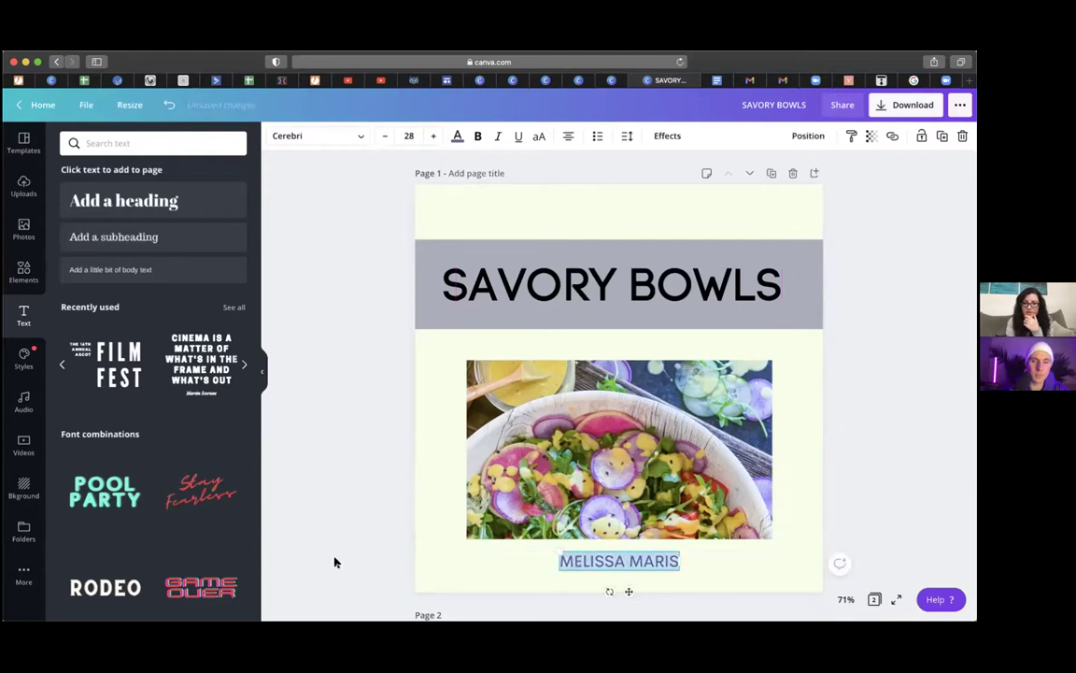
click(622, 558)
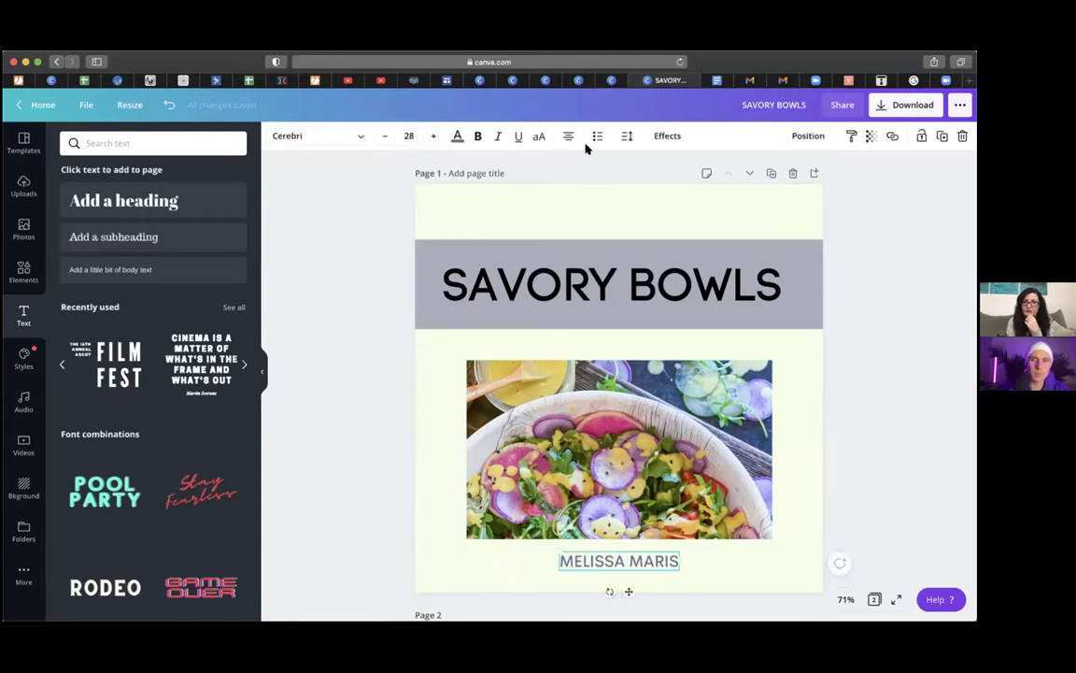
- Widen the author name's letter spacing to 446 and drop a subheading box onto the salad photo
click(626, 137)
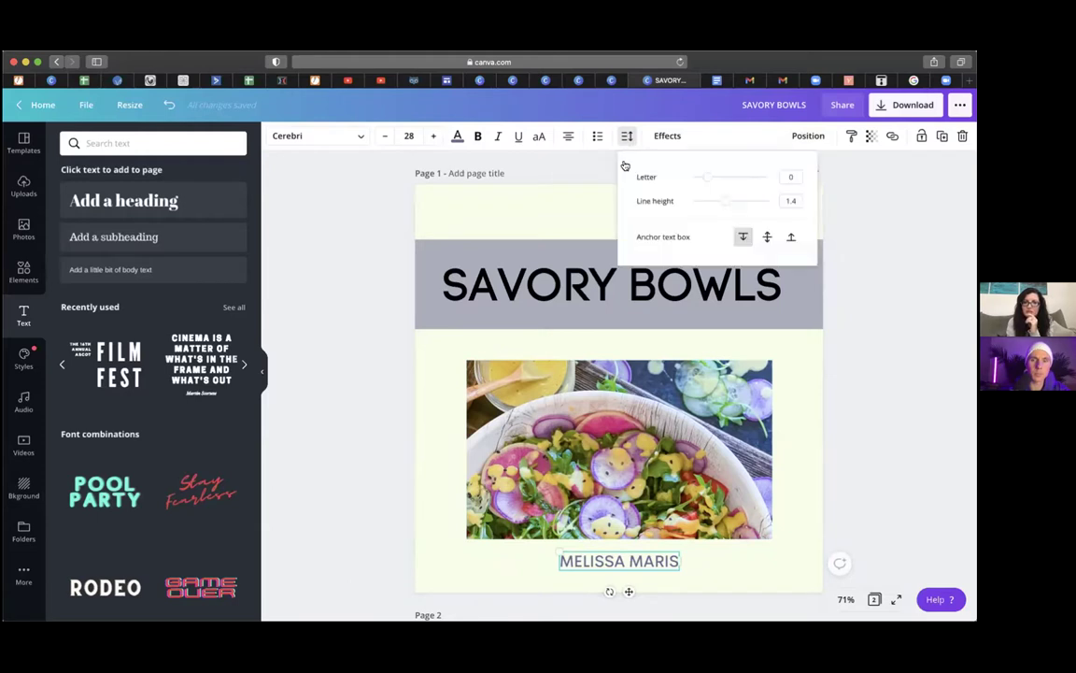
mouse_move(701, 177)
mouse_down()
mouse_move(744, 179)
mouse_move(721, 177)
mouse_up()
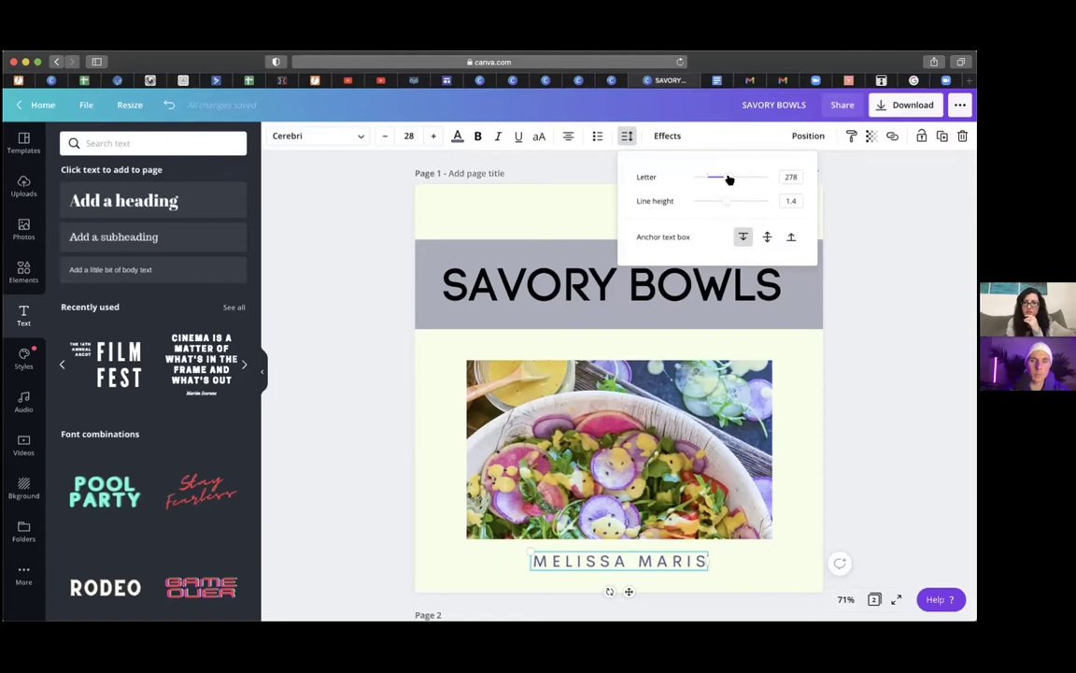
drag(723, 178, 743, 178)
click(346, 249)
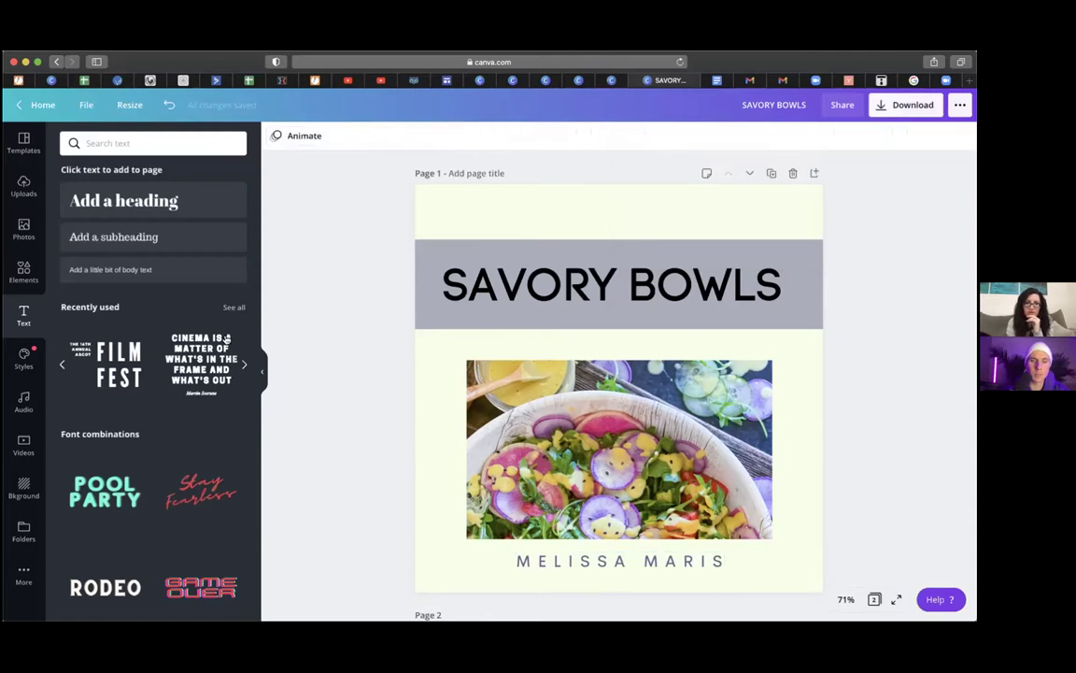
drag(672, 330, 728, 369)
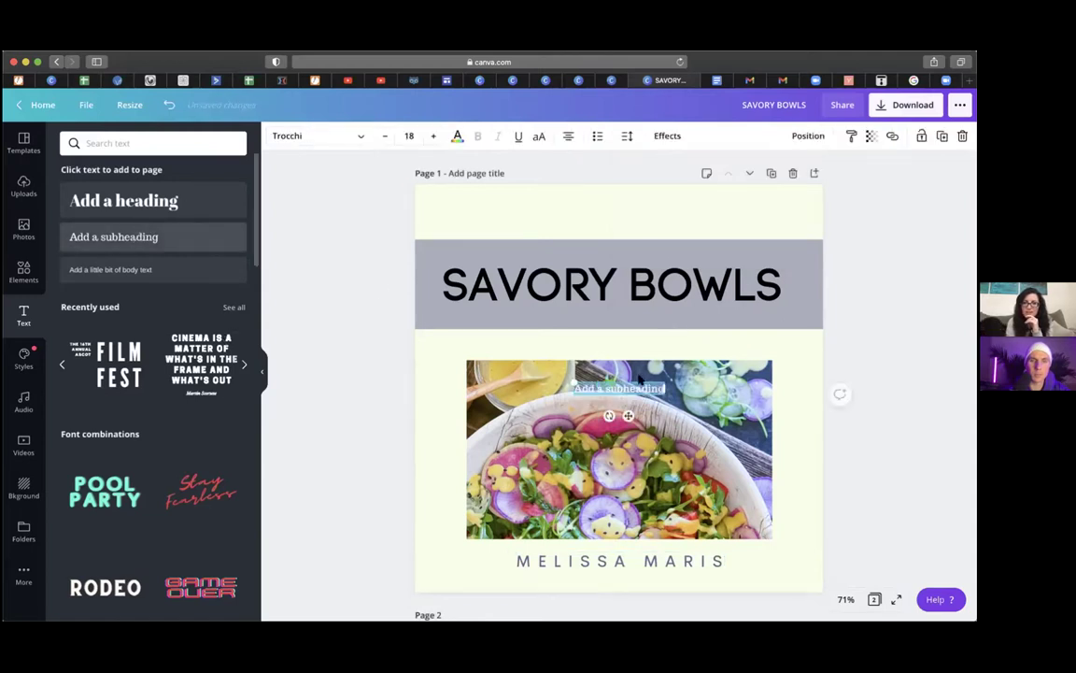
- Set the subheading font to Cerebri and type 'RAW • VEGAN • SALADS • OIL FREE'
click(307, 140)
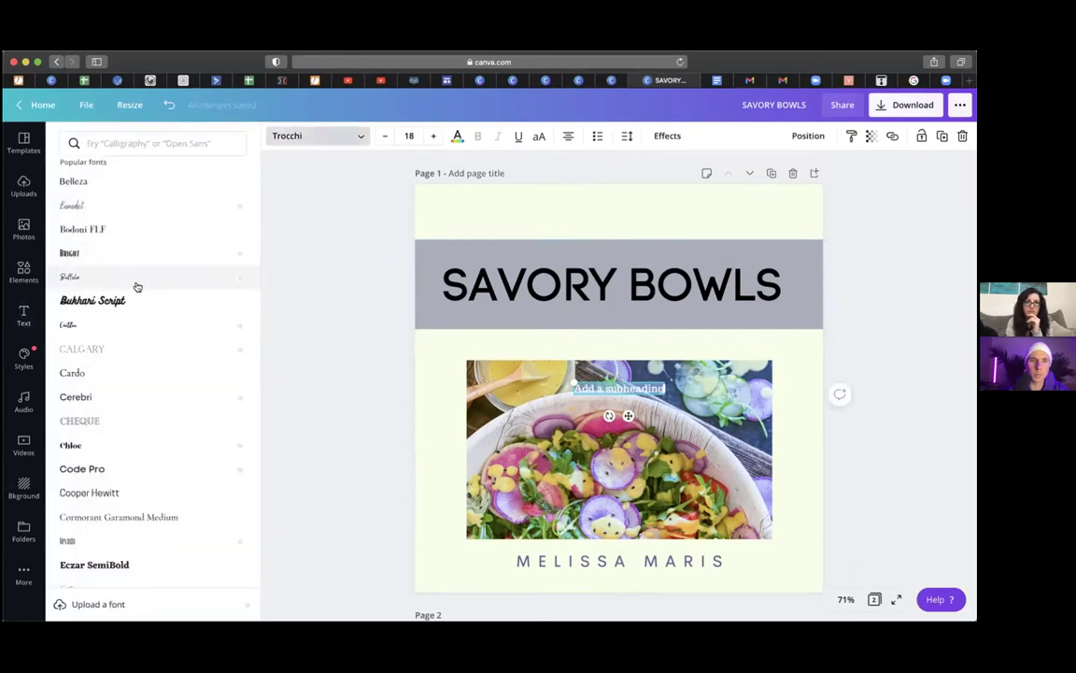
click(114, 396)
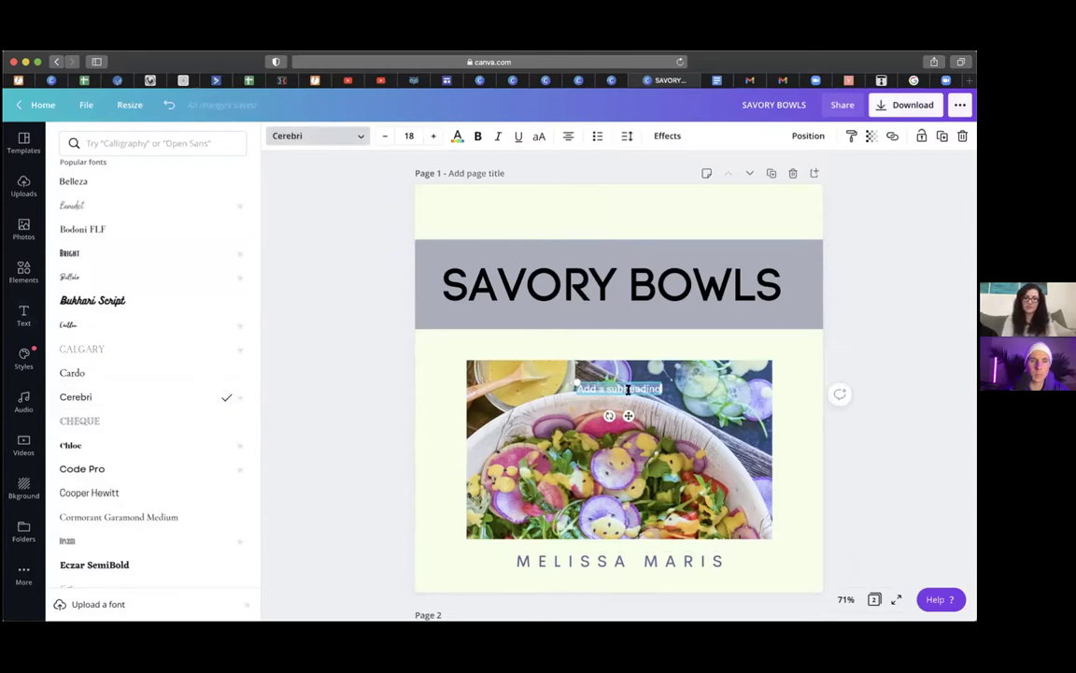
text(BAY 1)
text( VEGAN)
text( •)
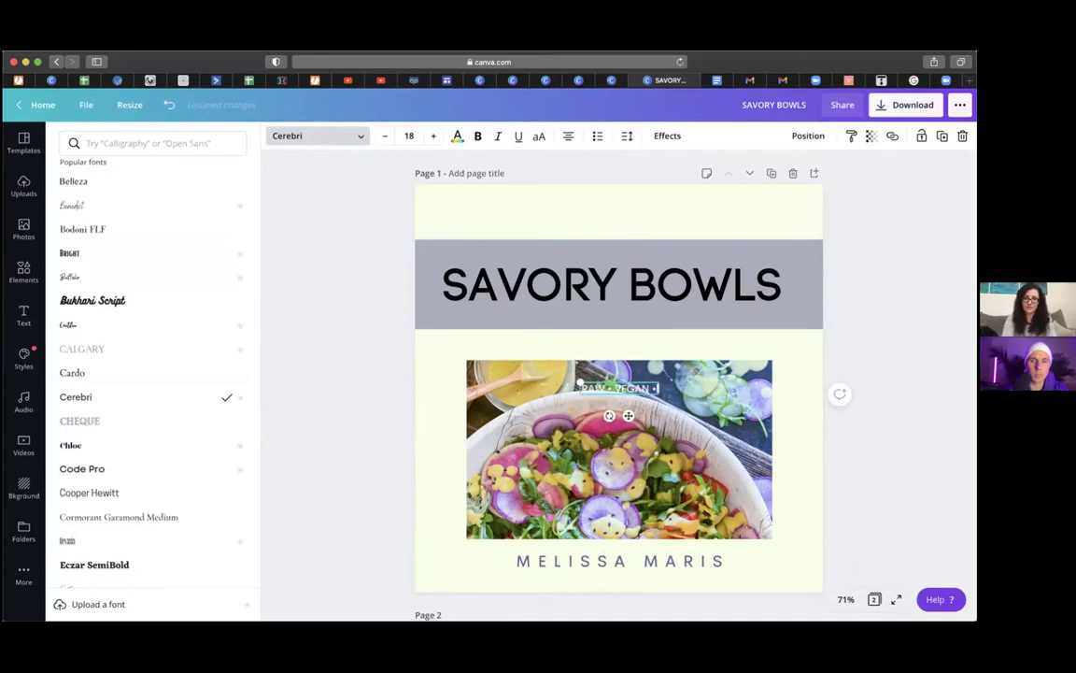
text( SALAD)
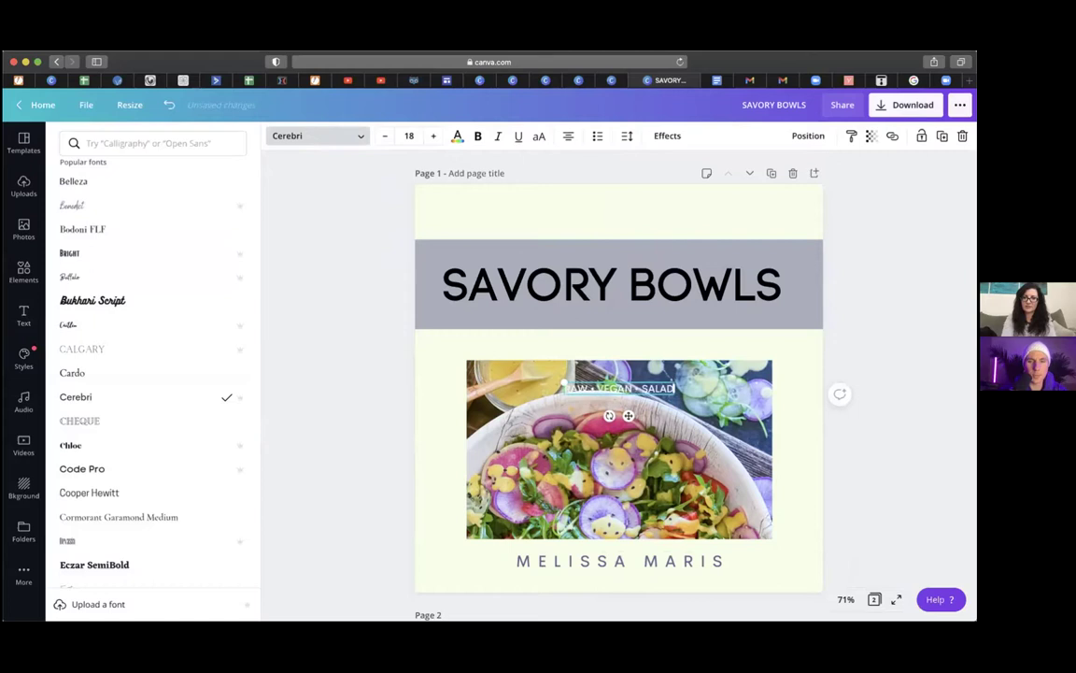
text(S •)
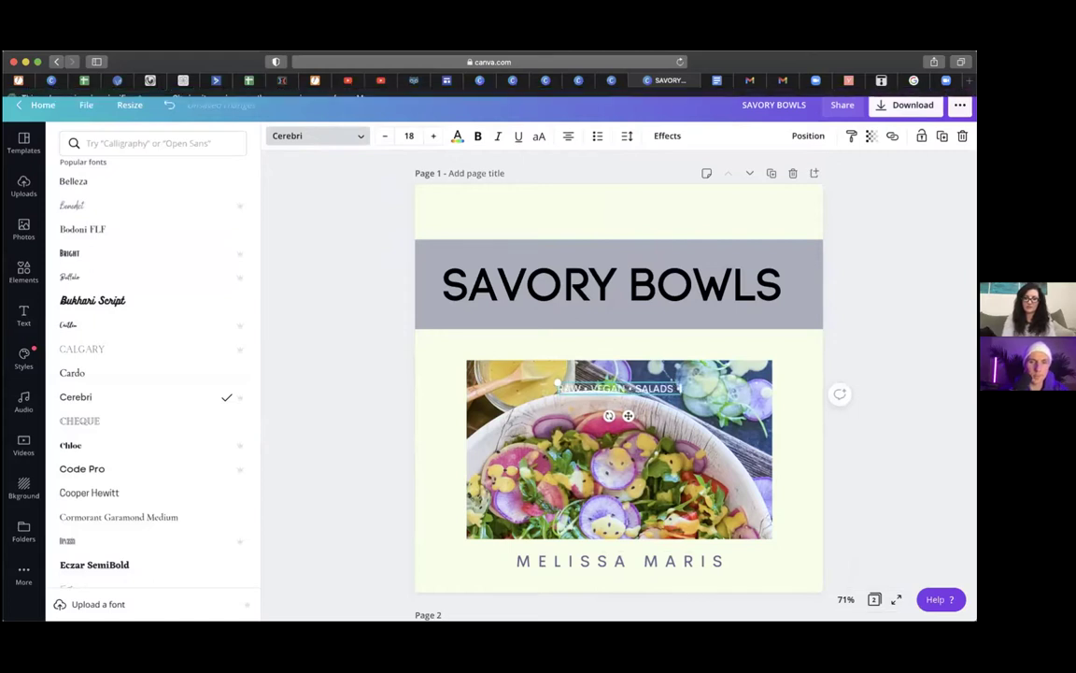
text( OIL FREE)
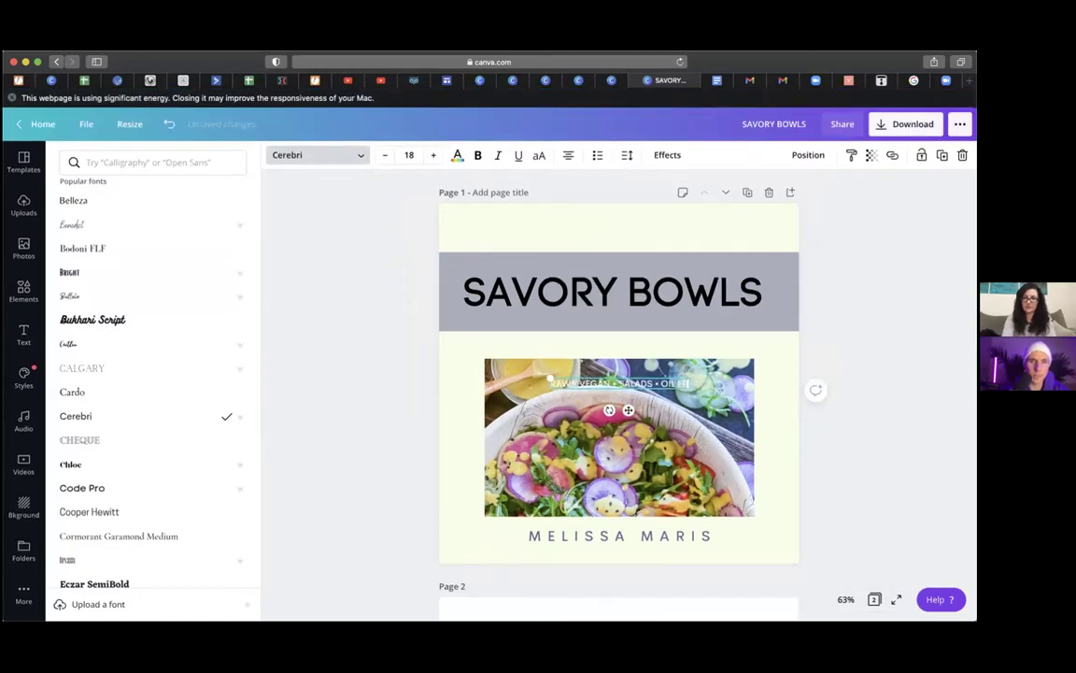
click(347, 404)
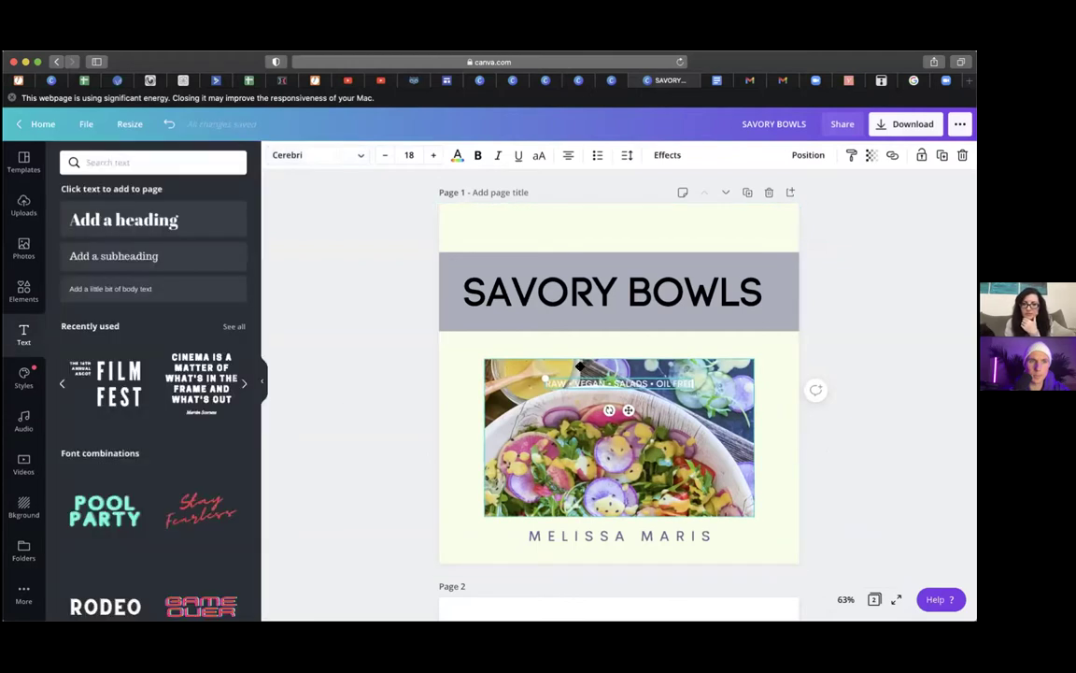
- Move the tagline into the grey banner just beneath SAVORY BOWLS
click(451, 384)
drag(619, 383, 680, 314)
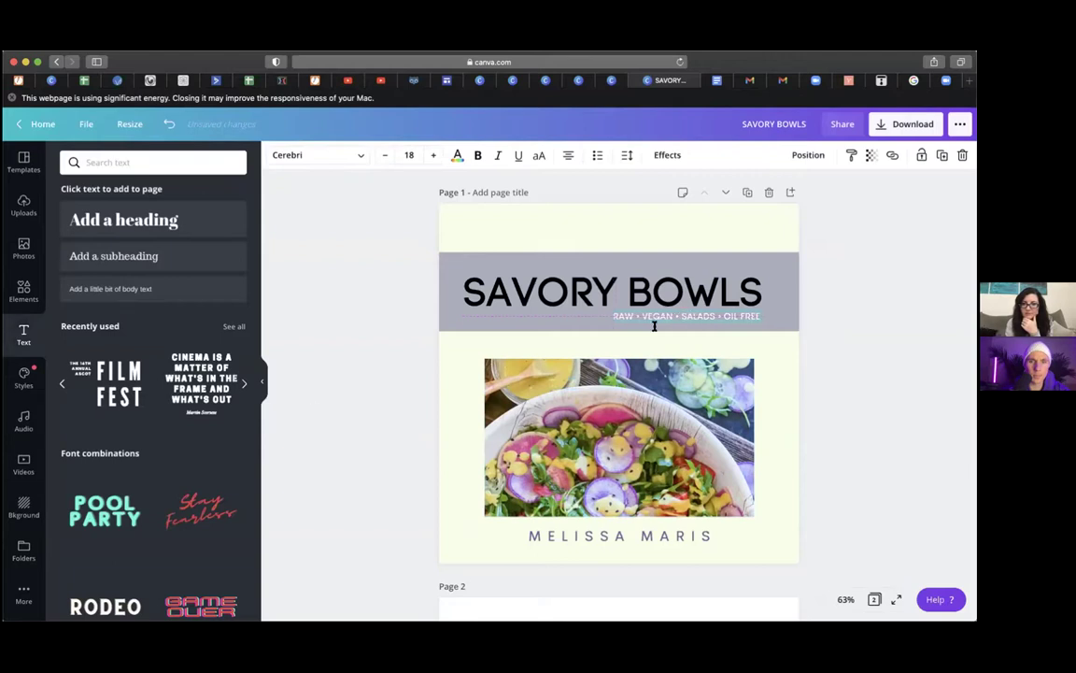
click(357, 425)
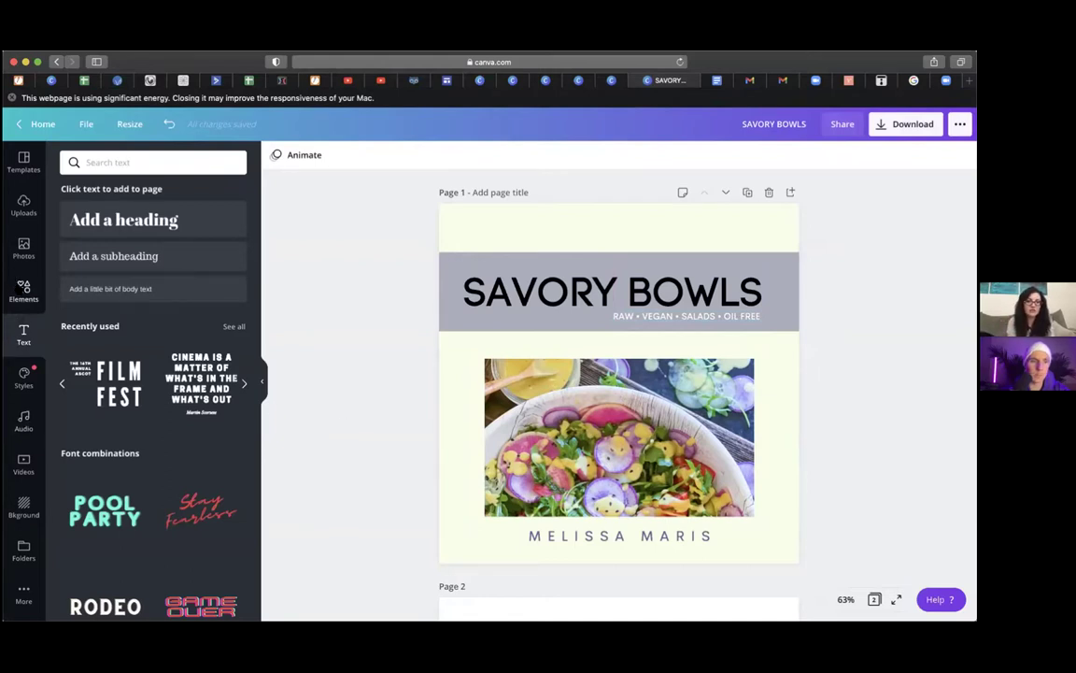
- Search Elements for 'salad' and add the PRO sketched salad-bowl graphic to page 1
click(23, 290)
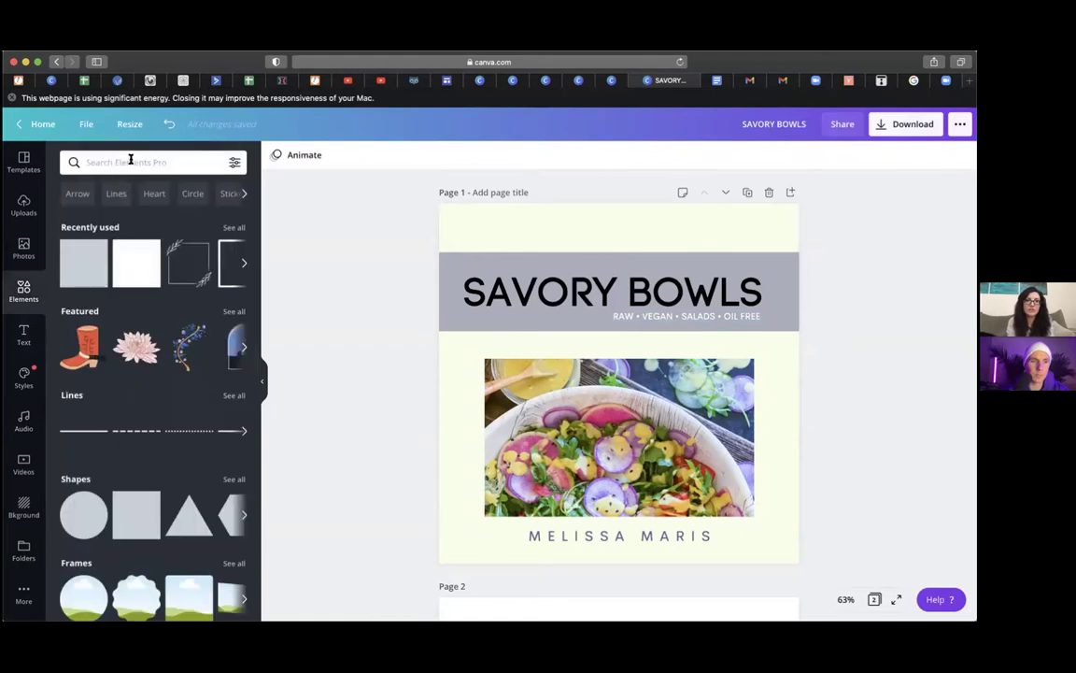
click(130, 162)
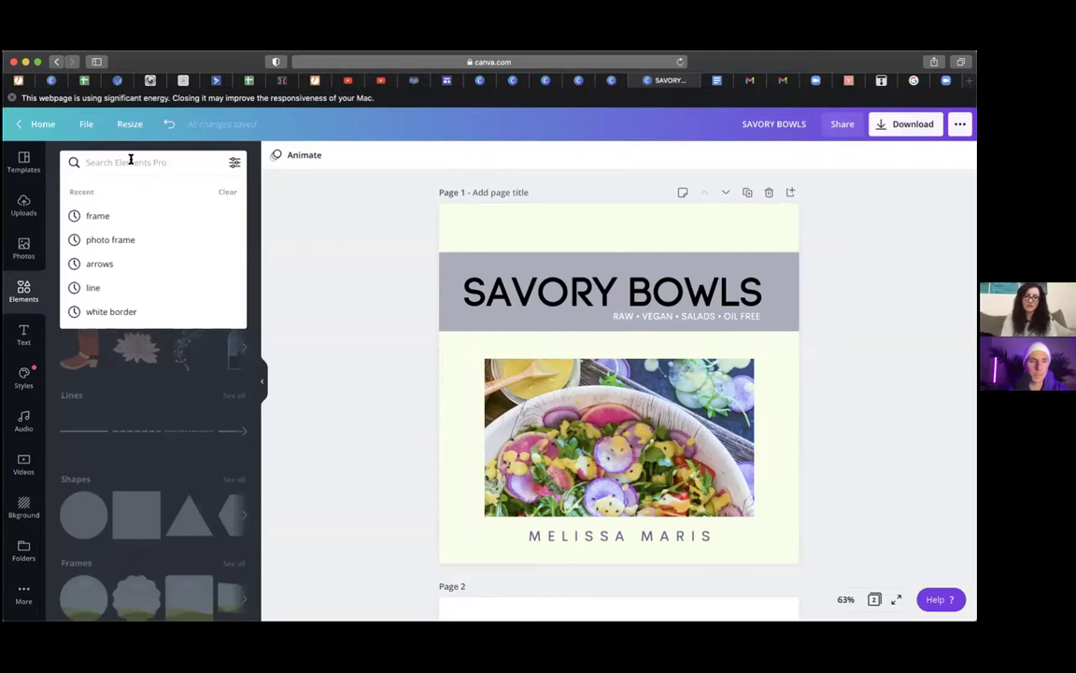
text(salad)
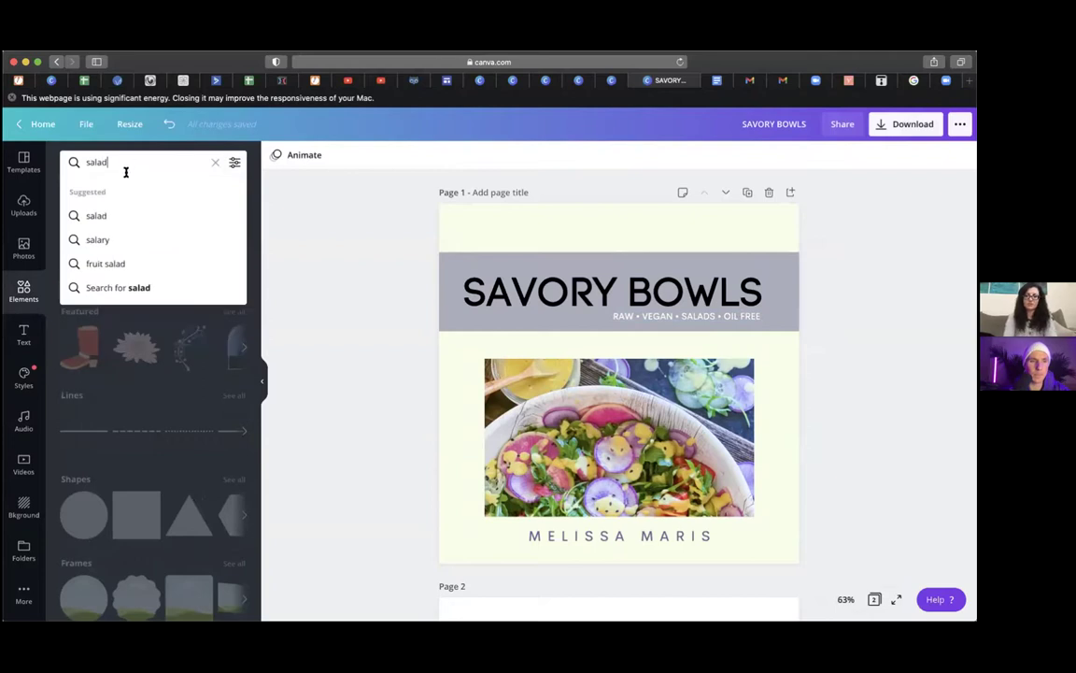
key(Return)
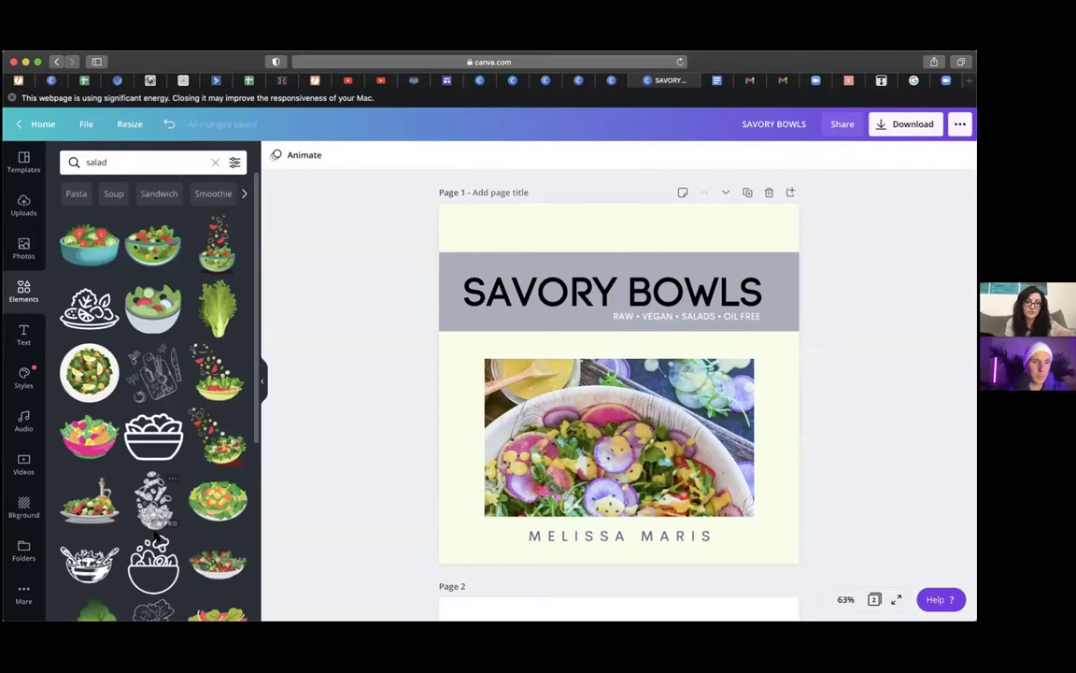
scroll(156, 536, down, 5)
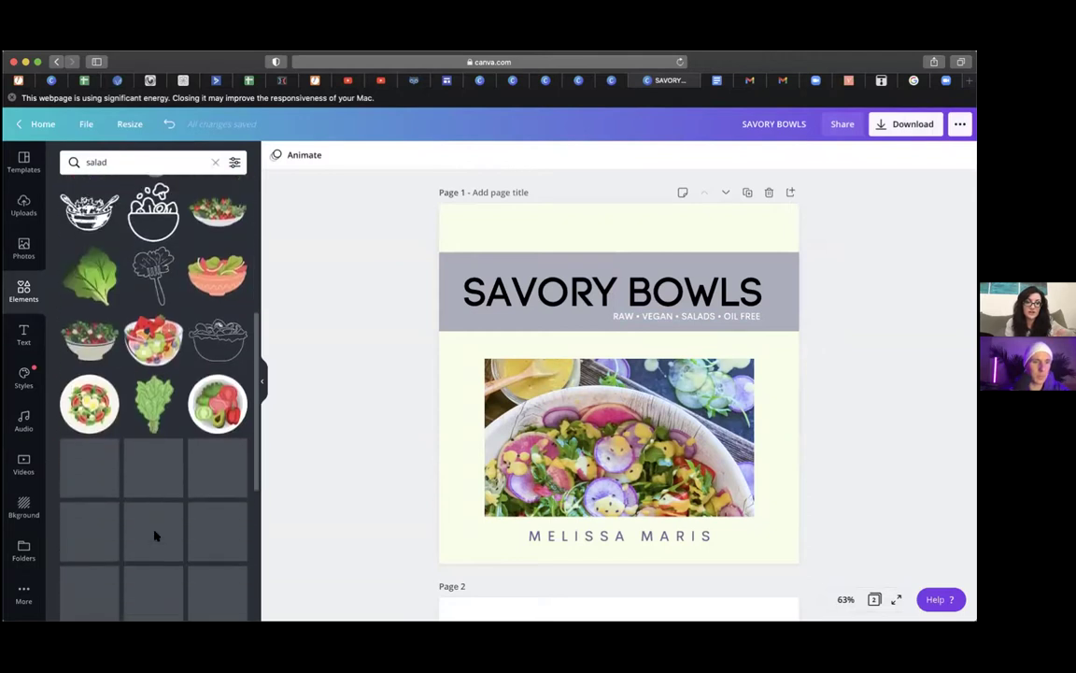
scroll(156, 536, down, 3)
scroll(156, 536, up, 4)
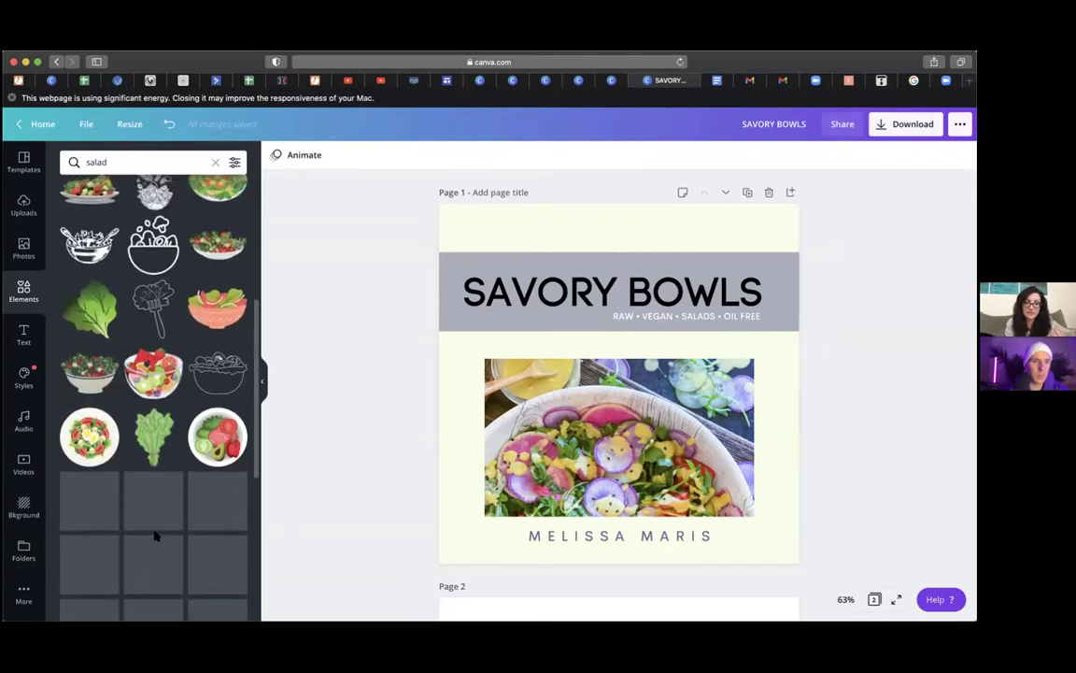
scroll(156, 537, down, 6)
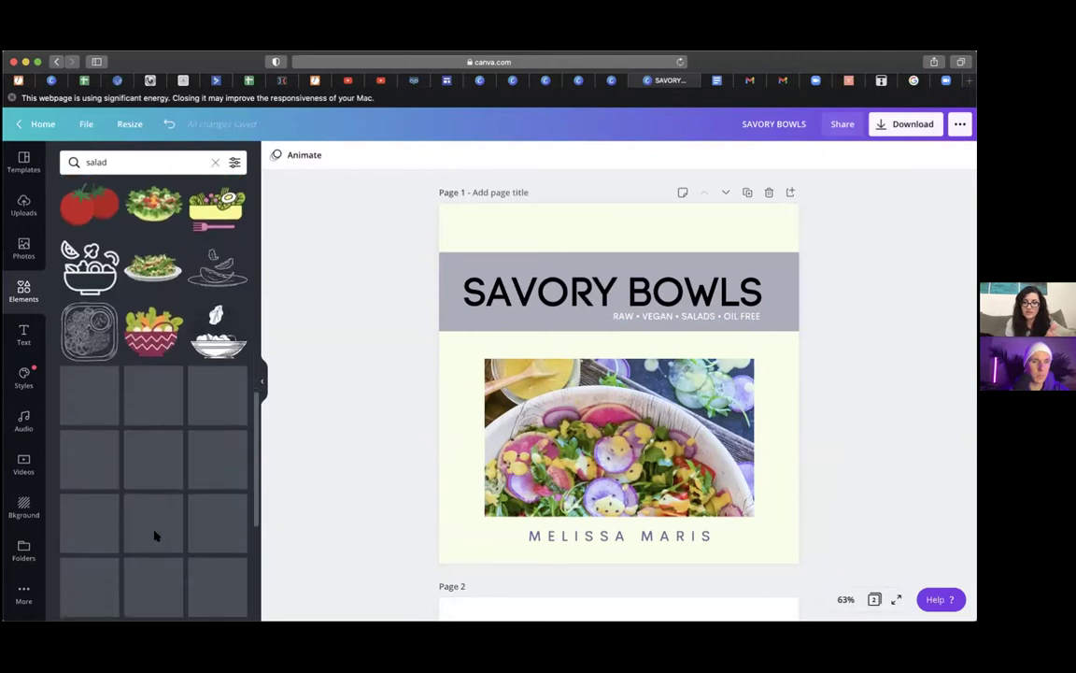
scroll(156, 536, up, 1)
scroll(156, 536, up, 10)
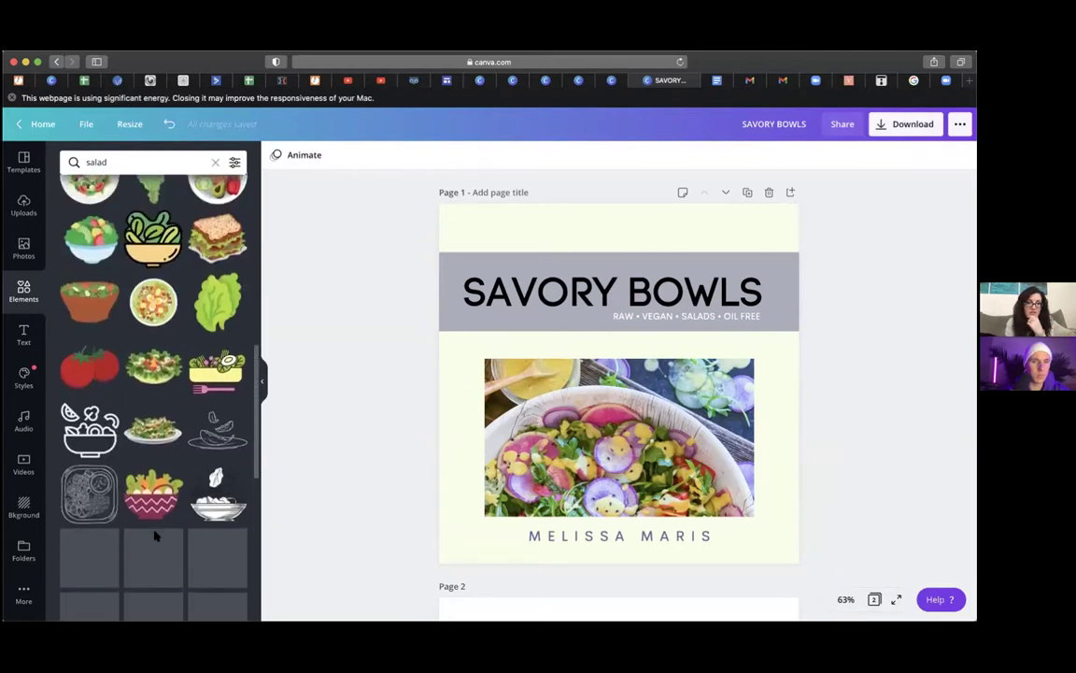
scroll(155, 536, up, 1)
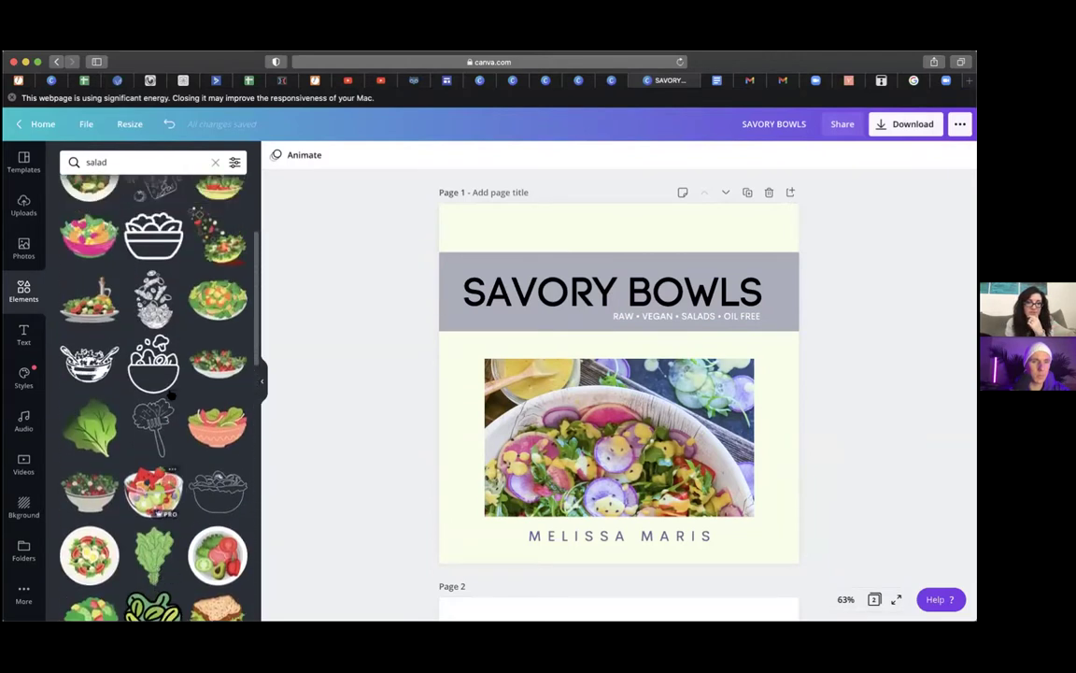
click(159, 297)
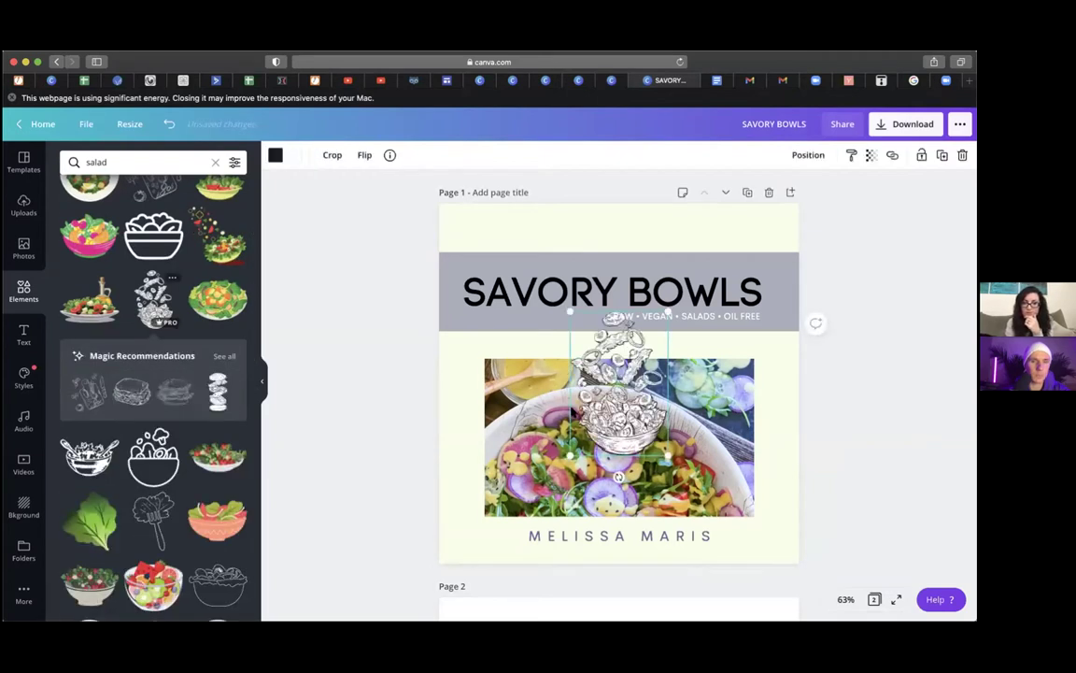
- Move the salad sketch to the top-left, layered behind the title but above the grey banner
mouse_move(621, 403)
mouse_down()
mouse_move(489, 290)
mouse_move(516, 305)
mouse_move(517, 319)
mouse_up()
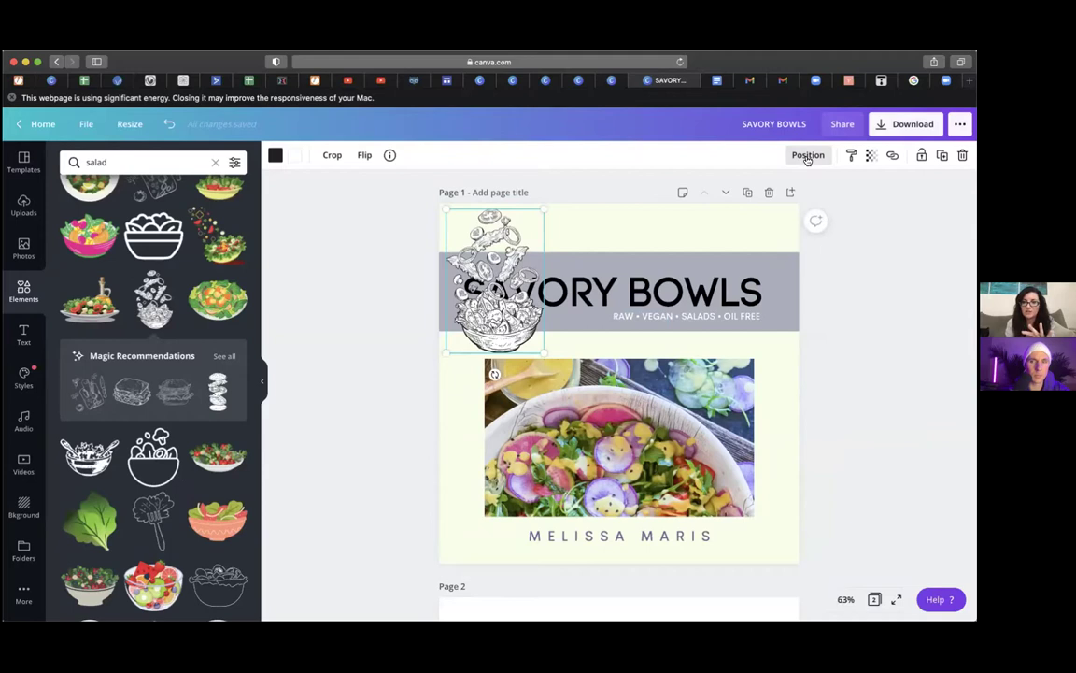
click(807, 157)
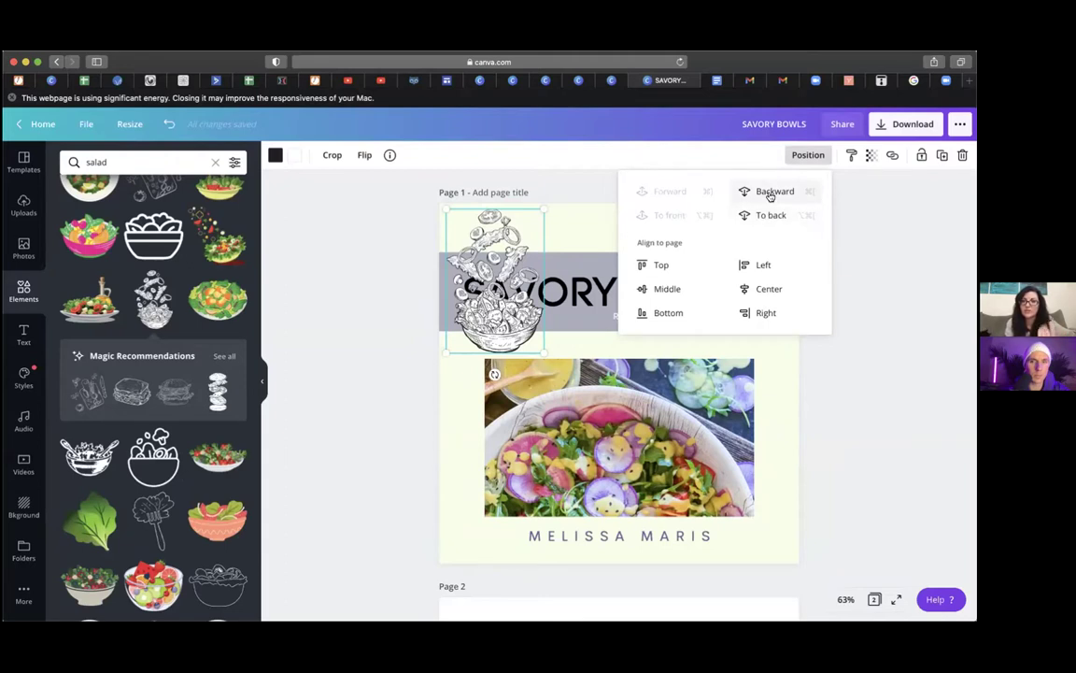
click(770, 194)
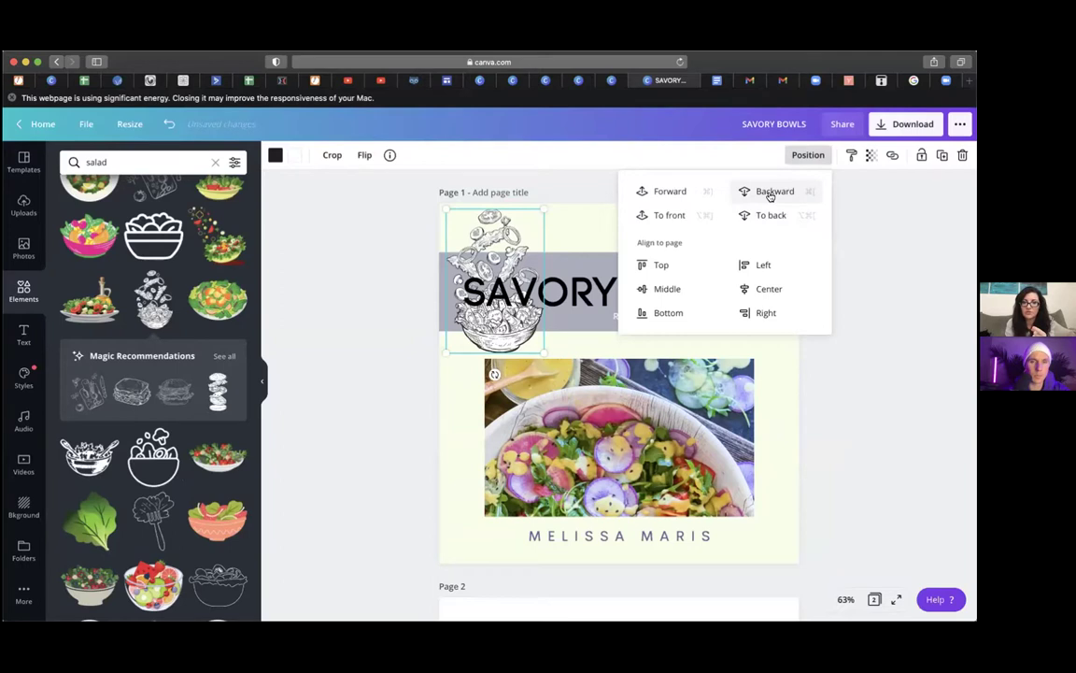
click(770, 194)
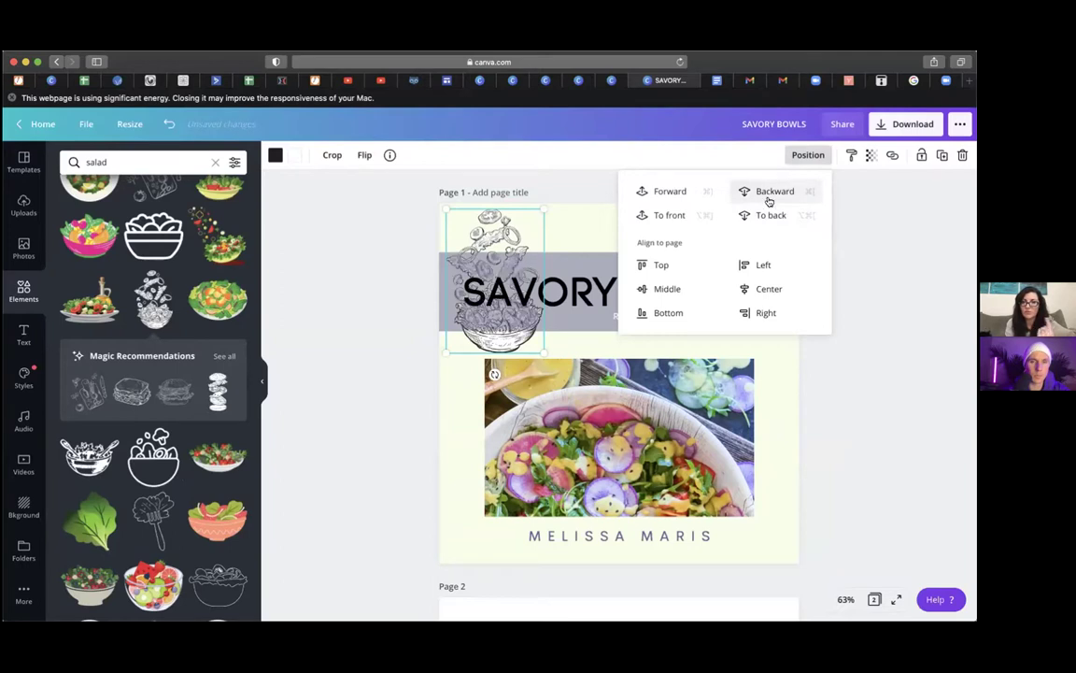
click(672, 192)
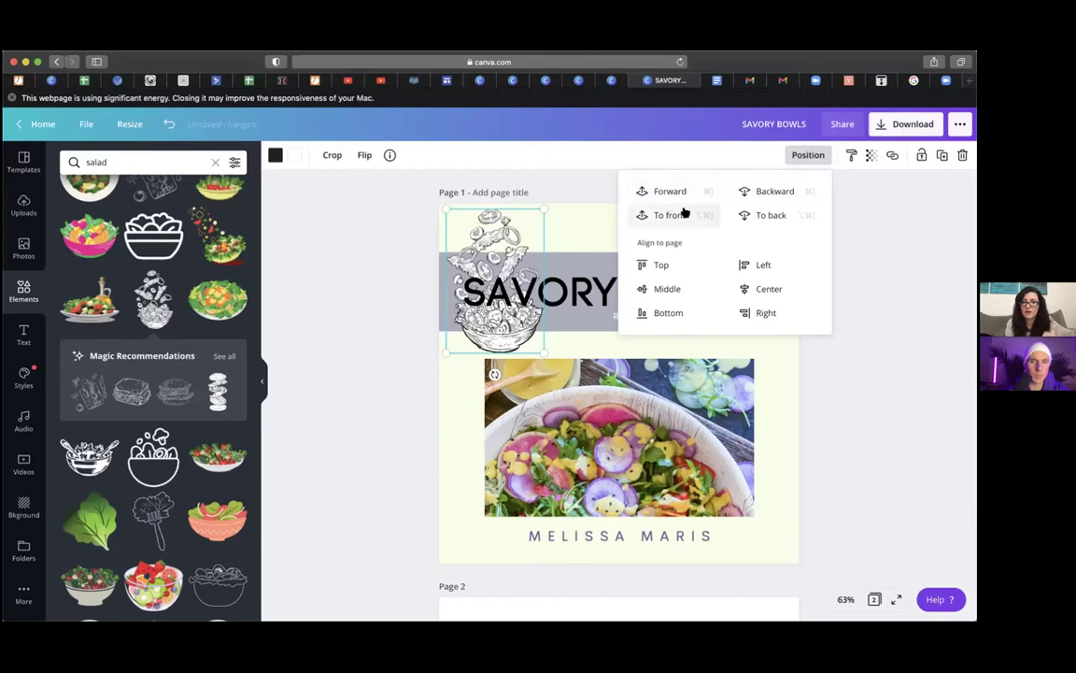
click(869, 155)
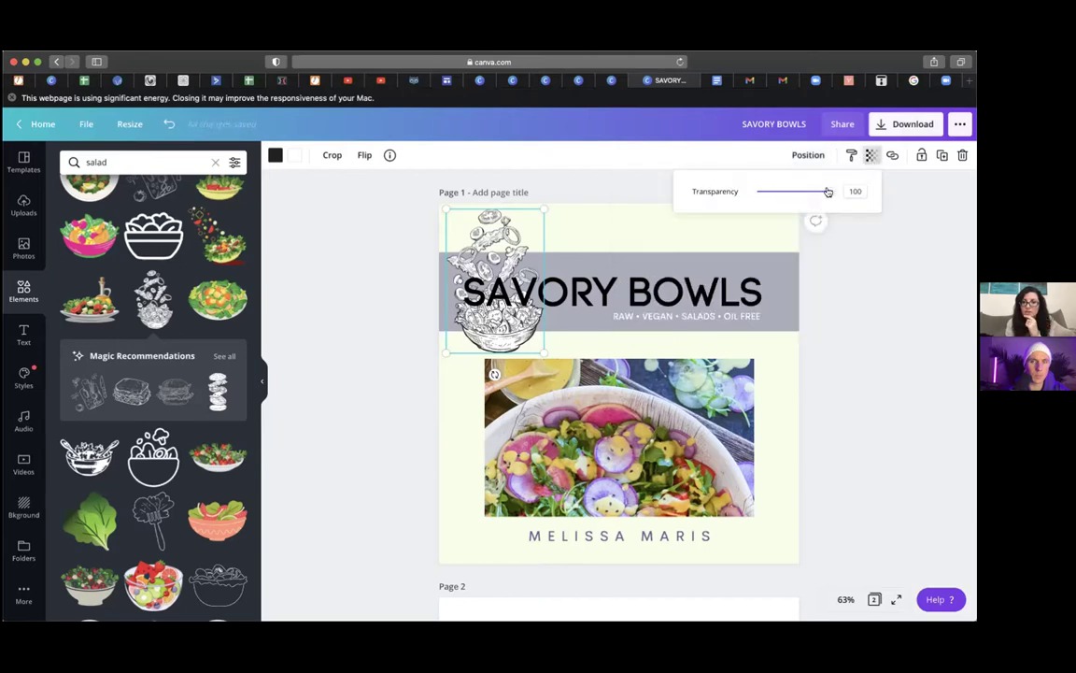
- Fade the salad sketch to transparency 35 and recolour it cream with purple-grey lines
drag(832, 193, 783, 193)
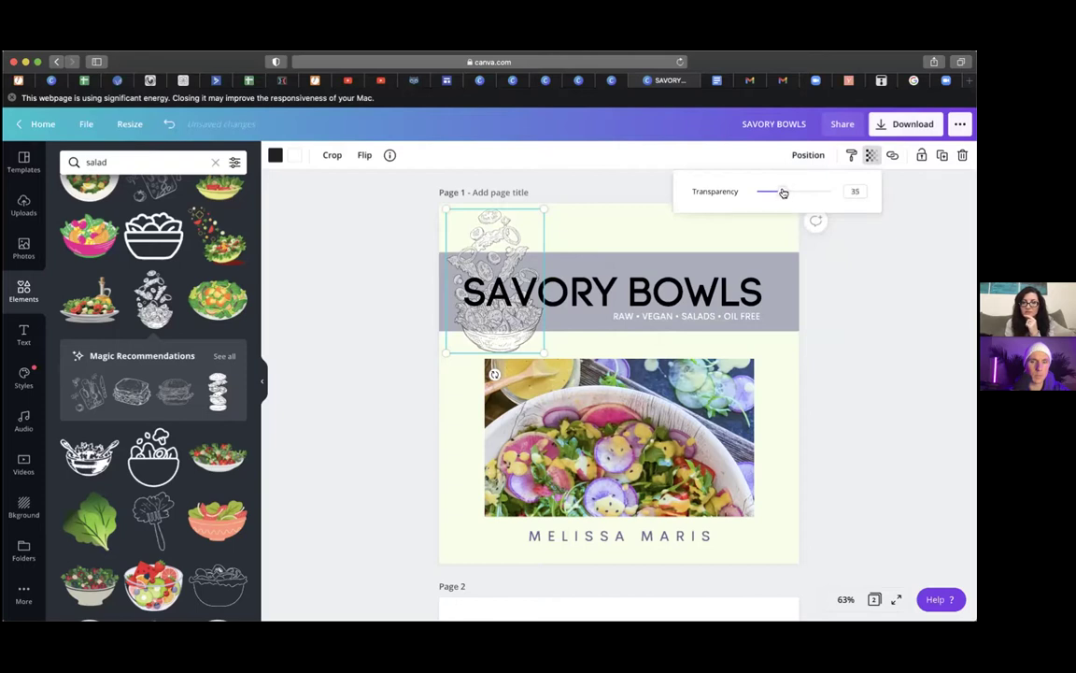
click(308, 222)
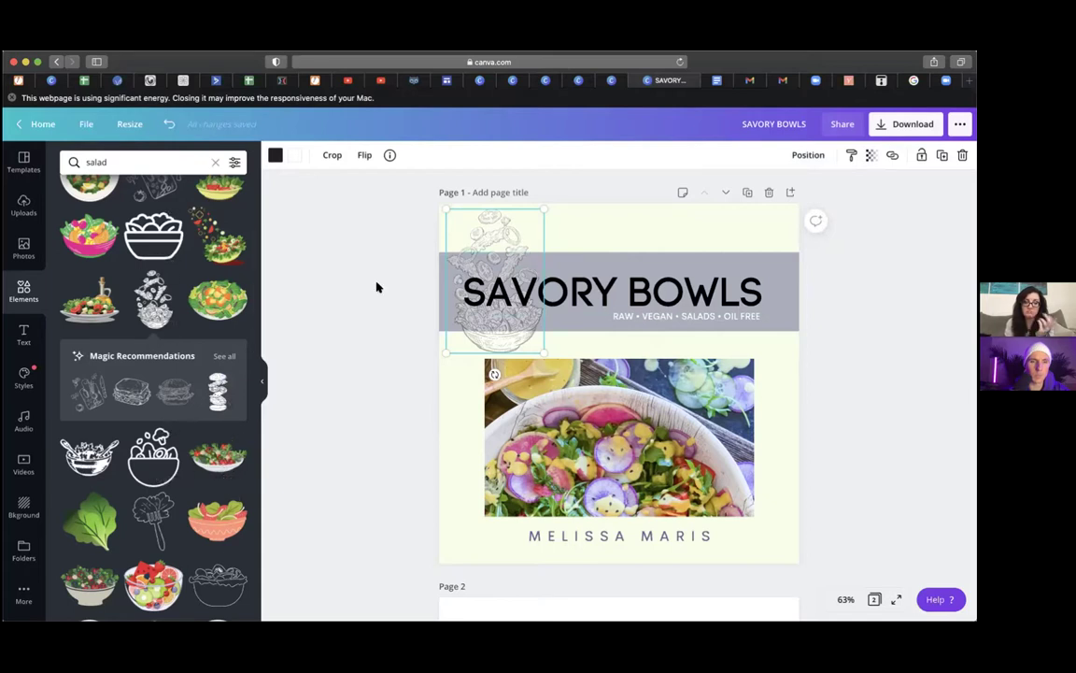
click(294, 156)
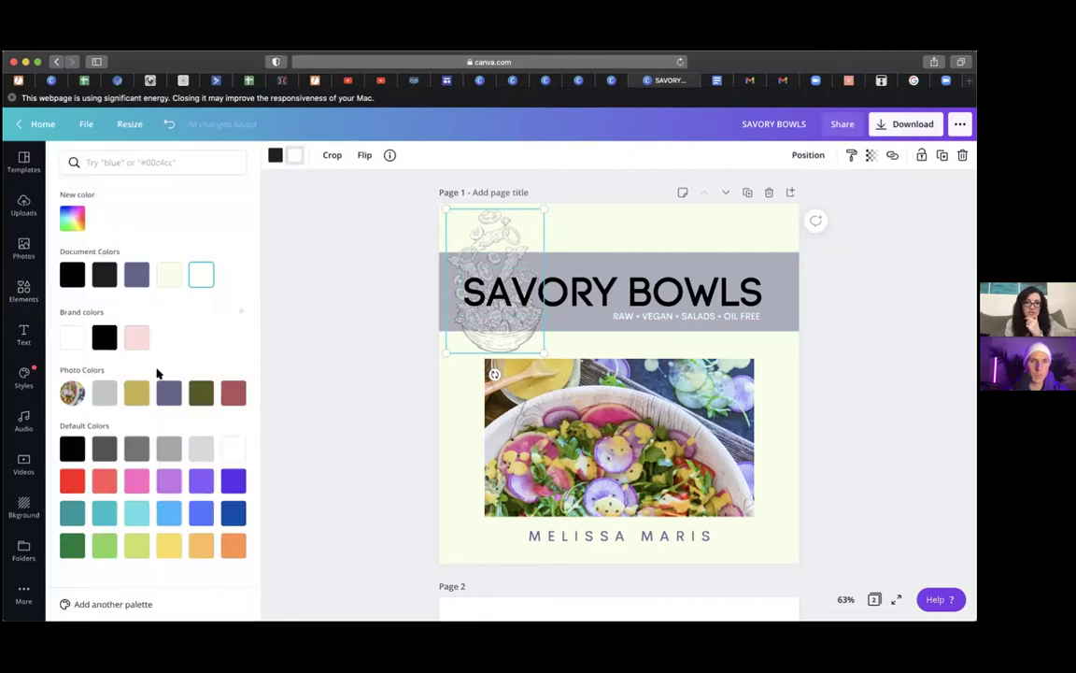
click(170, 274)
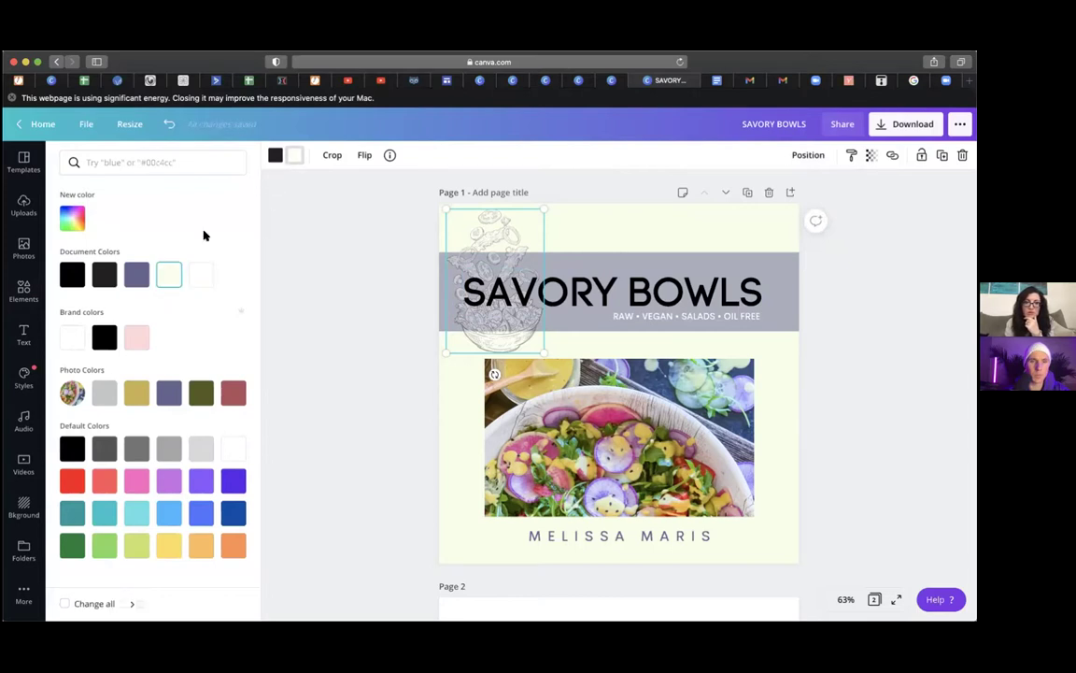
click(274, 155)
click(135, 278)
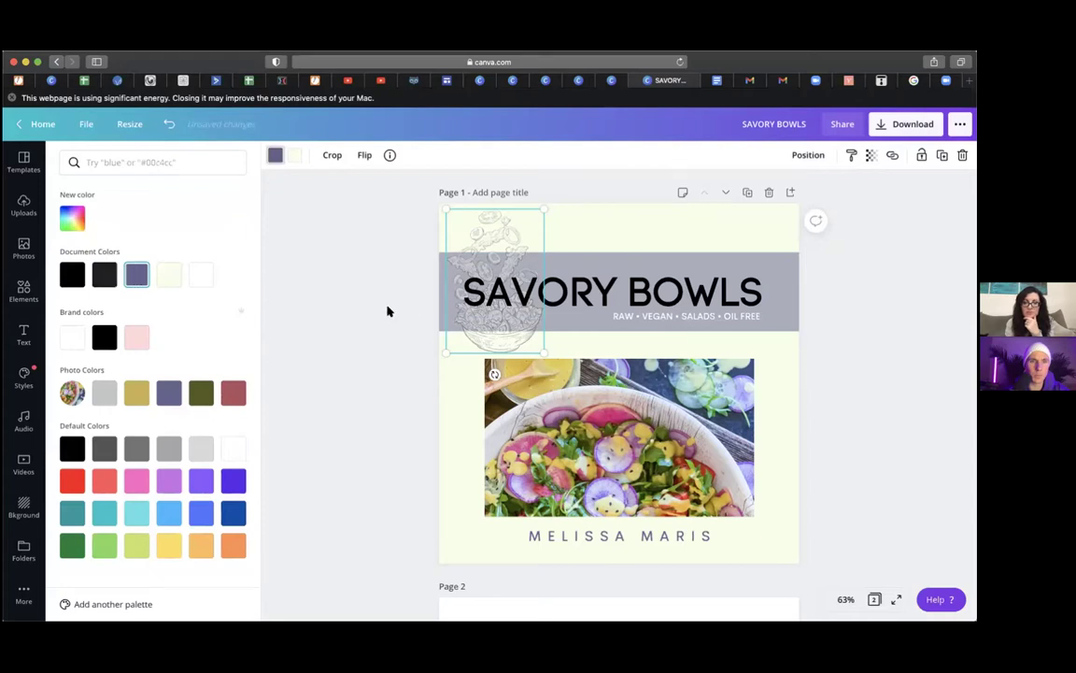
click(388, 311)
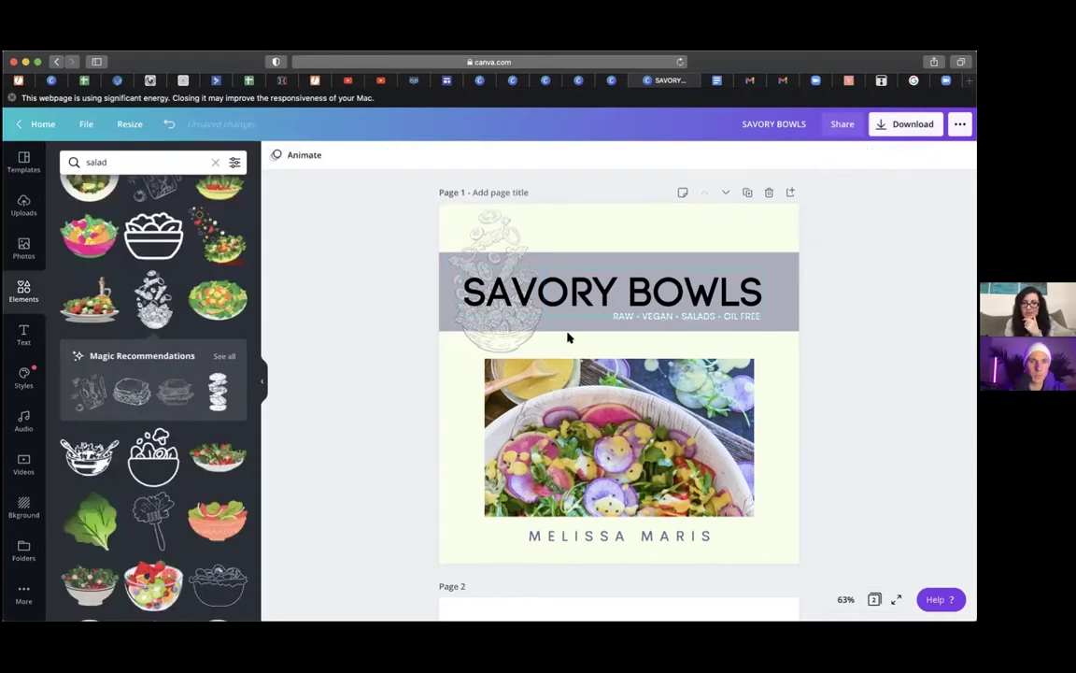
- Start a new element search for 'leaf'
click(137, 159)
text(leav)
key(BackSpace)
- Add the outlined leaf from the 'leaf' results and colour it the cover's purple
text(f)
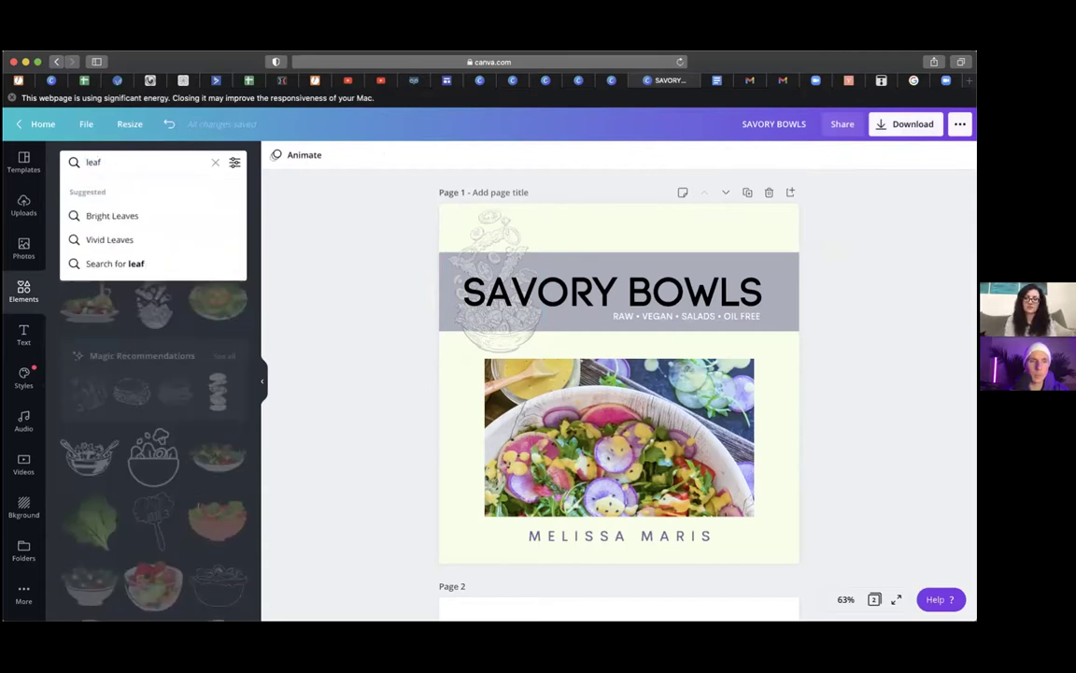
key(Return)
scroll(171, 397, down, 1)
scroll(172, 397, down, 3)
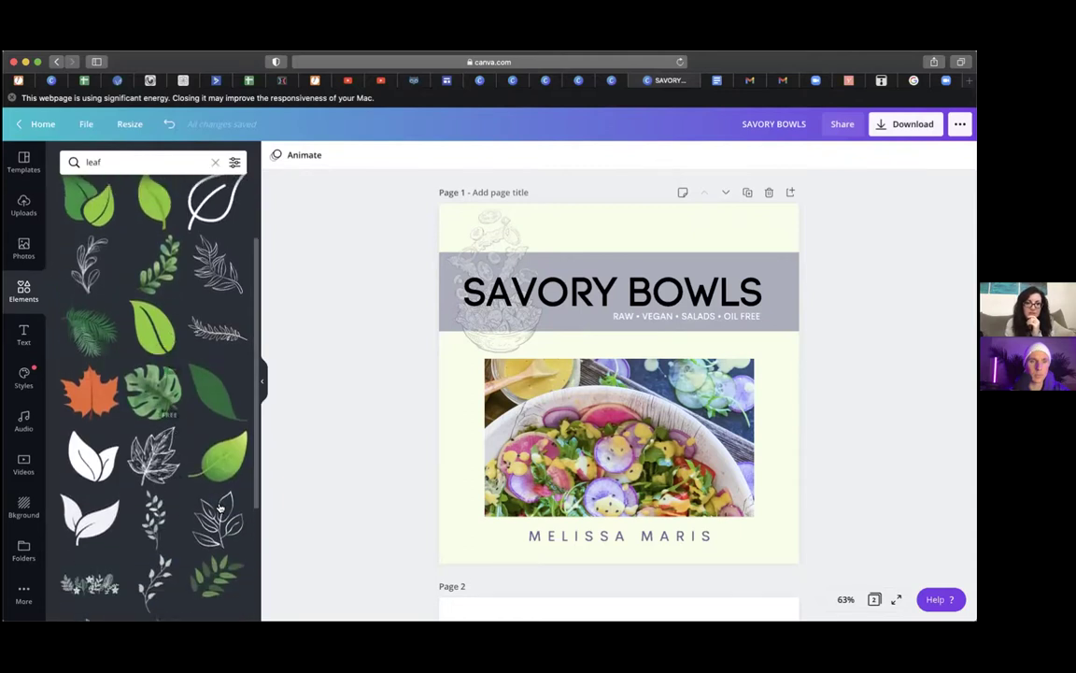
click(219, 507)
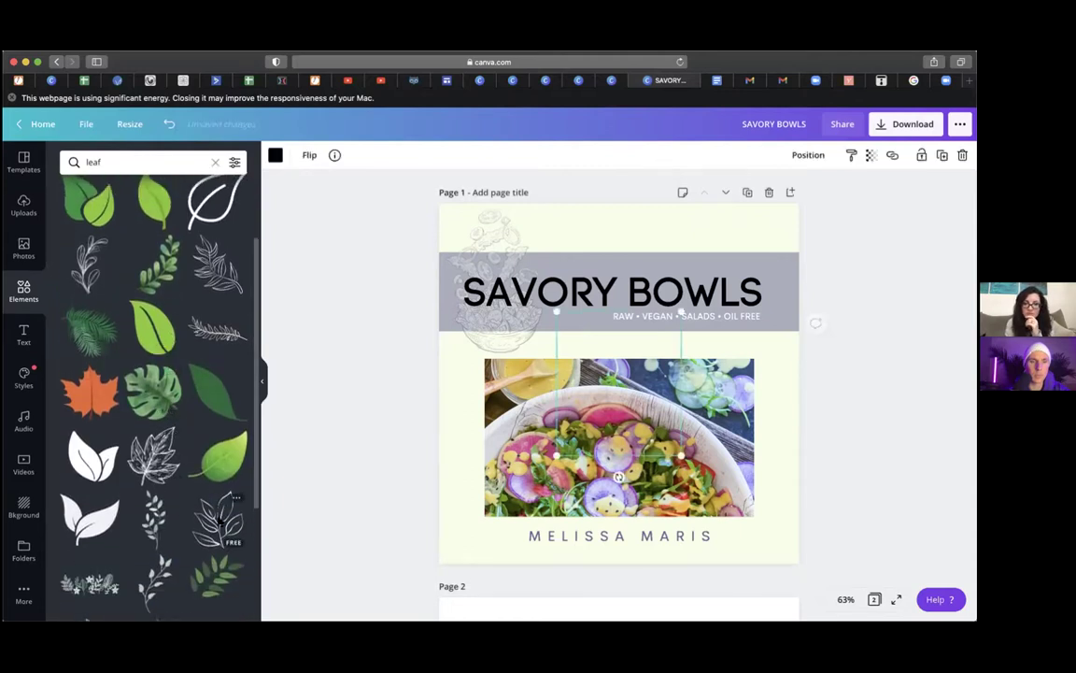
click(274, 156)
click(137, 274)
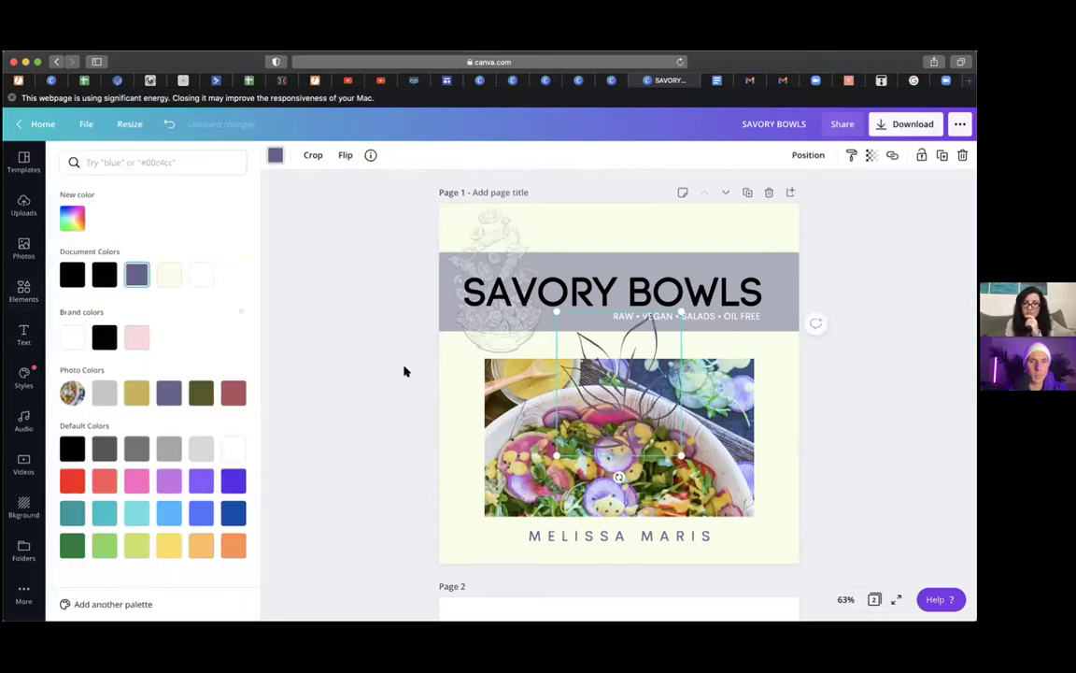
- Shrink, tilt and place the leaf at the lower-right, faded to transparency 28
drag(655, 334, 789, 464)
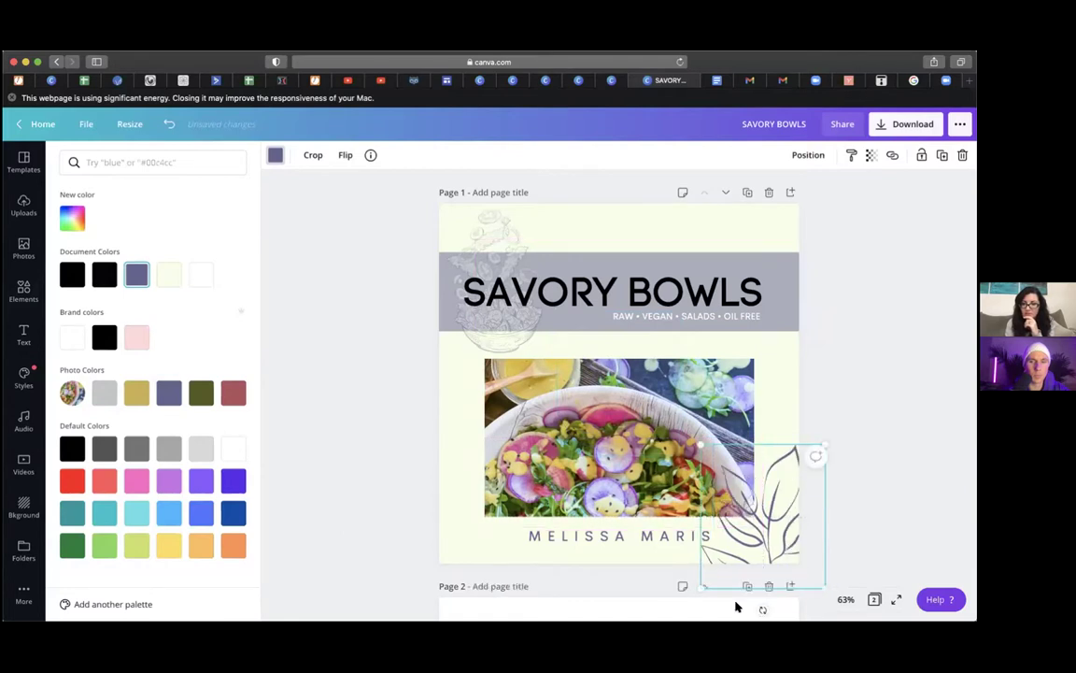
drag(716, 563, 824, 574)
drag(772, 513, 762, 536)
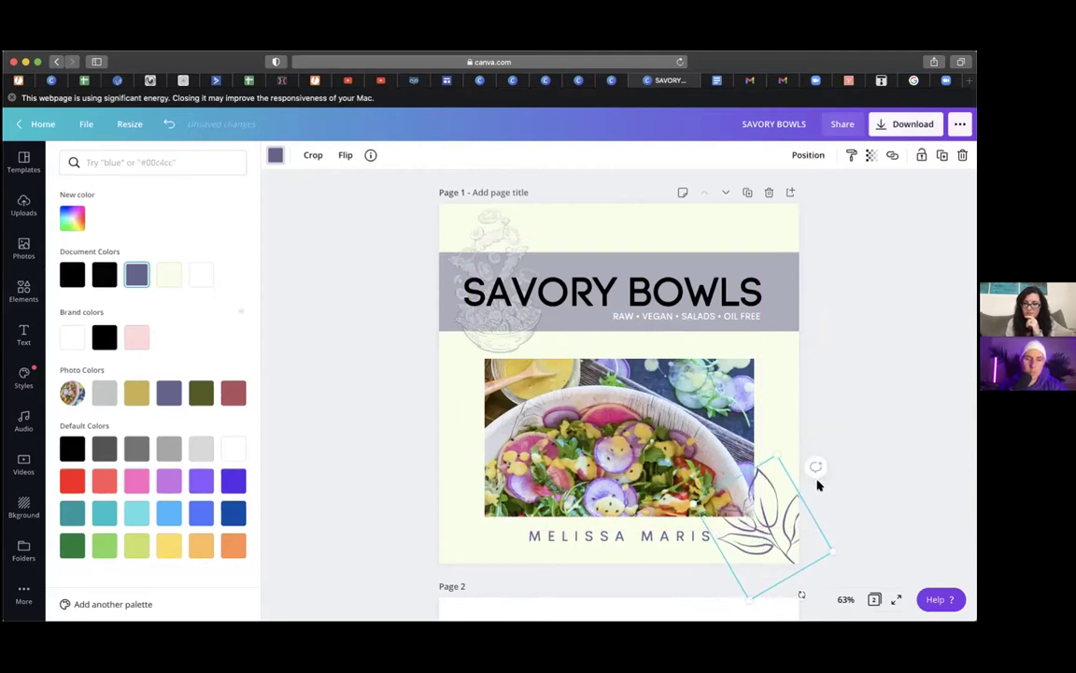
key(Escape)
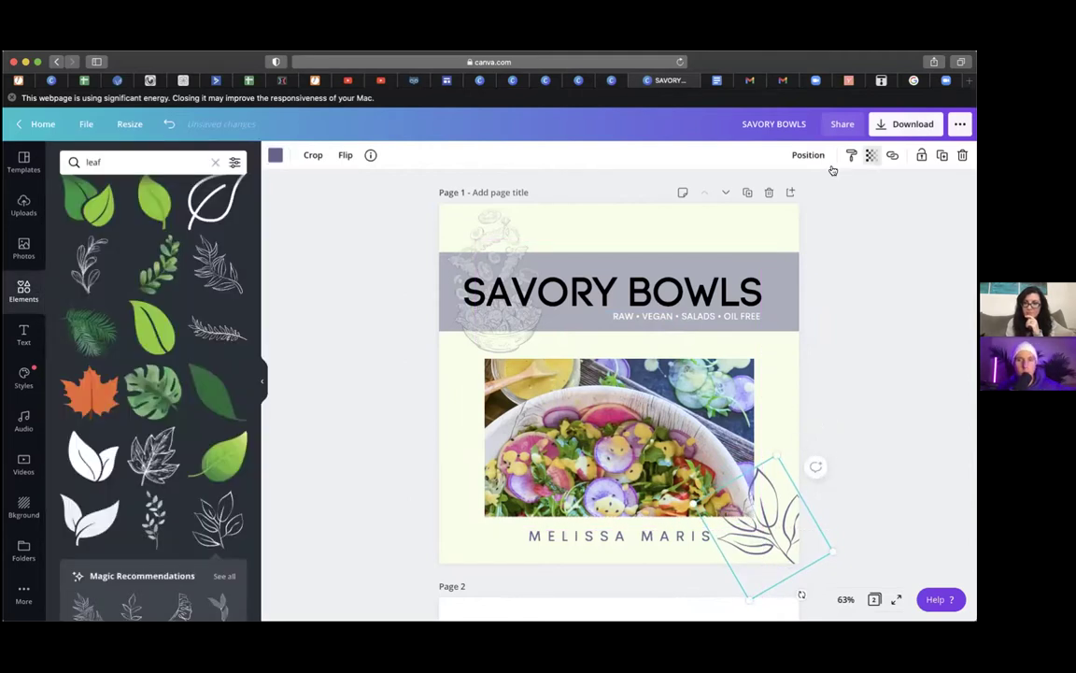
click(871, 155)
drag(800, 193, 775, 194)
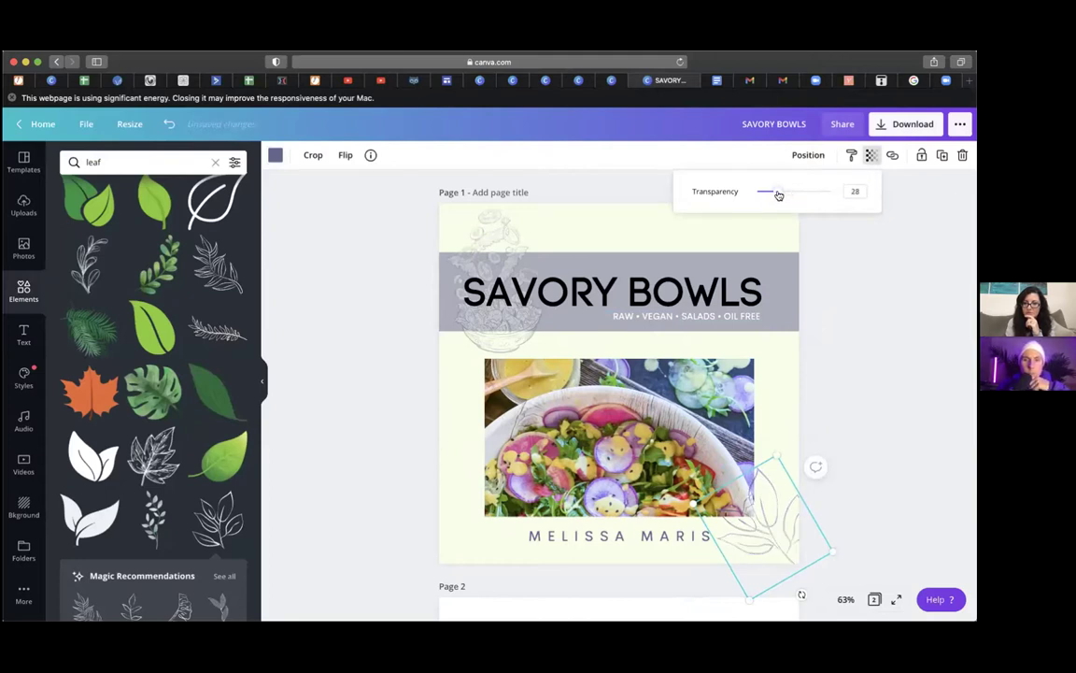
- Bring the salad photo forward so the leaf peeks out from behind it
click(722, 431)
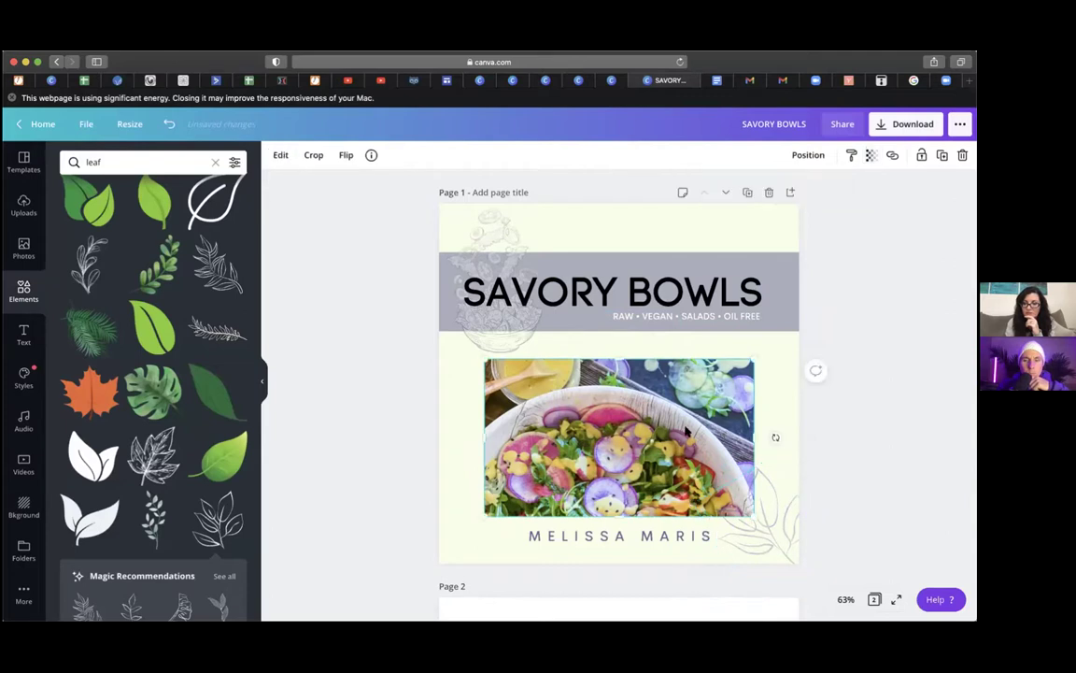
click(808, 154)
click(674, 191)
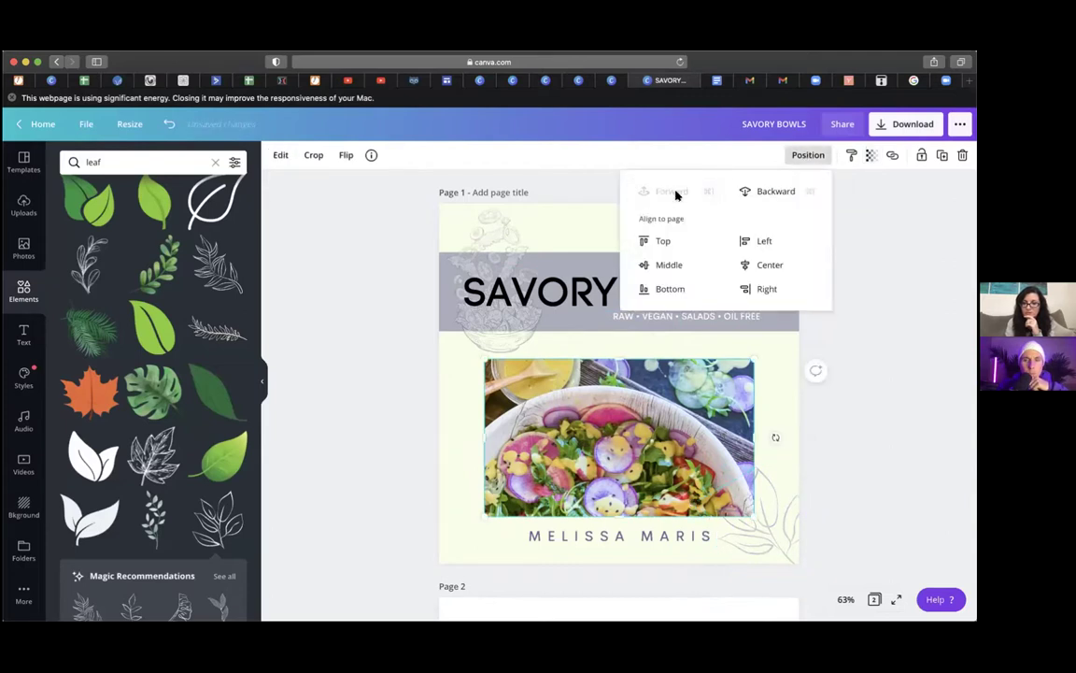
click(349, 498)
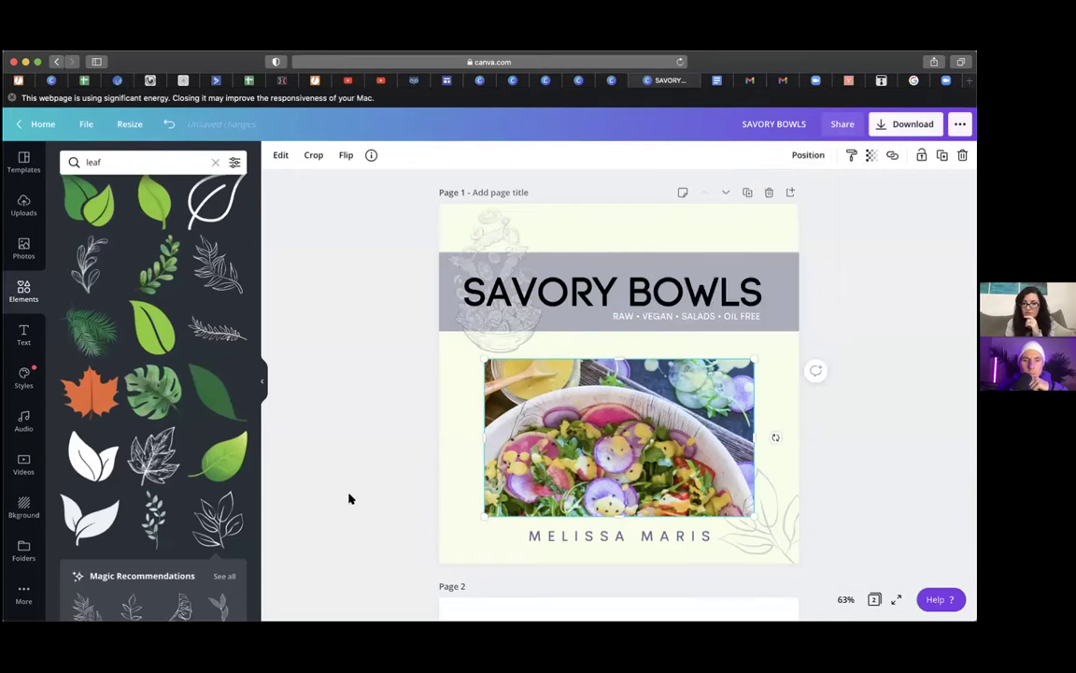
click(349, 499)
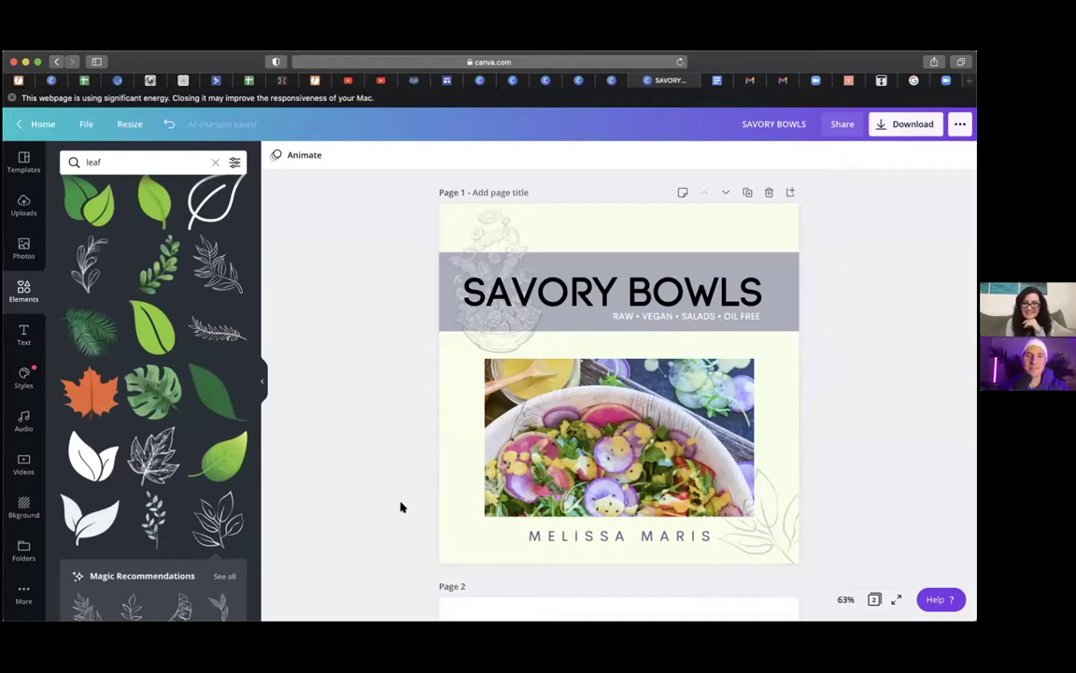
- Change the page background to the pink brand colour, lightened to pale pink #FFE5E5
click(447, 472)
click(275, 156)
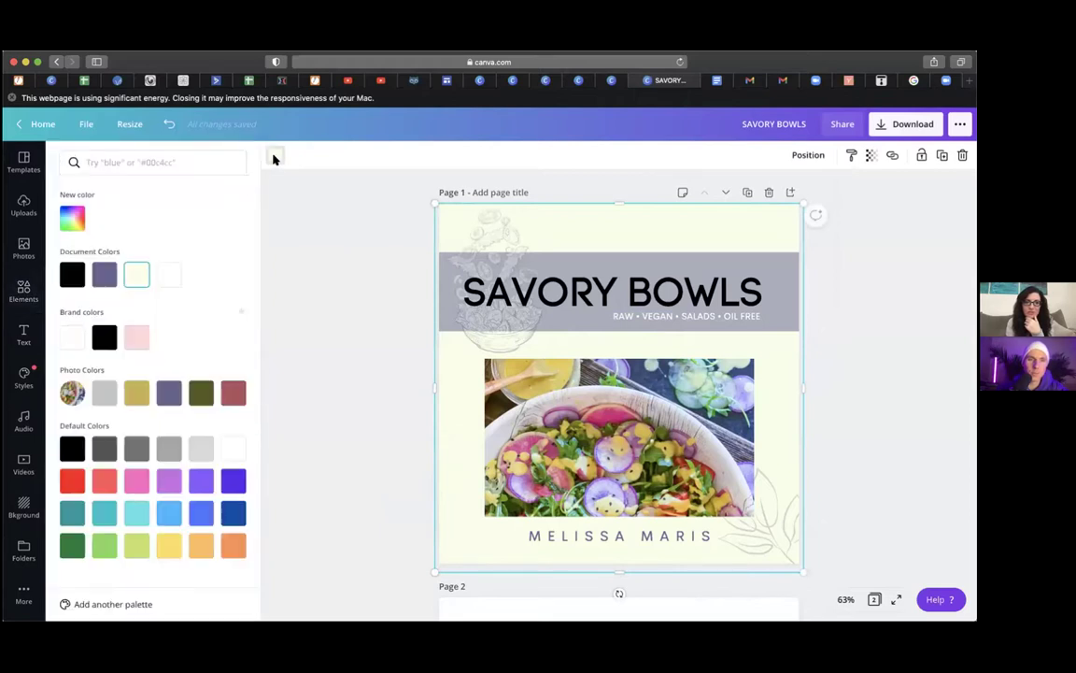
click(138, 337)
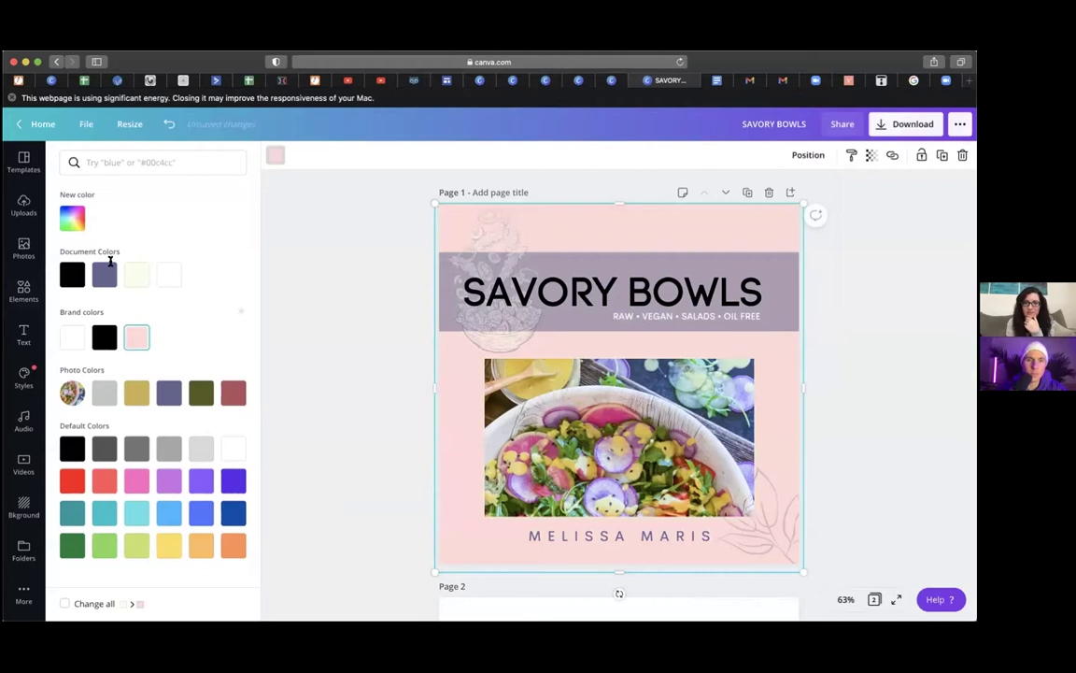
click(72, 218)
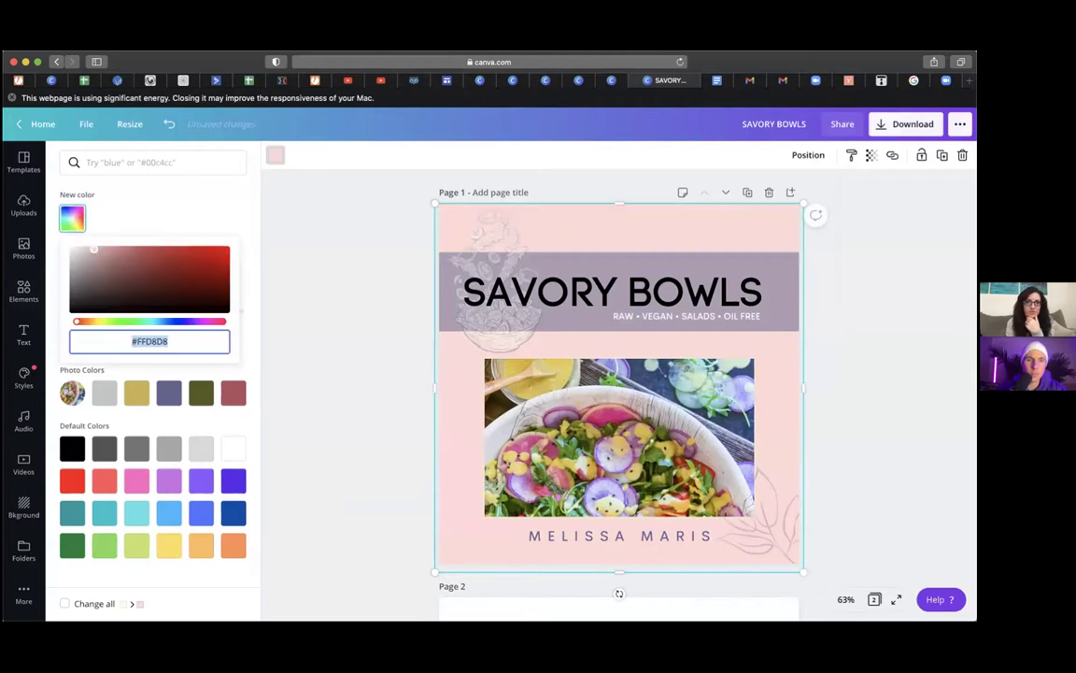
drag(87, 250, 85, 249)
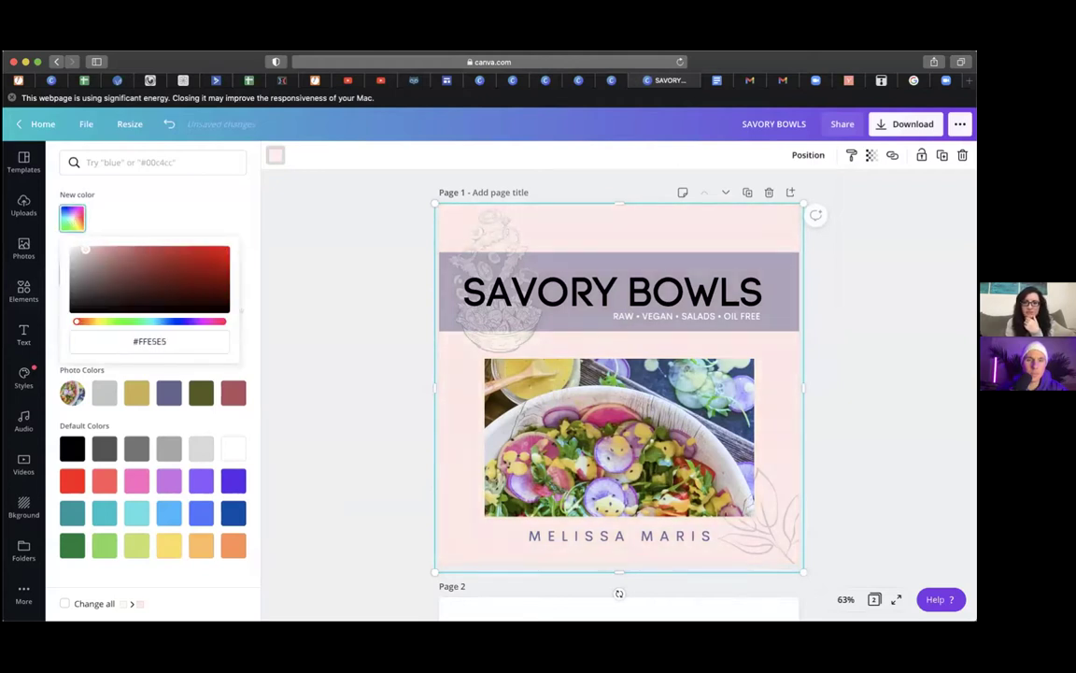
click(335, 300)
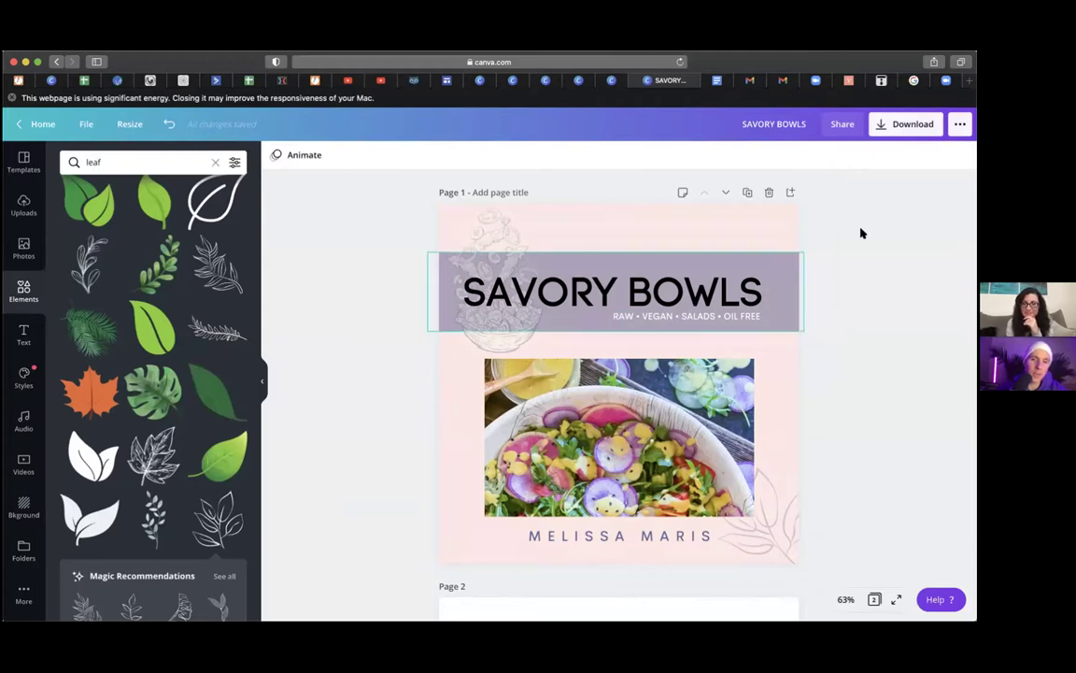
- Add another outlined leaf and recolour it the cover's purple
click(794, 262)
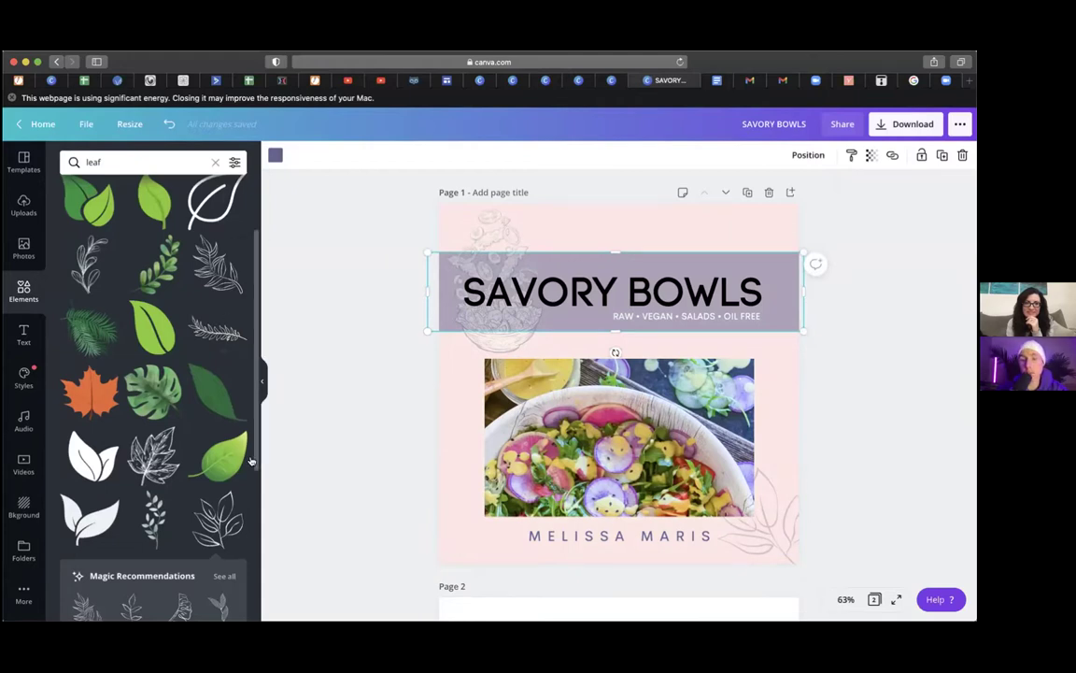
click(276, 156)
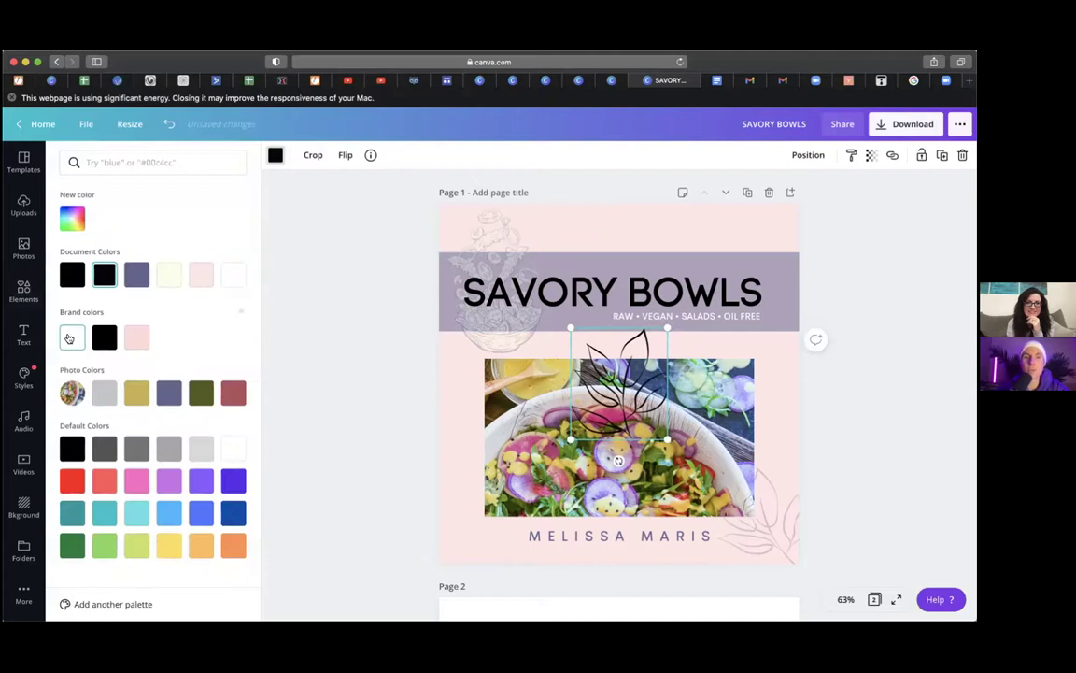
click(72, 336)
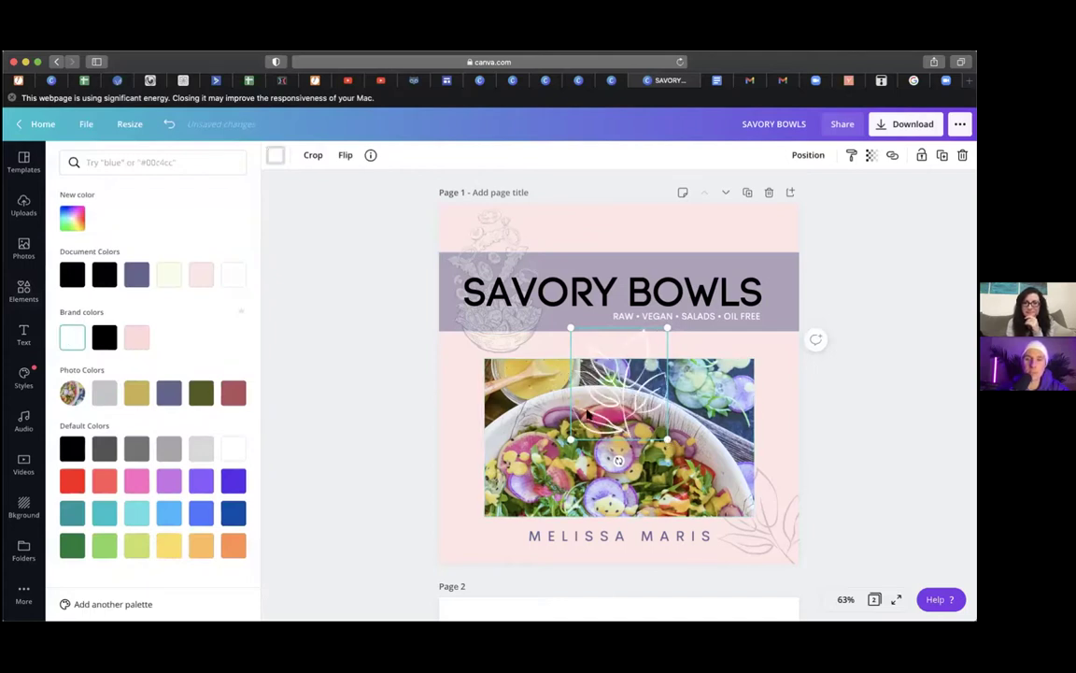
click(487, 327)
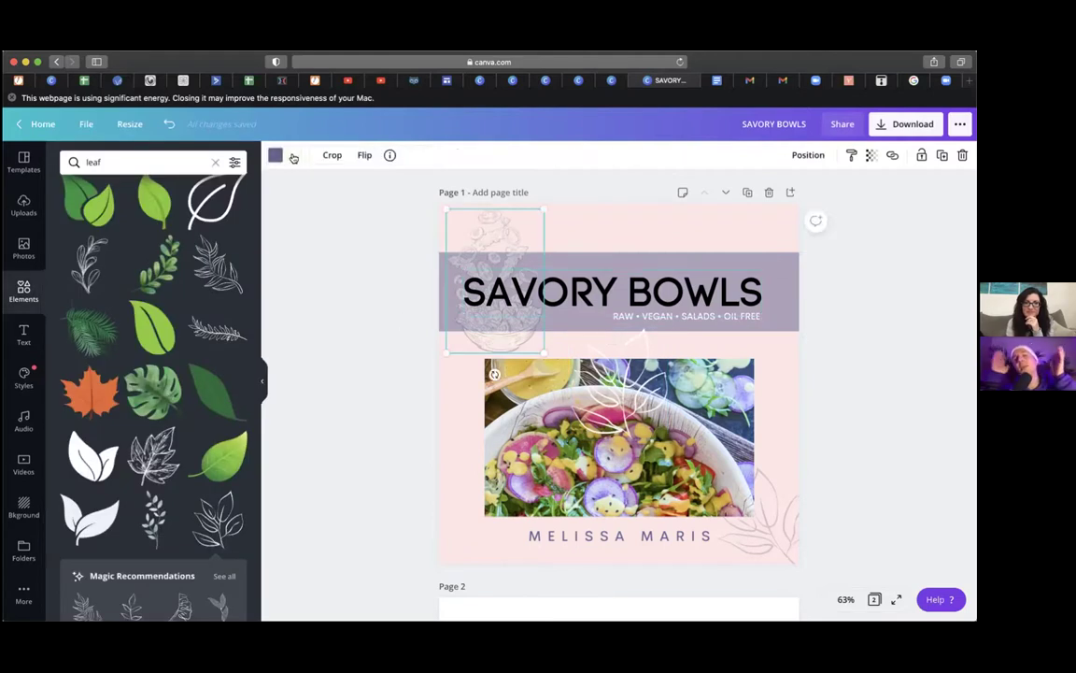
click(294, 156)
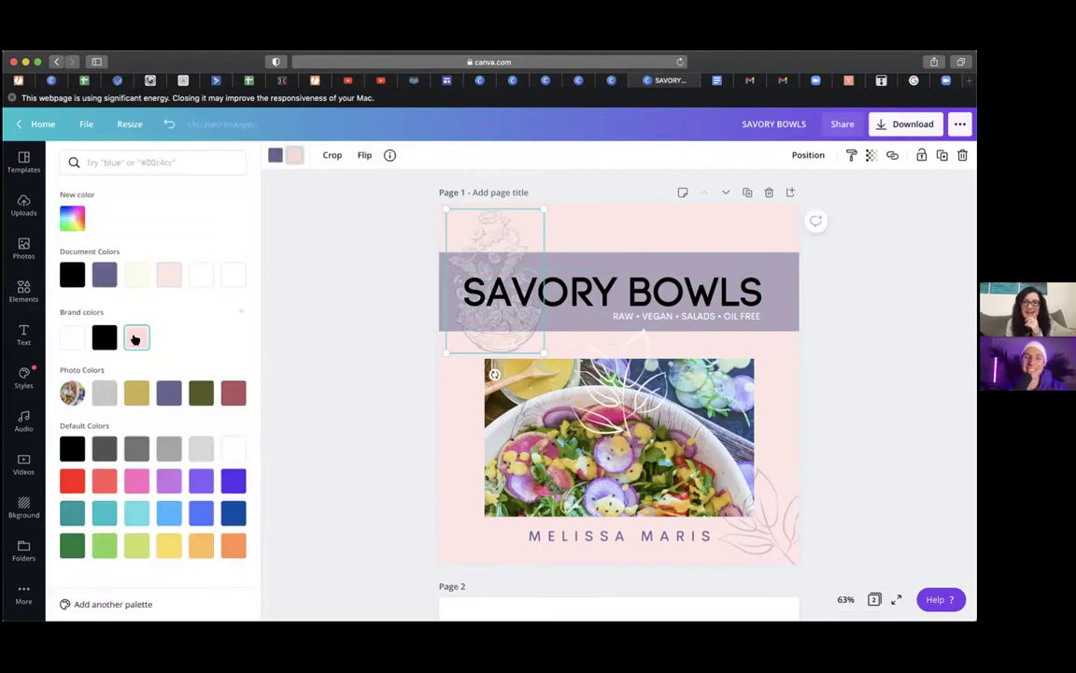
click(495, 342)
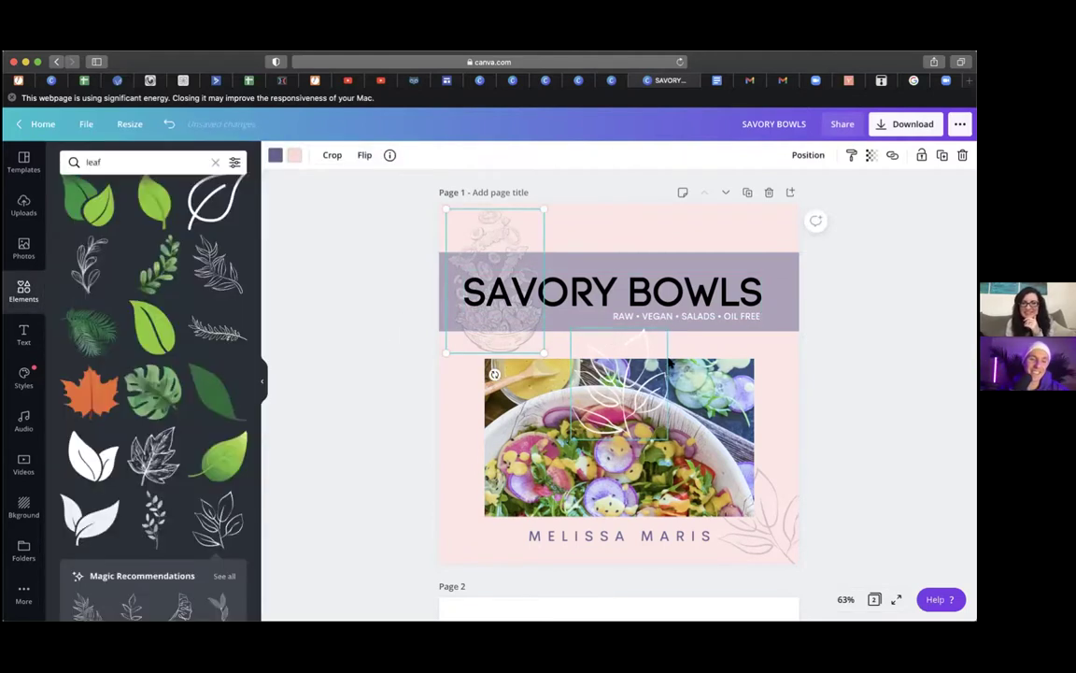
click(626, 345)
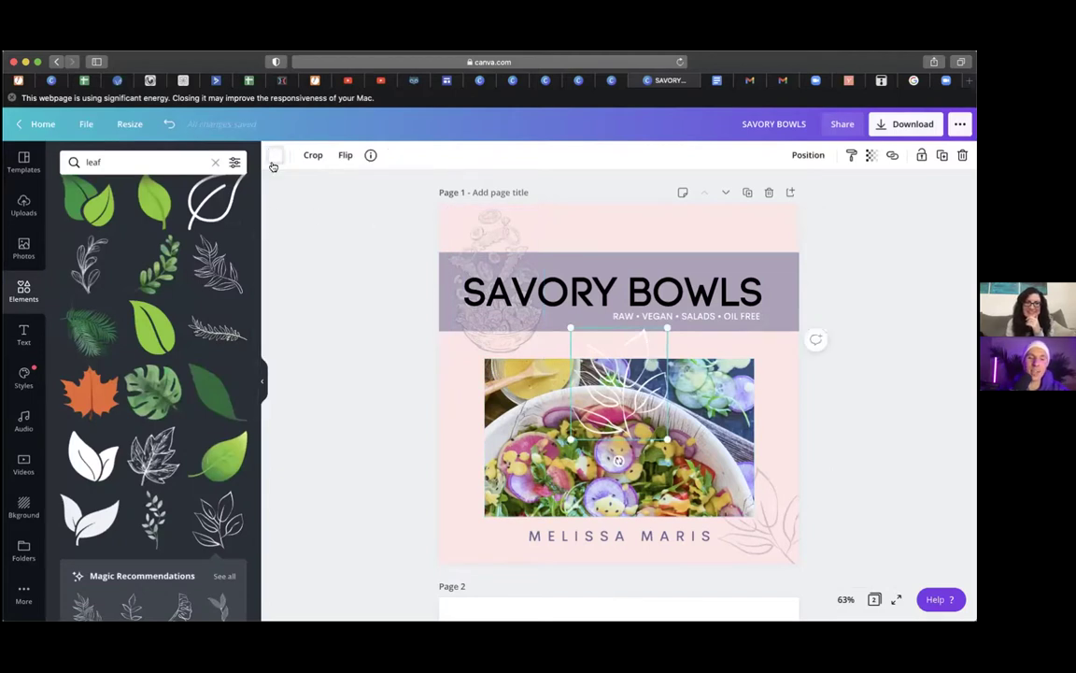
click(275, 156)
click(104, 275)
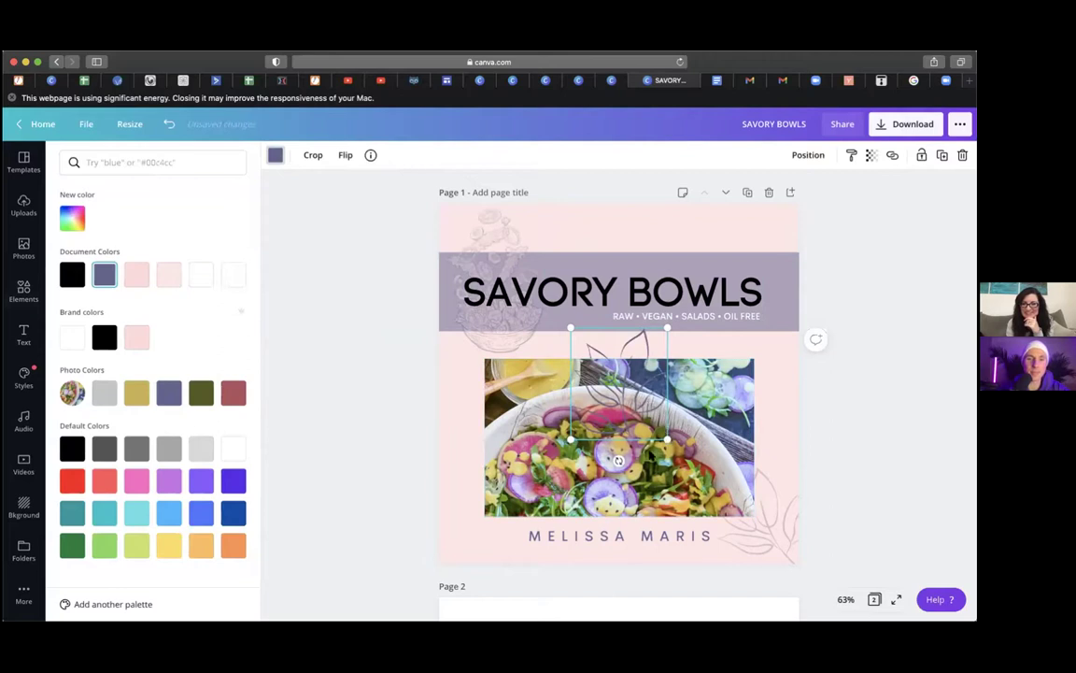
- Turn the new leaf around, place it in the top-right corner and lower its transparency
drag(618, 459, 589, 316)
drag(596, 367, 621, 388)
drag(667, 288, 749, 221)
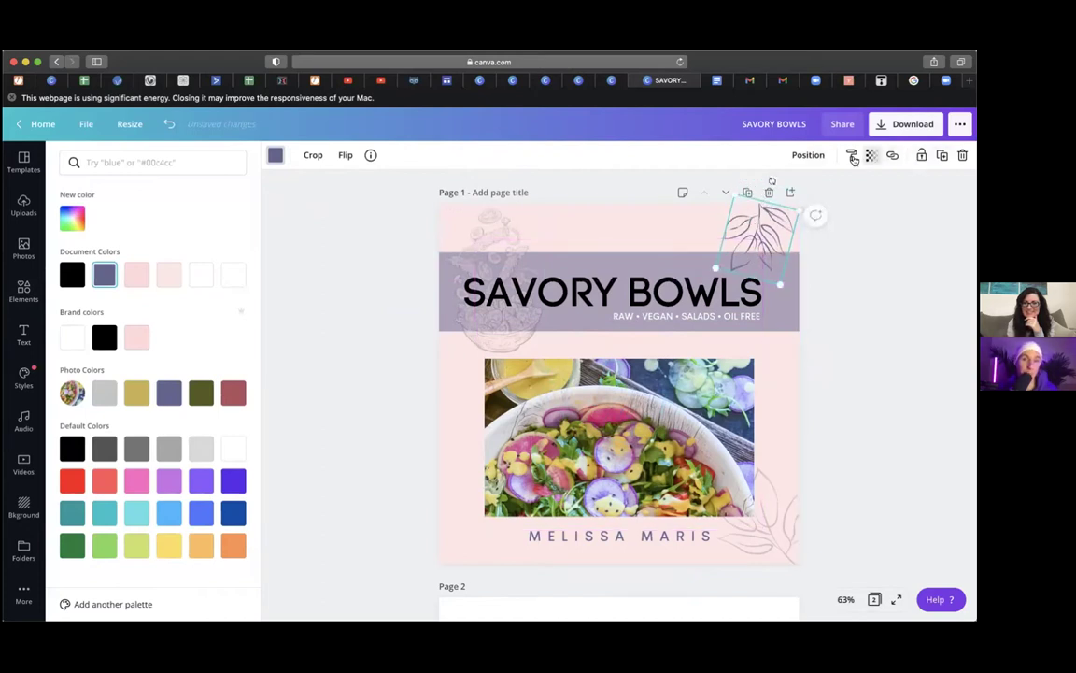
click(871, 156)
drag(799, 194, 783, 193)
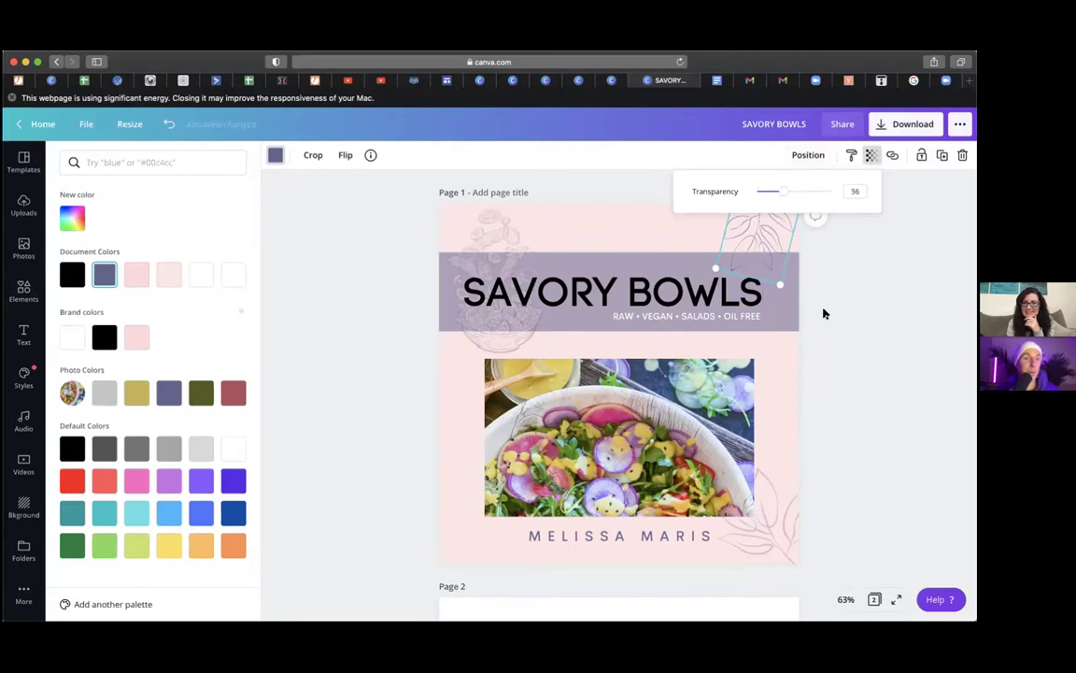
click(823, 314)
click(822, 409)
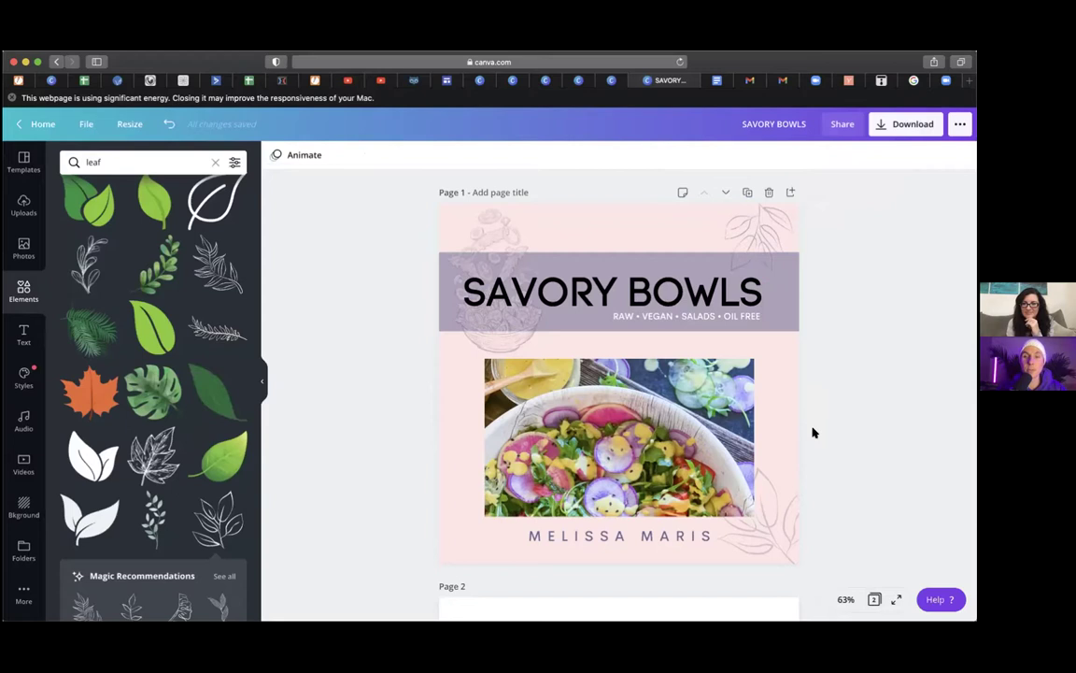
scroll(813, 432, down, 4)
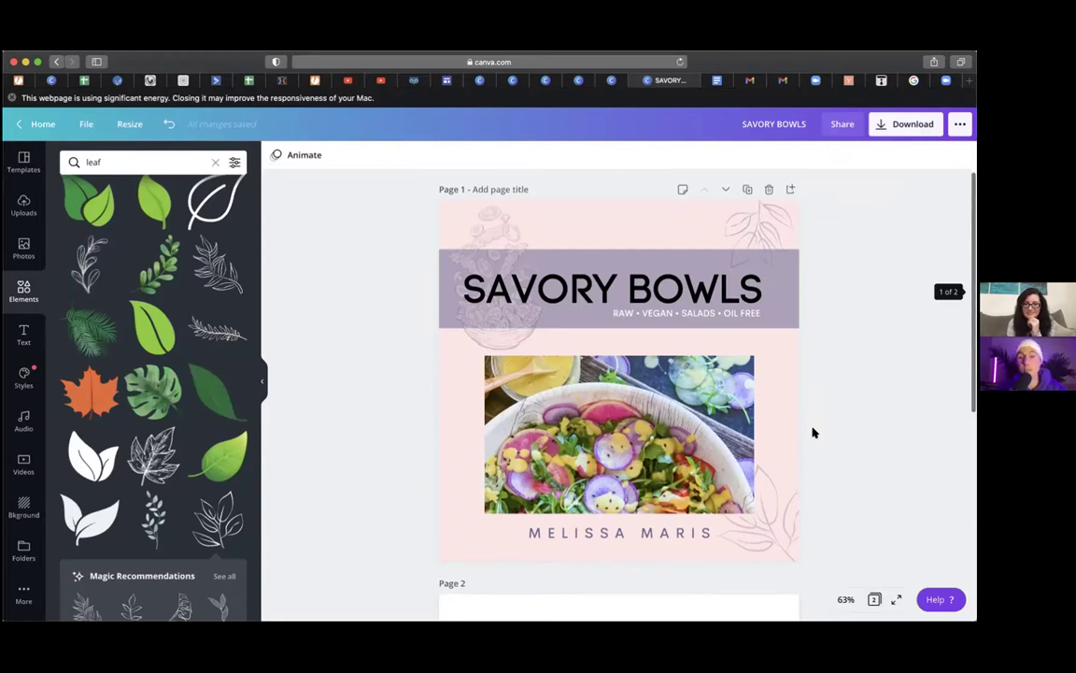
scroll(812, 433, up, 4)
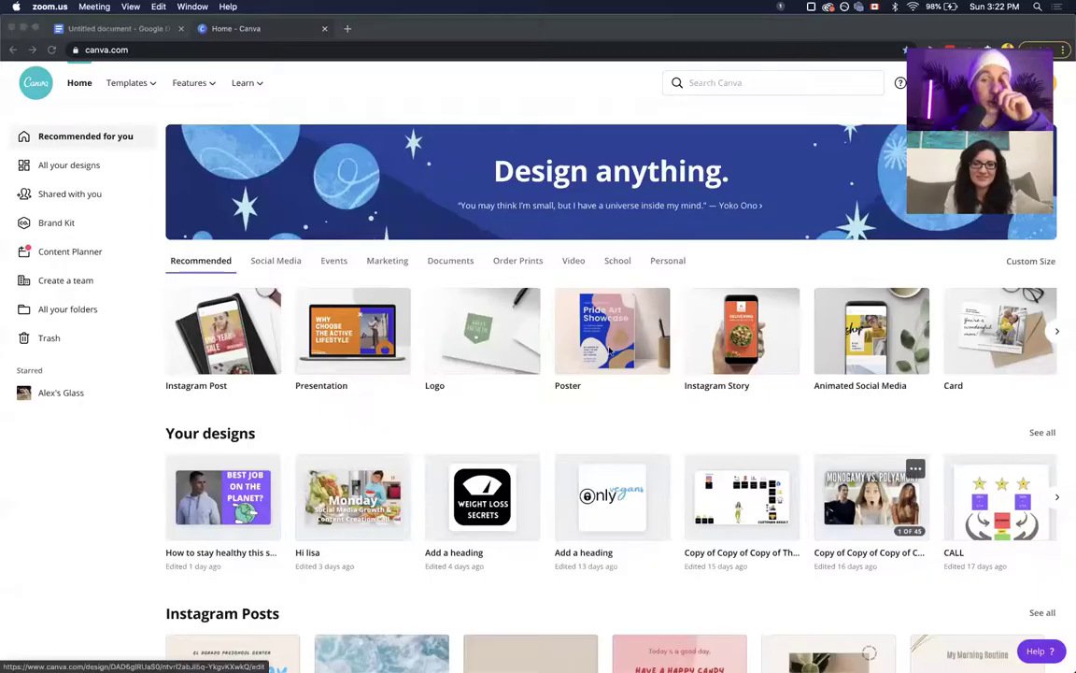
- Open adazing.com/cover-mocks in a new browser tab
key(super+w)
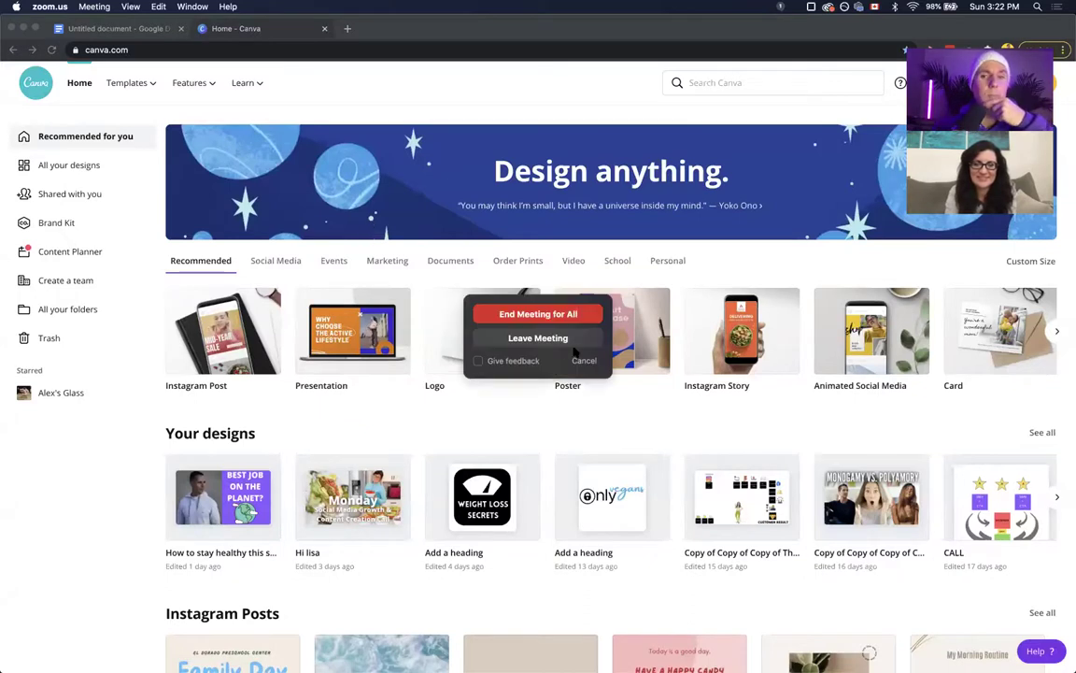
key(Escape)
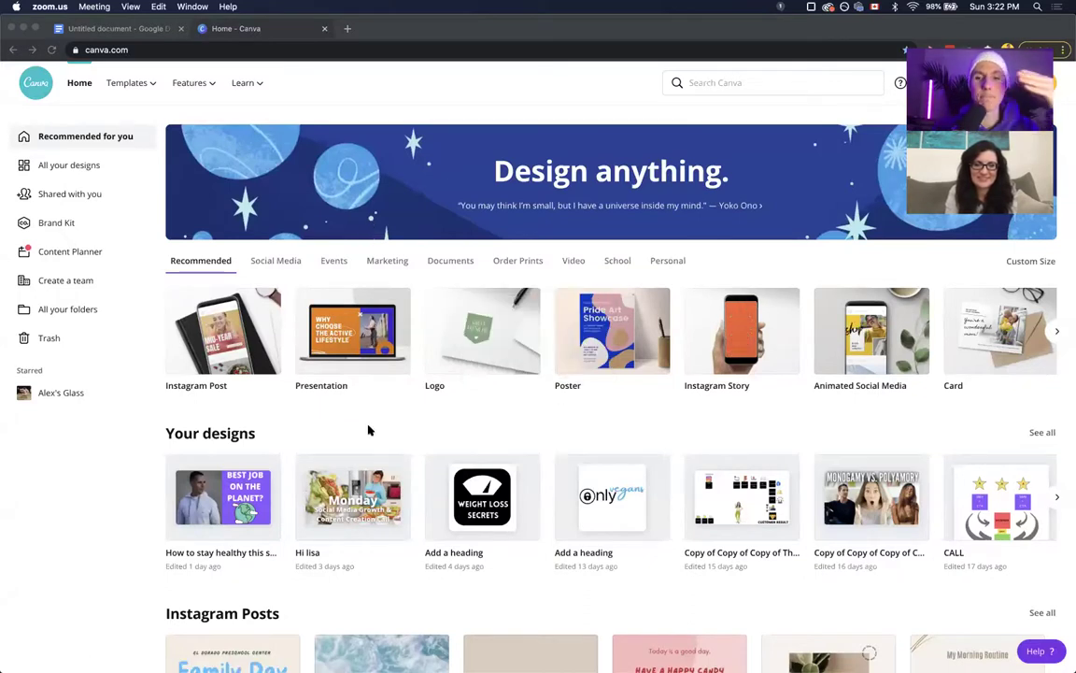
scroll(477, 450, down, 5)
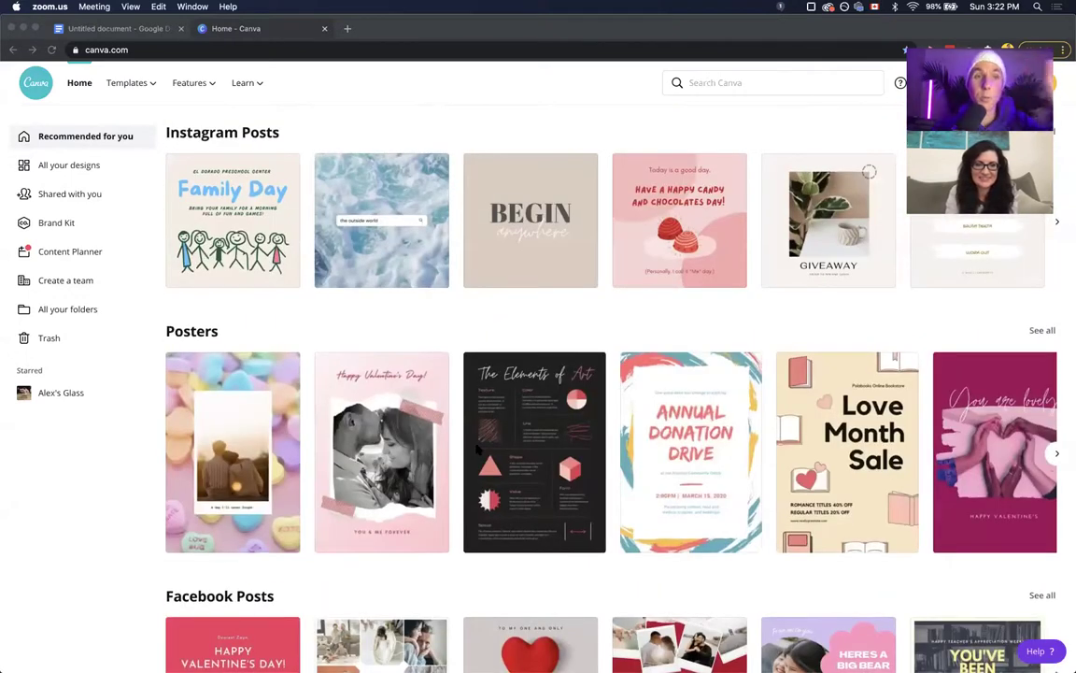
click(346, 29)
text(ad)
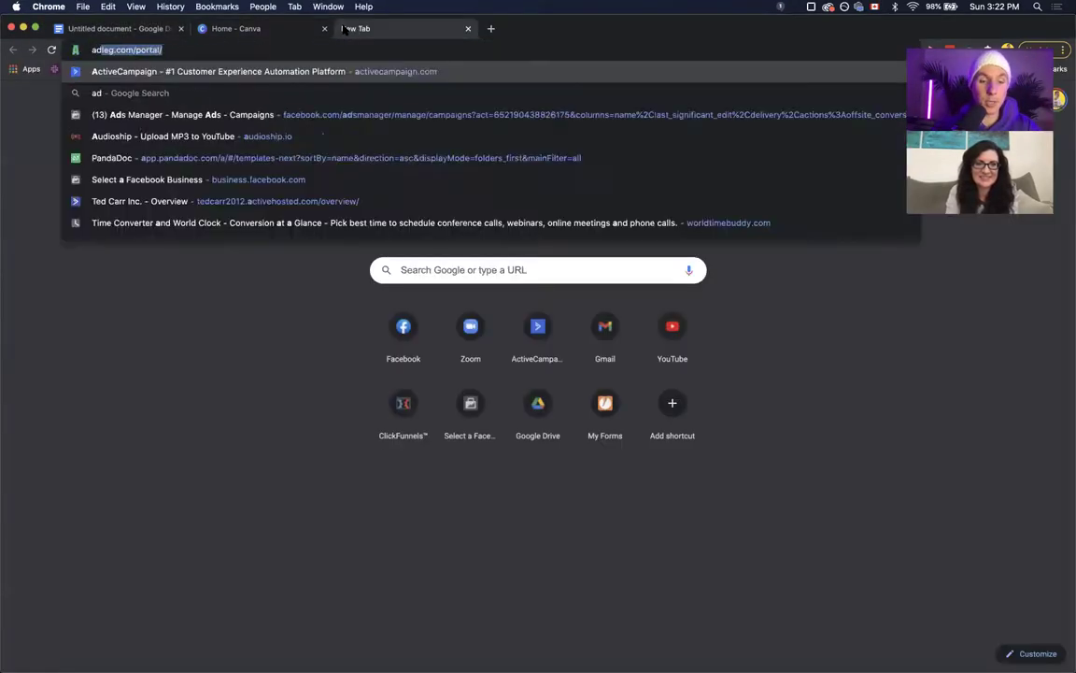
text(azing.co)
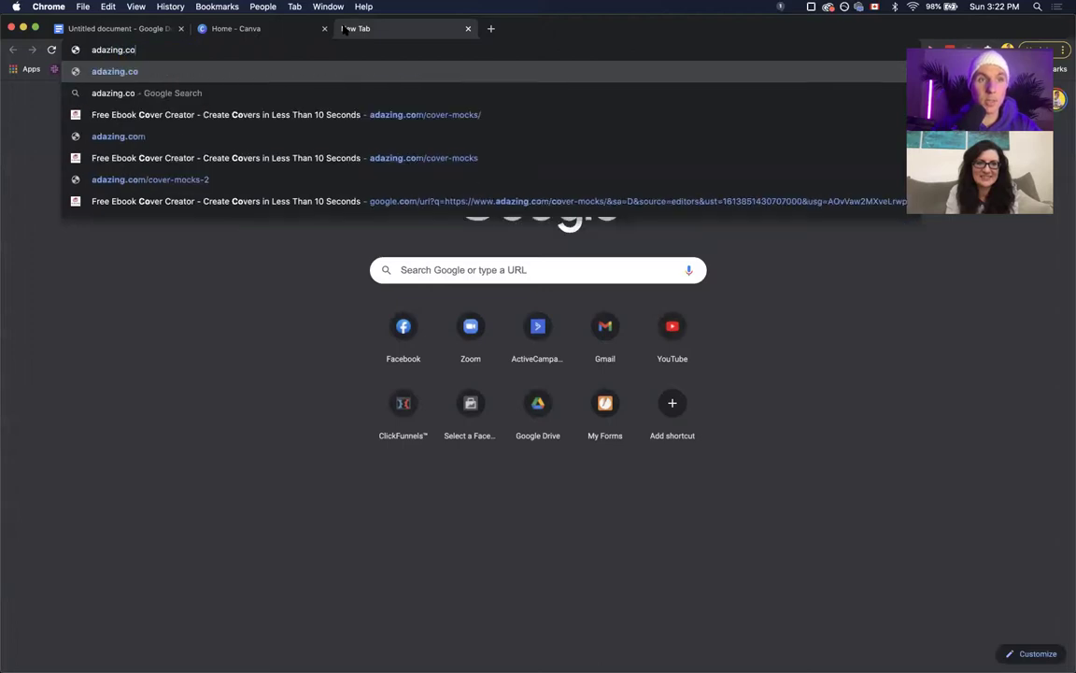
text(m/cover-mocks)
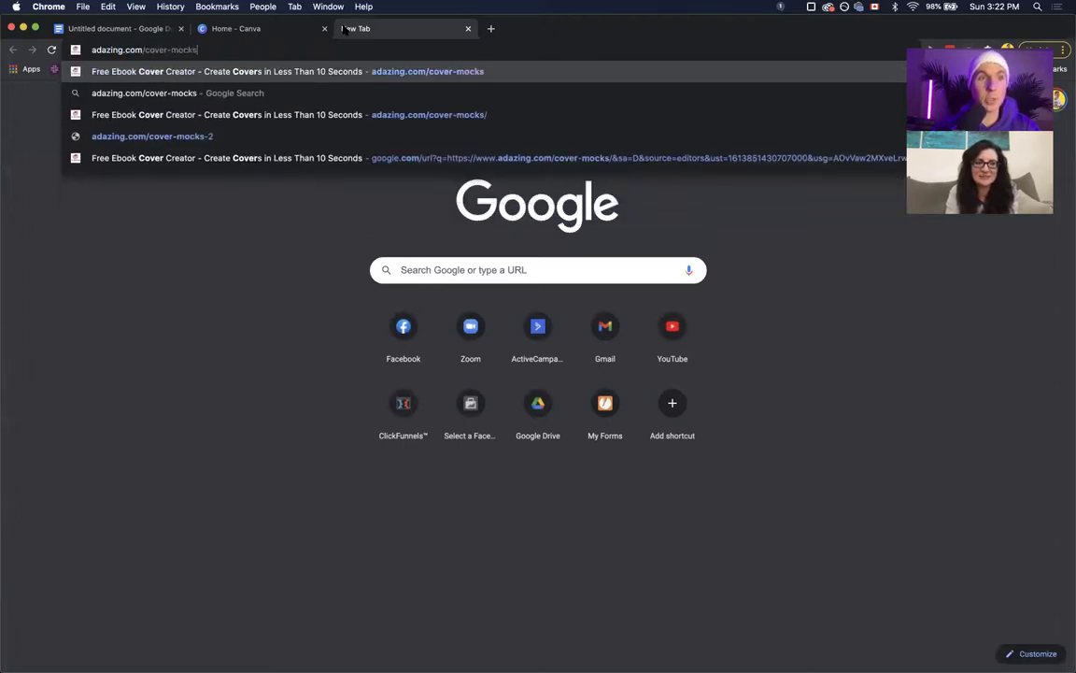
key(Return)
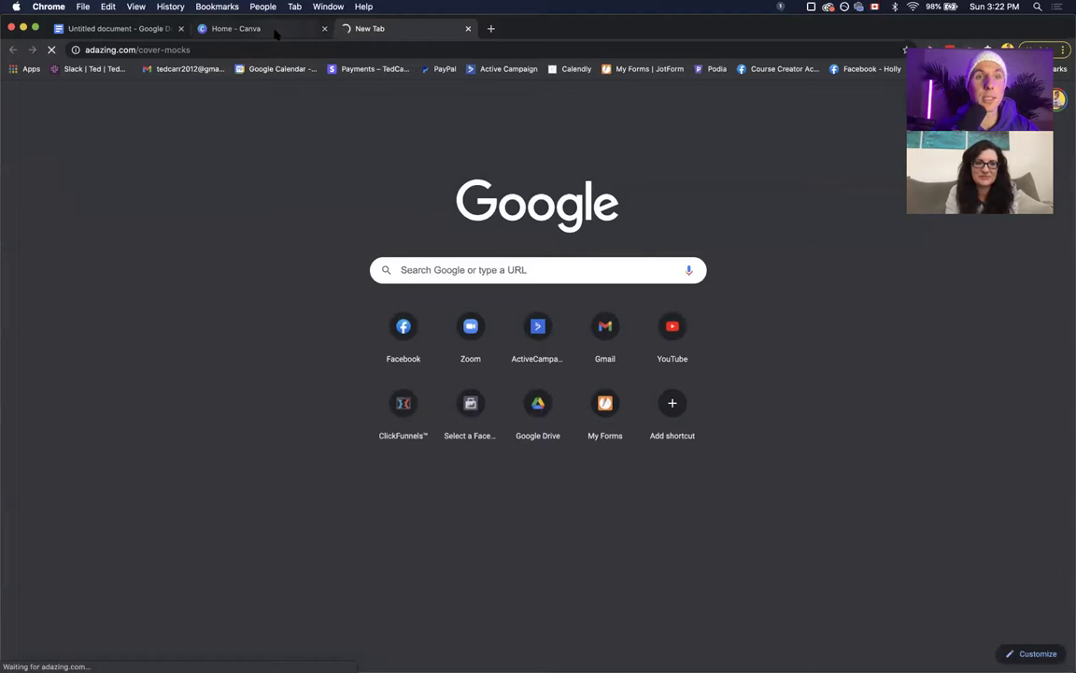
- Start a Canva design from the Happy Valentine's Day poster template, then view Adazing's cover creator
click(276, 31)
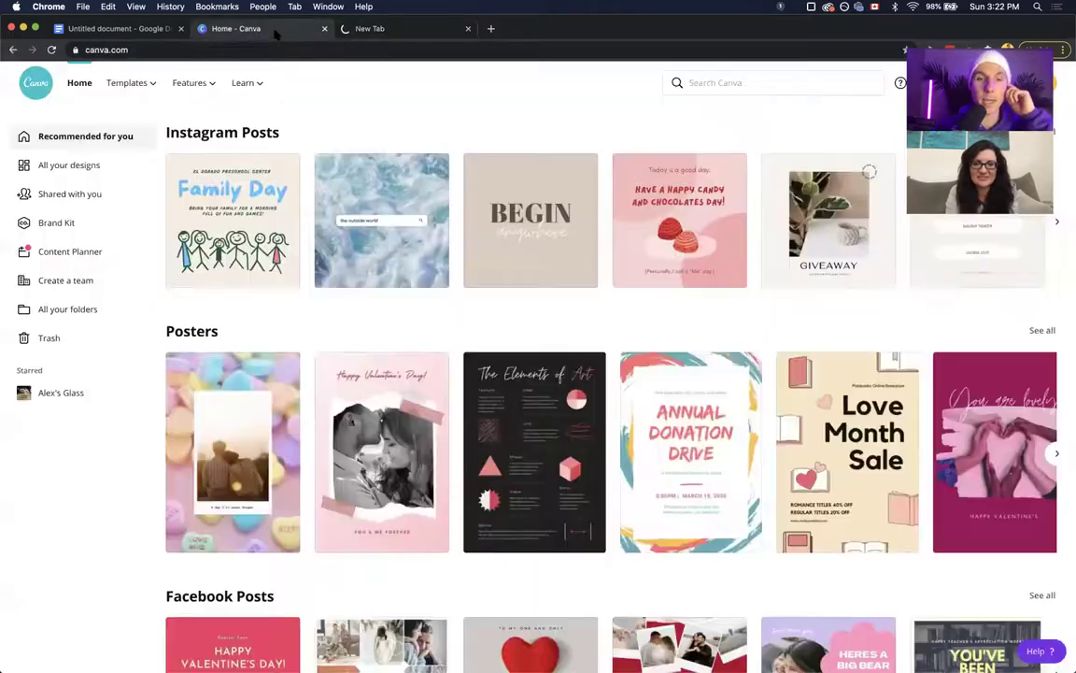
click(386, 467)
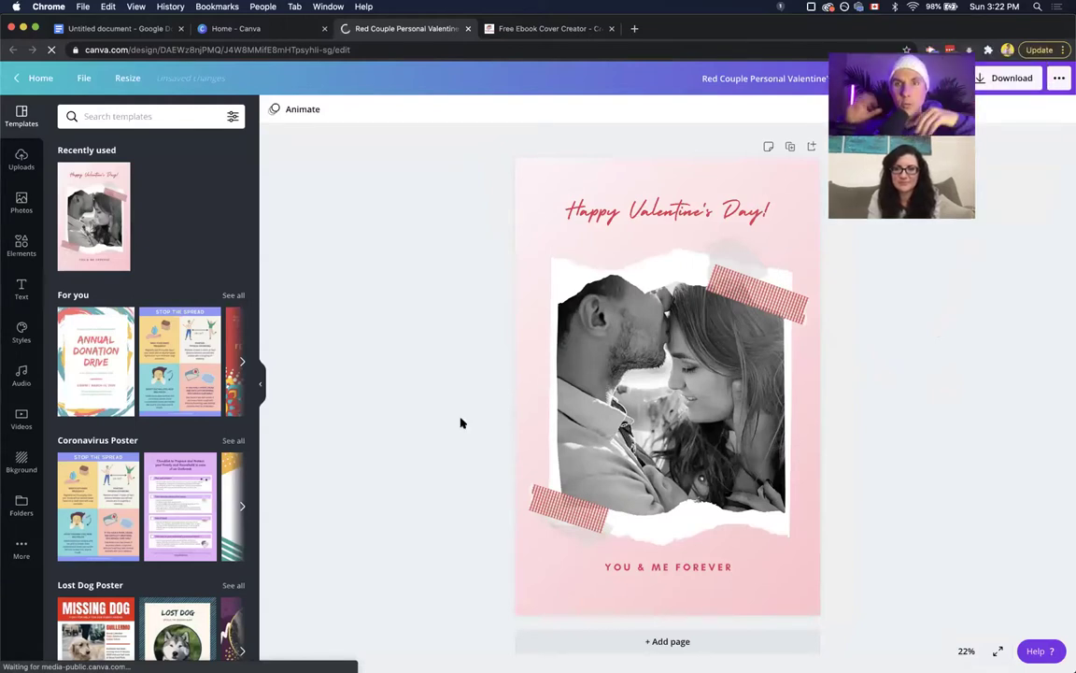
click(513, 33)
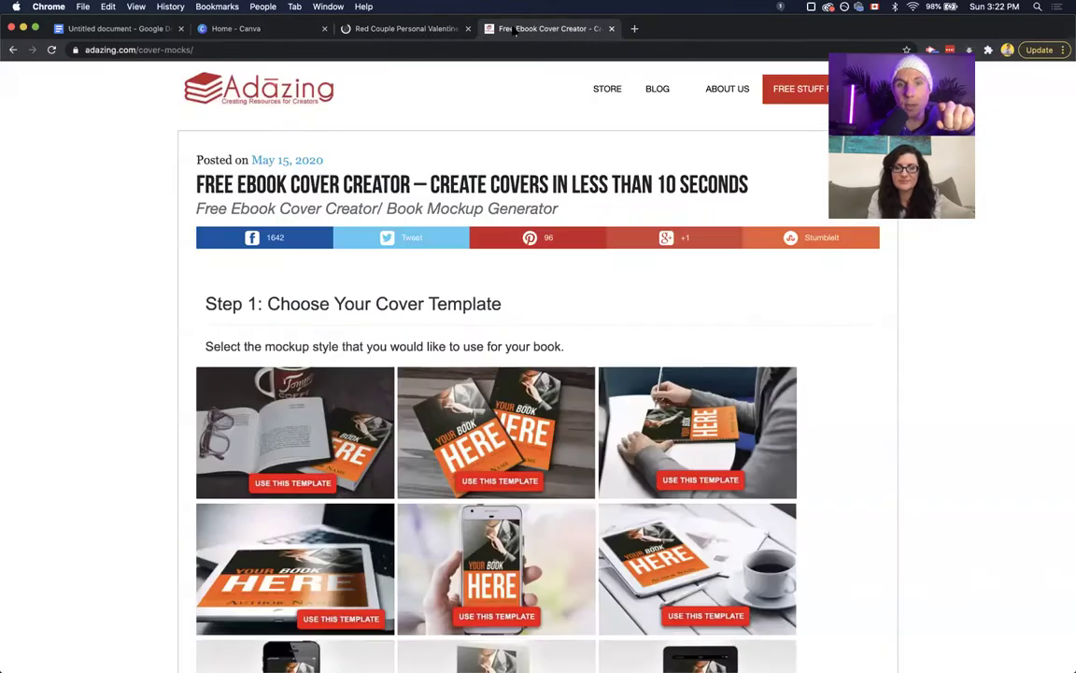
click(408, 32)
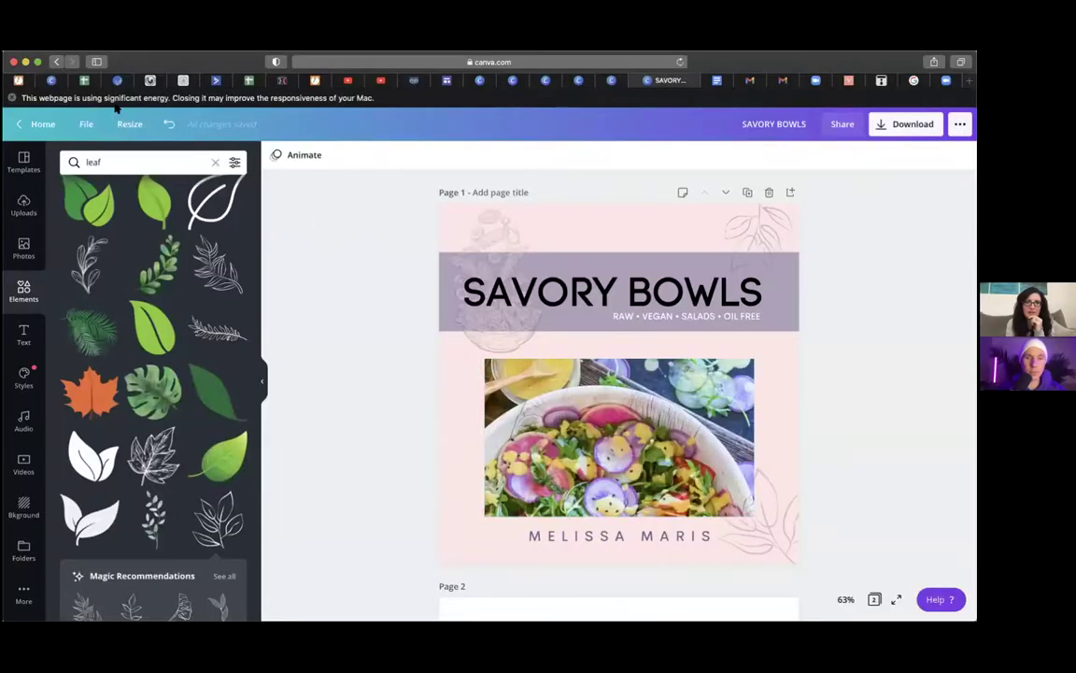
- Create a 5 × 8 in resized copy of the SAVORY BOWLS cover
click(128, 125)
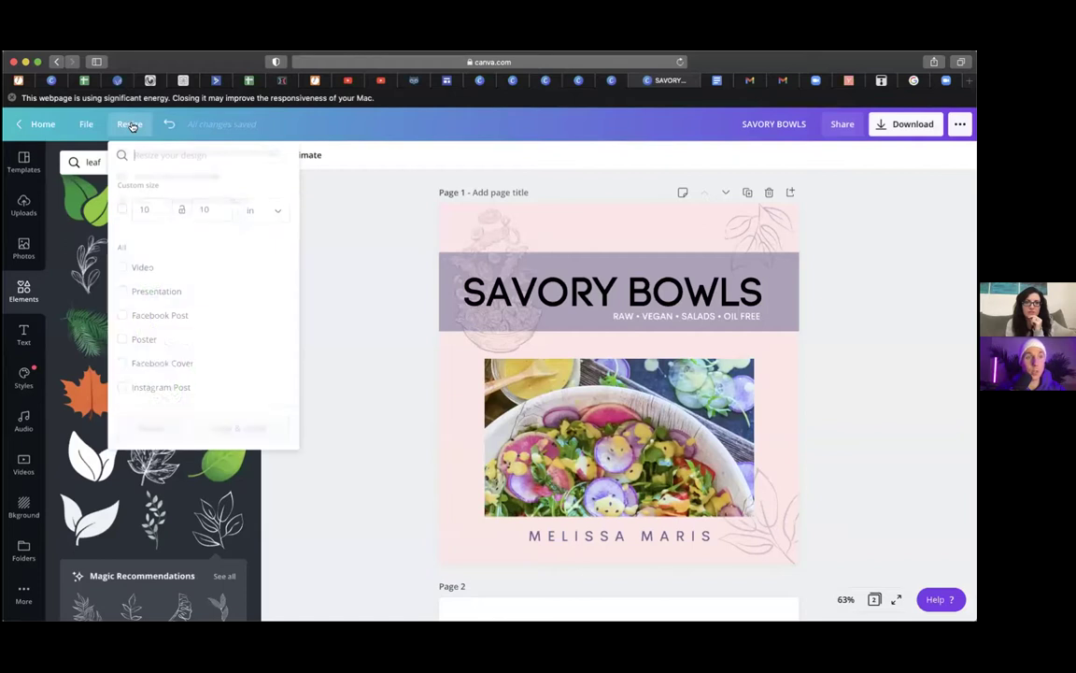
click(142, 208)
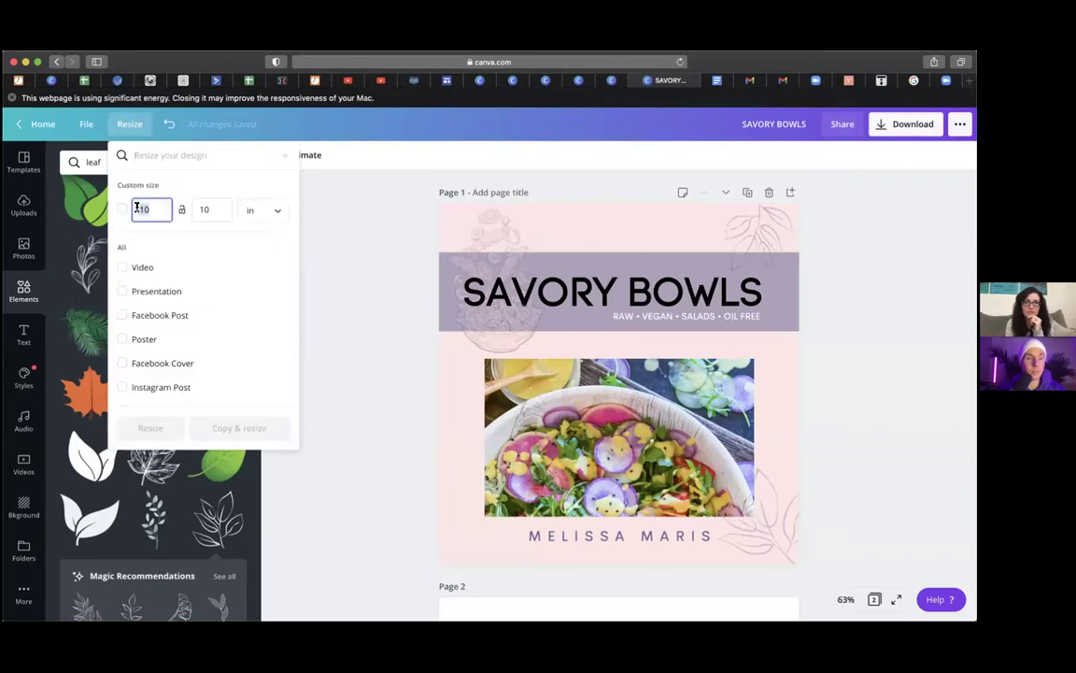
text(8)
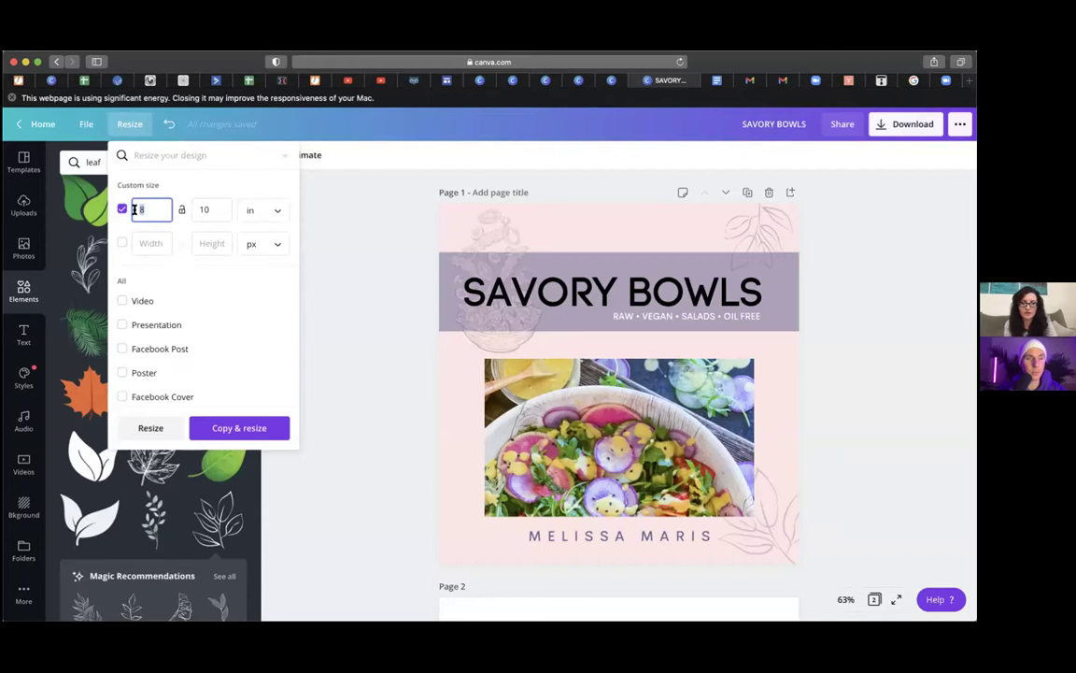
click(215, 208)
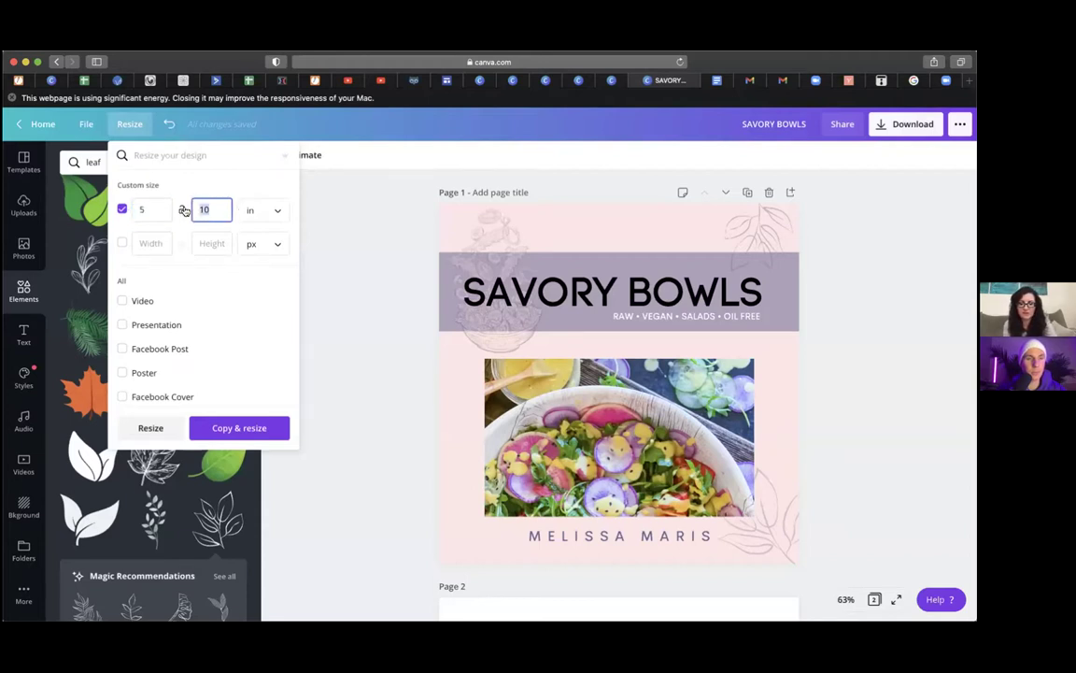
click(234, 430)
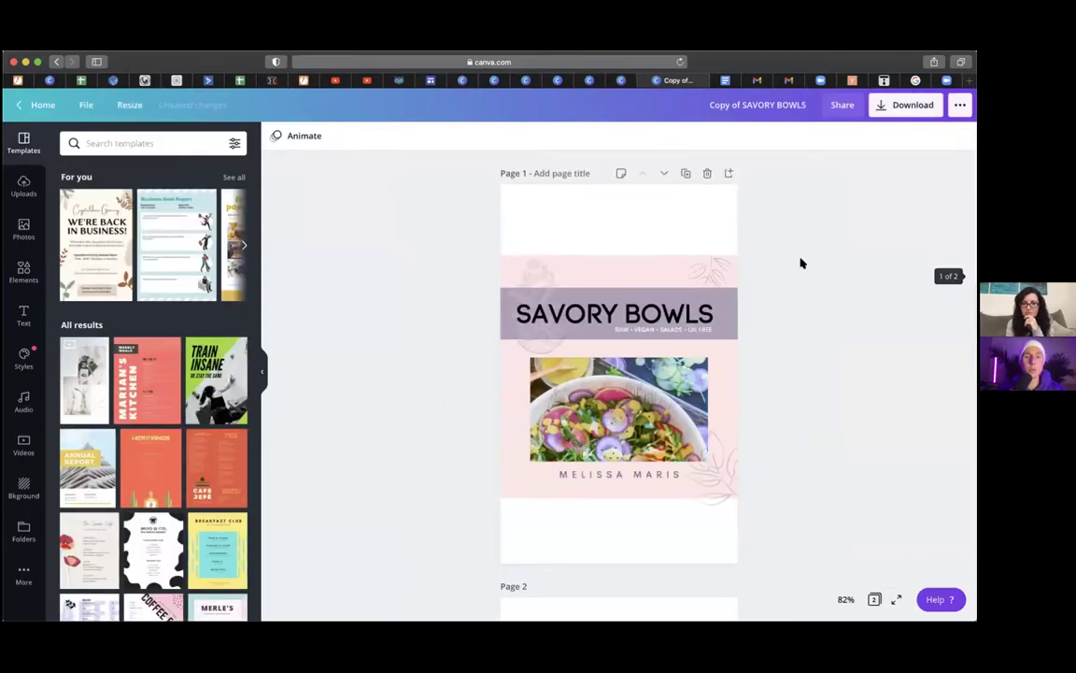
- Stretch the pink background to fill the taller page, lower the author name and raise the top leaf
click(651, 262)
drag(618, 254, 613, 181)
drag(618, 497, 617, 567)
click(795, 449)
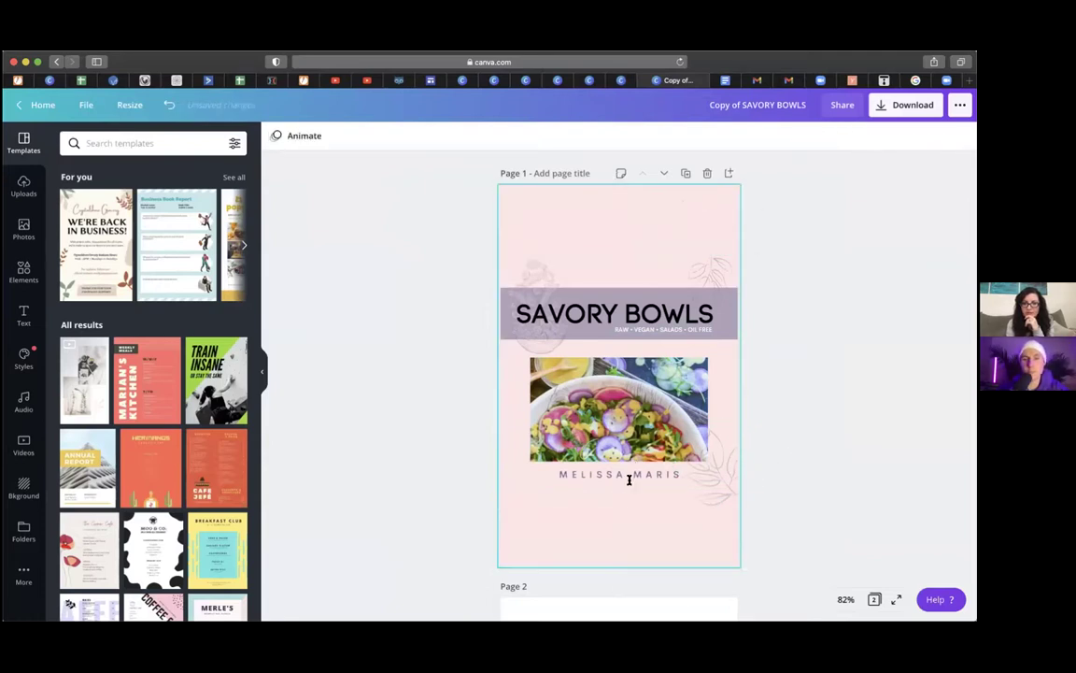
drag(625, 502, 628, 498)
drag(707, 281, 704, 219)
click(761, 332)
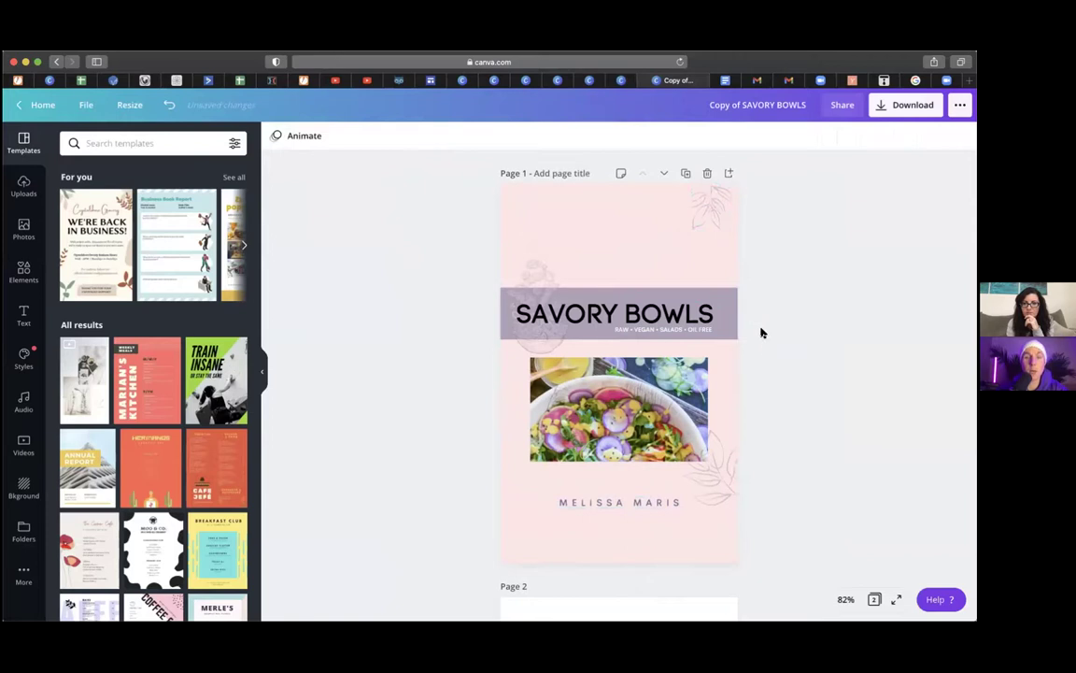
- Extend the salad photo up and down, enlarge the top-right leaf, and move the lower-right leaf down
drag(514, 289, 552, 245)
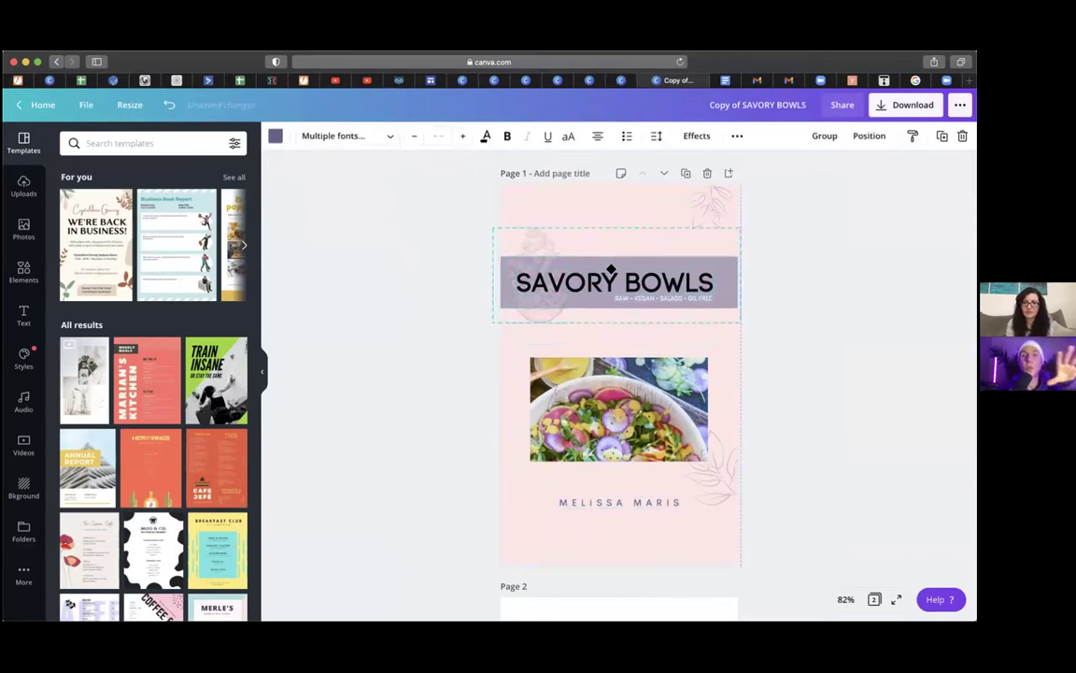
click(611, 365)
drag(617, 356, 616, 328)
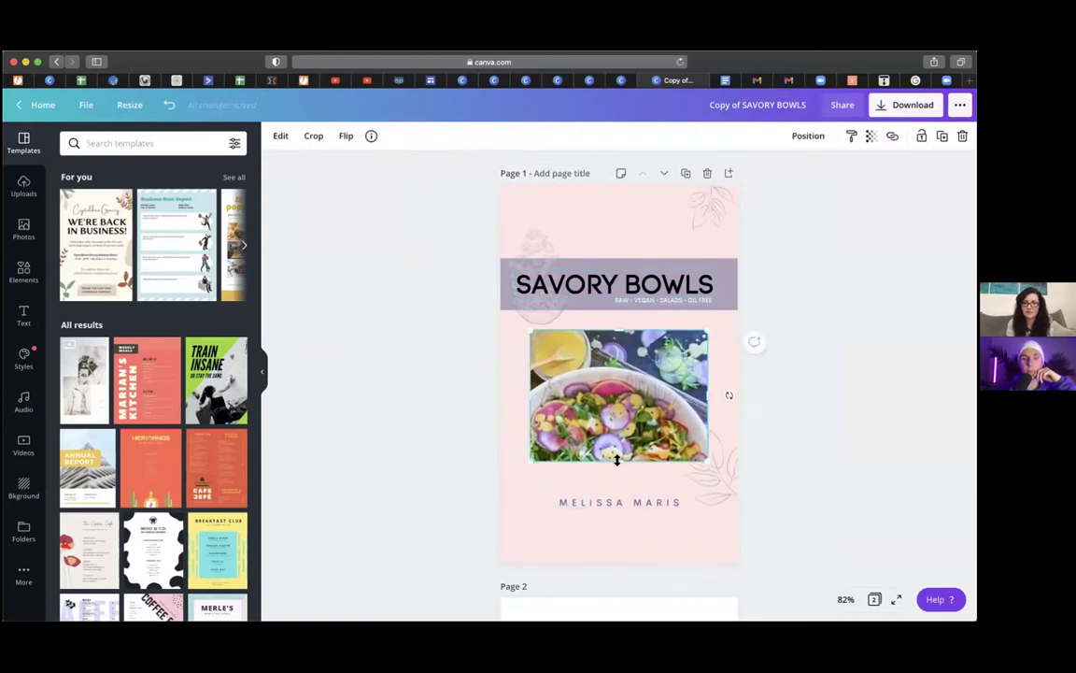
drag(616, 460, 617, 481)
click(449, 464)
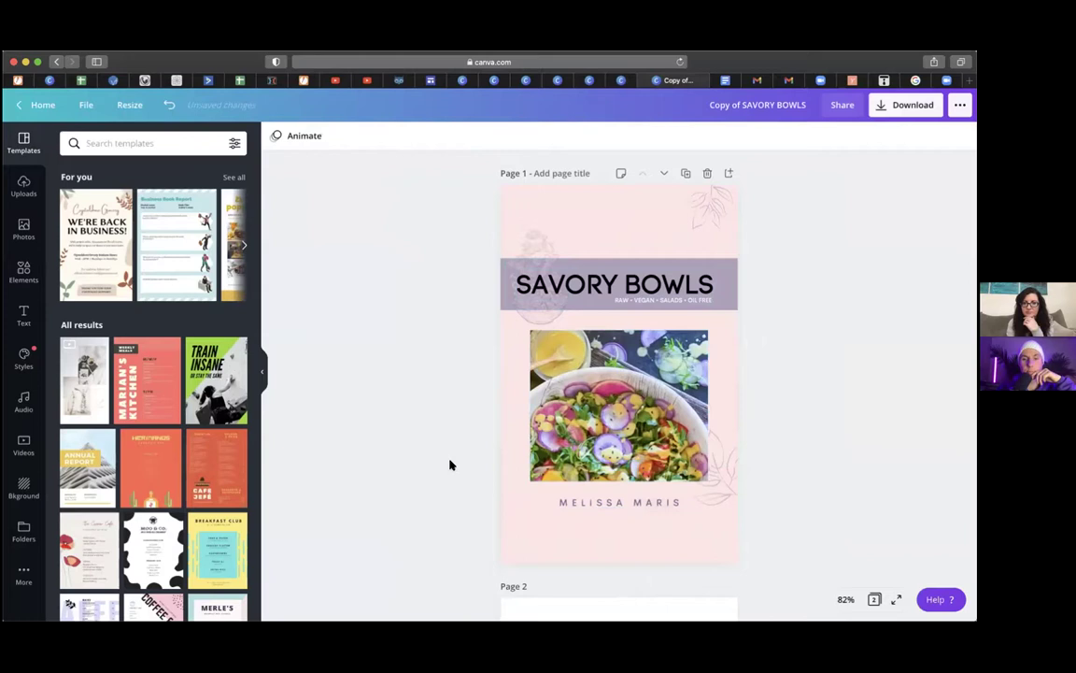
click(705, 209)
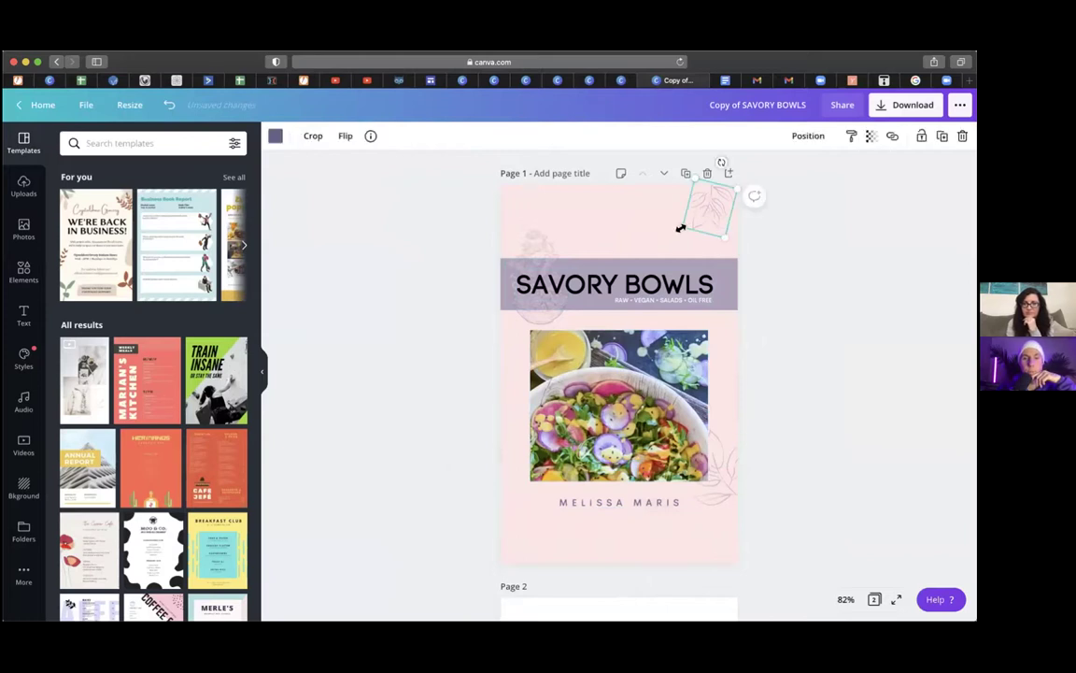
drag(654, 246, 630, 265)
click(771, 284)
drag(738, 467, 722, 541)
click(782, 434)
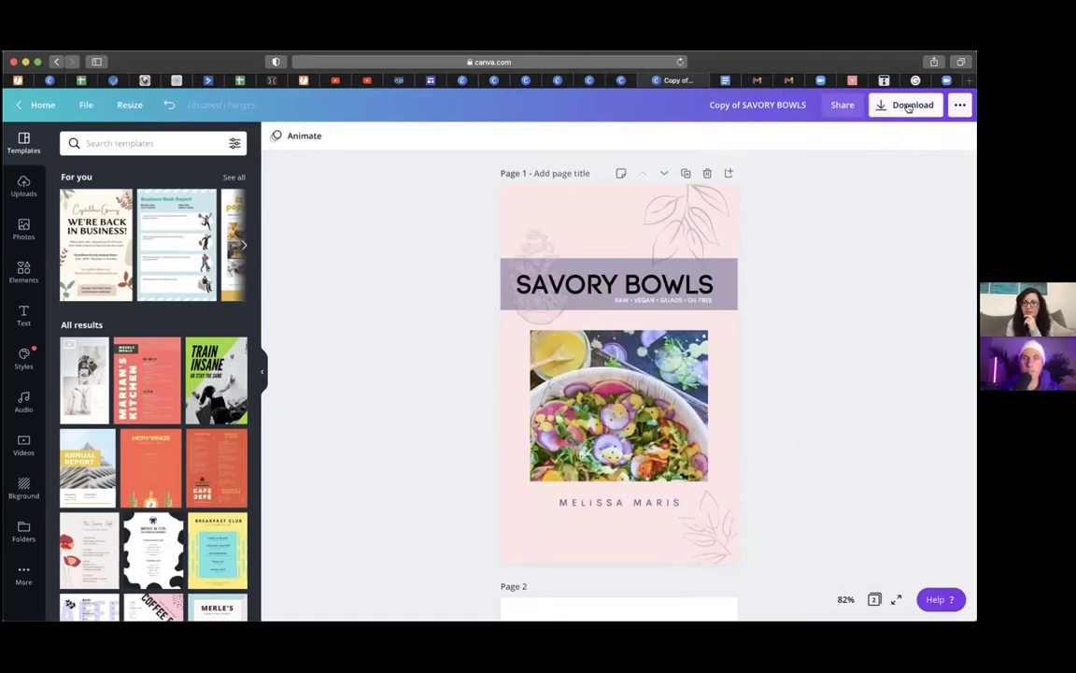
- Download only page 1 of the cover as a PNG
click(907, 105)
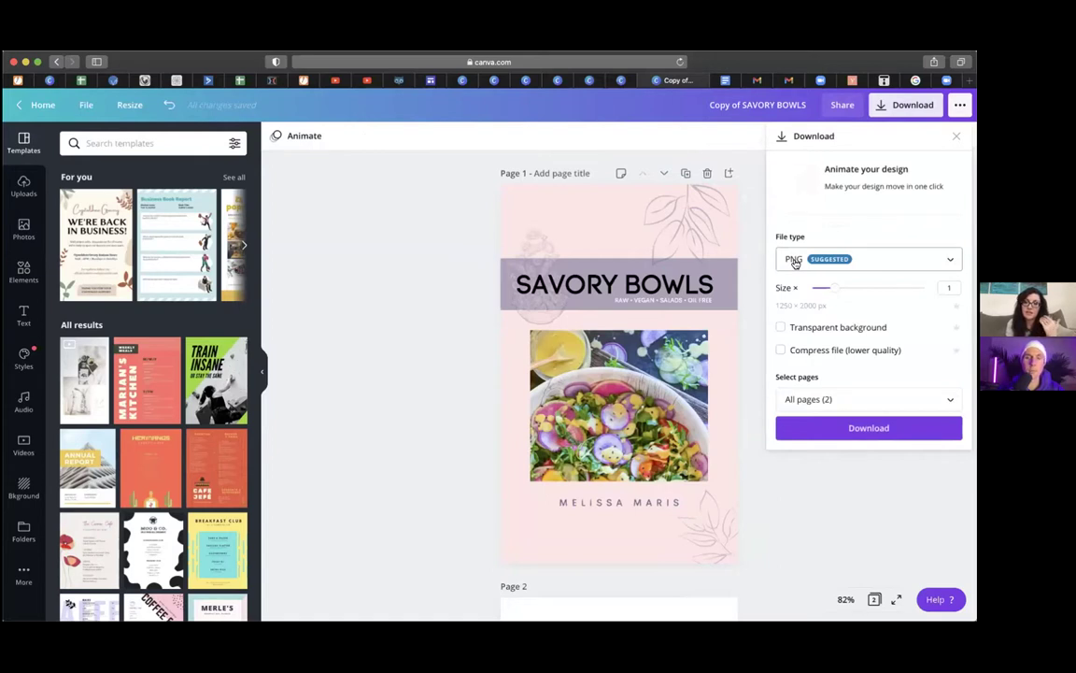
click(795, 261)
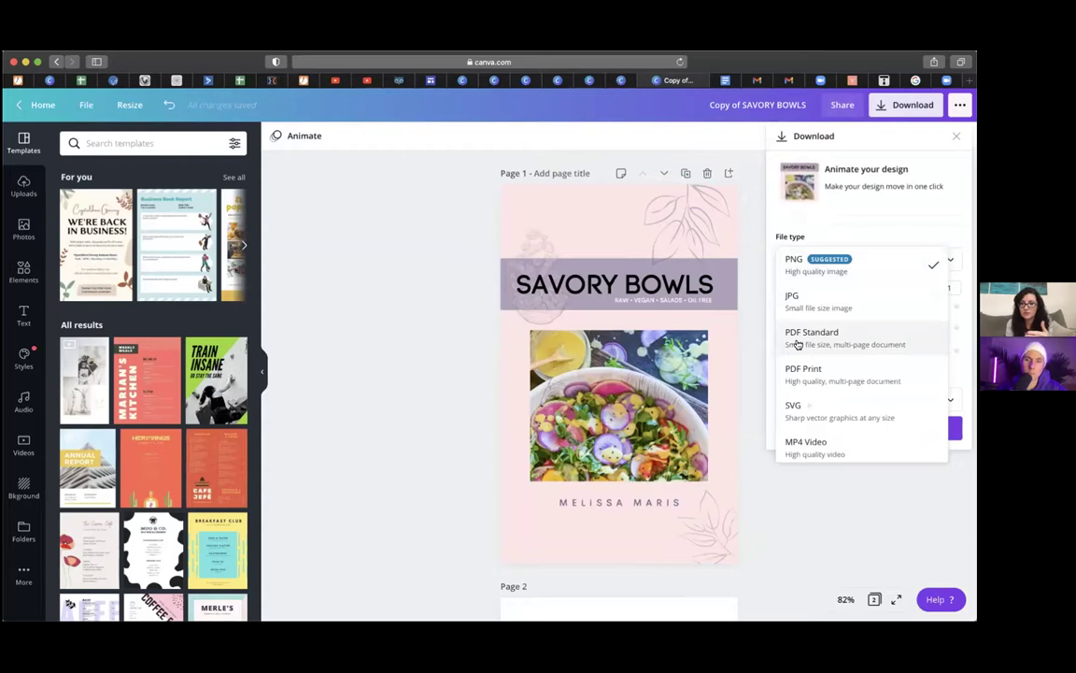
click(799, 269)
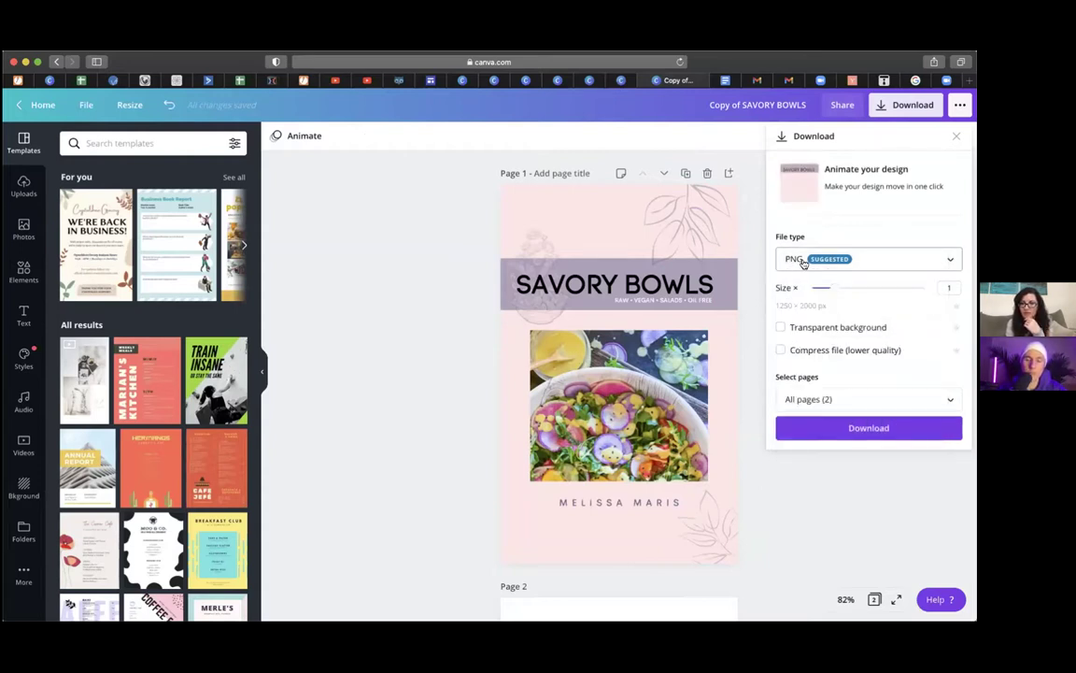
click(817, 404)
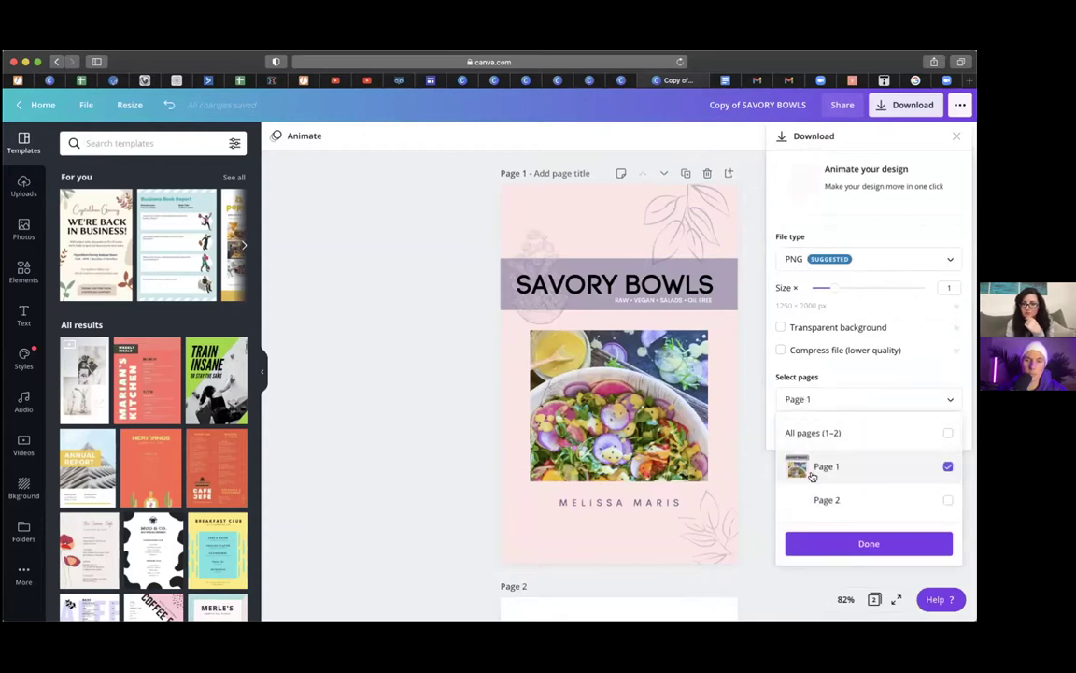
click(837, 548)
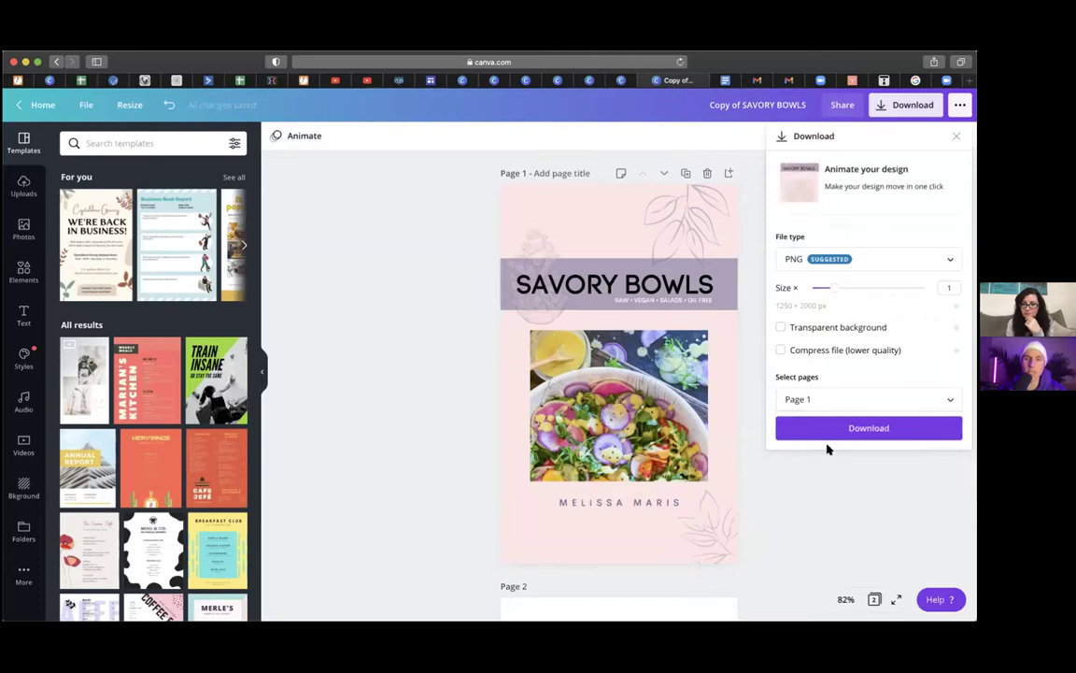
click(834, 432)
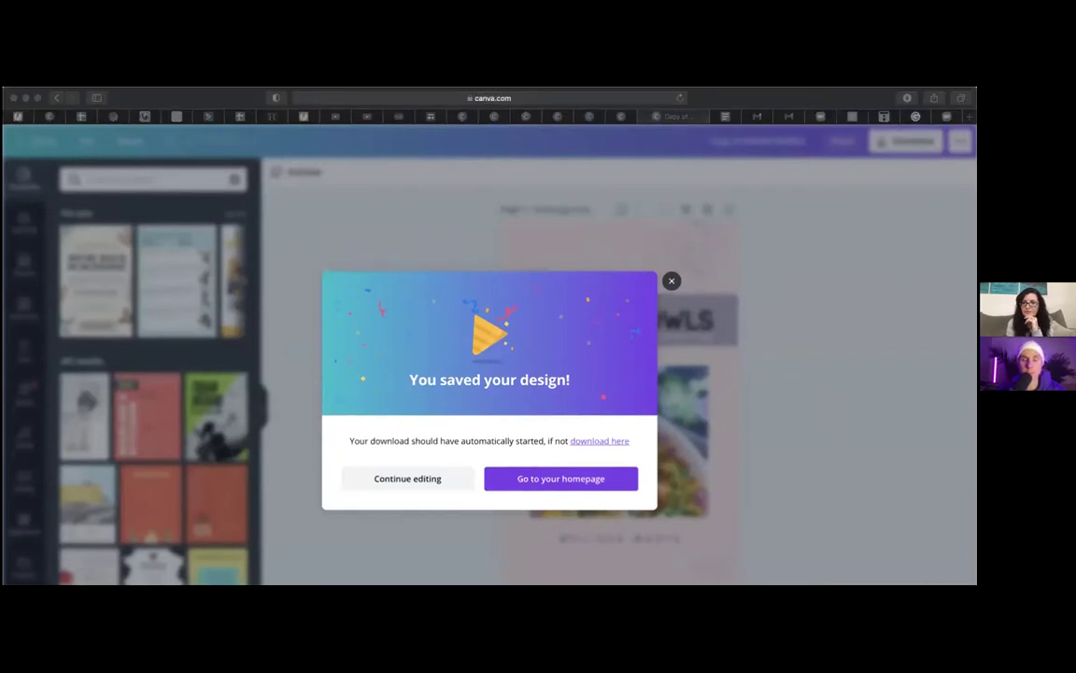
- Dismiss the 'You saved your design!' notice and open a new browser tab
click(600, 184)
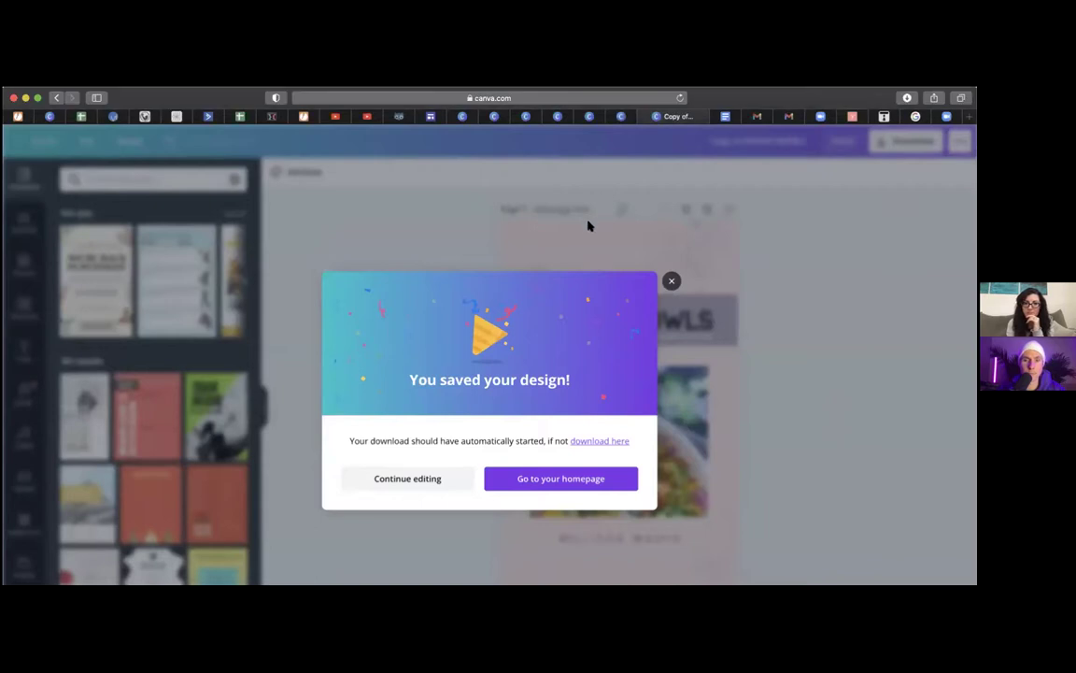
key(Escape)
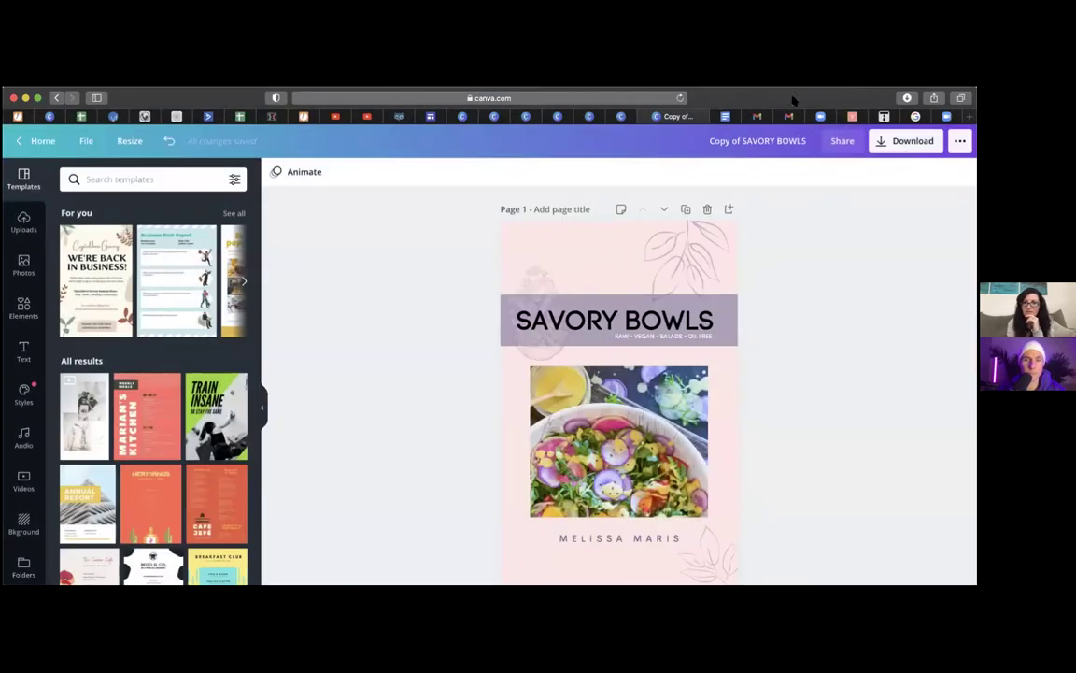
key(super+t)
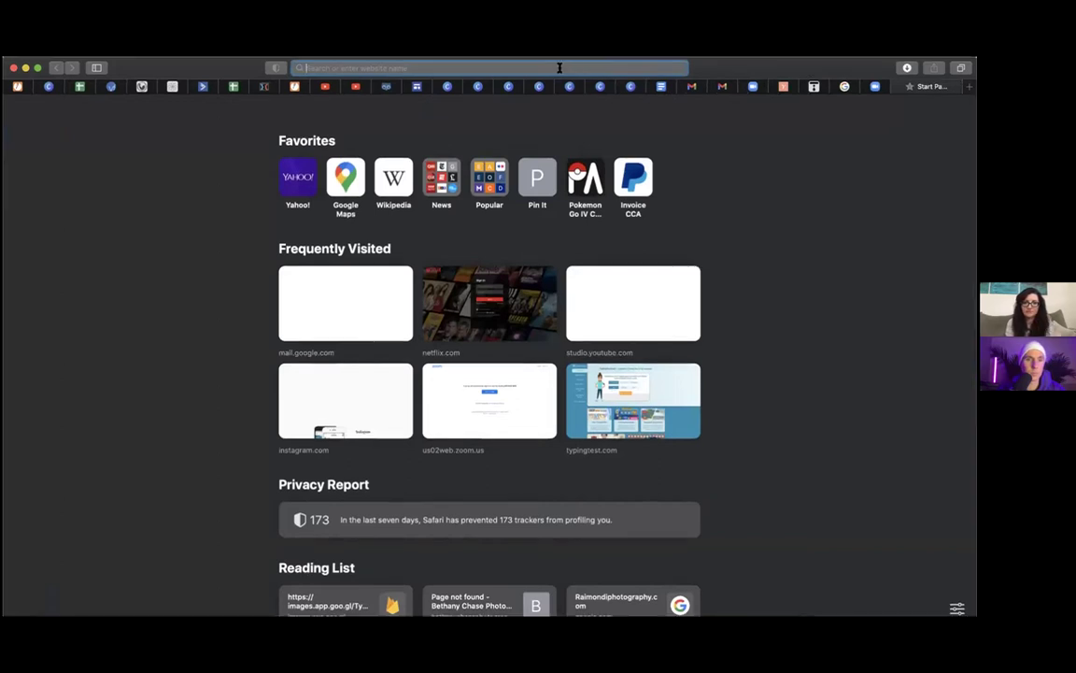
- Load adazing.com/cover-mocks and browse its paperback, phone, tablet and DVD mockup templates
text(adazing.com)
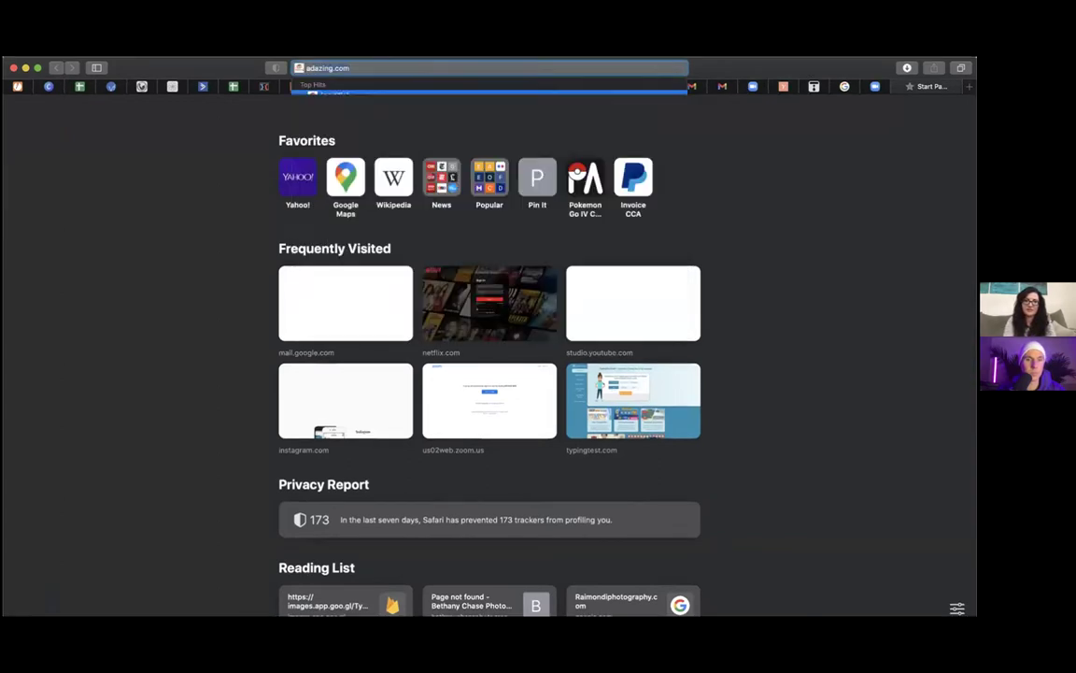
text(/cover)
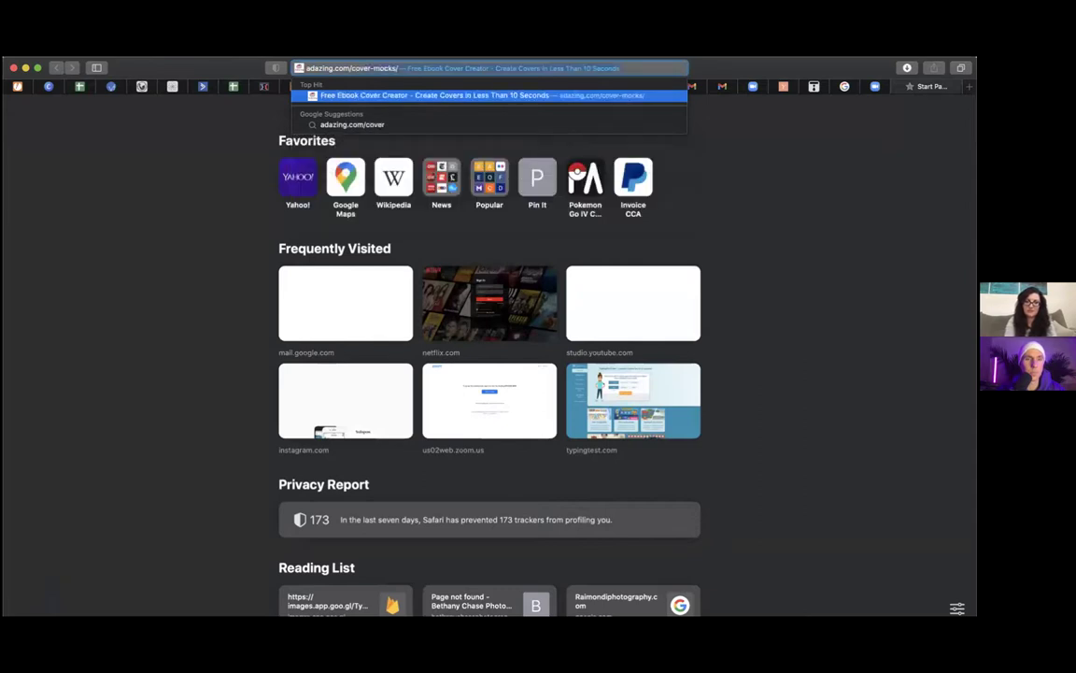
key(Return)
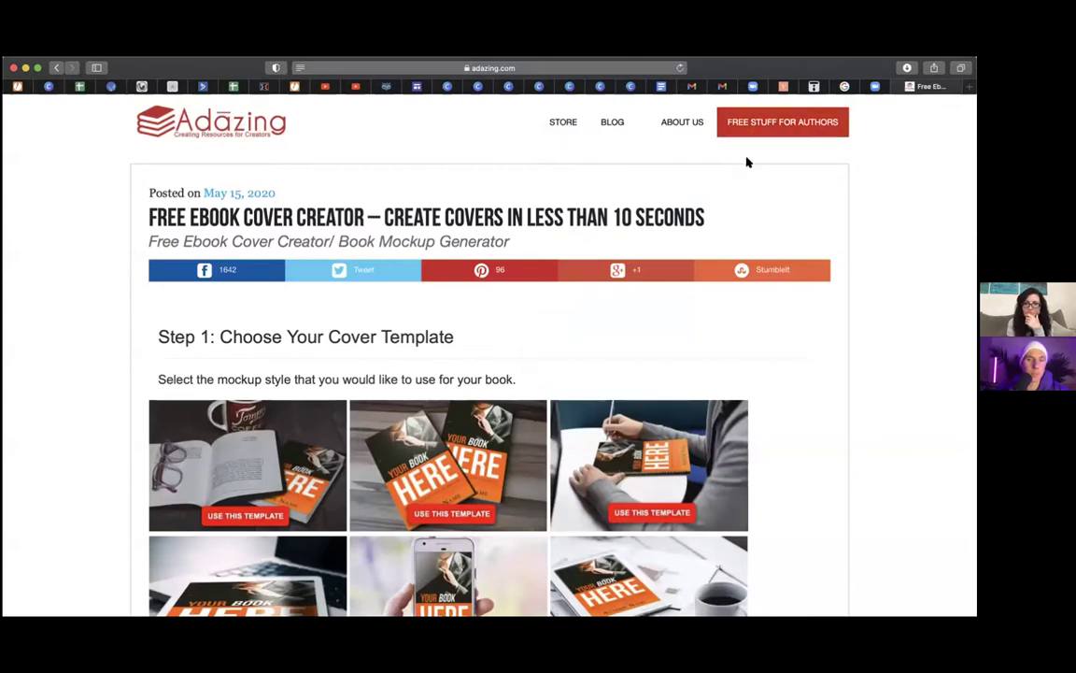
scroll(746, 162, down, 10)
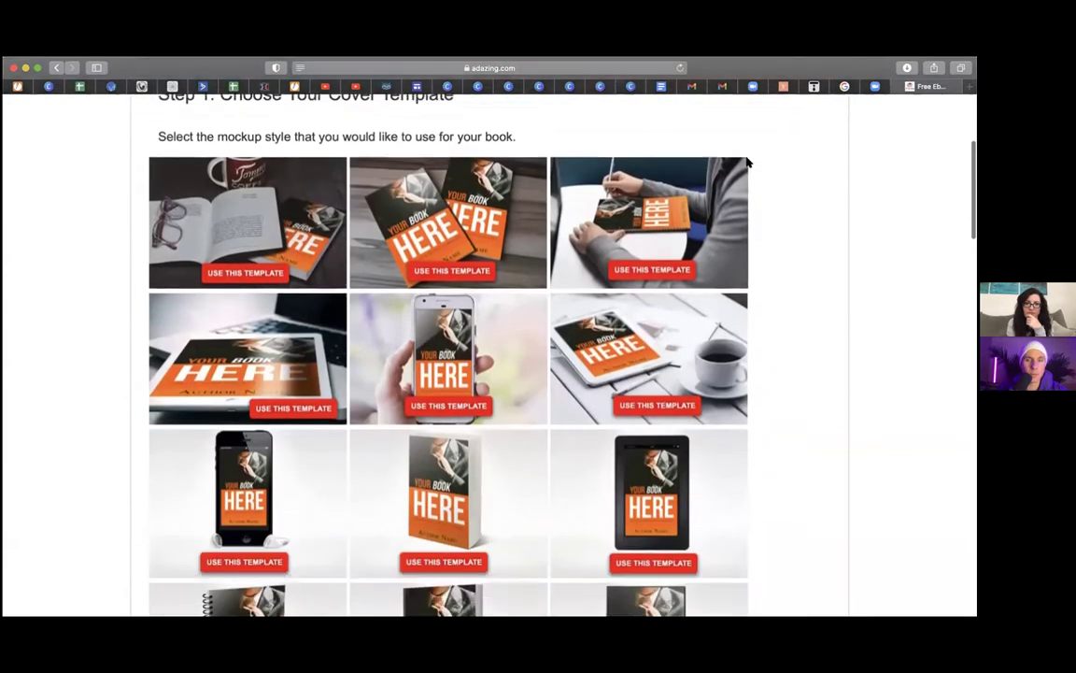
scroll(746, 162, down, 15)
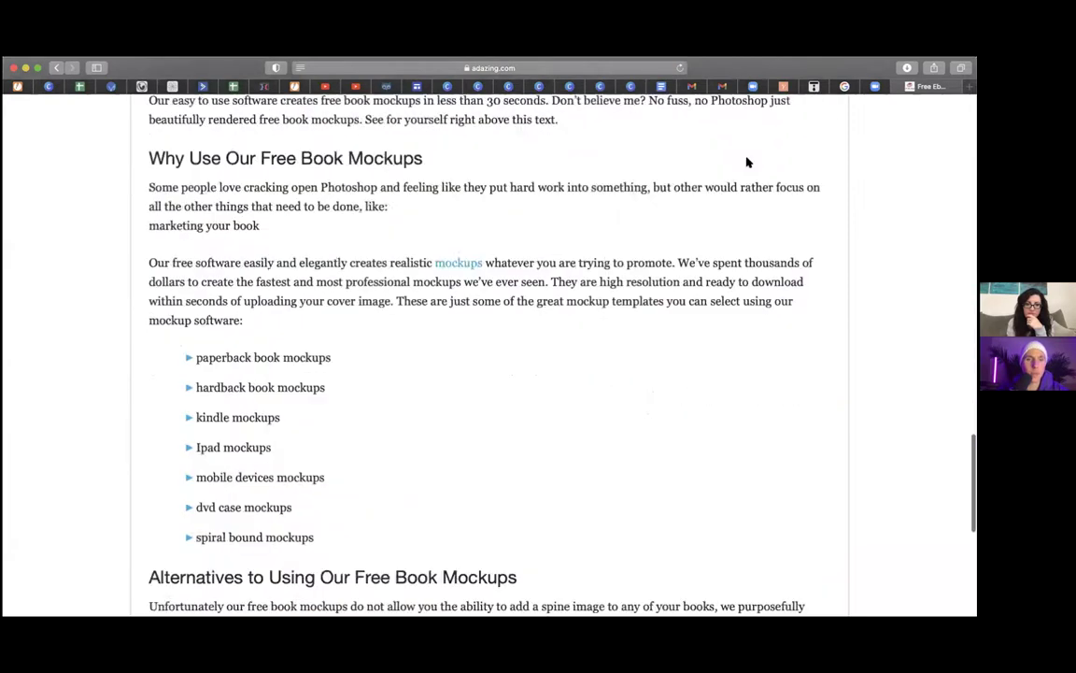
scroll(746, 163, down, 5)
scroll(747, 163, up, 20)
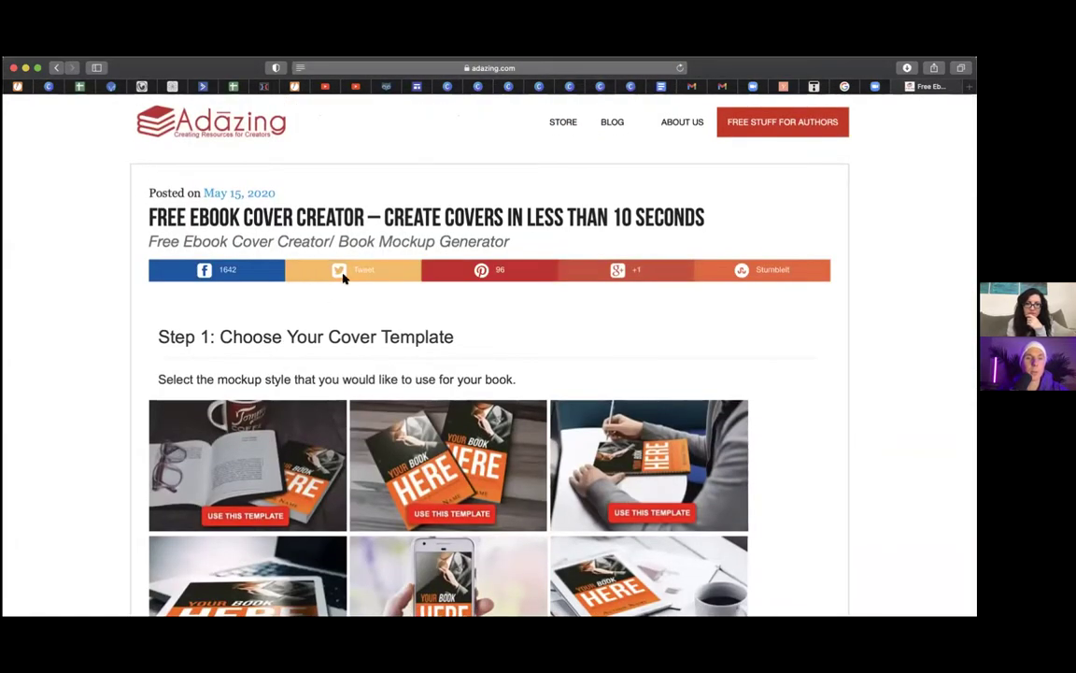
scroll(605, 428, down, 6)
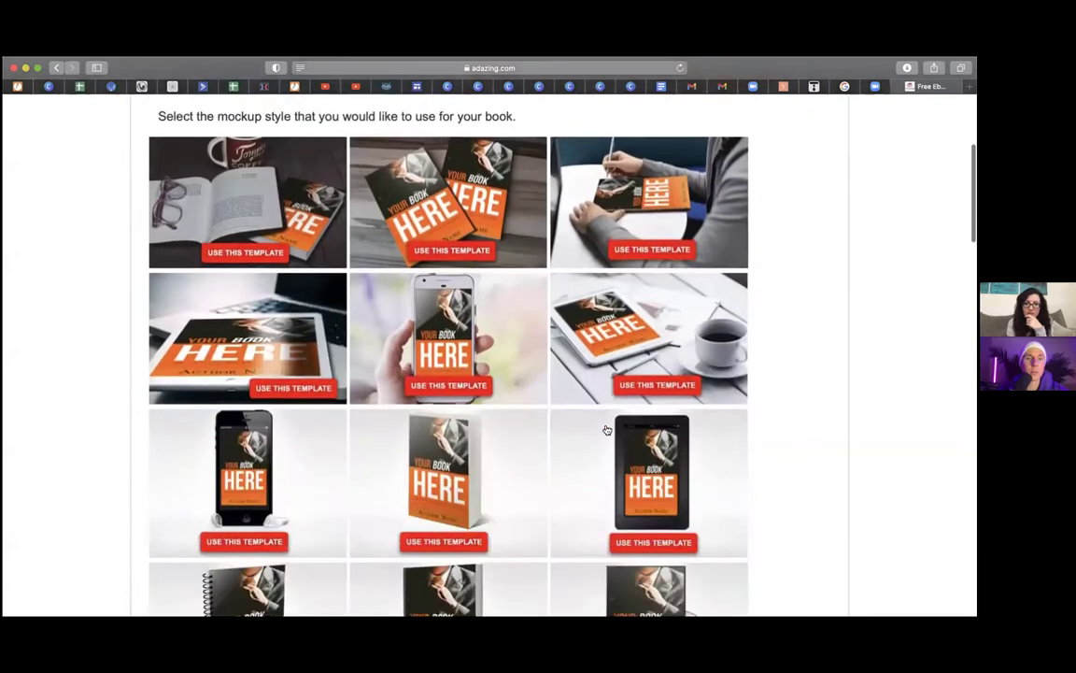
scroll(547, 400, down, 4)
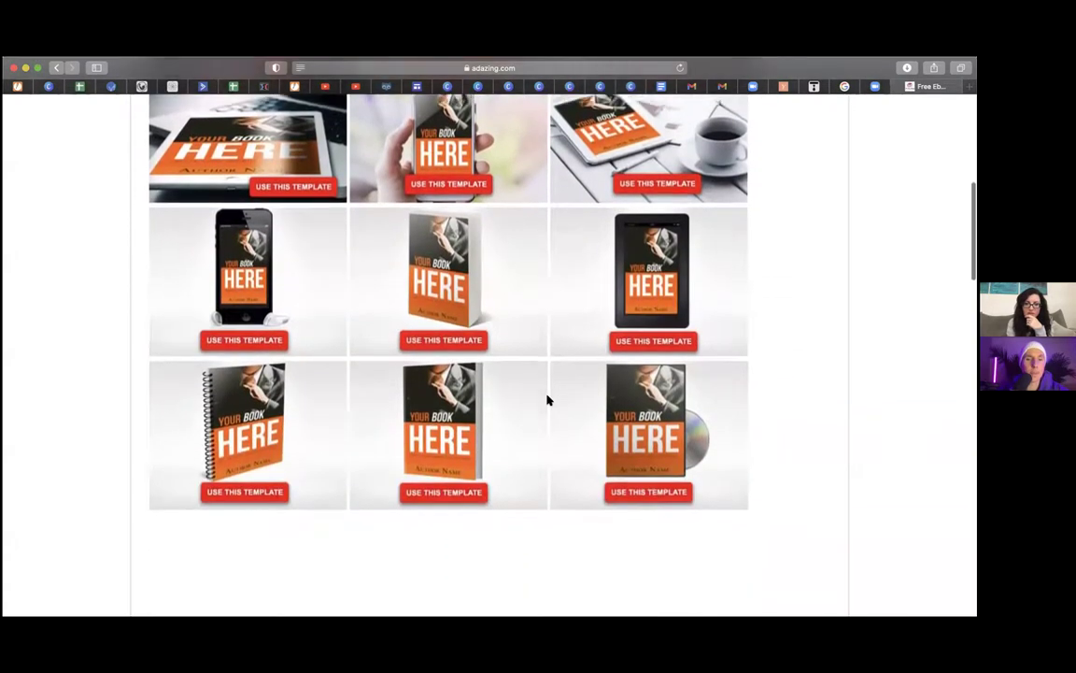
- Choose the standing paperback template, enter the e-mail address, attach the SAVORY BOWLS PNG and submit
click(435, 339)
click(372, 295)
text(melissa@)
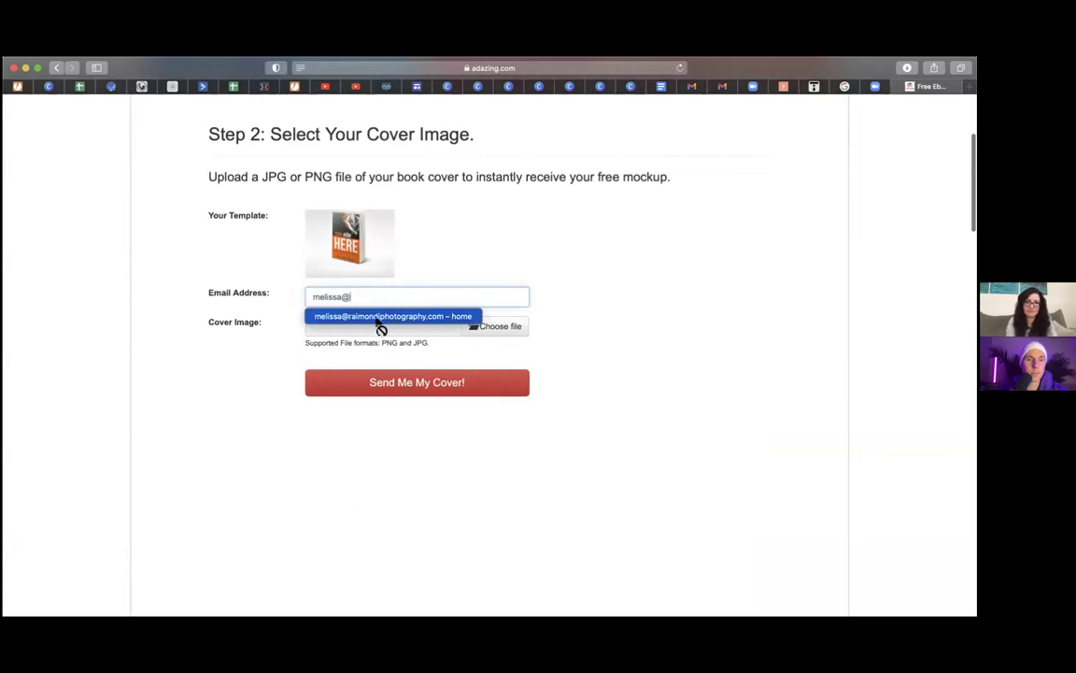
click(379, 317)
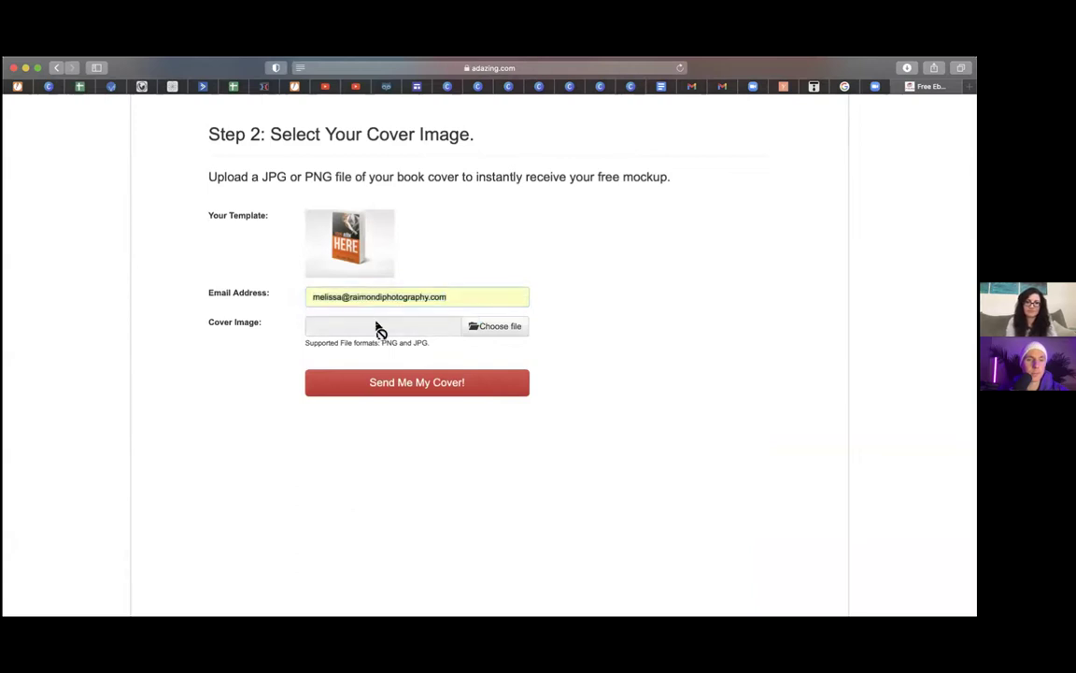
click(505, 329)
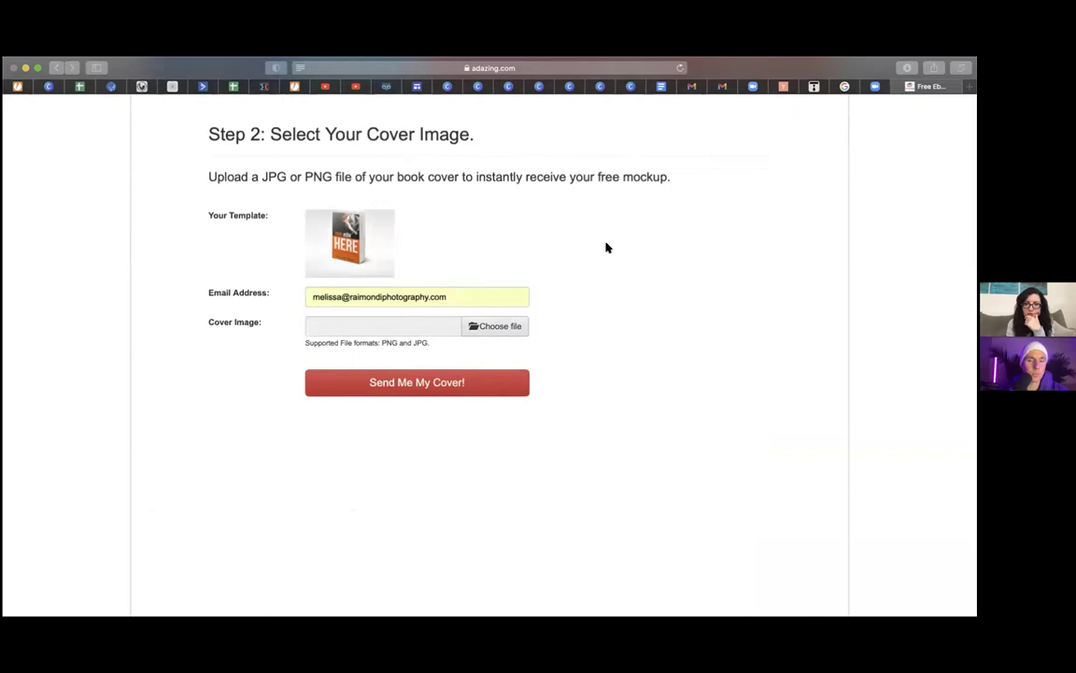
click(434, 385)
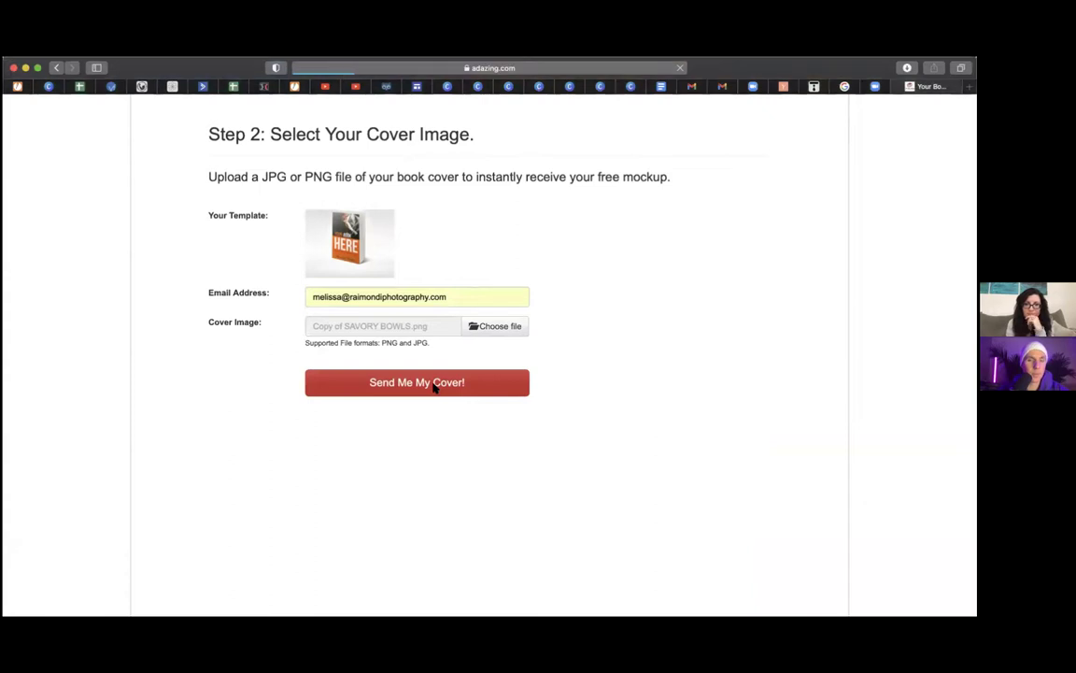
- Scroll through the generated 3D paperback mockups of the SAVORY BOWLS cover
scroll(447, 406, down, 3)
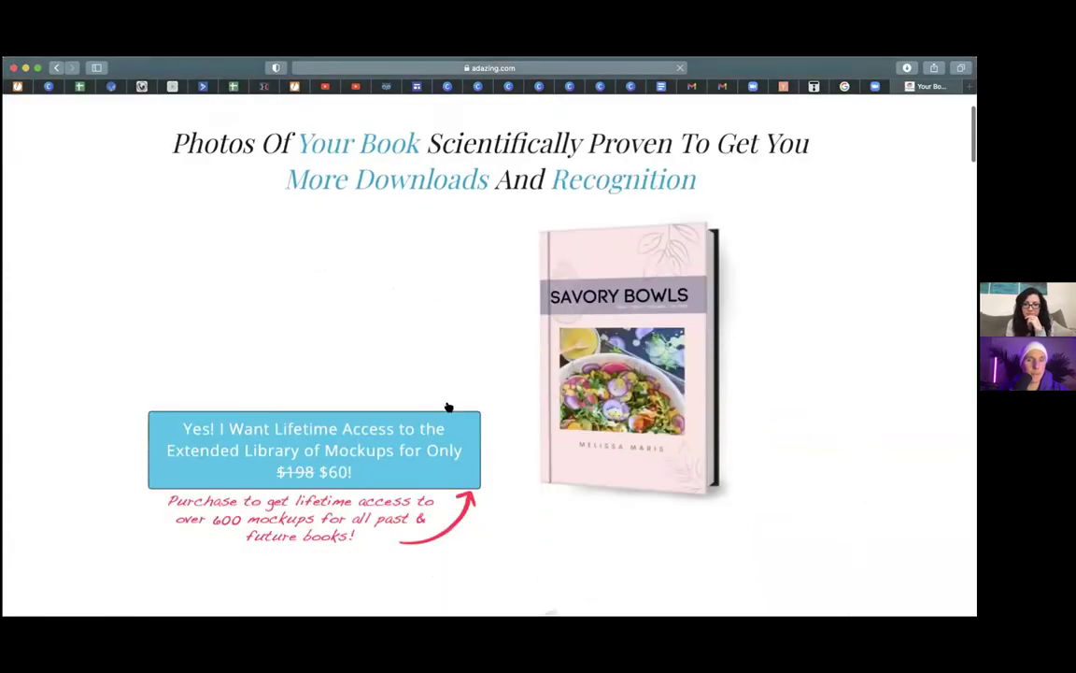
scroll(447, 406, down, 2)
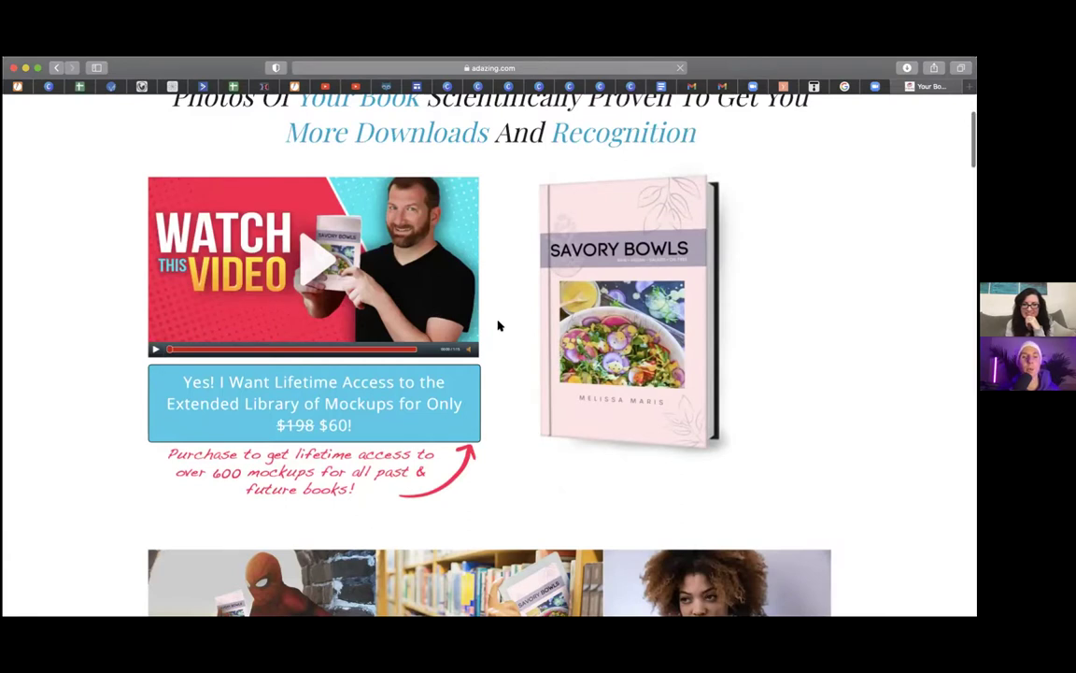
scroll(499, 325, down, 1)
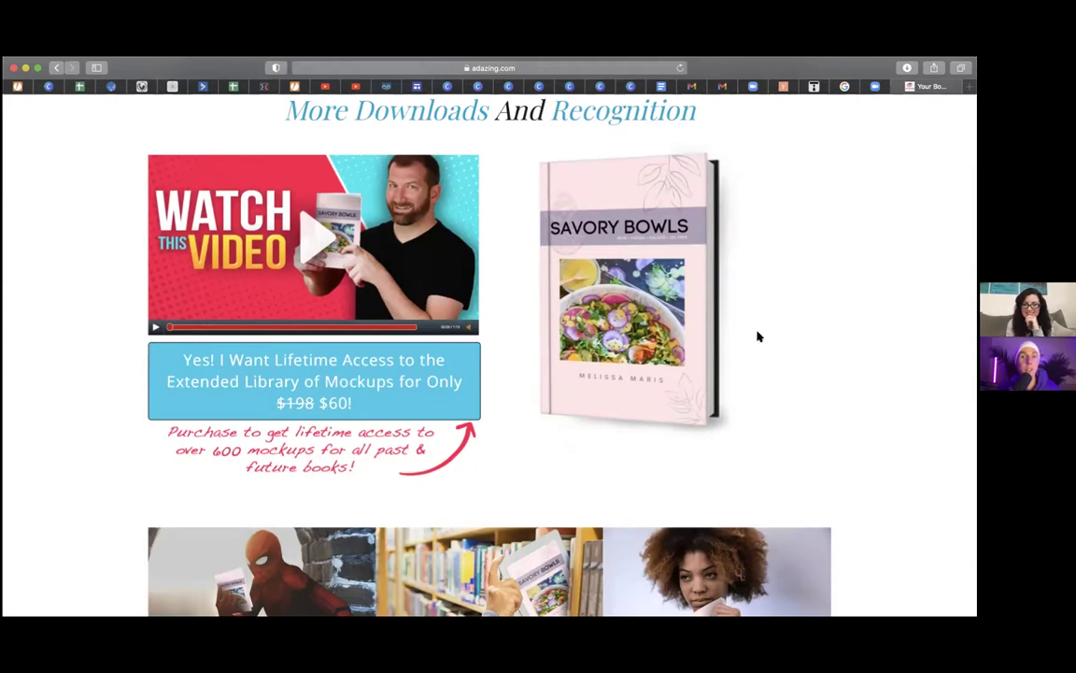
scroll(758, 337, up, 3)
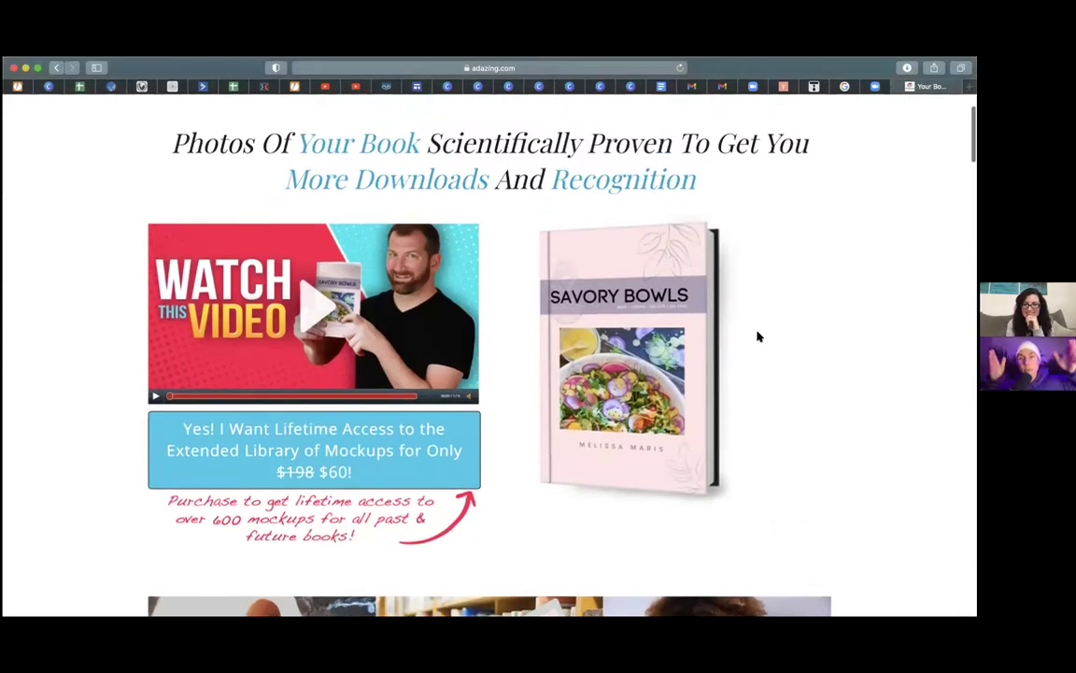
scroll(758, 336, down, 10)
scroll(758, 339, up, 5)
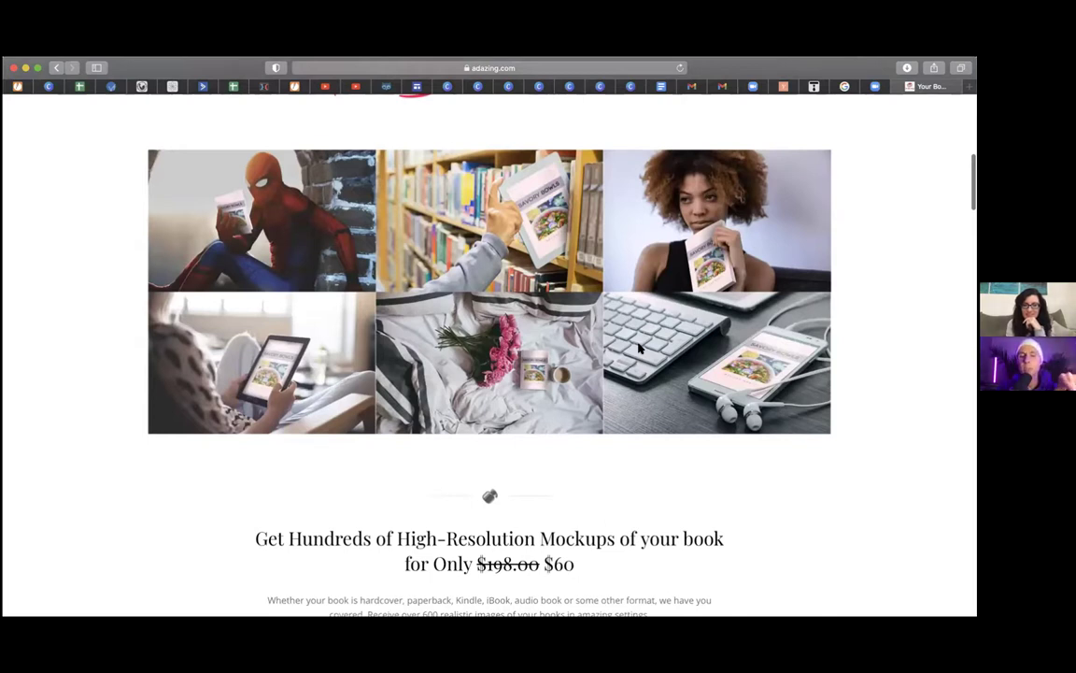
scroll(617, 402, down, 5)
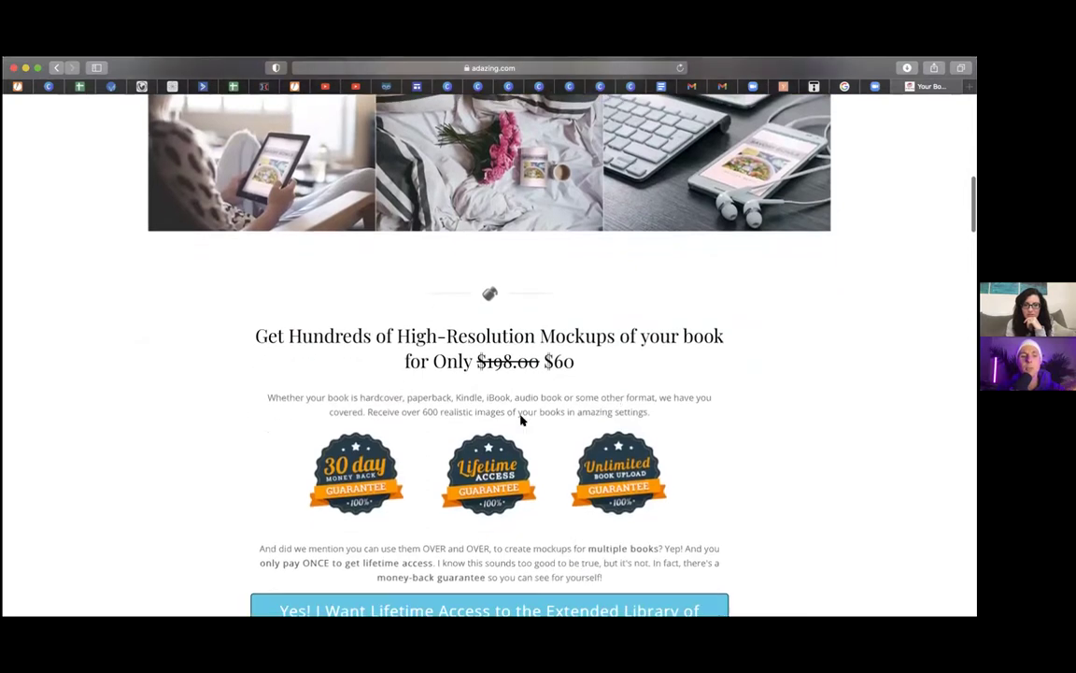
drag(408, 411, 460, 411)
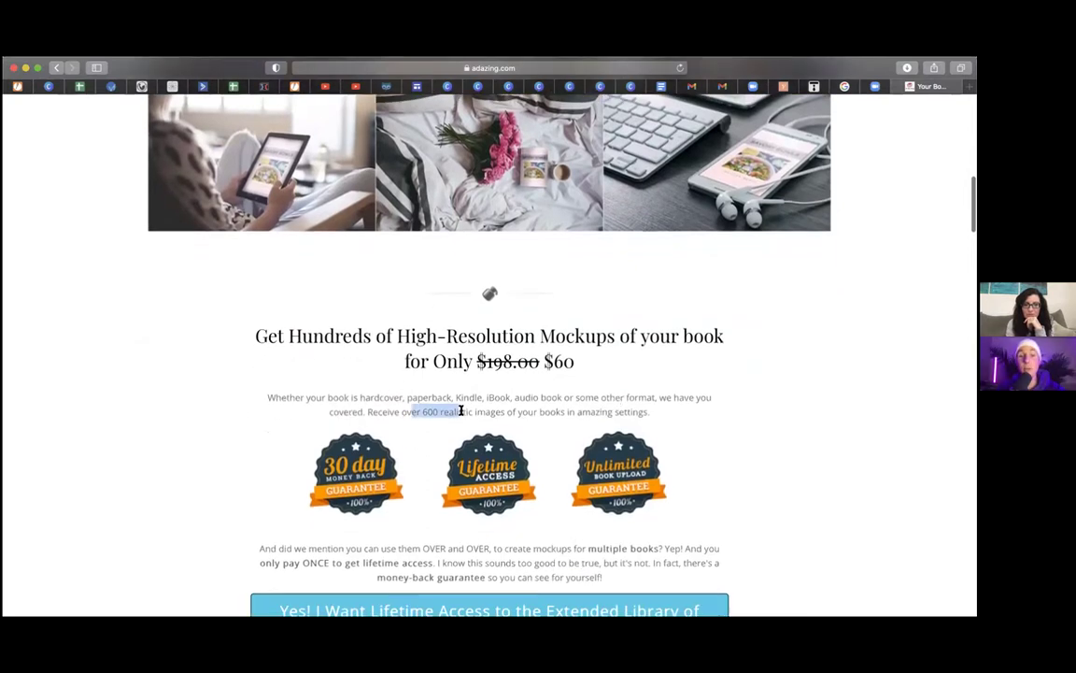
scroll(465, 411, up, 5)
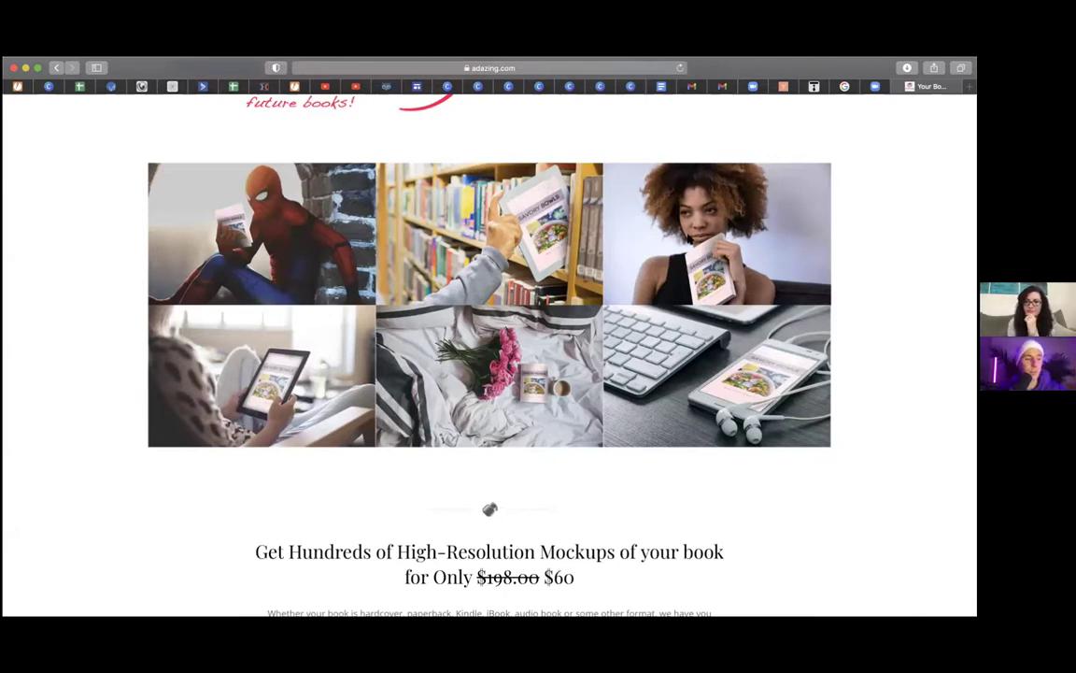
scroll(690, 240, up, 5)
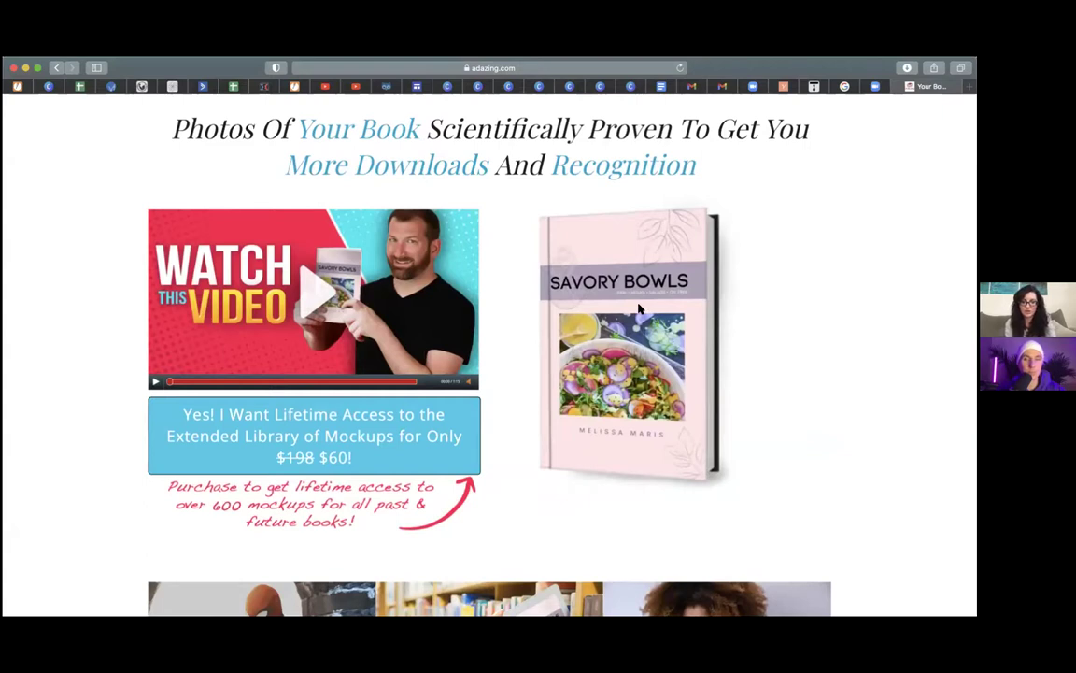
- Start and cancel a screenshot of the mockup, then return to the Canva design
key(super+shift+4)
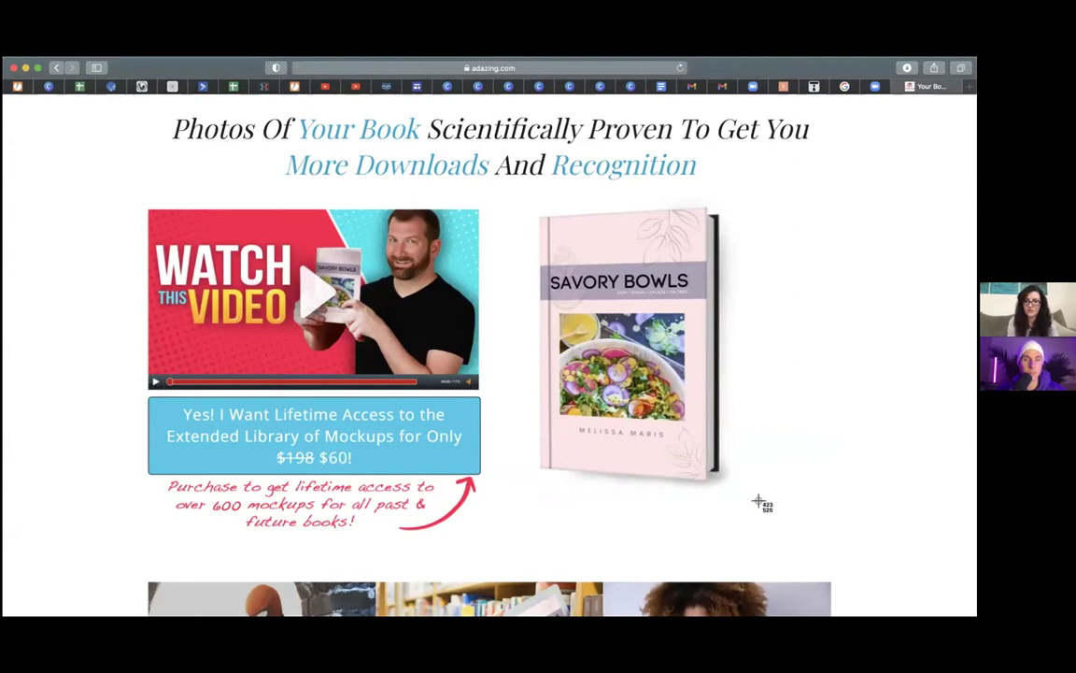
key(Escape)
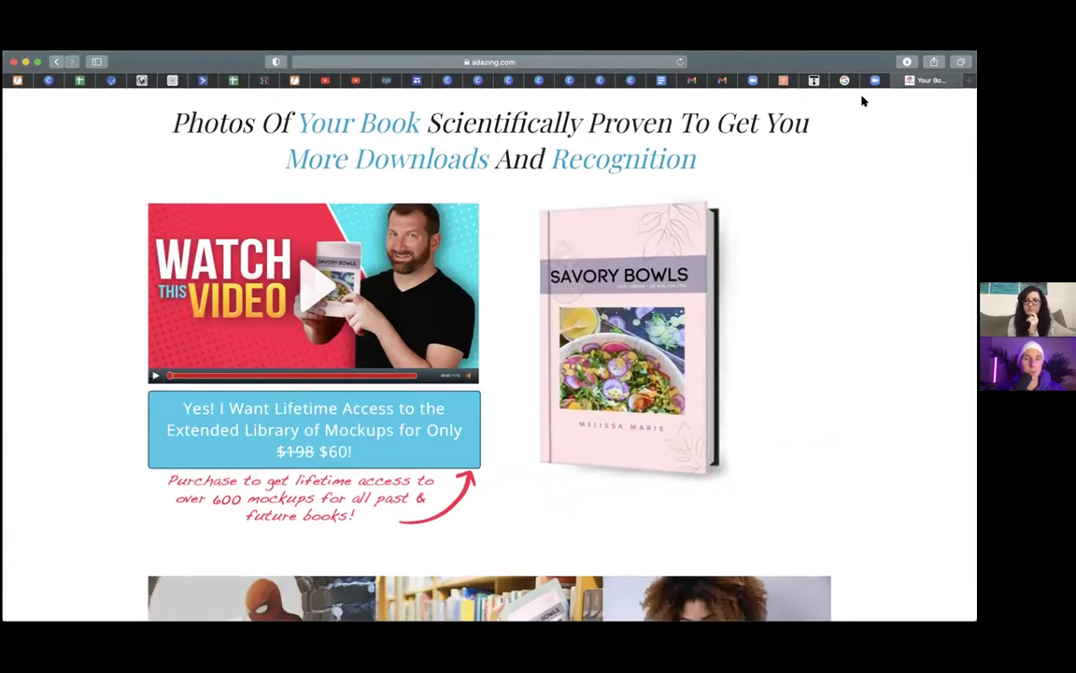
click(632, 81)
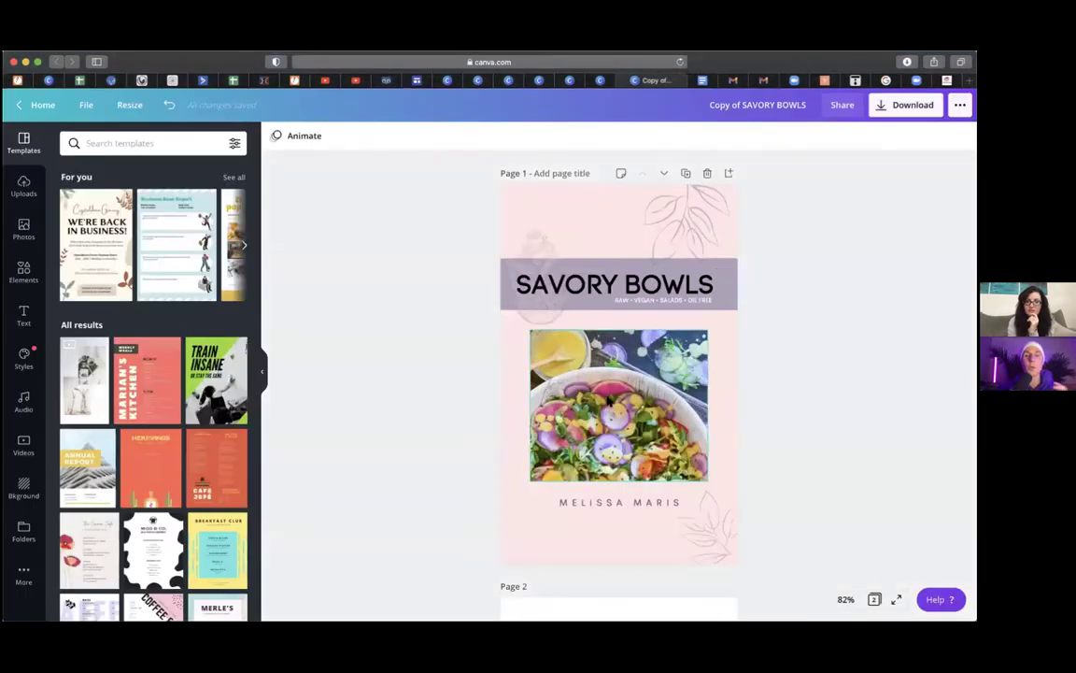
- Scroll up and down over the SAVORY BOWLS canvas
scroll(772, 395, down, 3)
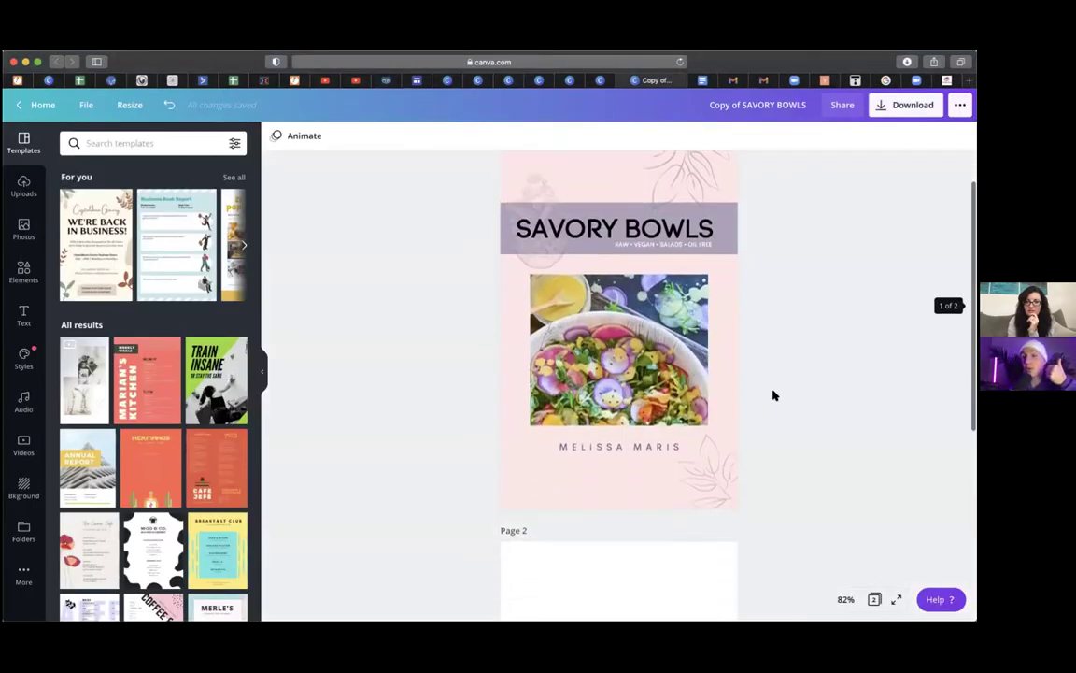
scroll(772, 395, up, 3)
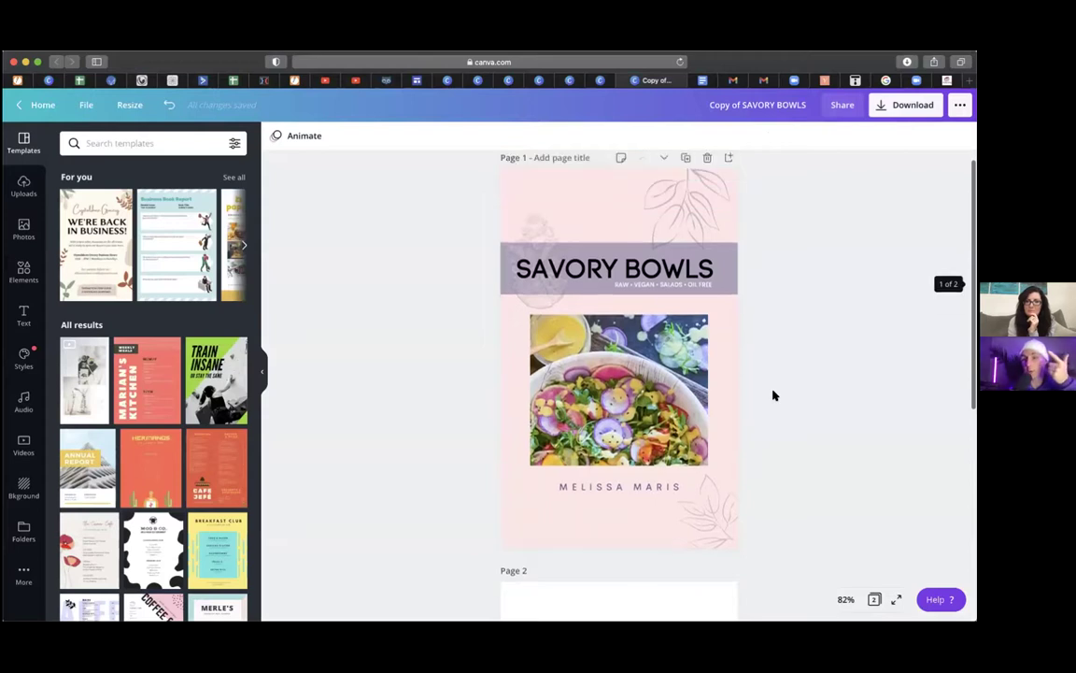
scroll(772, 395, up, 1)
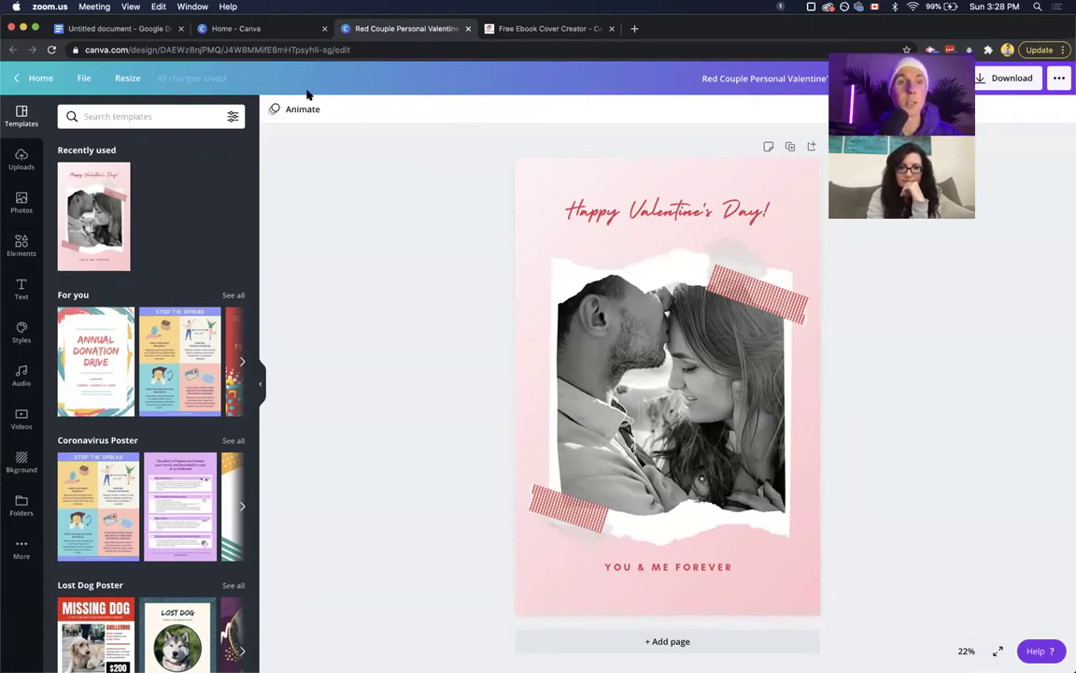
- From the Canva home page, search 'youtube' and create a YouTube Thumbnail design
click(25, 81)
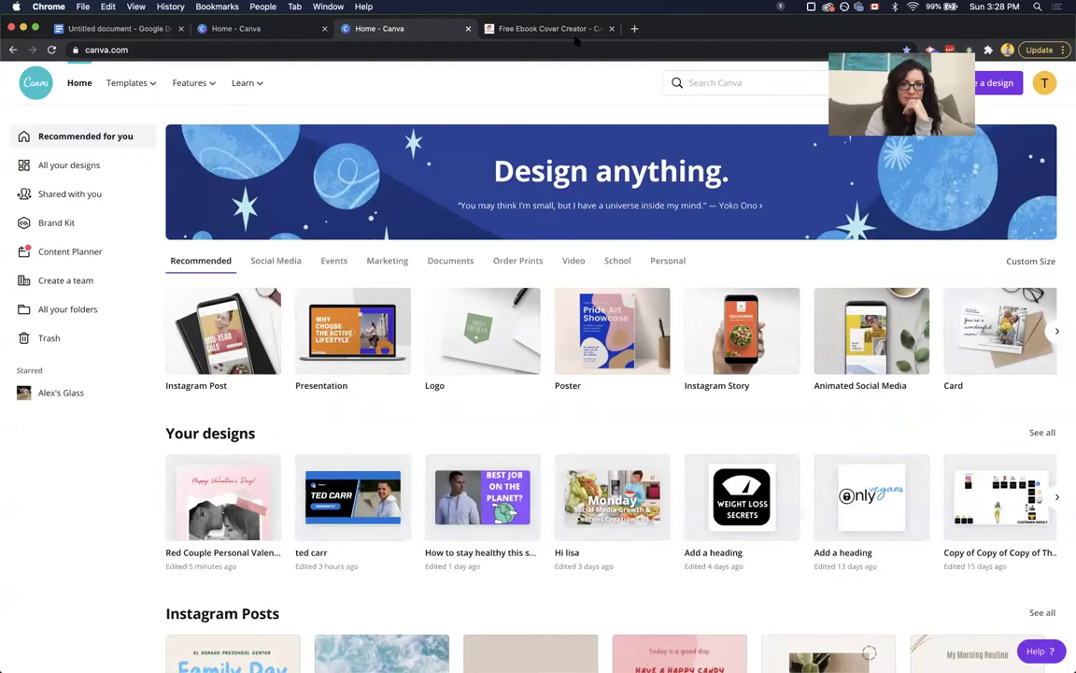
click(966, 86)
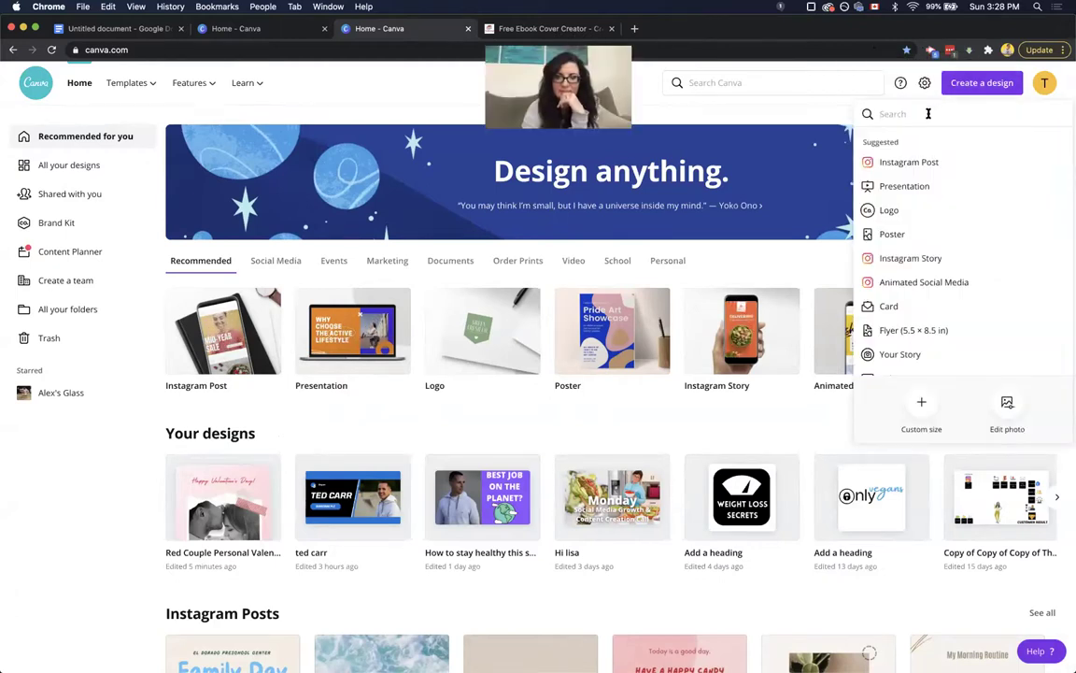
text(youtube)
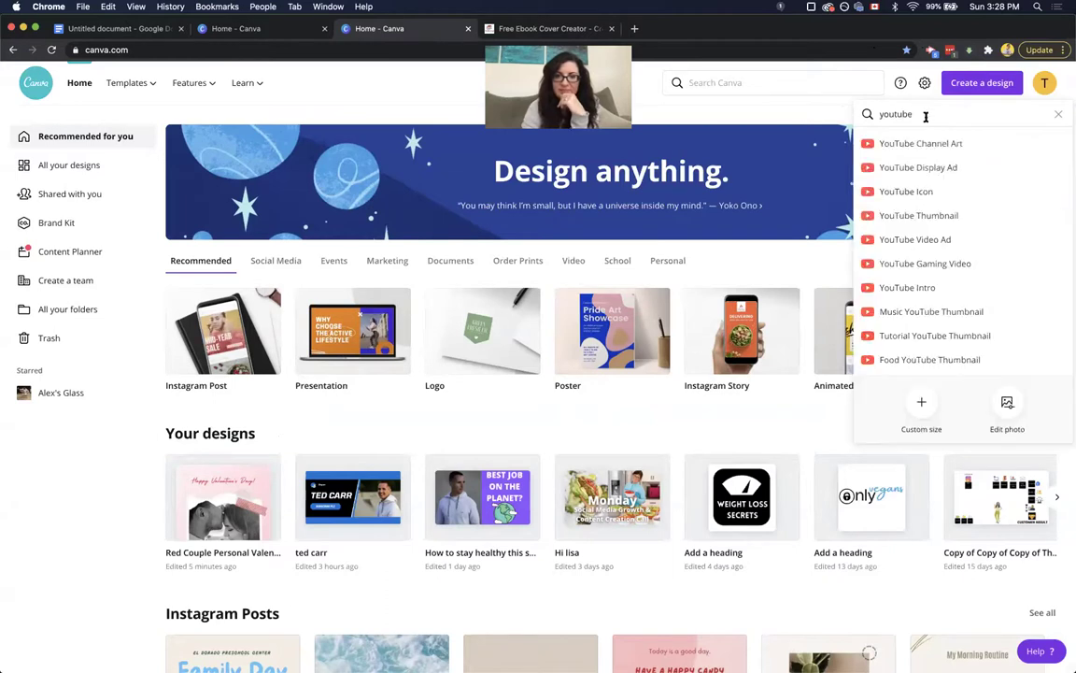
click(900, 216)
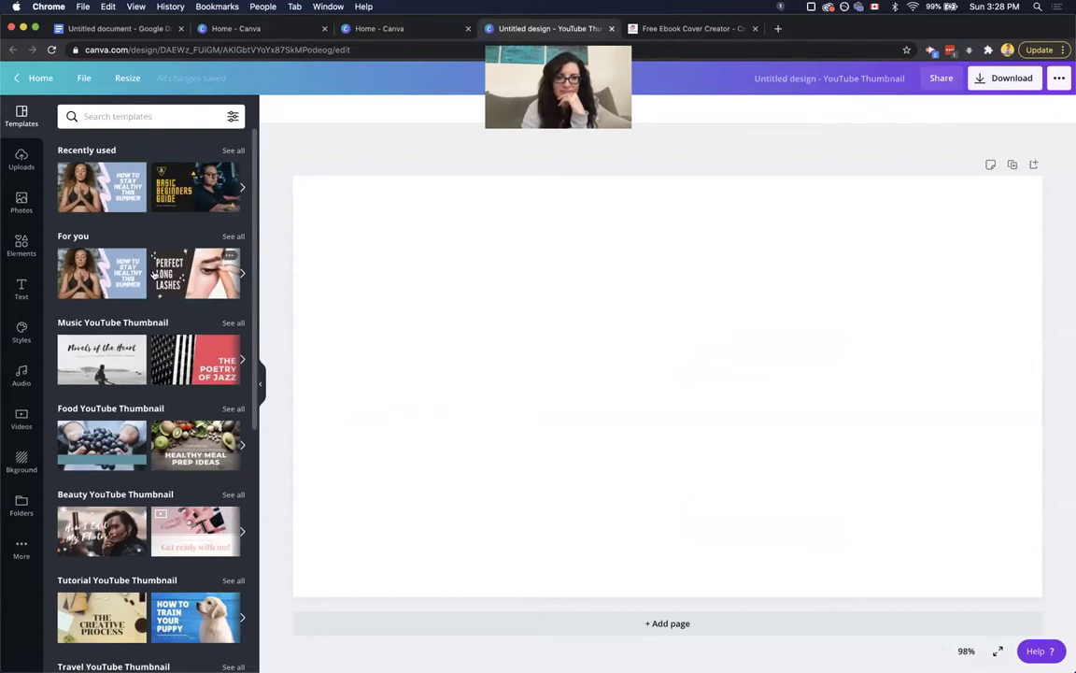
- Apply the 'How to make paper flowers' template and move its title up
scroll(154, 275, down, 5)
scroll(154, 273, down, 4)
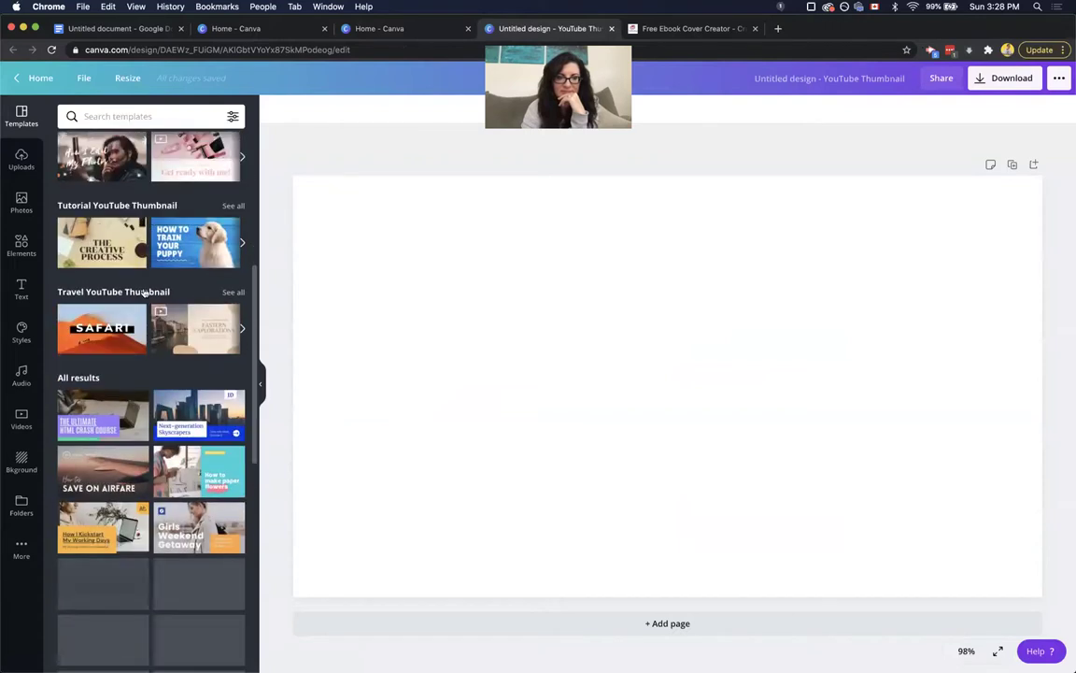
scroll(172, 385, down, 5)
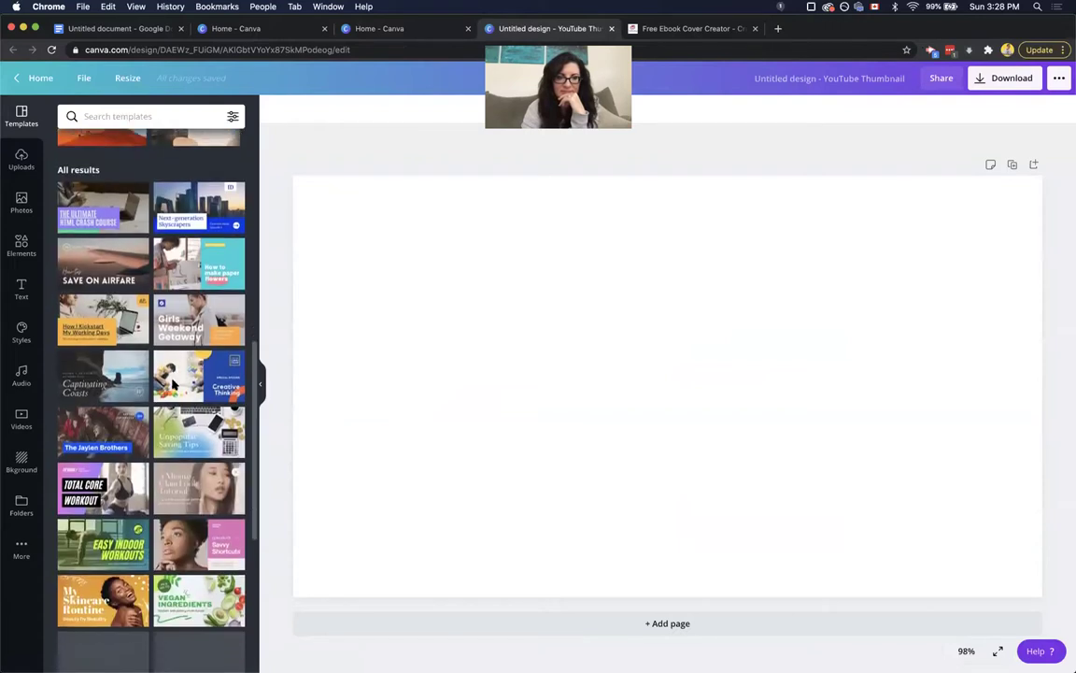
click(180, 241)
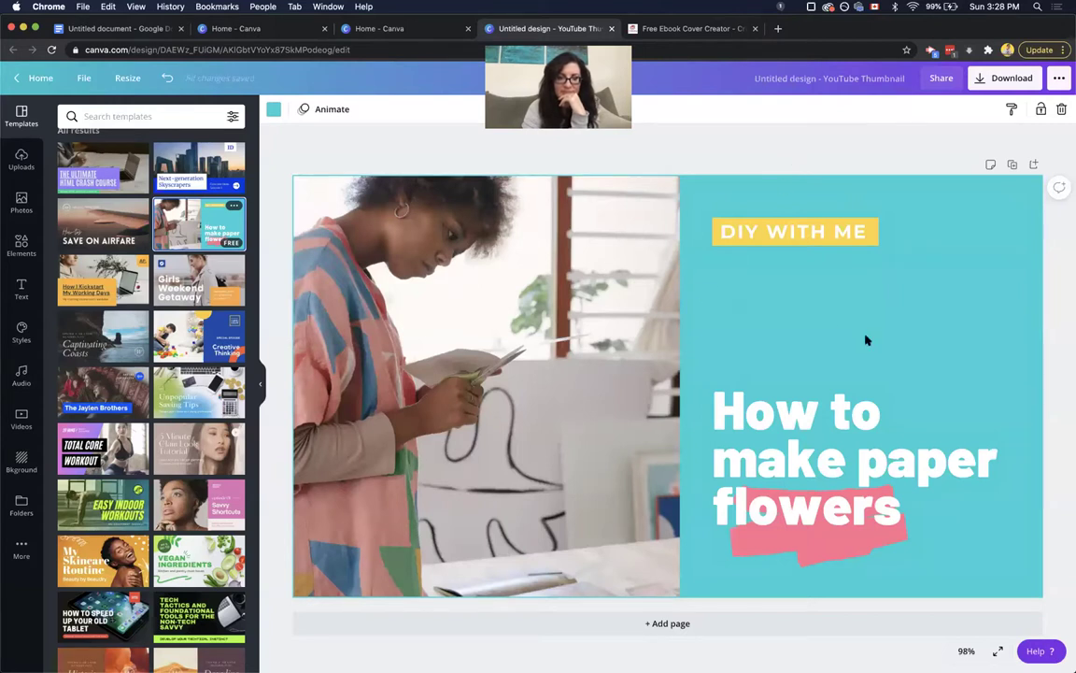
click(278, 260)
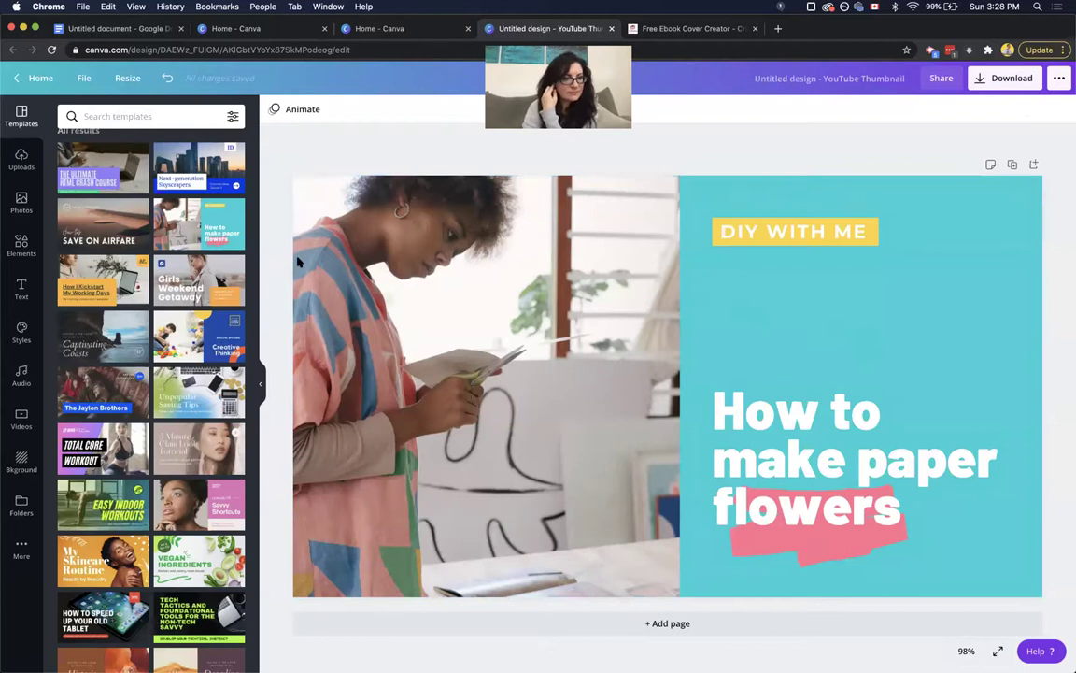
drag(813, 464, 811, 358)
click(770, 459)
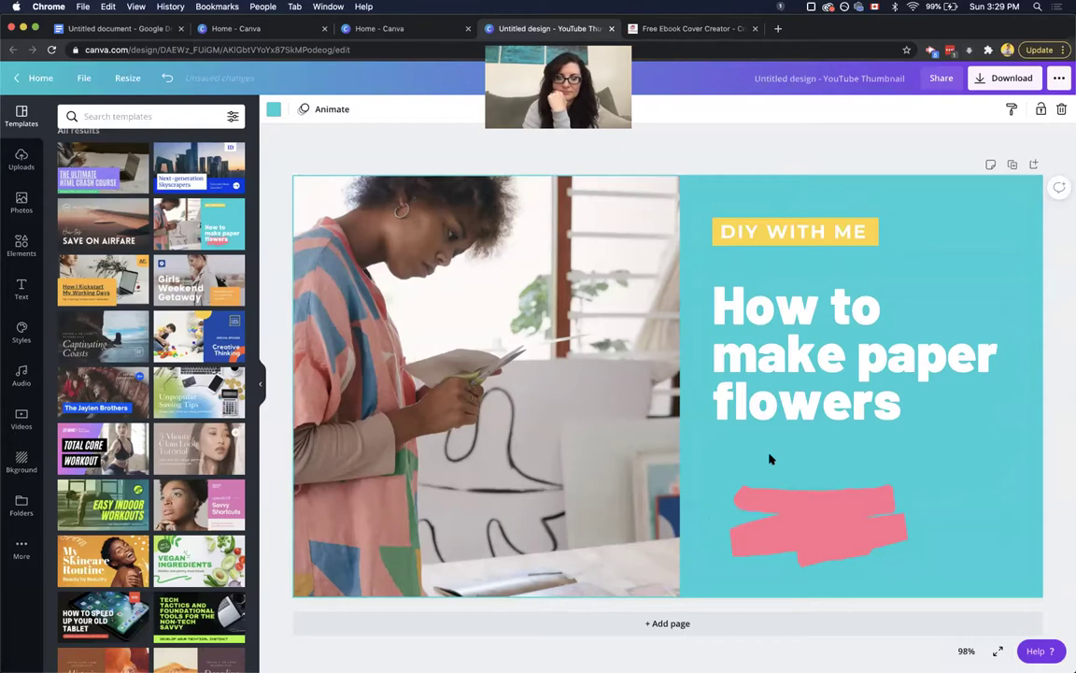
- Look over the thumbnail and briefly enter and leave editing of the DIY WITH ME text
scroll(770, 458, down, 10)
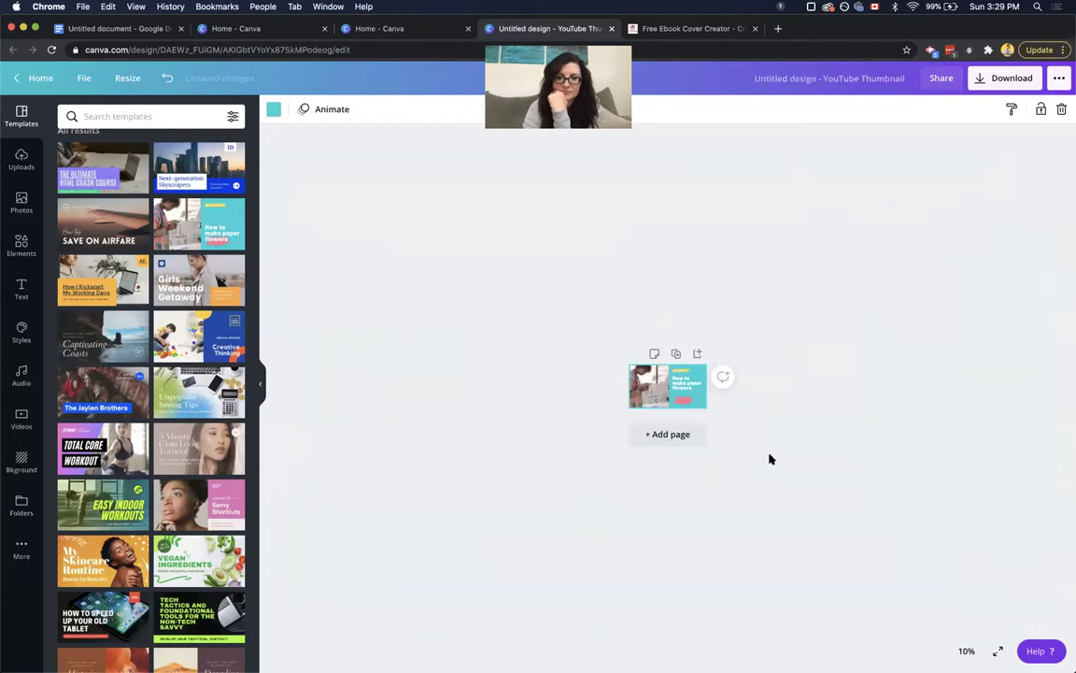
scroll(770, 458, up, 3)
scroll(770, 459, down, 3)
scroll(770, 459, up, 3)
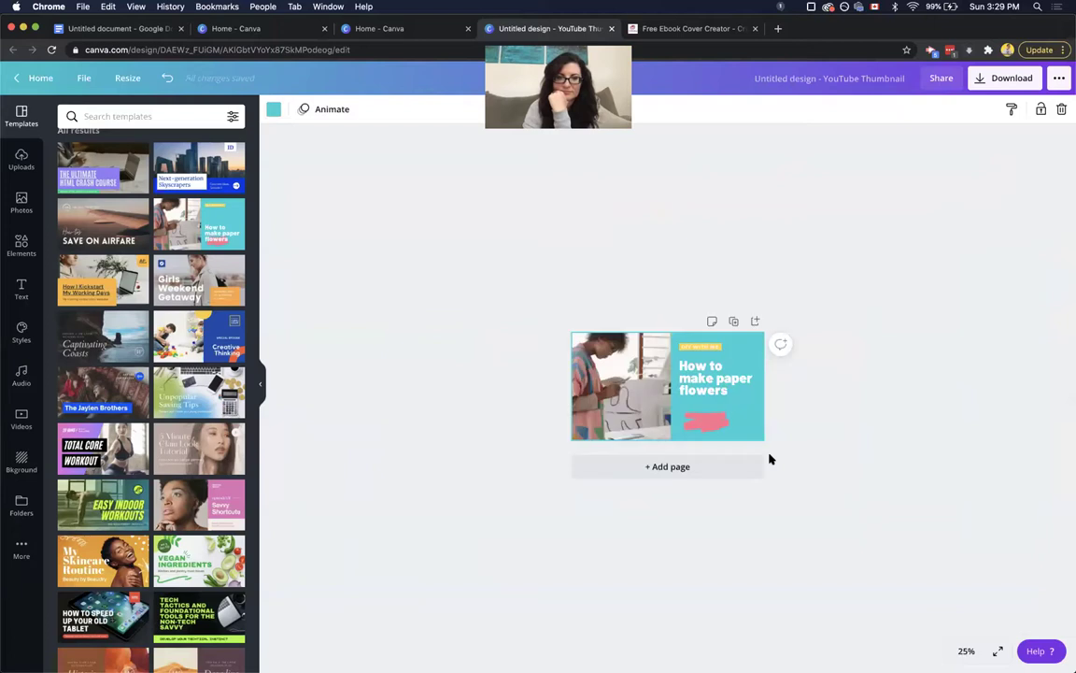
scroll(770, 459, up, 6)
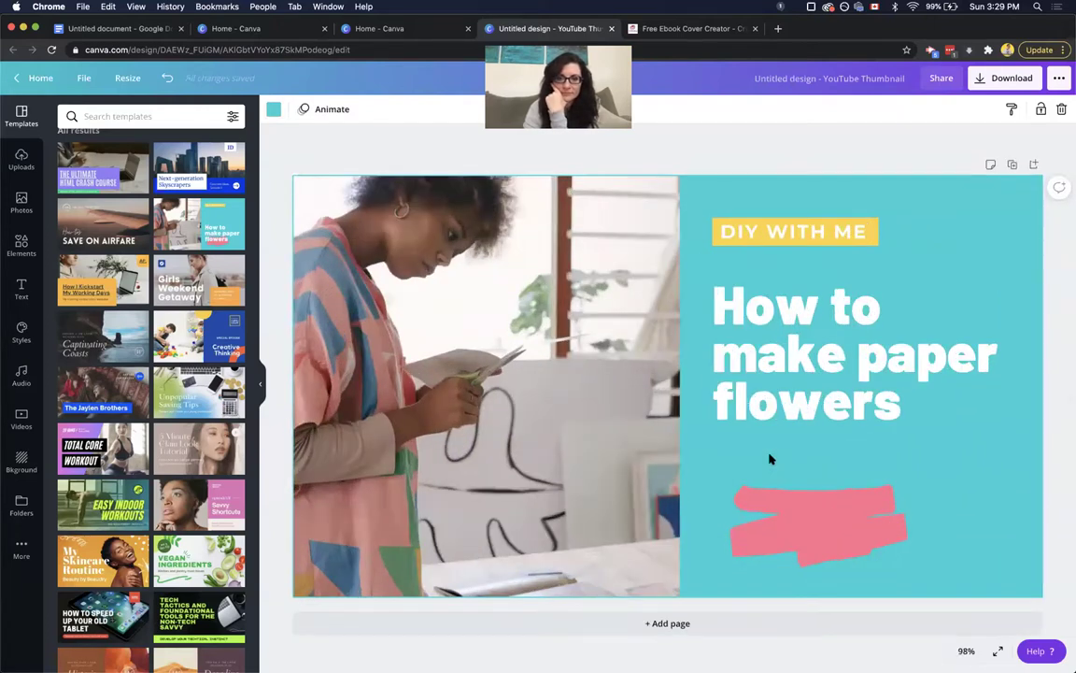
scroll(770, 459, down, 5)
scroll(770, 459, up, 3)
scroll(770, 459, down, 3)
scroll(770, 459, up, 5)
double_click(758, 235)
click(811, 216)
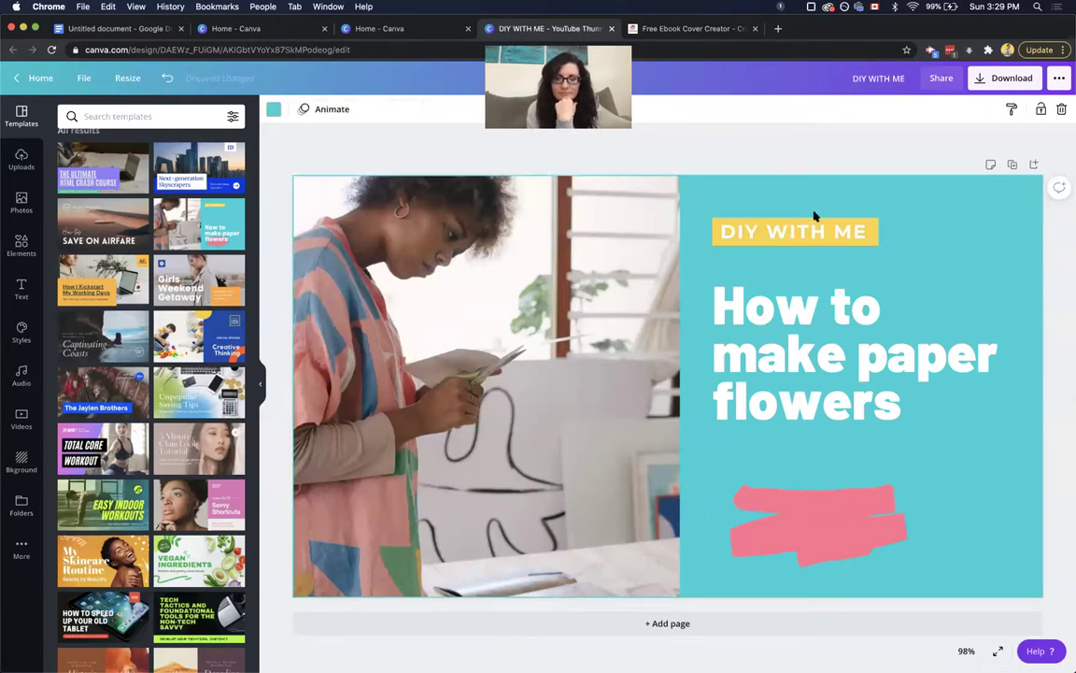
scroll(814, 216, up, 5)
scroll(814, 216, down, 5)
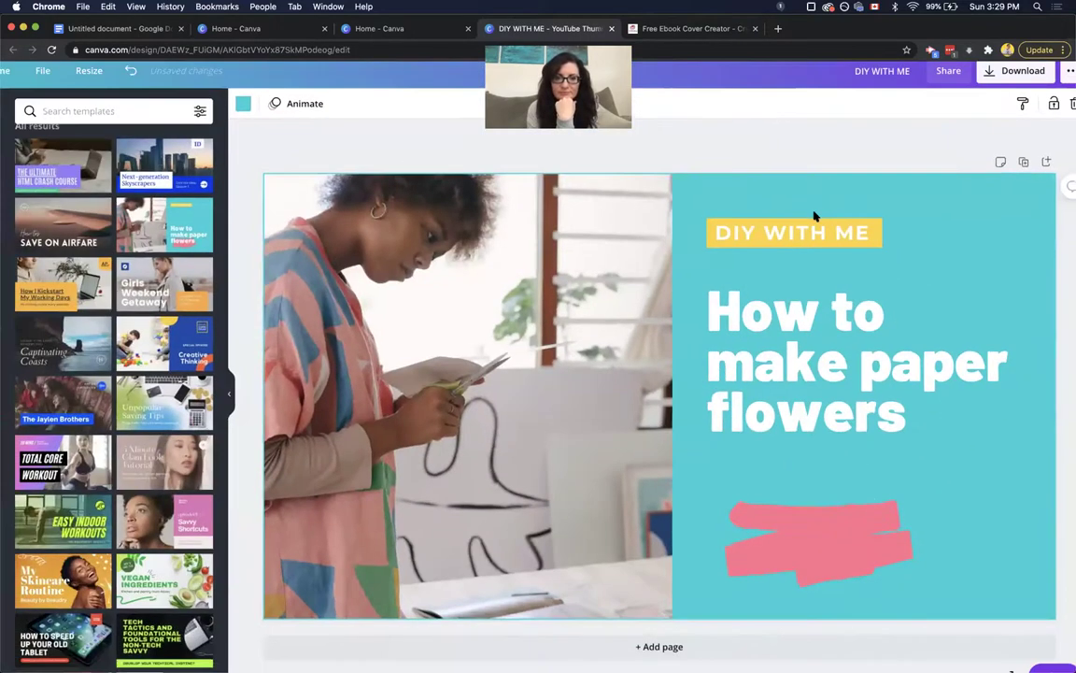
scroll(813, 216, down, 5)
scroll(814, 216, down, 3)
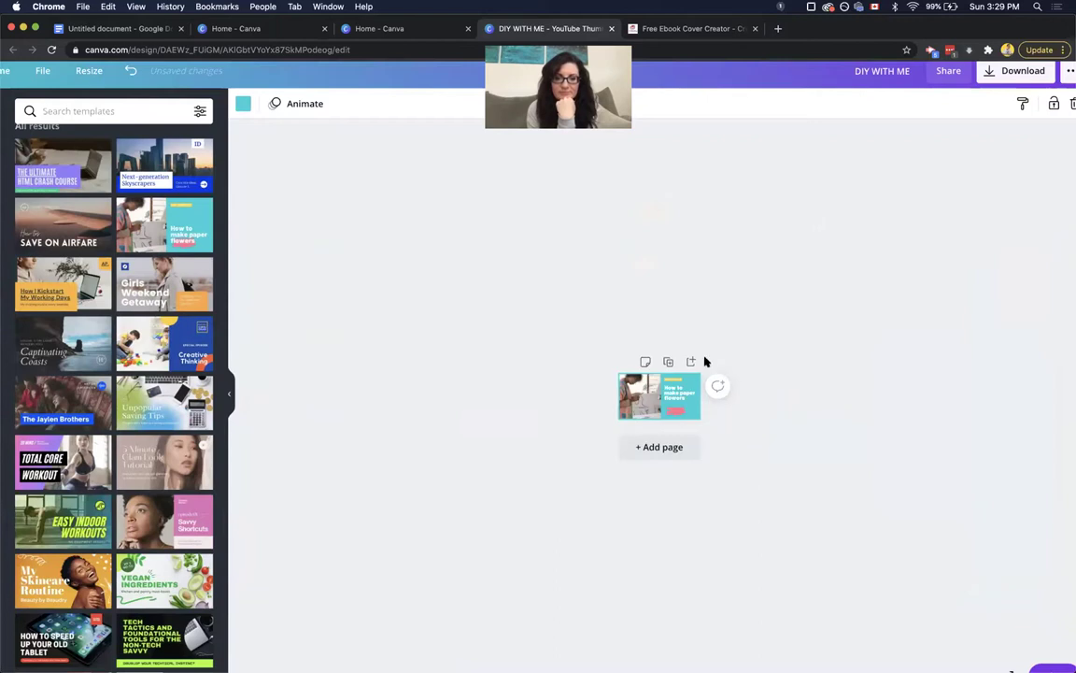
scroll(672, 388, up, 10)
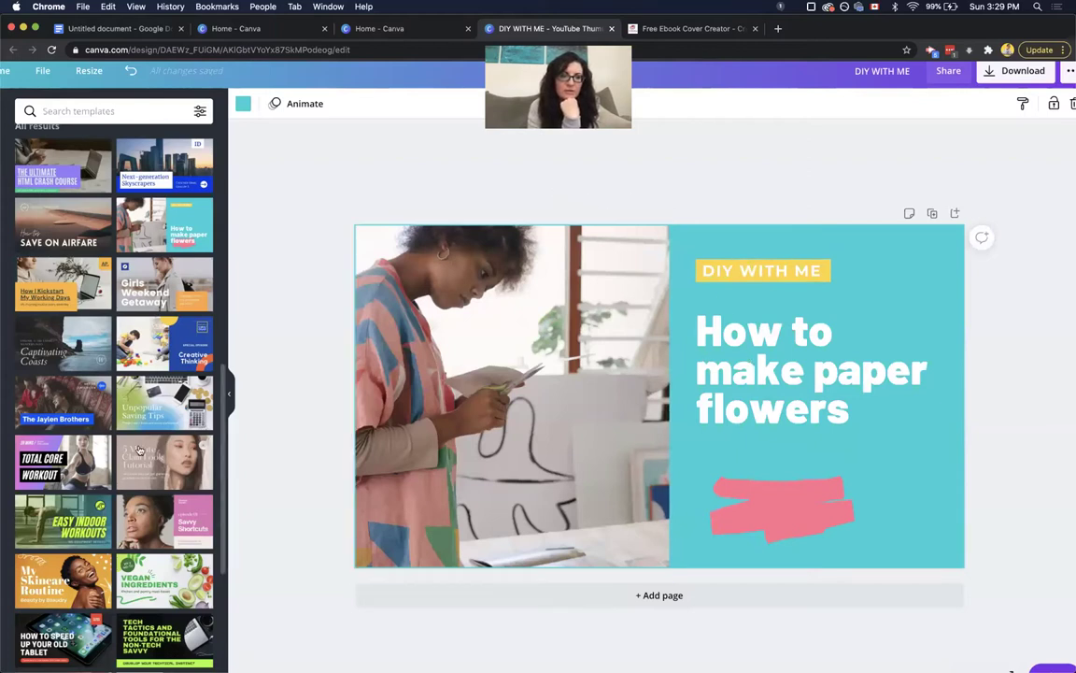
- Apply the Total Core Workout template and undo an accidental move of the gradient shape
click(62, 461)
click(384, 264)
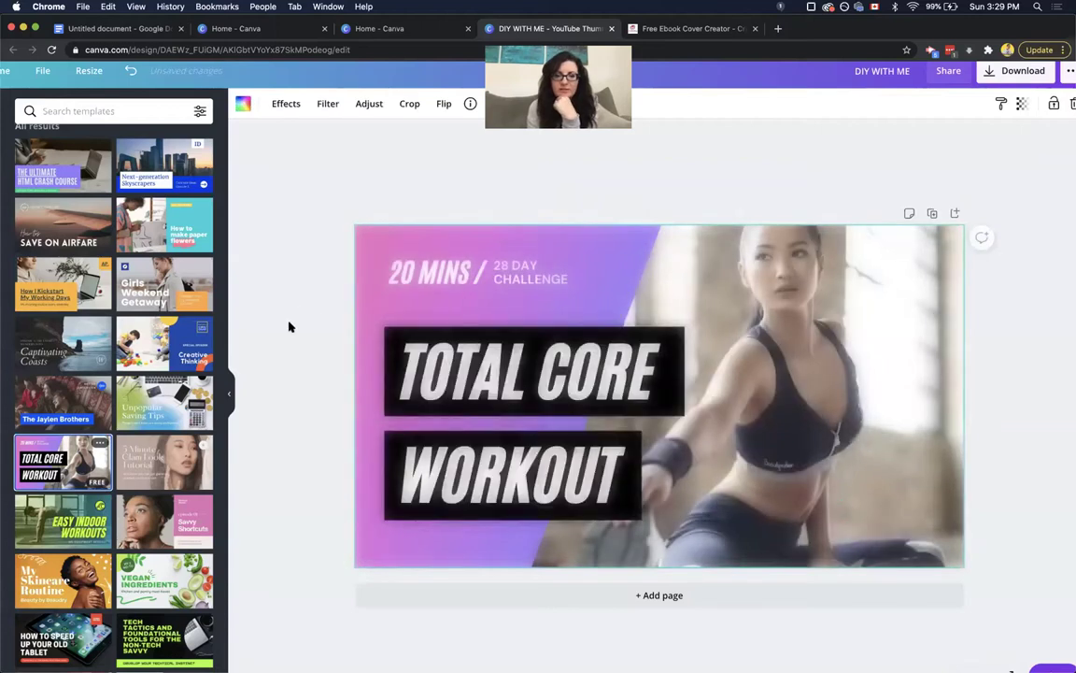
click(399, 241)
key(ctrl+z)
click(528, 268)
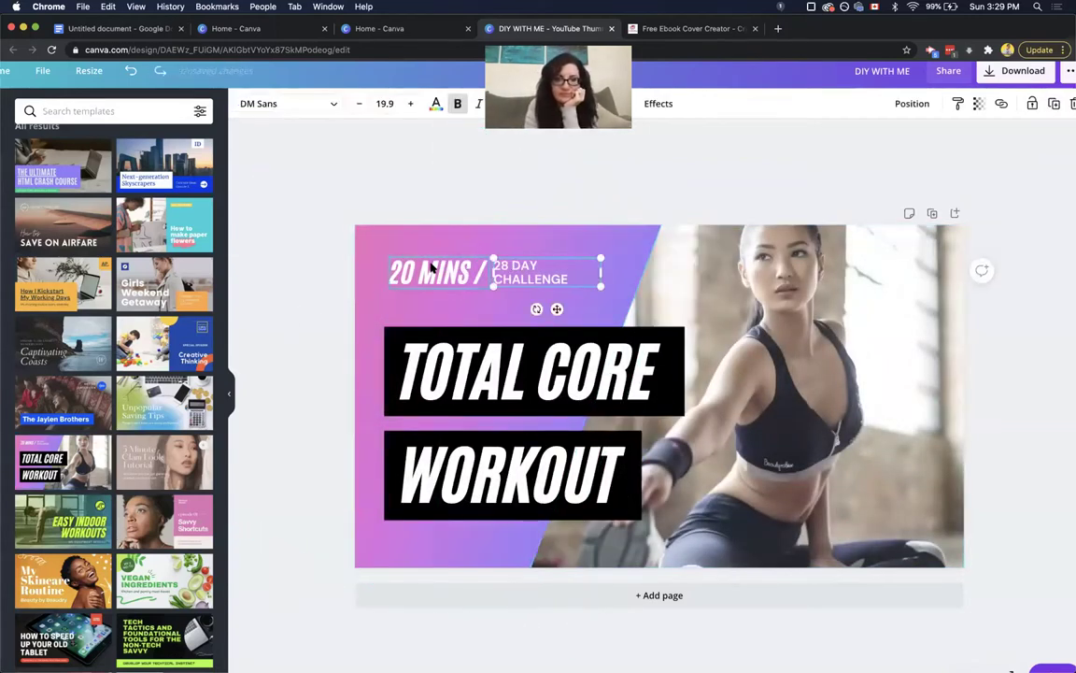
click(385, 311)
key(super+minus)
key(super+minus)
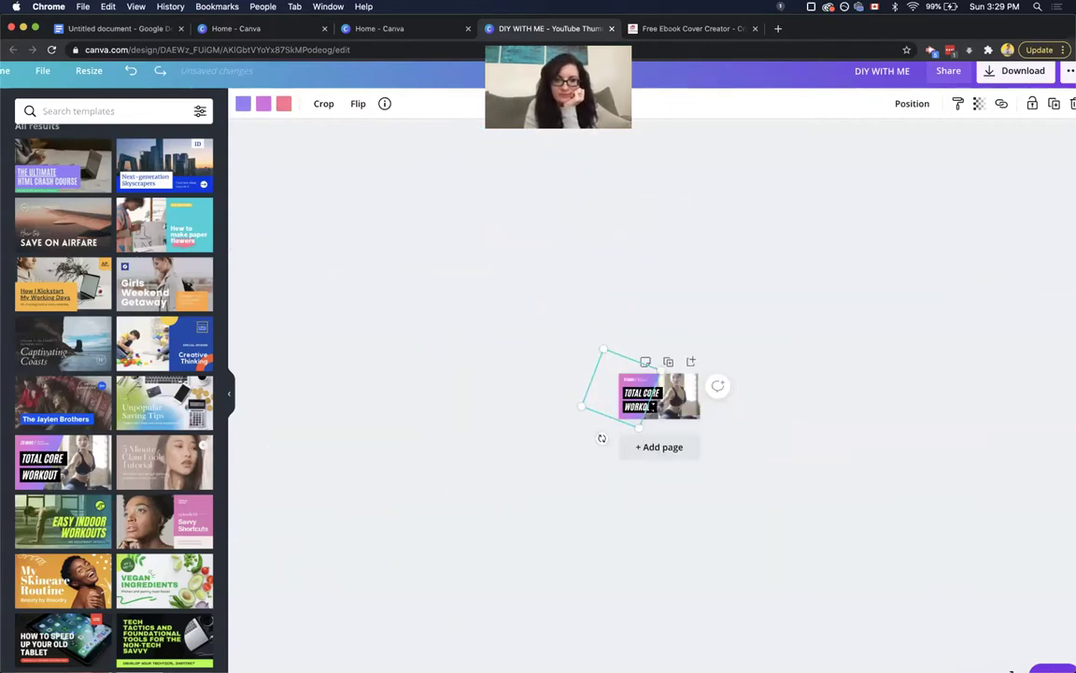
key(super+plus)
key(super+plus)
key(super+plus)
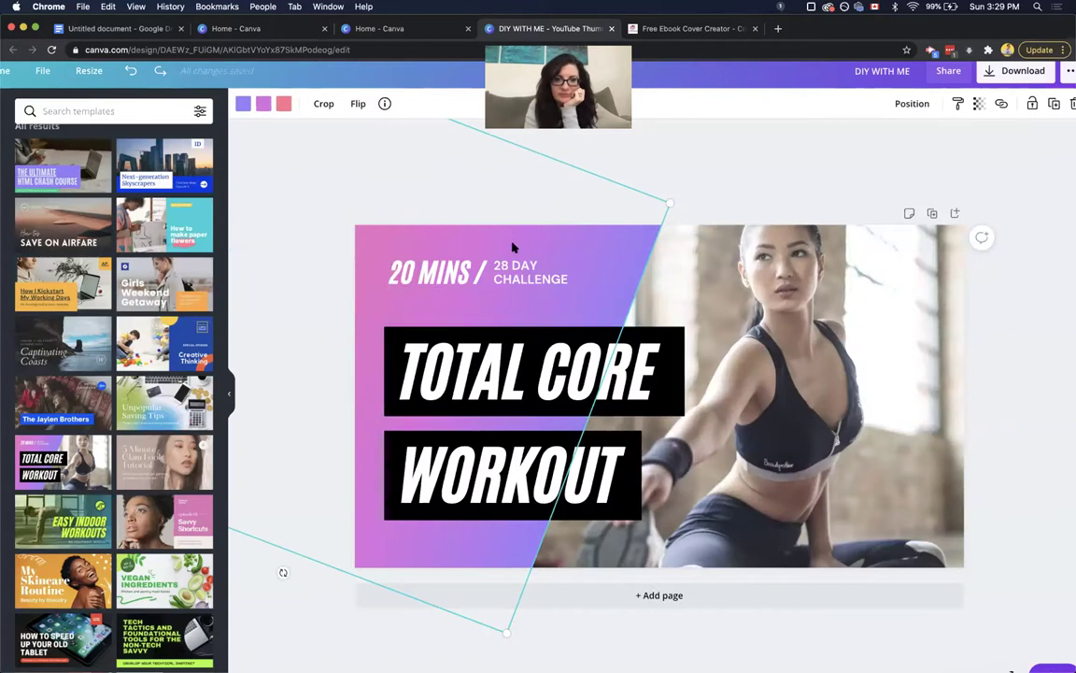
- Enlarge the 28 DAY CHALLENGE and 20 MINS / text boxes and narrow the former to refit
click(521, 272)
drag(622, 250, 785, 207)
drag(566, 254, 563, 269)
click(431, 272)
drag(384, 290, 361, 299)
click(610, 271)
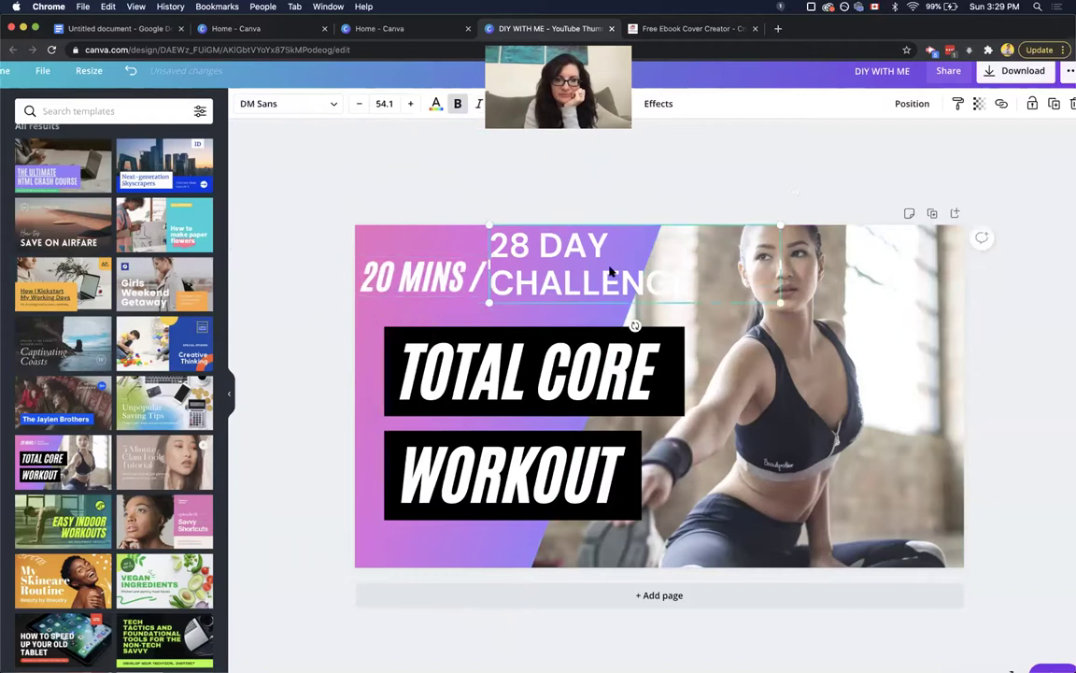
drag(781, 295, 718, 298)
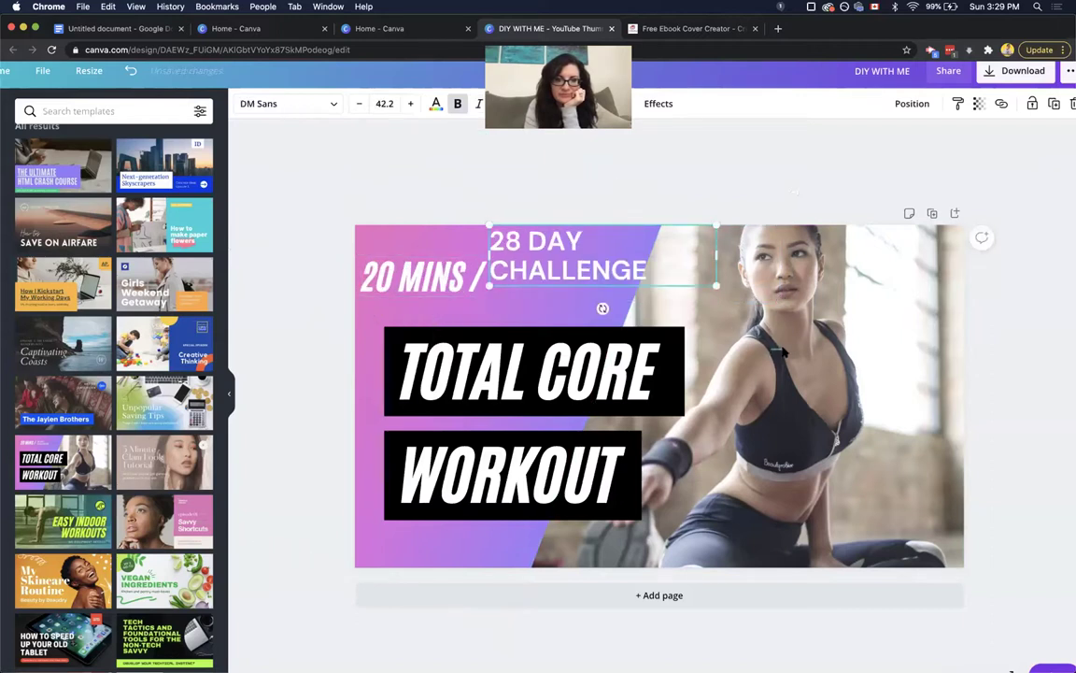
- Shift the workout photo slightly right within its frame
click(782, 352)
double_click(795, 363)
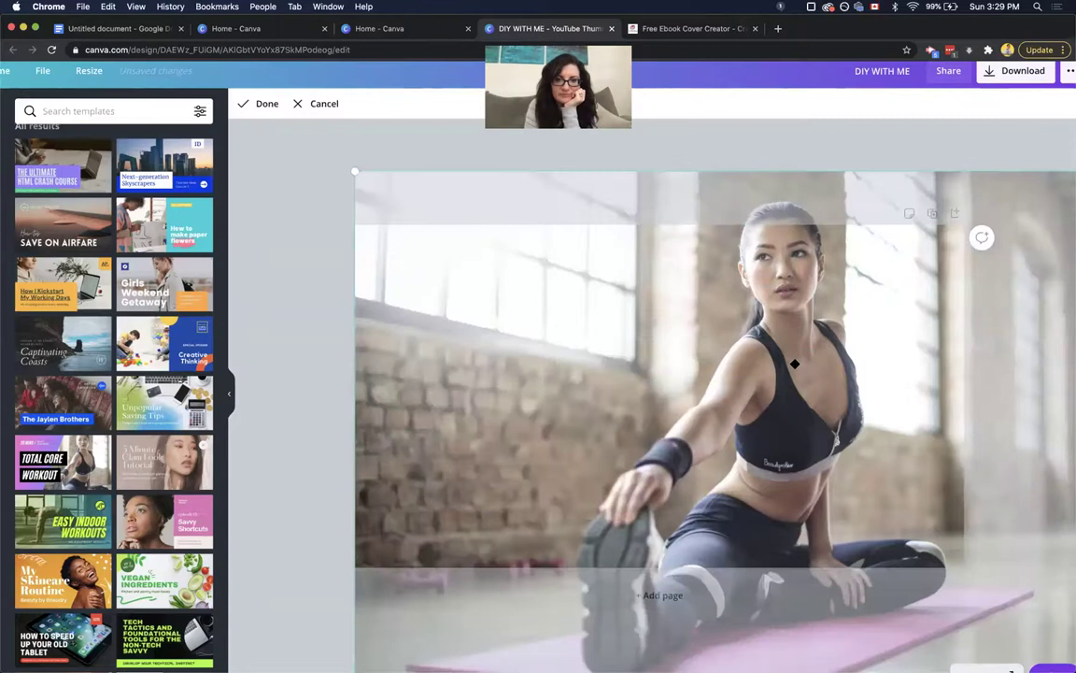
drag(794, 362, 811, 360)
key(Return)
- Align 20 MINS / beside 28 DAY CHALLENGE and shrink 20 MINS / slightly
click(593, 281)
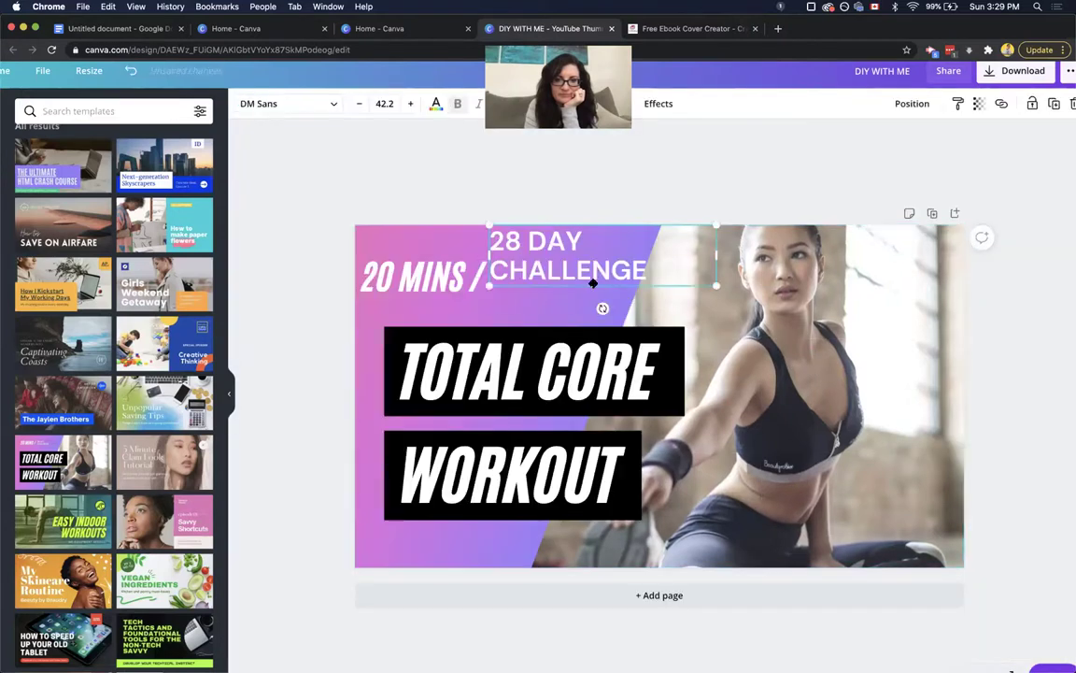
drag(592, 283, 592, 305)
drag(421, 277, 414, 277)
click(526, 277)
drag(526, 277, 521, 253)
mouse_move(425, 280)
mouse_down()
mouse_move(422, 260)
mouse_move(428, 268)
mouse_up()
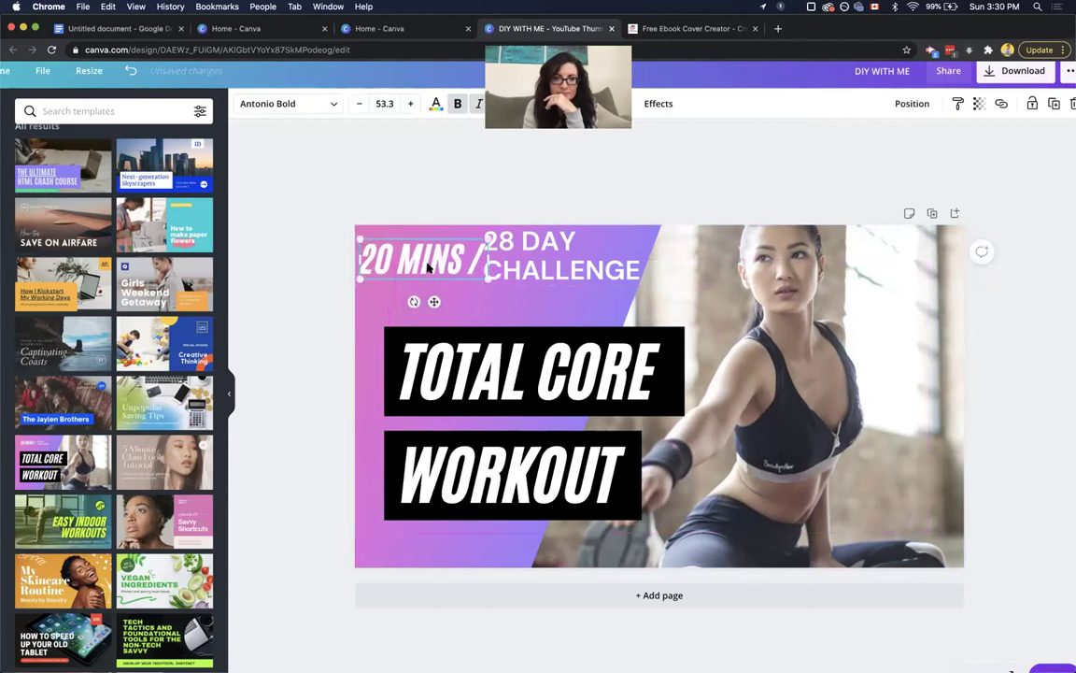
drag(484, 240, 476, 246)
click(436, 309)
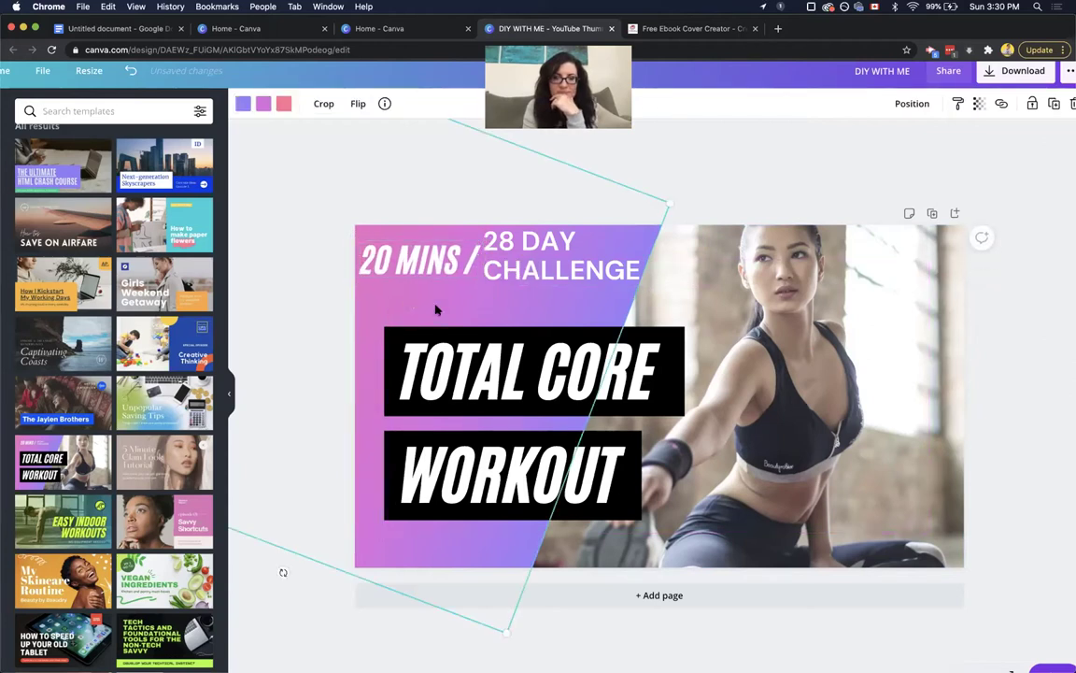
key(super+minus)
key(super+minus)
key(super+minus)
key(super+equal)
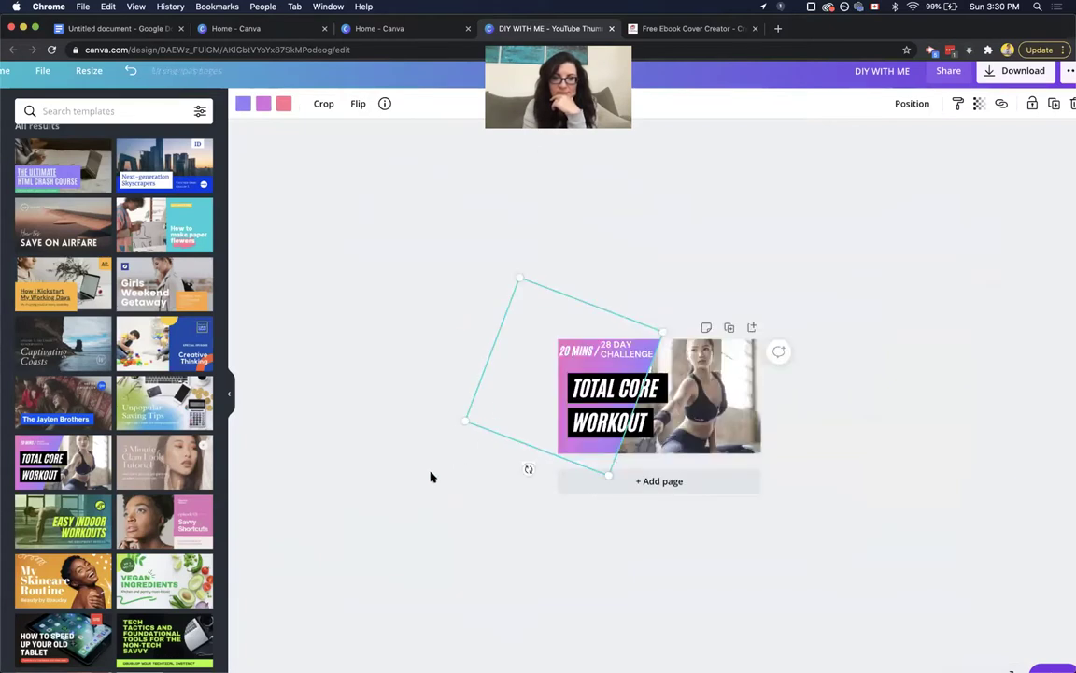
click(440, 471)
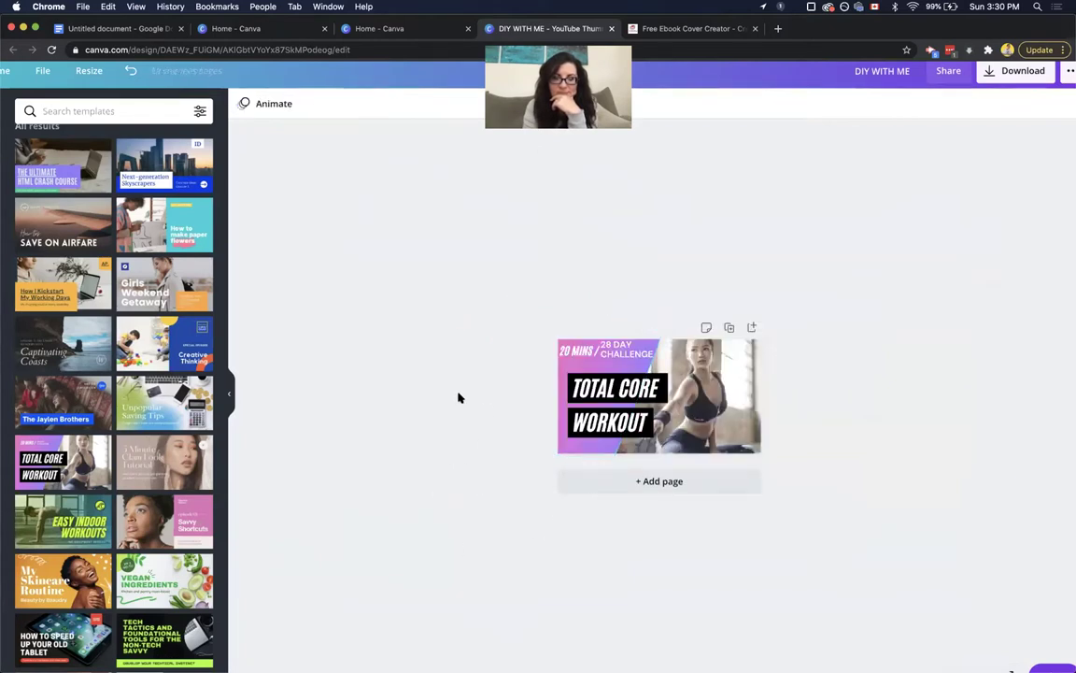
click(718, 400)
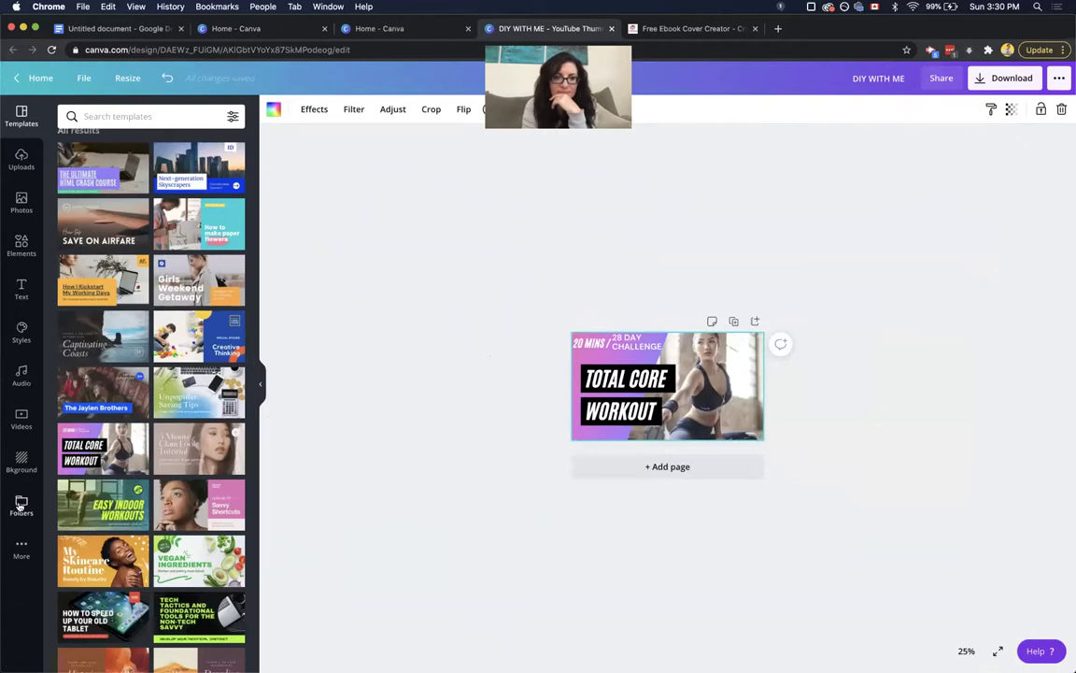
- Open the Folders list and the folder of portrait photos
scroll(19, 504, up, 5)
scroll(36, 535, down, 2)
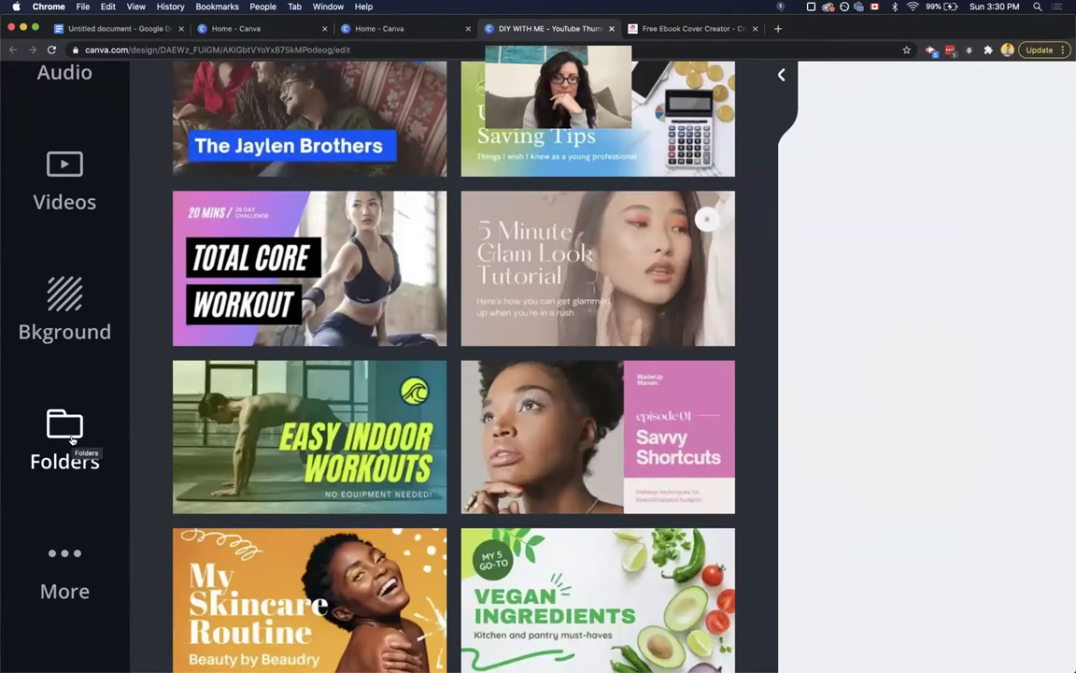
click(71, 438)
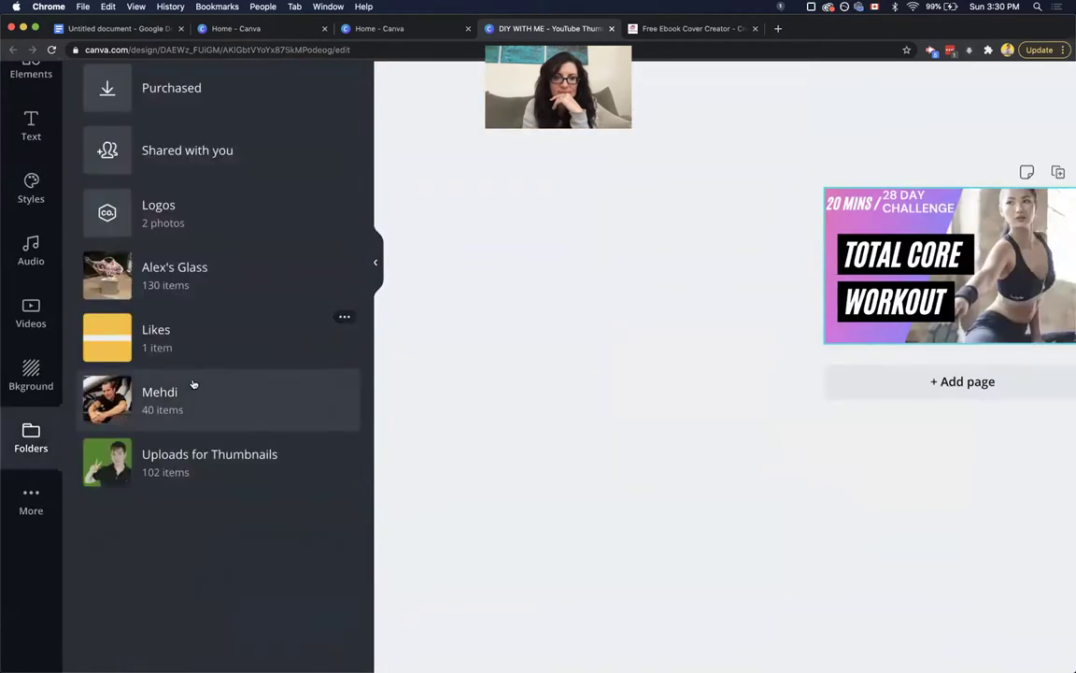
click(196, 388)
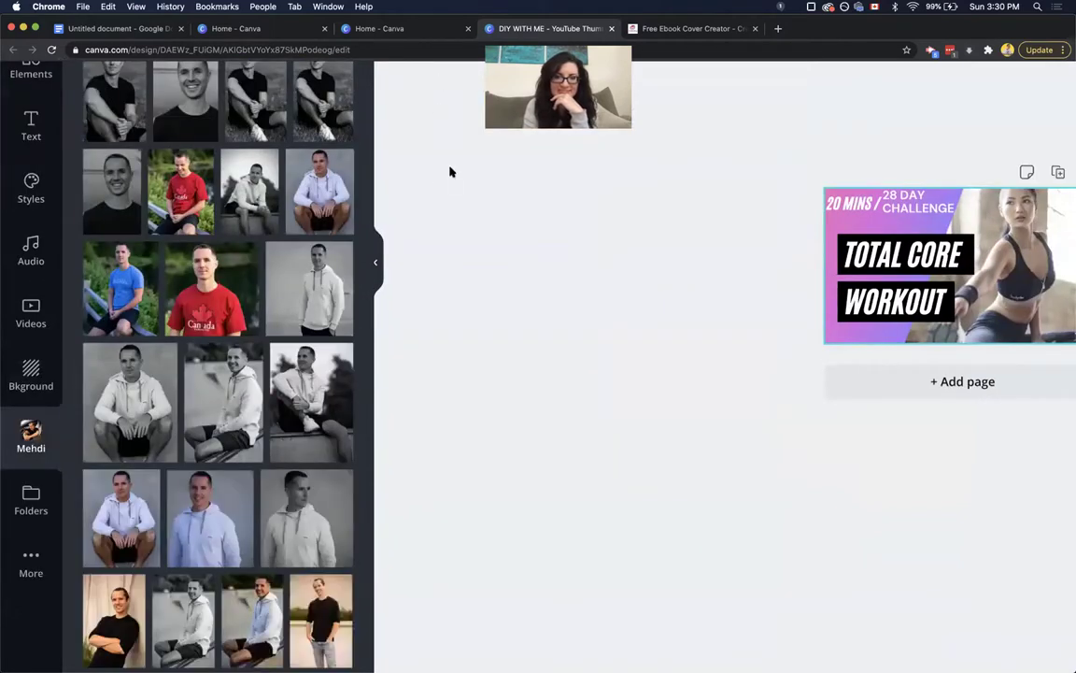
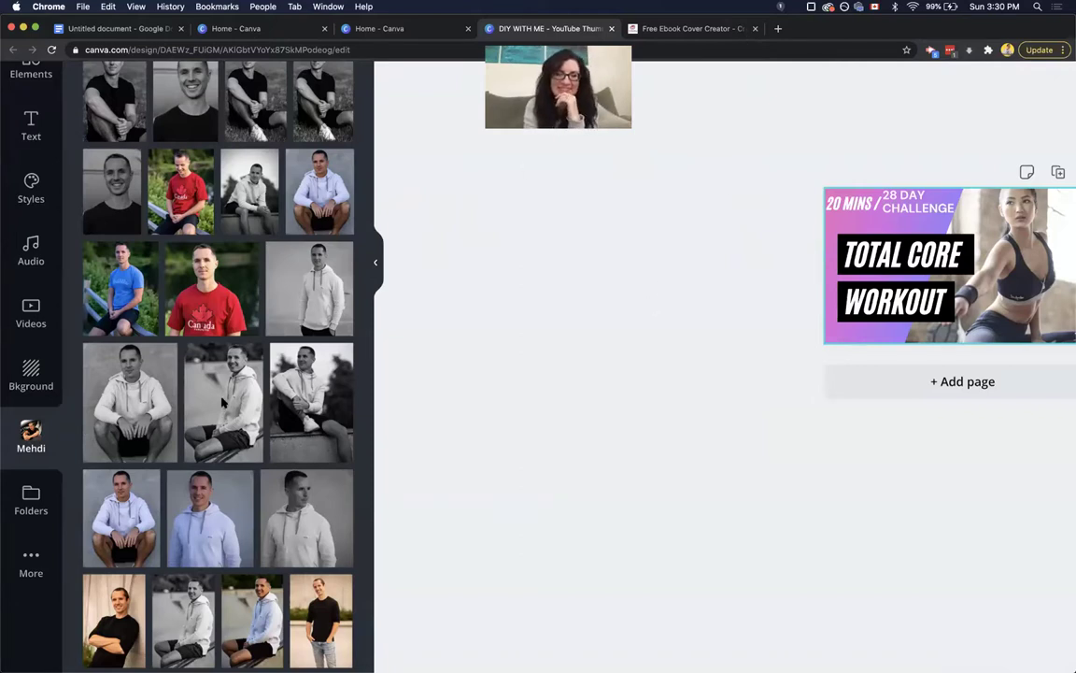
- Add the red Canada photo to the thumbnail and enlarge it over the right side
drag(203, 288, 998, 246)
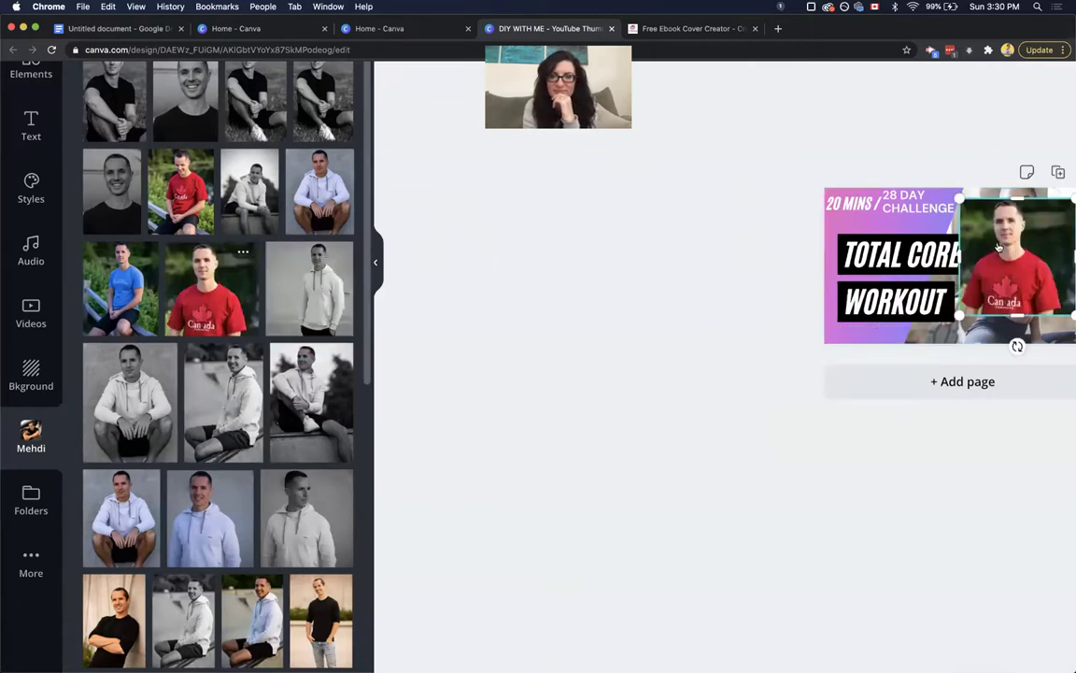
click(807, 373)
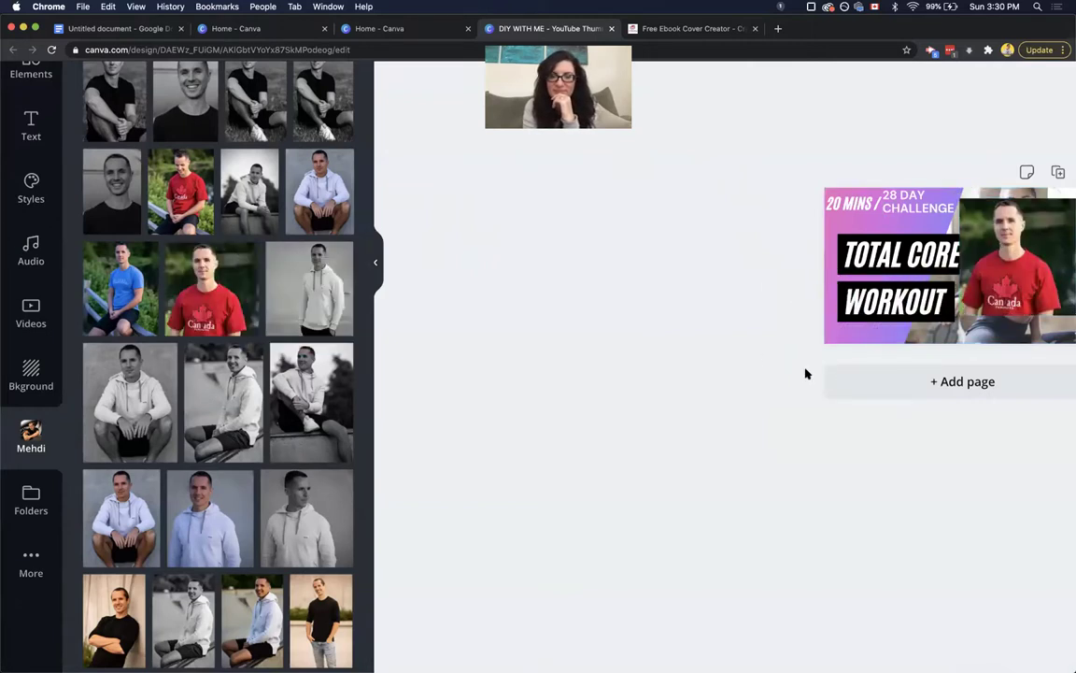
scroll(807, 373, right, 4)
scroll(710, 411, right, 1)
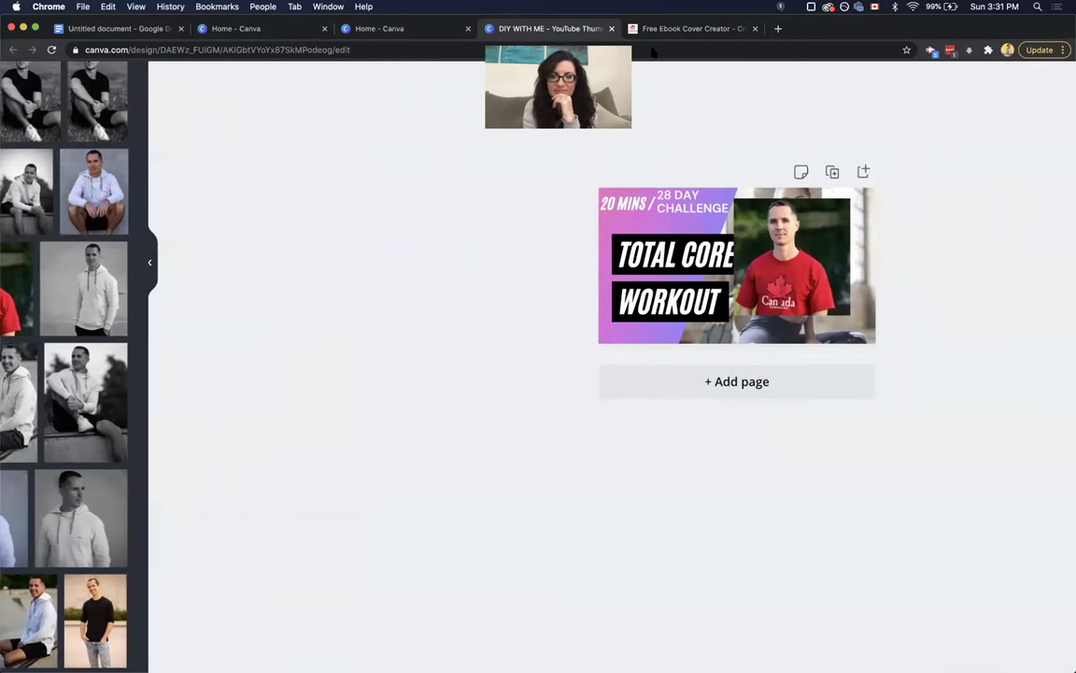
click(790, 281)
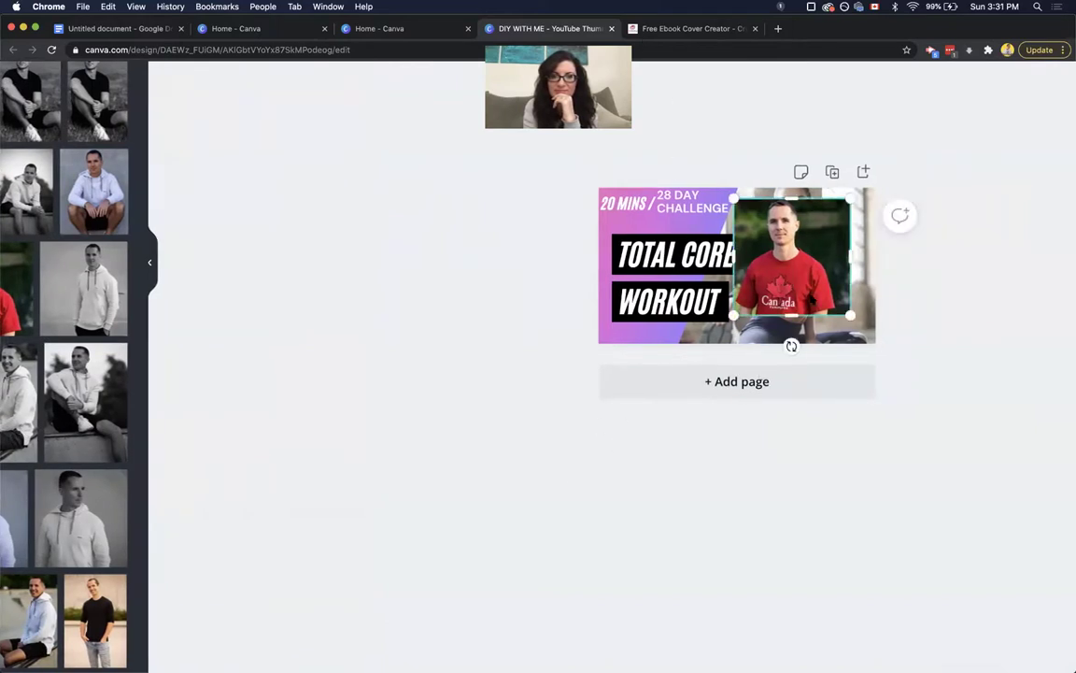
drag(851, 315, 884, 342)
drag(734, 198, 722, 183)
click(794, 355)
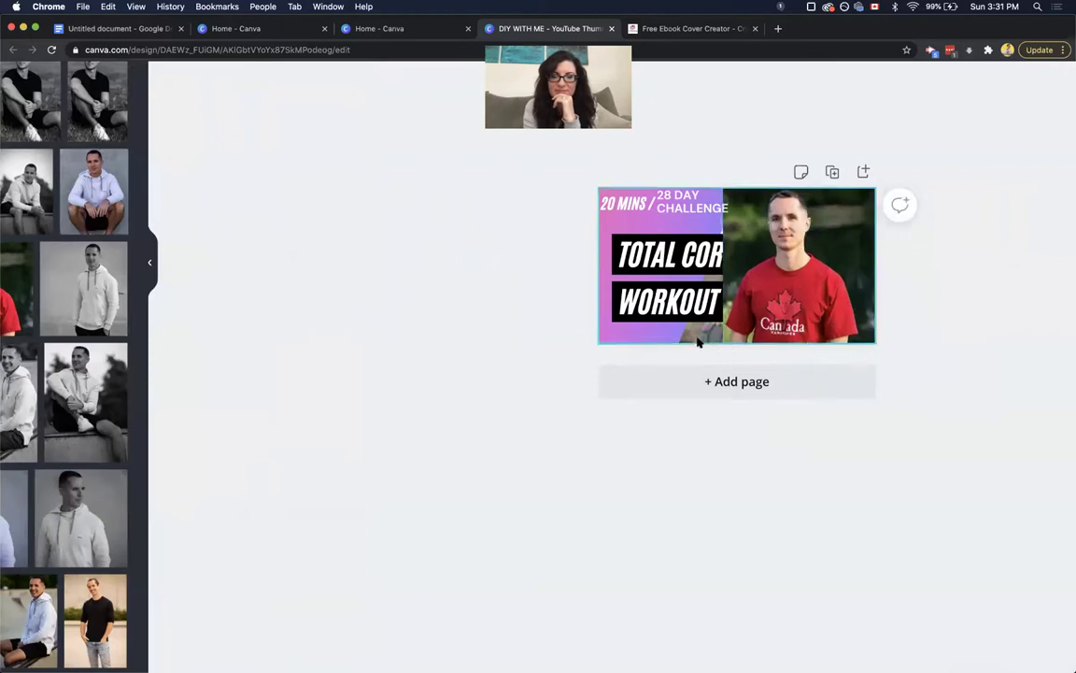
click(697, 342)
drag(725, 340, 674, 390)
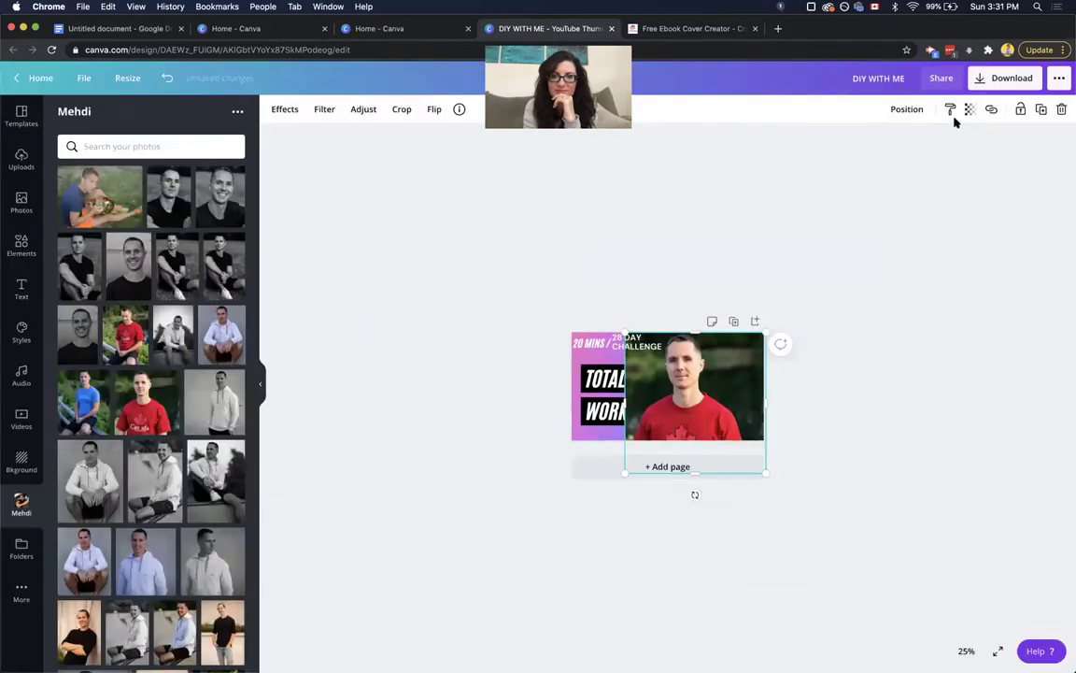
- Send the Canada photo behind the title text and reposition it to fit the thumbnail
click(906, 109)
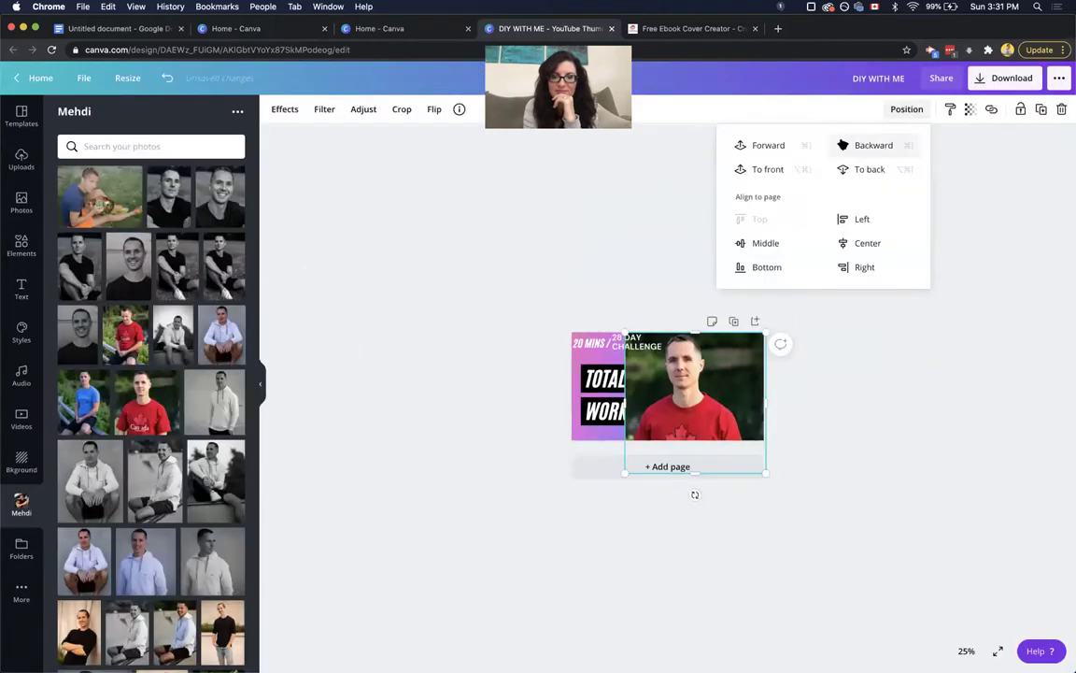
click(868, 169)
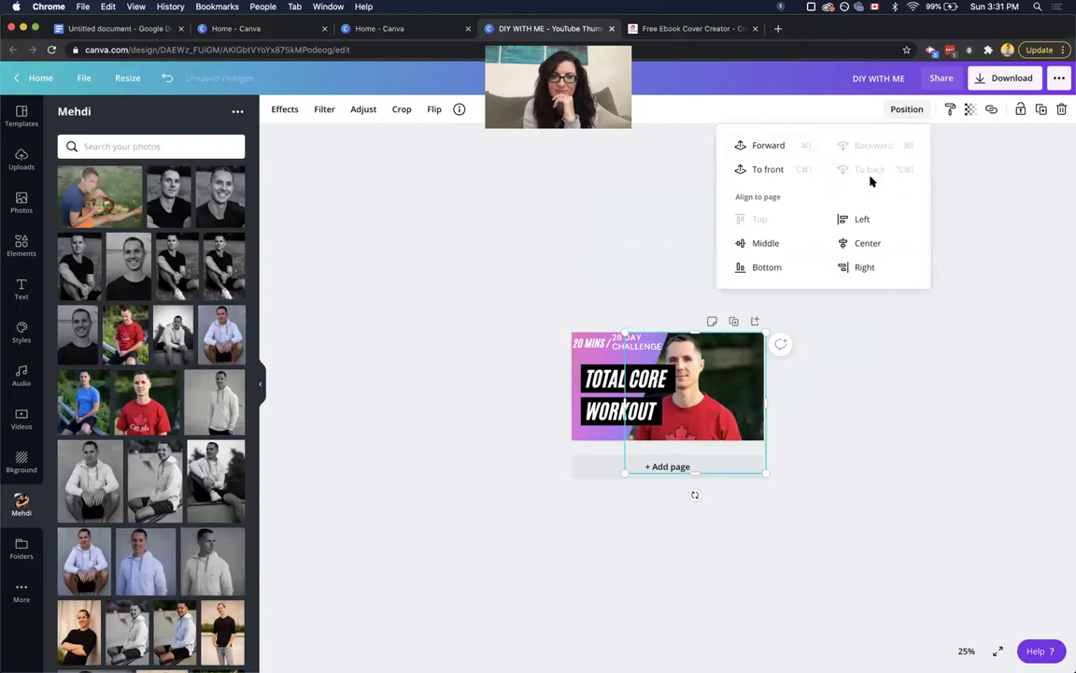
drag(763, 338, 809, 307)
drag(744, 356, 741, 383)
click(710, 551)
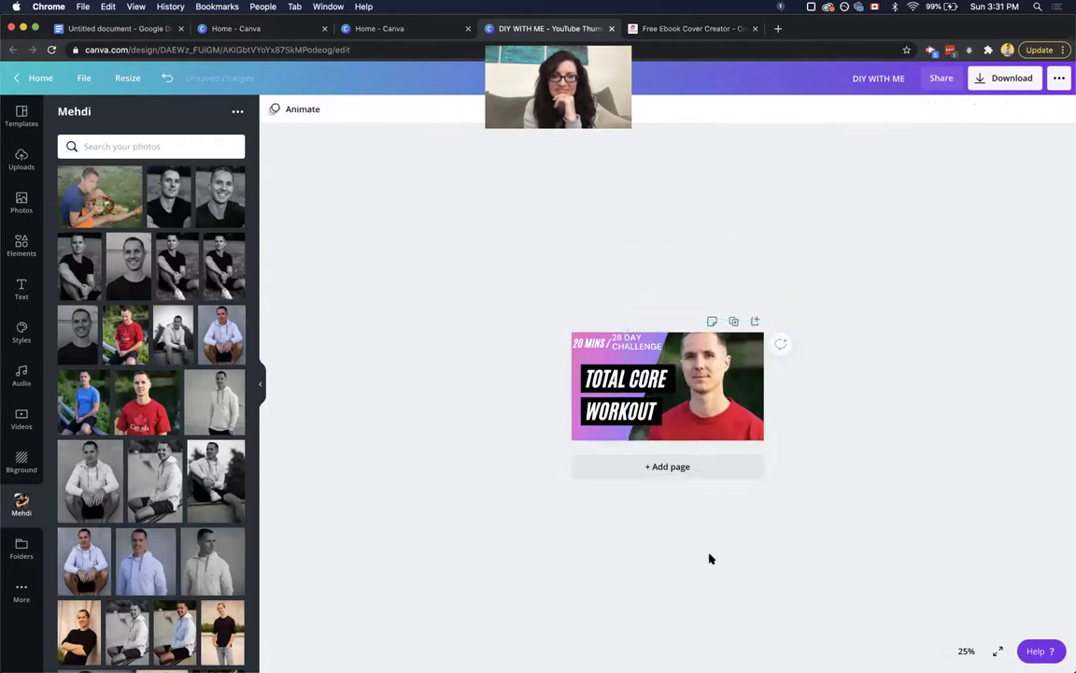
- Shrink the 28 DAY CHALLENGE text to 29.5, then select and delete every element
click(626, 351)
drag(626, 351, 592, 353)
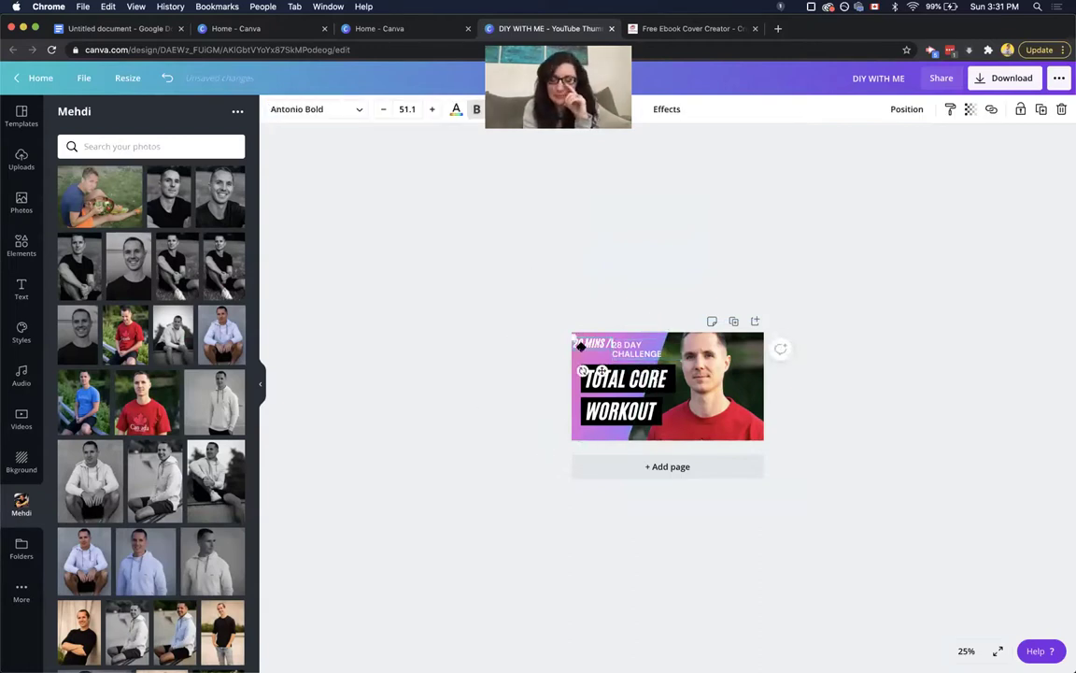
click(505, 358)
click(625, 348)
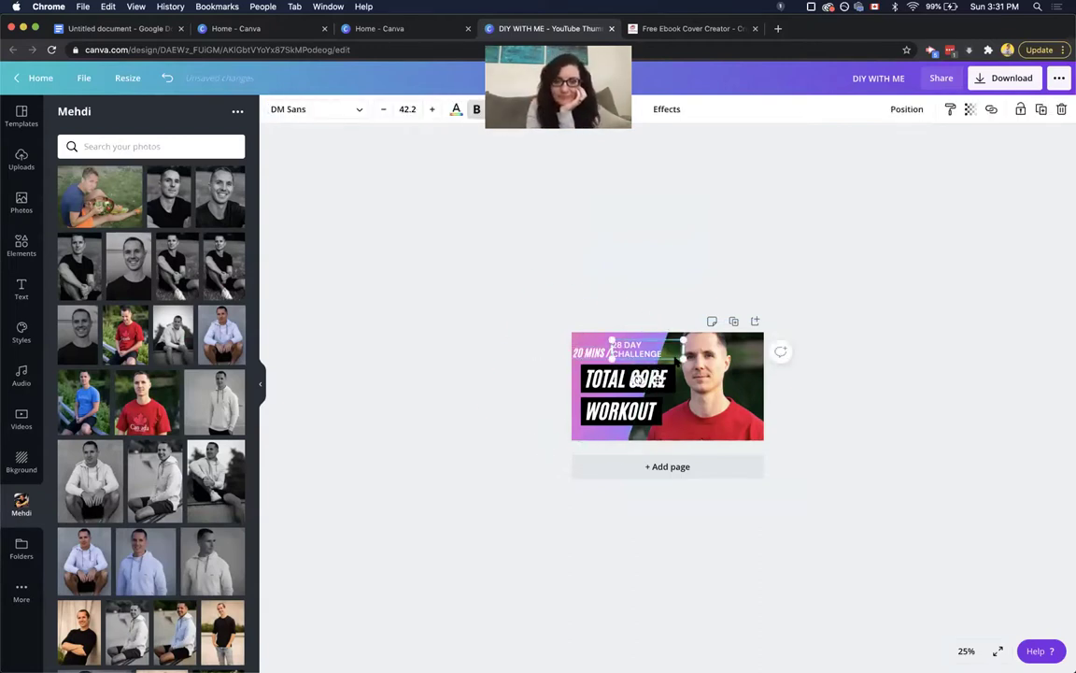
drag(665, 363, 620, 375)
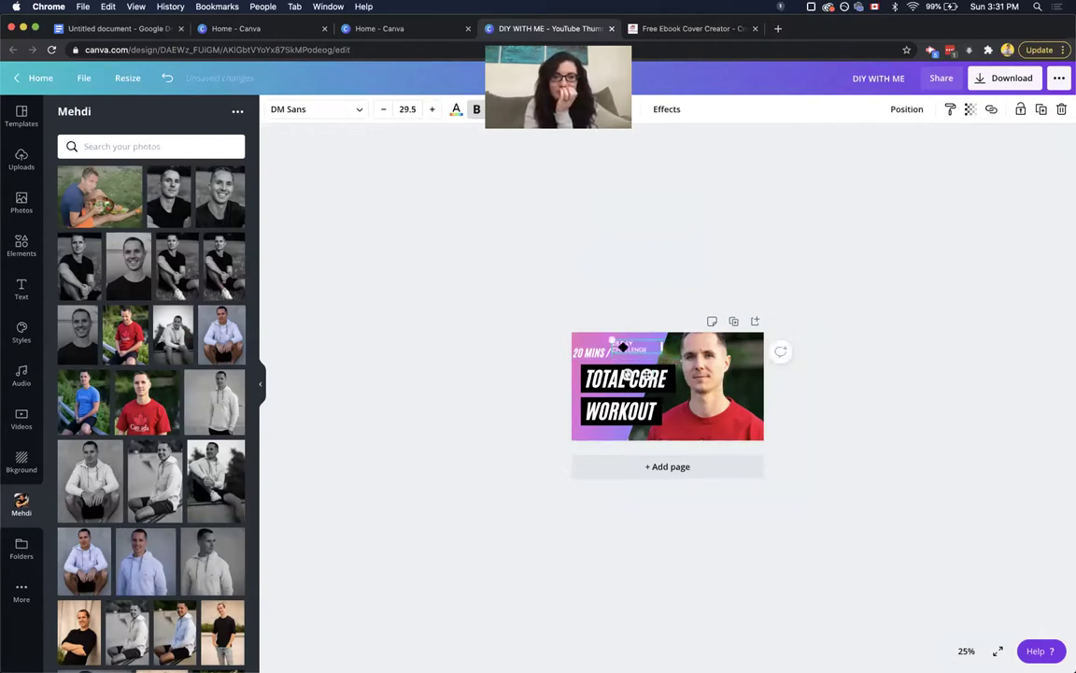
click(549, 372)
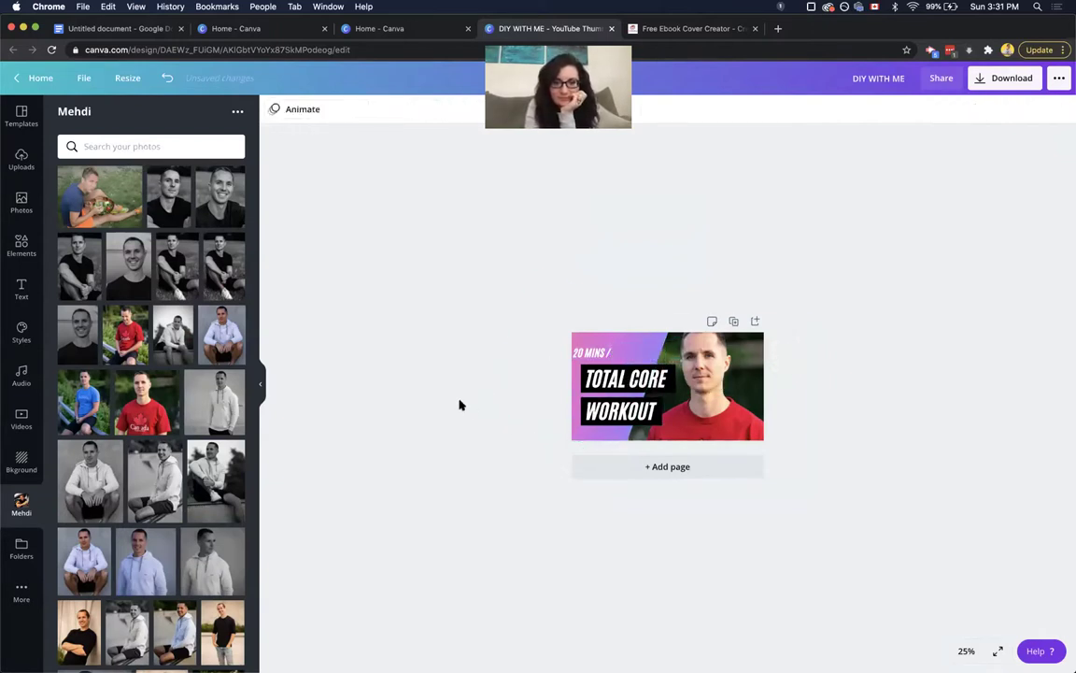
drag(542, 384, 769, 413)
key(Delete)
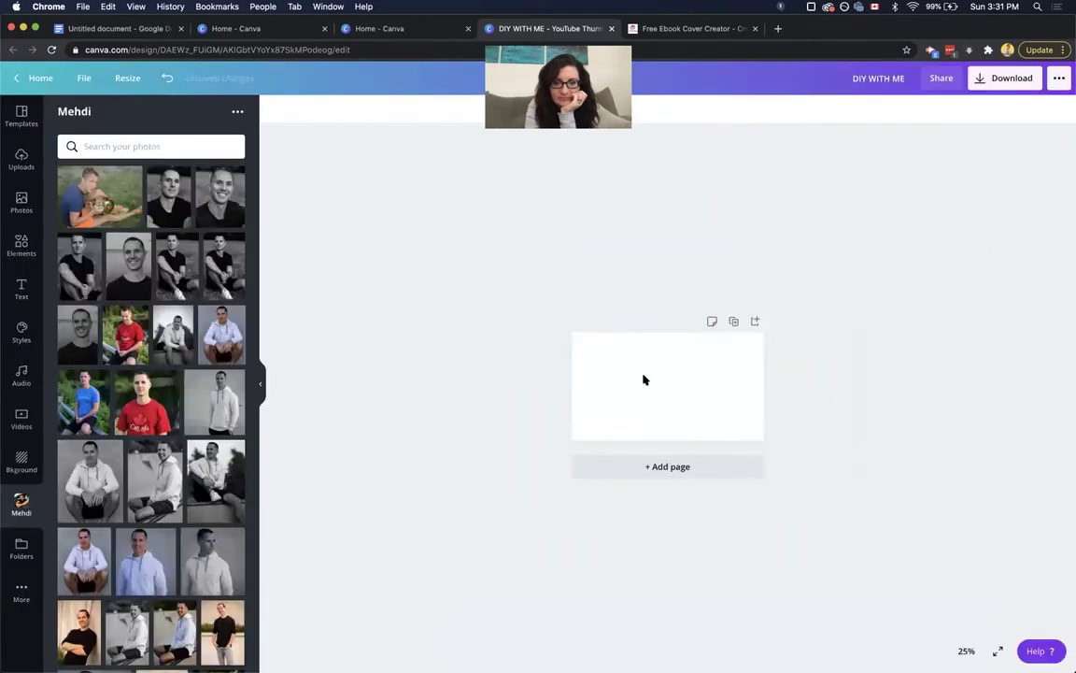
- Add the black-and-white smiling portrait from uploads and stretch it top to bottom on the left half
key(super+equal)
key(super+equal)
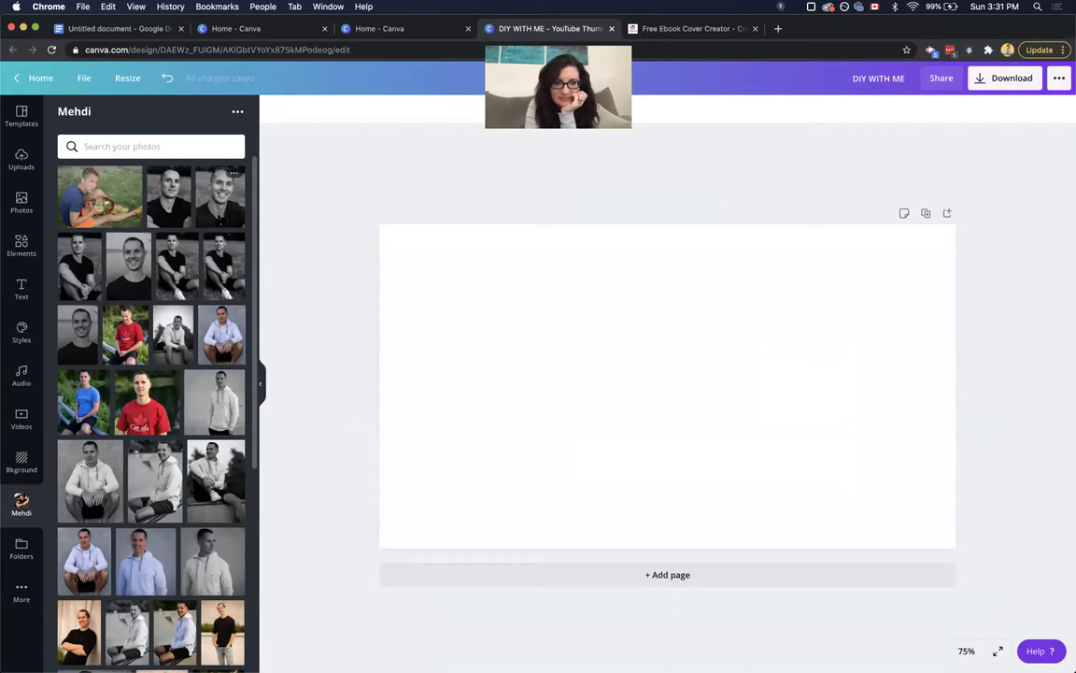
click(221, 217)
drag(610, 349, 425, 308)
drag(584, 480, 654, 544)
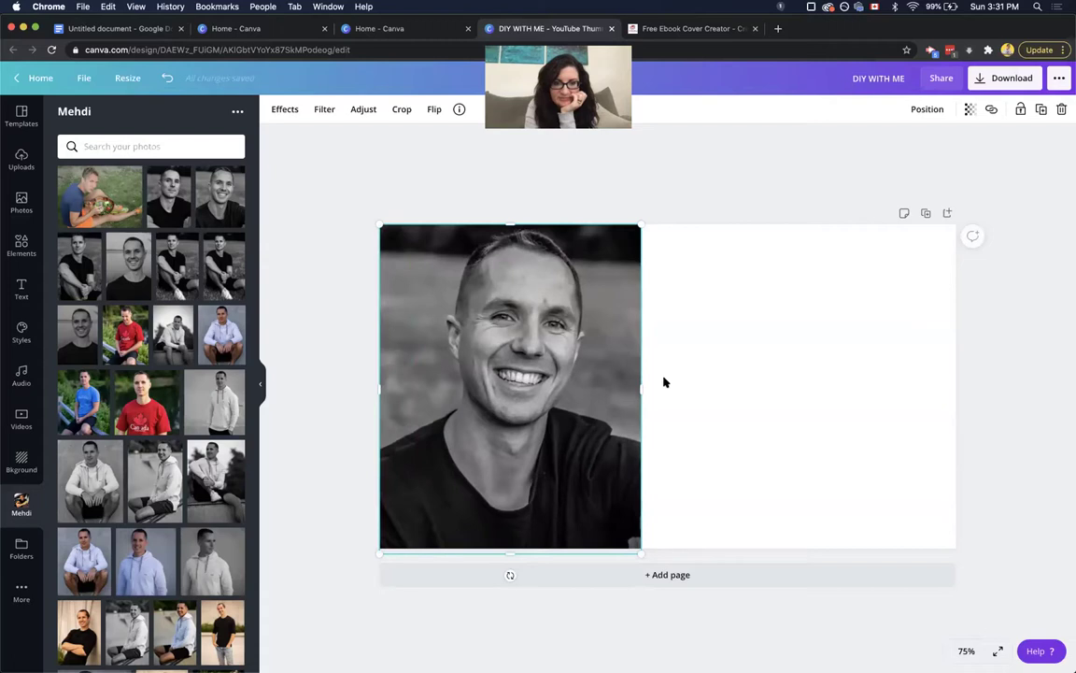
- Cut the portrait out from its background with Background Remover
click(287, 110)
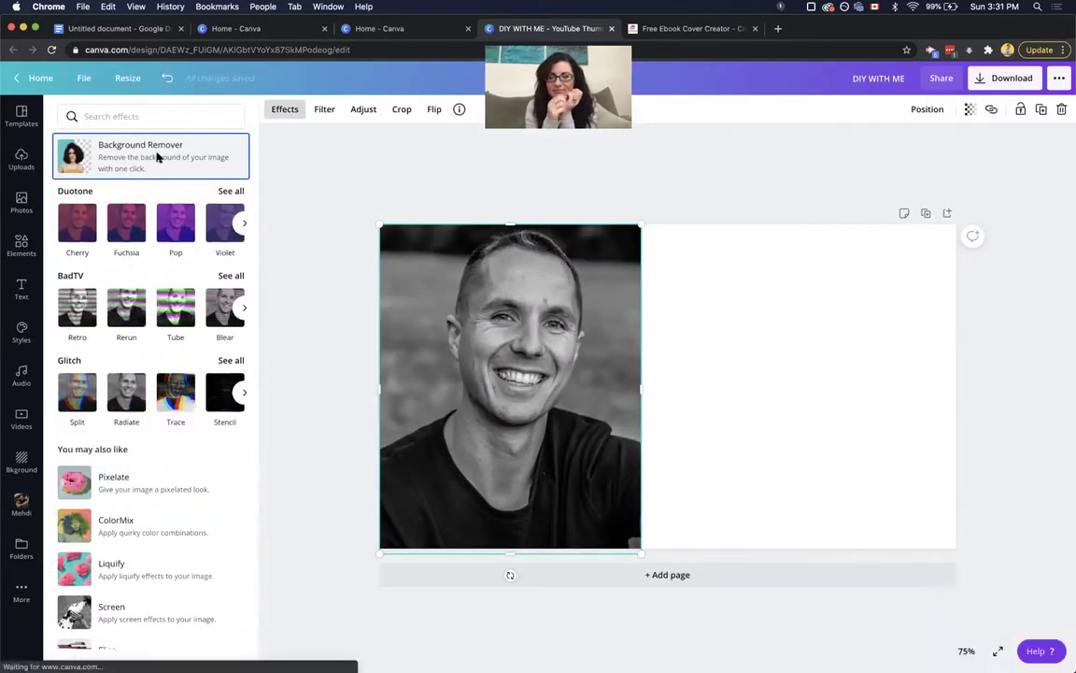
click(158, 159)
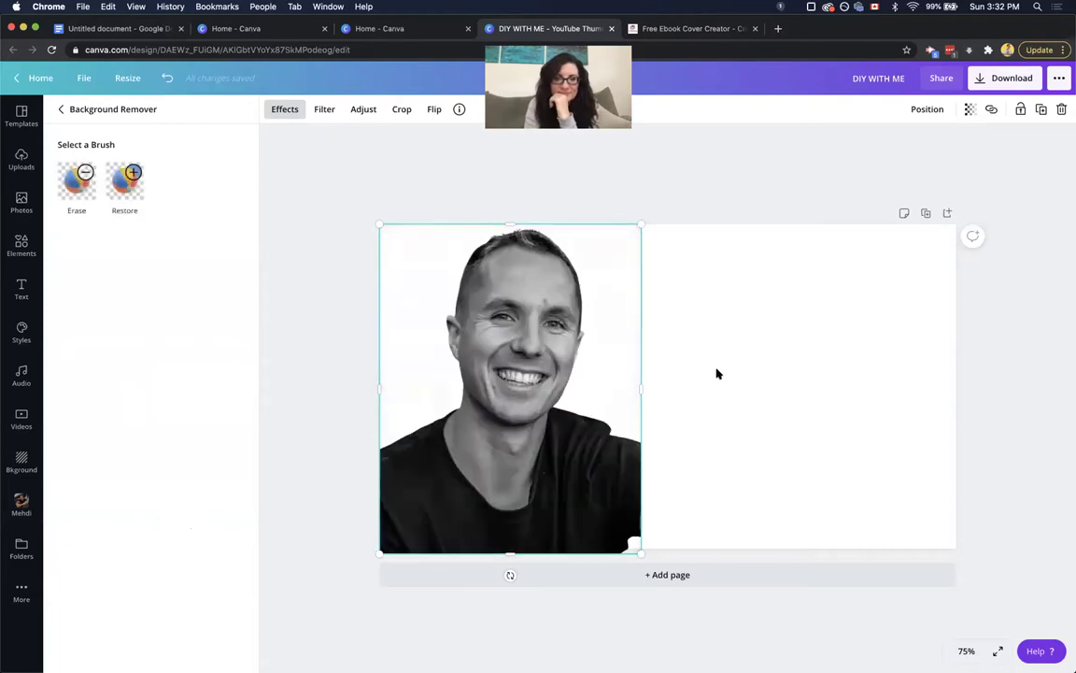
key(Escape)
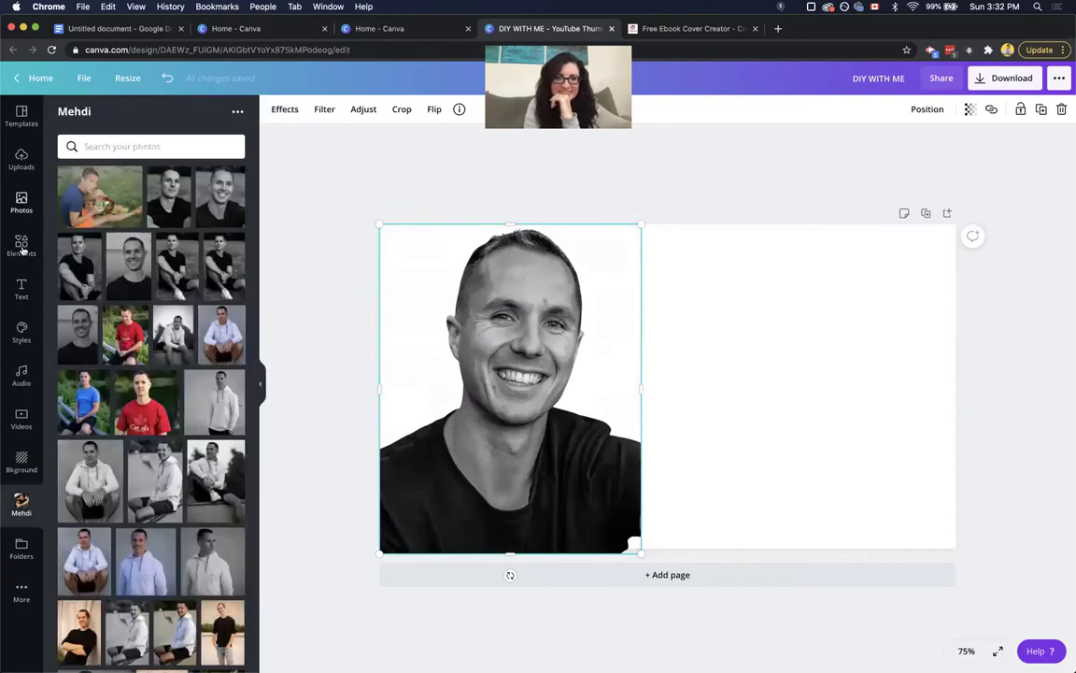
- Apply the pink gradient as the page background
click(21, 457)
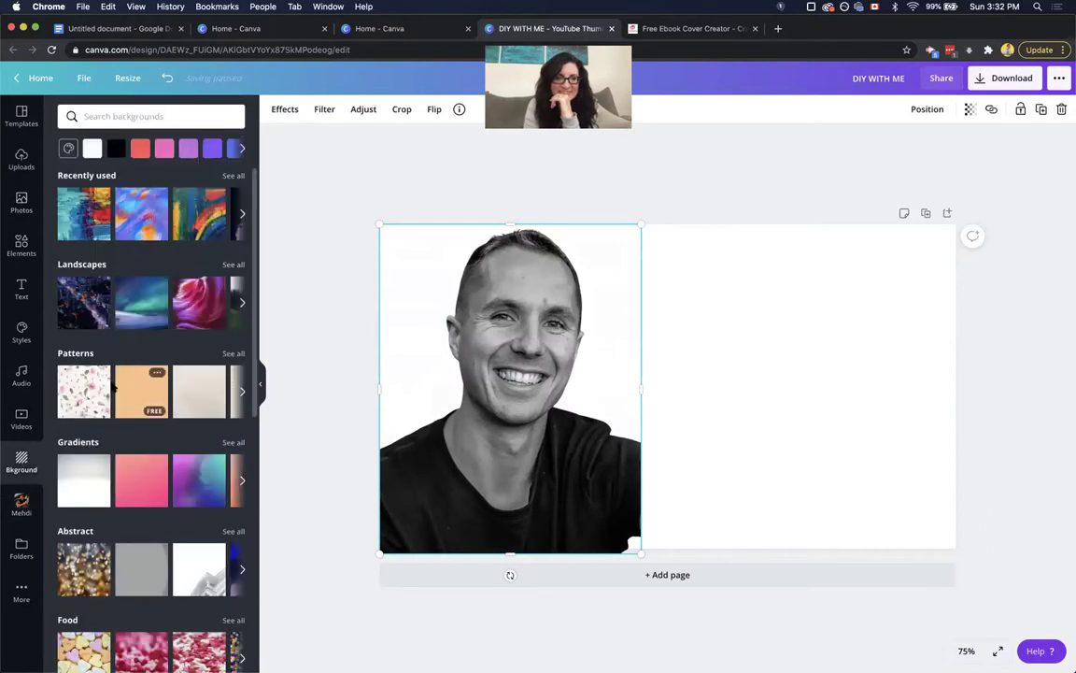
click(135, 479)
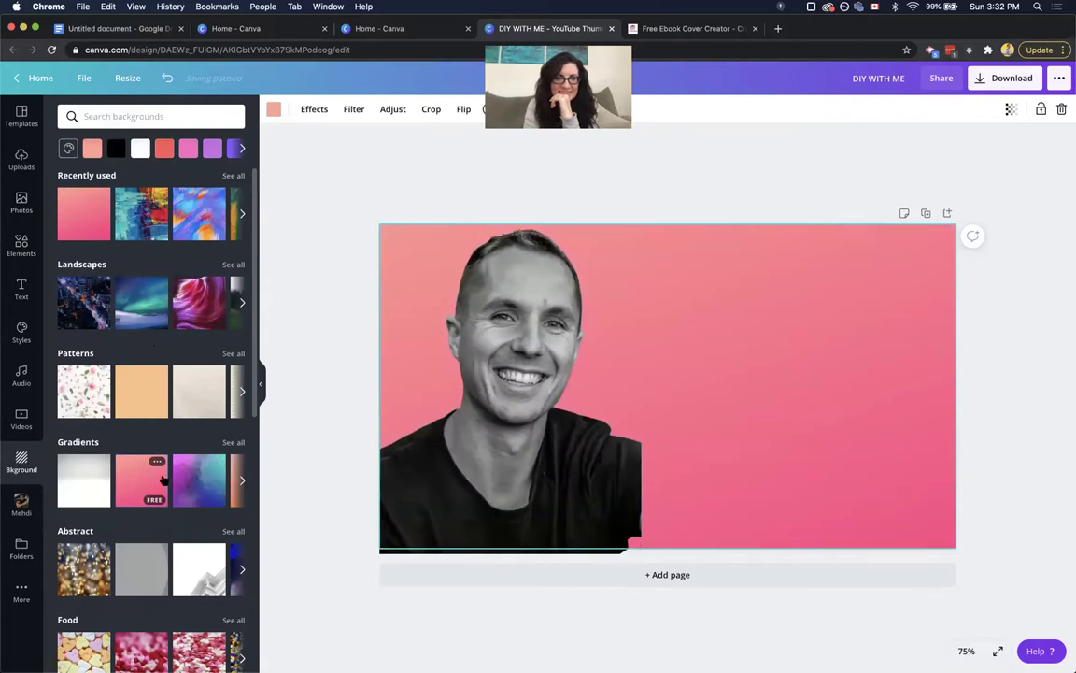
click(349, 434)
click(506, 441)
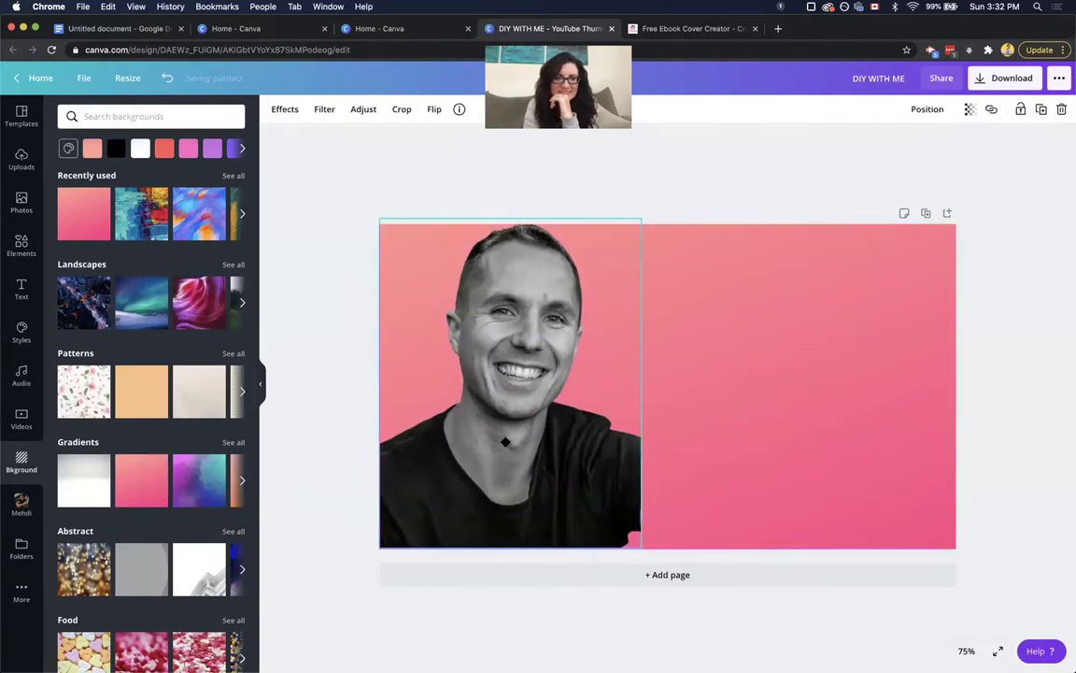
click(317, 415)
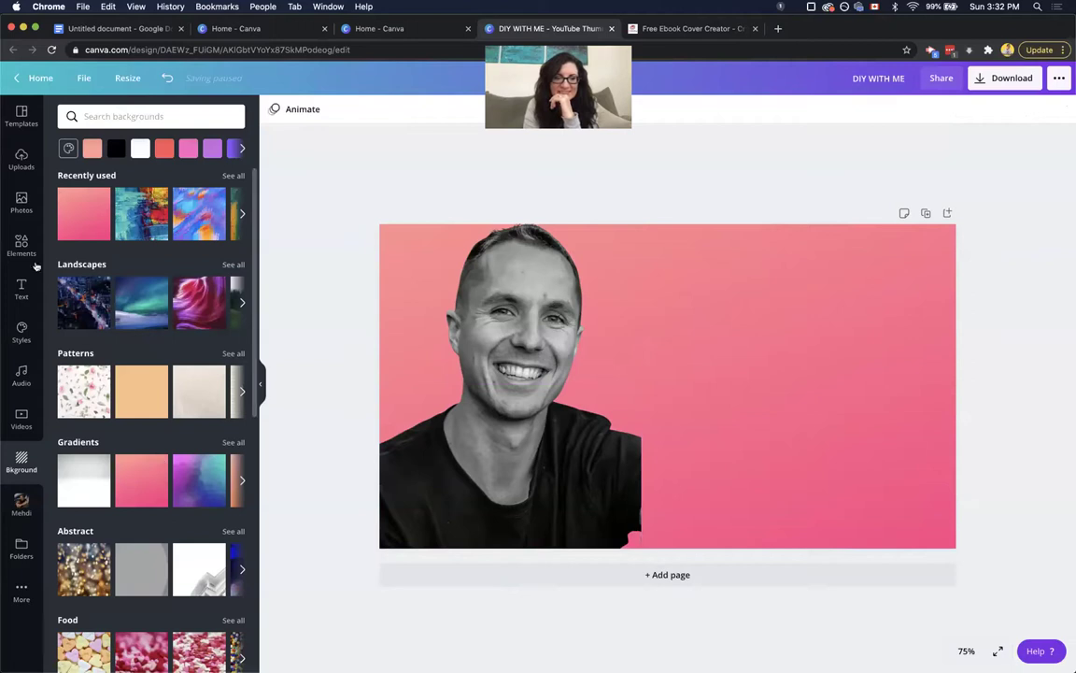
- Add the Feelin' Cute text combination, shrink it and place it at the top right
click(20, 290)
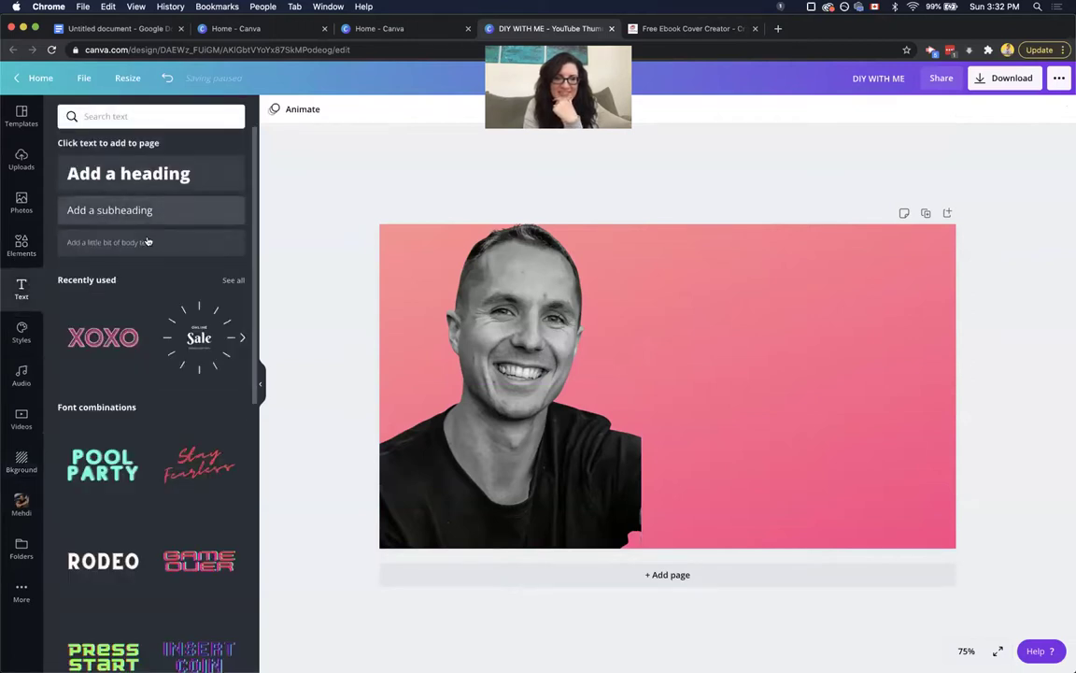
scroll(159, 375, down, 10)
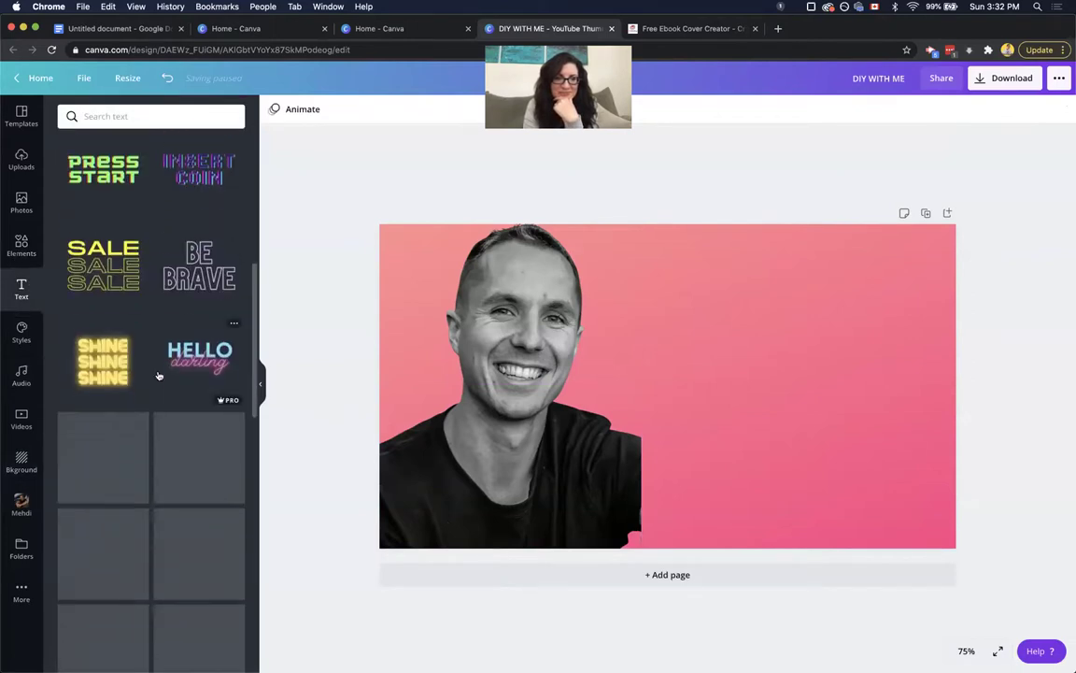
scroll(159, 375, down, 5)
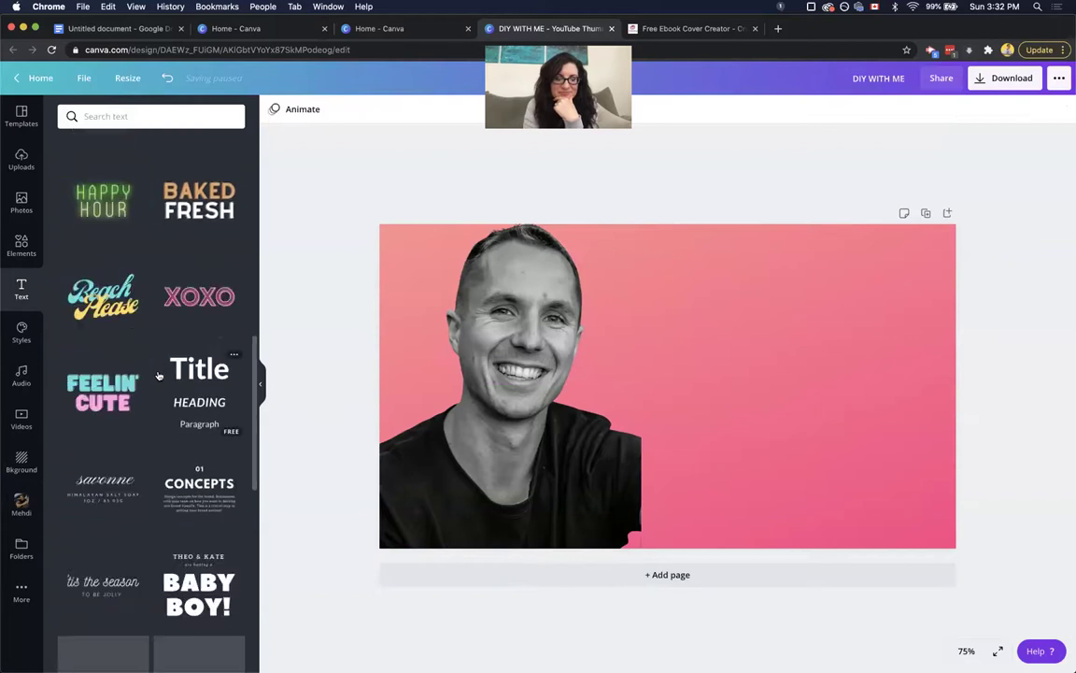
click(98, 383)
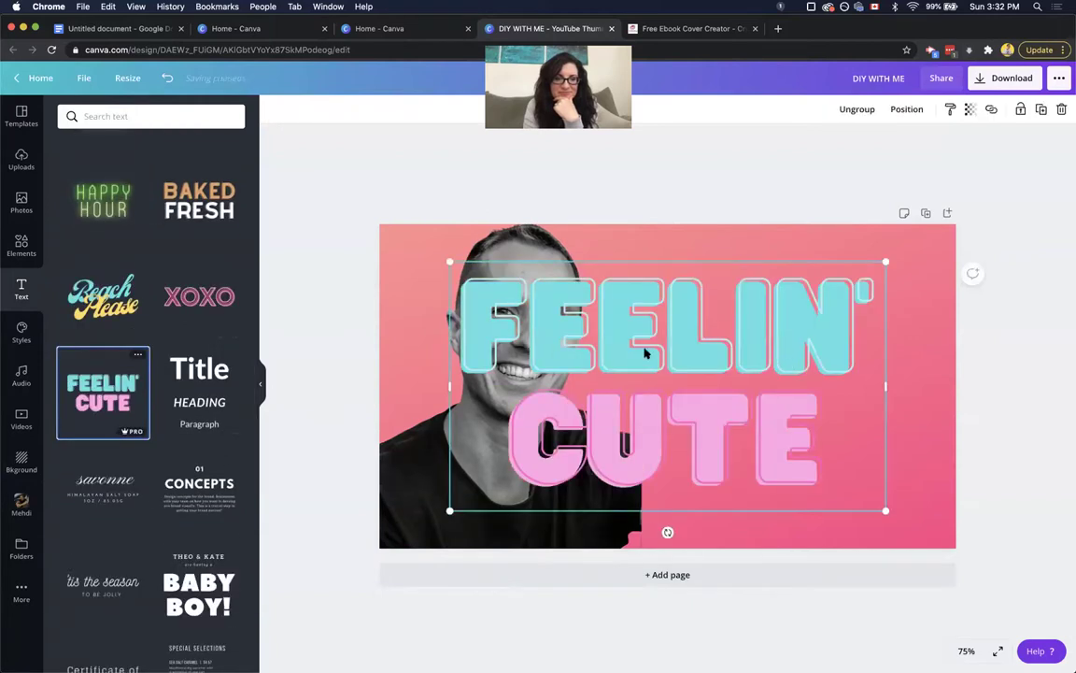
drag(645, 353, 740, 341)
drag(546, 249, 652, 310)
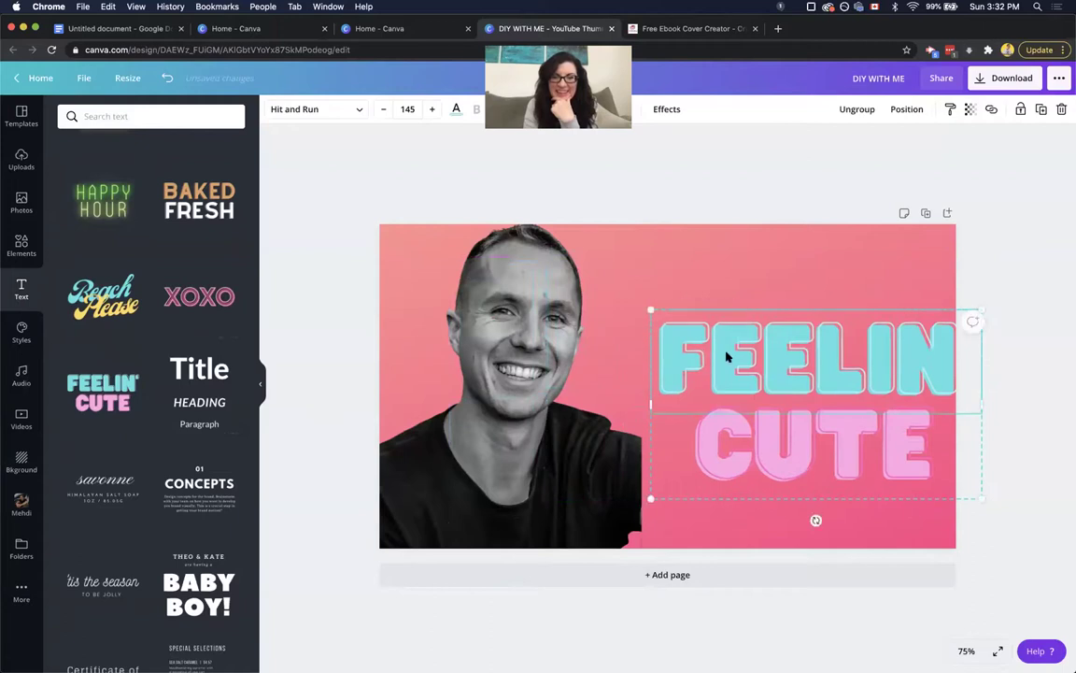
double_click(710, 335)
drag(722, 376, 663, 307)
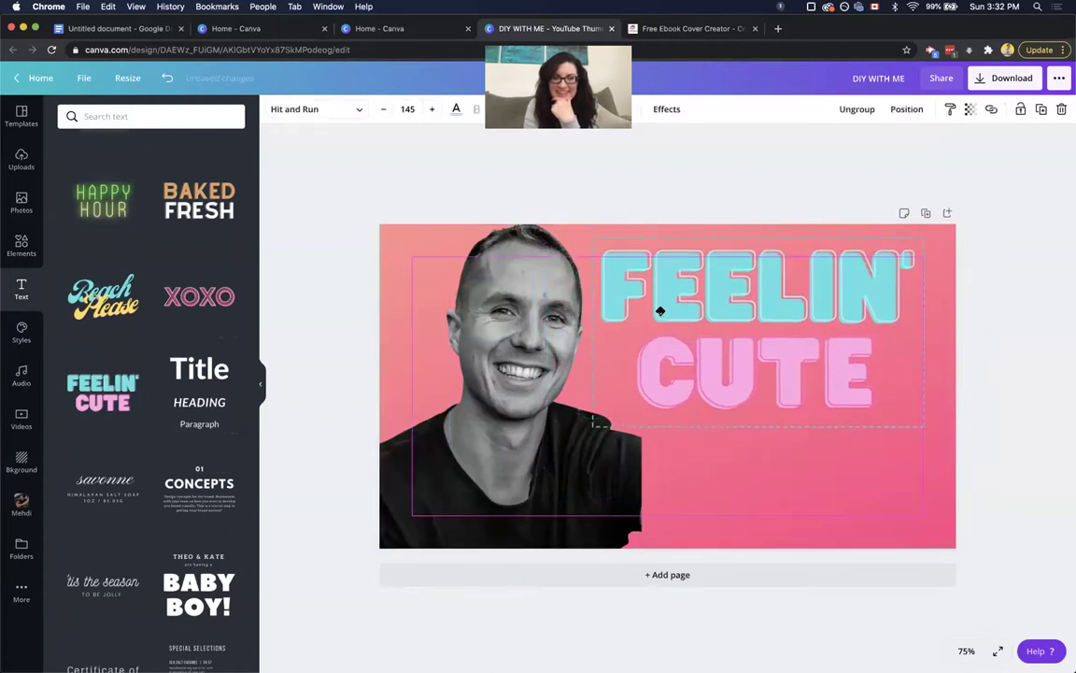
click(360, 245)
key(super+minus)
key(super+minus)
key(super+minus)
key(super+plus)
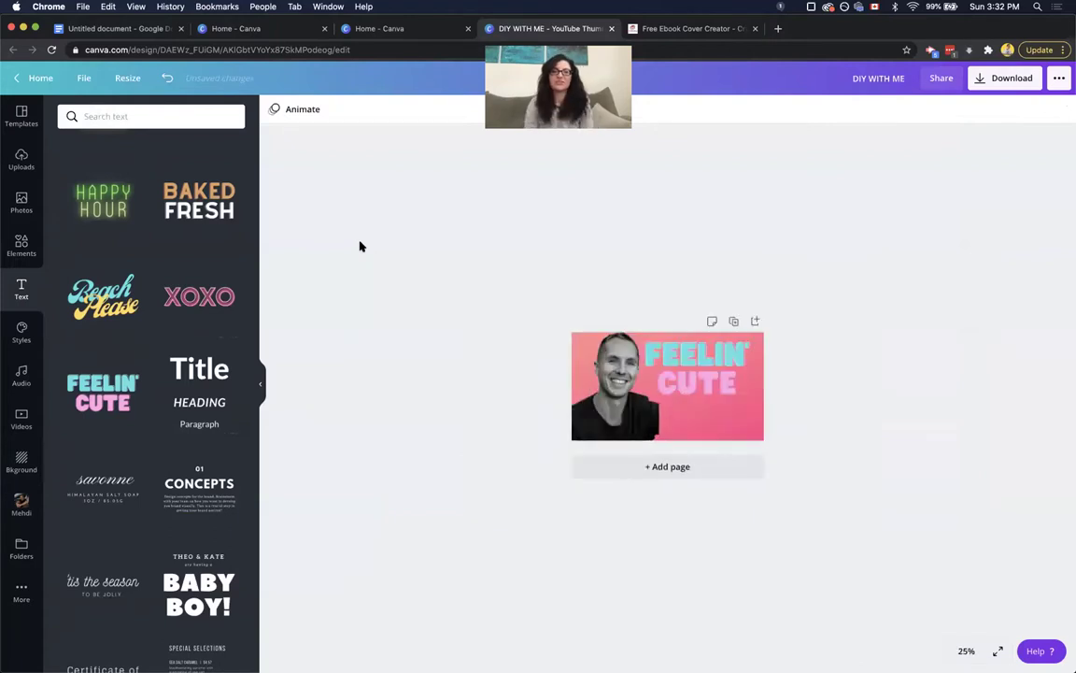
key(super+plus)
- Give the FEELIN' and CUTE letters black outlines
click(688, 334)
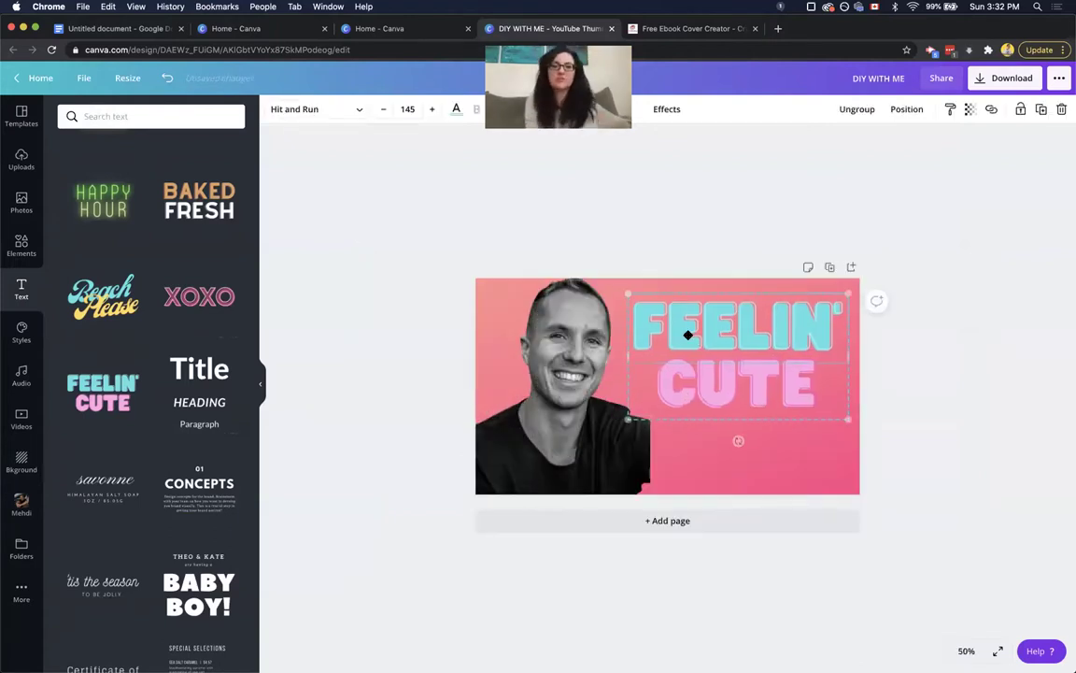
click(456, 113)
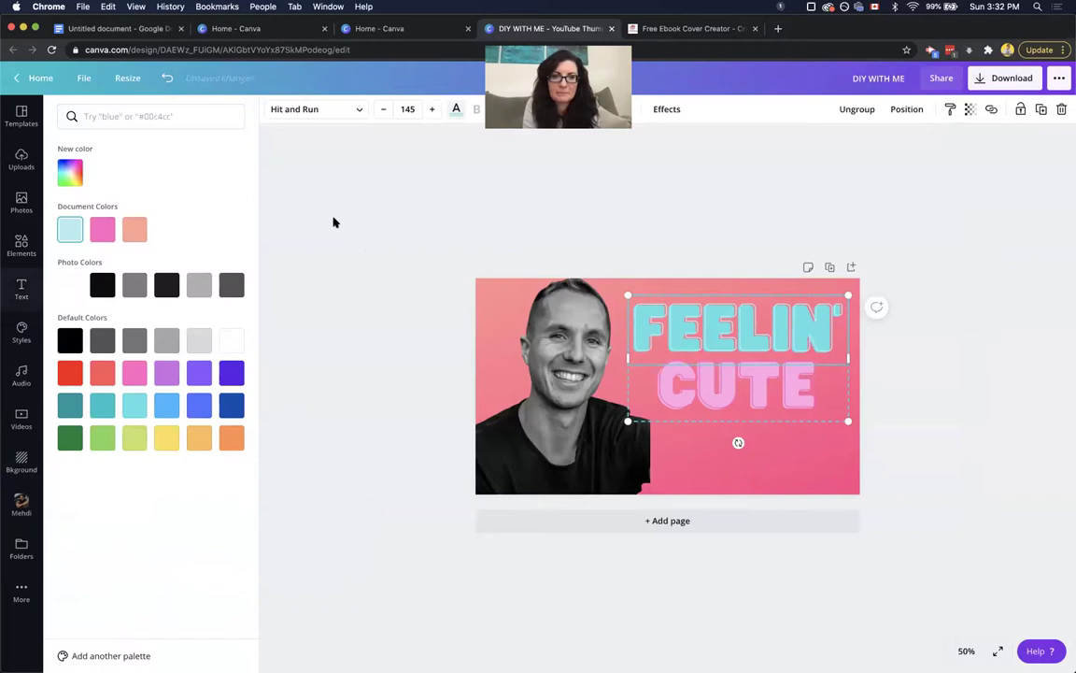
click(103, 285)
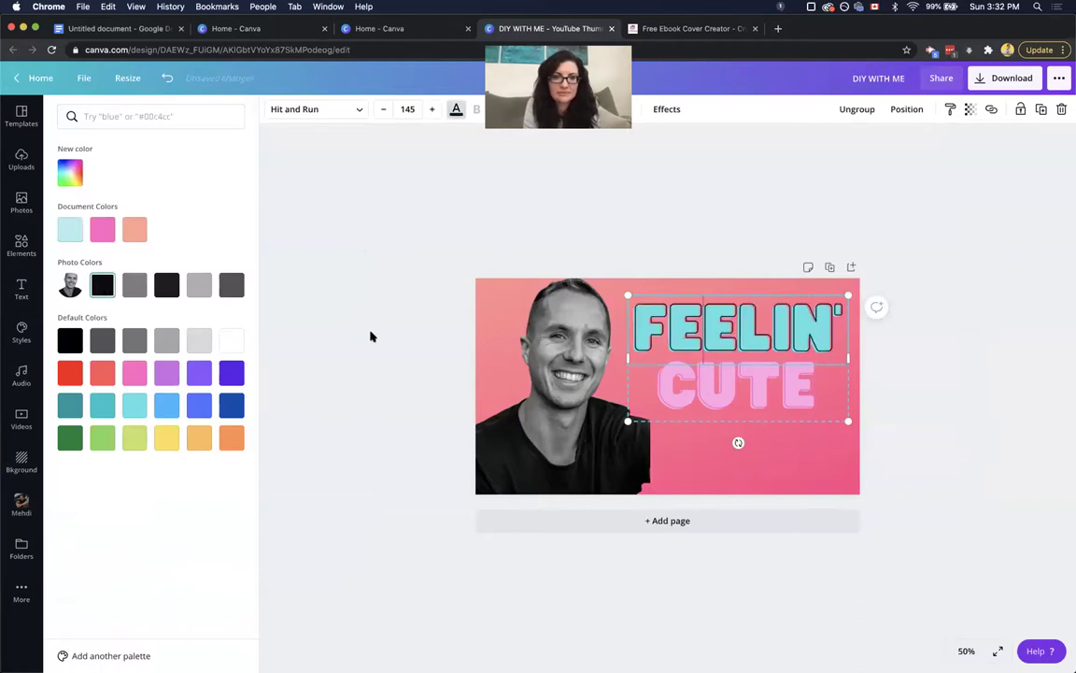
key(super+z)
click(457, 111)
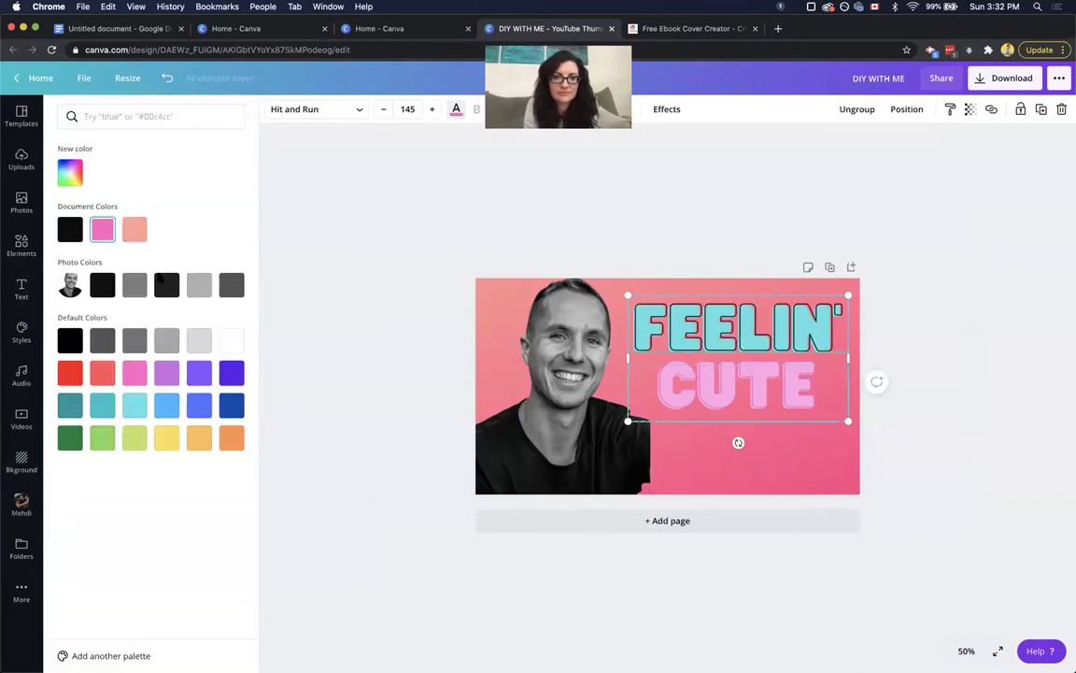
click(70, 229)
click(336, 336)
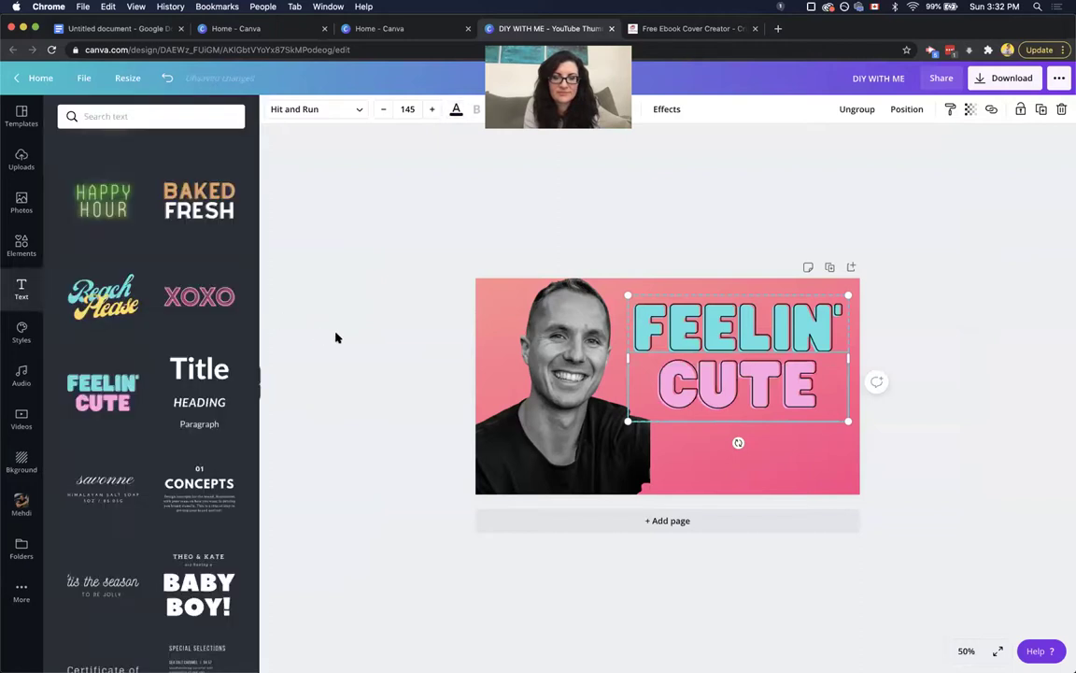
key(super+minus)
key(super+minus)
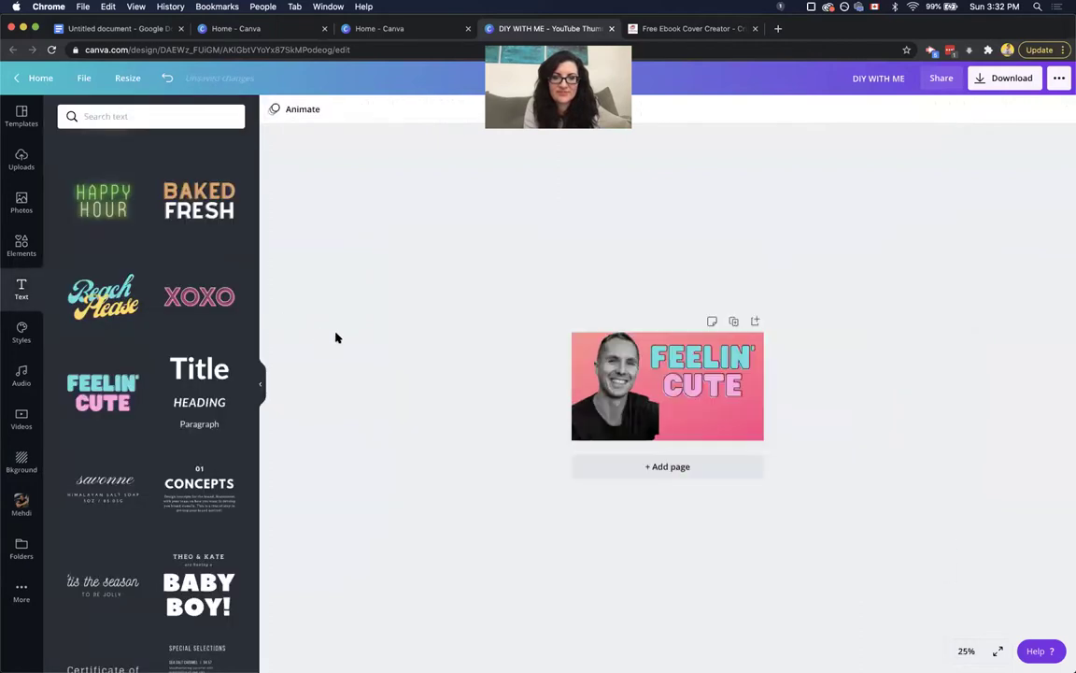
key(super+equal)
key(super+equal)
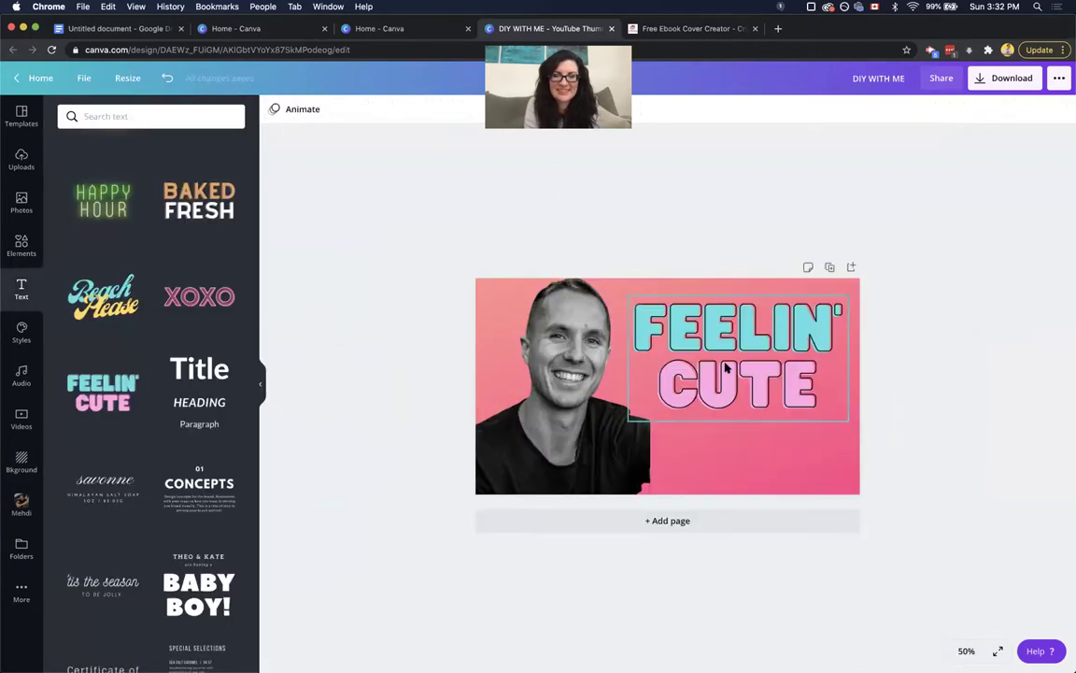
click(752, 353)
- Nudge the portrait photo slightly to the left
click(449, 383)
click(528, 453)
drag(561, 486, 550, 485)
click(384, 437)
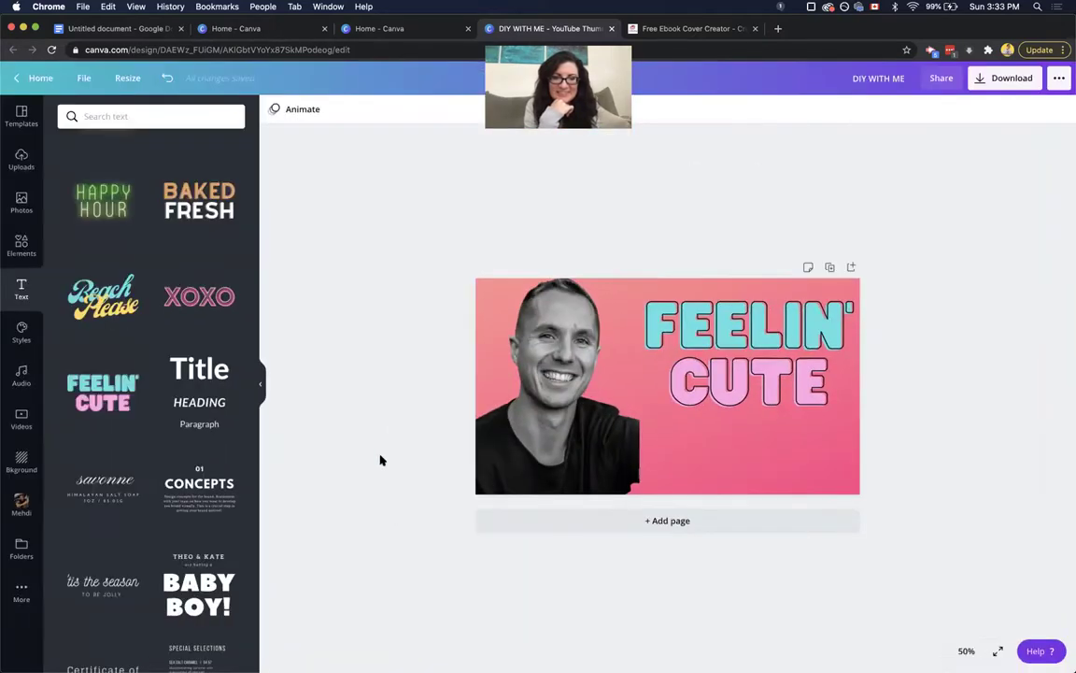
- Add a photo from the Mehdi folder, delete it again and return to the folder list
click(22, 550)
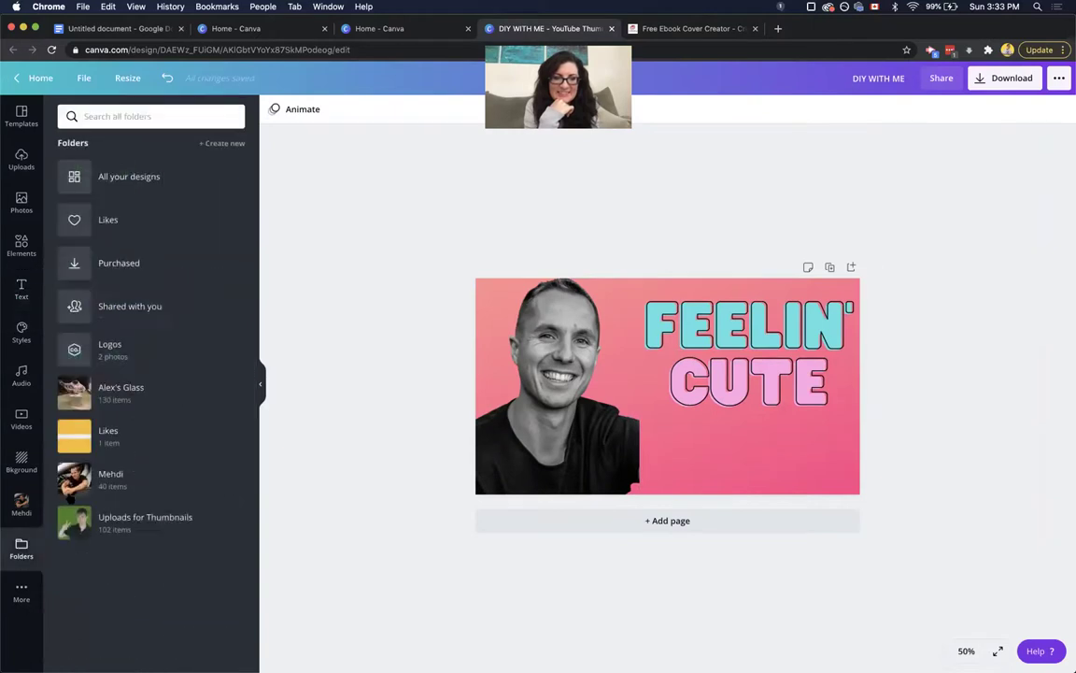
click(131, 431)
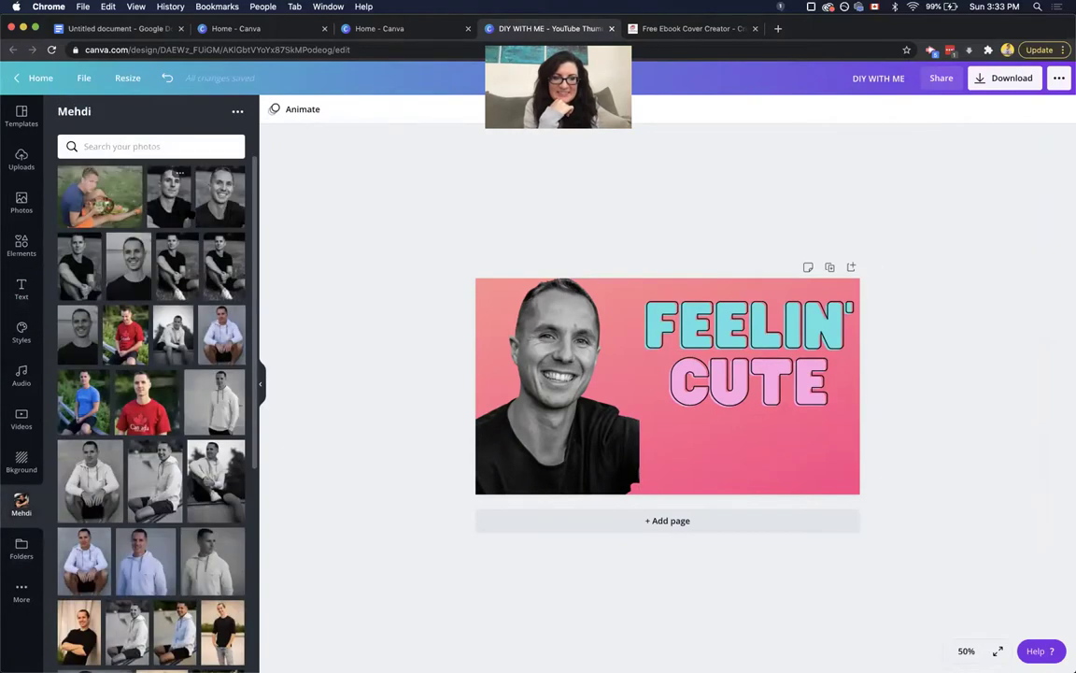
click(221, 196)
drag(686, 408, 720, 413)
key(Delete)
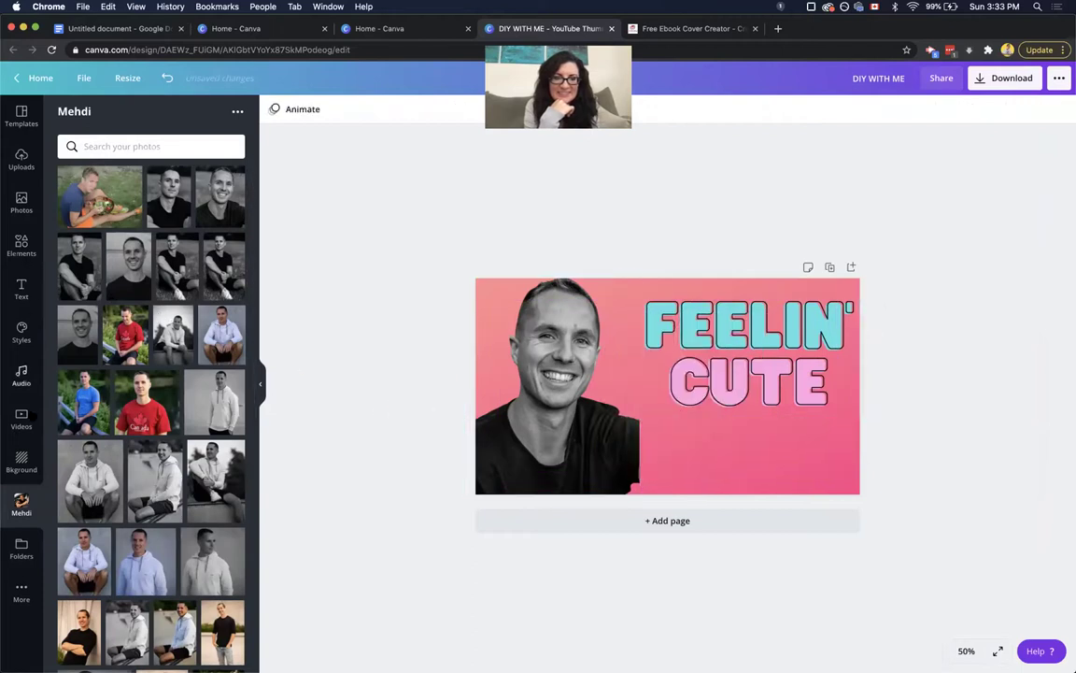
click(21, 549)
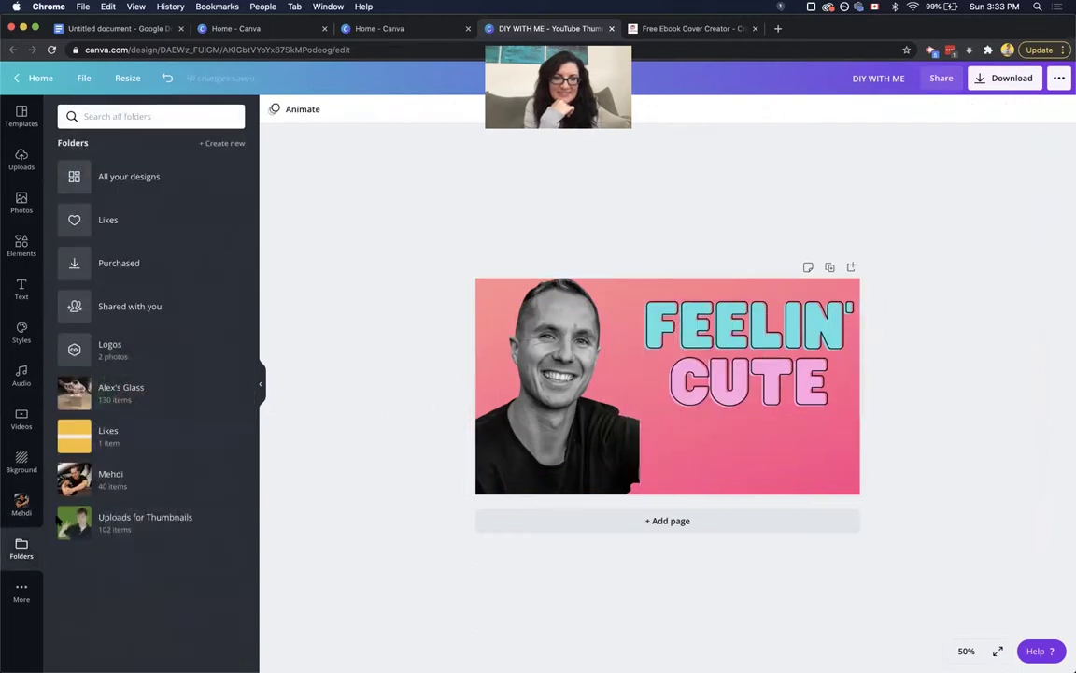
- Add the liked line from the Likes folder and rotate it vertical
click(117, 451)
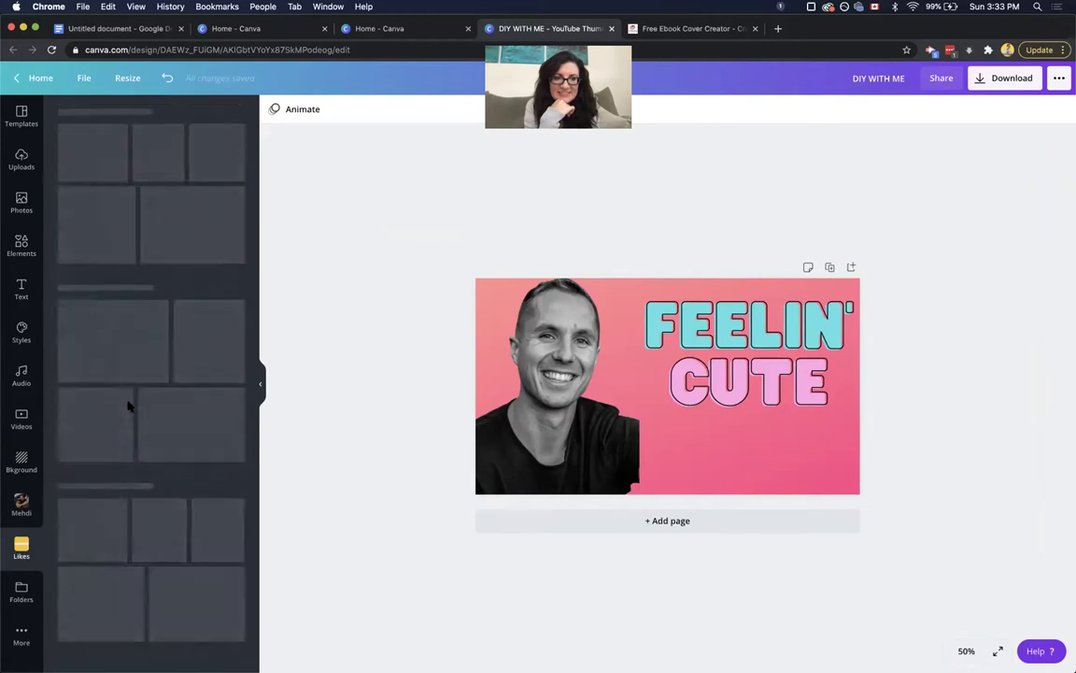
click(135, 184)
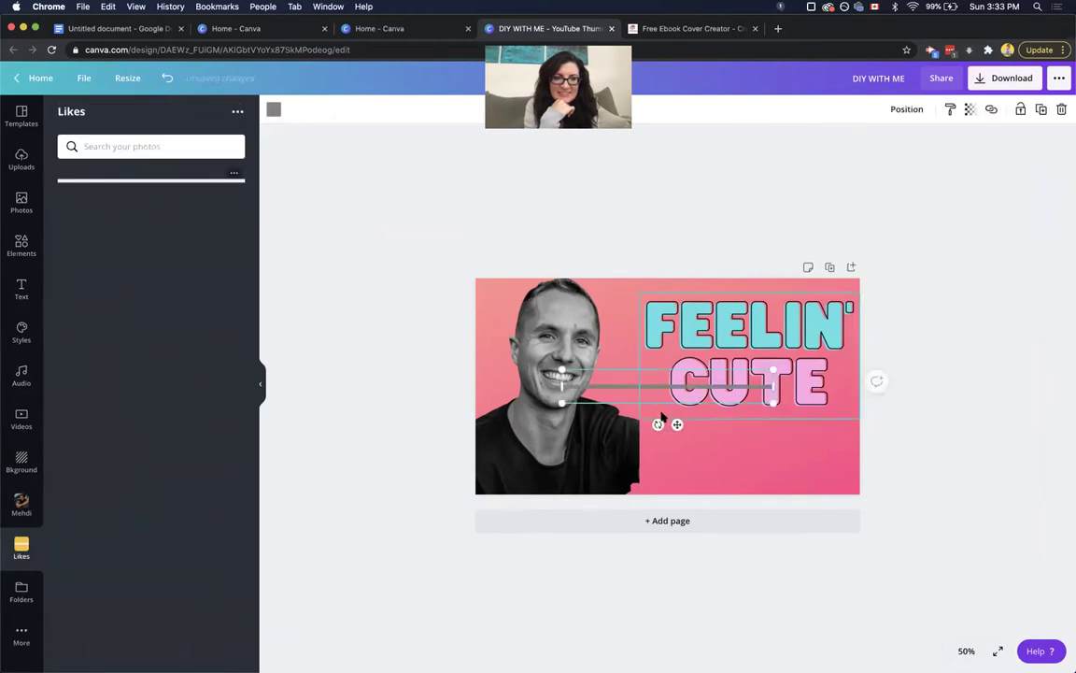
drag(658, 424, 629, 376)
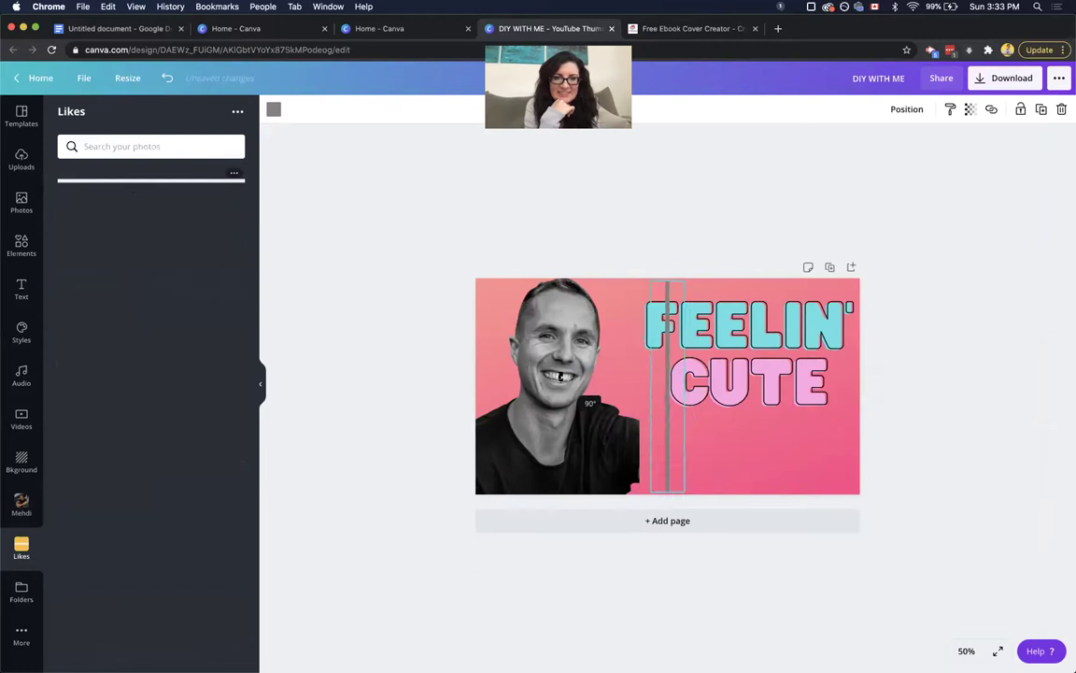
click(298, 344)
- Search Elements for 'line' and place a new line beside the portrait
click(21, 245)
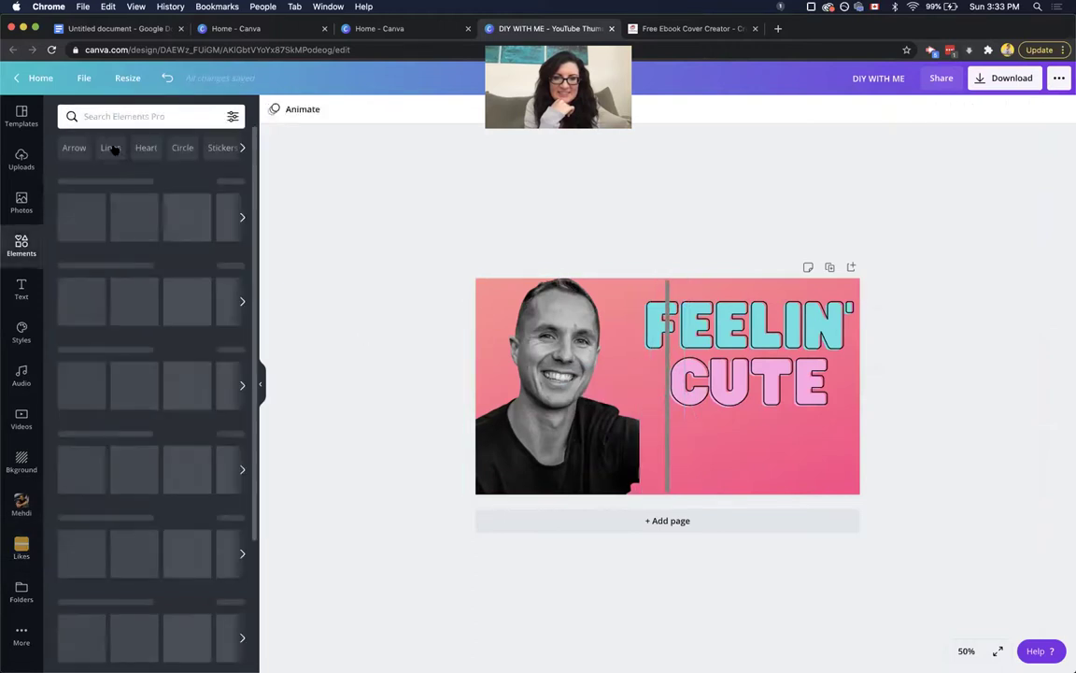
click(105, 117)
text(line)
key(Return)
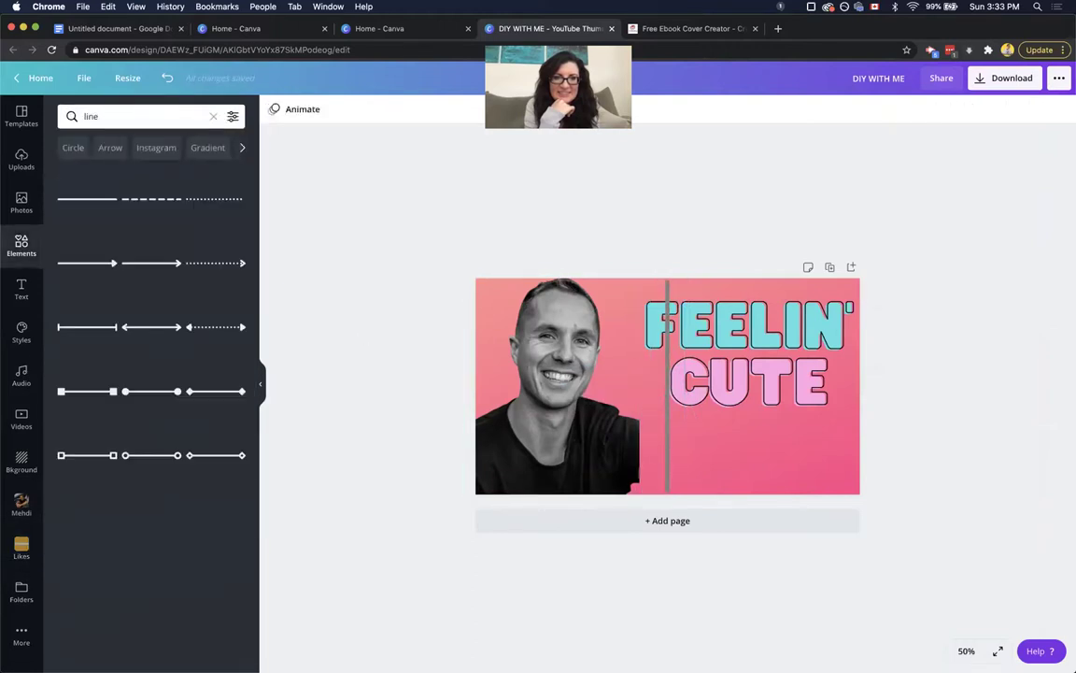
click(85, 196)
drag(663, 376, 635, 371)
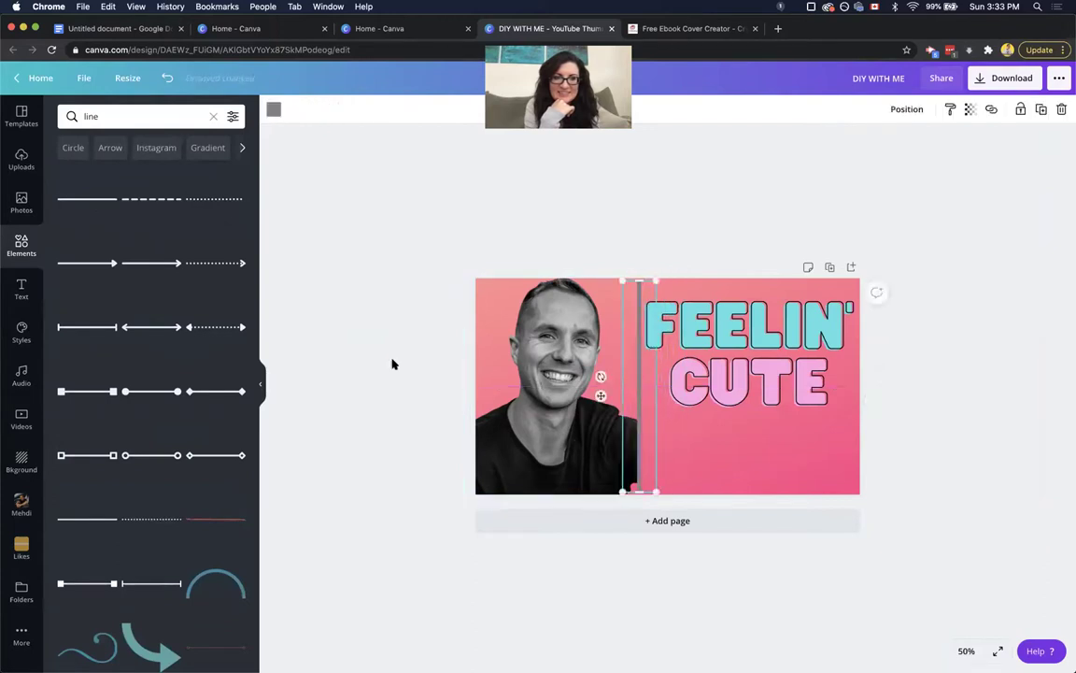
- Make the line black, stretch it past top and bottom, and thicken it against the portrait
click(272, 111)
click(103, 285)
drag(640, 268, 640, 256)
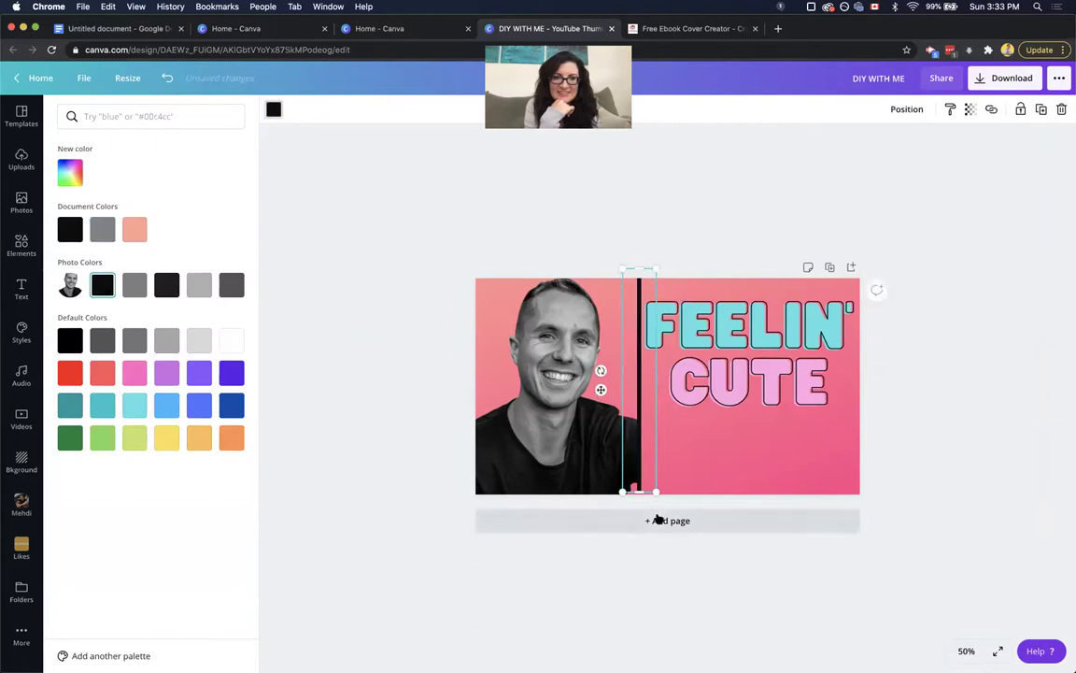
drag(639, 504, 460, 643)
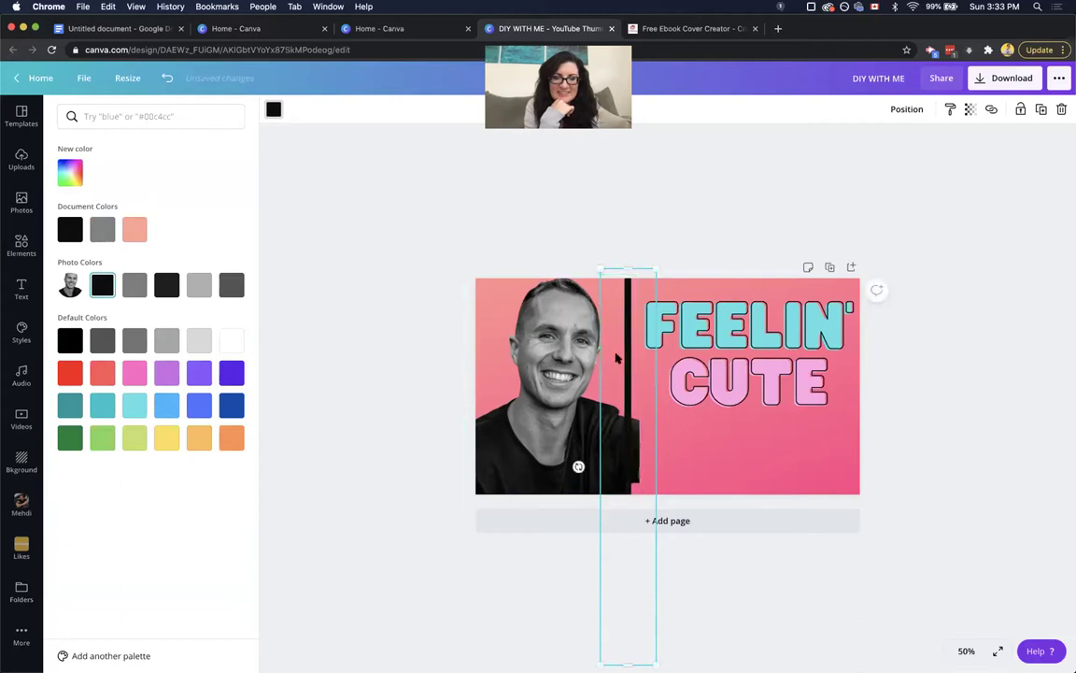
drag(579, 466, 586, 413)
key(Escape)
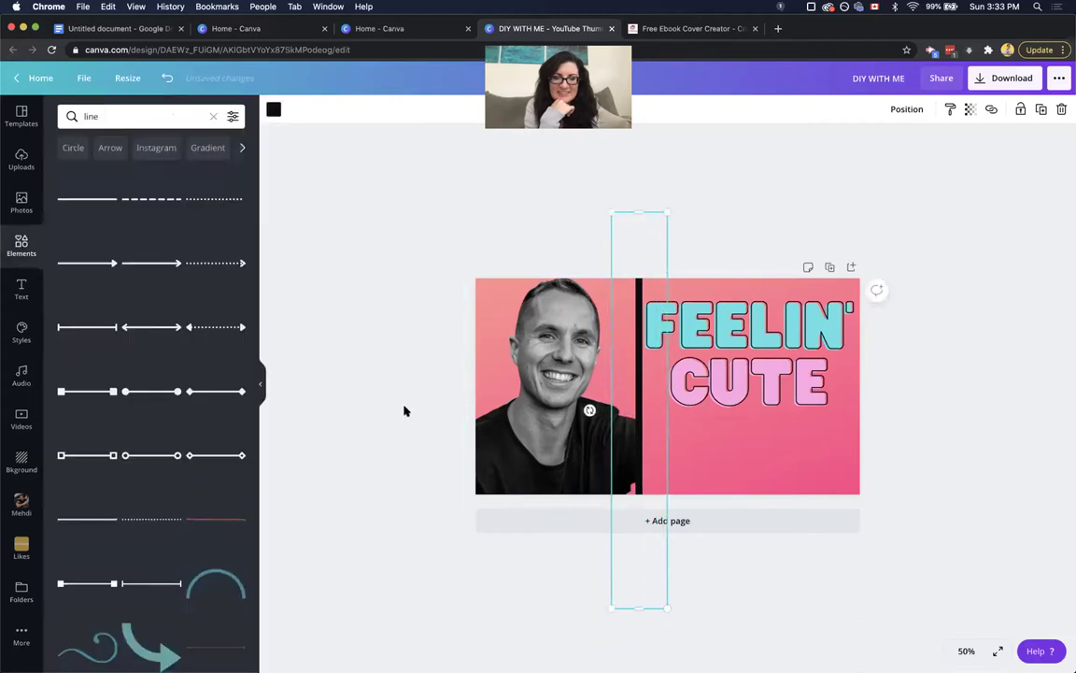
drag(613, 605, 262, 665)
drag(693, 207, 813, 60)
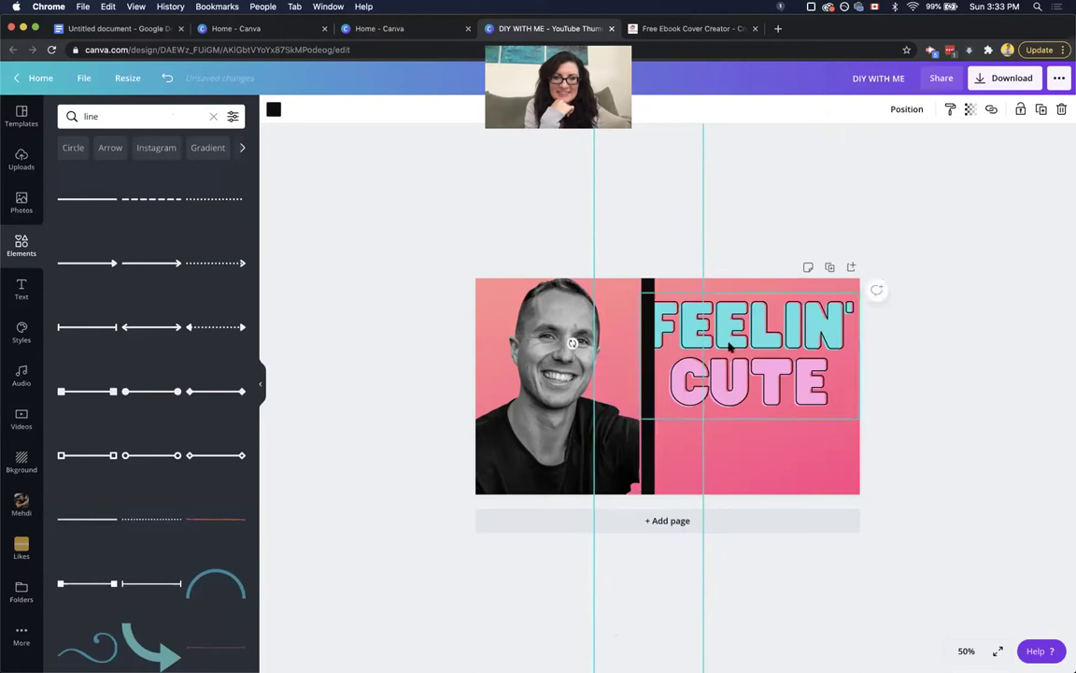
drag(573, 343, 556, 343)
click(548, 431)
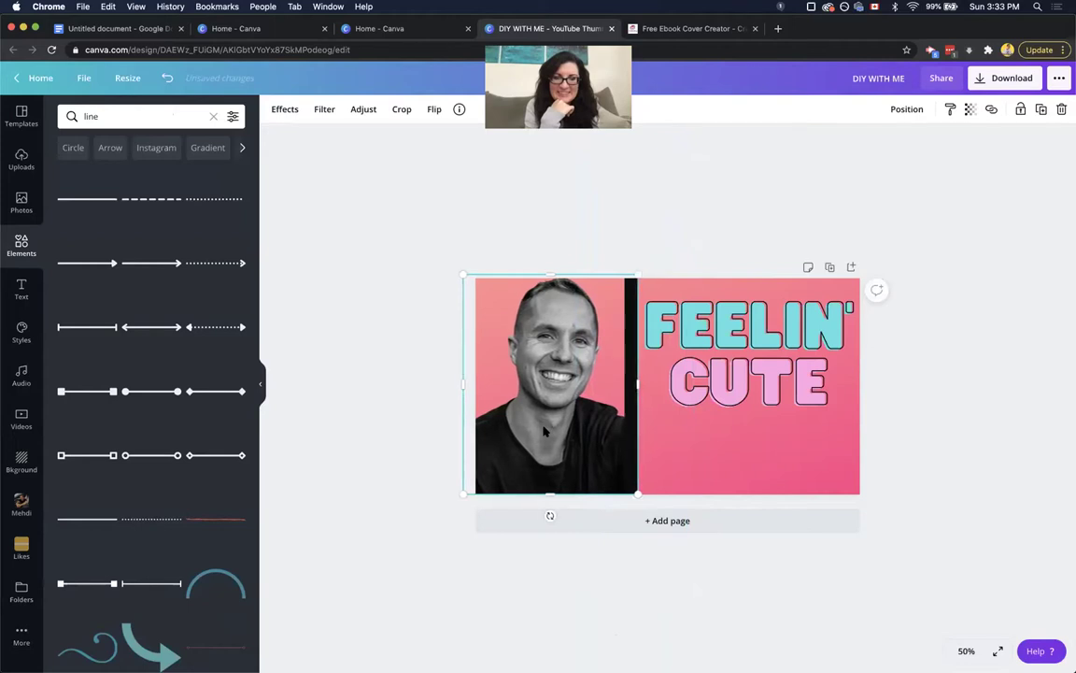
click(424, 403)
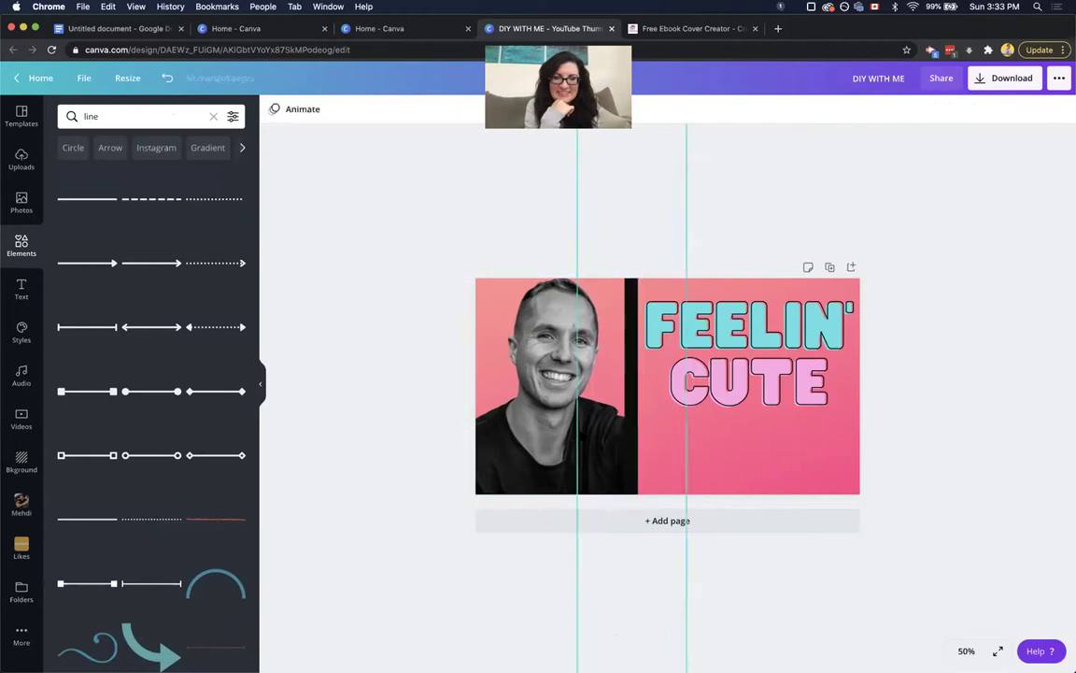
click(718, 378)
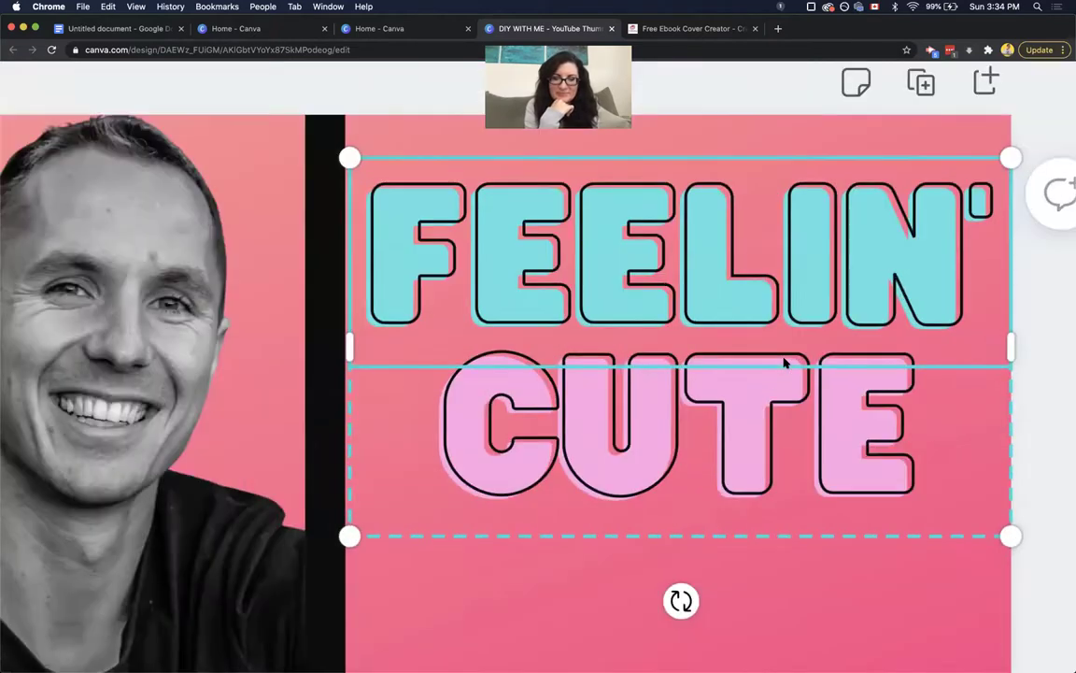
- Move the FEELIN' CUTE title down to centre it vertically on the pink side
scroll(785, 362, down, 1)
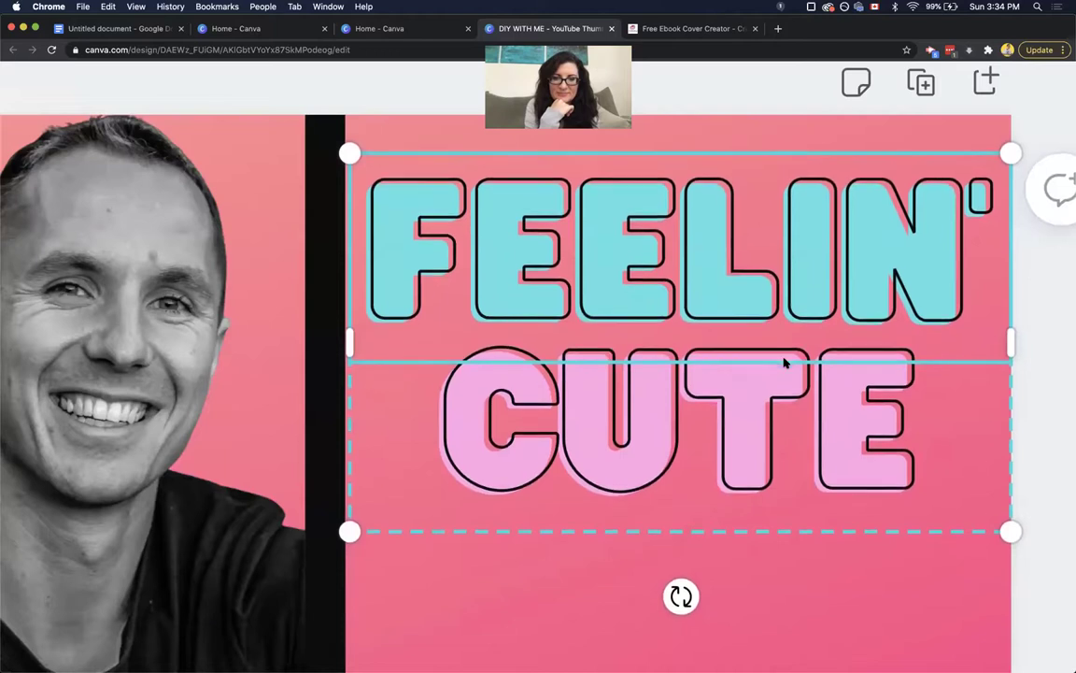
scroll(785, 363, up, 1)
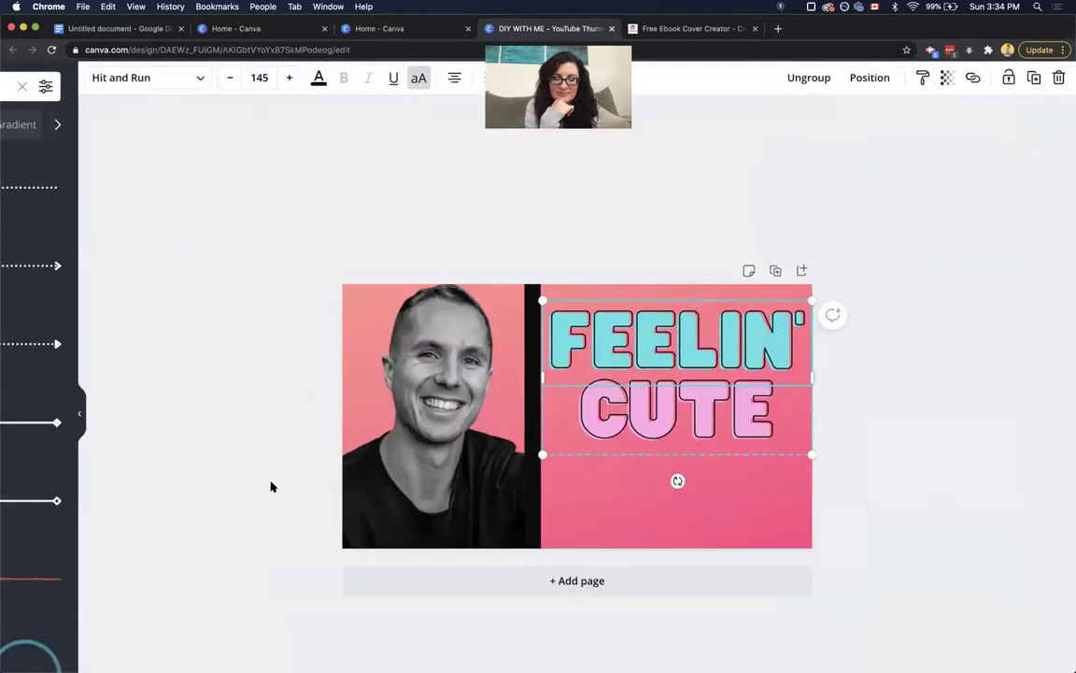
click(276, 485)
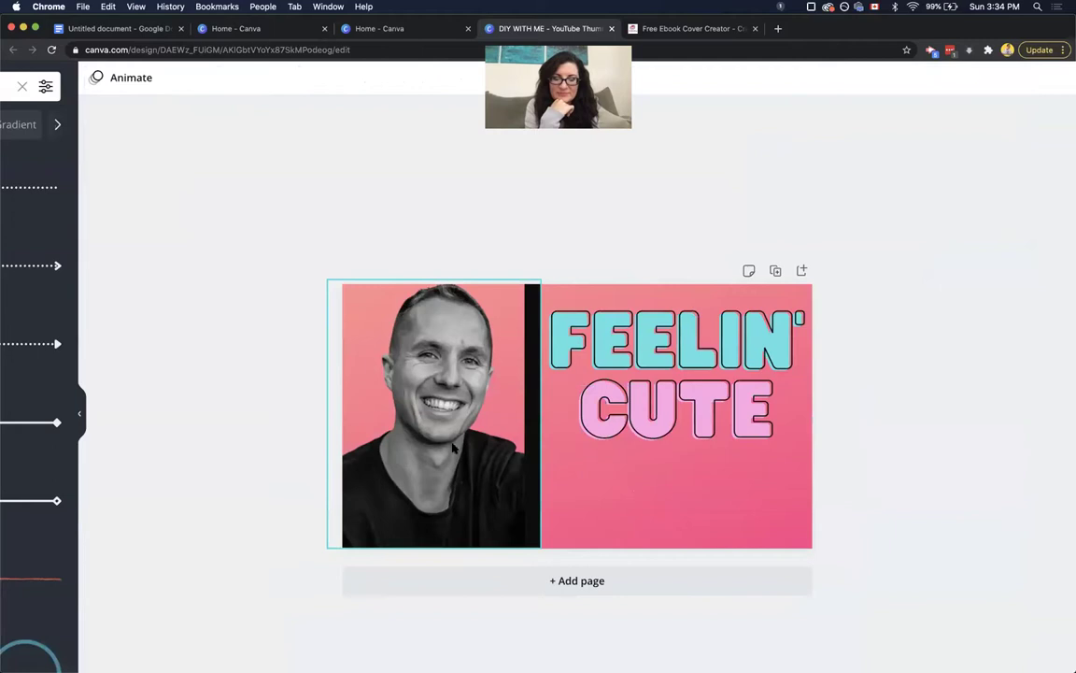
click(298, 426)
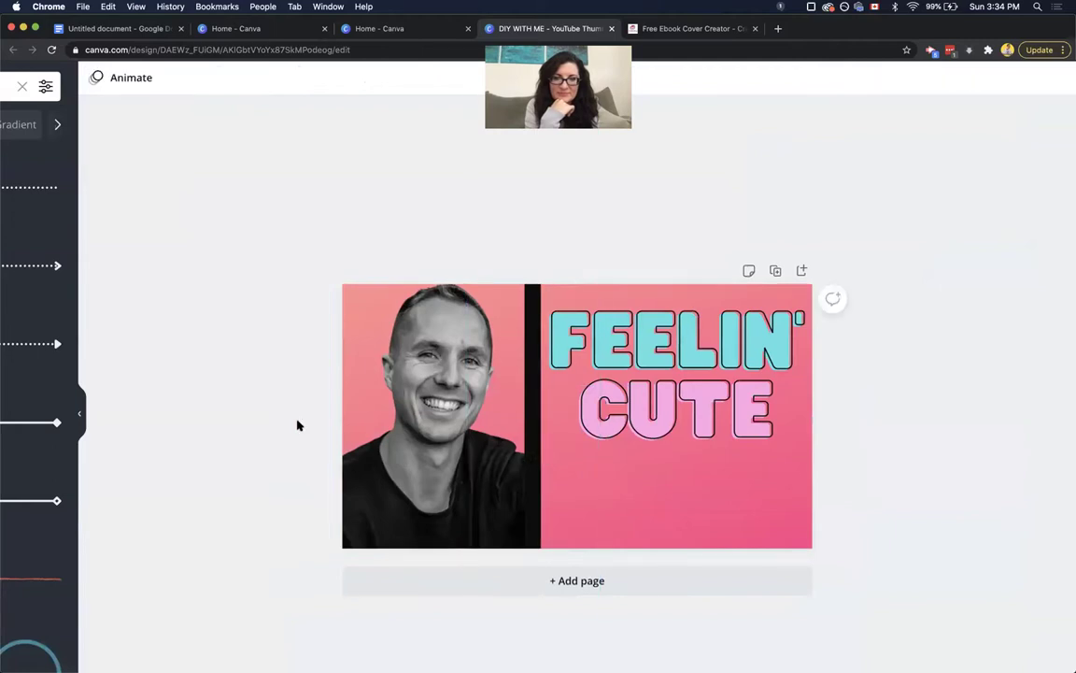
drag(663, 377, 663, 413)
click(264, 365)
scroll(264, 366, down, 5)
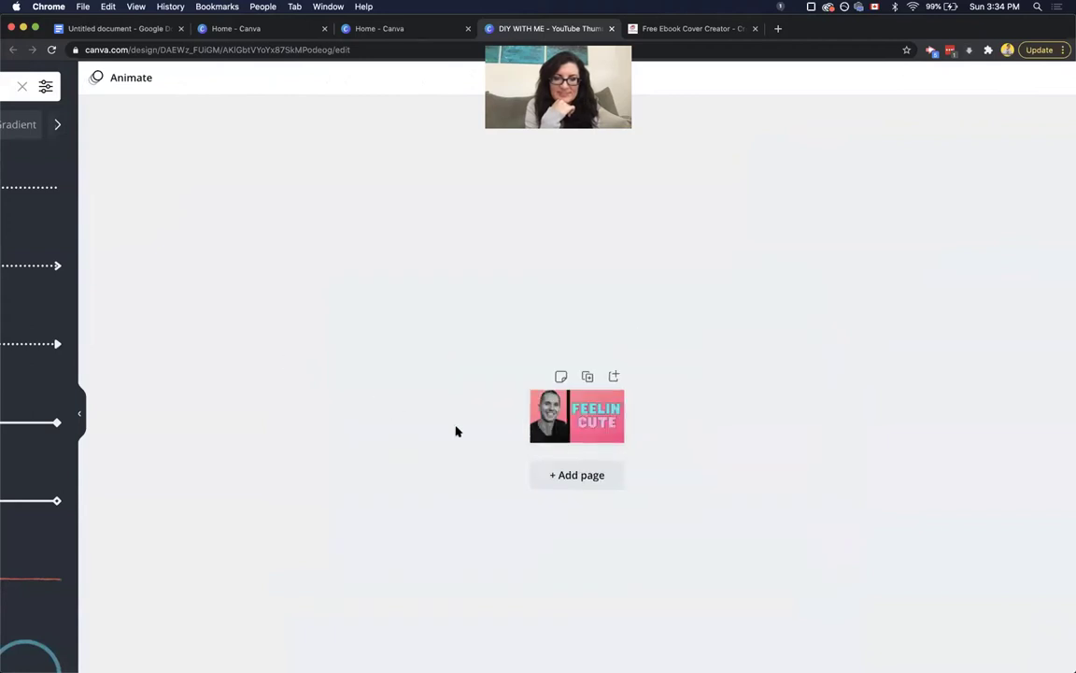
scroll(456, 431, up, 5)
scroll(549, 470, right, 2)
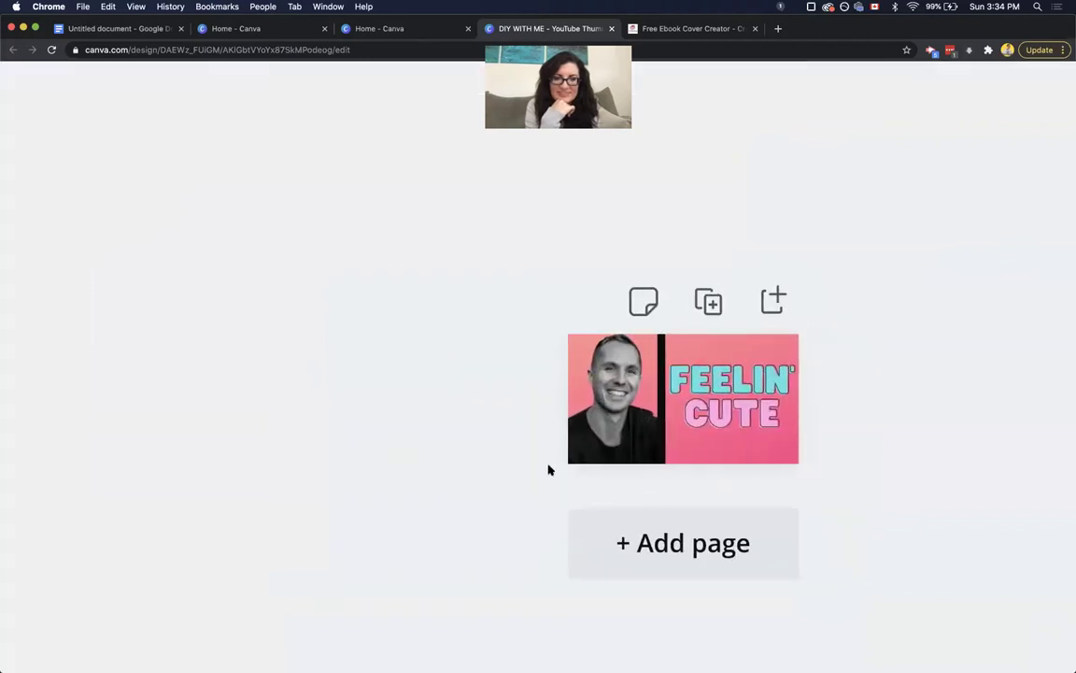
scroll(549, 470, up, 4)
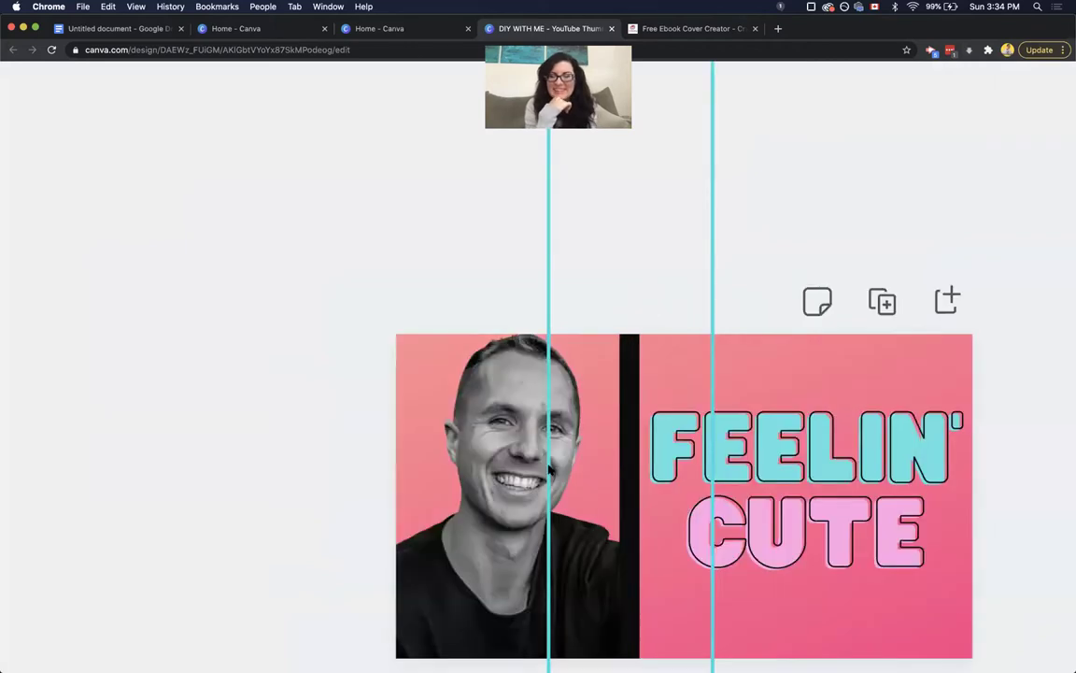
scroll(550, 470, down, 2)
scroll(549, 470, down, 4)
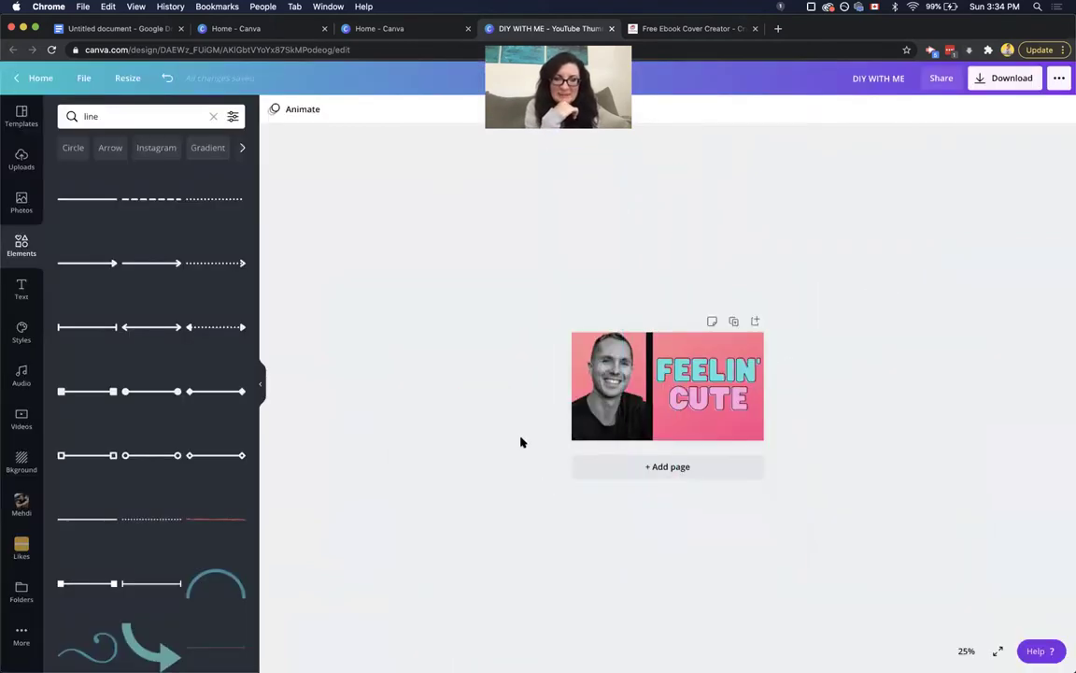
scroll(518, 439, up, 3)
- Mirror the man's photo horizontally and nudge the title group slightly
click(552, 372)
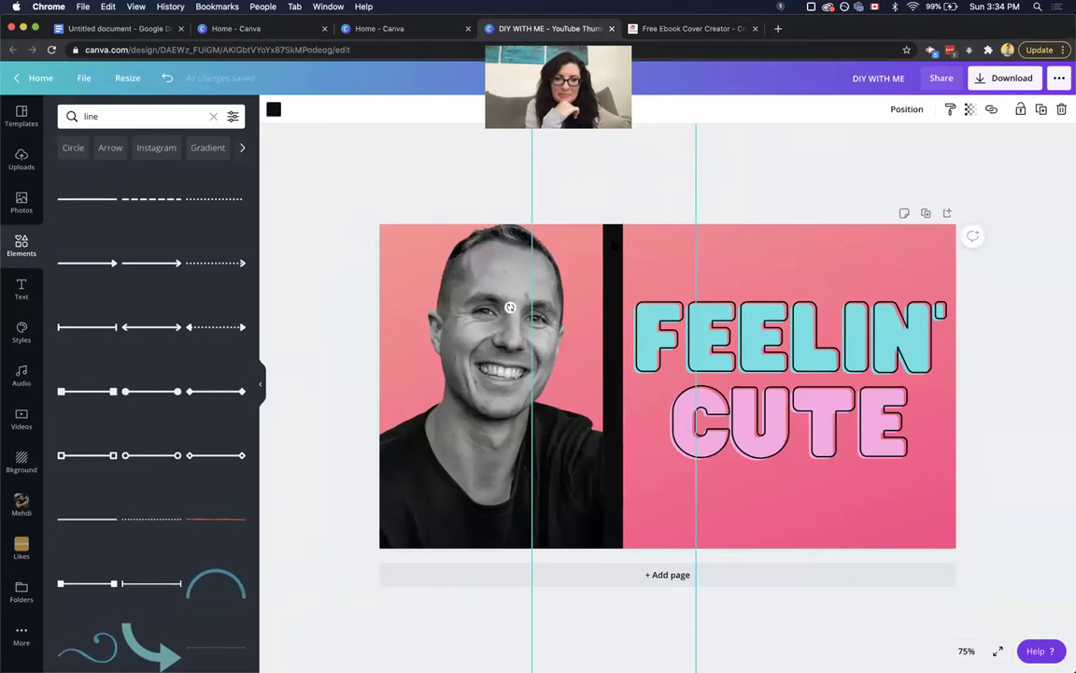
key(Delete)
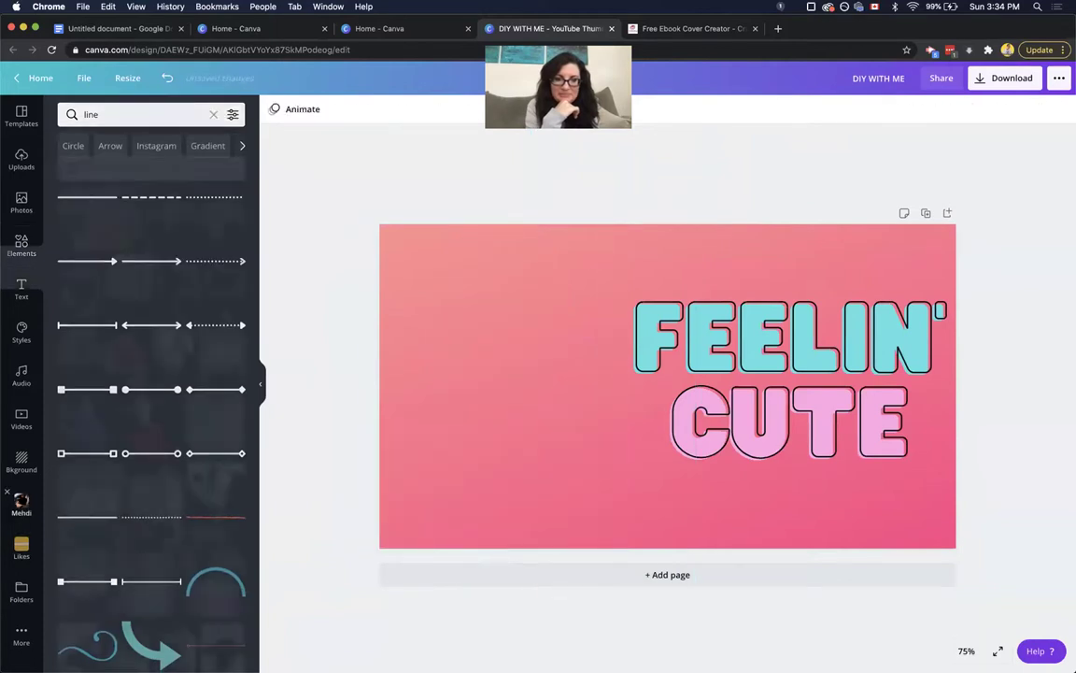
key(super+z)
click(758, 413)
click(491, 332)
click(435, 109)
click(455, 140)
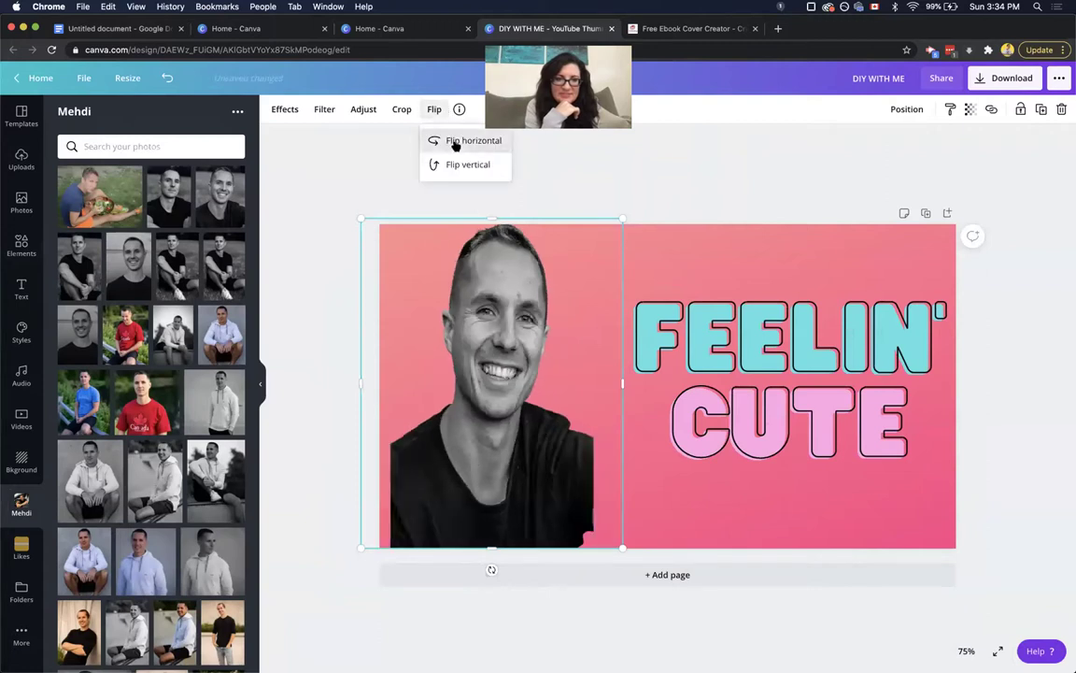
click(327, 318)
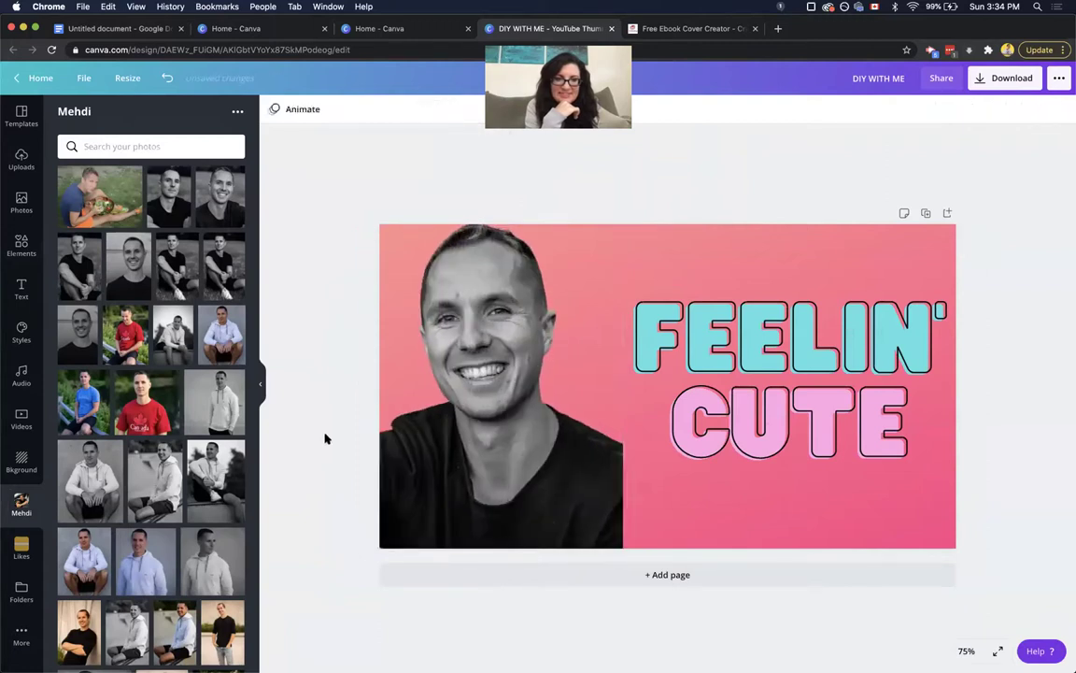
mouse_move(762, 372)
mouse_down()
mouse_move(736, 397)
mouse_move(752, 351)
mouse_up()
- Swap the old photo for the white-hoodie photo on the design's left half
click(448, 392)
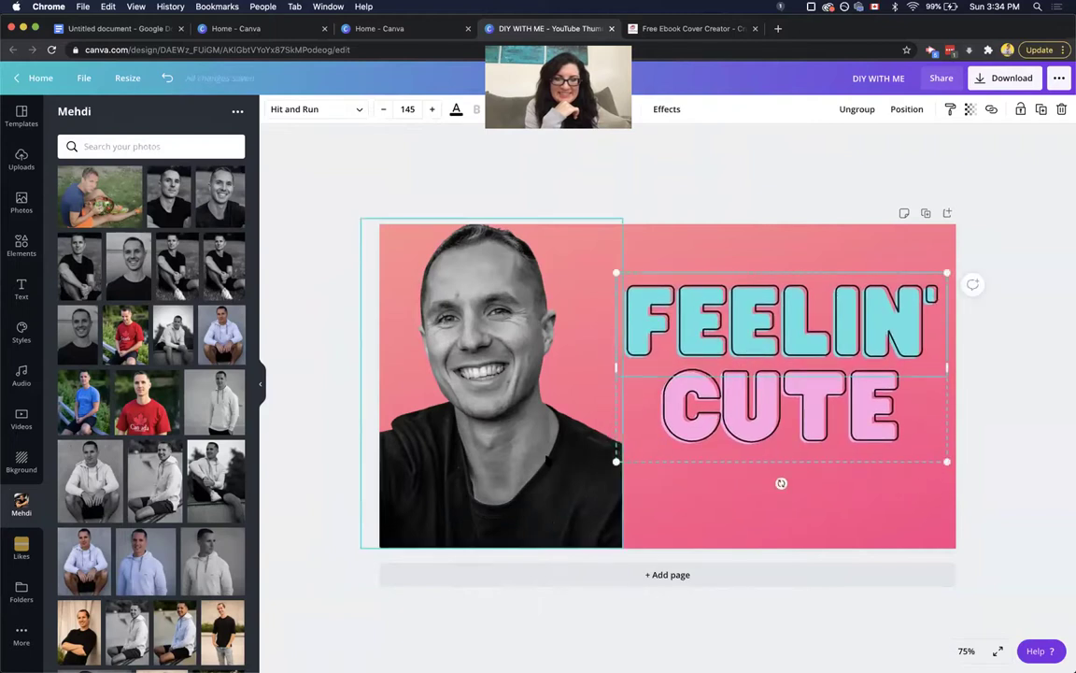
key(Delete)
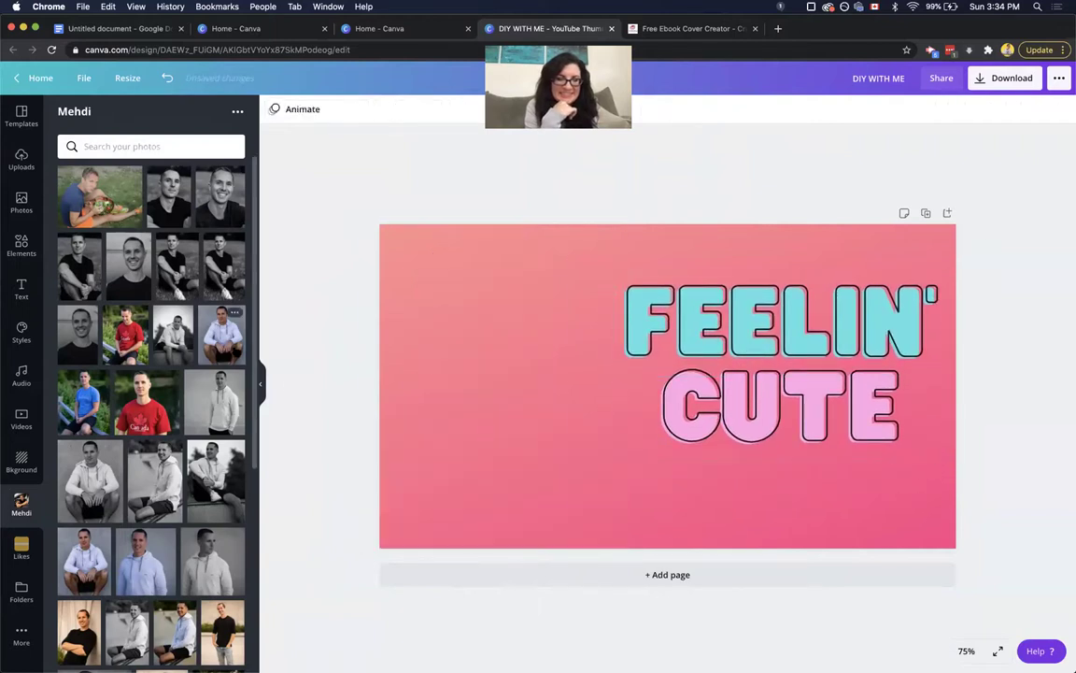
click(221, 334)
drag(670, 386, 481, 373)
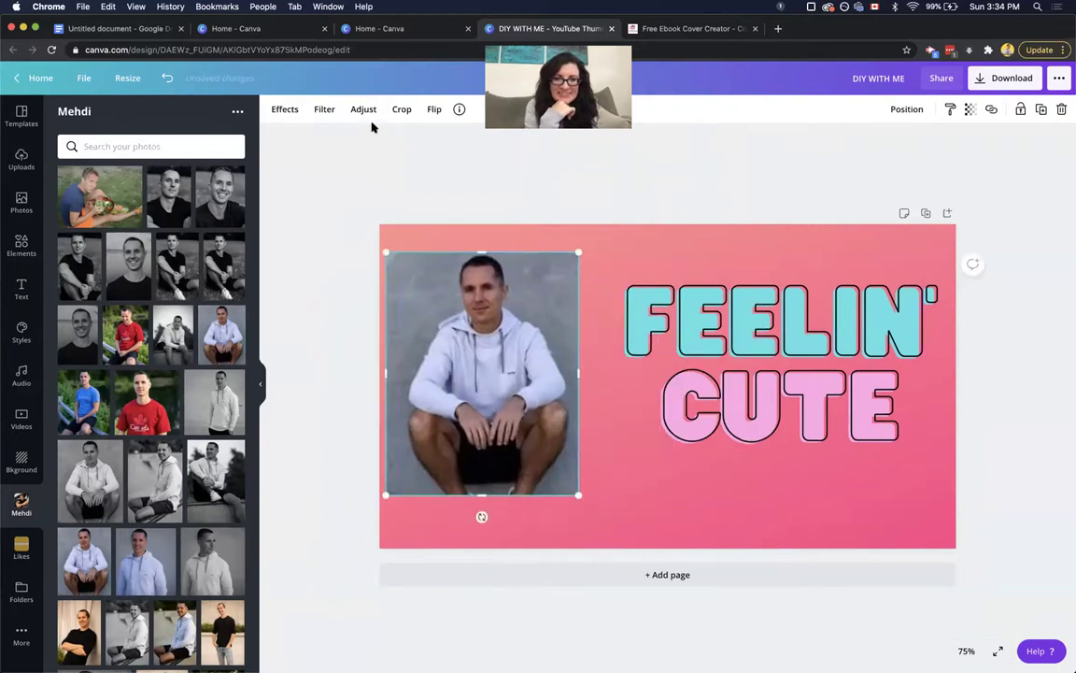
- Apply Background Remover to the white-hoodie photo and drag its corners to fill the left half
click(280, 109)
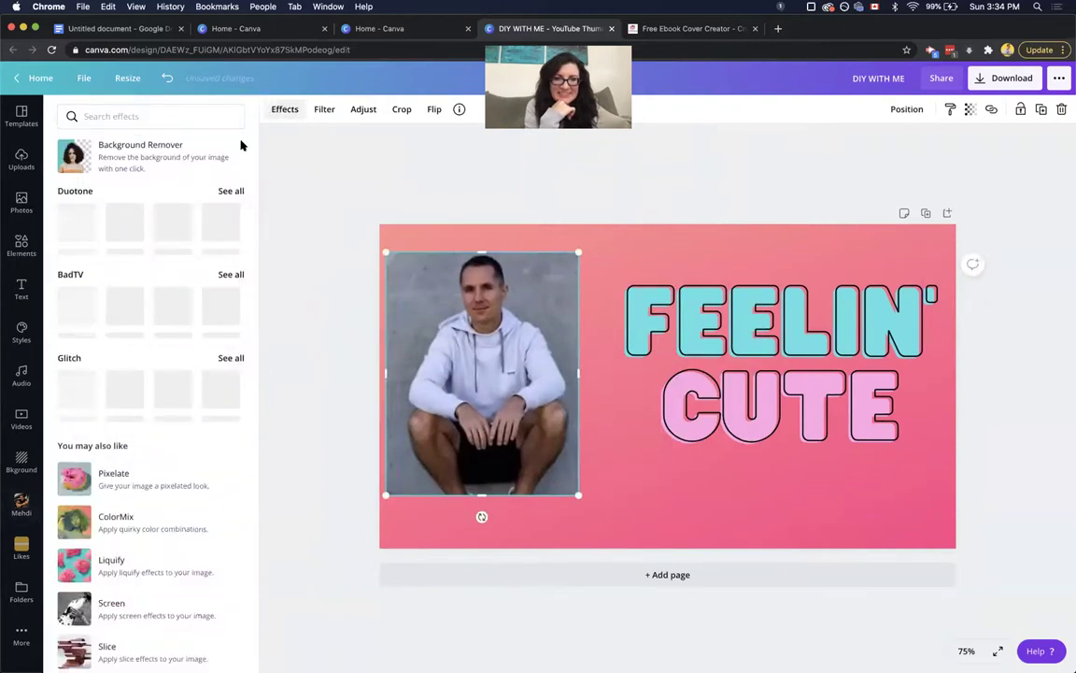
click(132, 150)
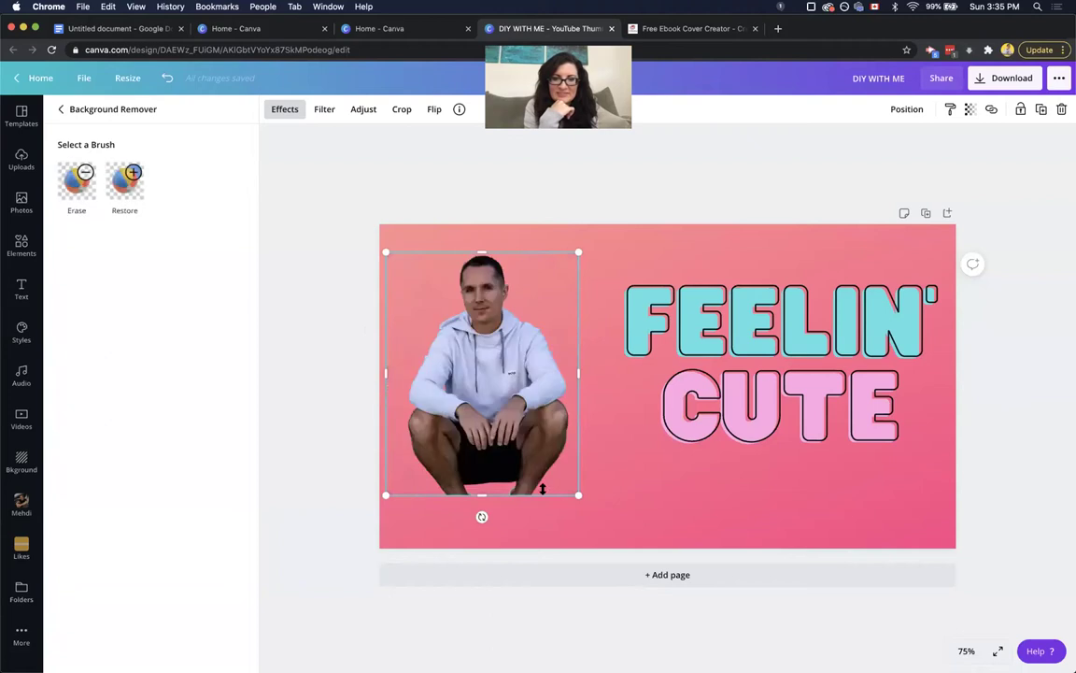
drag(600, 512, 638, 534)
drag(383, 249, 366, 223)
- Retype the top headline line as EVERYTHING at font size 100 and widen it onto one line
click(722, 372)
double_click(722, 372)
text(EVERYTHE)
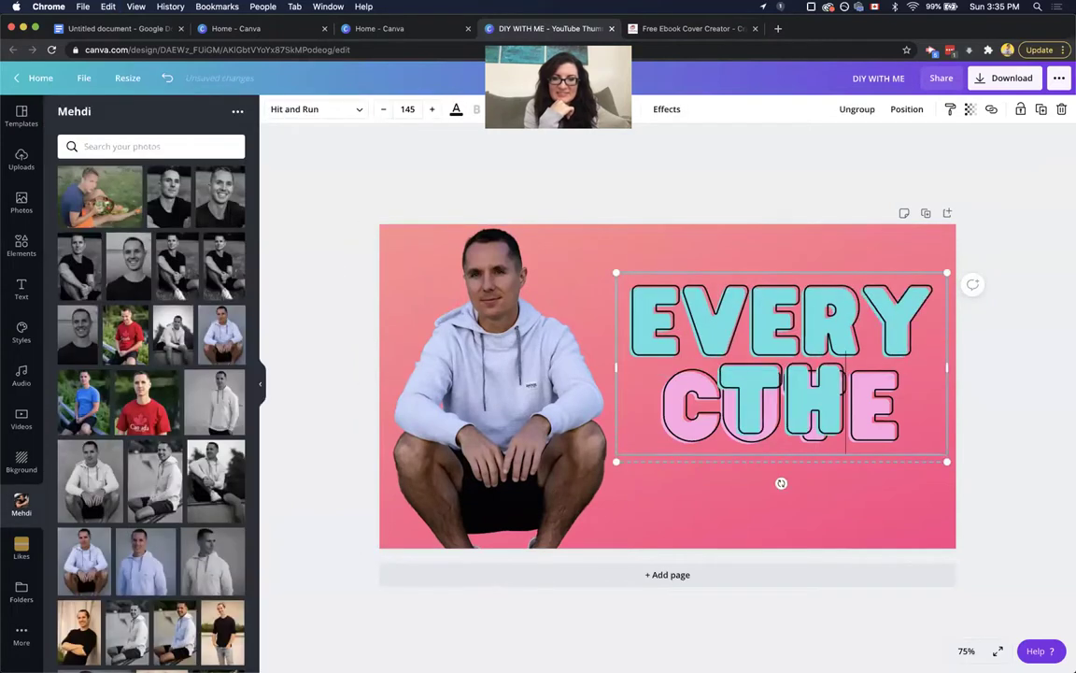
text(ING)
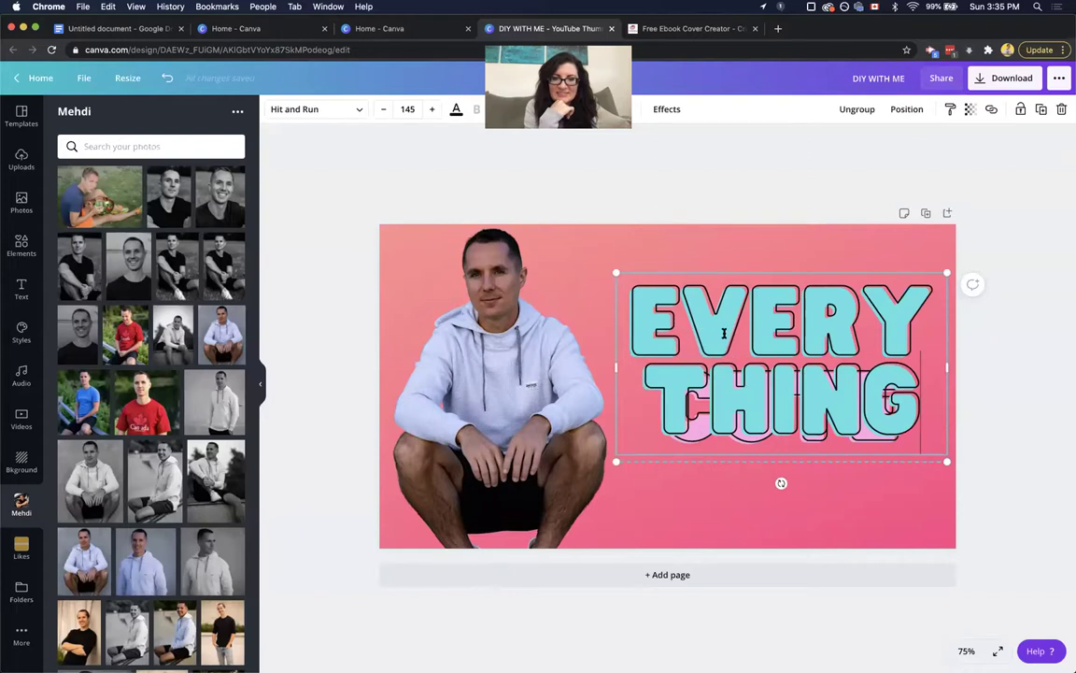
key(BackSpace)
key(BackSpace)
key(BackSpace)
key(BackSpace)
click(383, 110)
click(383, 109)
click(383, 109)
click(383, 109)
click(408, 108)
text(100)
key(Return)
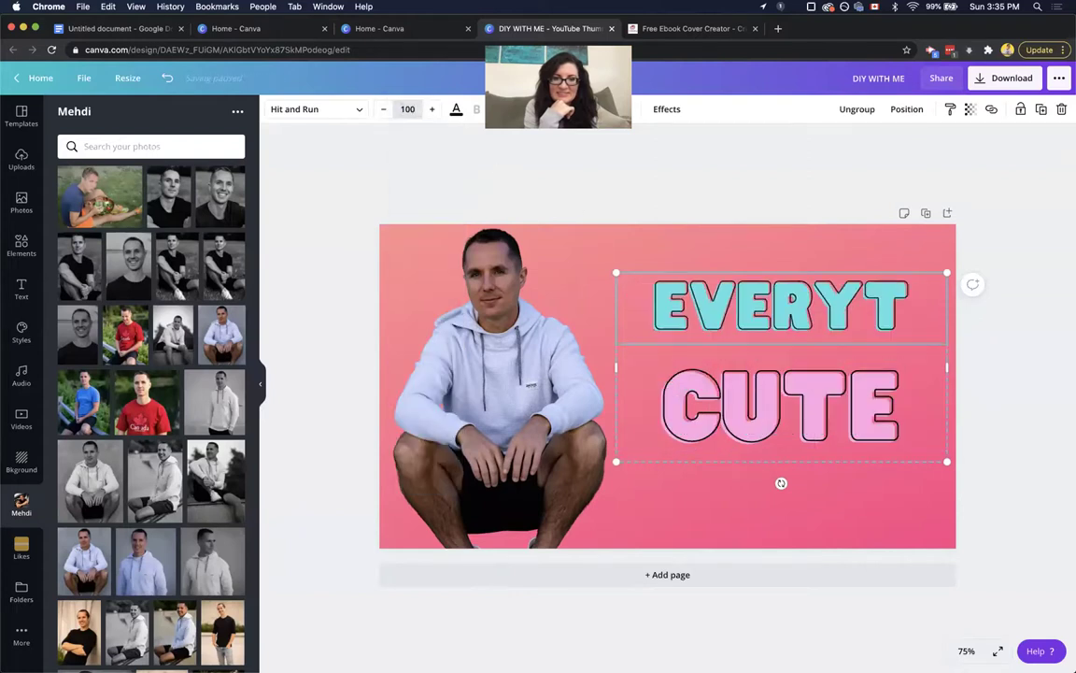
text(HING)
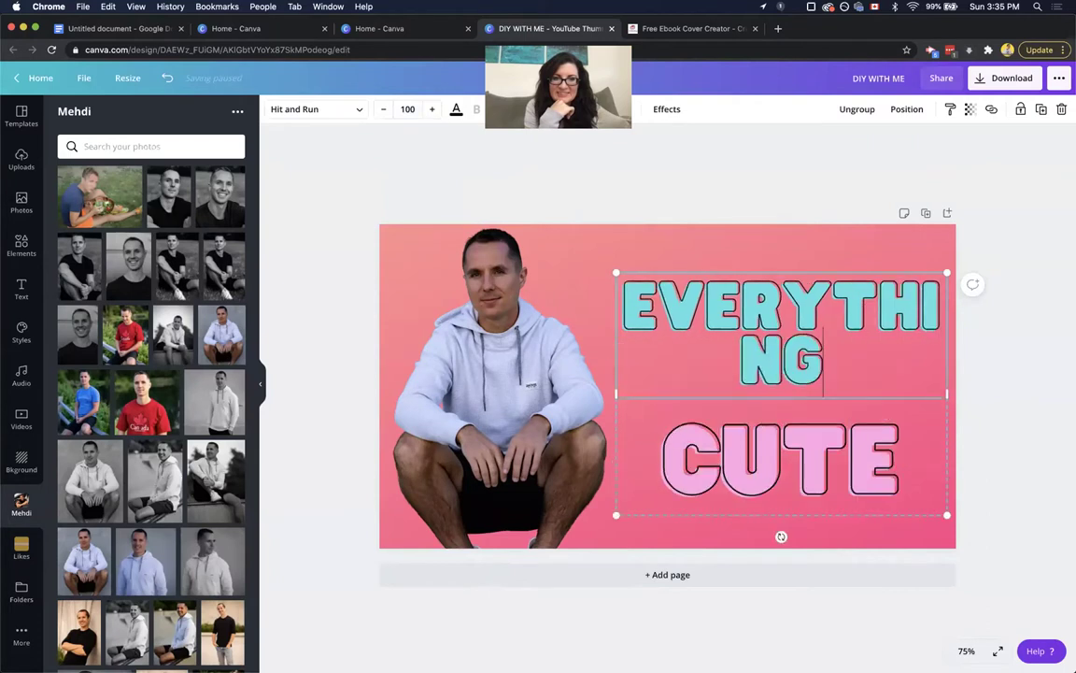
drag(616, 393, 499, 392)
click(344, 275)
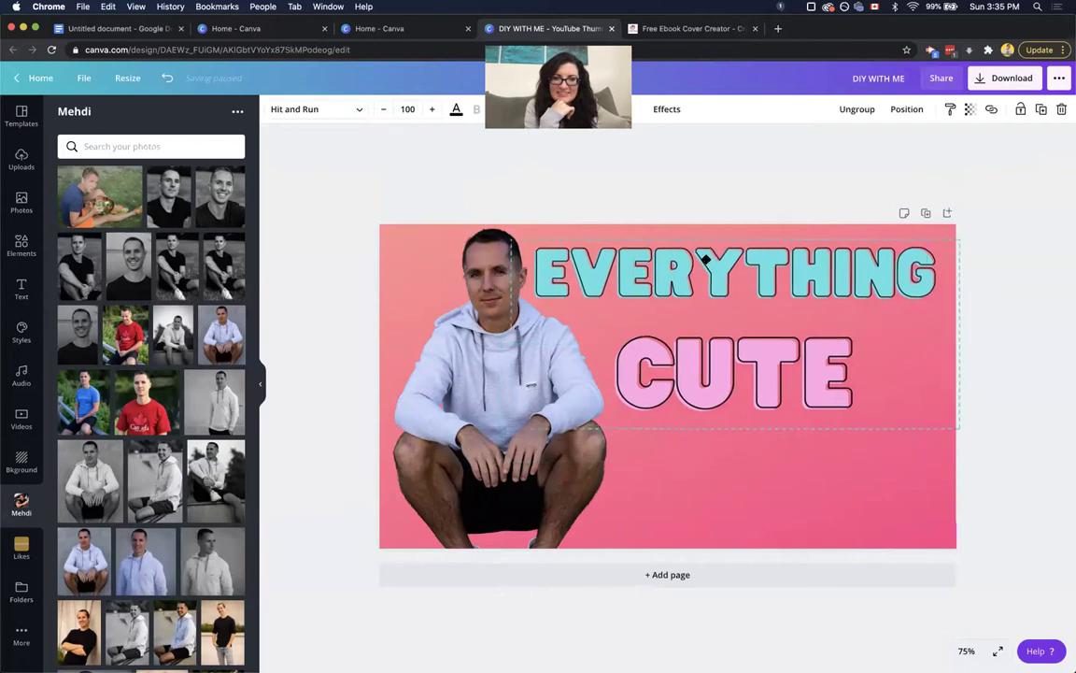
- Replace CUTE with I ATE TODAY, ungroup the two lines and nudge them into position
double_click(705, 340)
text(I AT)
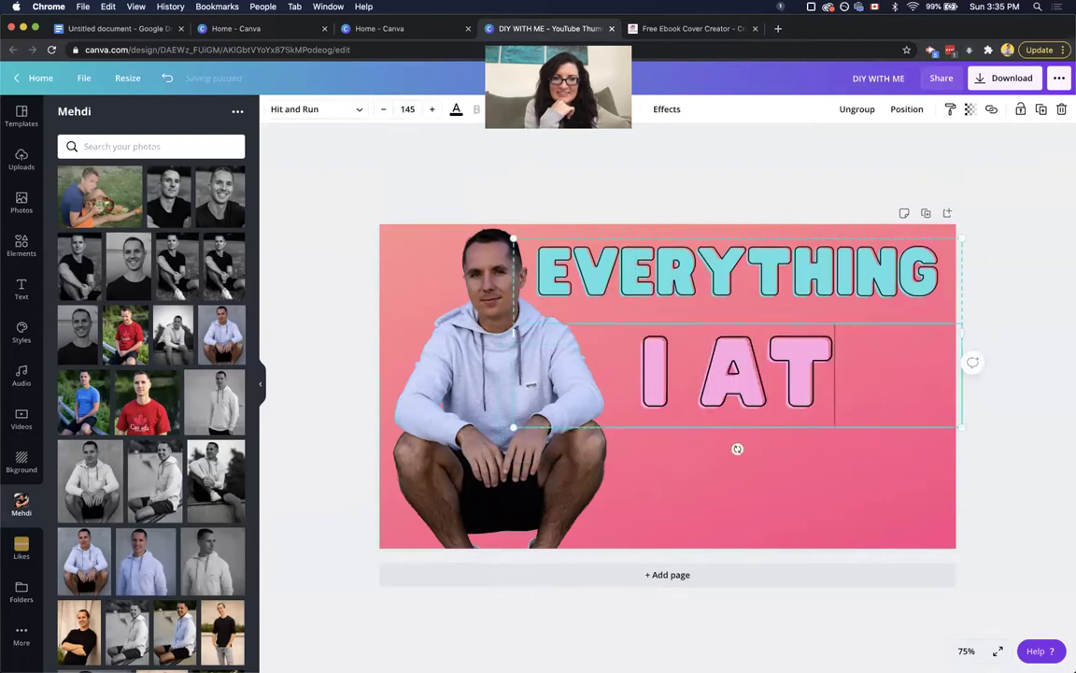
text(E TODAY)
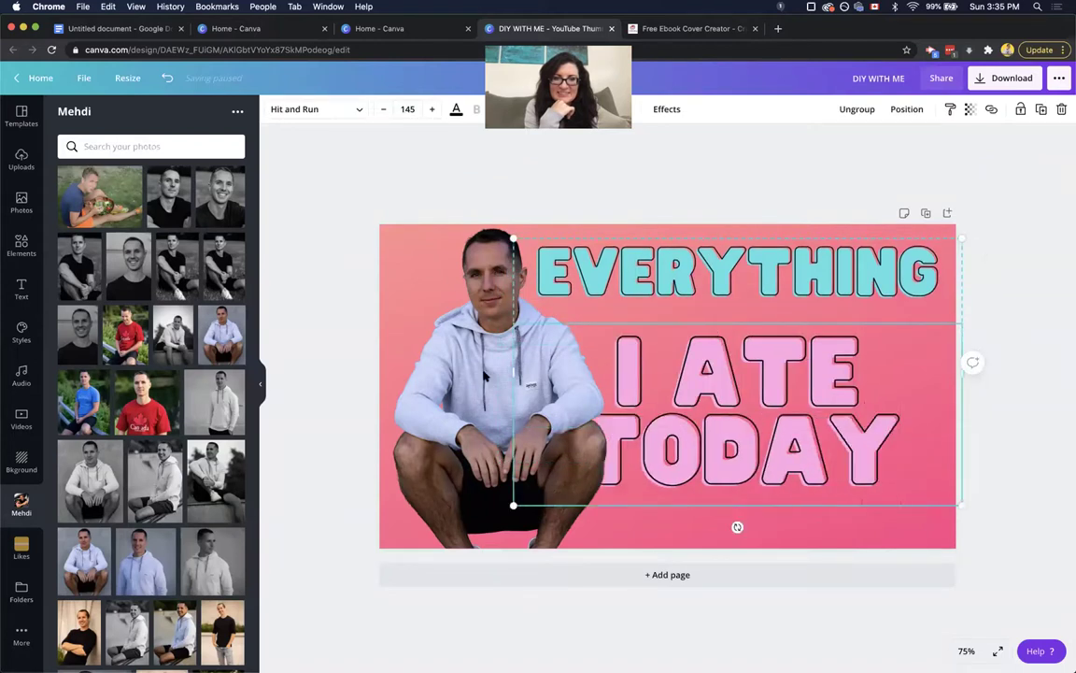
click(349, 298)
drag(701, 383, 717, 386)
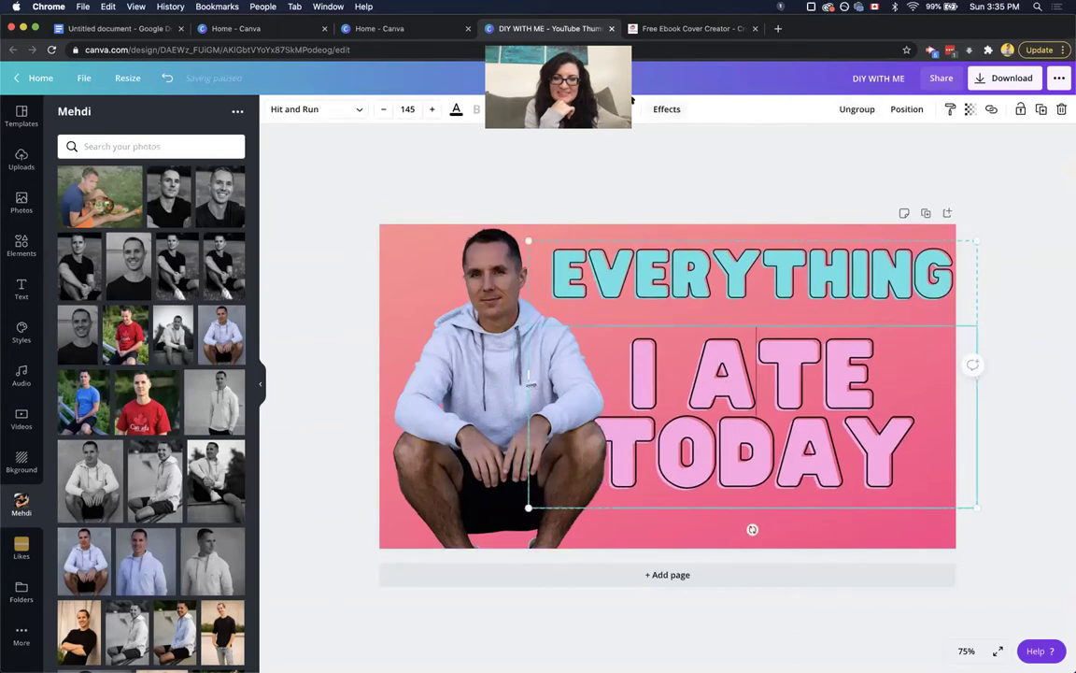
click(859, 109)
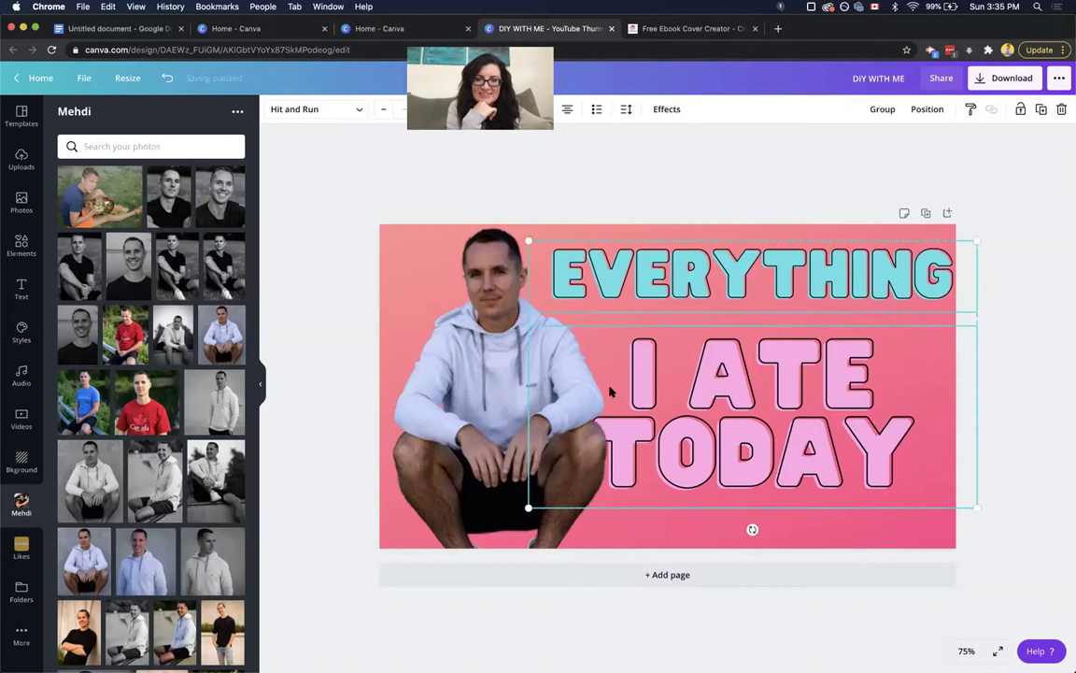
click(311, 323)
drag(790, 415, 804, 390)
click(736, 269)
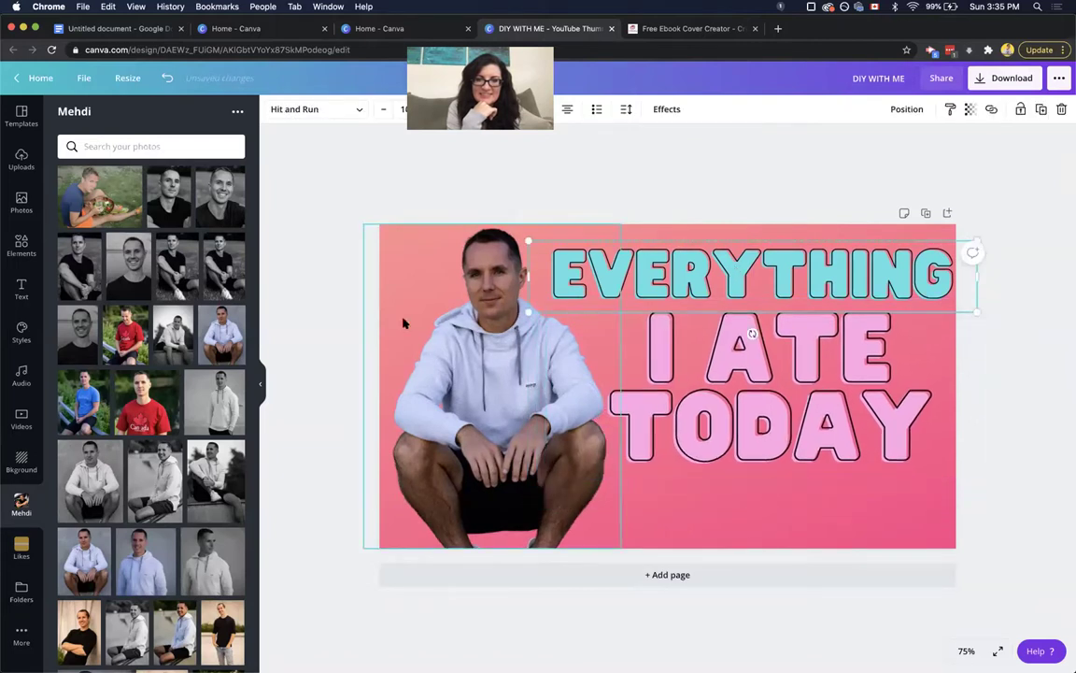
click(339, 315)
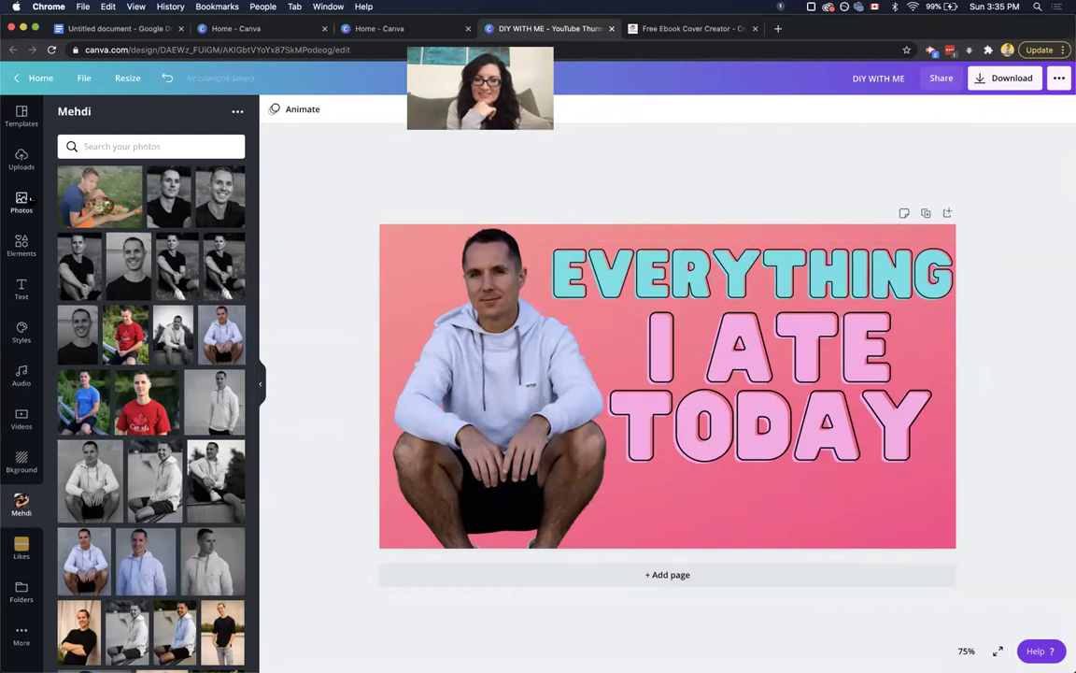
- Search elements for 'fruit', add the fruit bowl, shrink it and place it under TODAY
click(126, 115)
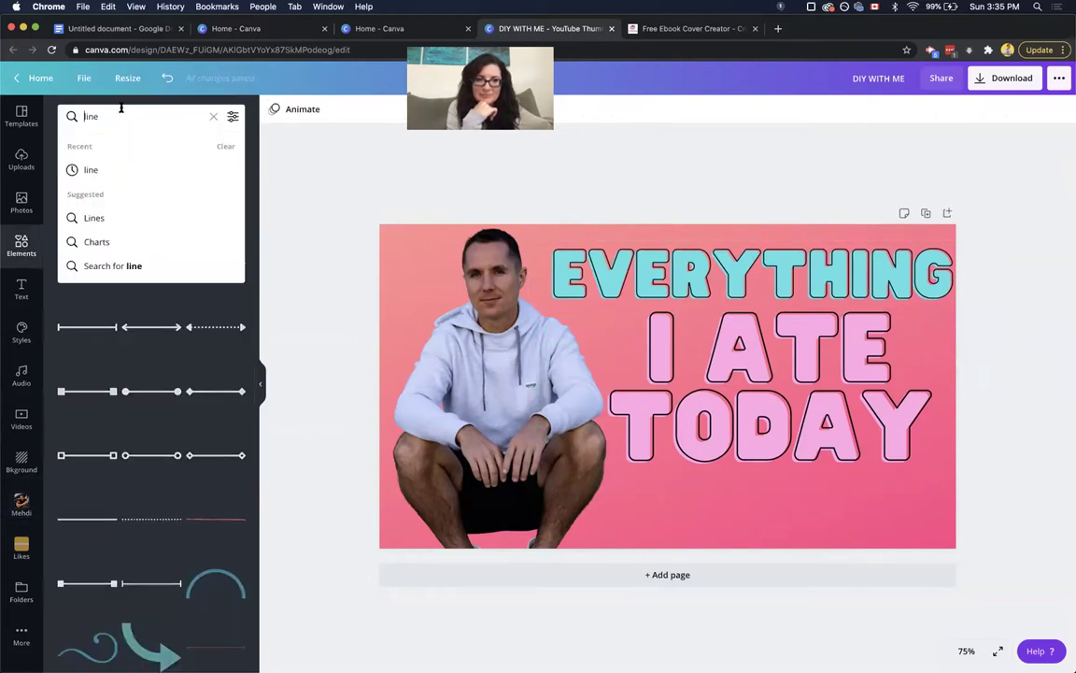
text(fruit)
key(Return)
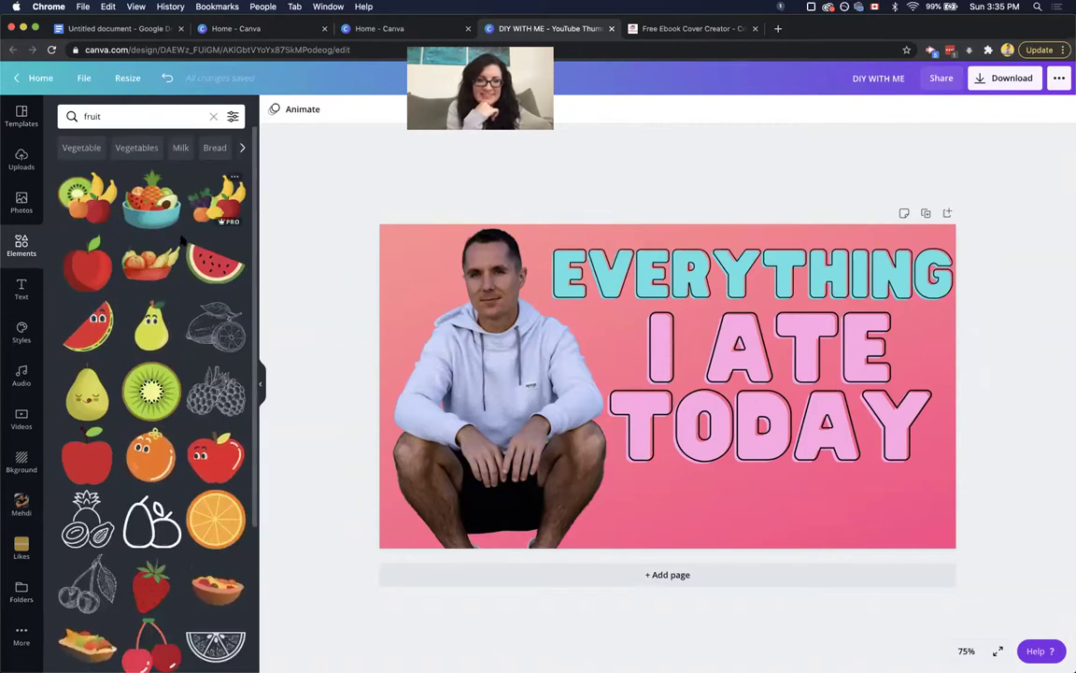
click(150, 264)
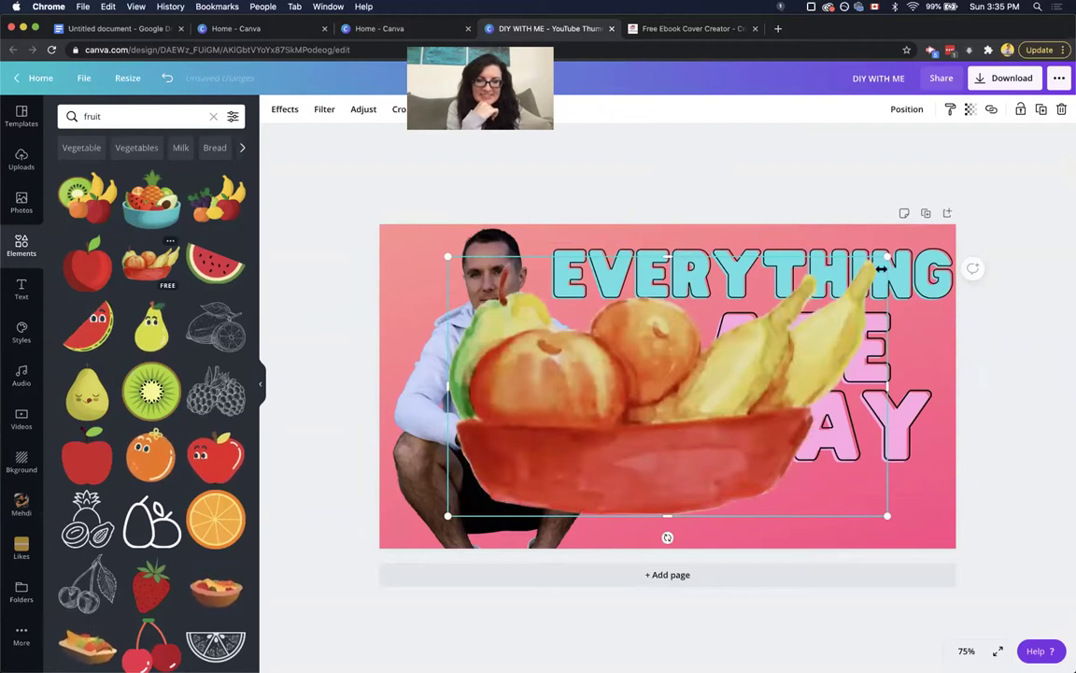
drag(881, 268, 587, 433)
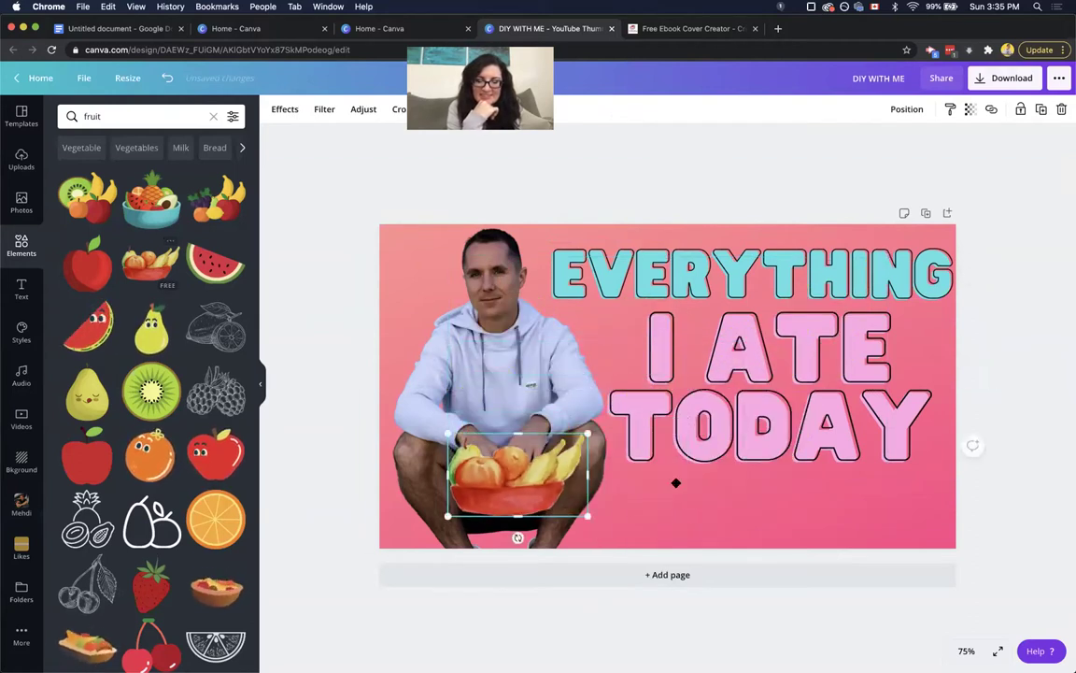
drag(519, 476, 683, 508)
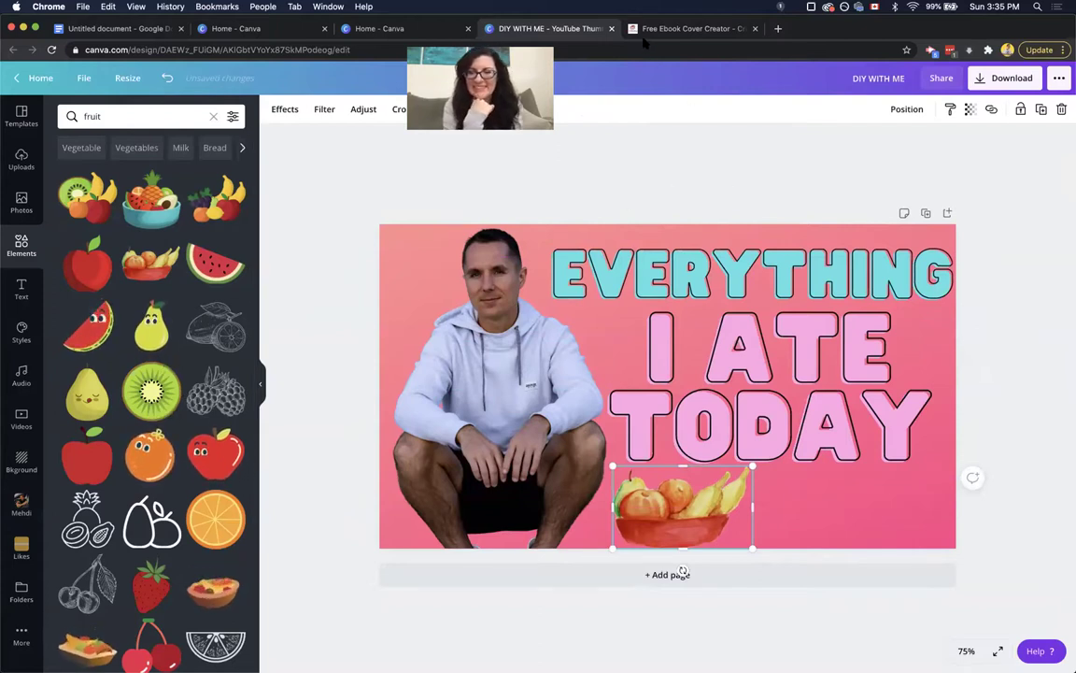
- Add a papaya beside the bowl, tilt it nearly horizontal and shrink it slightly
scroll(192, 491, down, 4)
scroll(192, 490, down, 4)
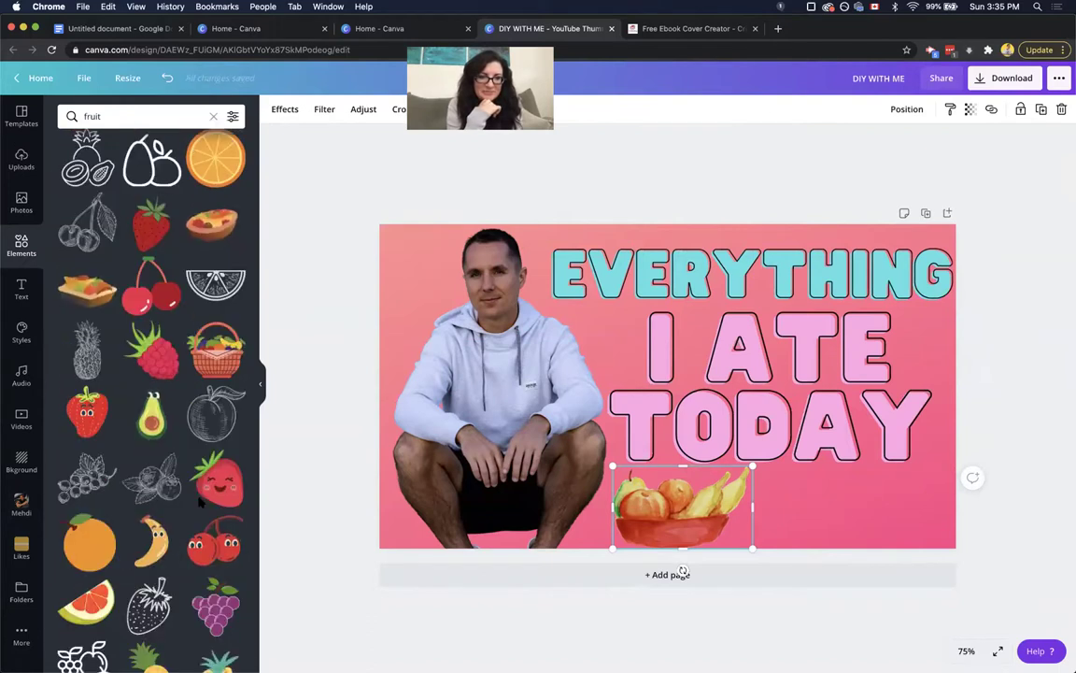
scroll(199, 502, down, 5)
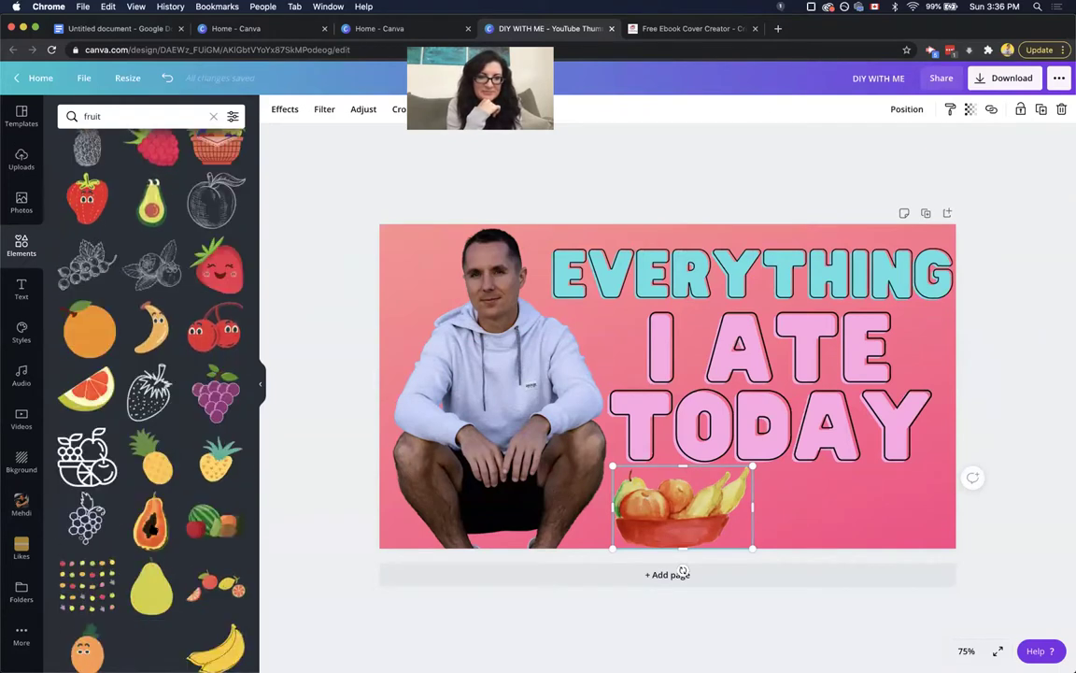
click(149, 520)
drag(672, 402, 838, 483)
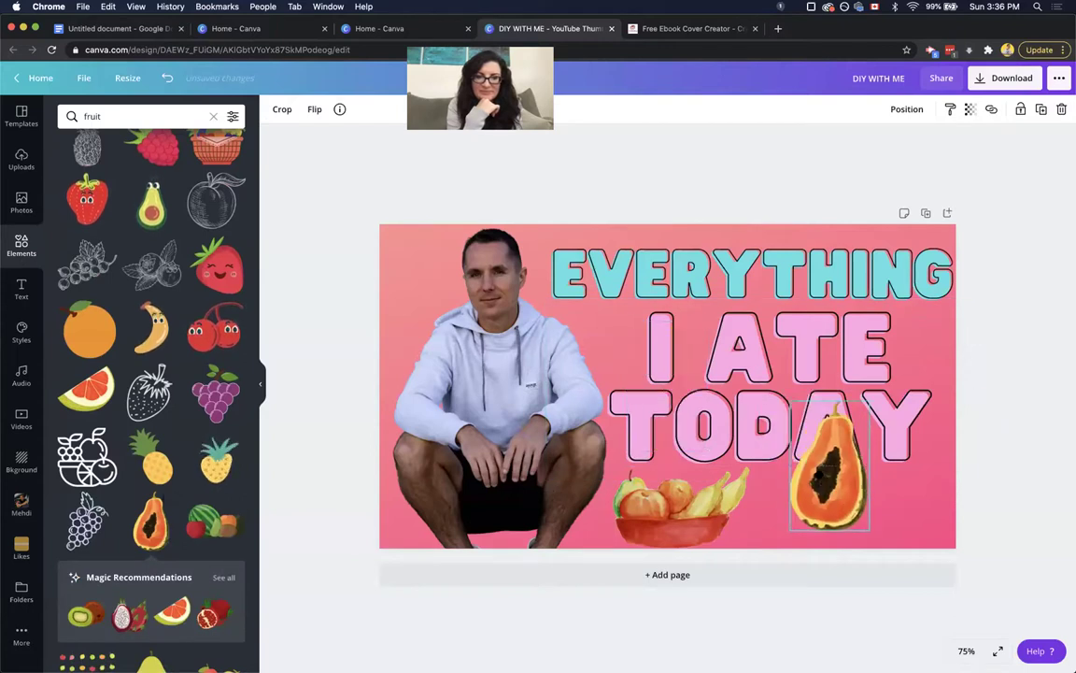
drag(833, 551, 757, 496)
drag(836, 453, 842, 499)
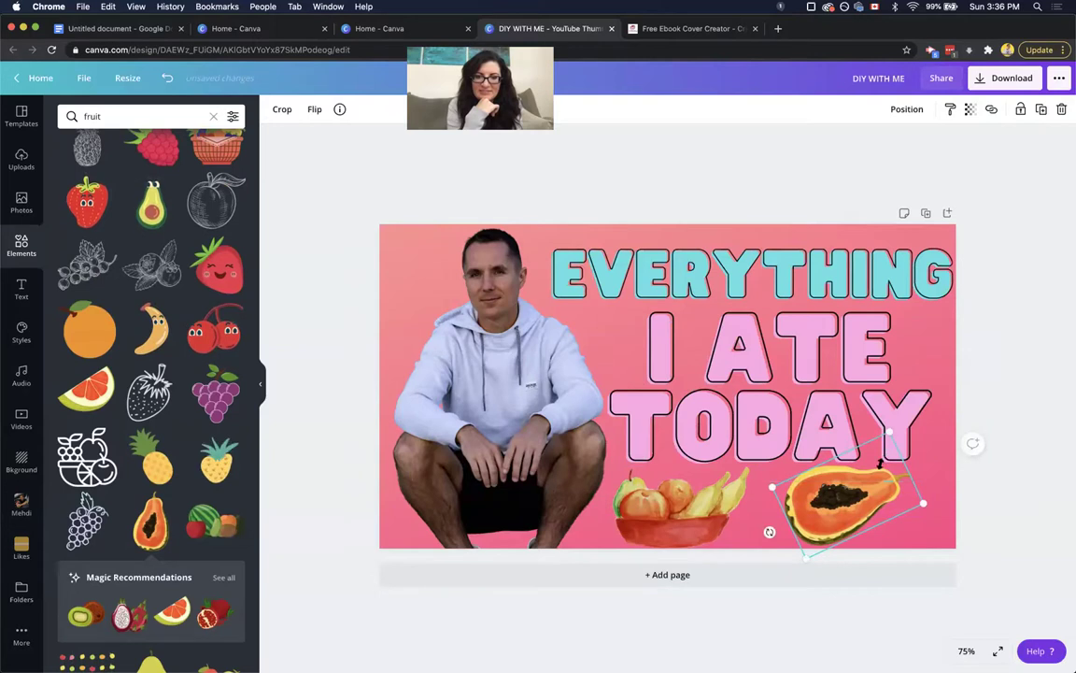
drag(884, 434, 865, 445)
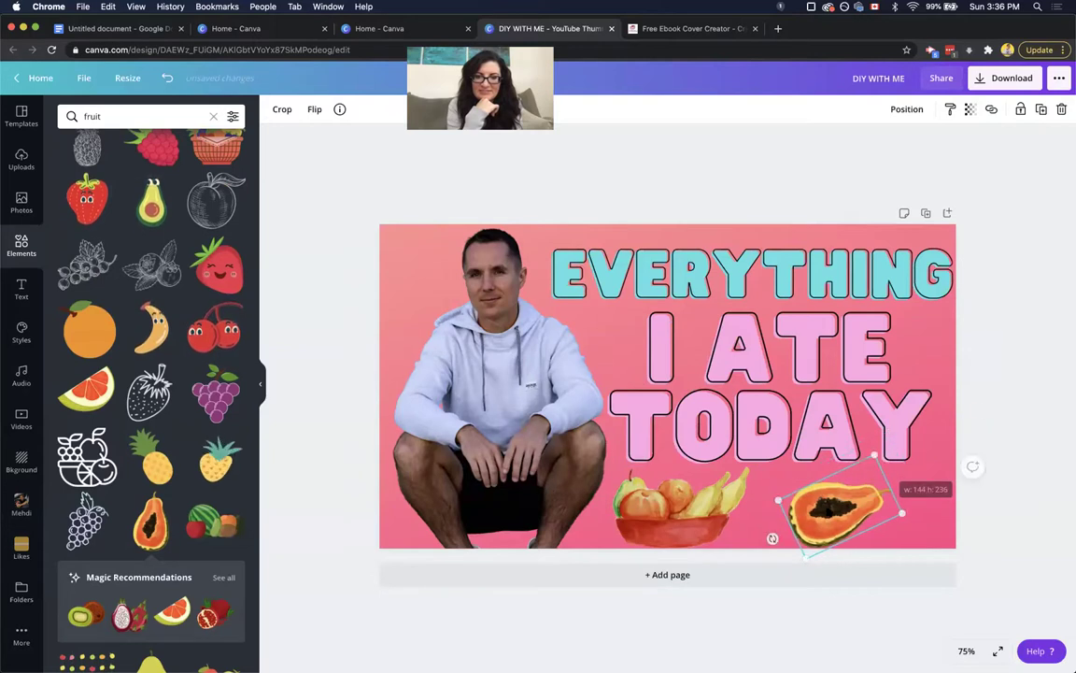
click(786, 620)
- Zoom out to view the whole finished thumbnail
key(super+minus)
key(super+minus)
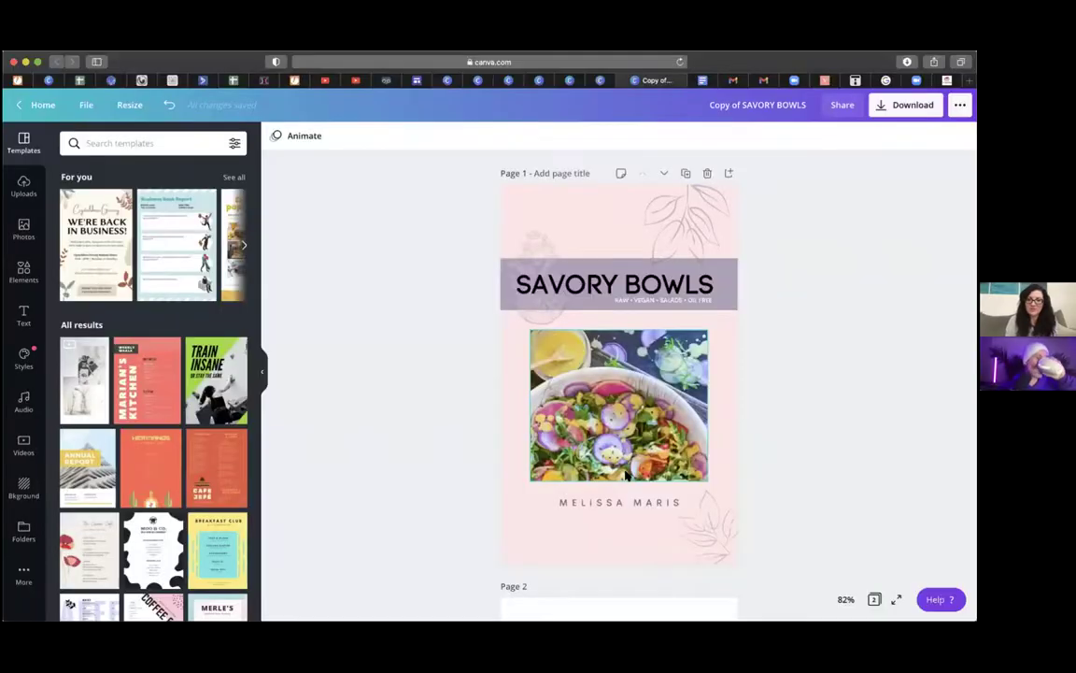
- Leave the Savory Bowls design for Canva home, then switch to the YouTube Studio video details
scroll(625, 473, down, 5)
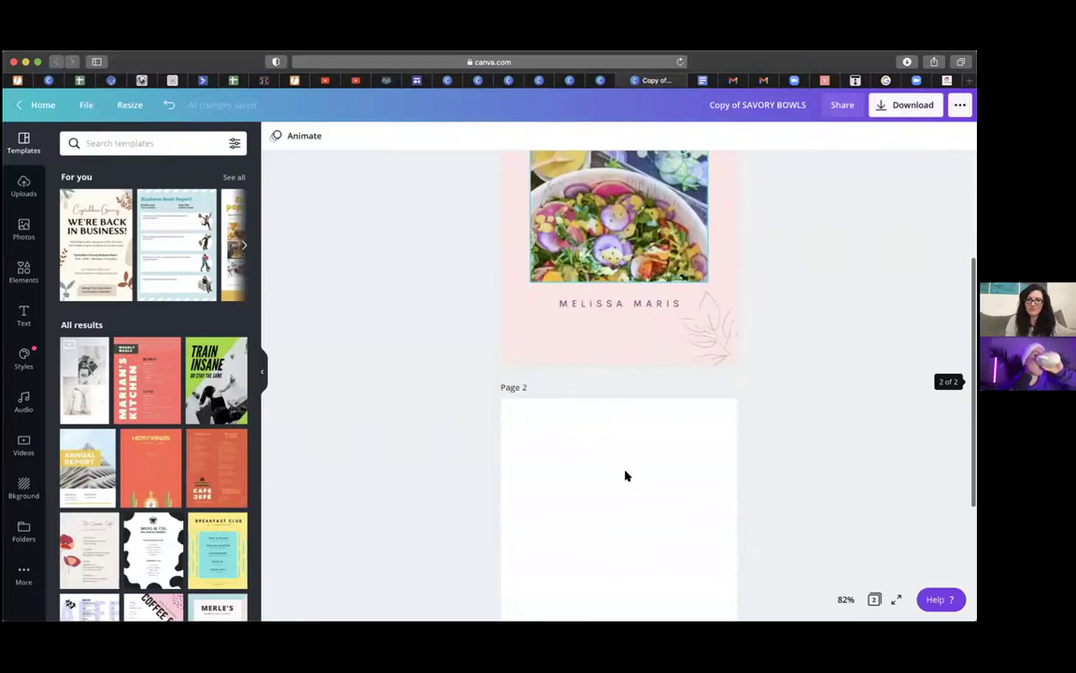
scroll(625, 473, up, 5)
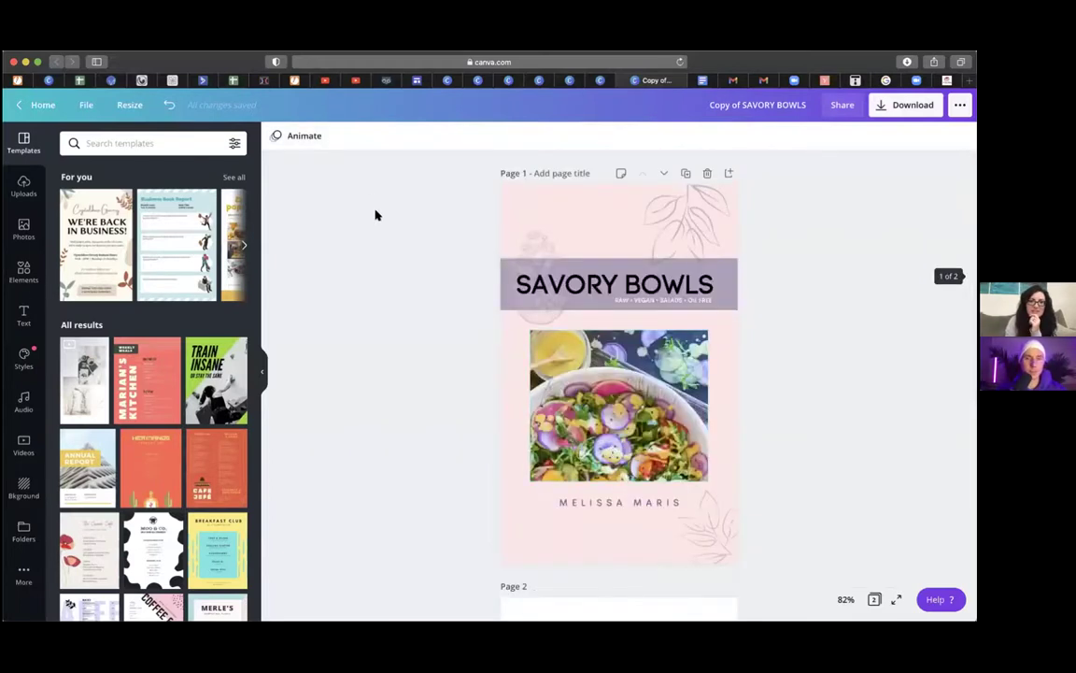
click(37, 106)
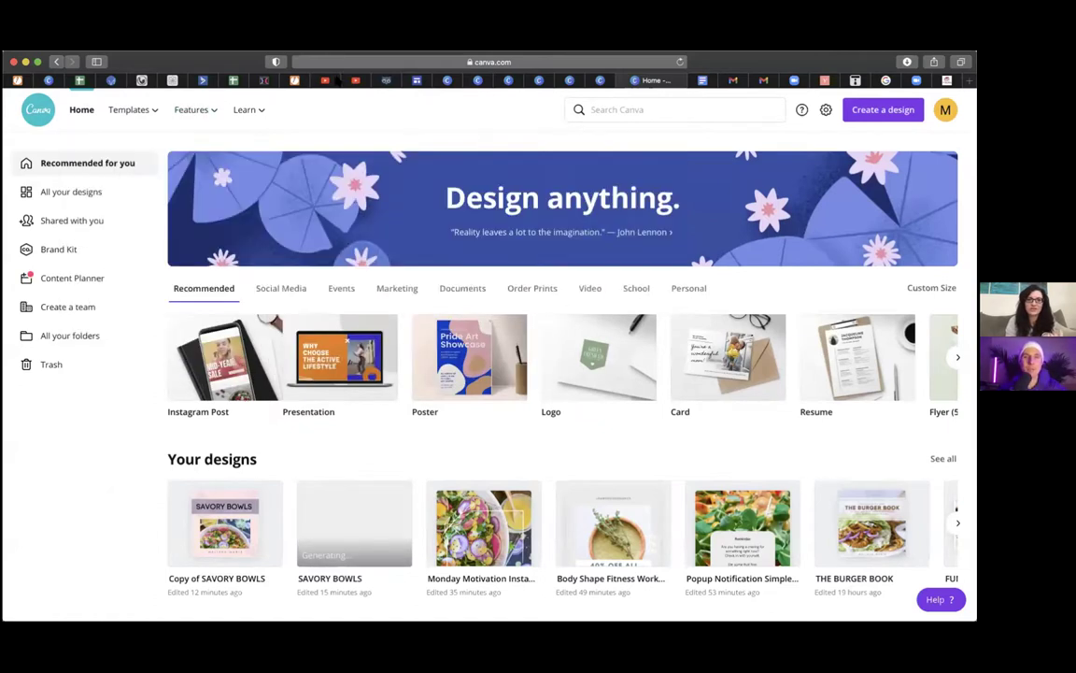
click(331, 82)
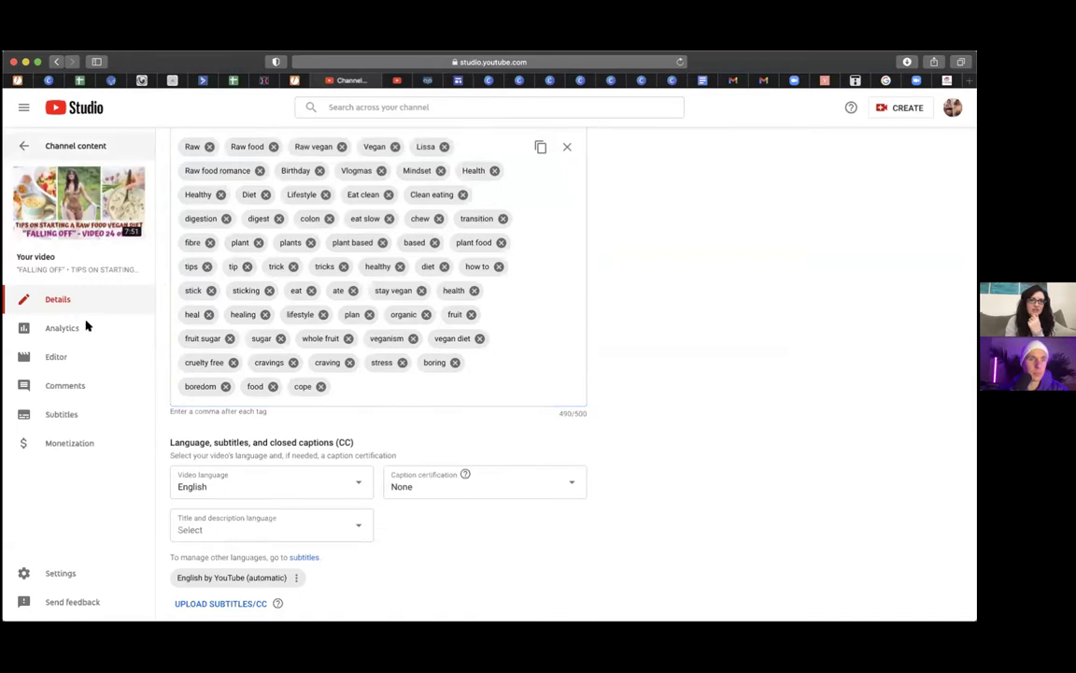
- Go back to the channel content list, browse the uploads and open the public channel page
click(81, 145)
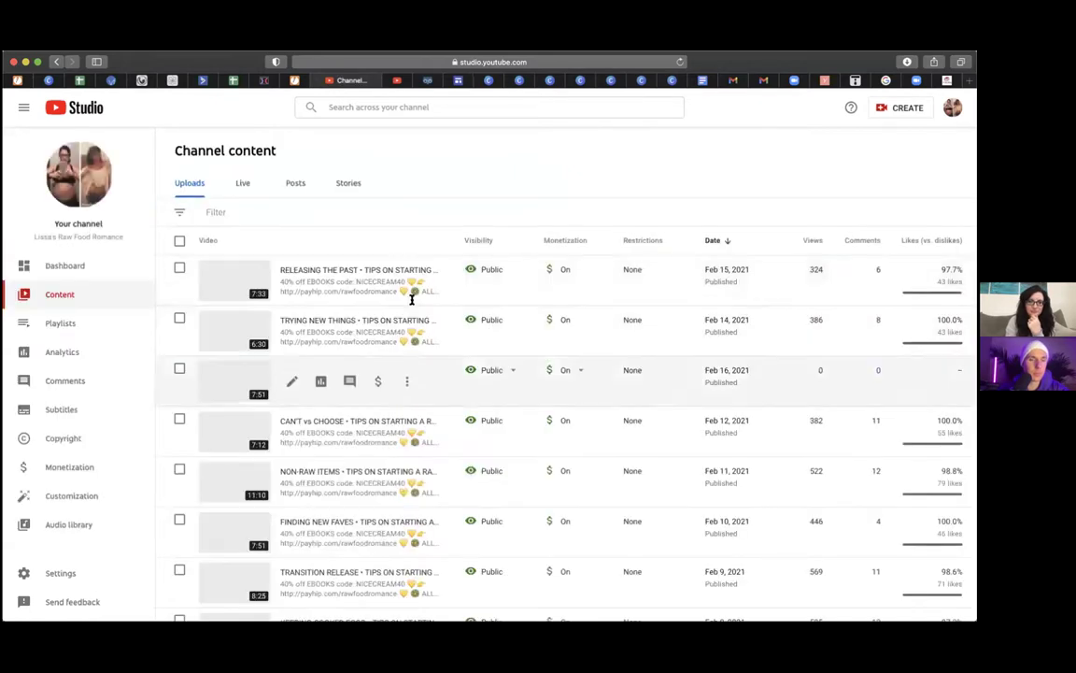
scroll(422, 392, down, 3)
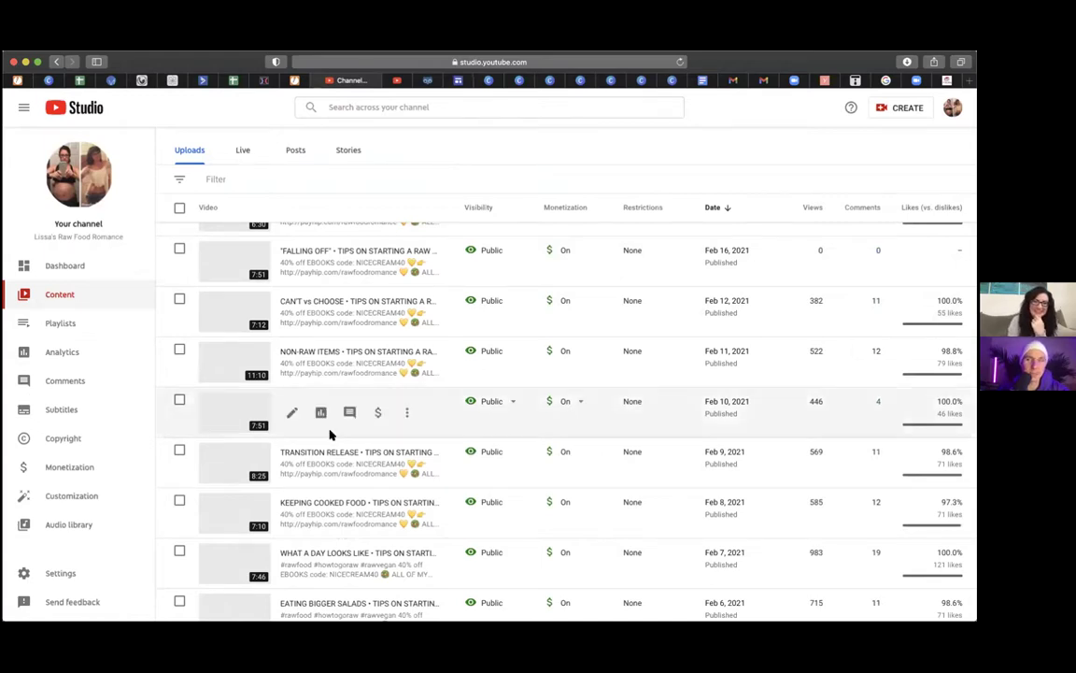
scroll(329, 435, up, 3)
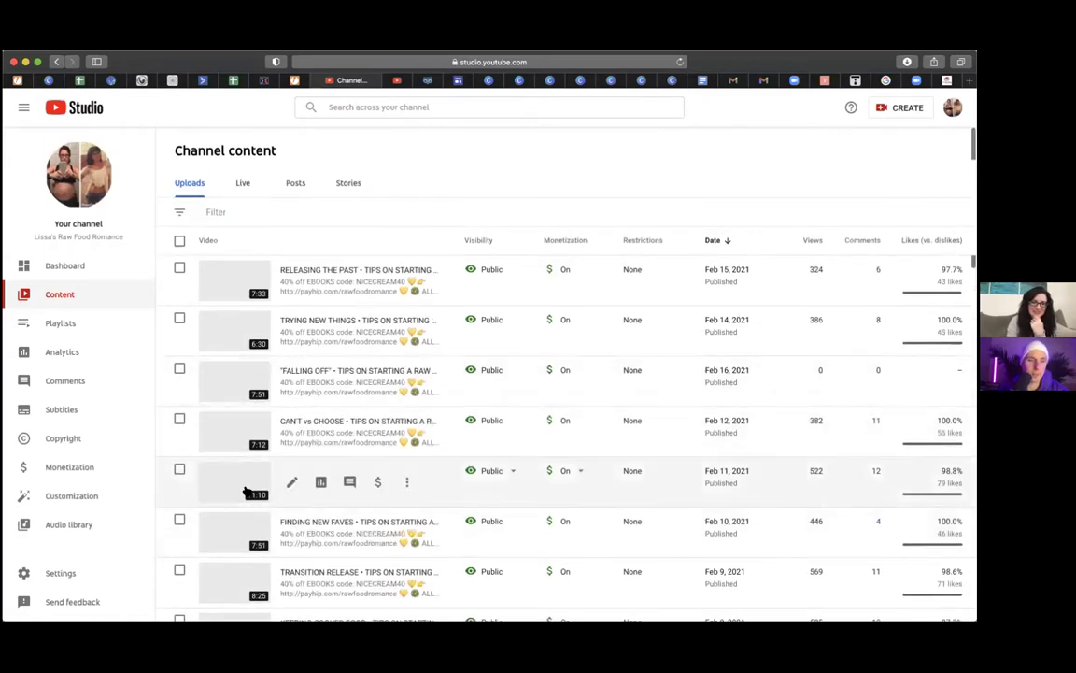
scroll(246, 490, down, 8)
scroll(245, 489, down, 7)
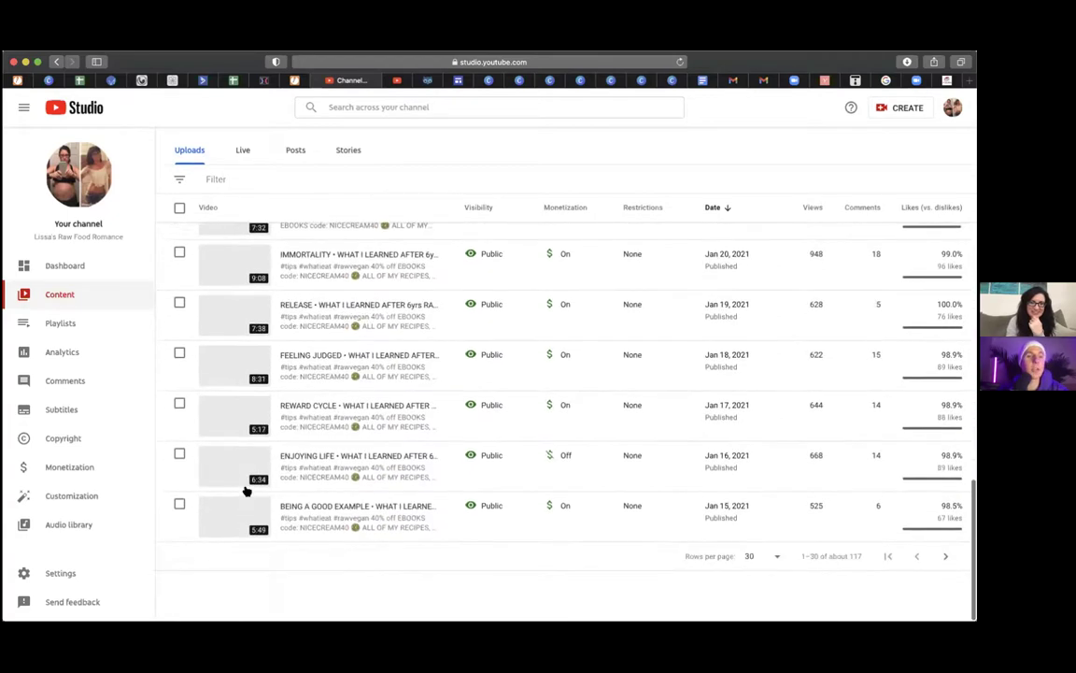
click(229, 477)
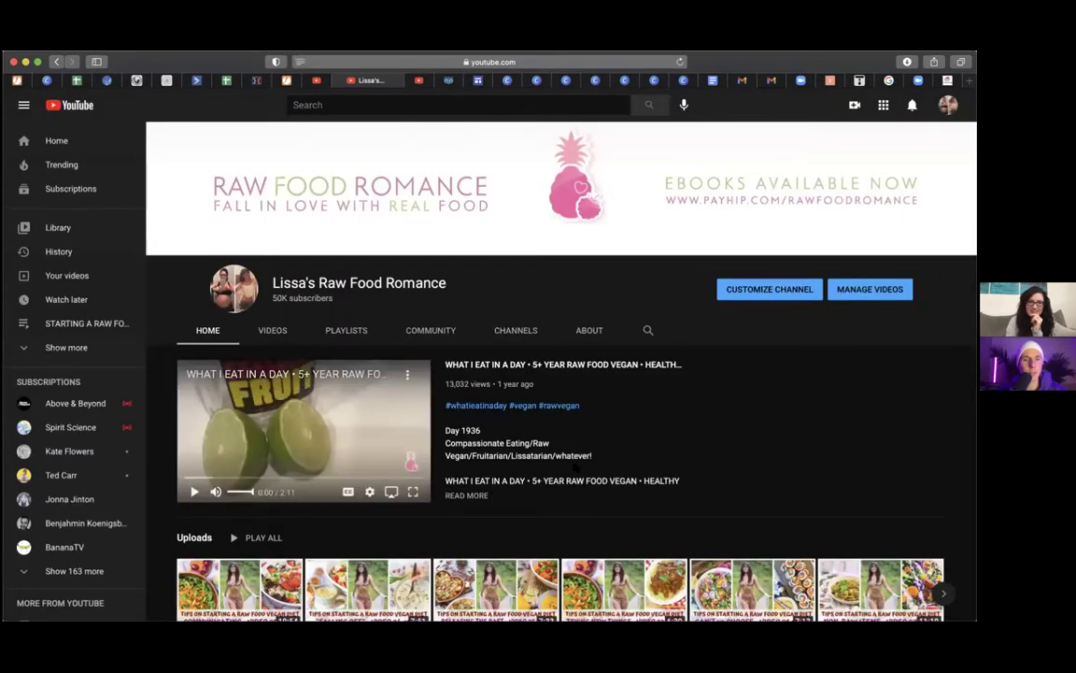
- Show the channel's Videos tab and scroll through all its uploaded video thumbnails
scroll(579, 472, down, 3)
scroll(579, 472, down, 5)
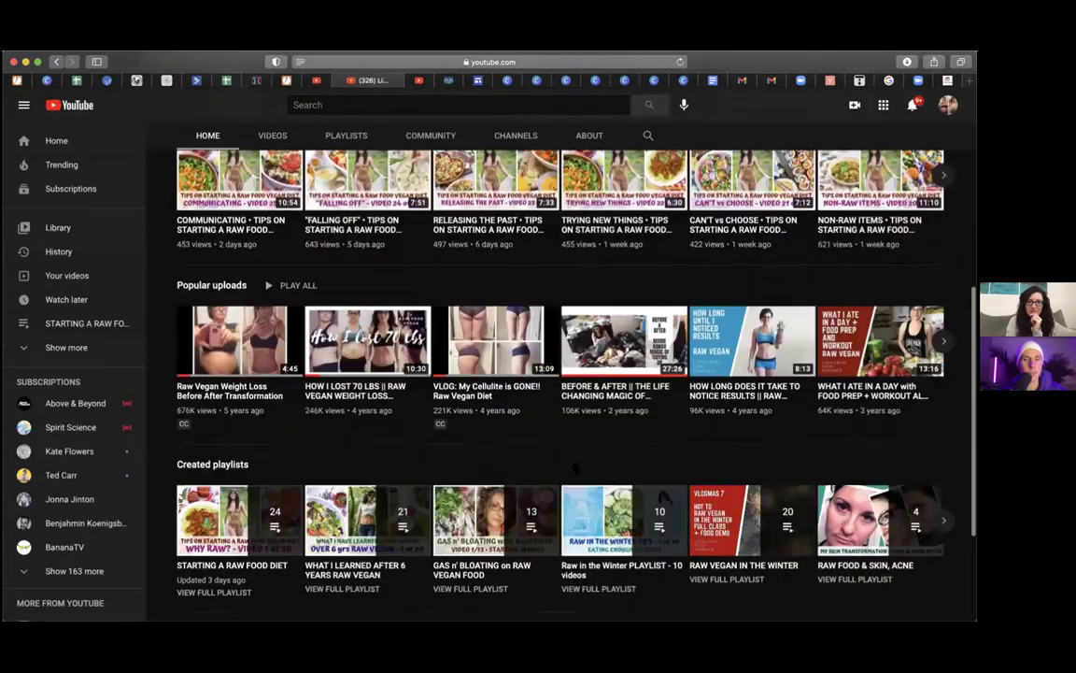
scroll(339, 210, up, 6)
click(269, 182)
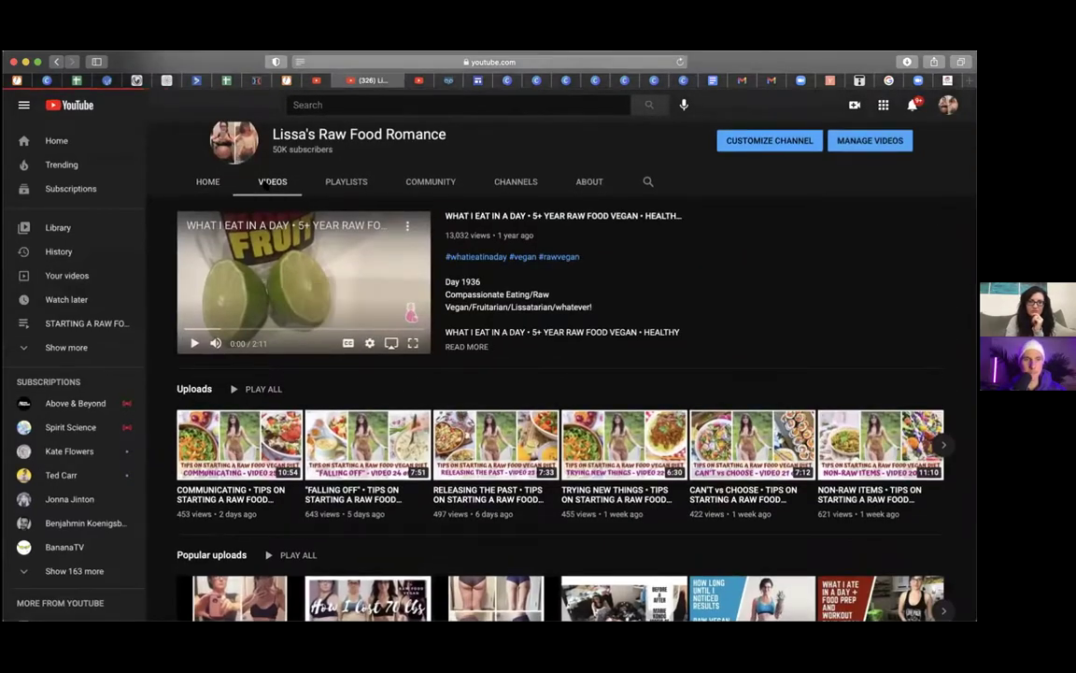
scroll(495, 374, down, 5)
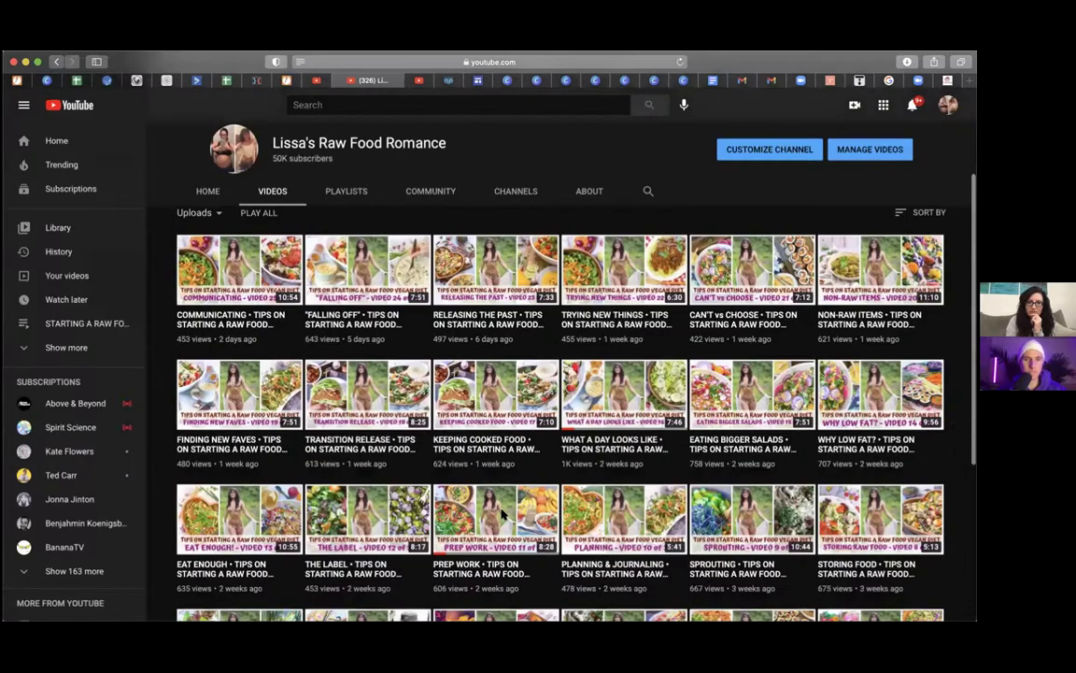
scroll(501, 515, down, 5)
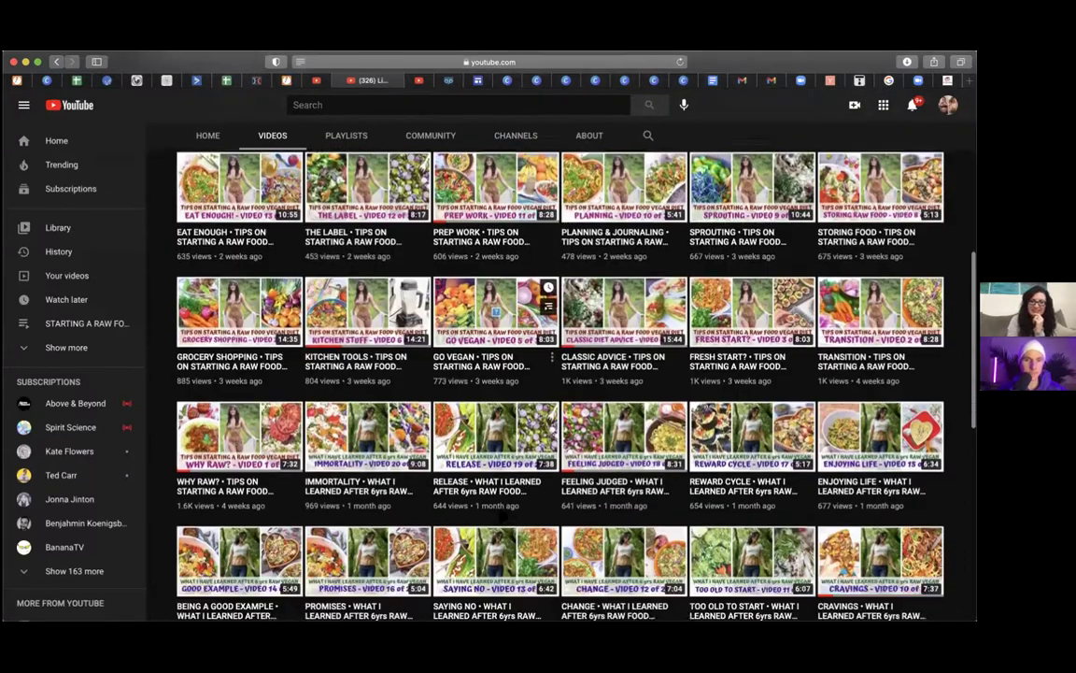
scroll(502, 513, down, 5)
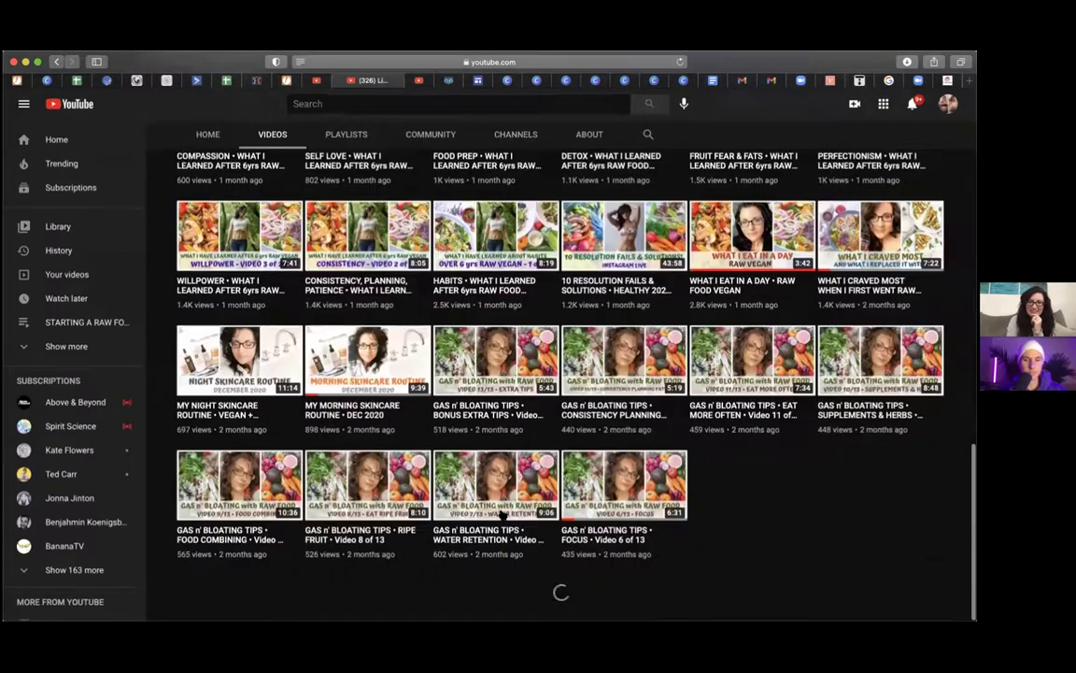
scroll(501, 514, down, 1)
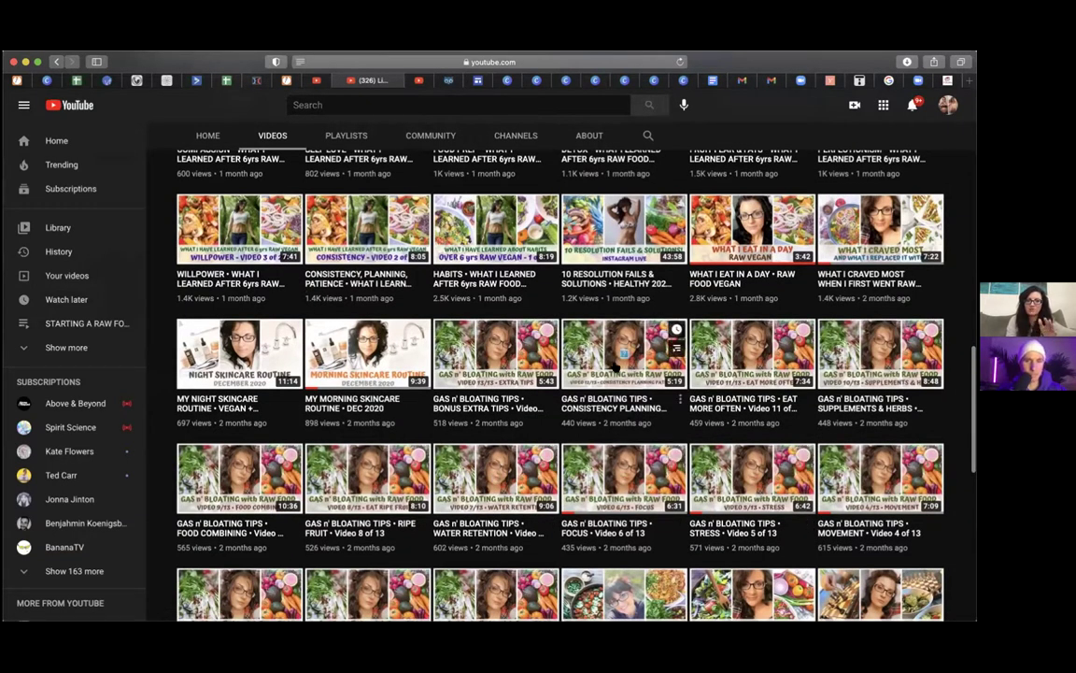
scroll(614, 369, down, 10)
scroll(615, 368, up, 5)
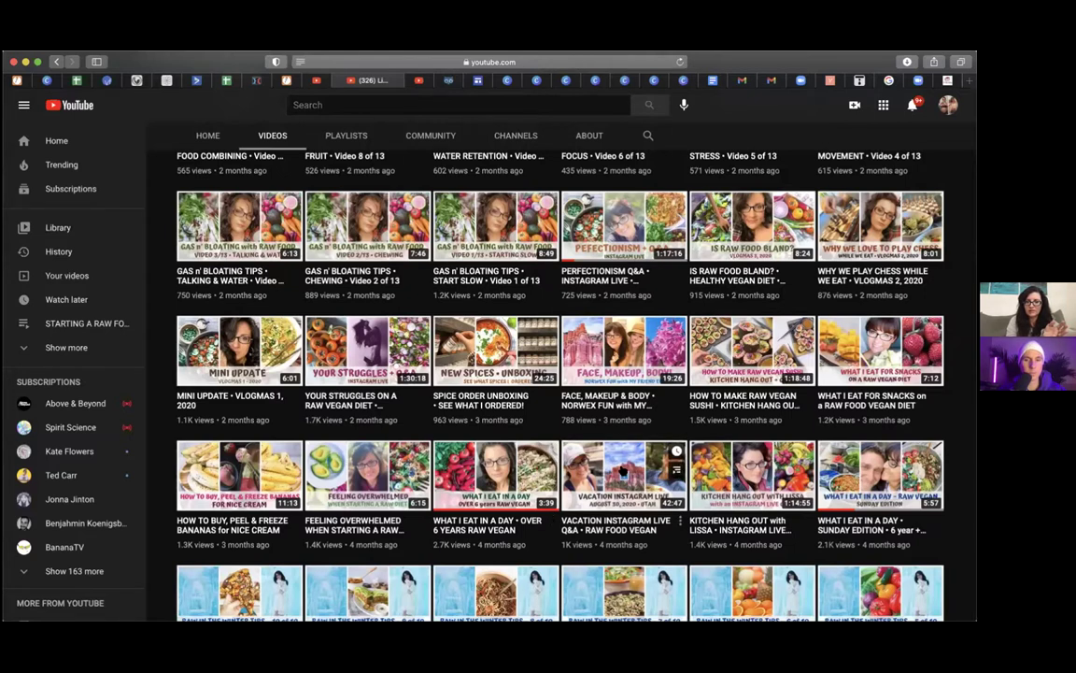
scroll(622, 482, down, 5)
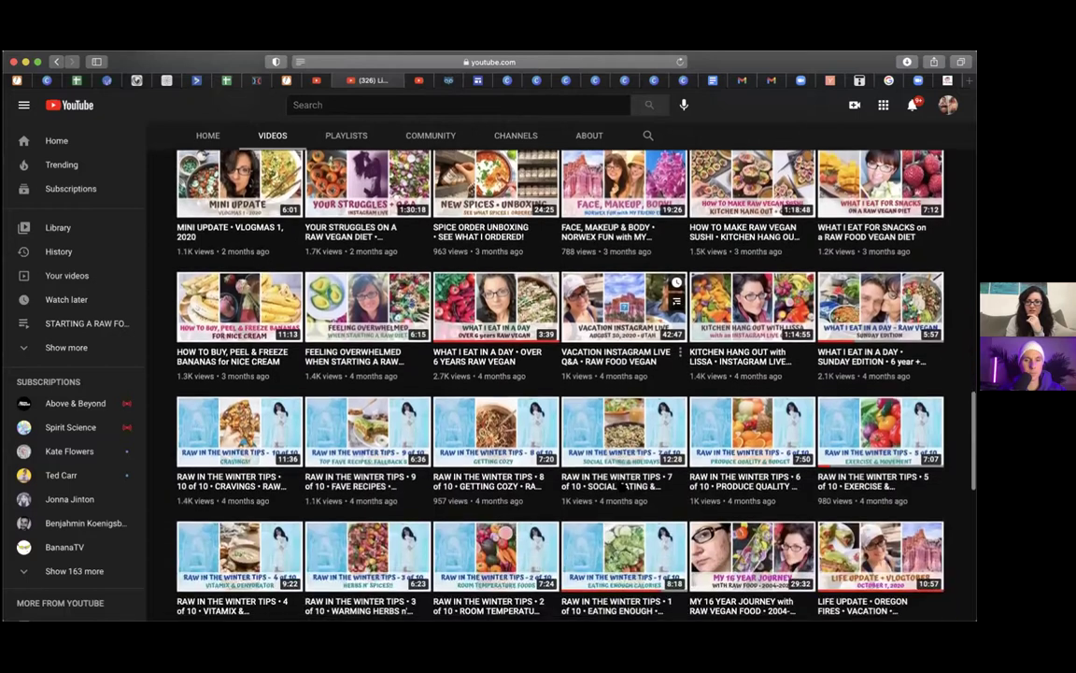
scroll(622, 483, down, 6)
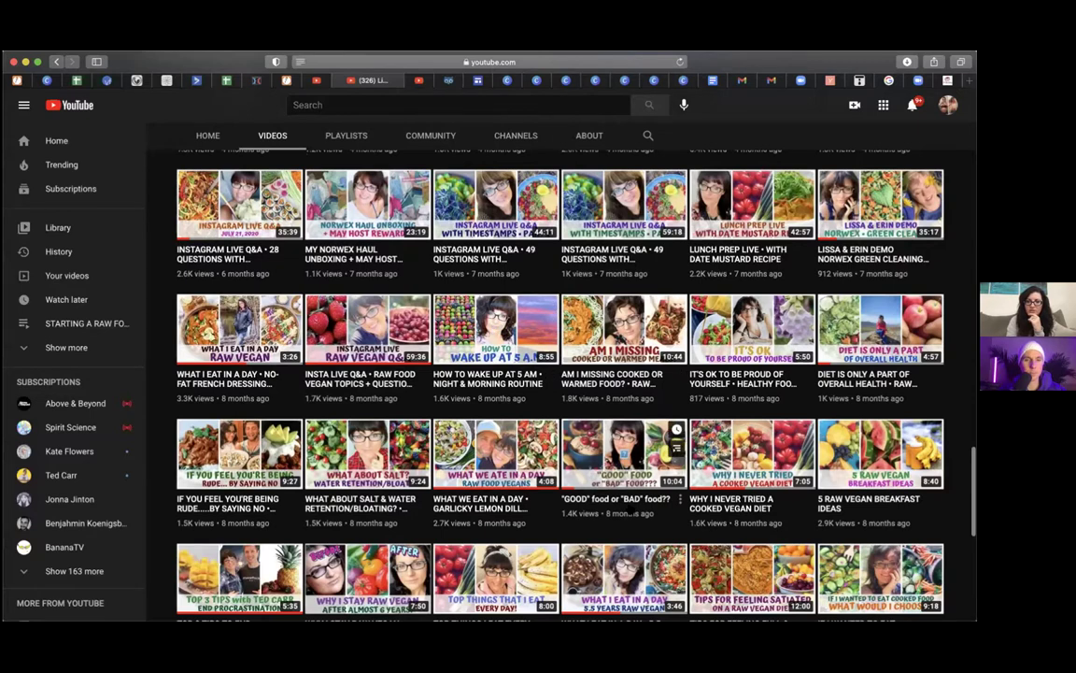
scroll(624, 486, down, 10)
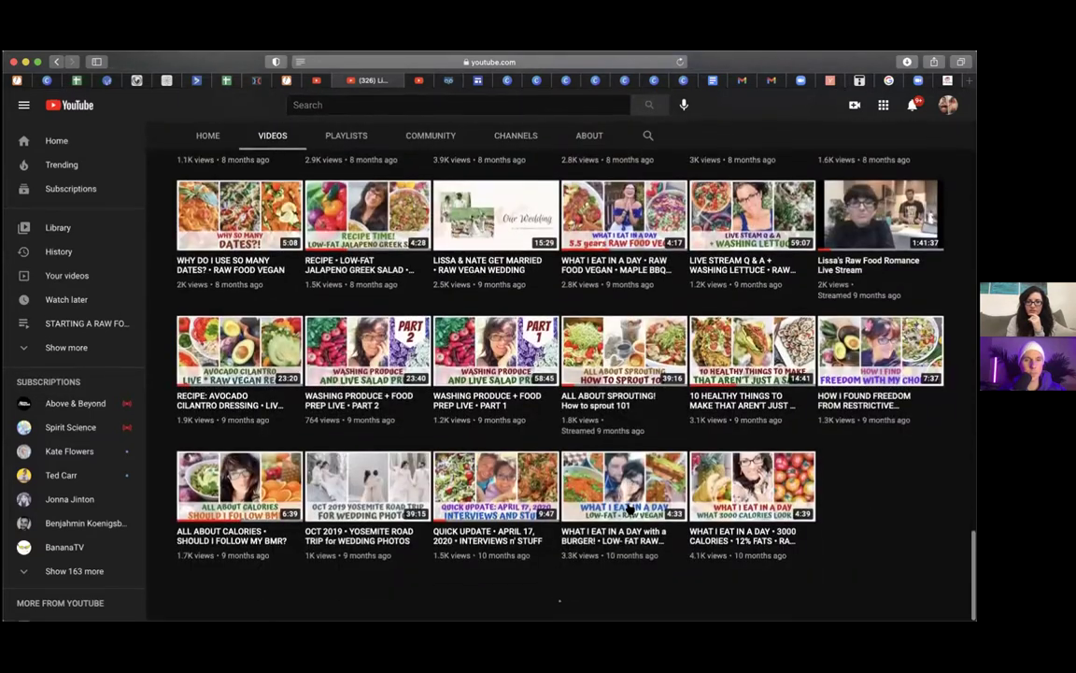
scroll(629, 509, up, 15)
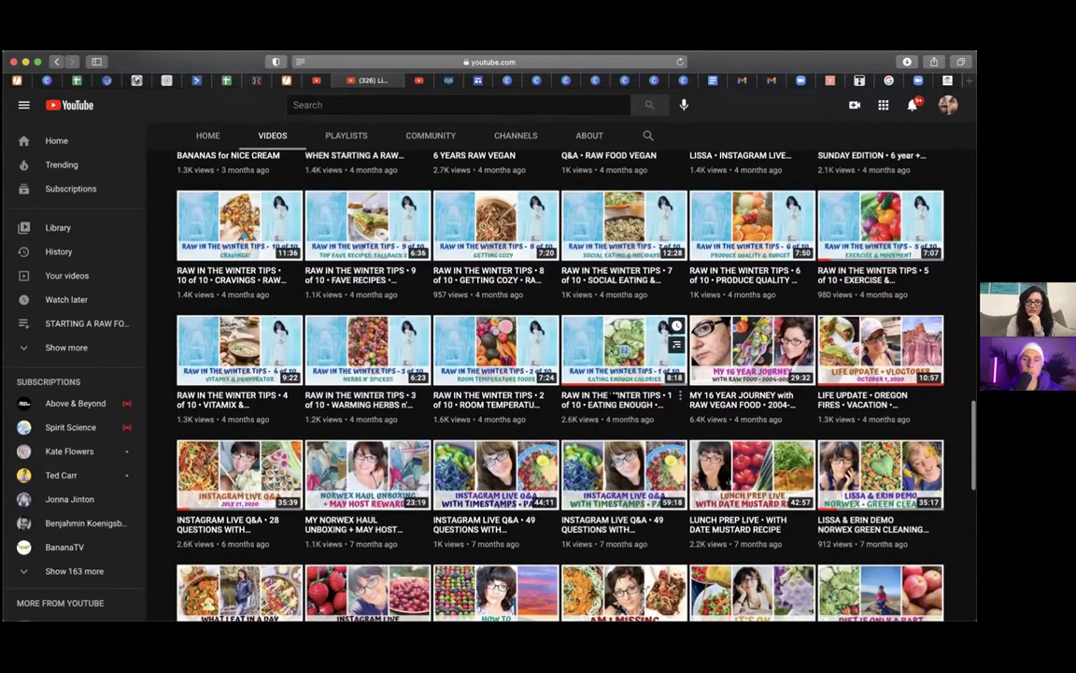
scroll(614, 396, up, 6)
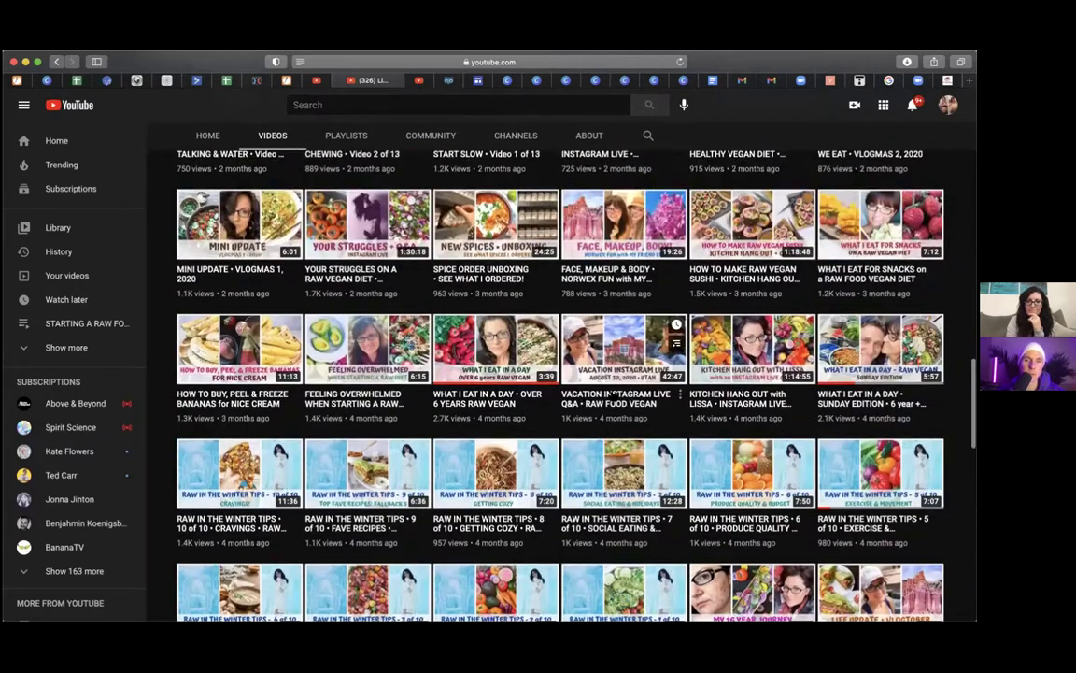
scroll(611, 394, up, 6)
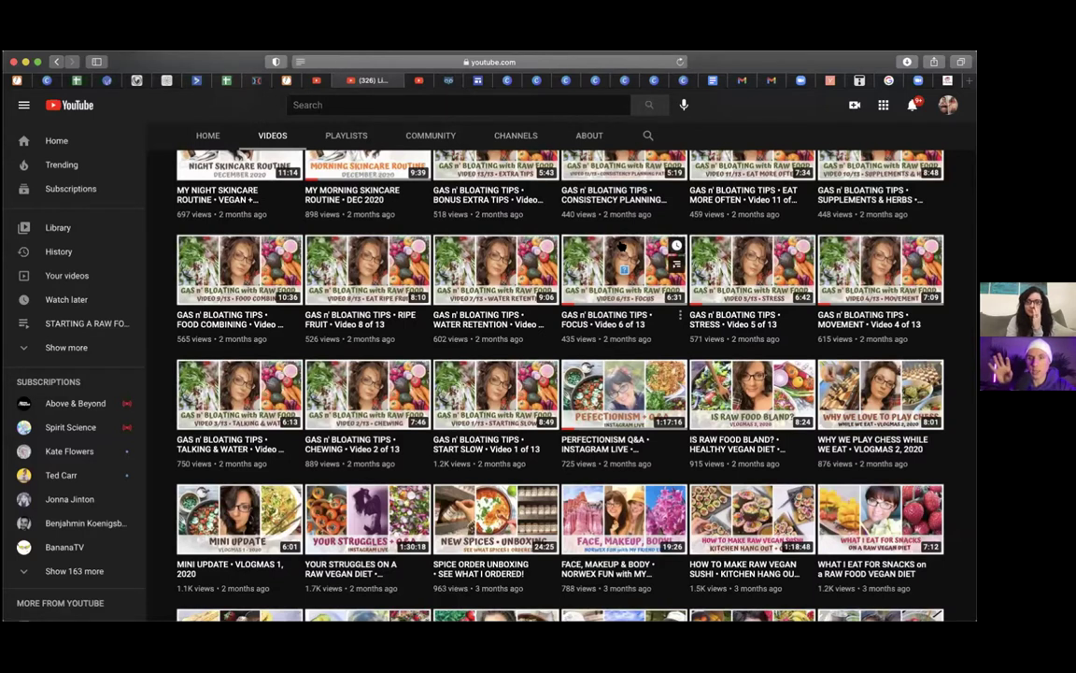
- From Canva home, list all designs and open FUN SHOPPING FOR A WEDDING DRESS
click(683, 80)
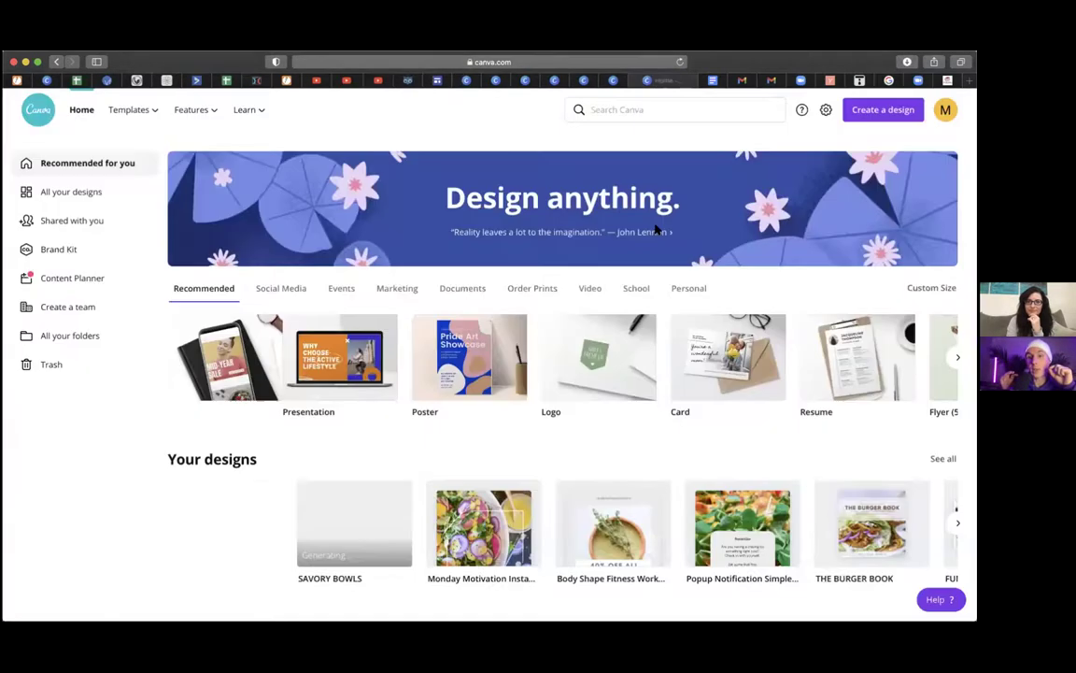
scroll(500, 452, down, 5)
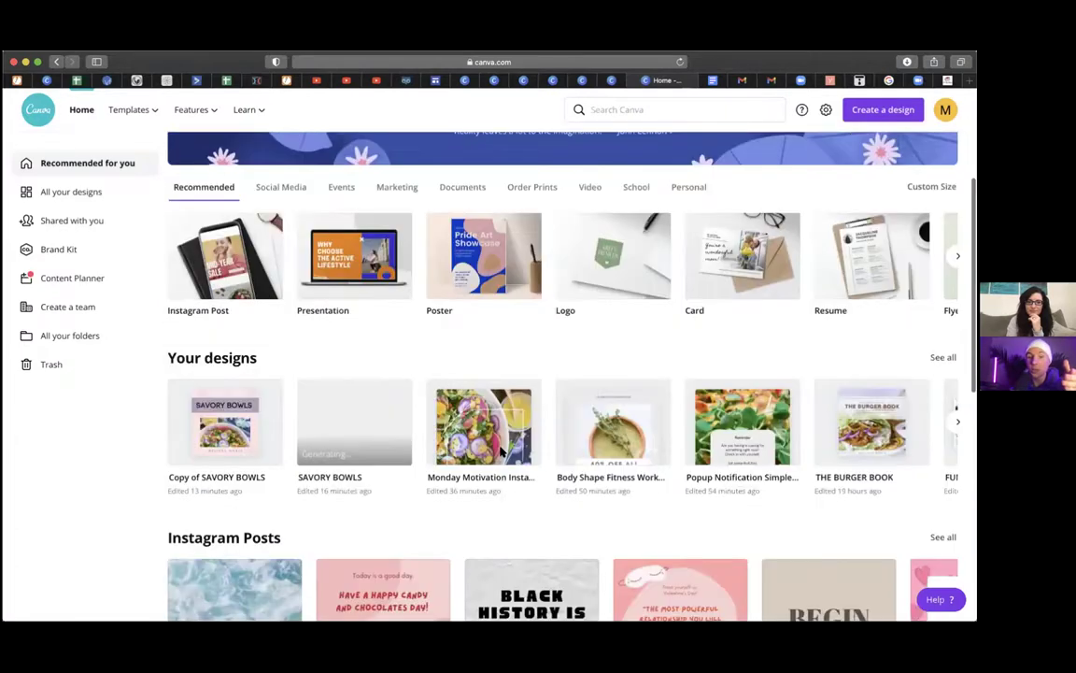
scroll(500, 452, up, 2)
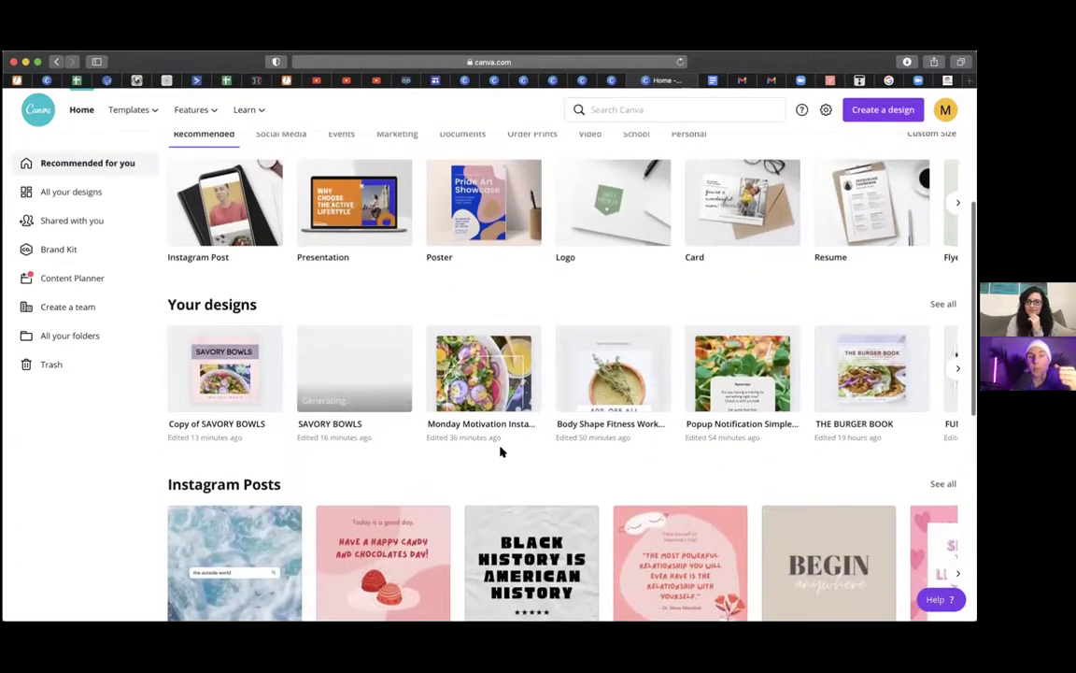
scroll(486, 439, up, 3)
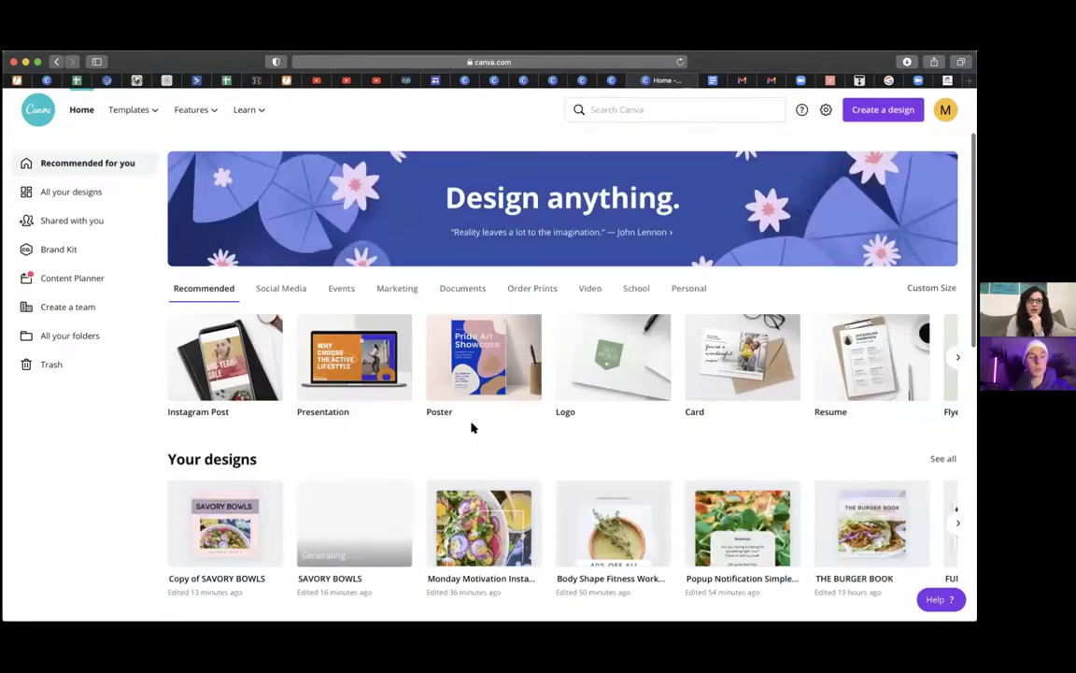
click(84, 191)
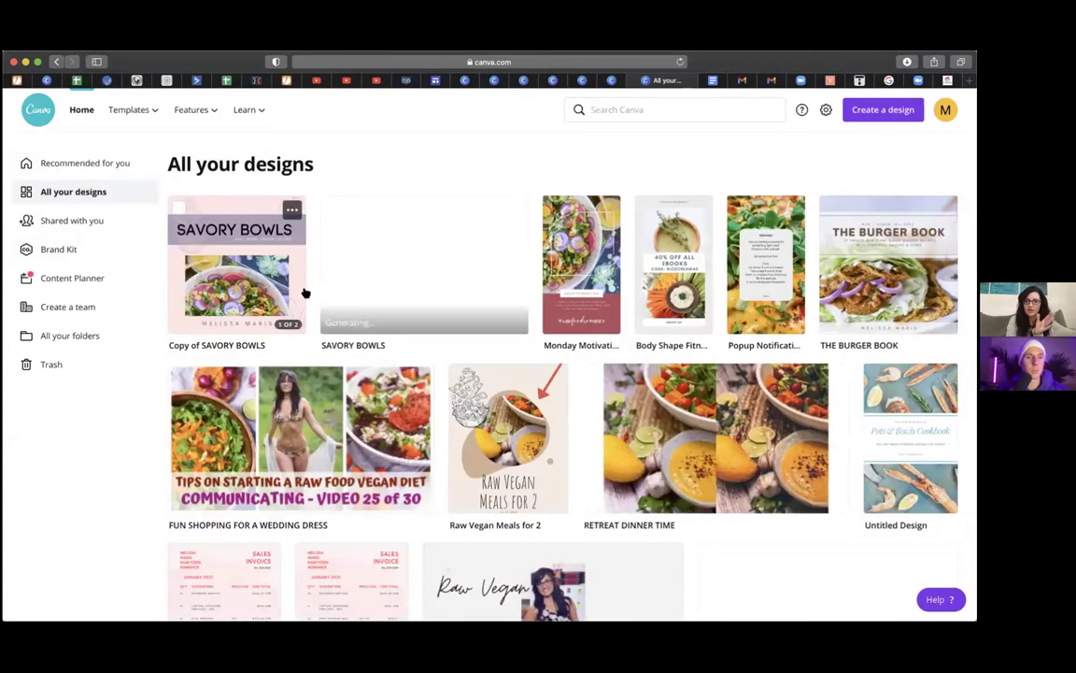
click(304, 433)
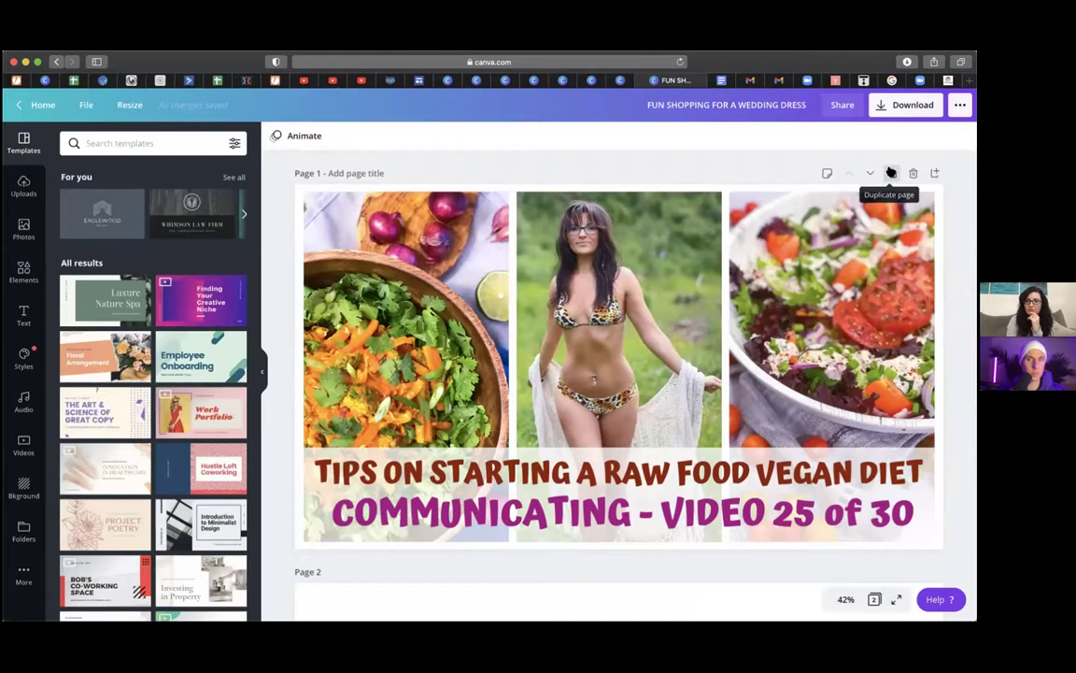
- Duplicate page 1 as a new page 2 and bring up the Download panel
click(891, 173)
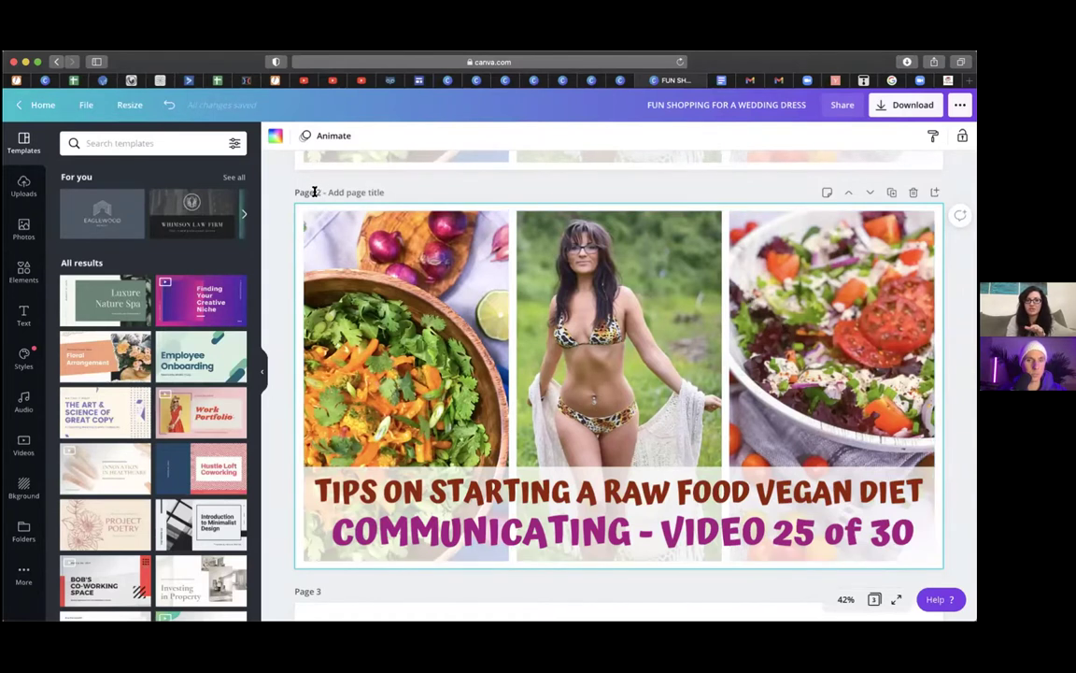
click(902, 106)
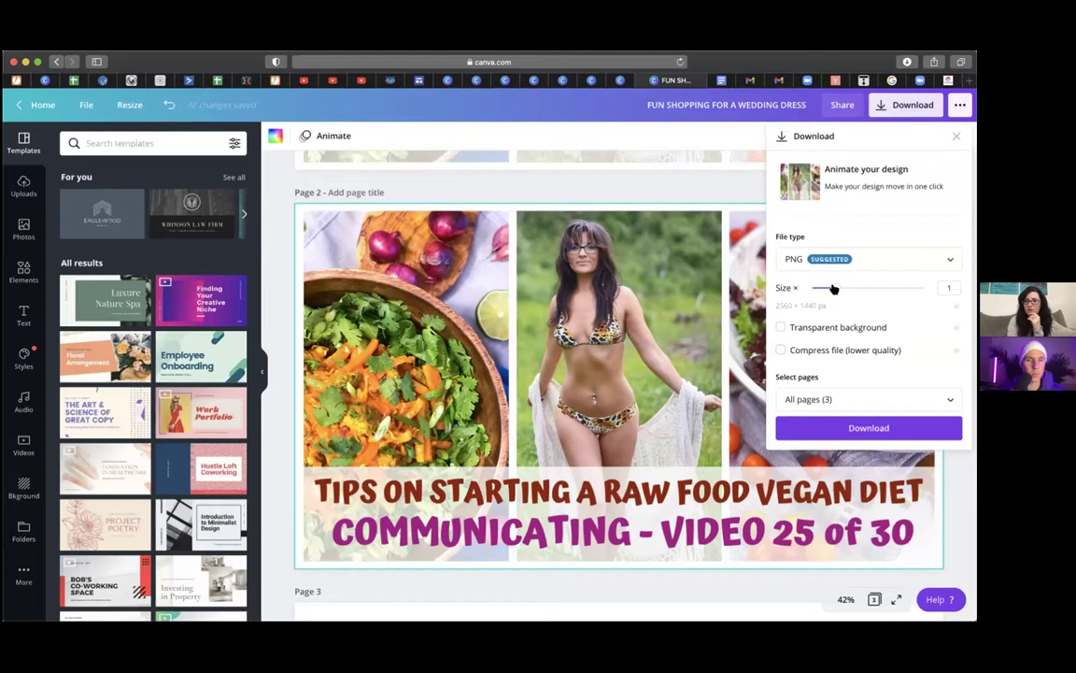
- Close the page list and Download panel unused, then browse the Uploads image library
click(796, 400)
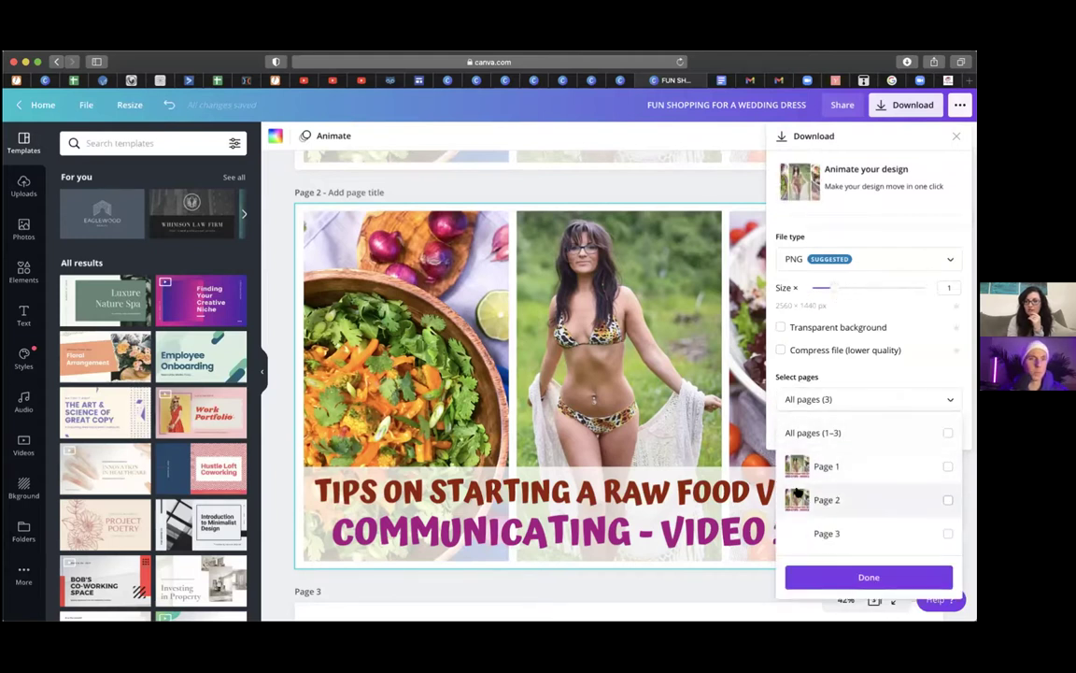
click(680, 142)
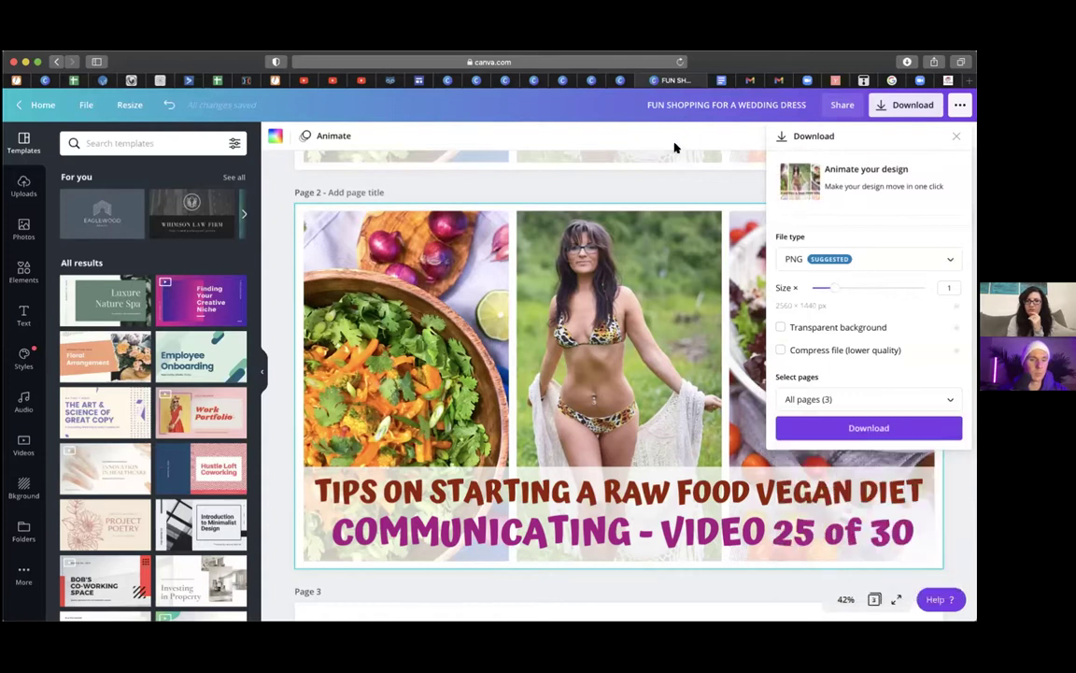
click(654, 193)
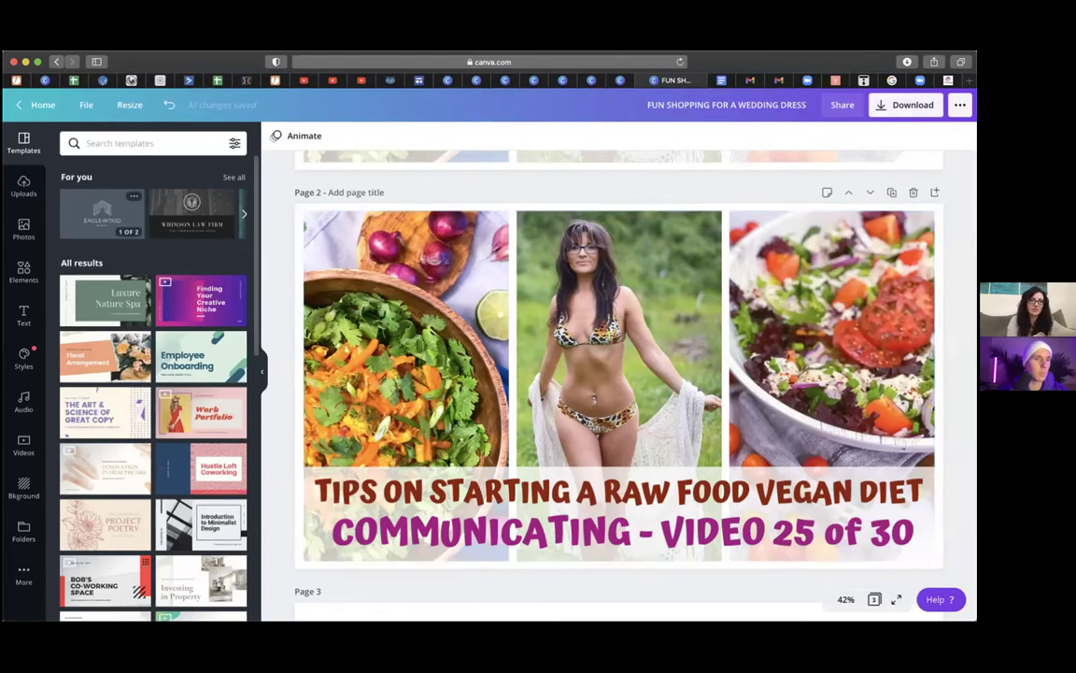
click(23, 187)
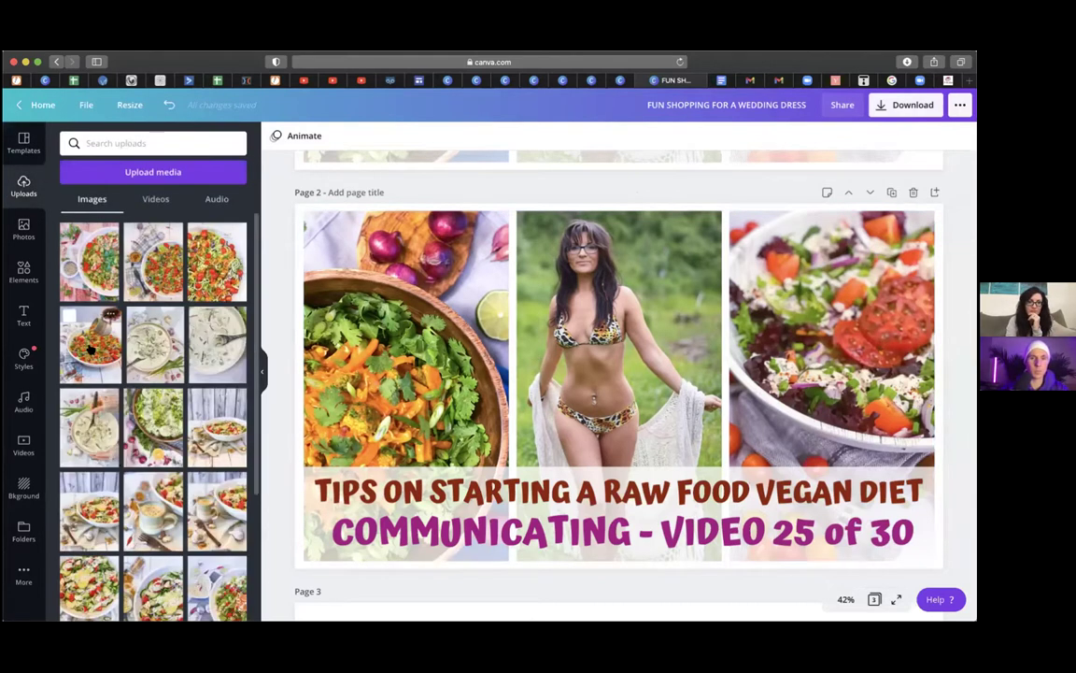
scroll(121, 472, down, 5)
scroll(121, 472, down, 5)
- Fill page 2's middle, right and left frames with the woman-with-phone, onion salad and fruit photos
scroll(121, 471, down, 5)
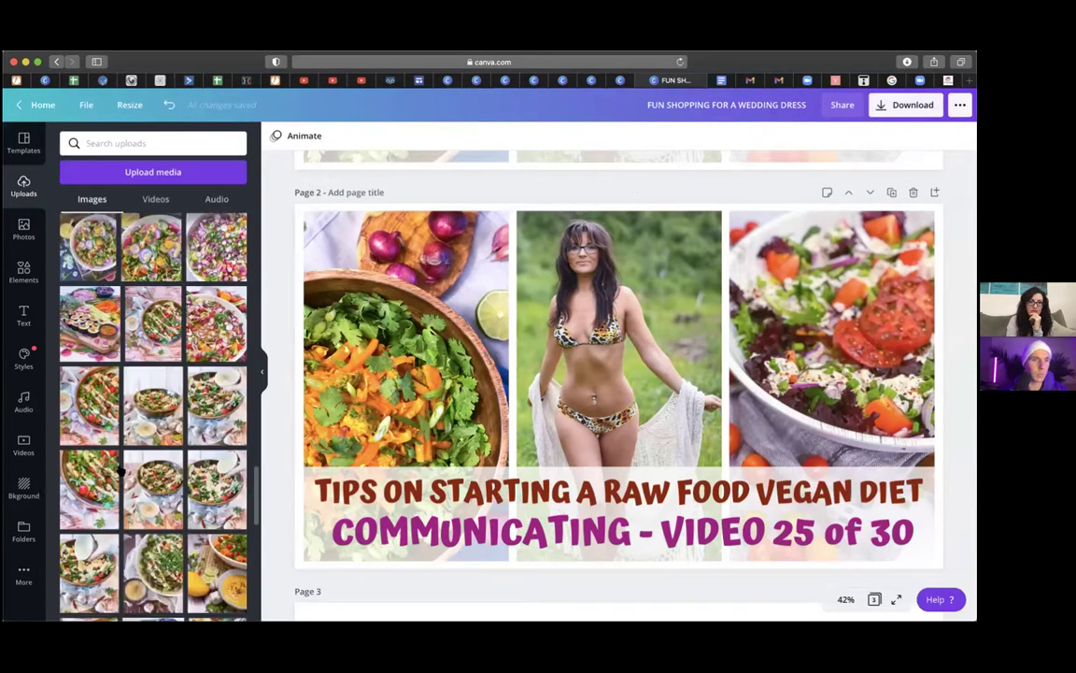
scroll(121, 474, down, 5)
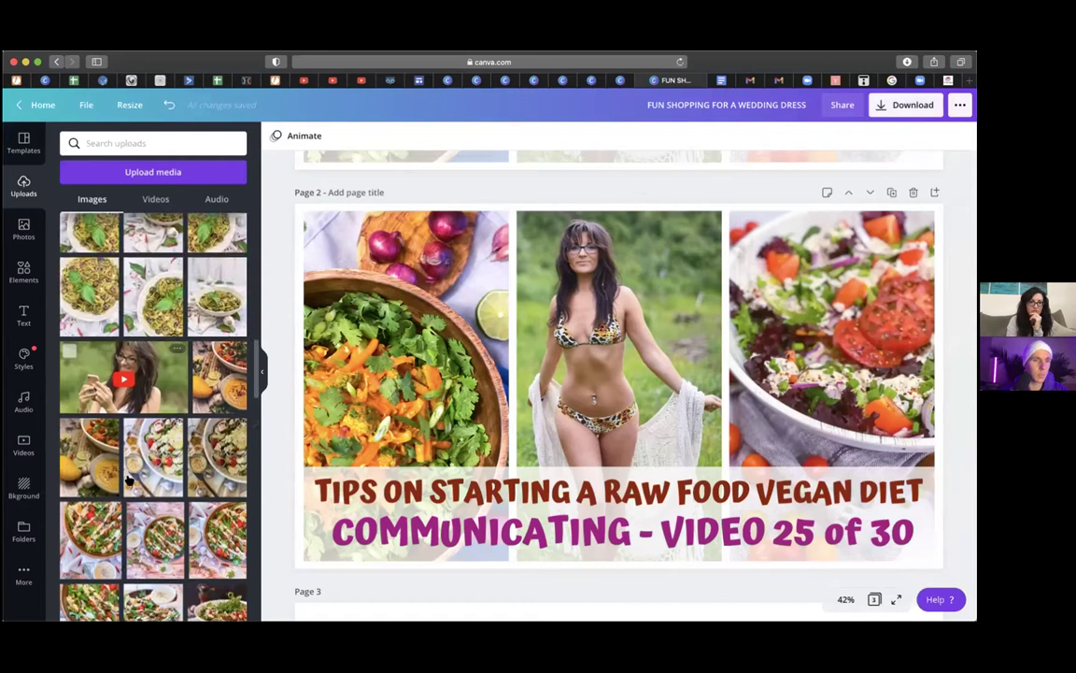
scroll(144, 550, down, 5)
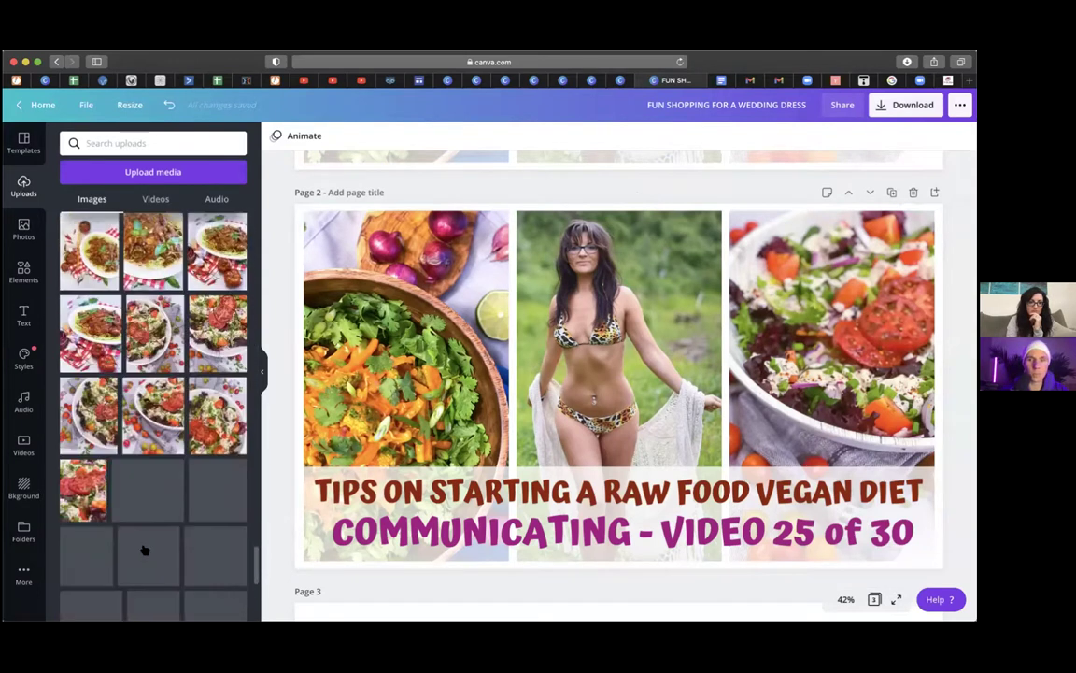
scroll(144, 550, down, 5)
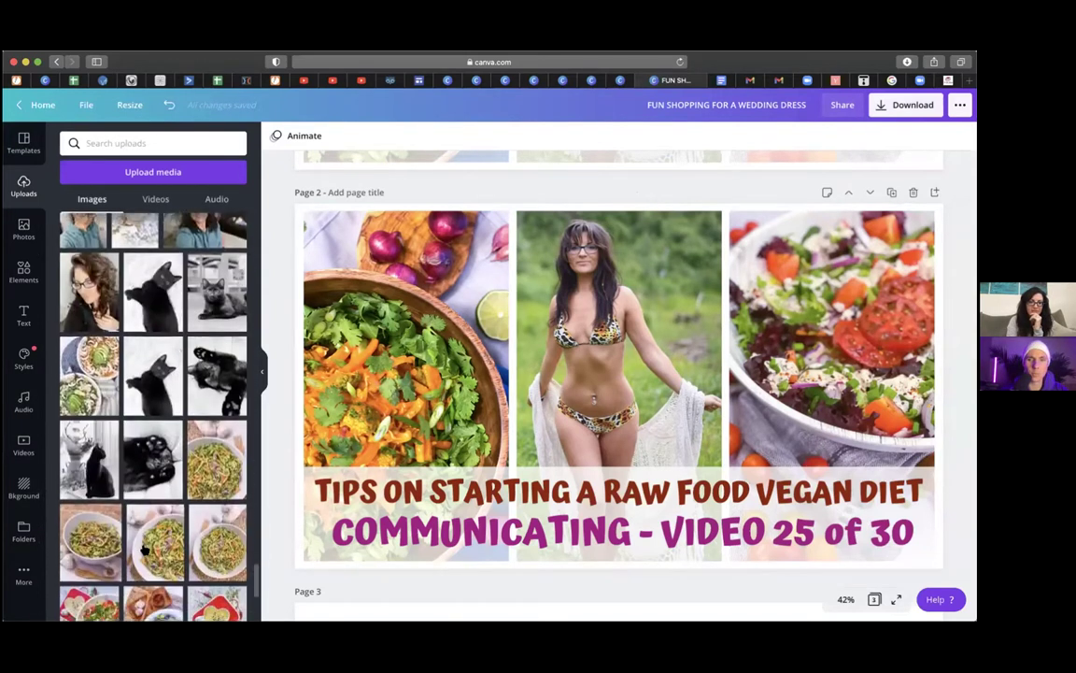
scroll(143, 550, down, 5)
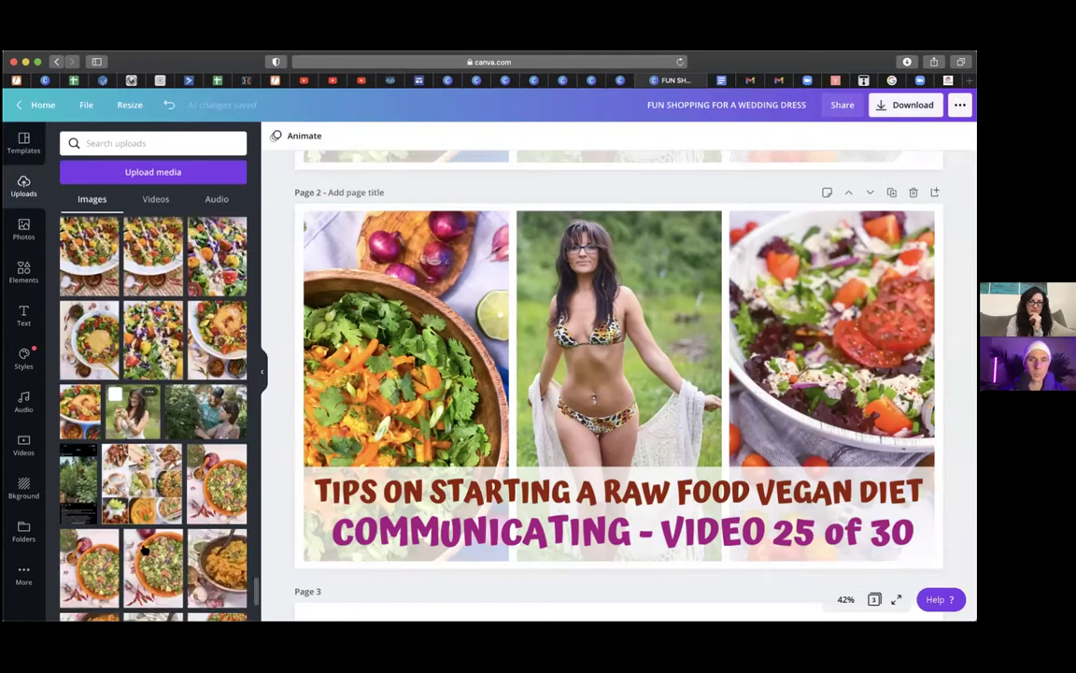
drag(597, 357, 624, 351)
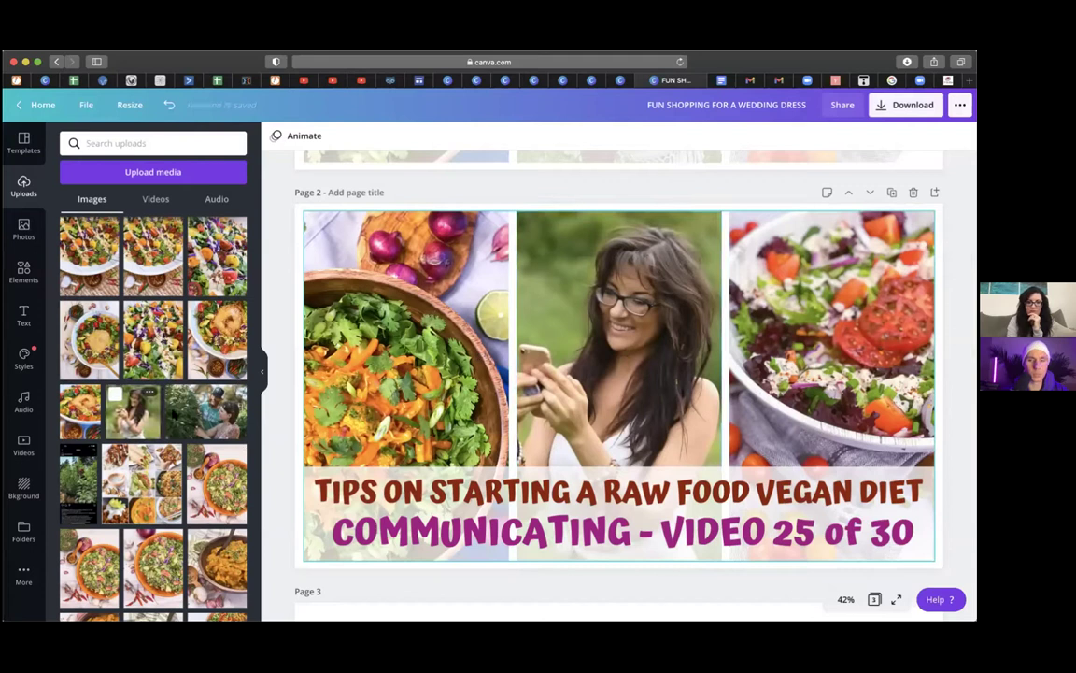
drag(217, 486, 822, 373)
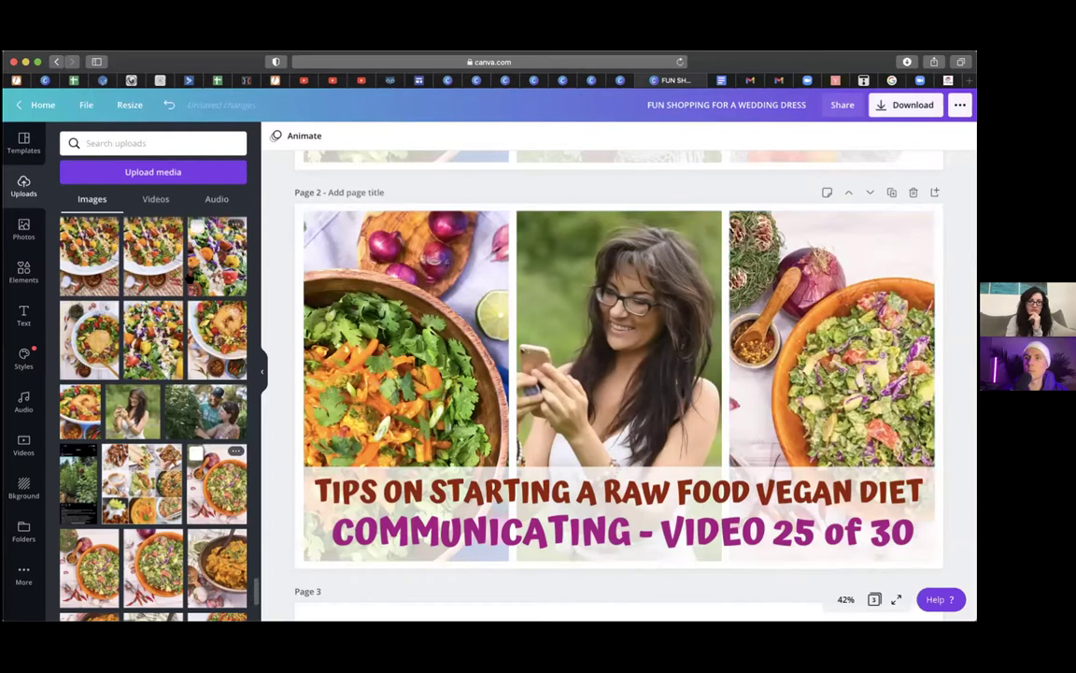
scroll(156, 451, down, 2)
scroll(156, 451, down, 5)
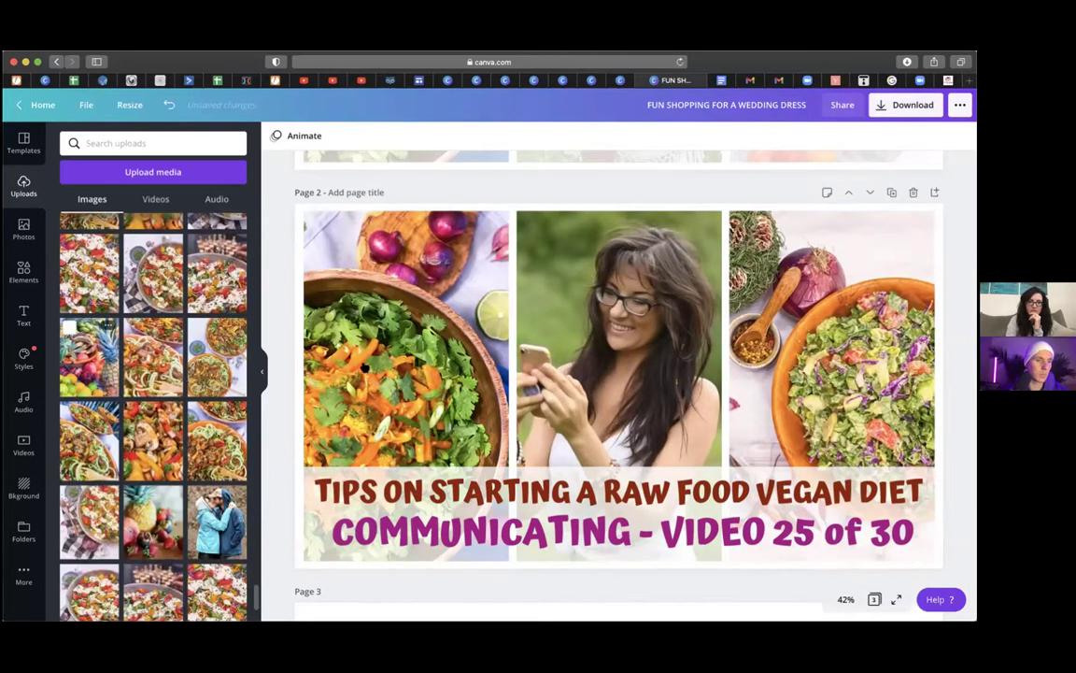
drag(89, 351, 392, 355)
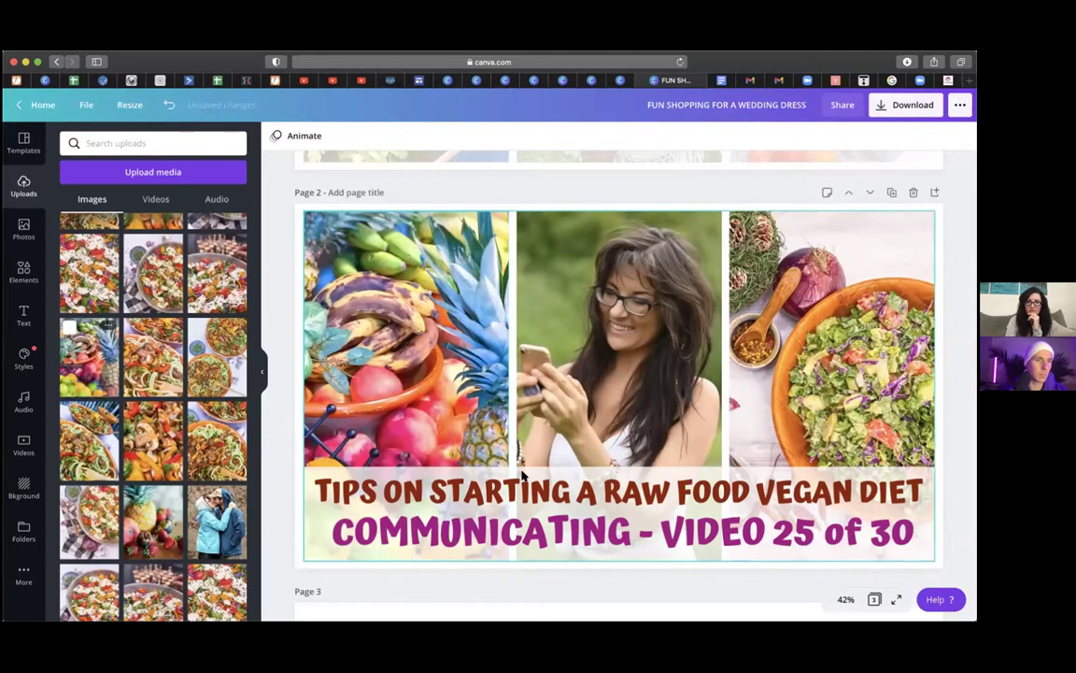
- Replace page 2's two title lines with WHAT I ATE TODAY and ON A RAW FOOD DIET
click(592, 489)
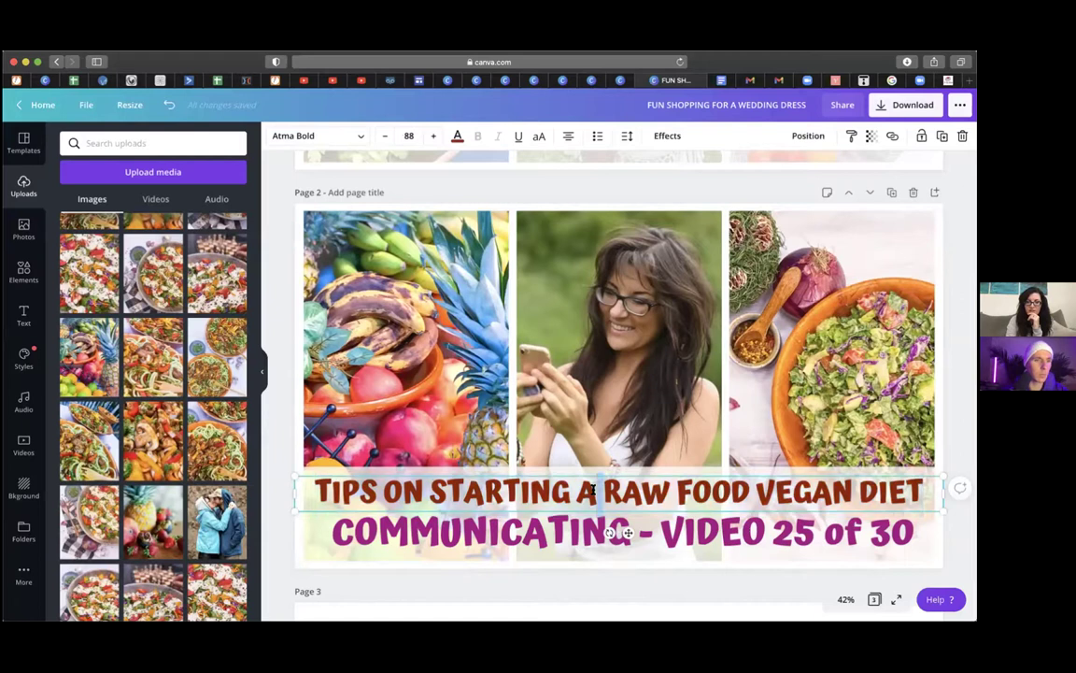
click(593, 489)
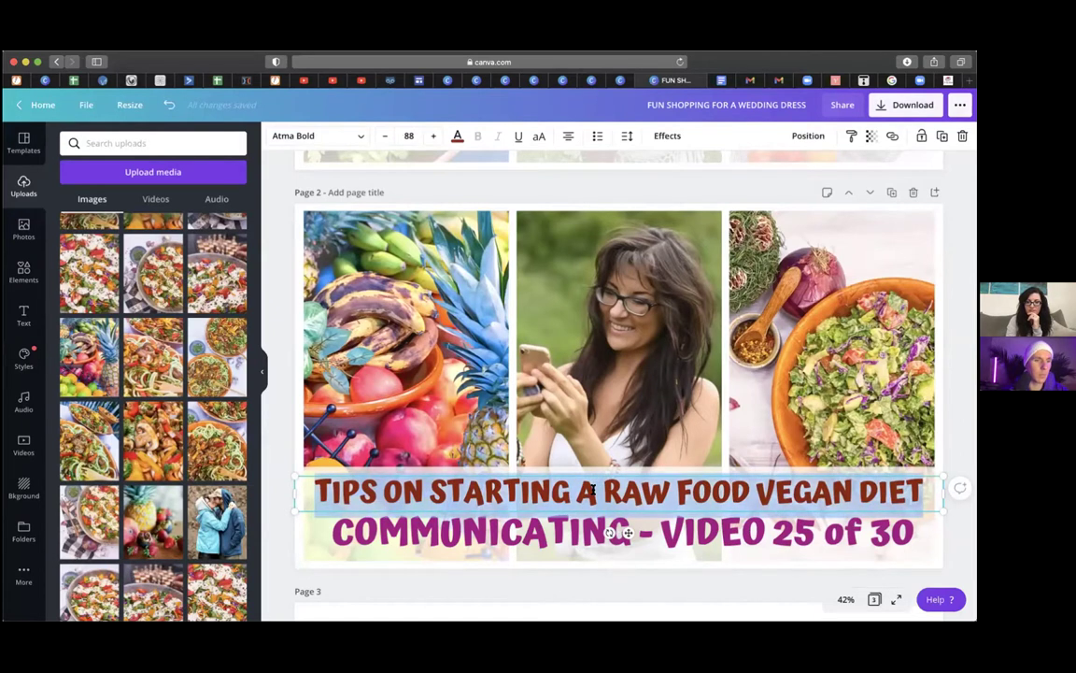
text(WHA)
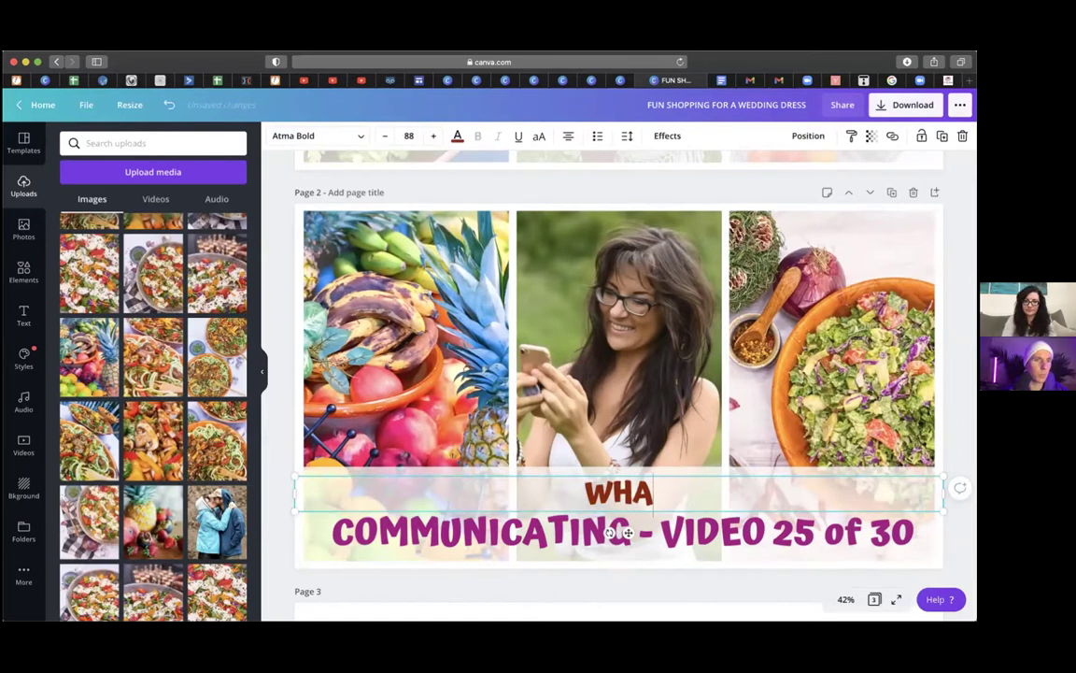
text(T I ATE TODAY)
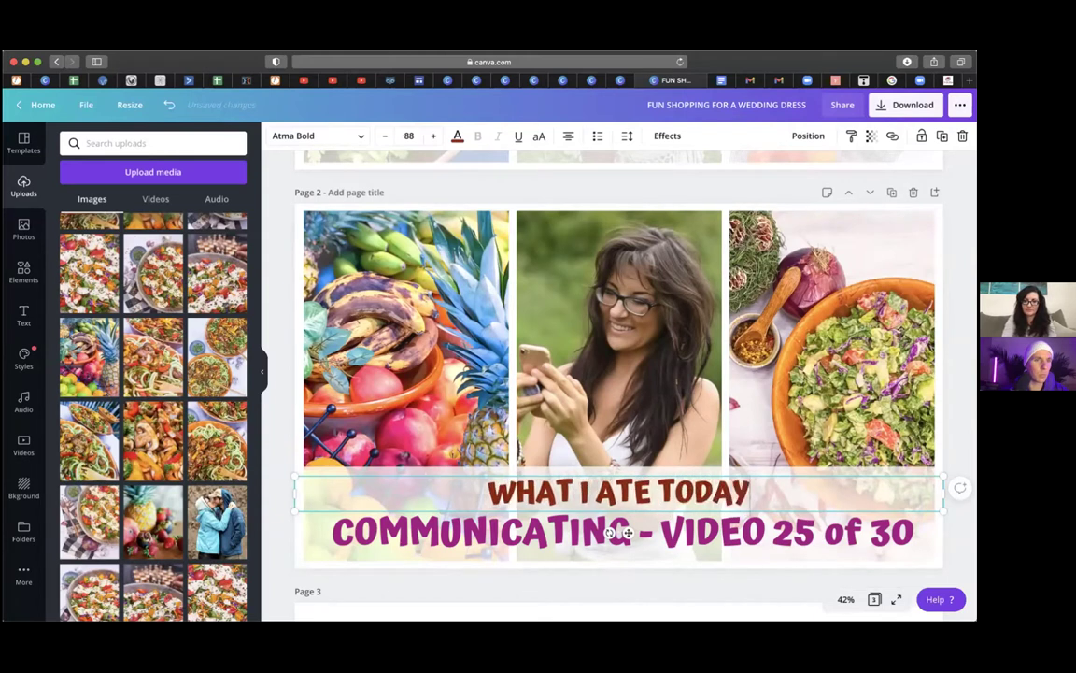
double_click(571, 525)
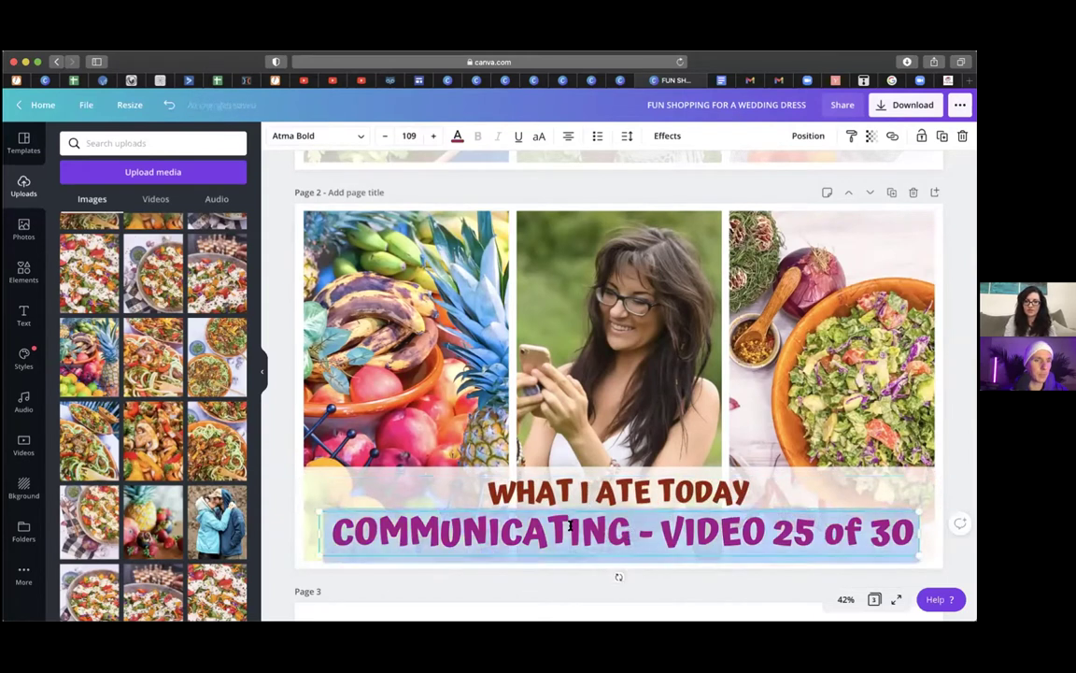
text(ON A )
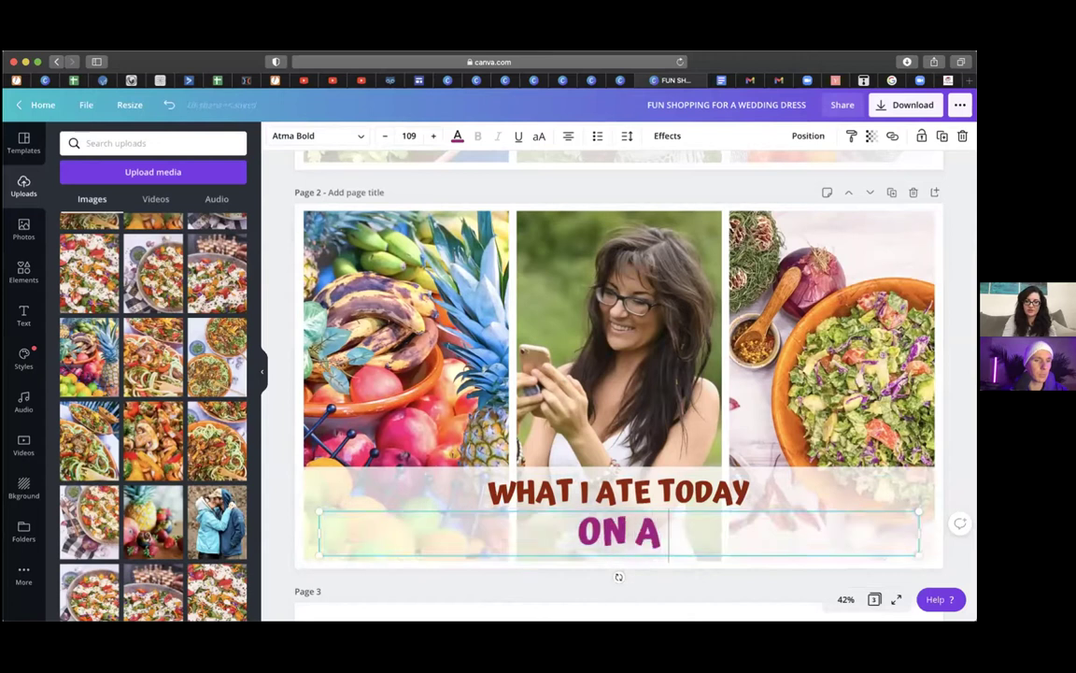
text(RAW FOOD DIET)
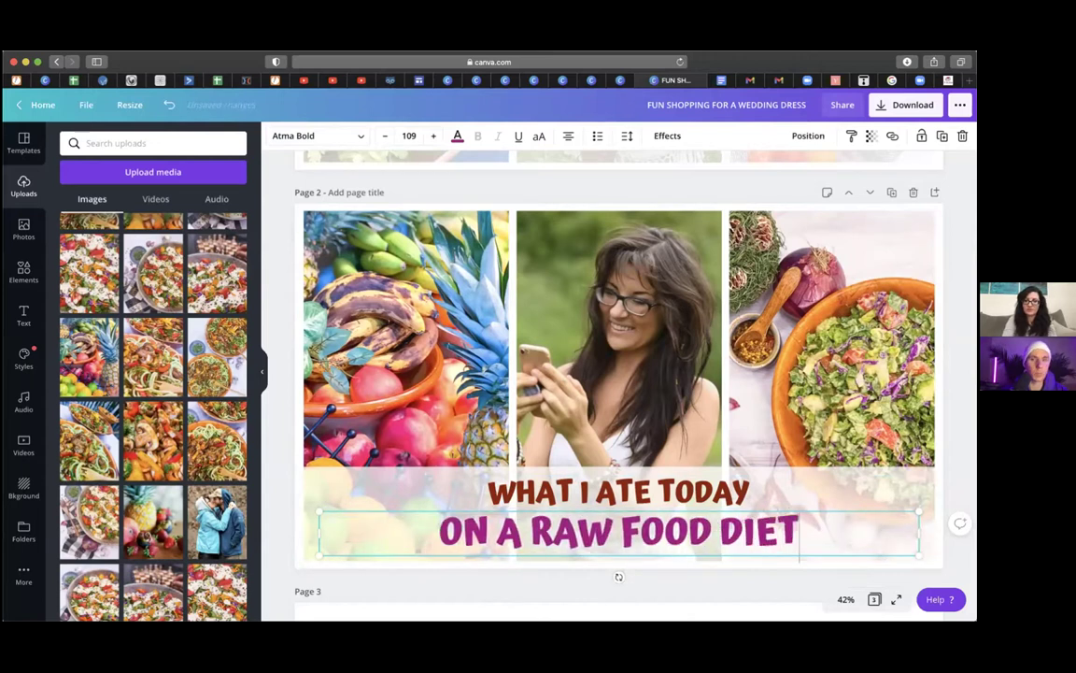
click(645, 495)
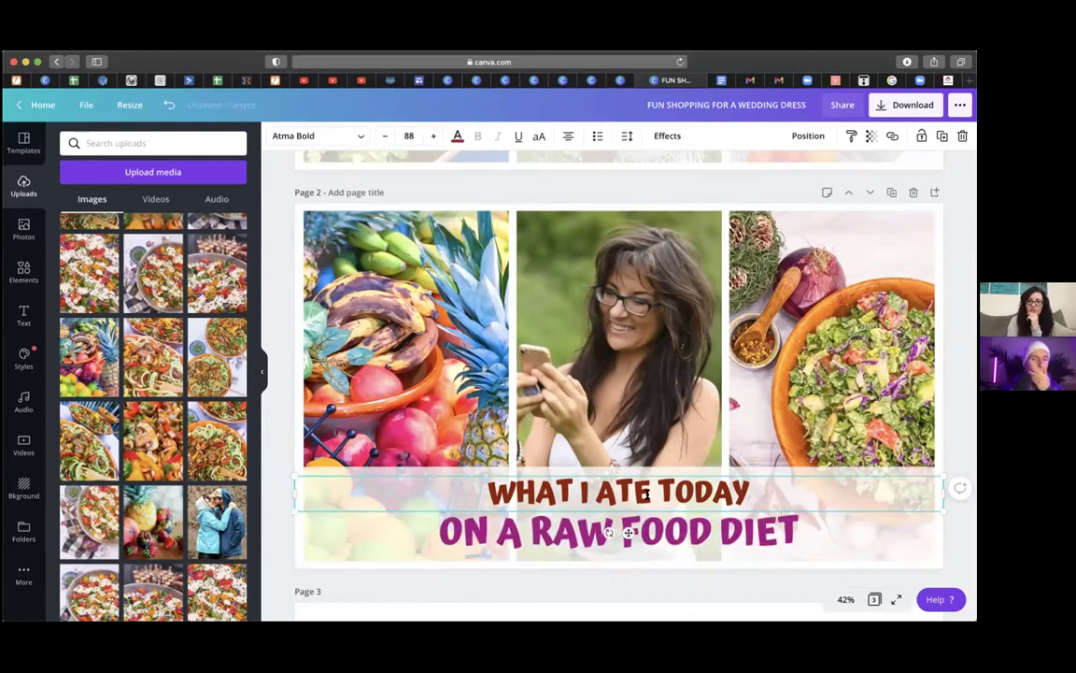
click(457, 138)
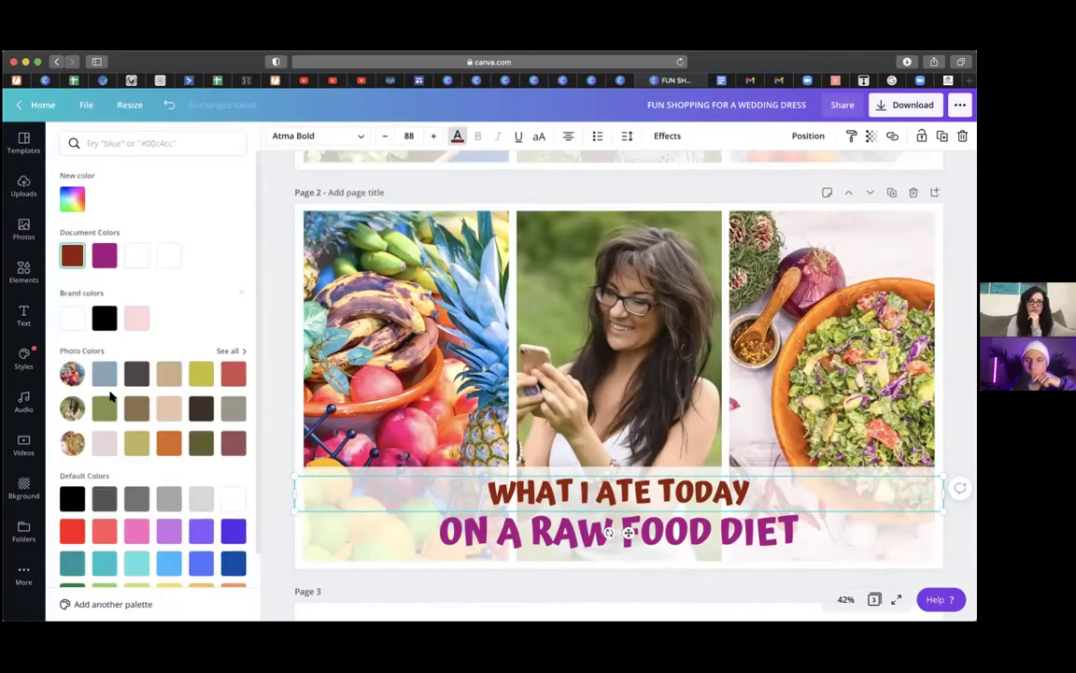
- Colour WHAT I ATE TODAY olive green and ON A RAW FOOD DIET brown
click(208, 446)
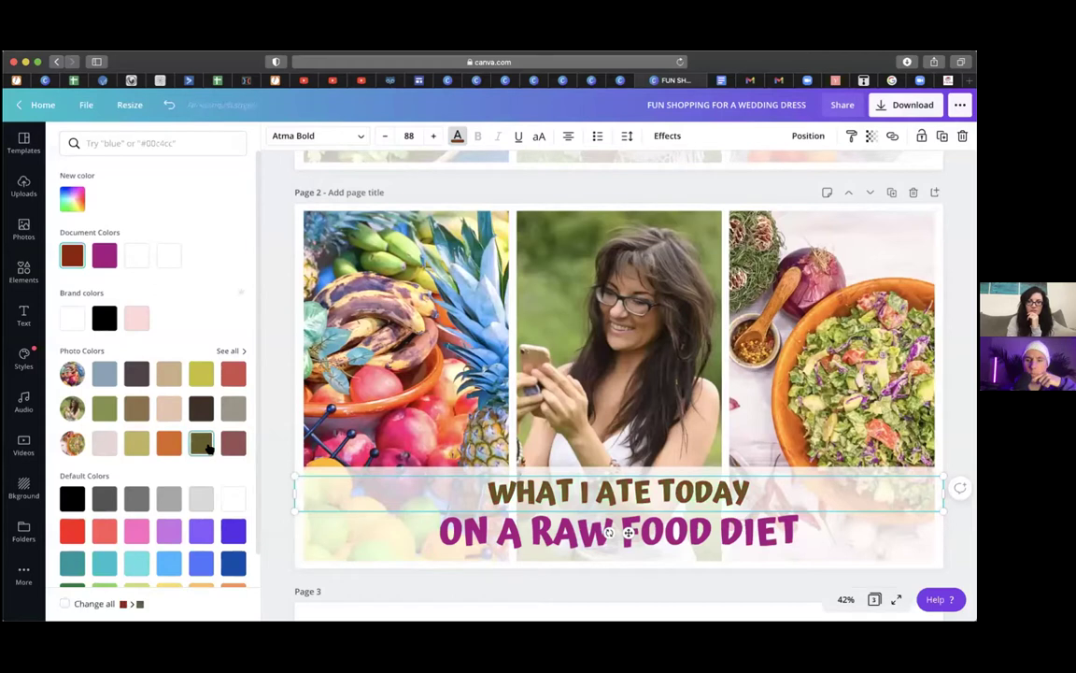
click(570, 530)
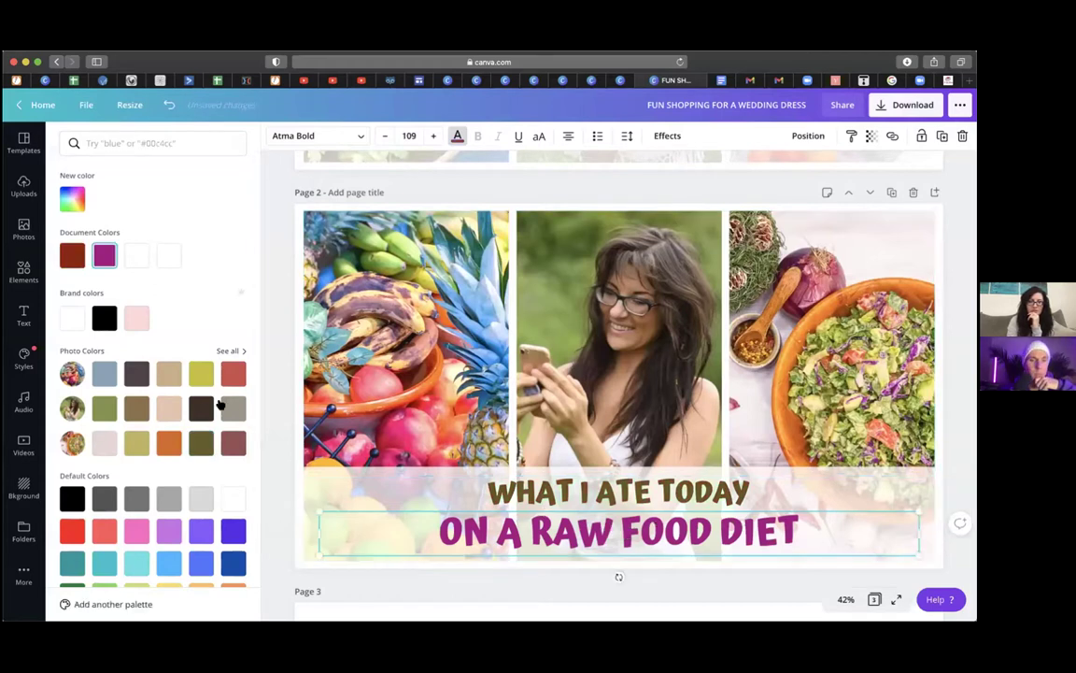
click(131, 412)
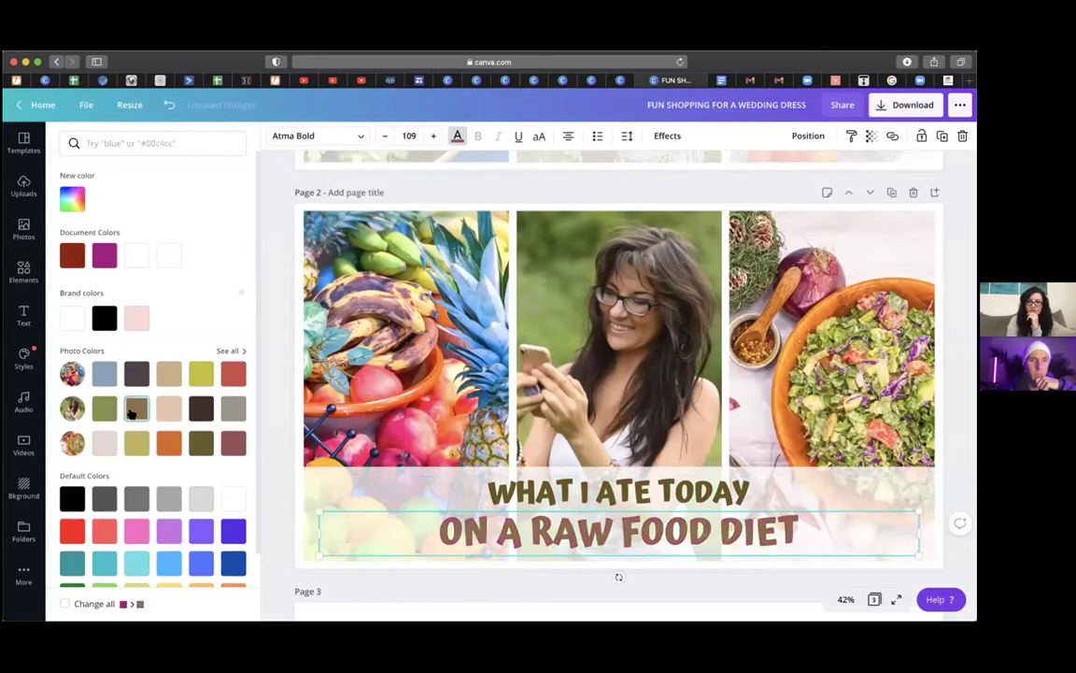
click(547, 189)
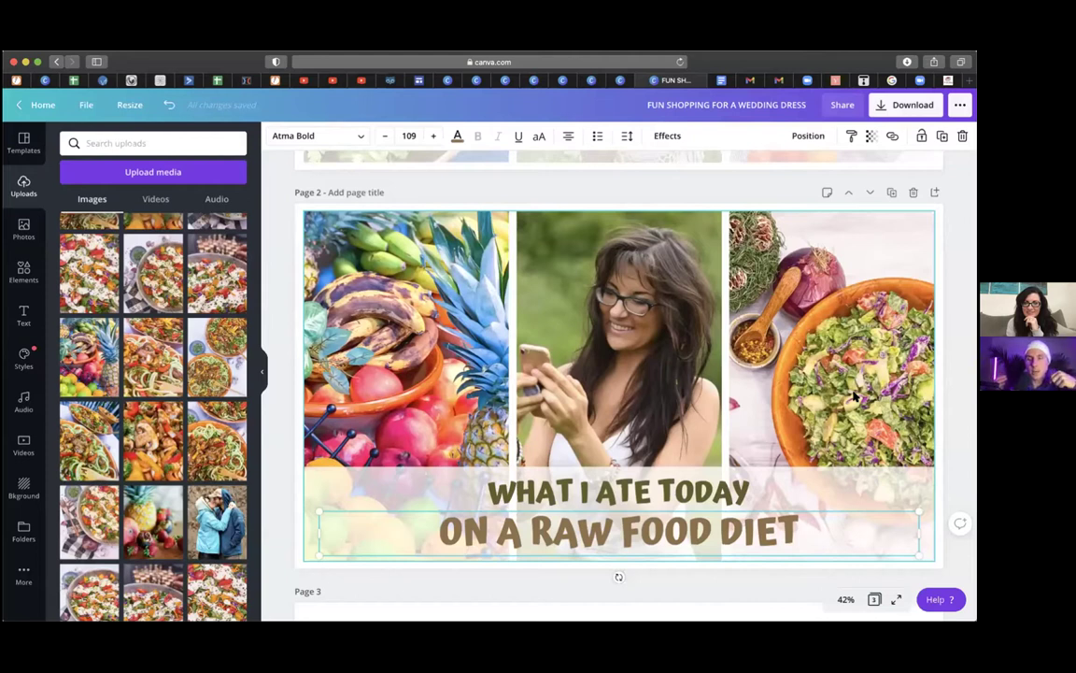
- Open the SAVORY BOWLS design and delete the purple title band on page 2
click(620, 82)
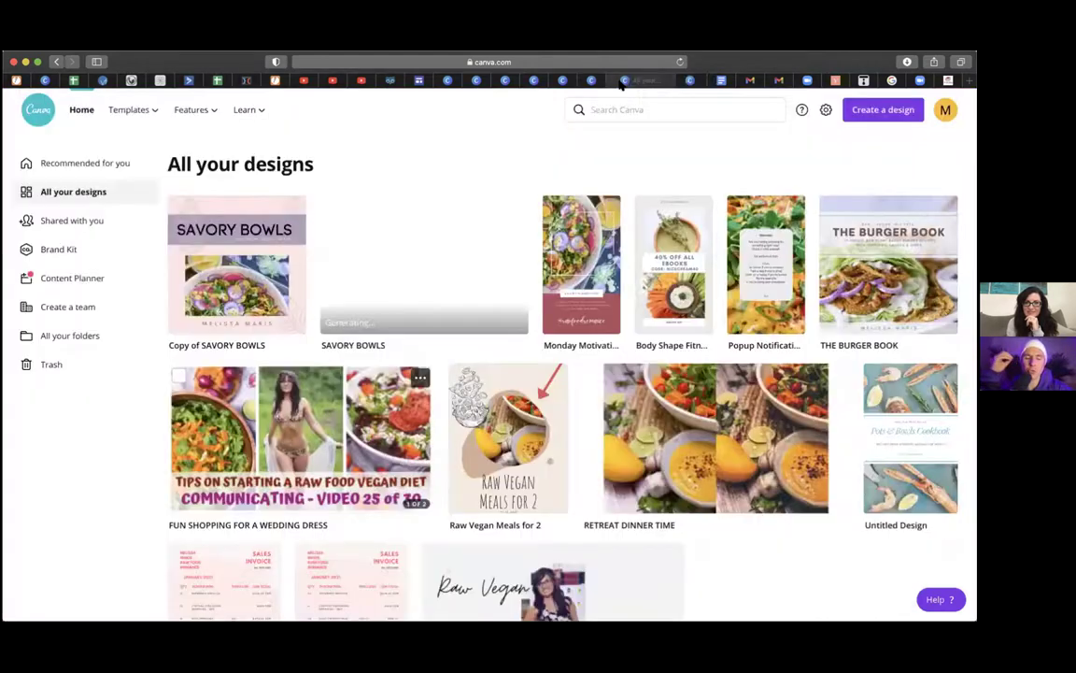
click(599, 81)
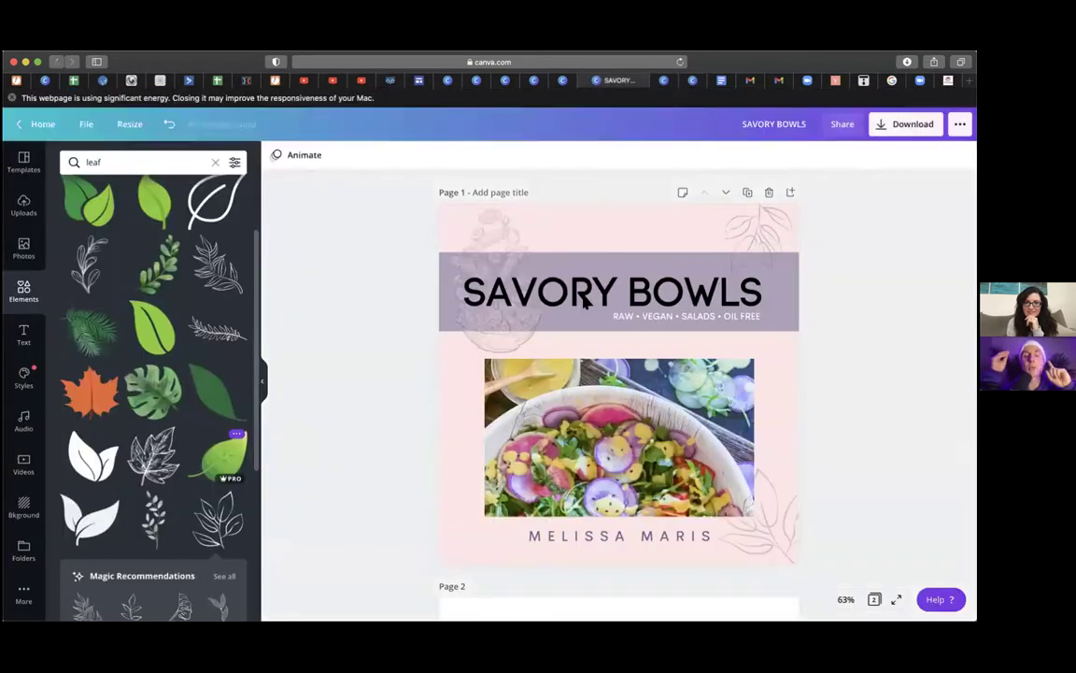
scroll(587, 326, down, 1)
scroll(587, 329, up, 1)
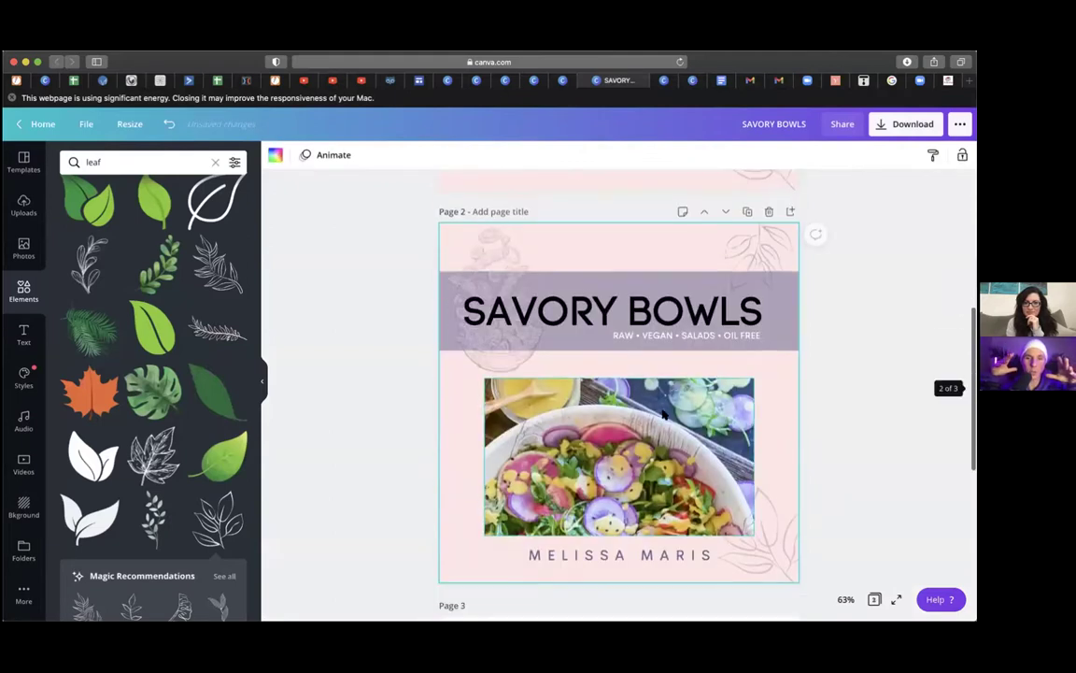
click(784, 336)
key(Delete)
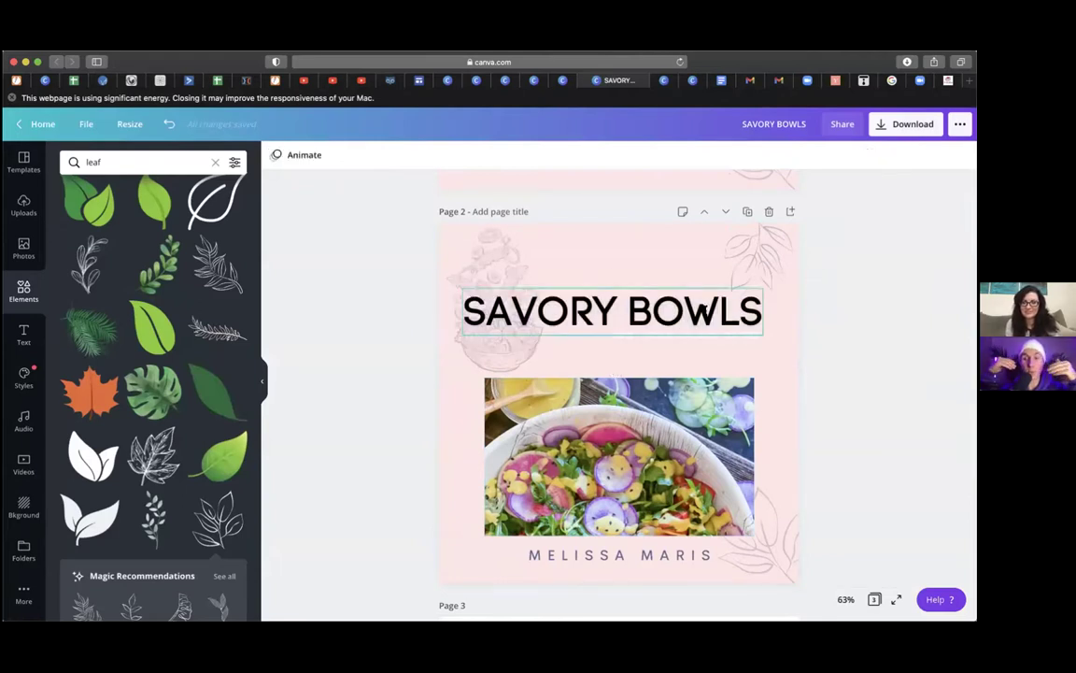
- Retype the SAVORY BOWLS title as WELCOME, shrink it and shift it right
click(612, 311)
click(612, 311)
text(WELCOME)
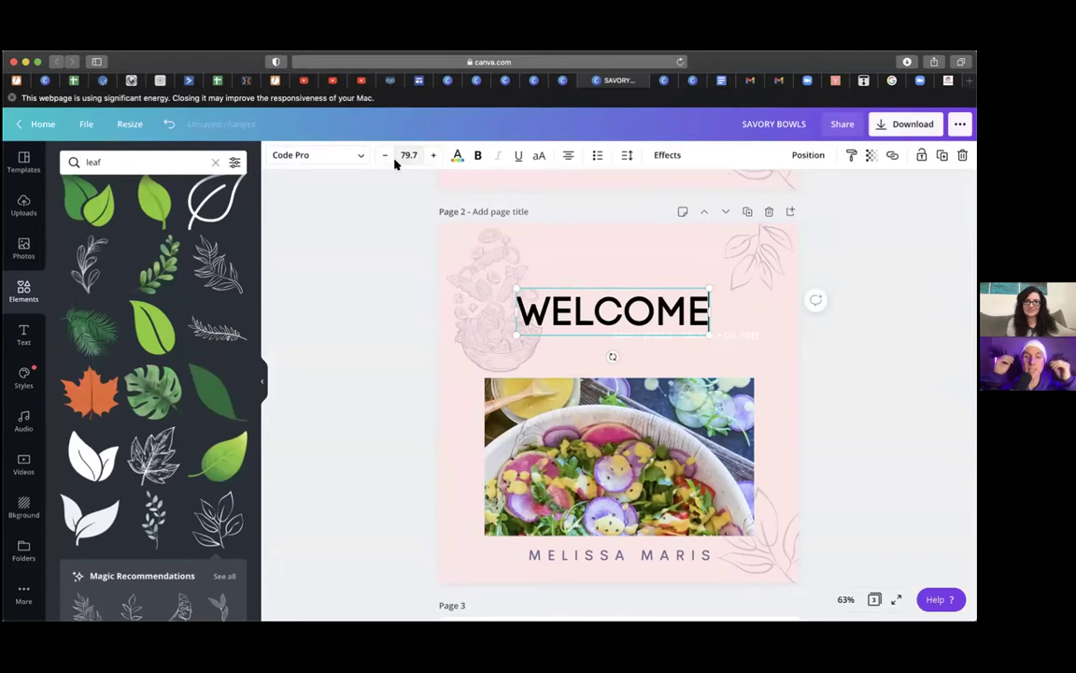
drag(517, 289, 569, 307)
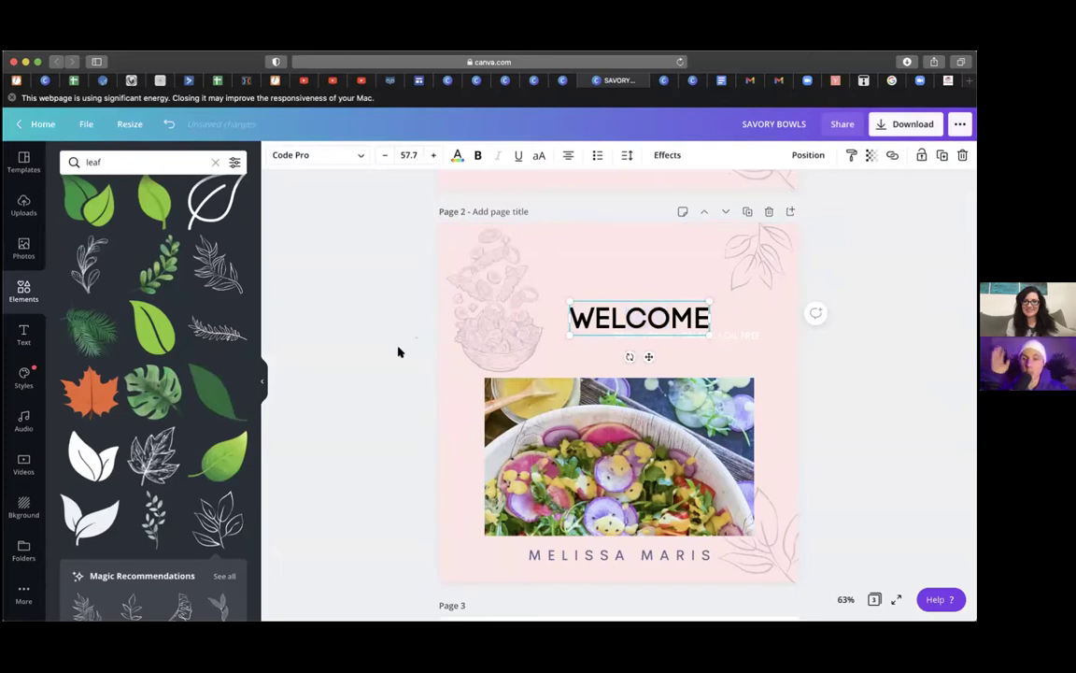
click(360, 318)
click(718, 314)
drag(719, 314, 721, 316)
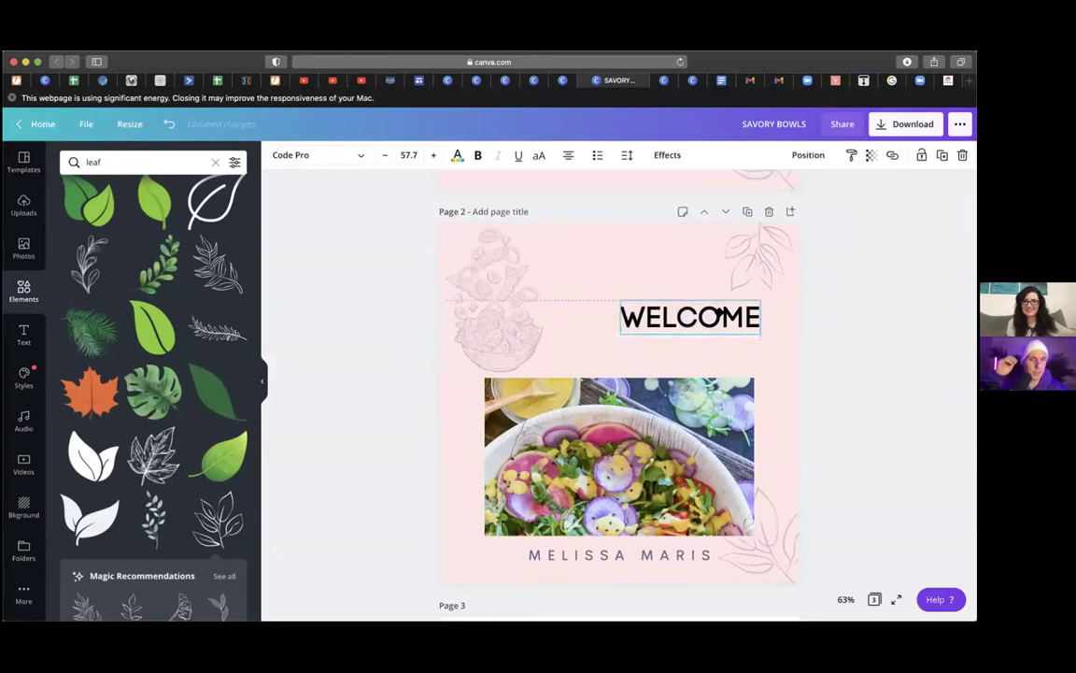
click(624, 435)
- Delete the salad photo and replace the author name with YOUR TEXT HERE
key(Delete)
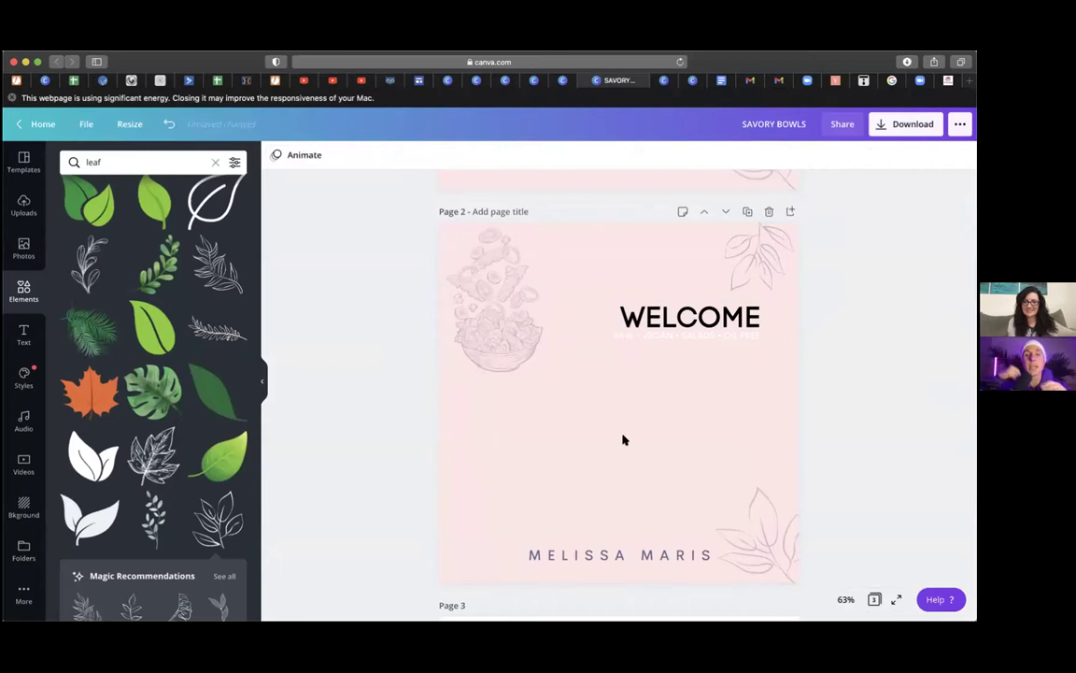
click(616, 557)
click(616, 556)
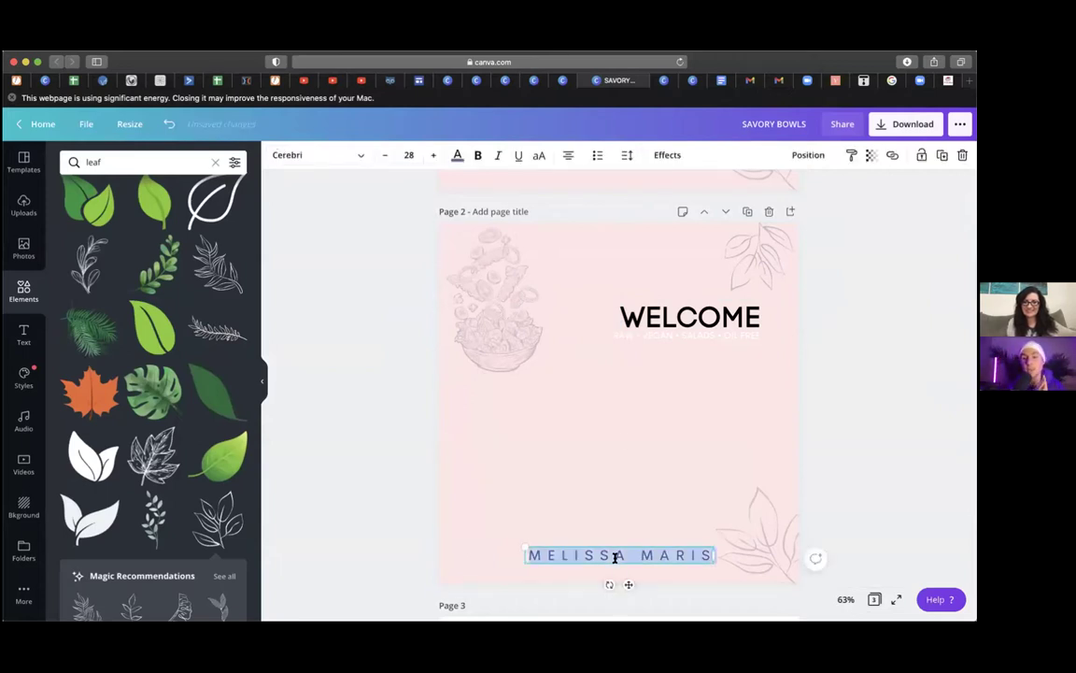
key(BackSpace)
text(YOUR TEXT)
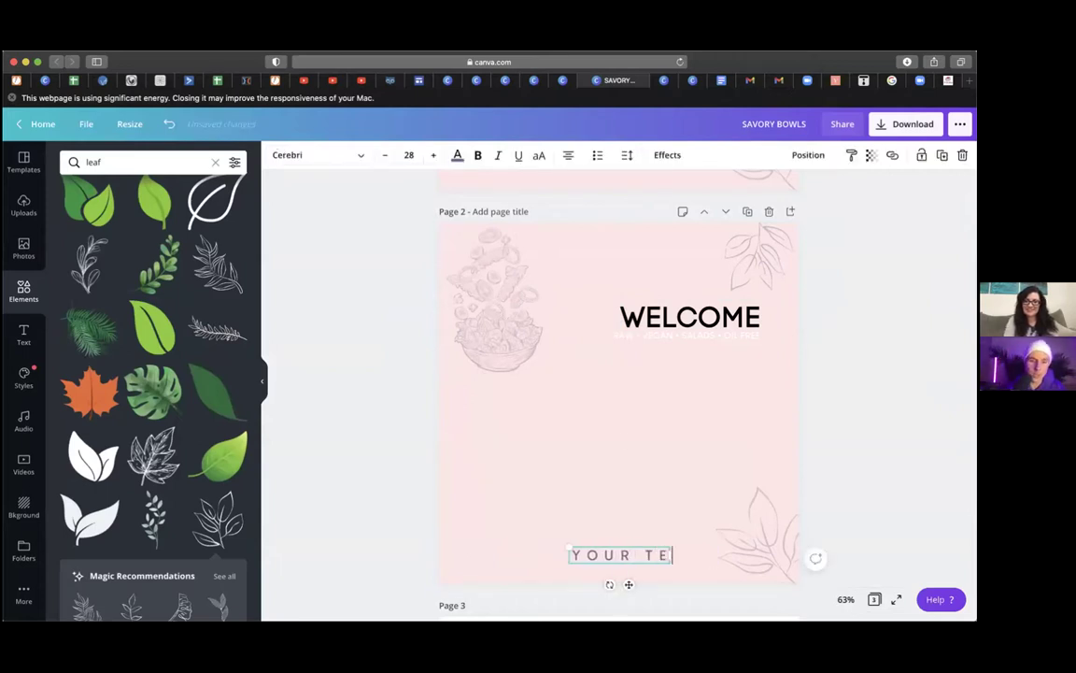
text( HERE)
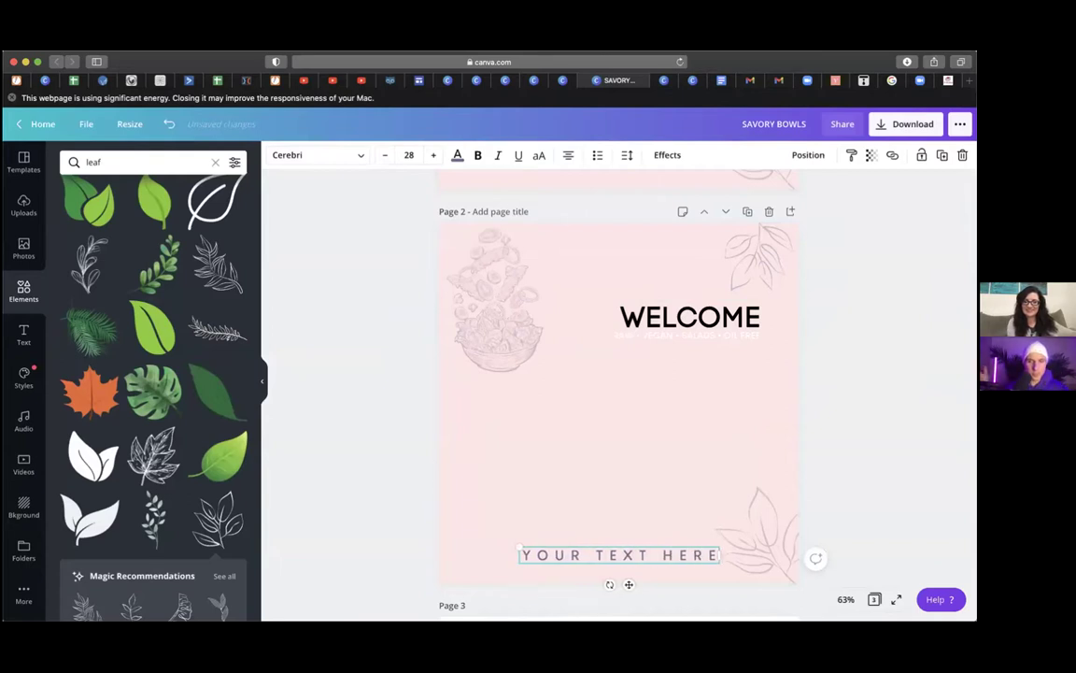
click(340, 576)
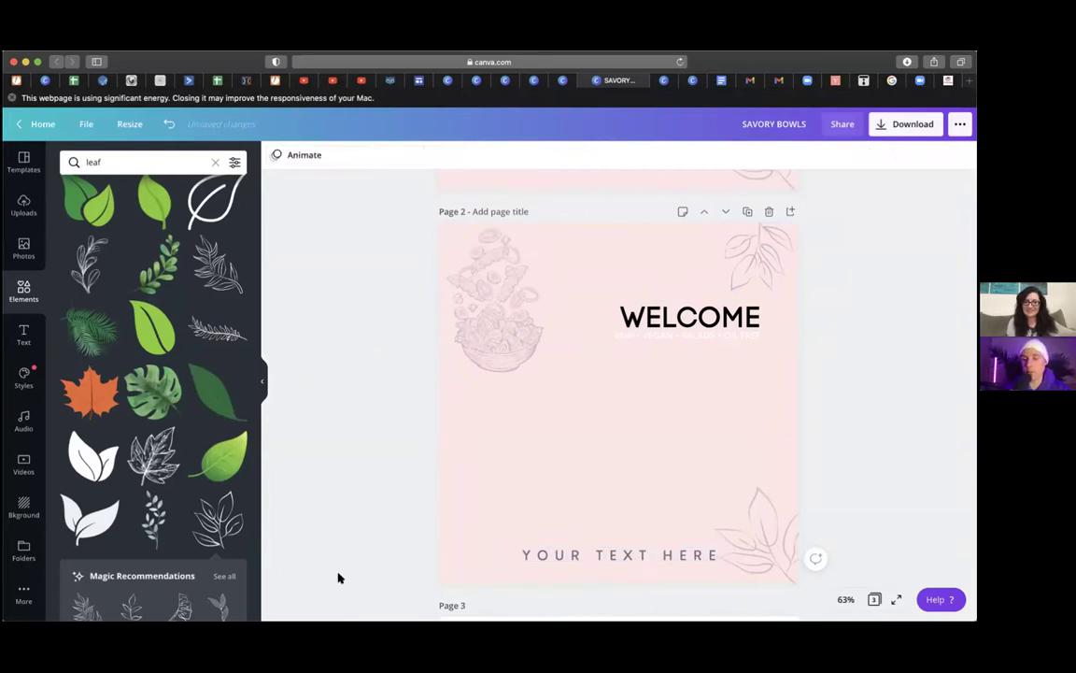
- Enlarge the bowl sketch and move it to the page's lower left
click(448, 376)
drag(446, 373, 379, 469)
drag(495, 427, 476, 556)
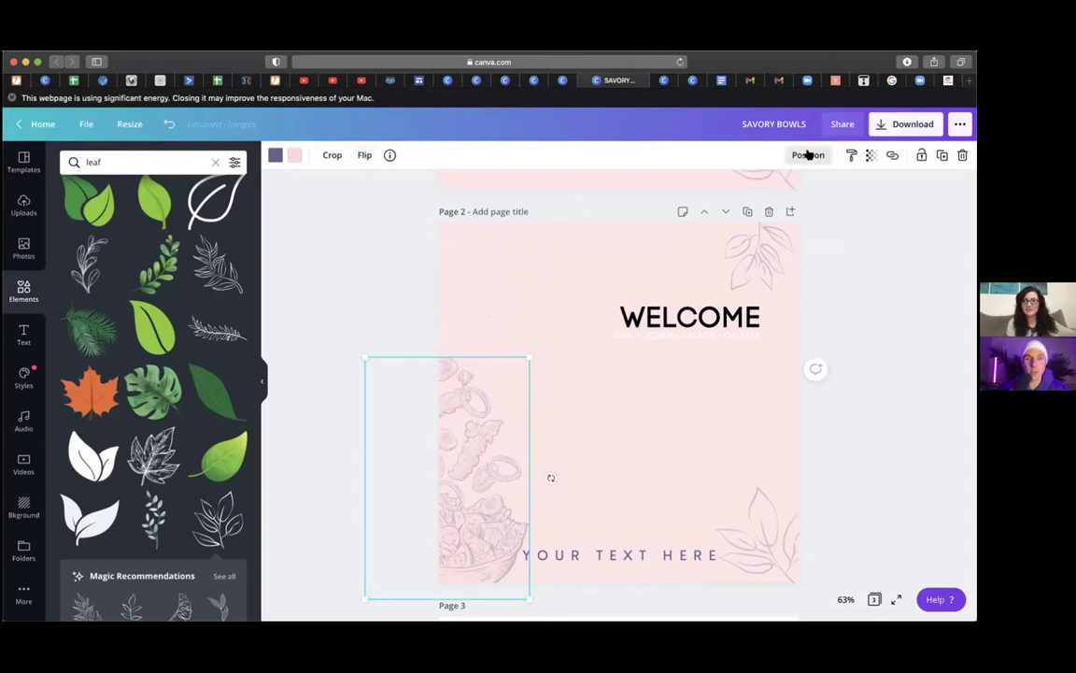
- Colour the subtitle under WELCOME purple-grey
click(710, 334)
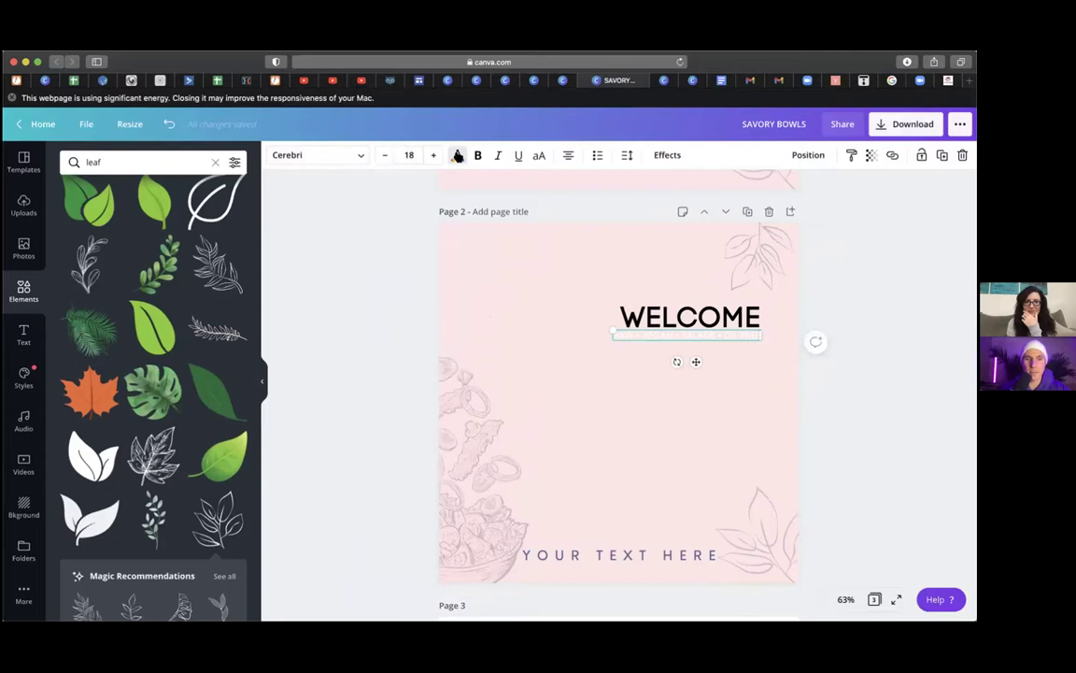
click(457, 156)
click(105, 275)
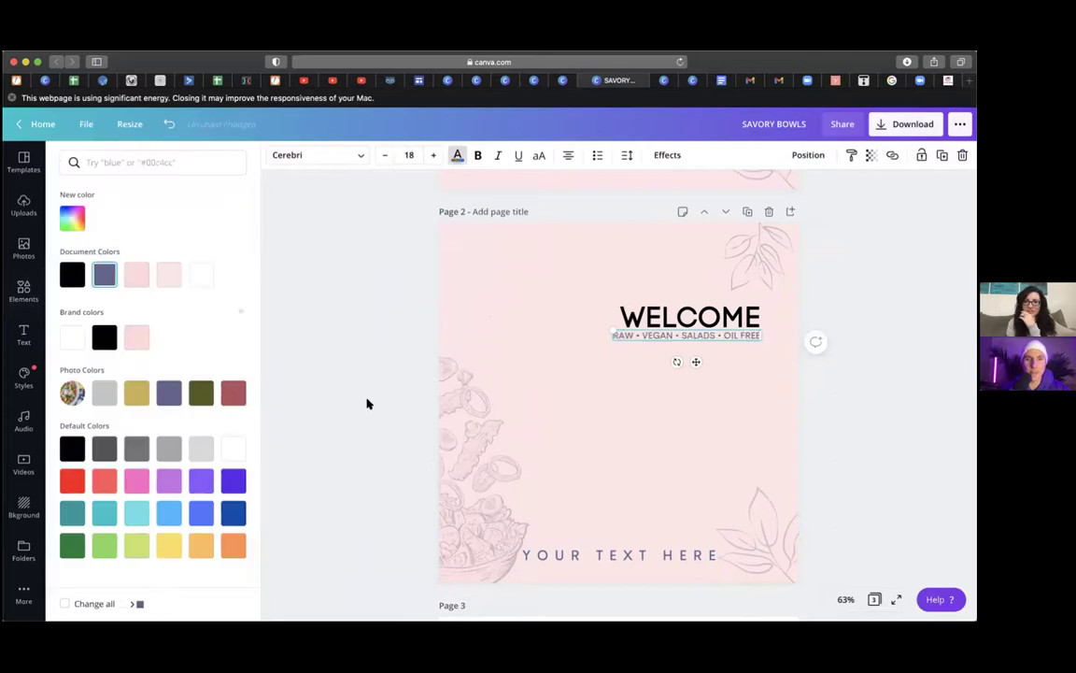
click(378, 434)
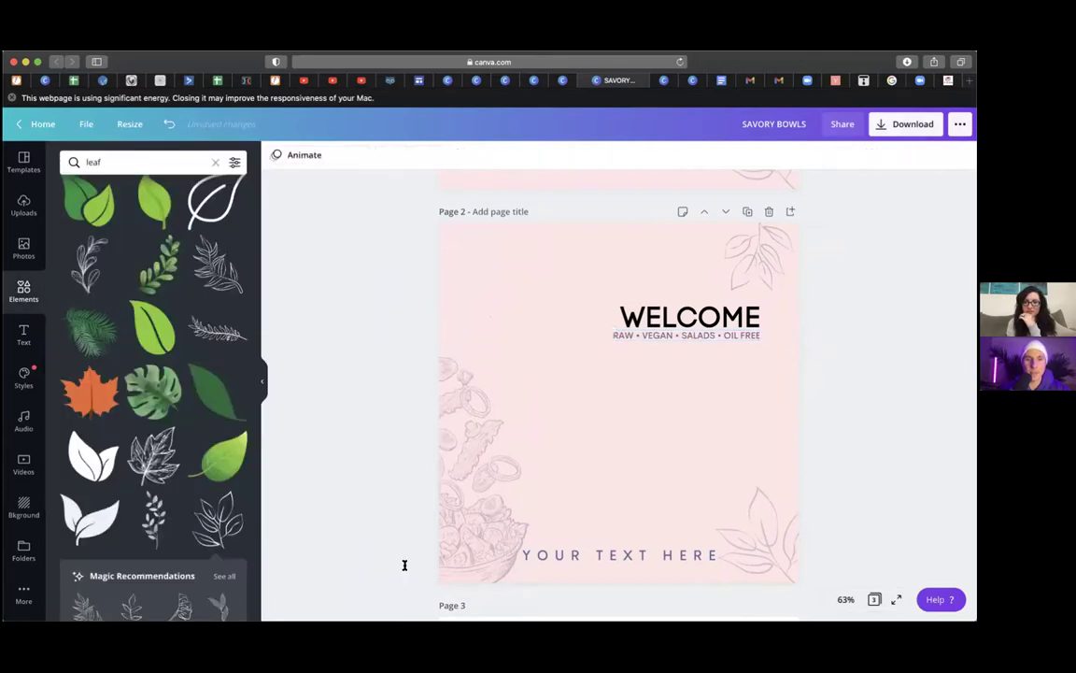
- Replace YOUR TEXT HERE with a line of placeholder gibberish text
click(642, 557)
click(643, 557)
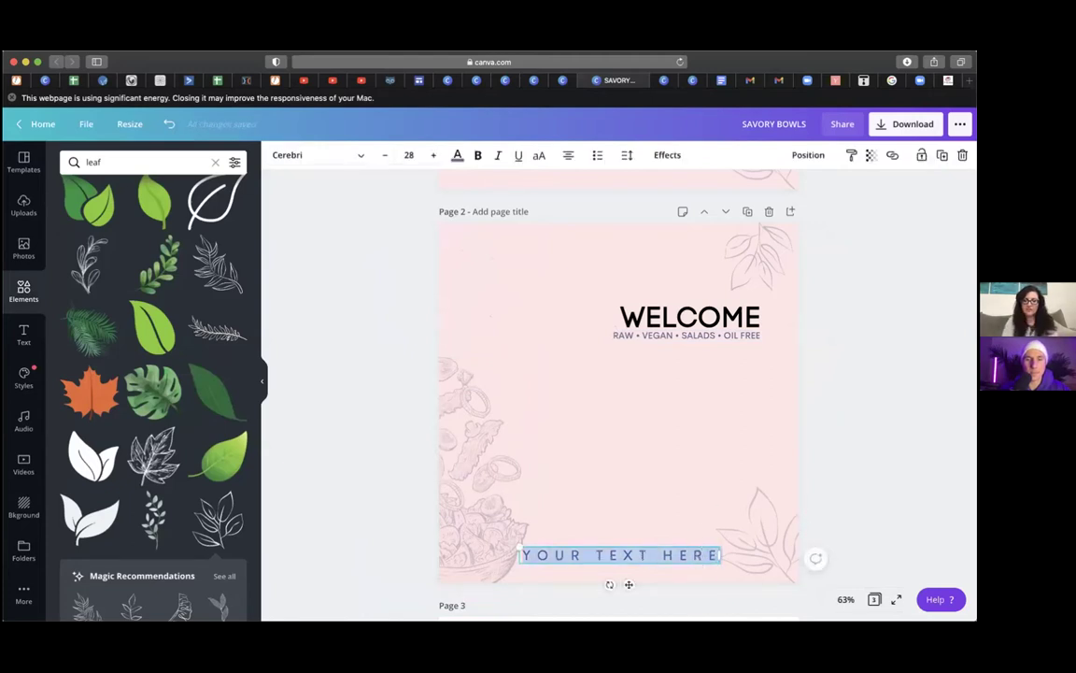
text(kladfkjah;dkjn aoaijd)
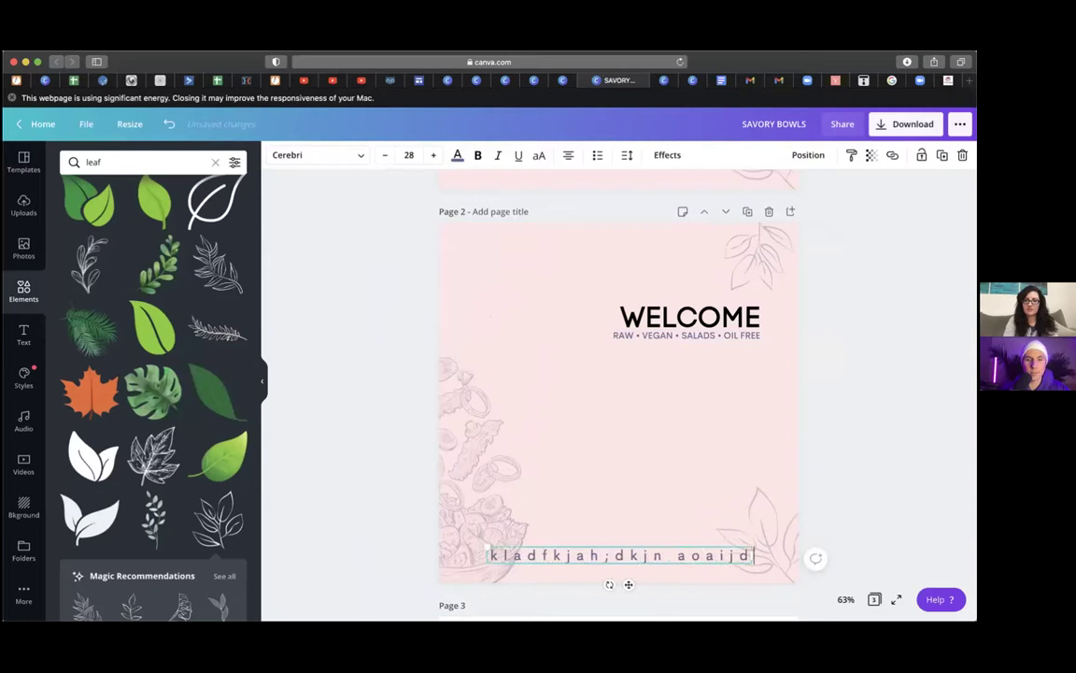
text(lfknweeklj)
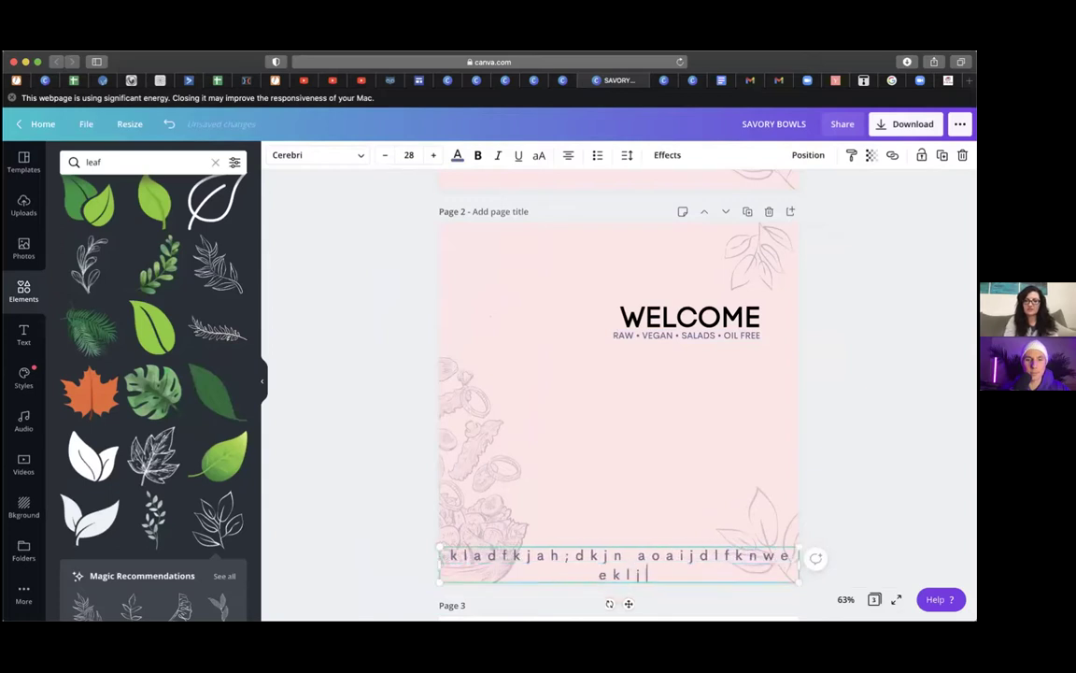
text(a;klndl;knr;klnkj)
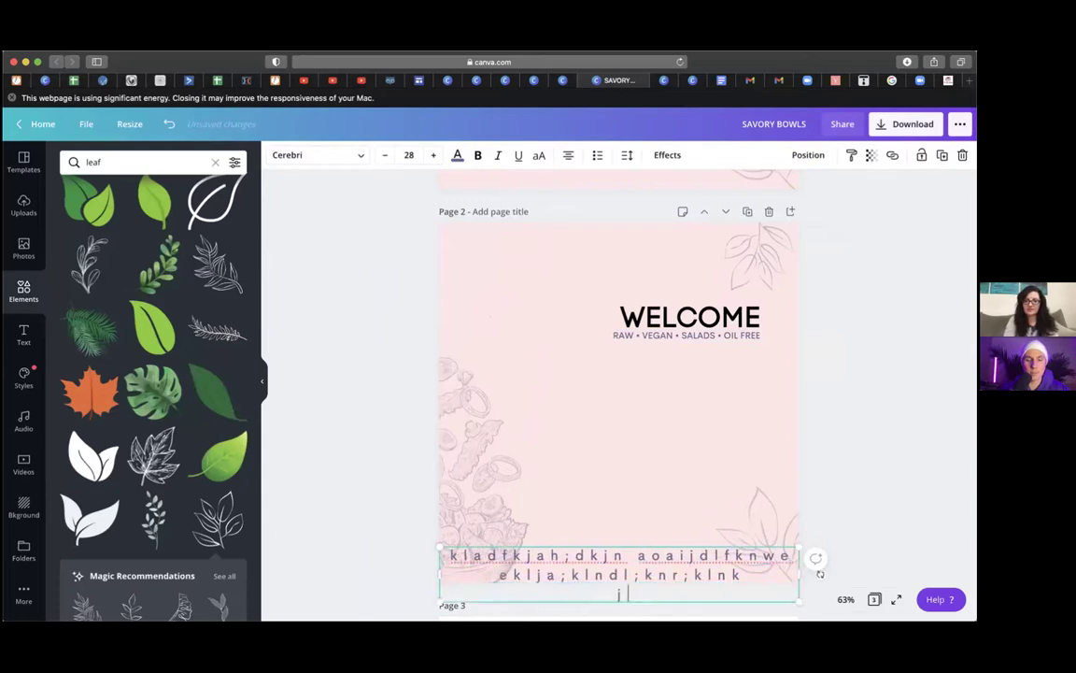
text(fka;lkajeklejlakjdlkfjalkerlfjae)
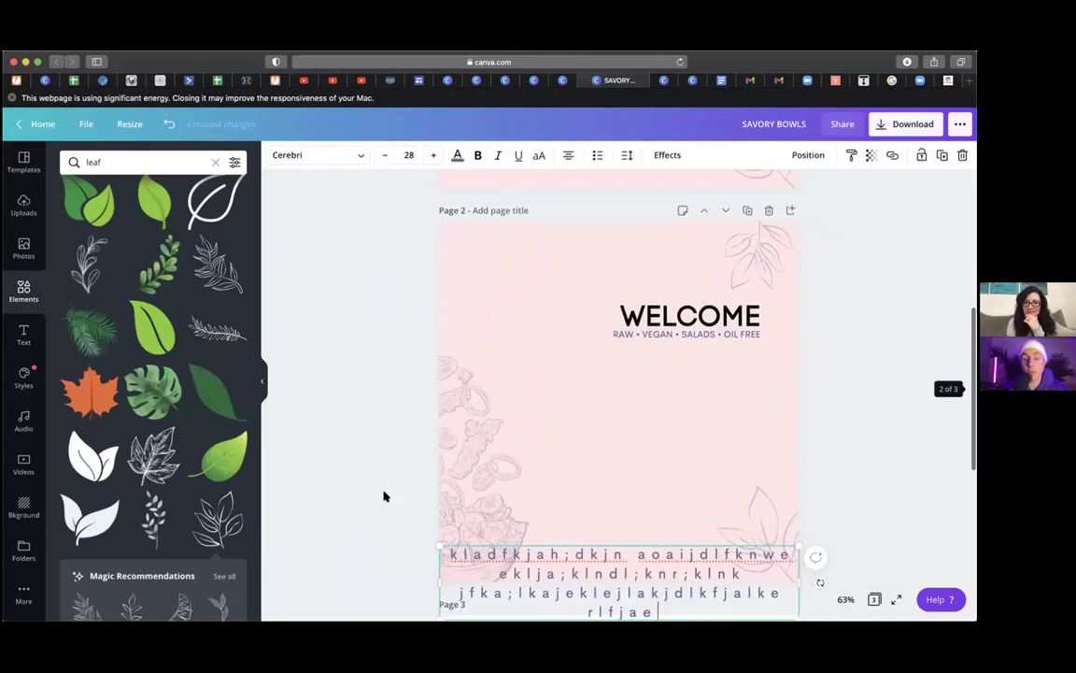
- Add a second placeholder line and shrink the text box
key(Return)
text(k)
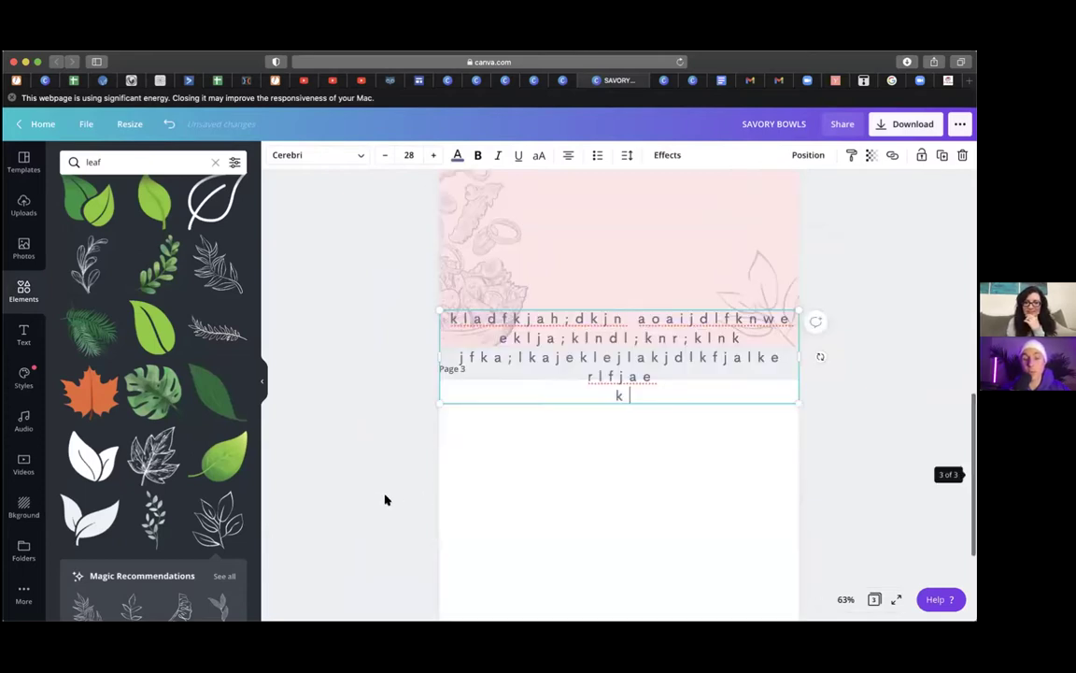
text(klajhekja;kjv kjeh)
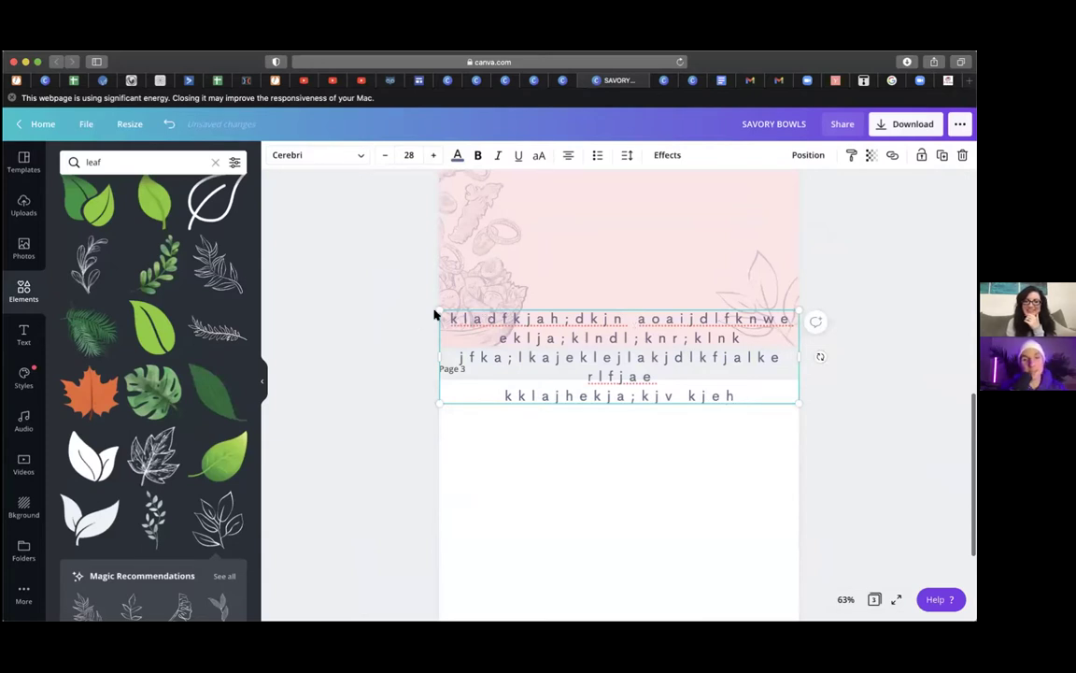
drag(441, 312, 486, 320)
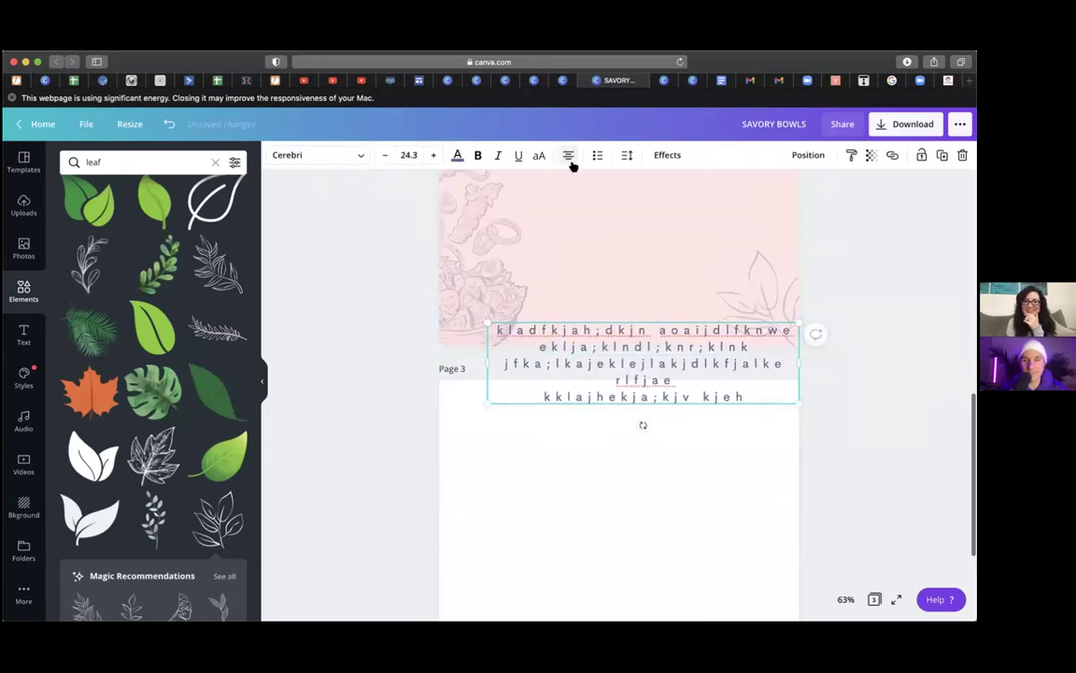
- Tighten the letter spacing of the whole placeholder paragraph
click(627, 156)
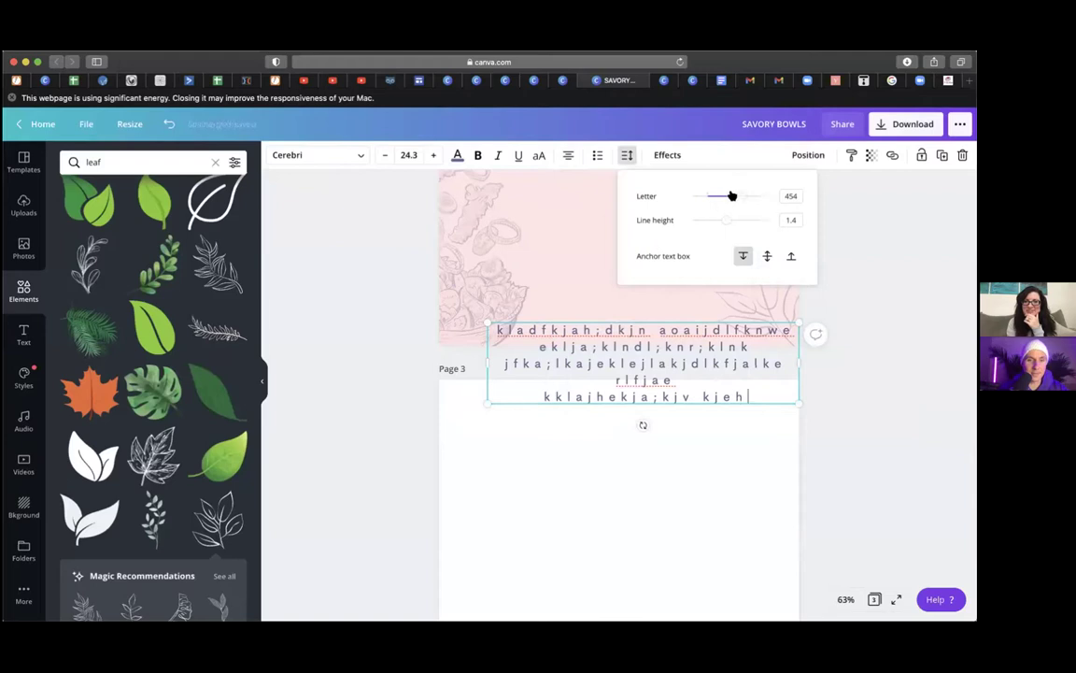
drag(731, 195, 714, 197)
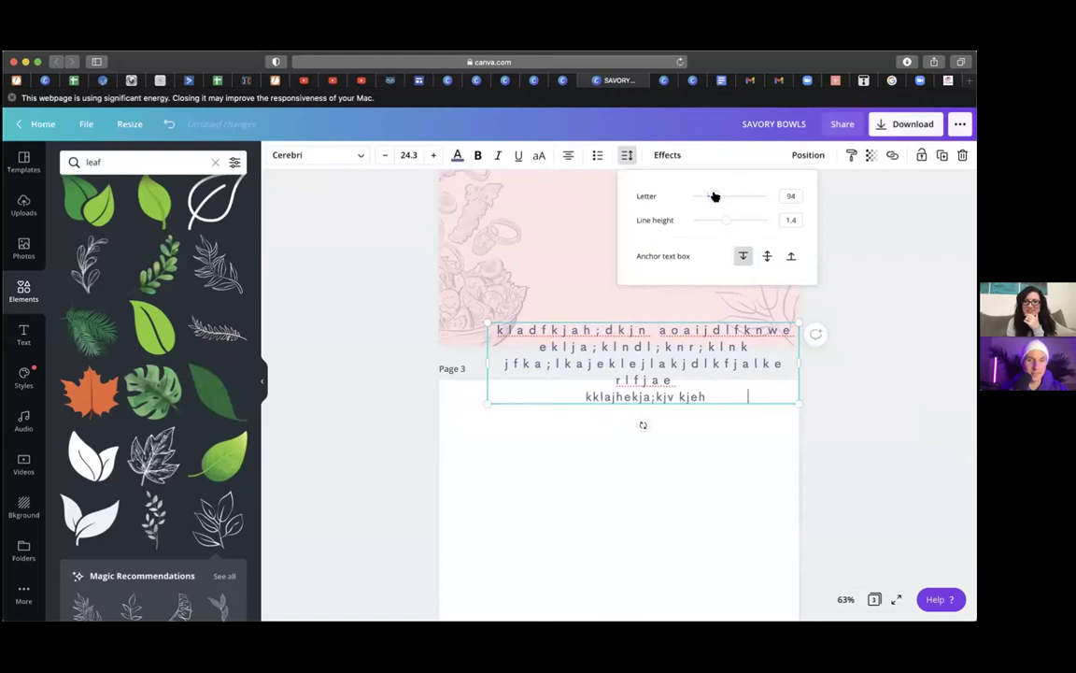
double_click(676, 344)
drag(706, 396, 481, 308)
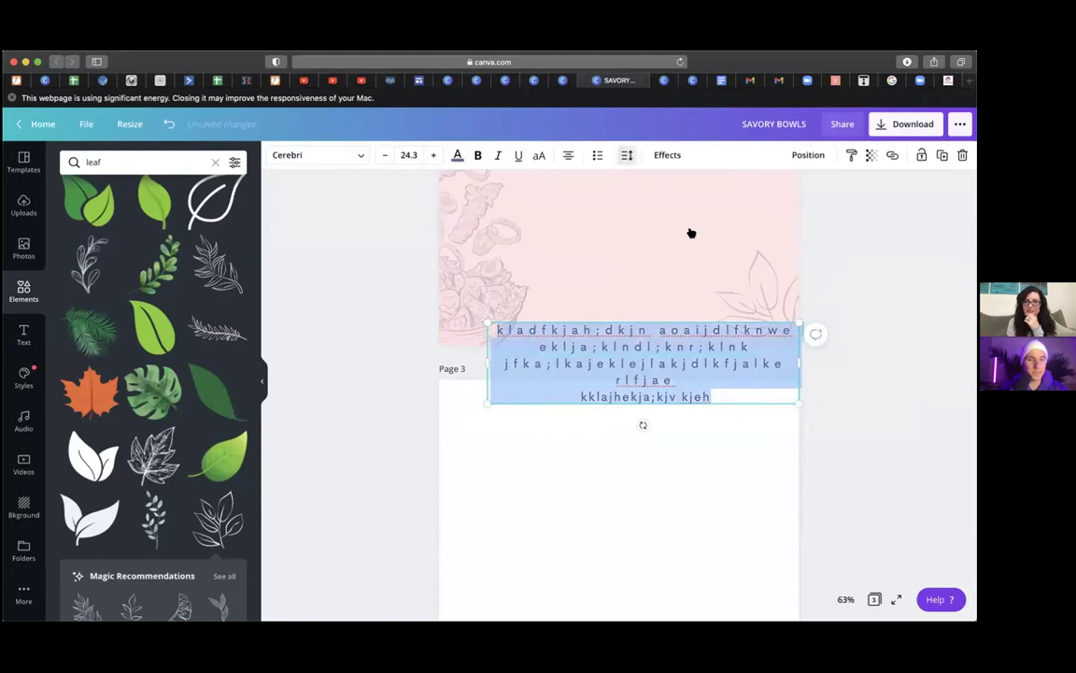
click(626, 155)
drag(721, 196, 717, 198)
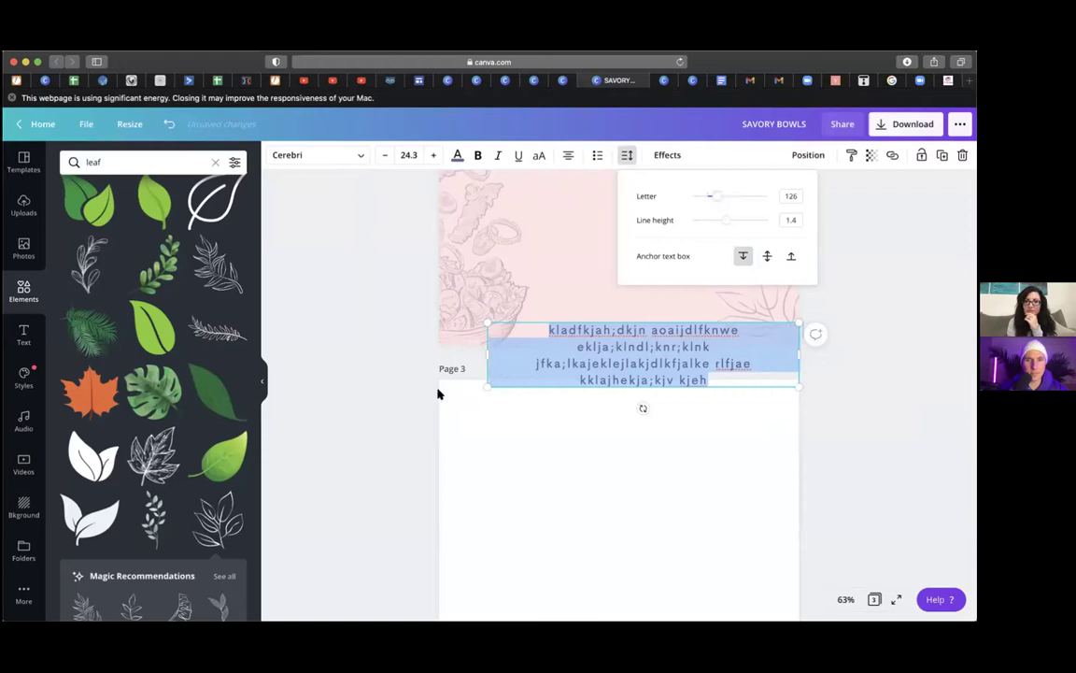
- Move the placeholder paragraph up to mid-page, centred beneath the tagline
scroll(443, 397, up, 1)
scroll(443, 403, up, 5)
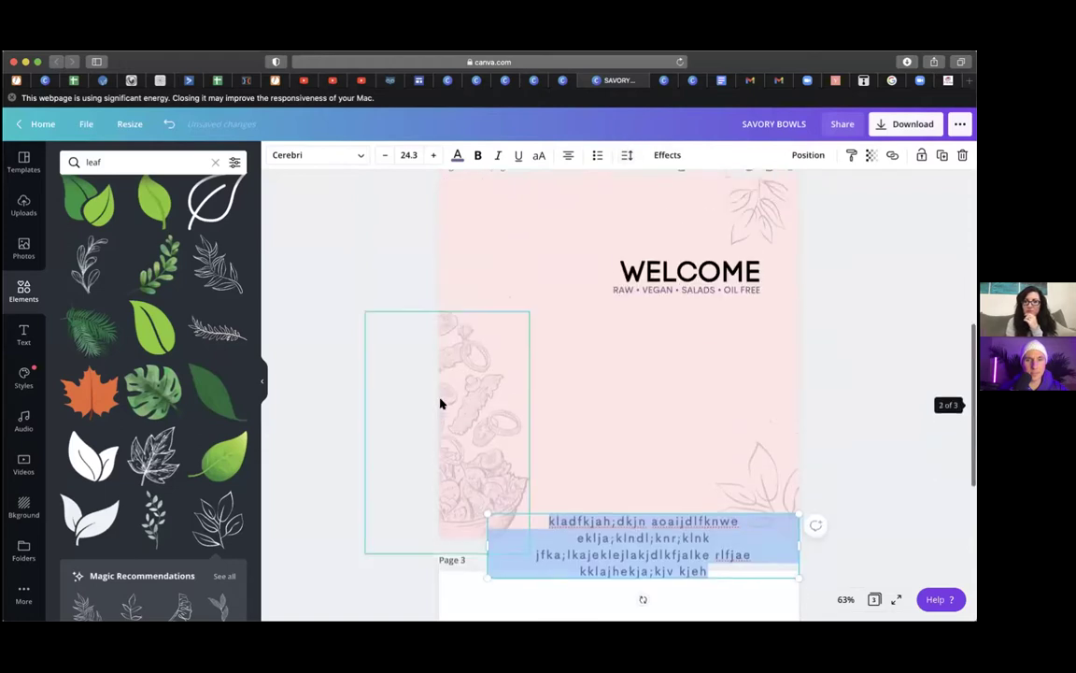
scroll(443, 403, down, 1)
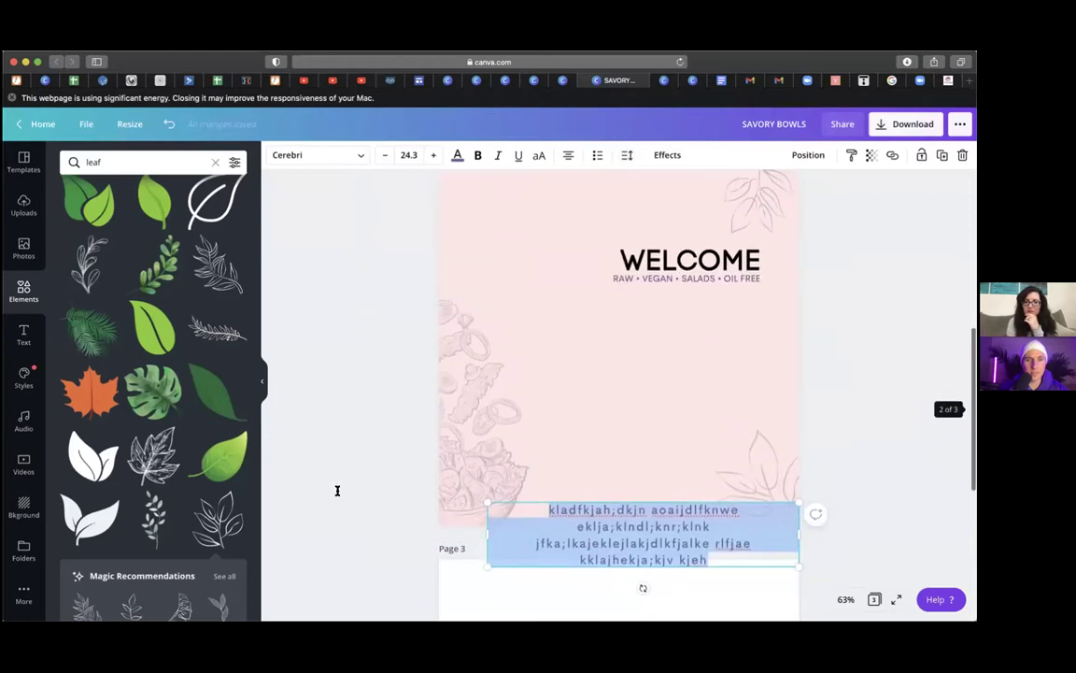
key(Right)
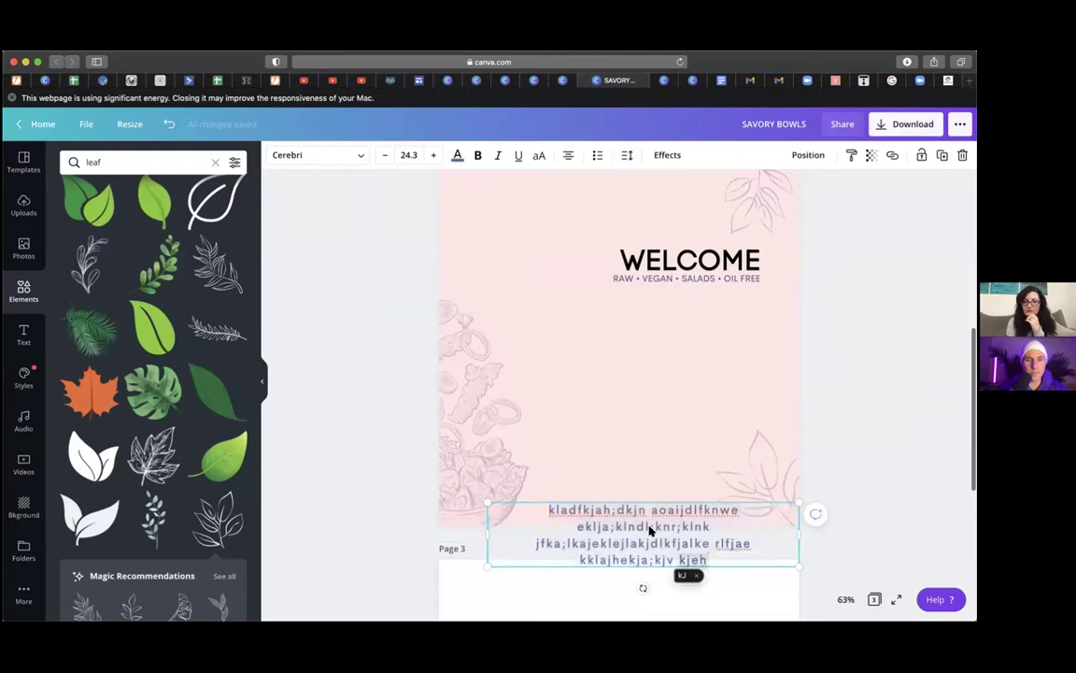
click(360, 526)
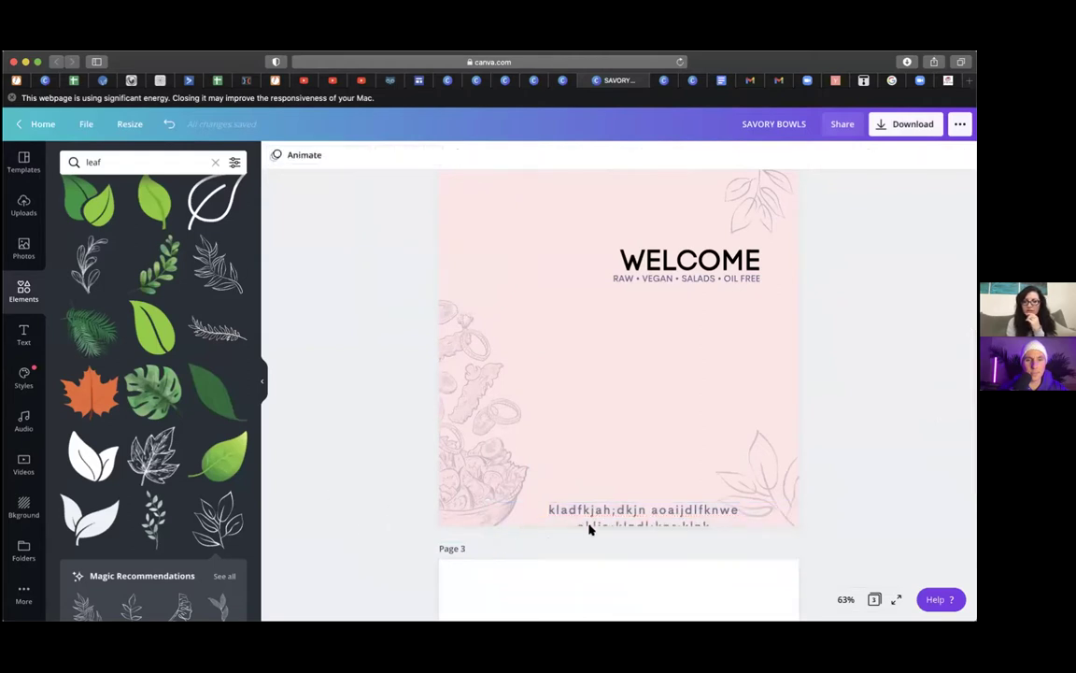
drag(650, 510, 639, 320)
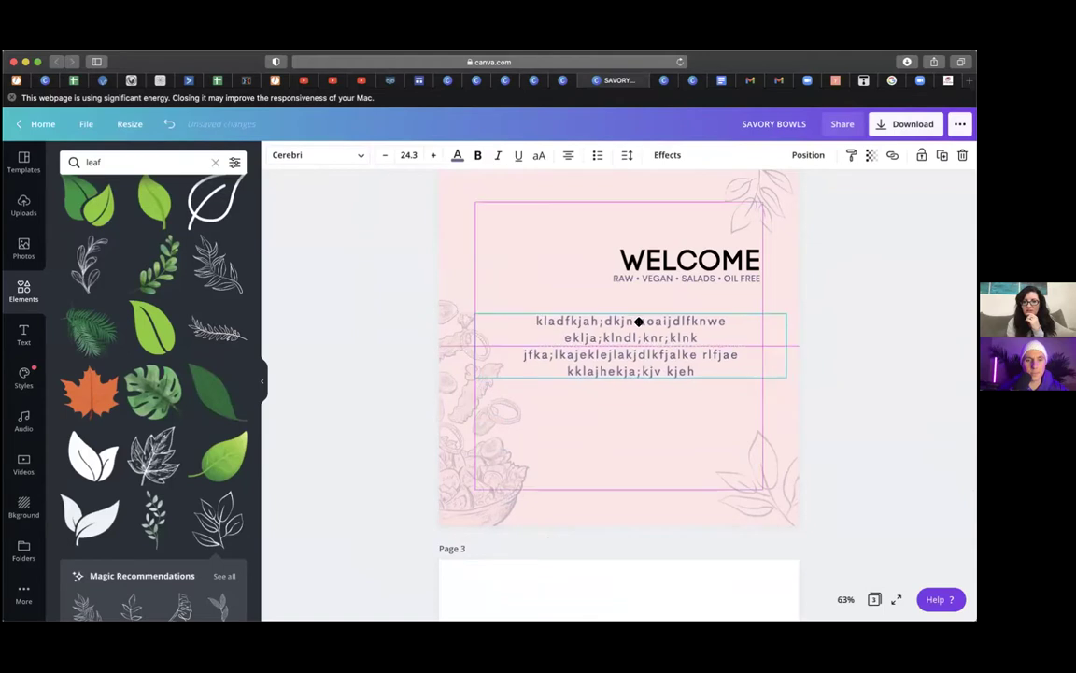
click(337, 425)
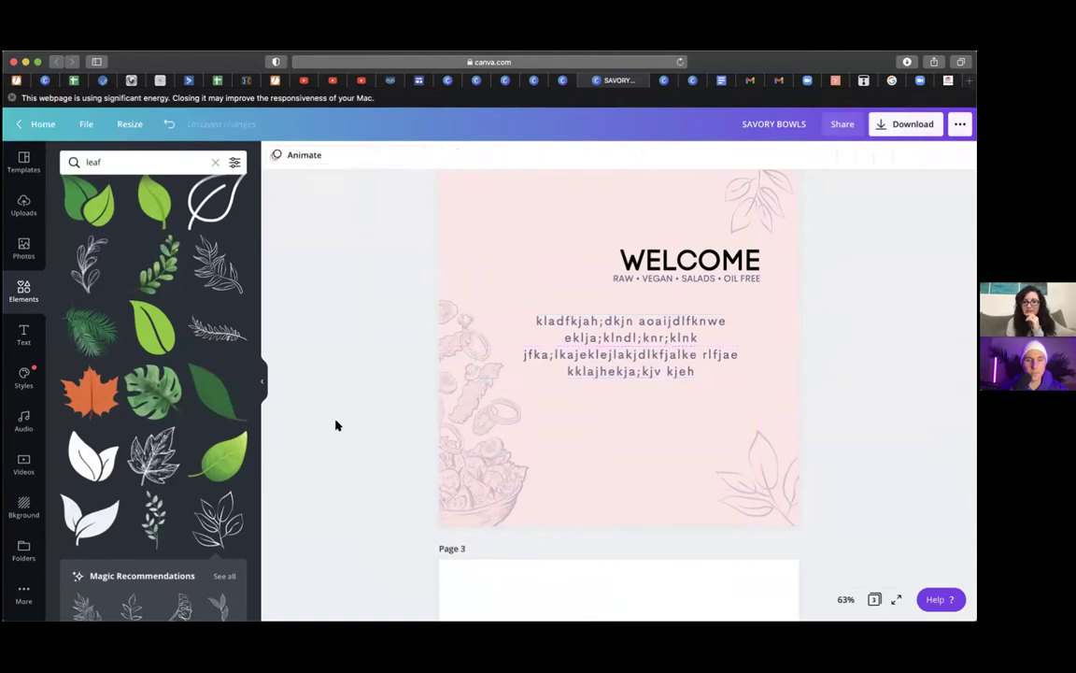
scroll(383, 449, up, 5)
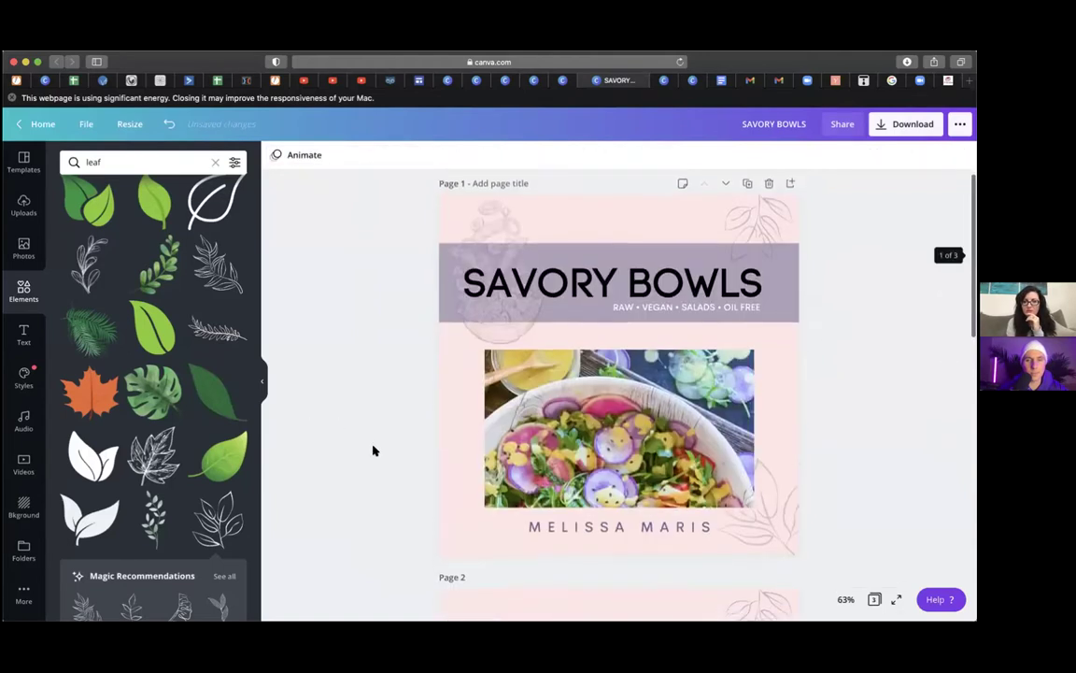
scroll(373, 451, down, 5)
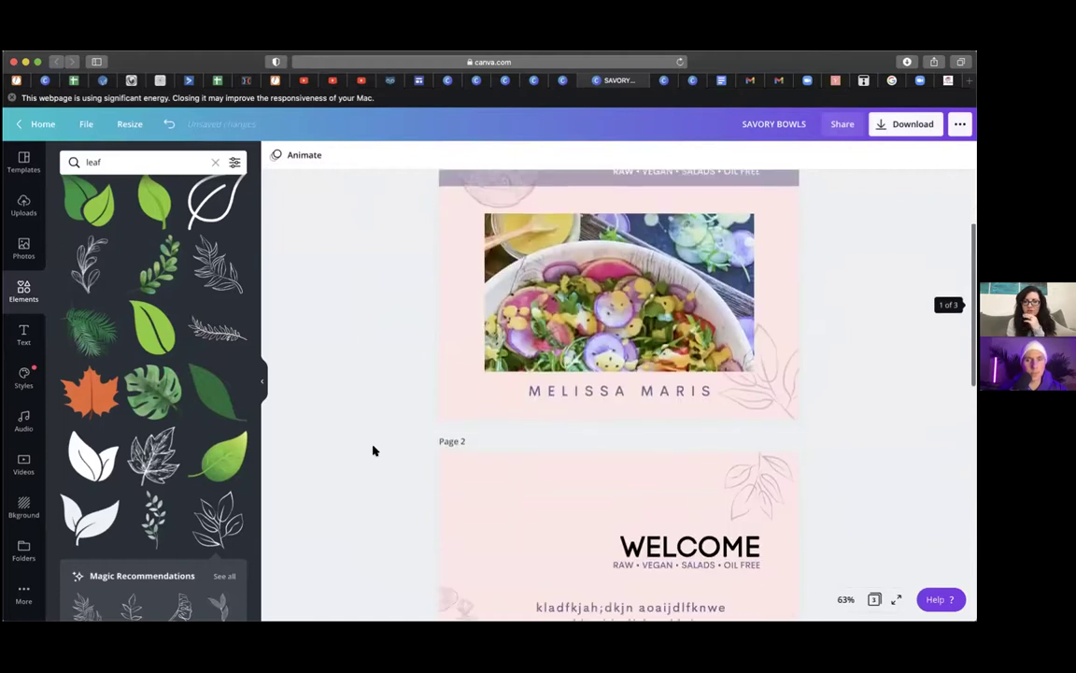
scroll(373, 451, down, 1)
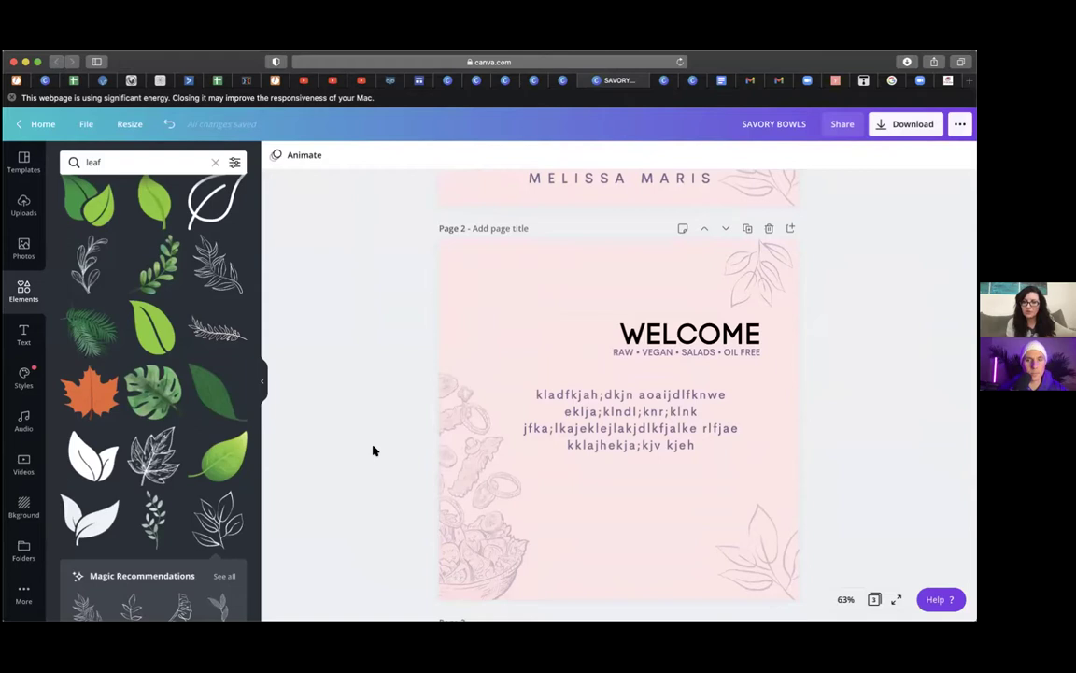
- Duplicate the WELCOME page and retitle the copy TABLE OF CONTENTS on one line
click(747, 228)
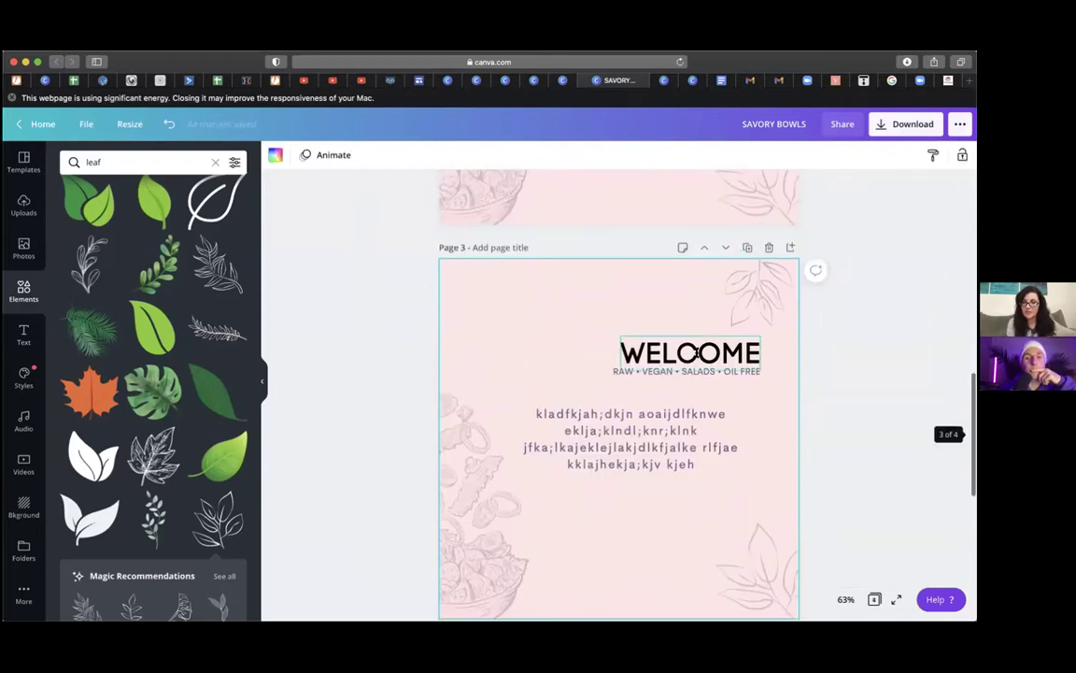
click(699, 349)
double_click(699, 348)
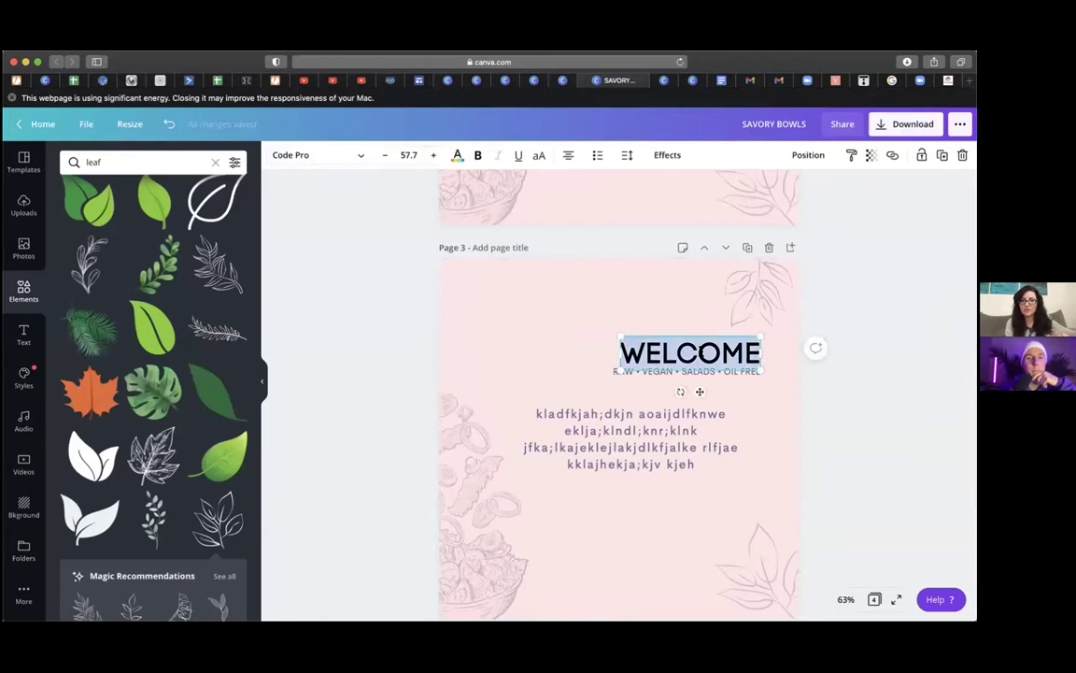
text(TABLE)
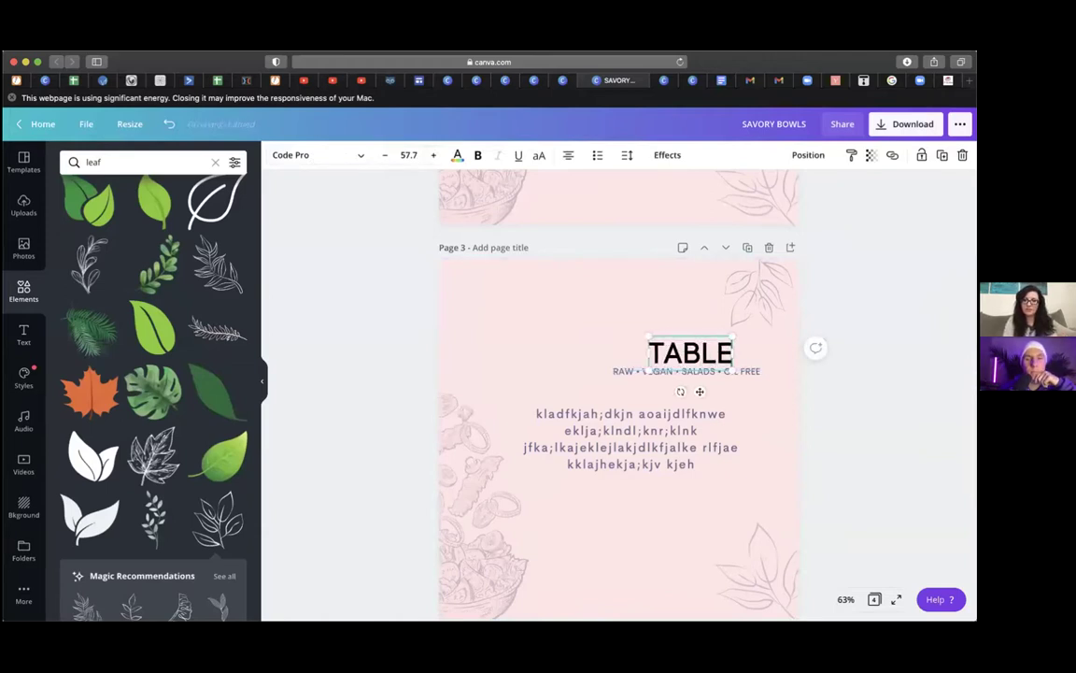
text( OF CONTENTS)
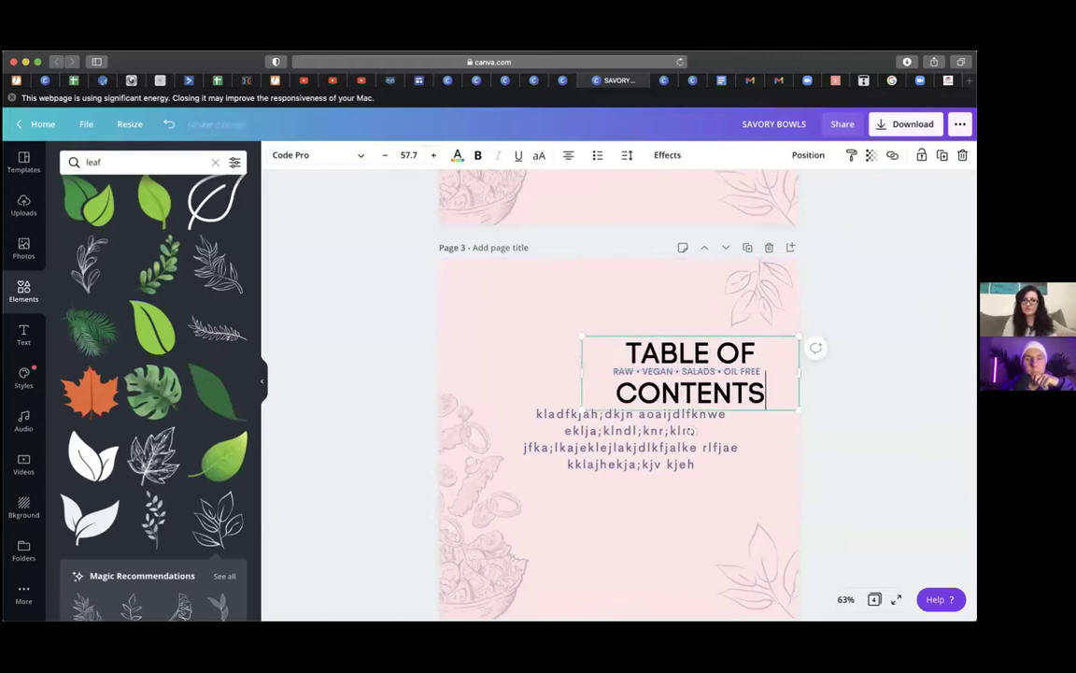
drag(578, 375, 392, 463)
- Move the leaf illustration to the top left and rotate it diagonally
scroll(330, 511, down, 3)
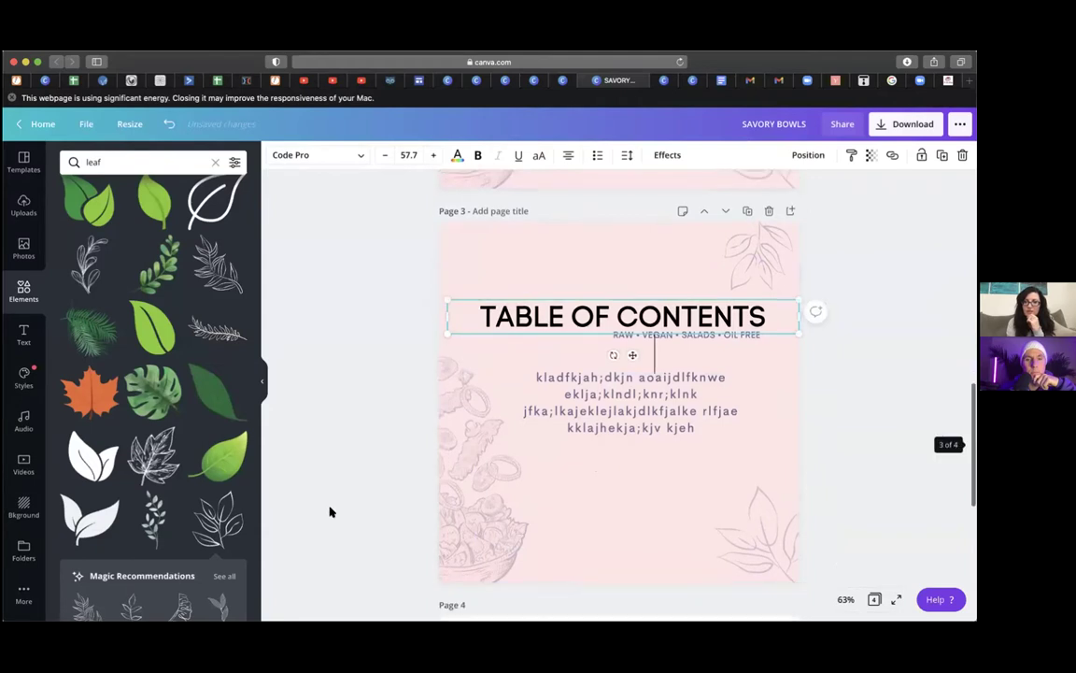
click(743, 480)
drag(752, 484, 451, 230)
drag(496, 322, 382, 343)
drag(451, 264, 449, 422)
- Shrink the bowl sketch and move it into the lower-right corner
click(449, 422)
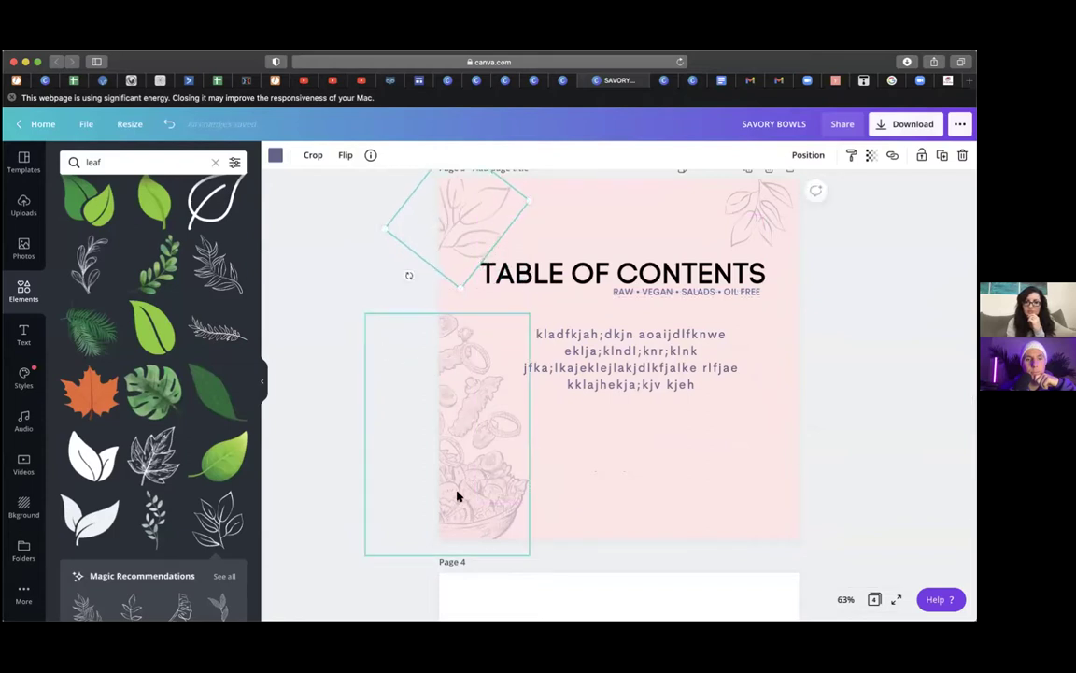
drag(364, 313, 439, 401)
drag(473, 498, 752, 497)
- Clear the placeholder paragraph and type the first entry, smoothie ..... 3
click(654, 378)
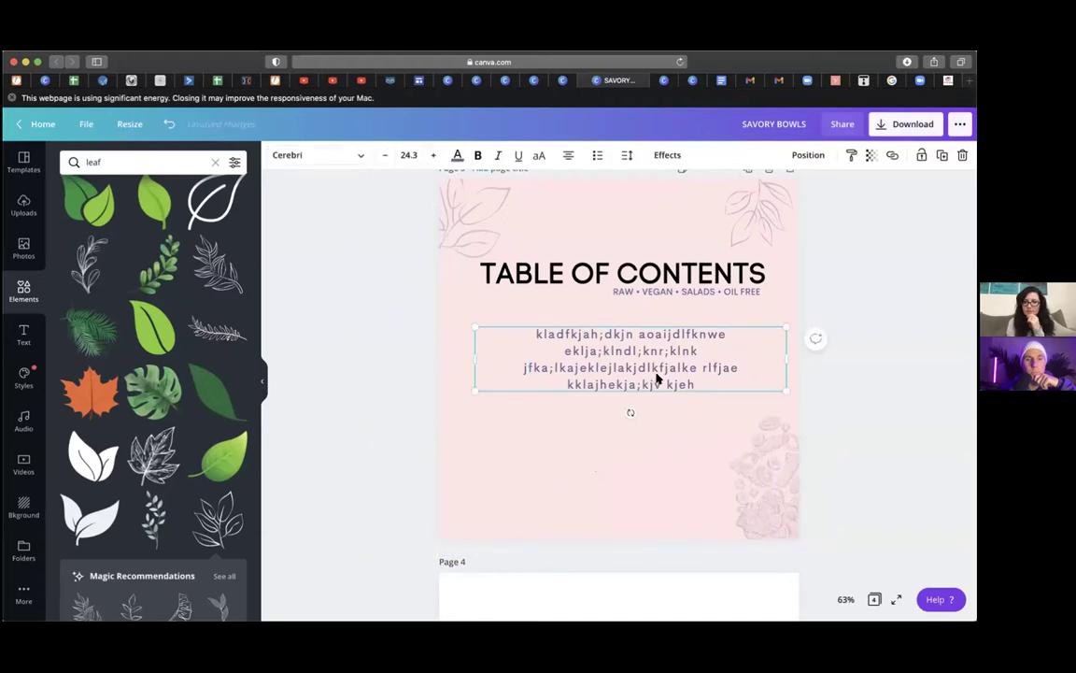
triple_click(656, 377)
click(698, 383)
drag(698, 383, 534, 328)
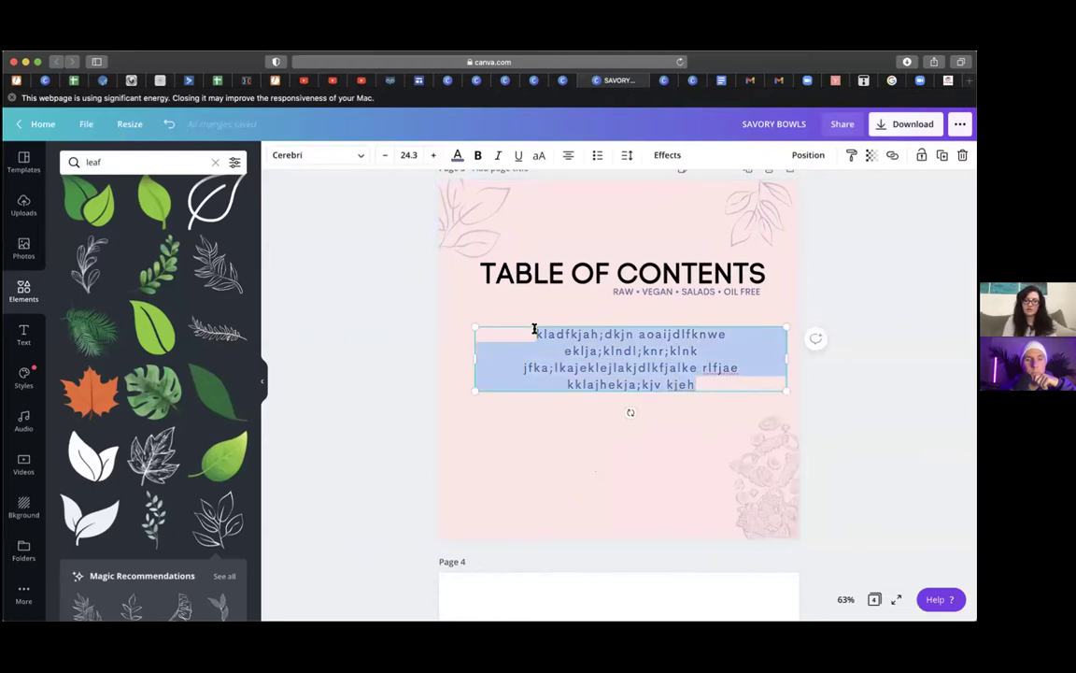
key(BackSpace)
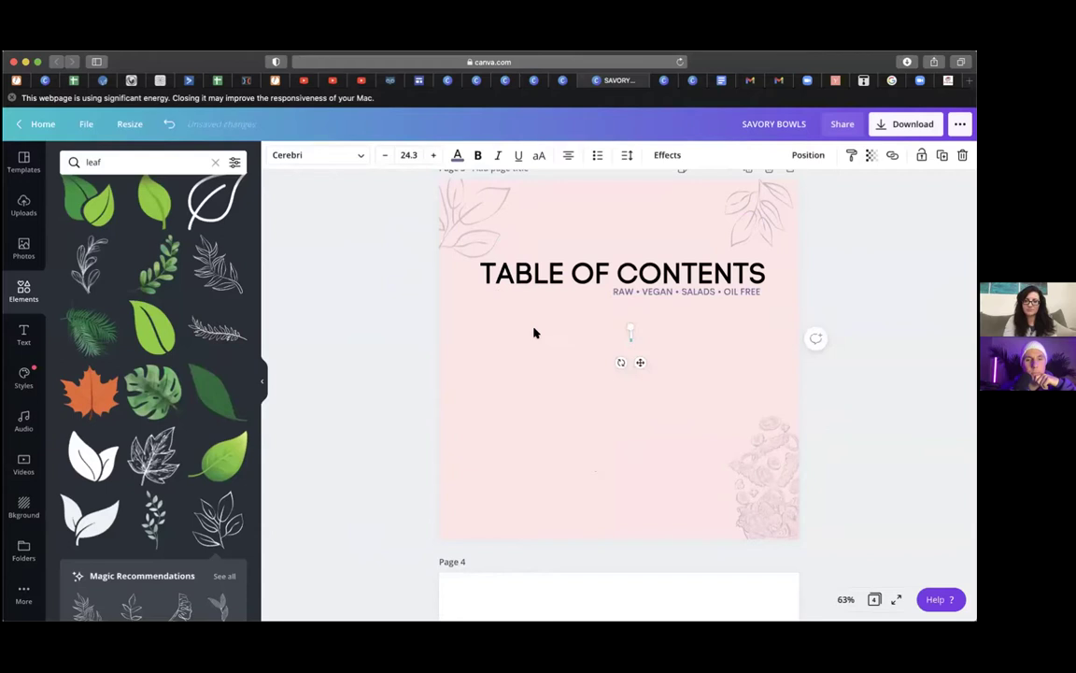
text(smoohti)
key(BackSpace)
key(BackSpace)
text(thie)
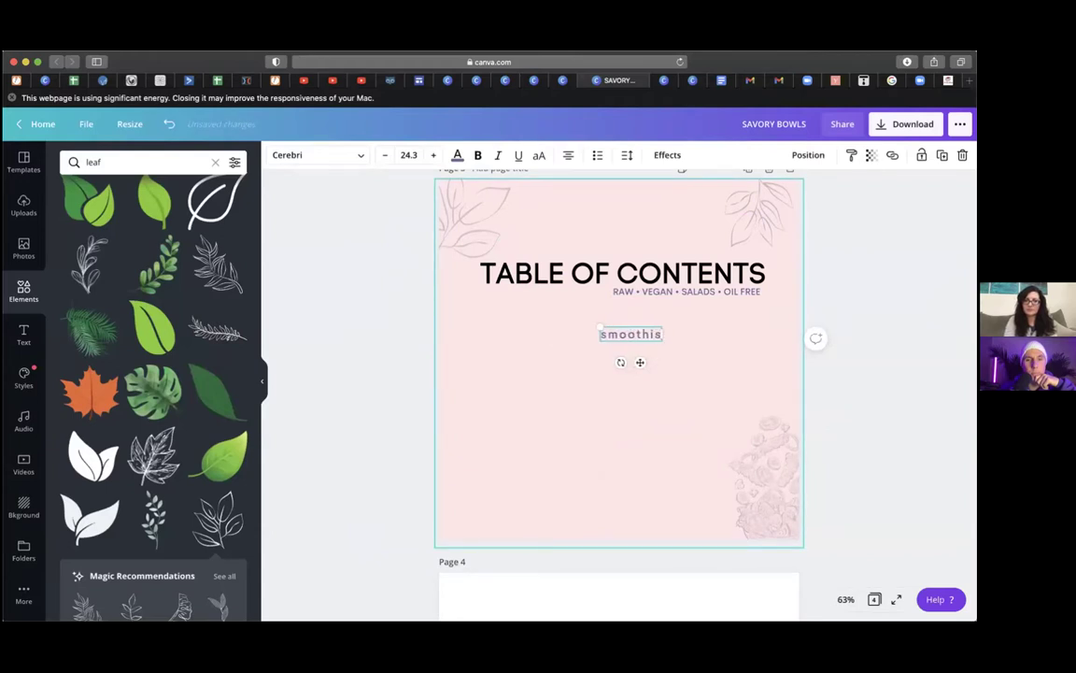
text( ..... 3)
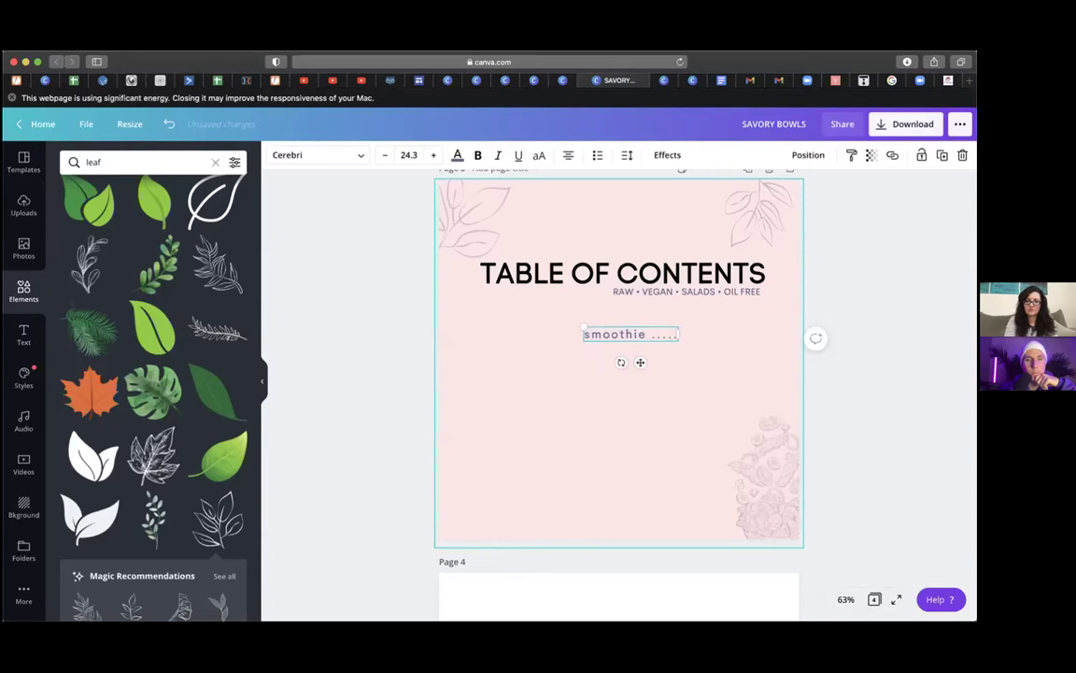
- Add the entries salads ....... 6 and soups....... 9 beneath it
key(Return)
text(salads )
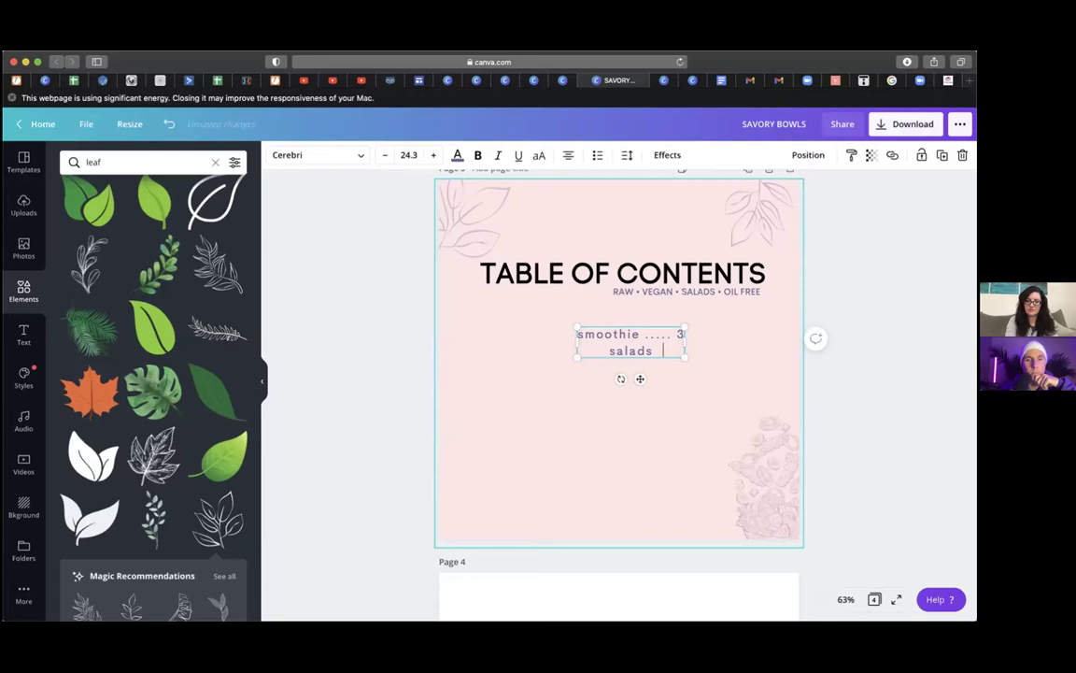
text(....... 6)
key(Return)
text(soup s)
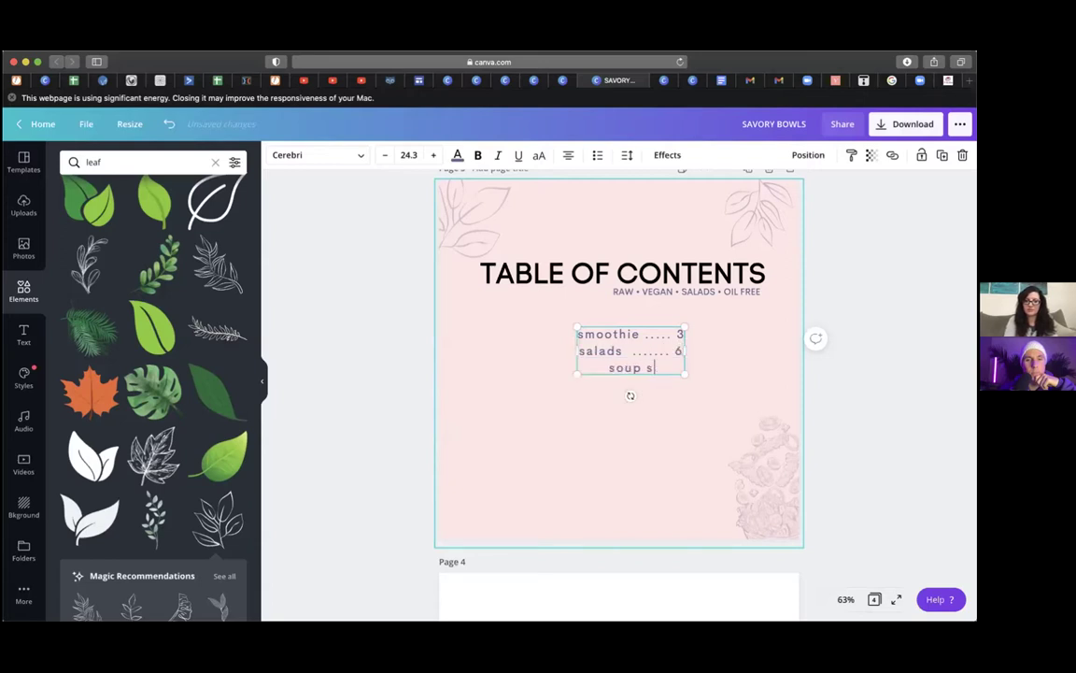
key(BackSpace)
key(BackSpace)
key(BackSpace)
text(s)
key(BackSpace)
key(BackSpace)
text(ps....... 9)
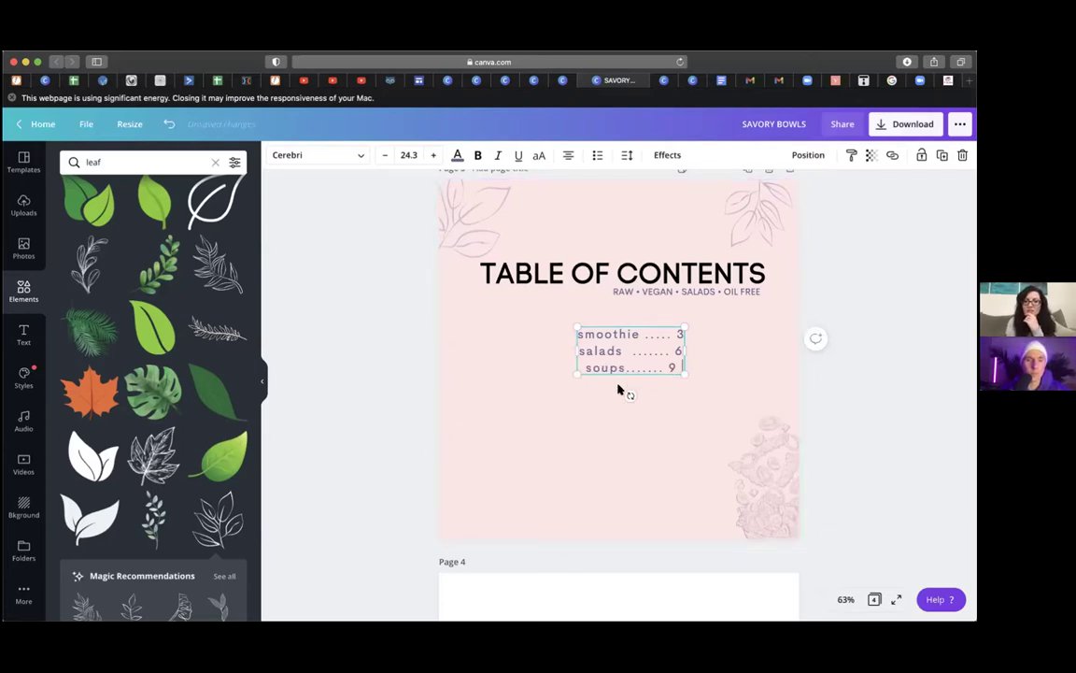
drag(623, 367, 580, 351)
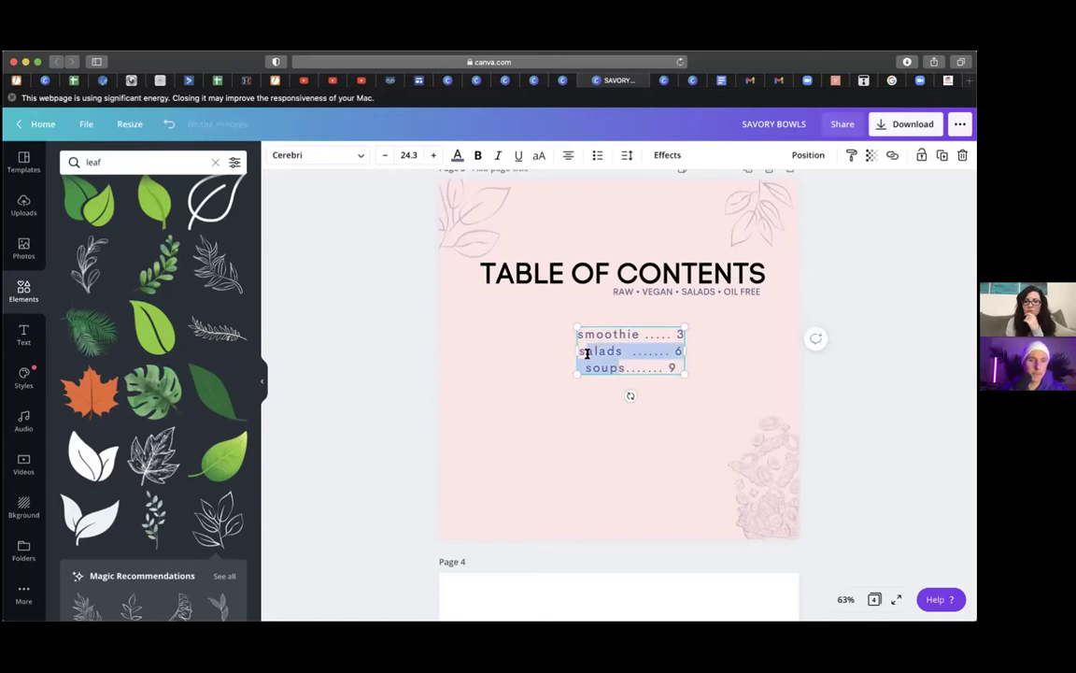
click(346, 400)
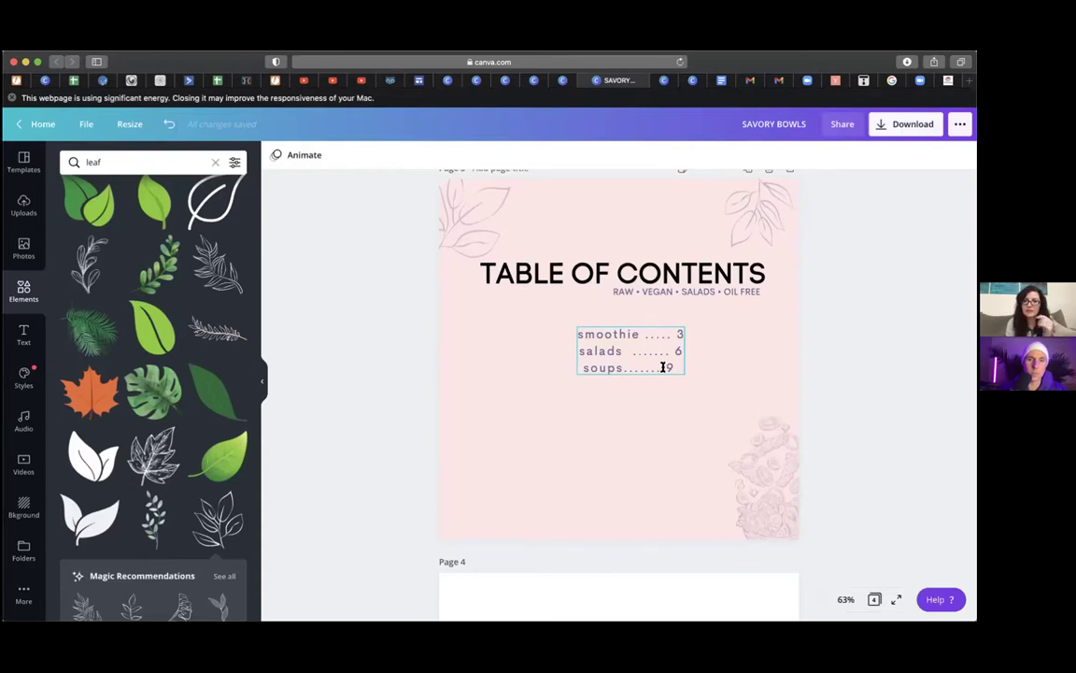
scroll(716, 229, up, 1)
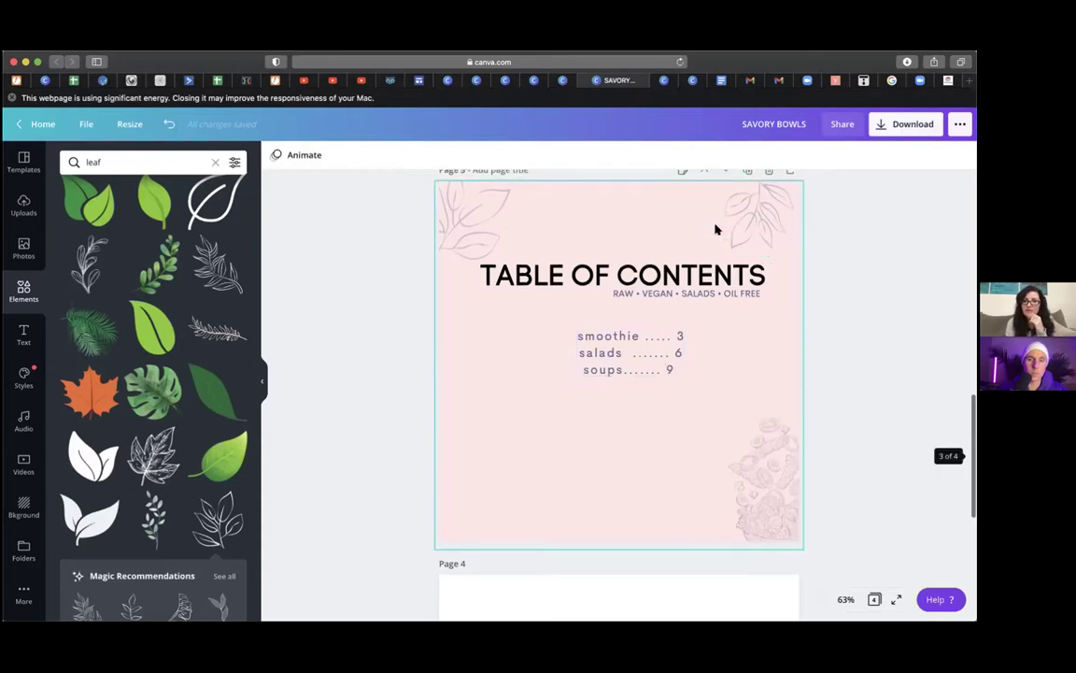
scroll(716, 229, up, 2)
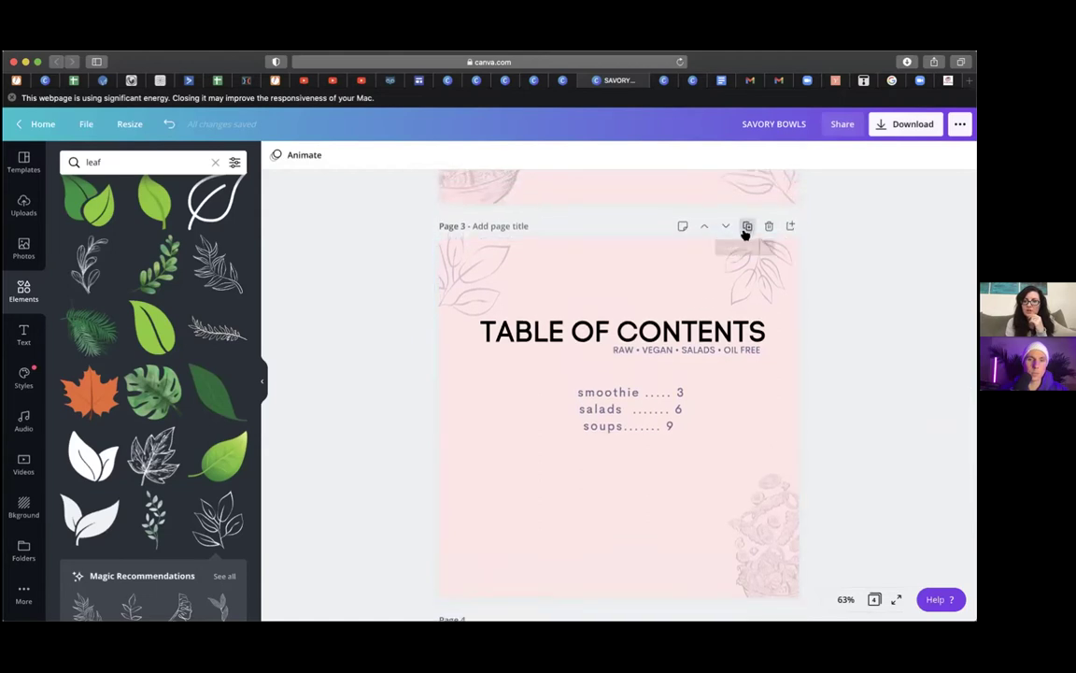
- Duplicate the contents page, retitle the copy chapter 1 and shift its list left
click(746, 227)
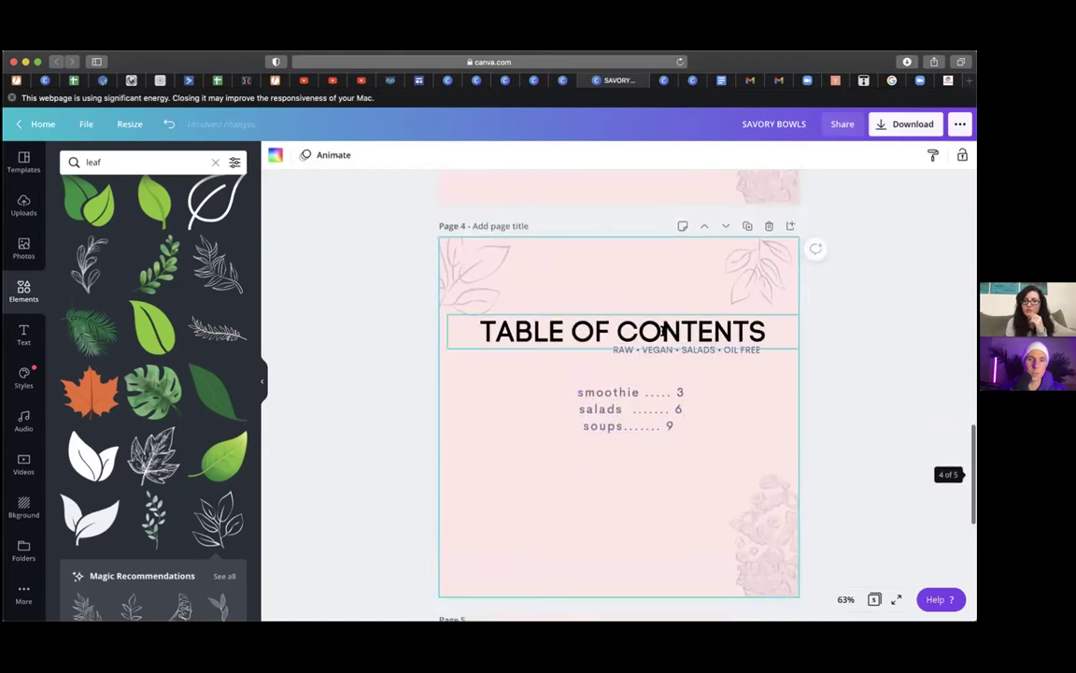
click(662, 331)
click(662, 331)
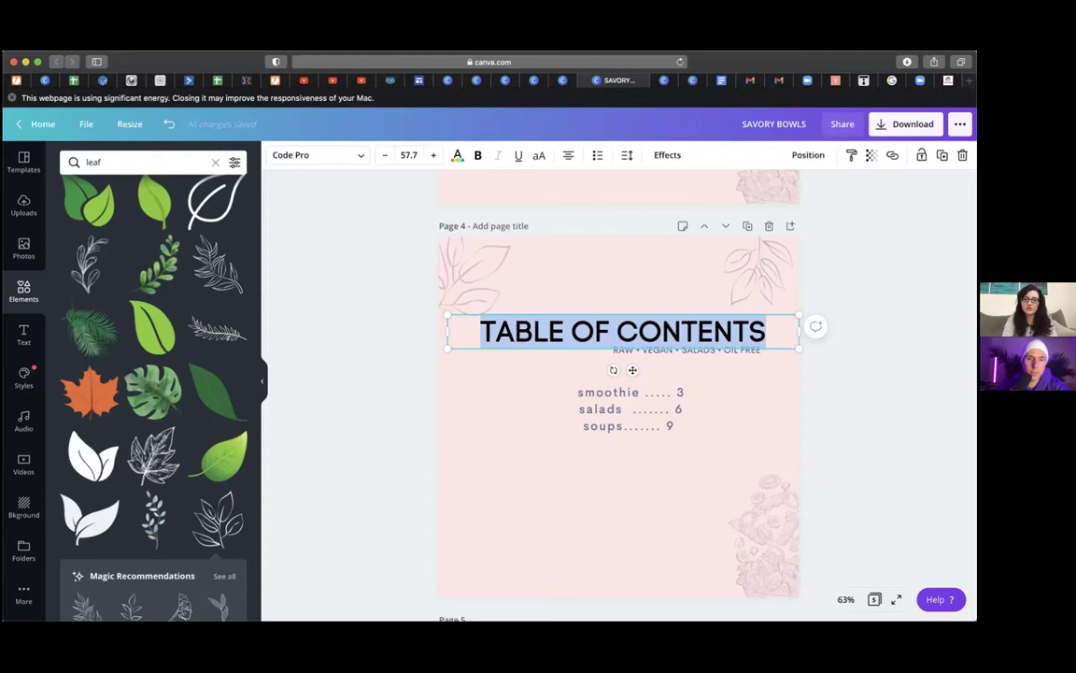
text(chaptp)
key(BackSpace)
key(BackSpace)
text(ter 1)
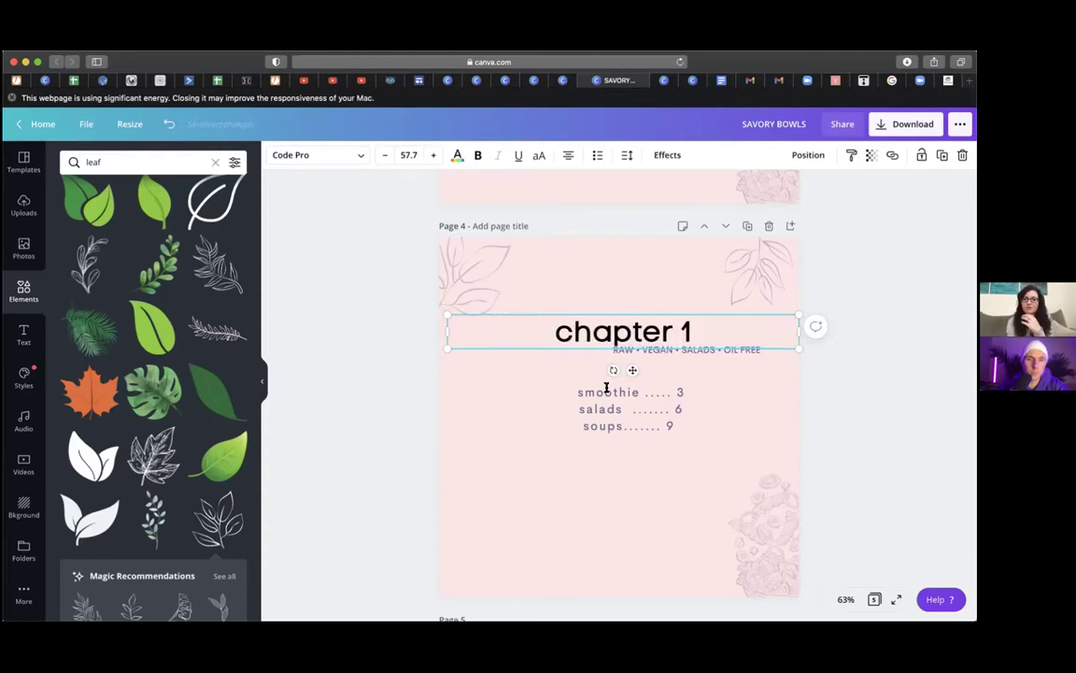
click(606, 413)
drag(605, 413, 471, 407)
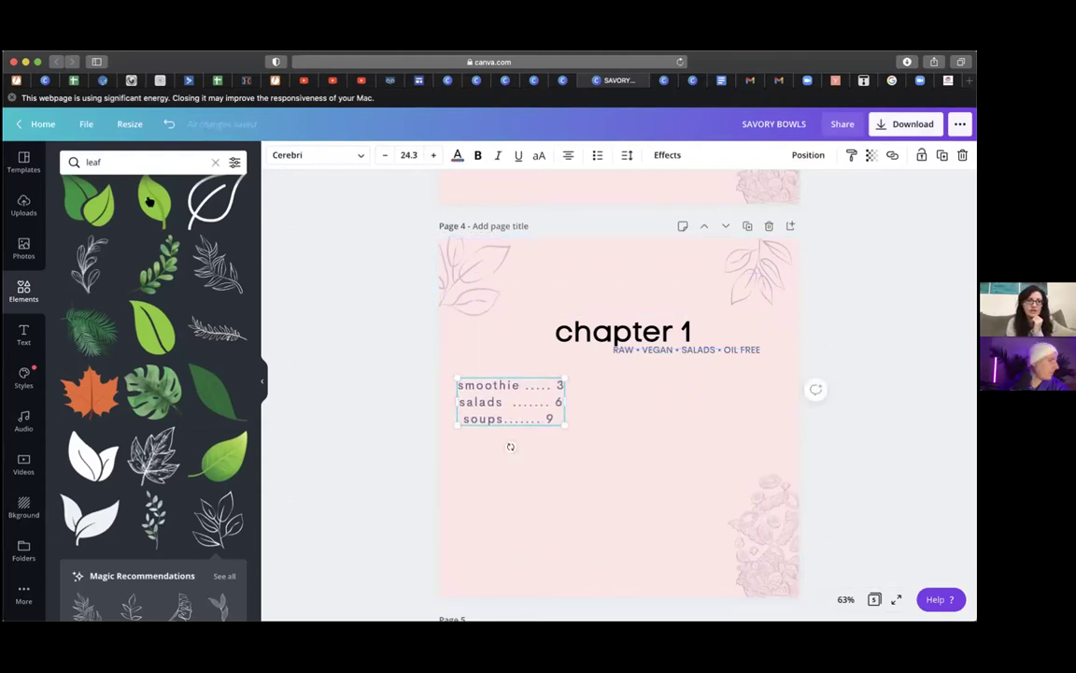
- Place the uploaded curry bowl photo on page 4, trim its top and set it beside the list
click(23, 248)
click(24, 206)
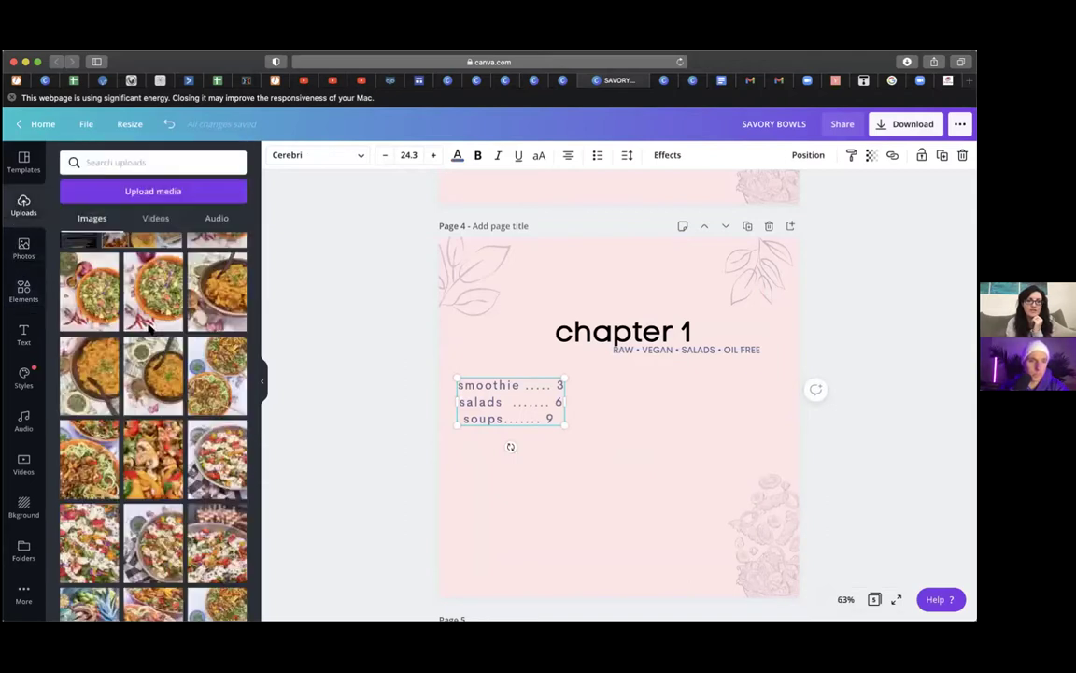
drag(182, 388, 595, 417)
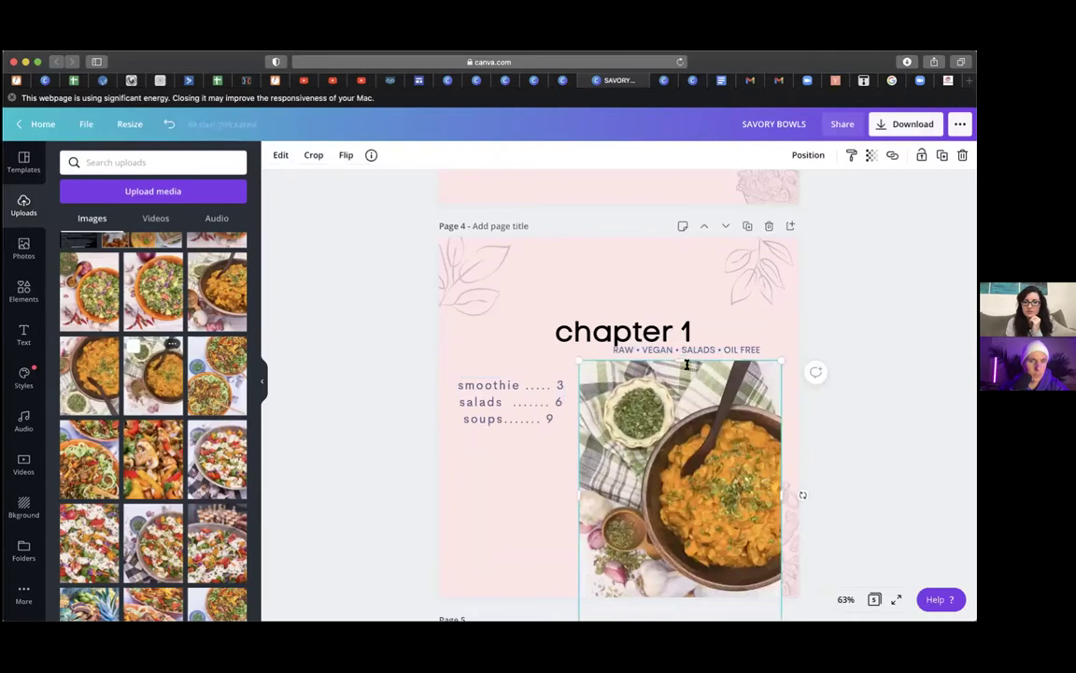
drag(682, 441, 682, 442)
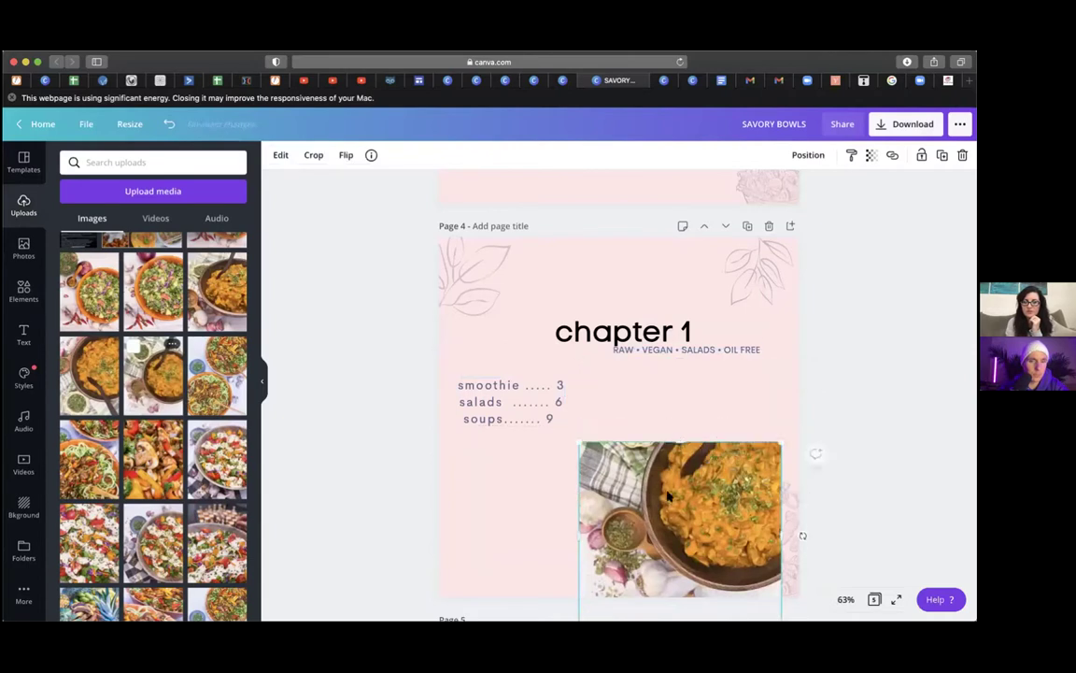
drag(663, 384, 665, 433)
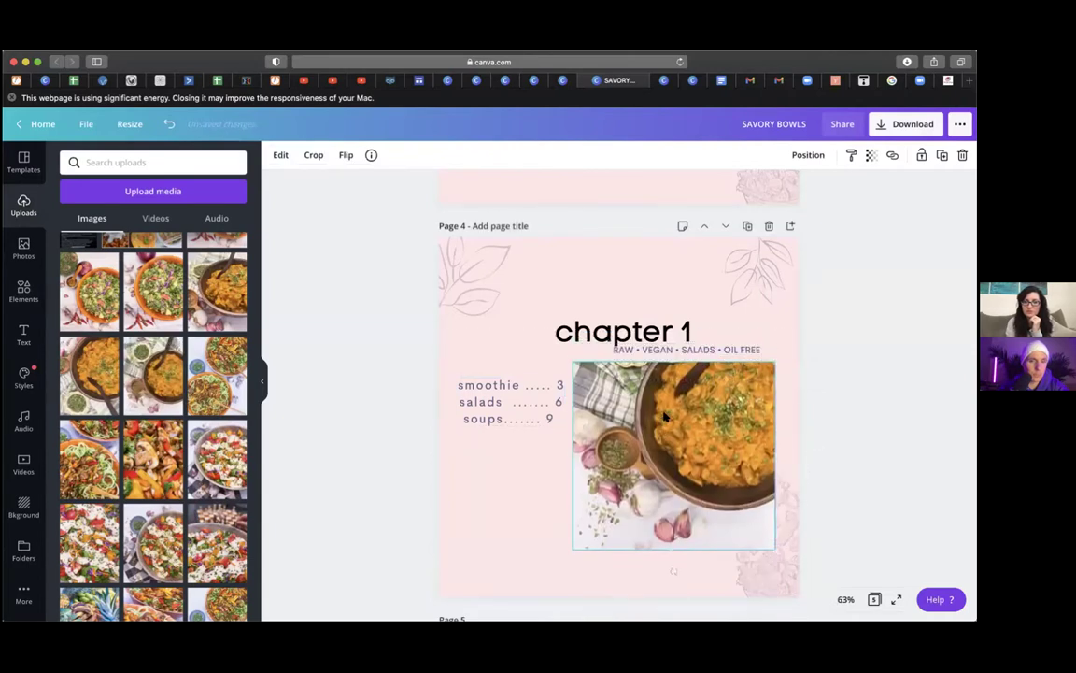
click(341, 417)
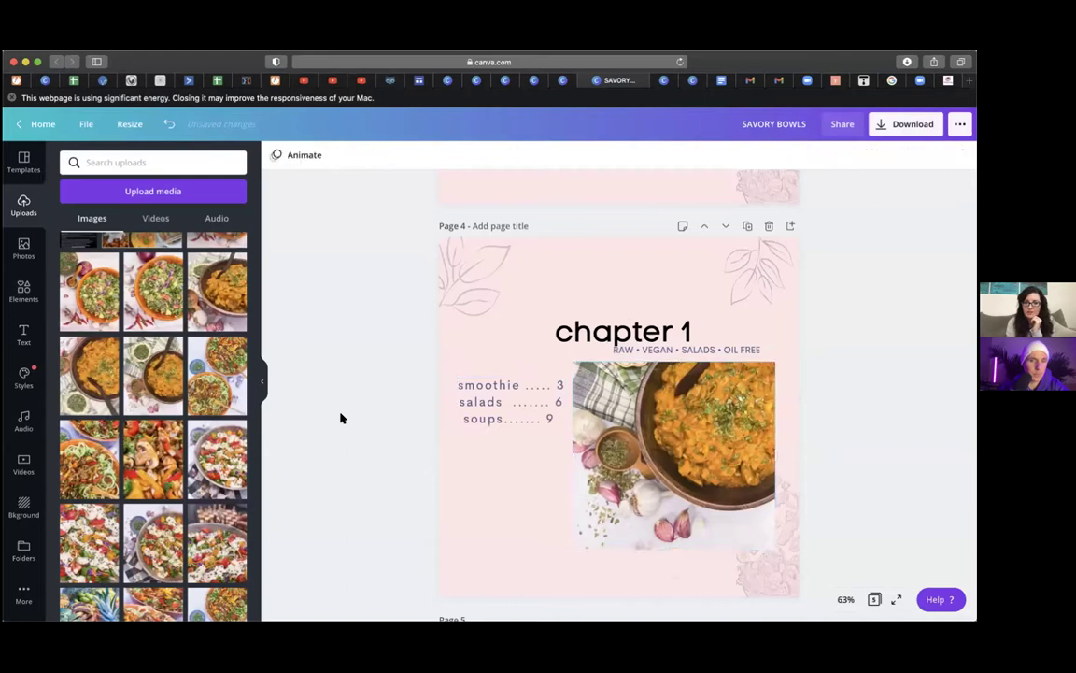
scroll(341, 418, down, 2)
- Duplicate the chapter 1 page and retitle the copy CURRY STEW at the top
scroll(341, 418, up, 1)
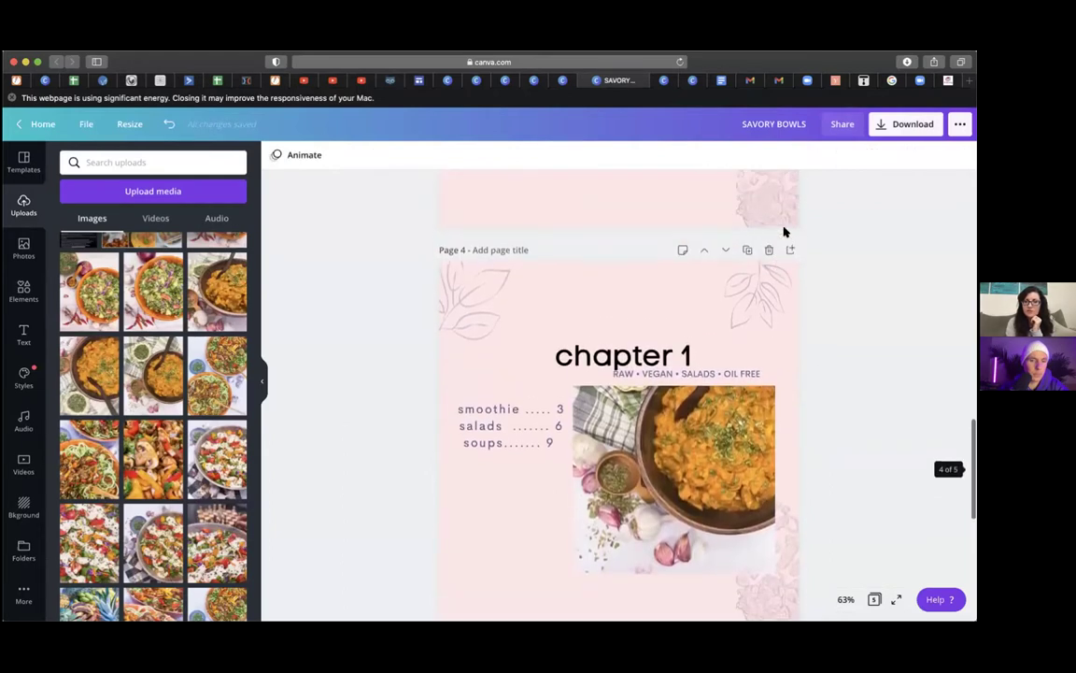
click(747, 247)
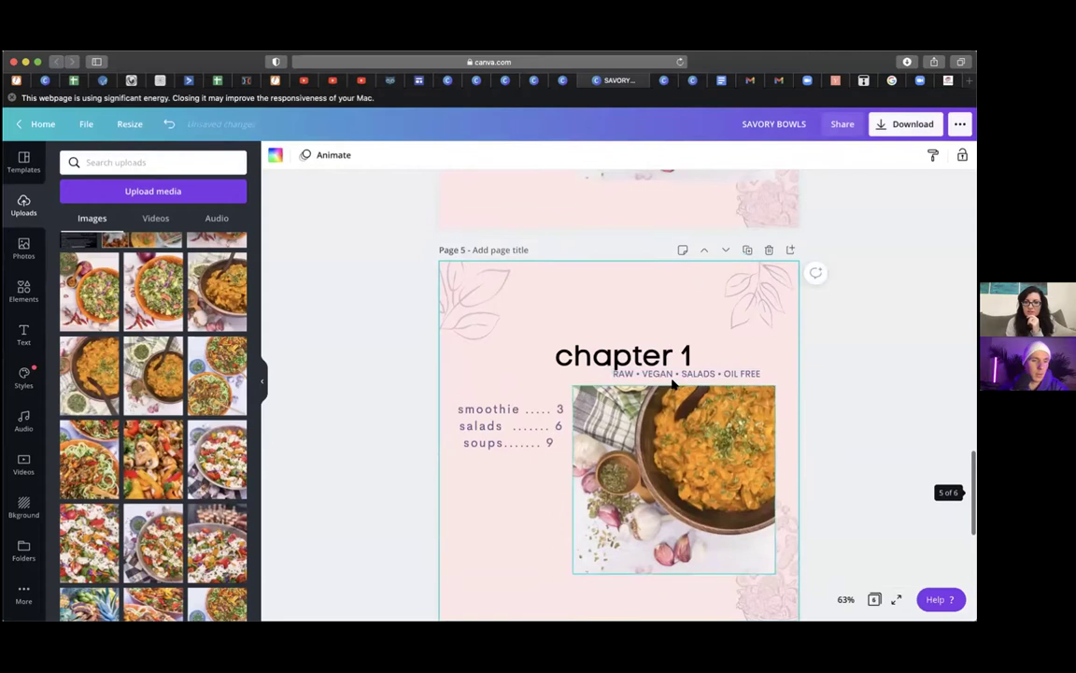
click(650, 353)
double_click(649, 352)
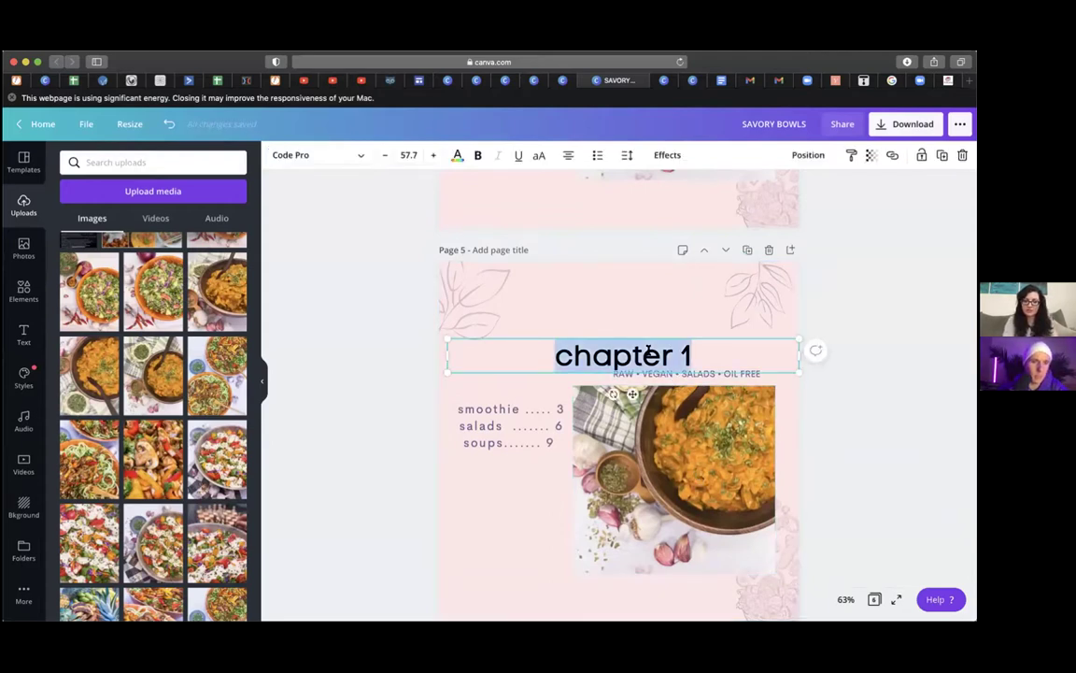
text(CURRY)
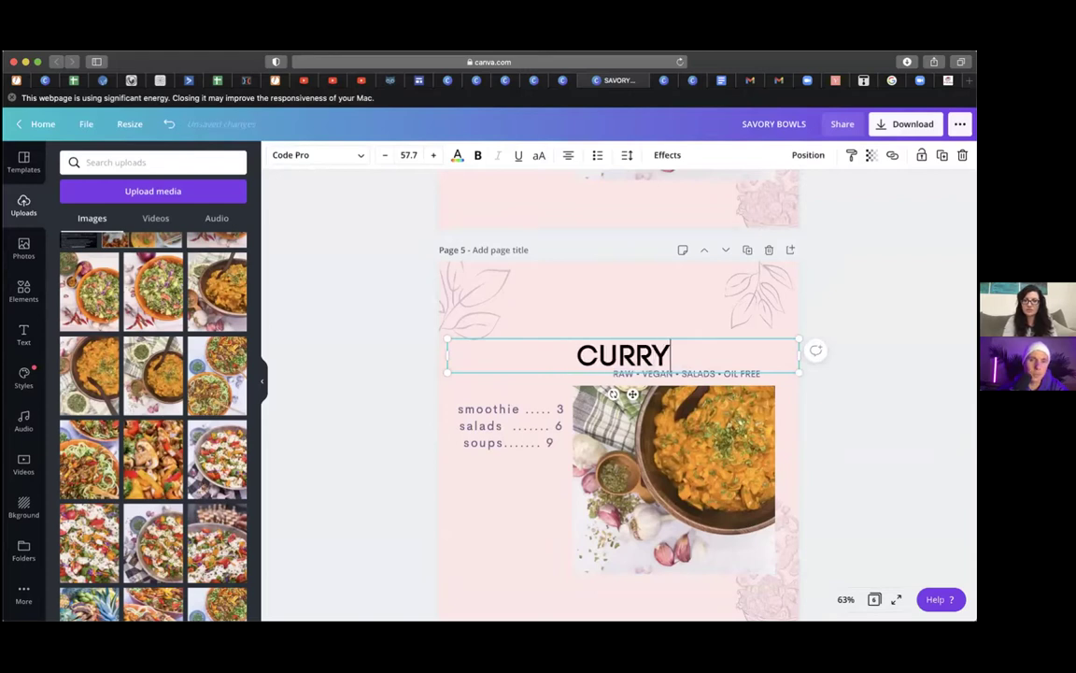
text( STEW)
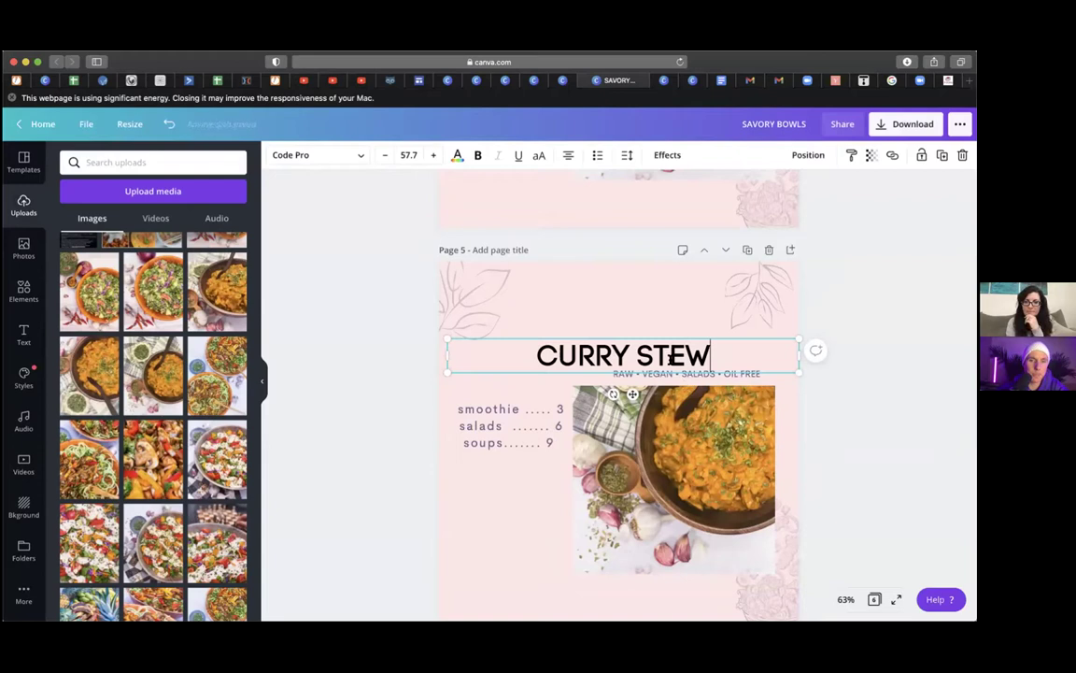
key(shift+alt+Left)
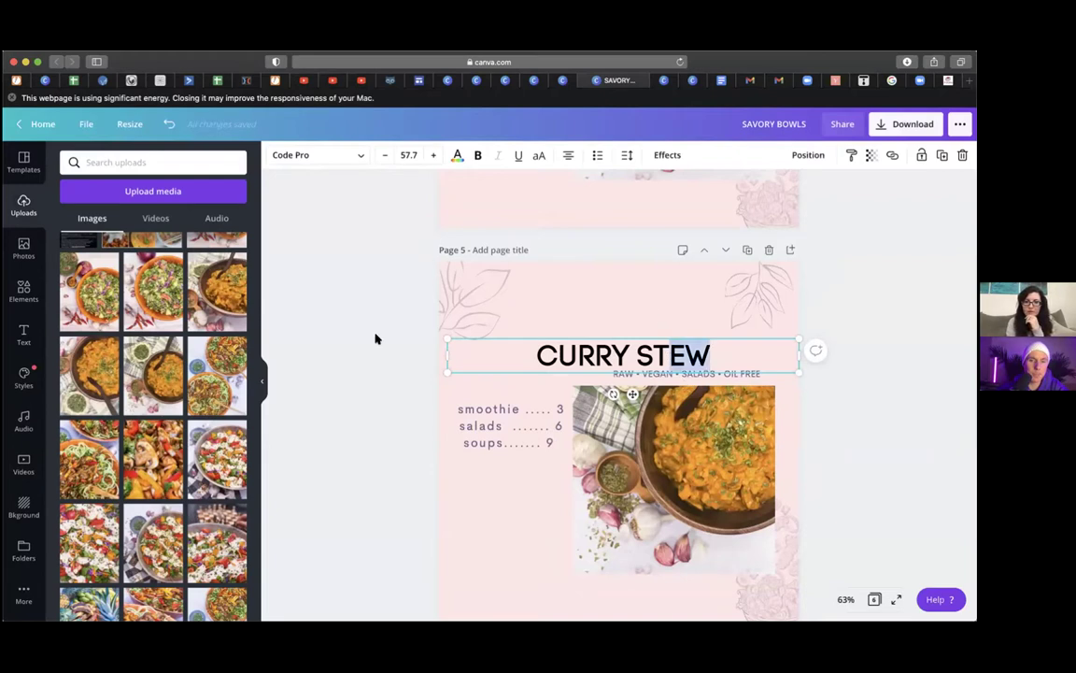
key(Right)
click(470, 374)
drag(630, 353, 618, 293)
- Change the subtitle to '2 hours • serves 2' and place it under CURRY STEW
click(654, 373)
click(654, 372)
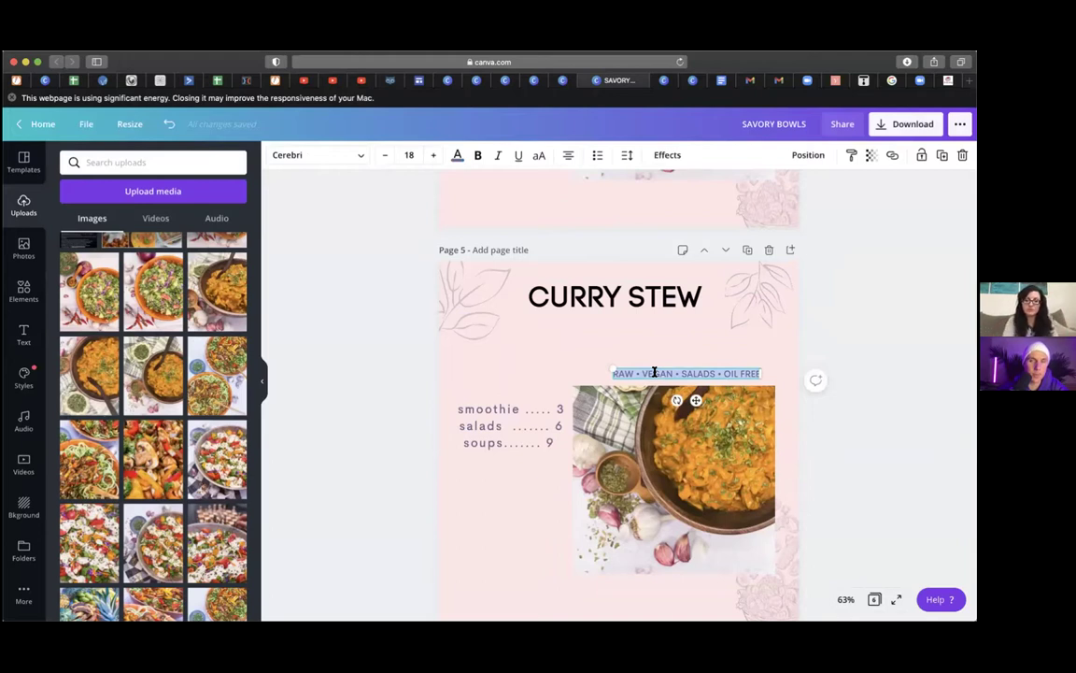
text(2 hours)
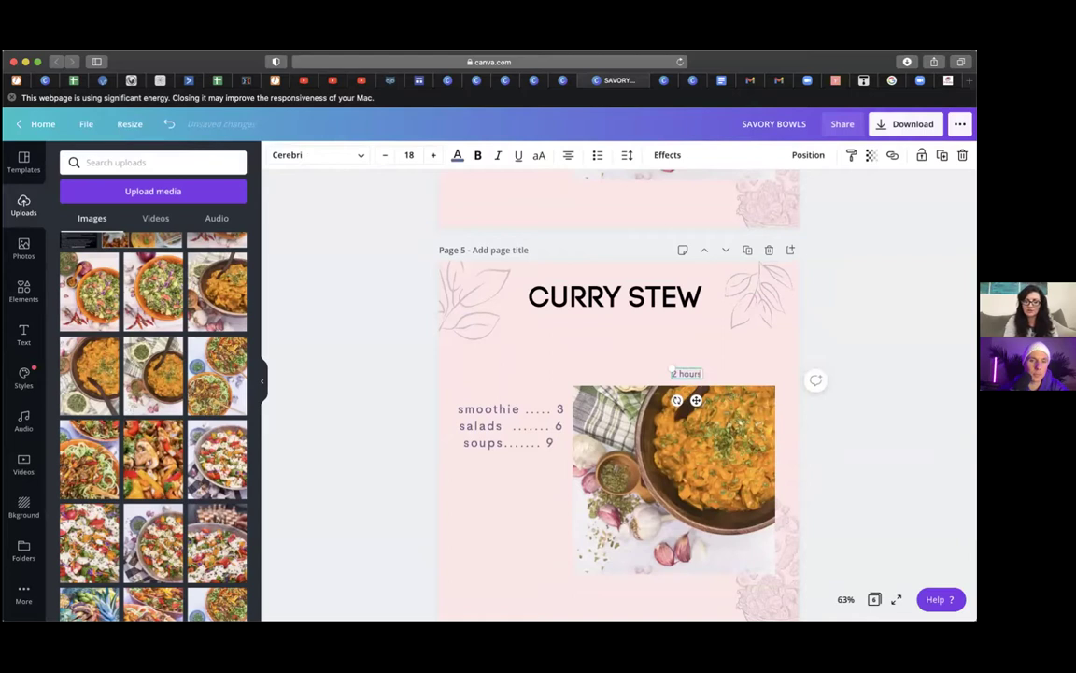
text( • serves 2)
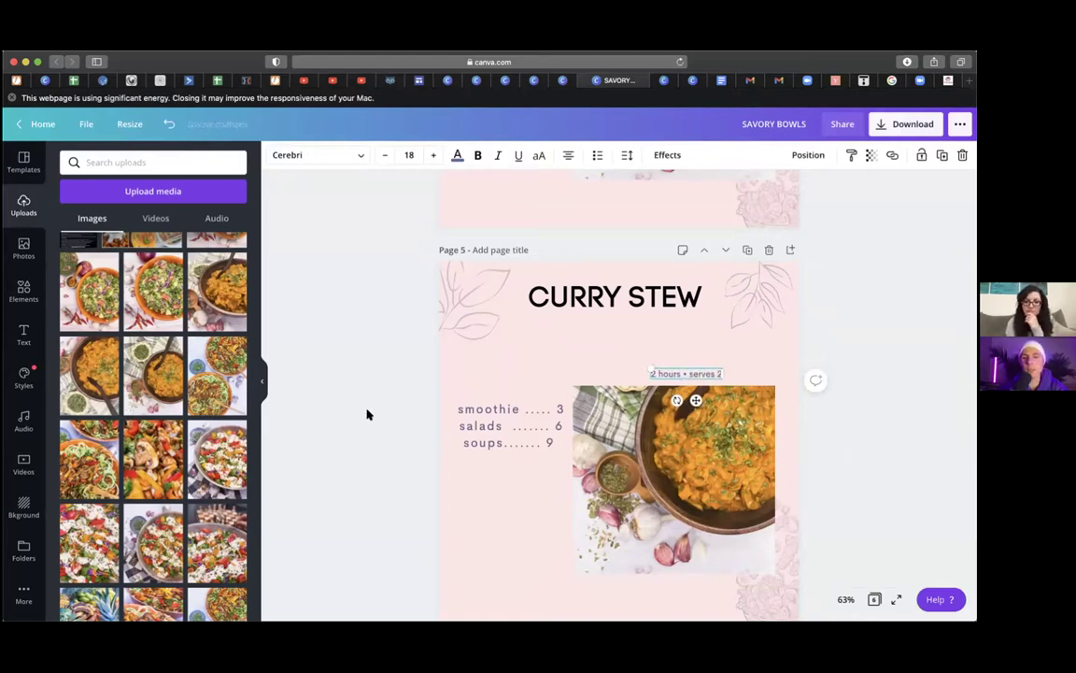
key(Escape)
drag(685, 373, 673, 315)
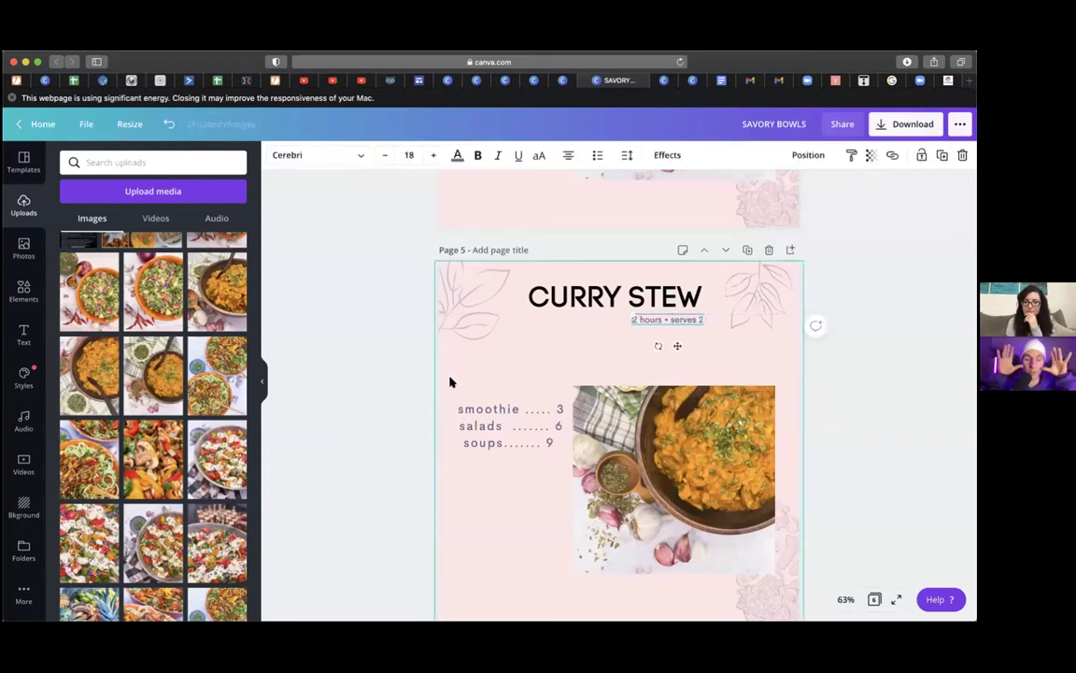
click(397, 412)
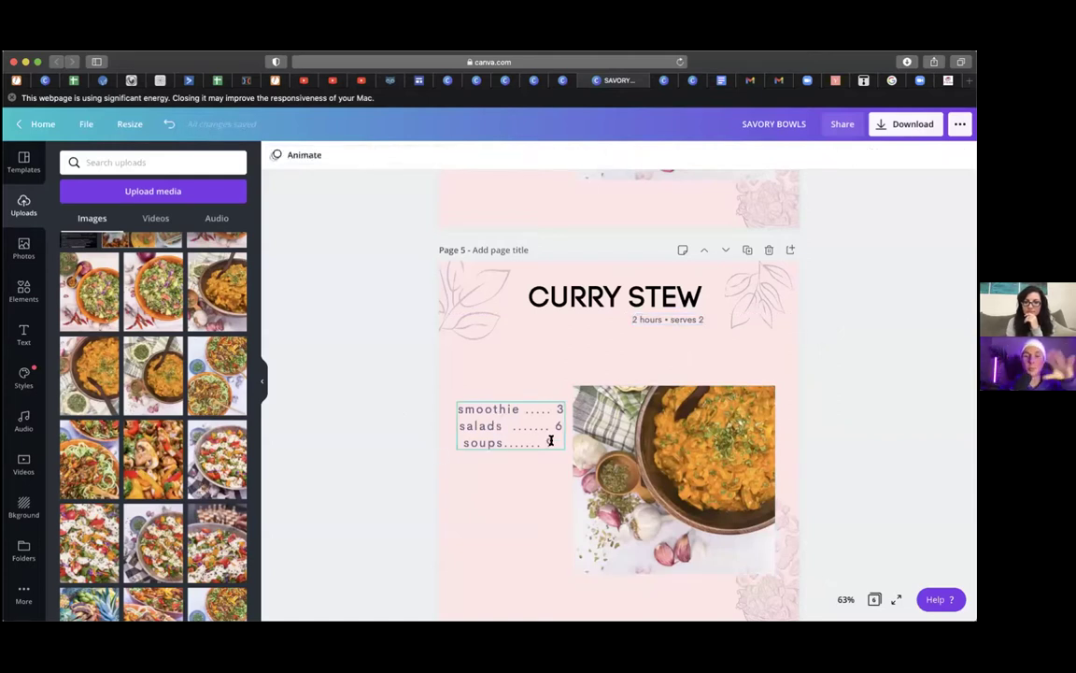
- Replace the contents text with an INGREDIETS heading and lines for cauliflower, mushrooms, onions, carrots
click(458, 418)
drag(551, 441, 453, 362)
key(BackSpace)
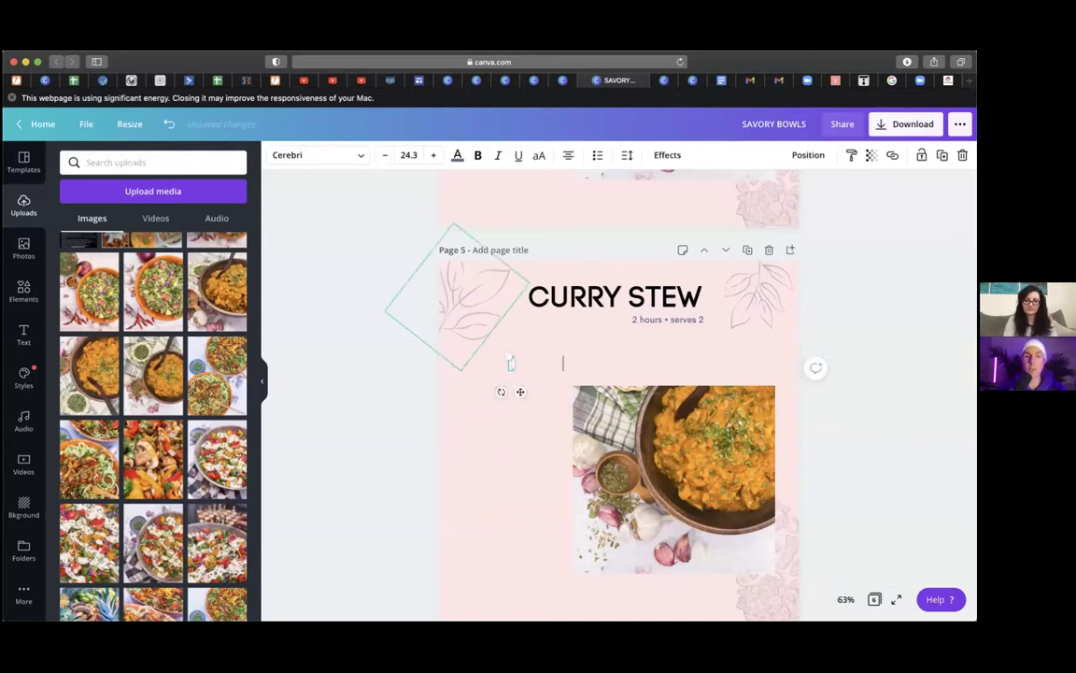
text(INGREDIETS)
key(Return)
key(Return)
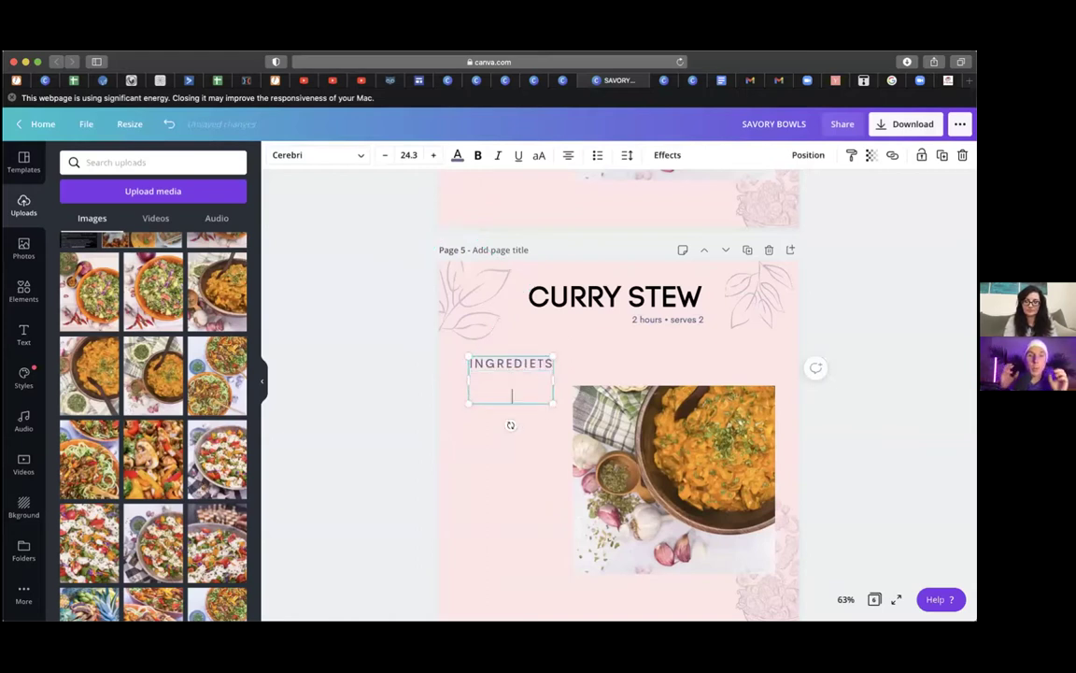
text(cauliflower)
key(Return)
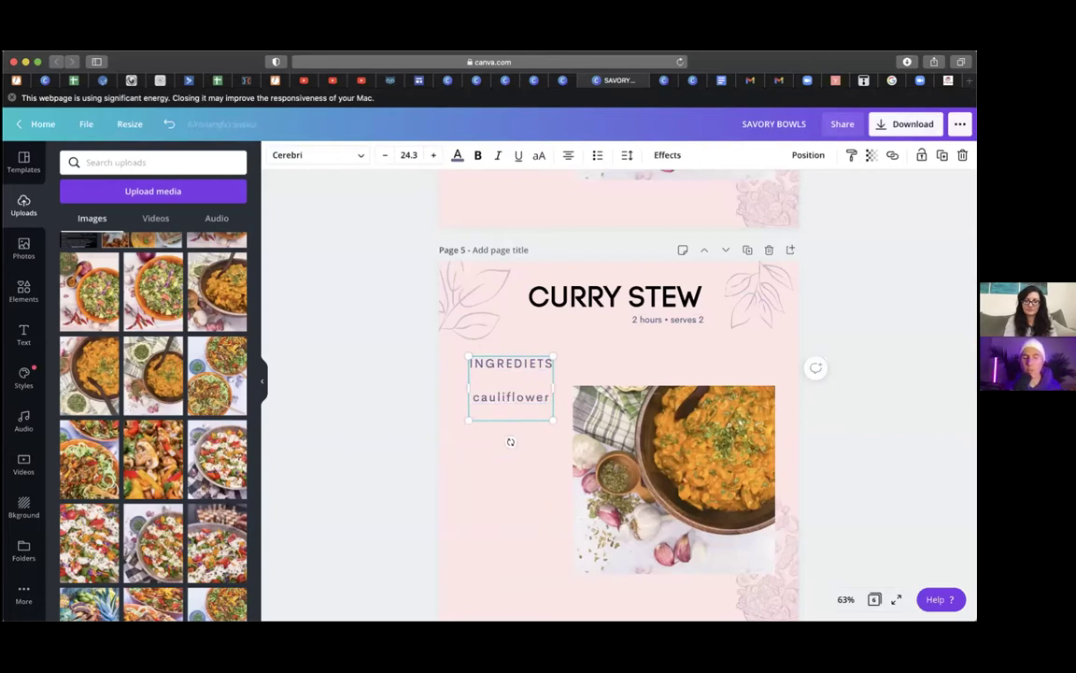
text(mushrooms)
key(Return)
text(onions)
key(Return)
text(carrots)
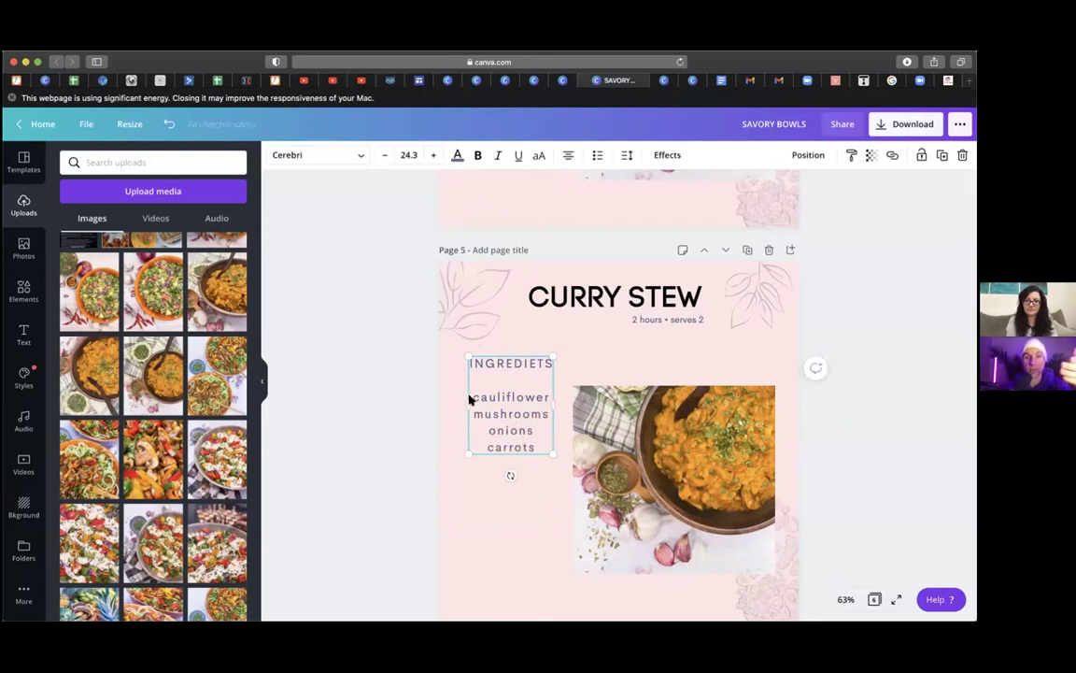
- Add quantities 1, 8, 3 and 2 before the ingredients and raise the curry photo
click(486, 447)
text(2)
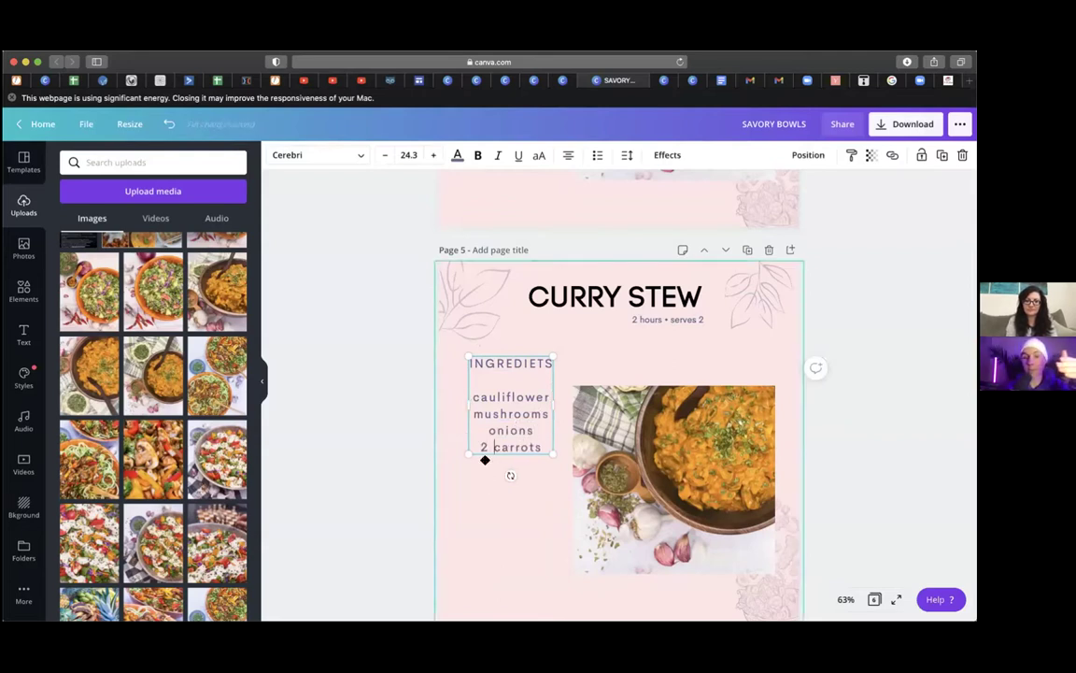
click(486, 430)
text(3)
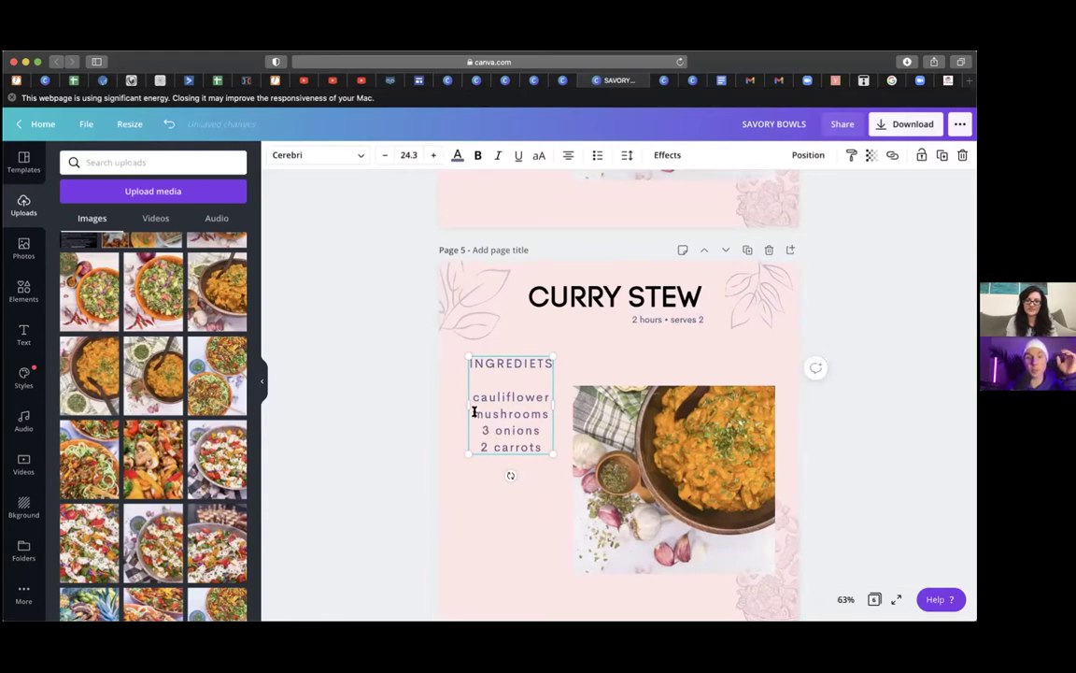
click(473, 413)
text(8 )
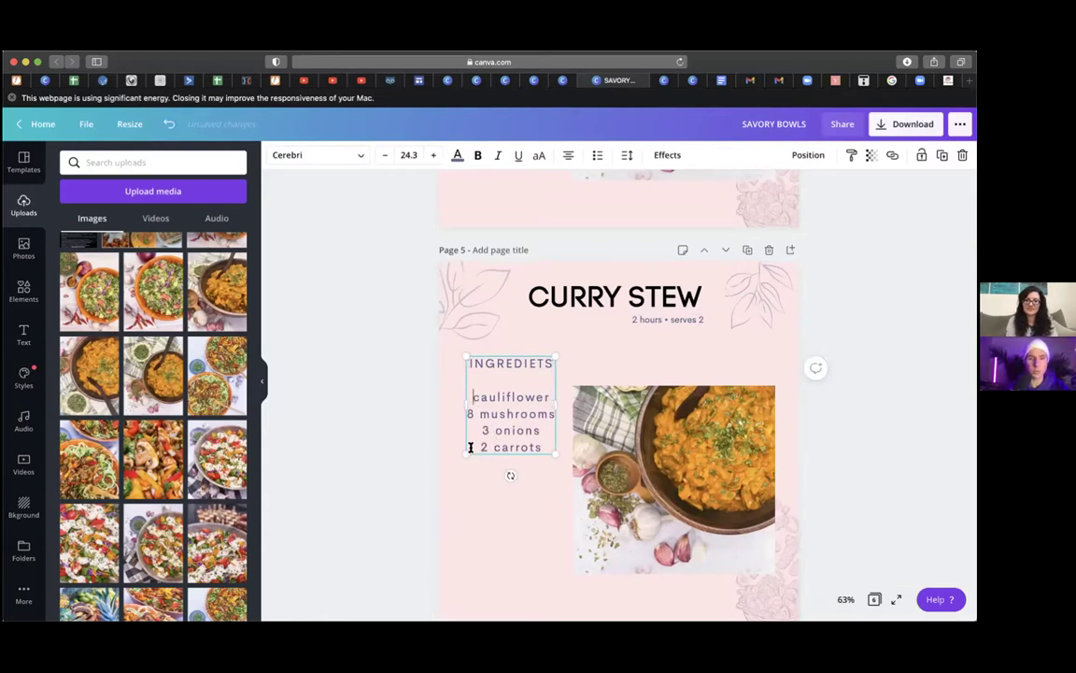
text(1)
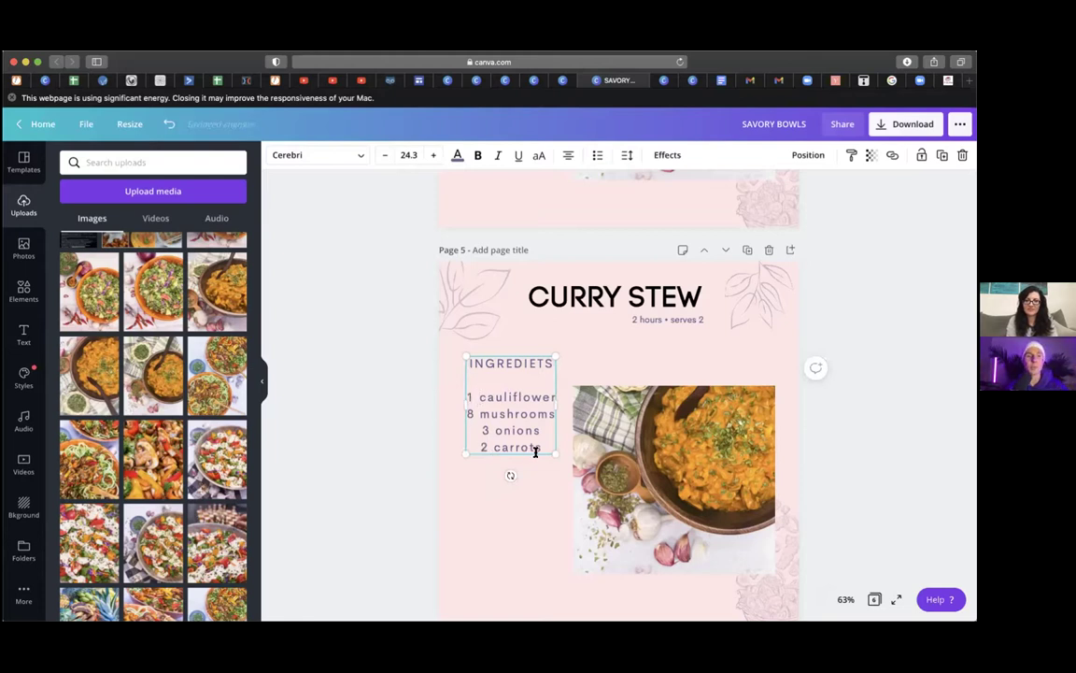
click(712, 488)
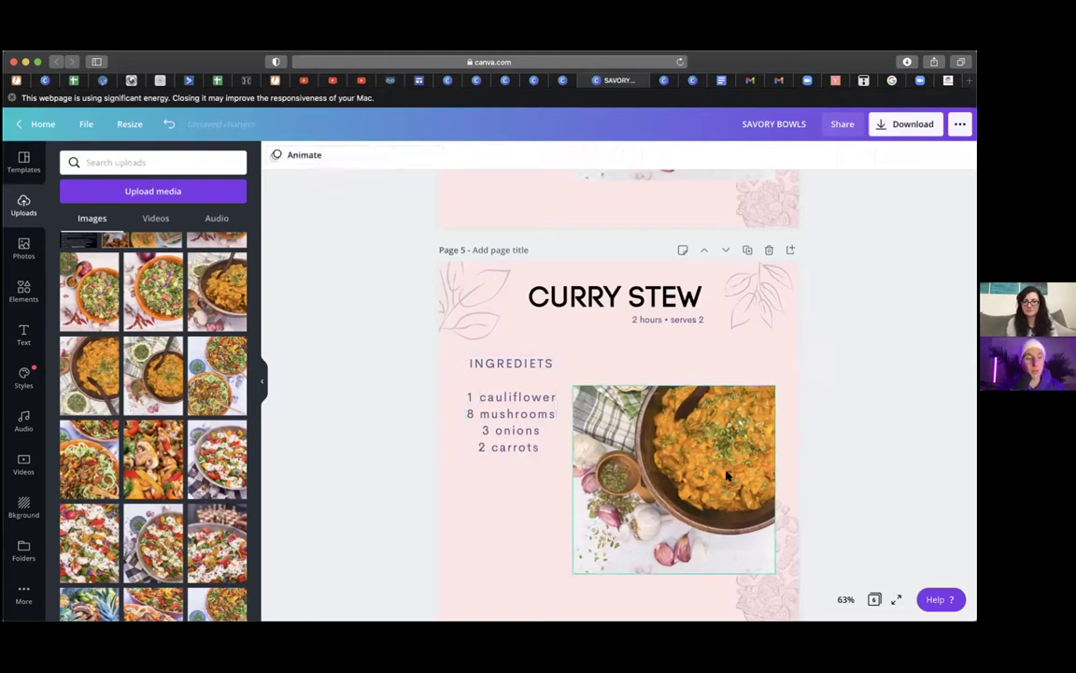
drag(725, 448, 725, 432)
scroll(725, 431, down, 3)
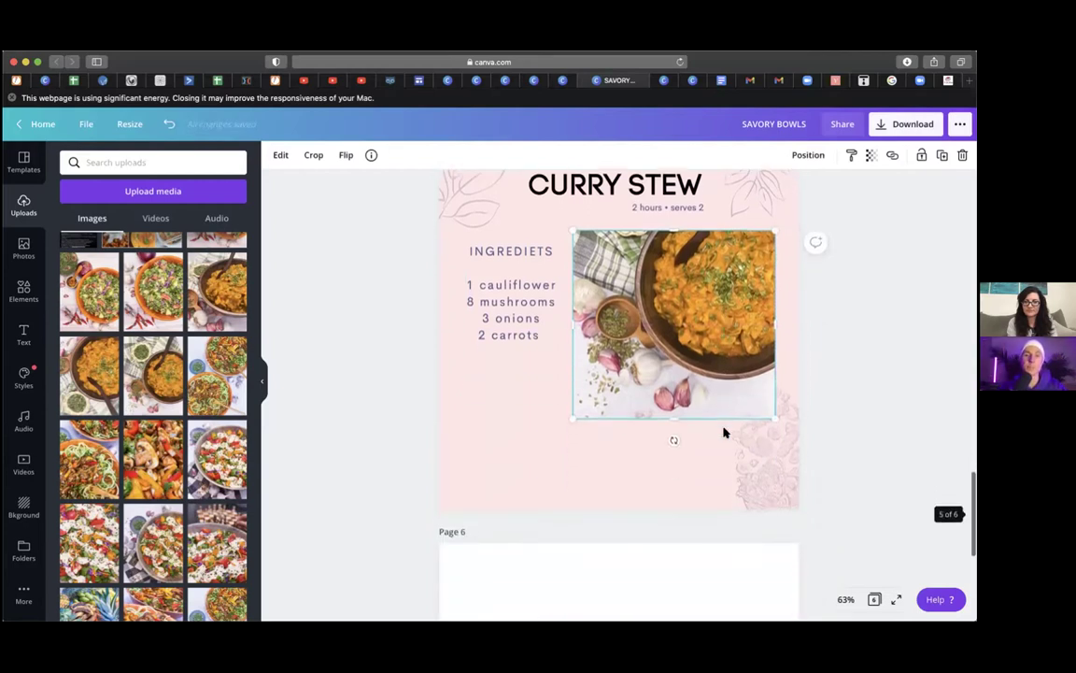
- Duplicate the ingredients list lower on the page and retitle the copy INSTRUCTIONS
click(515, 303)
drag(516, 304, 521, 439)
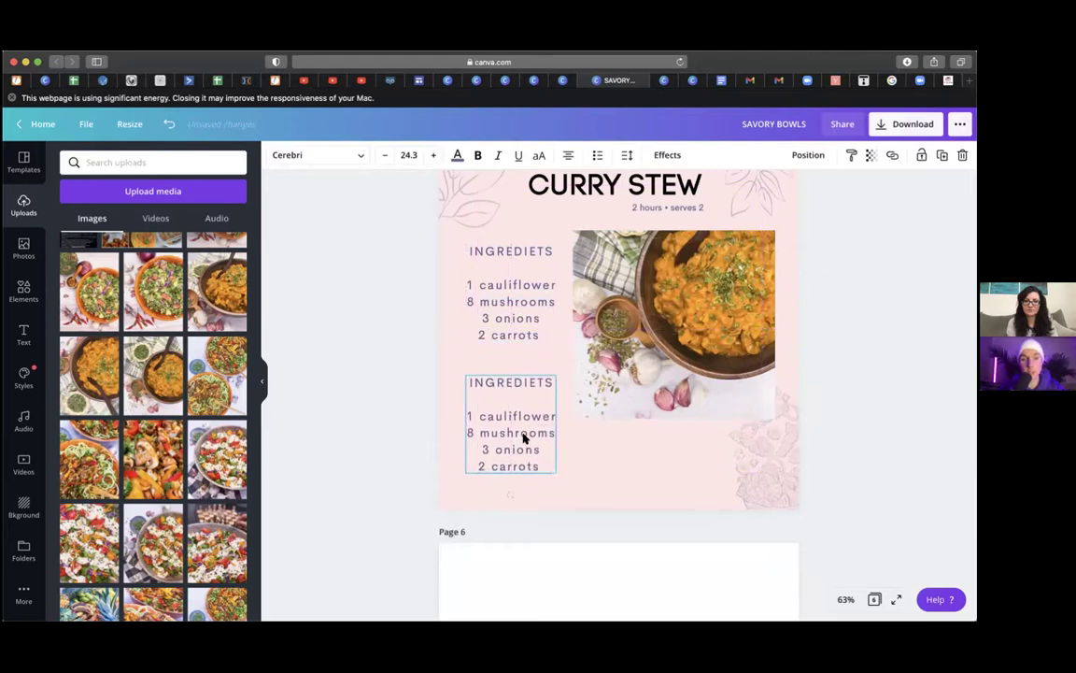
double_click(521, 381)
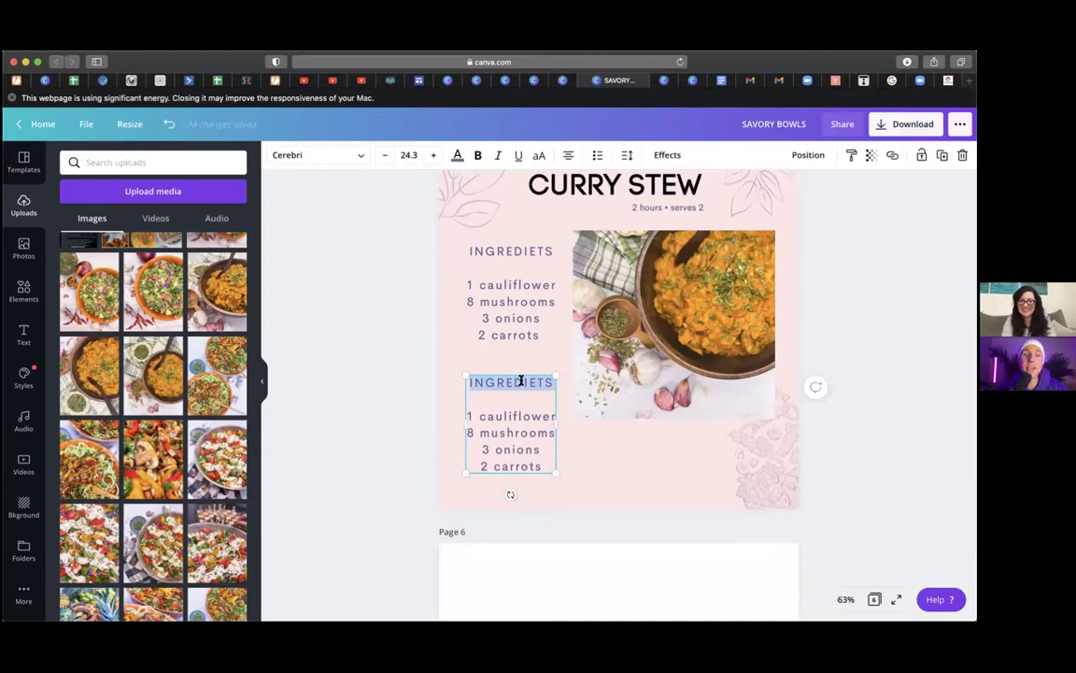
text(INSTRUCTIONS)
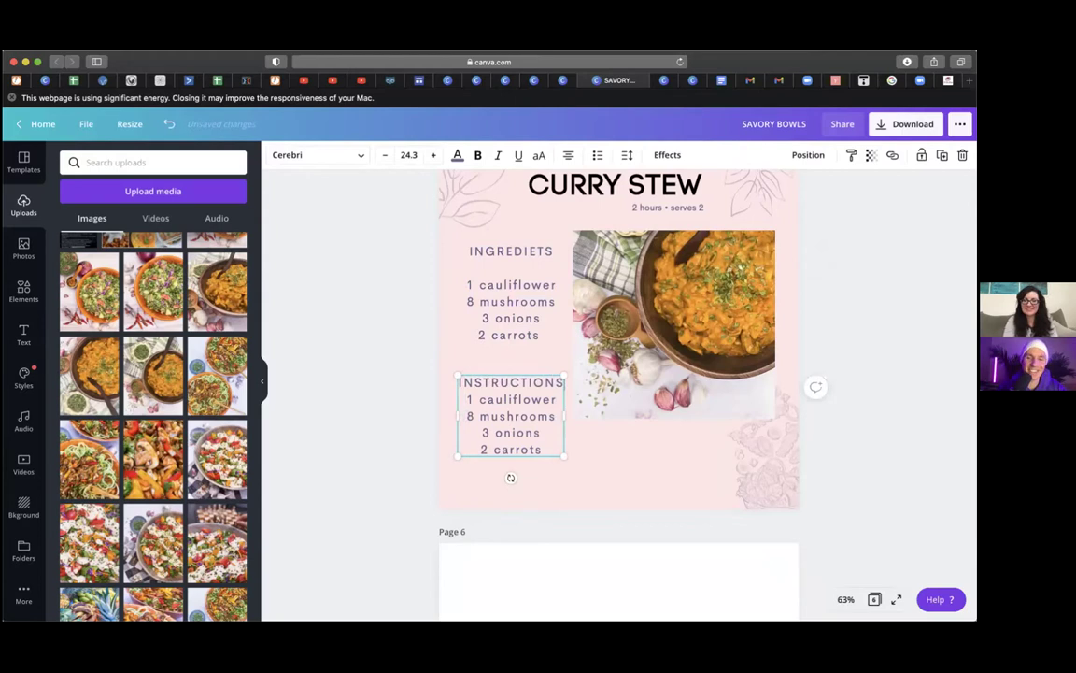
- Correct the original heading's spelling to INGREDIENTS by inserting the missing N
click(540, 251)
click(543, 251)
text(n)
key(BackSpace)
text(N)
- Crop the curry photo's bottom upward and select the copied lines under INSTRUCTIONS
click(515, 383)
click(529, 413)
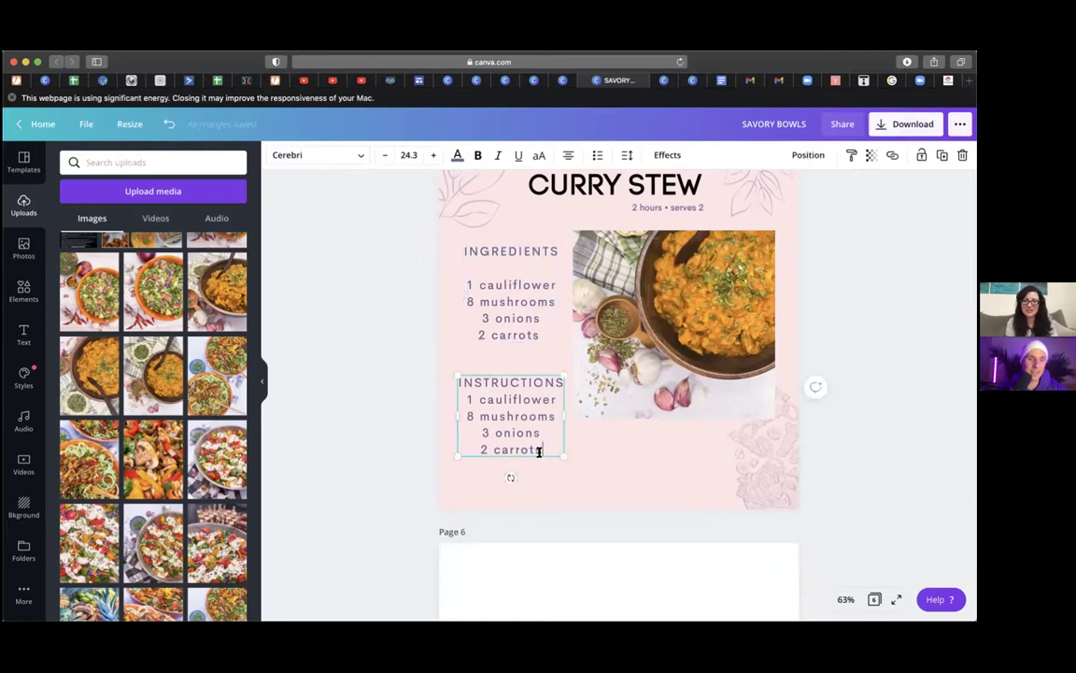
drag(540, 450, 458, 397)
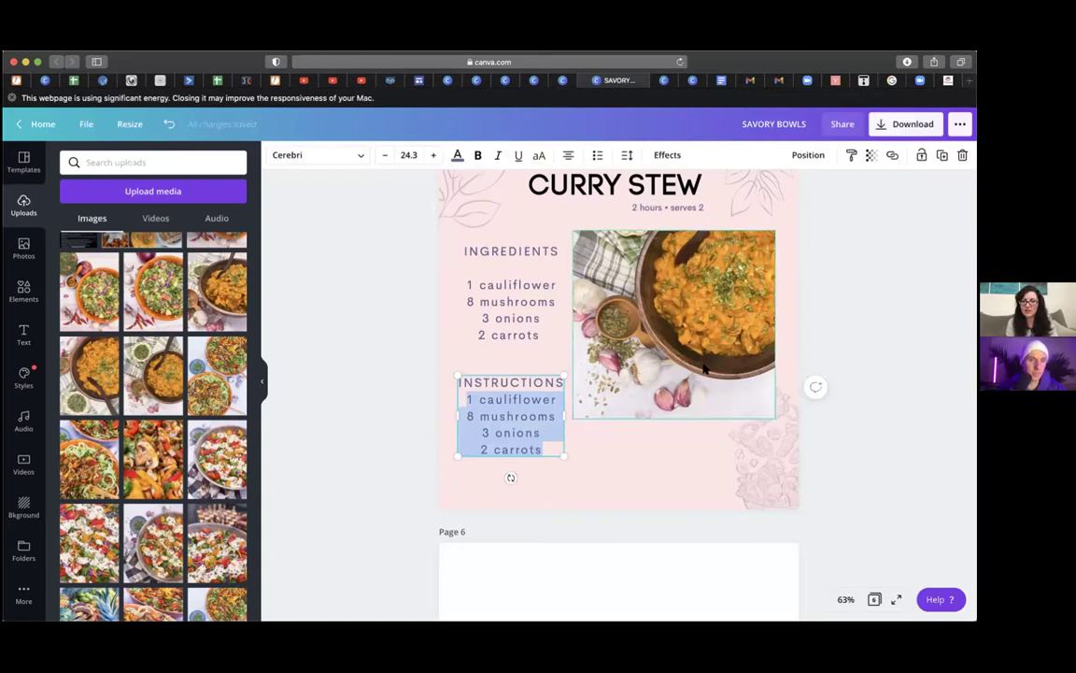
click(671, 421)
drag(673, 418, 662, 356)
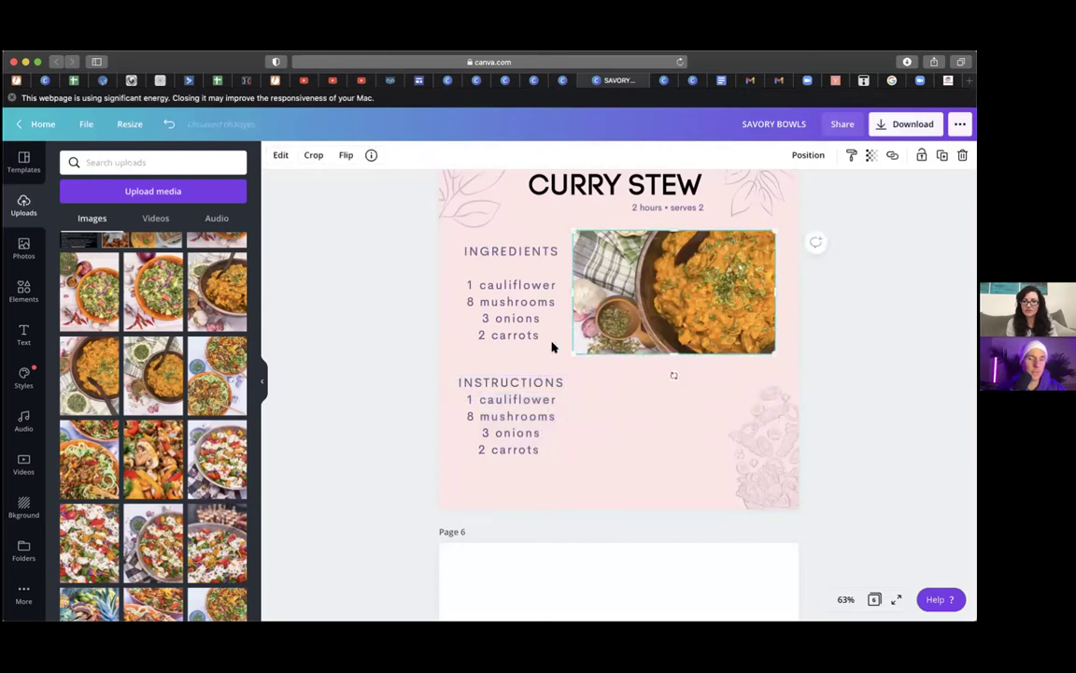
click(521, 387)
drag(539, 447, 462, 400)
- Write steps '1 ) chop cauliflower' and '2) make sauce' under INSTRUCTIONS, then centre that block
text(1 ) chop ca)
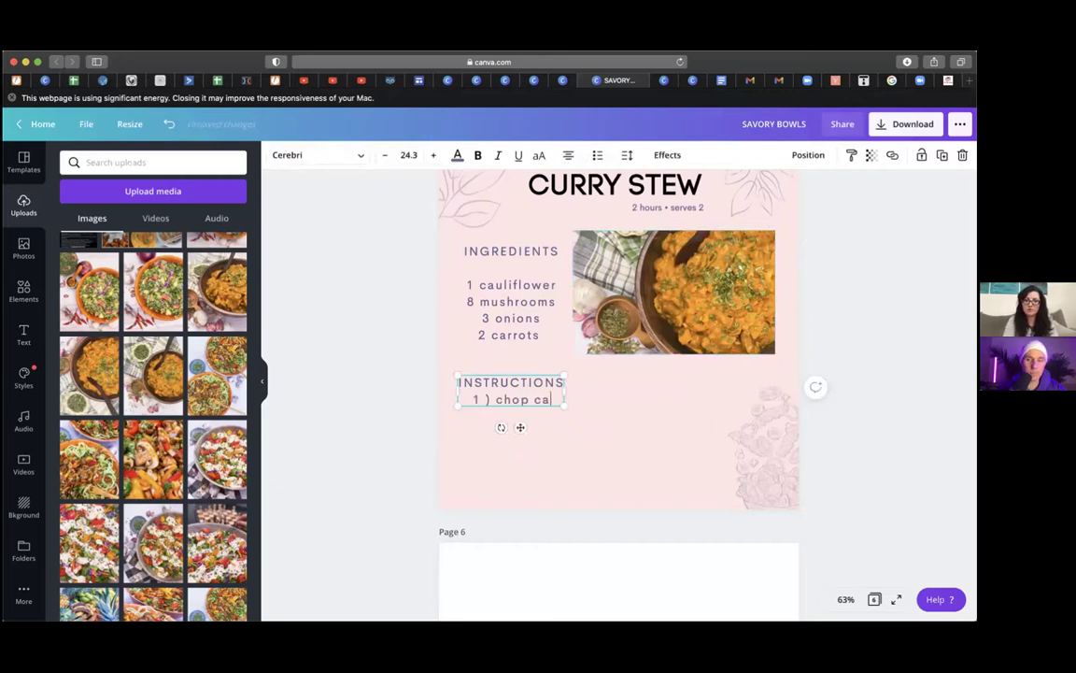
text(uliflower )
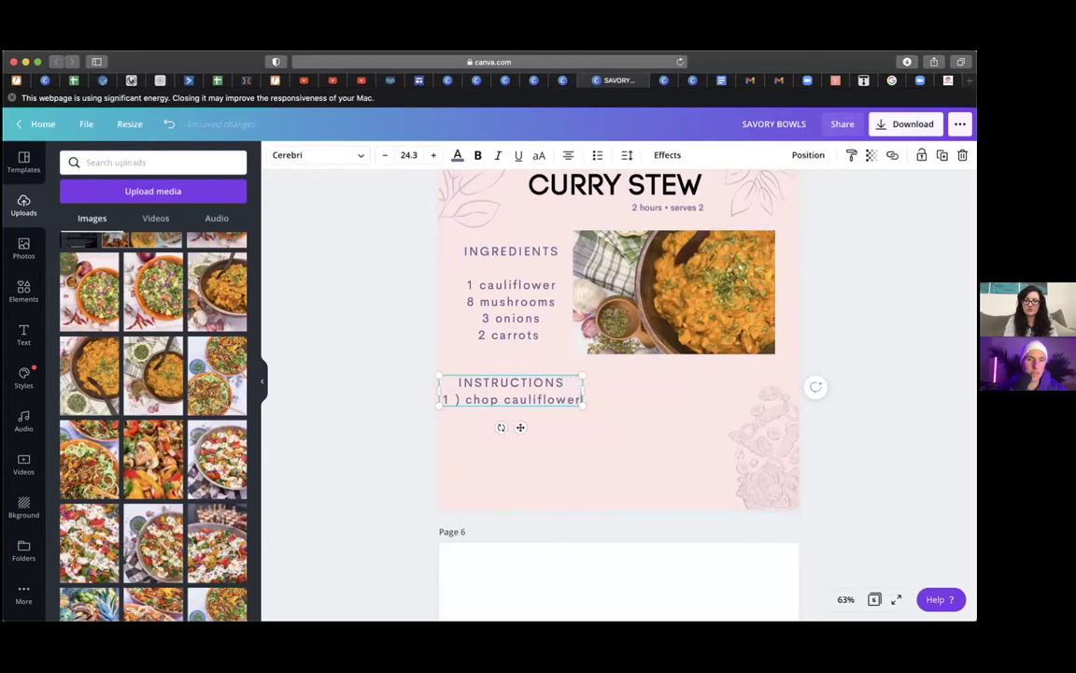
text(2) ma)
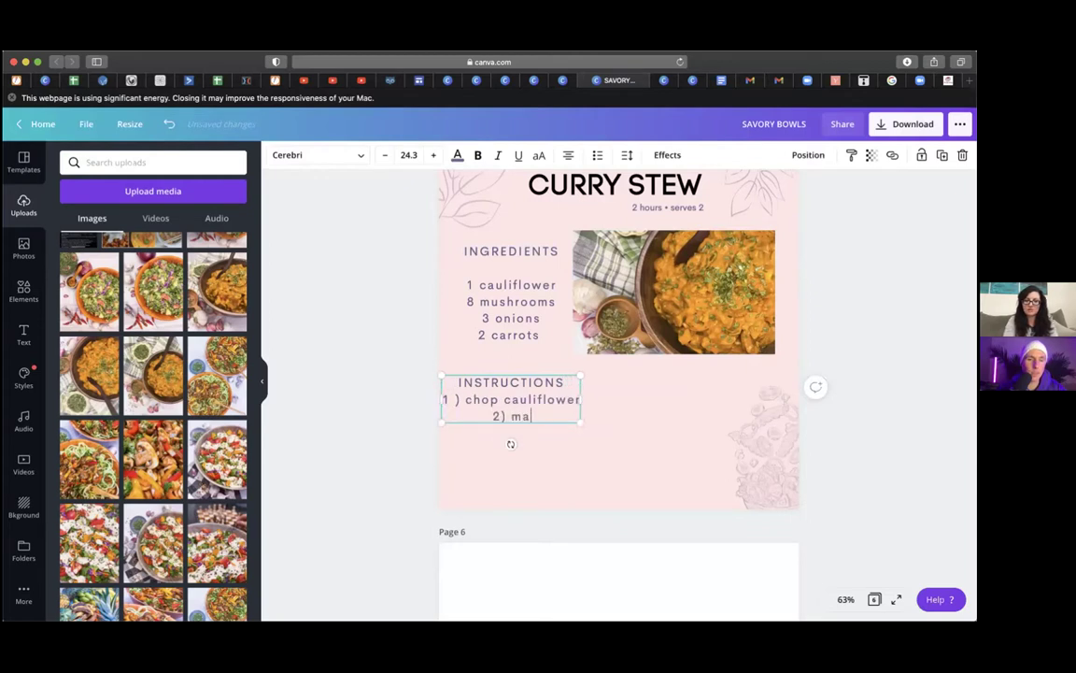
text(ke sauce)
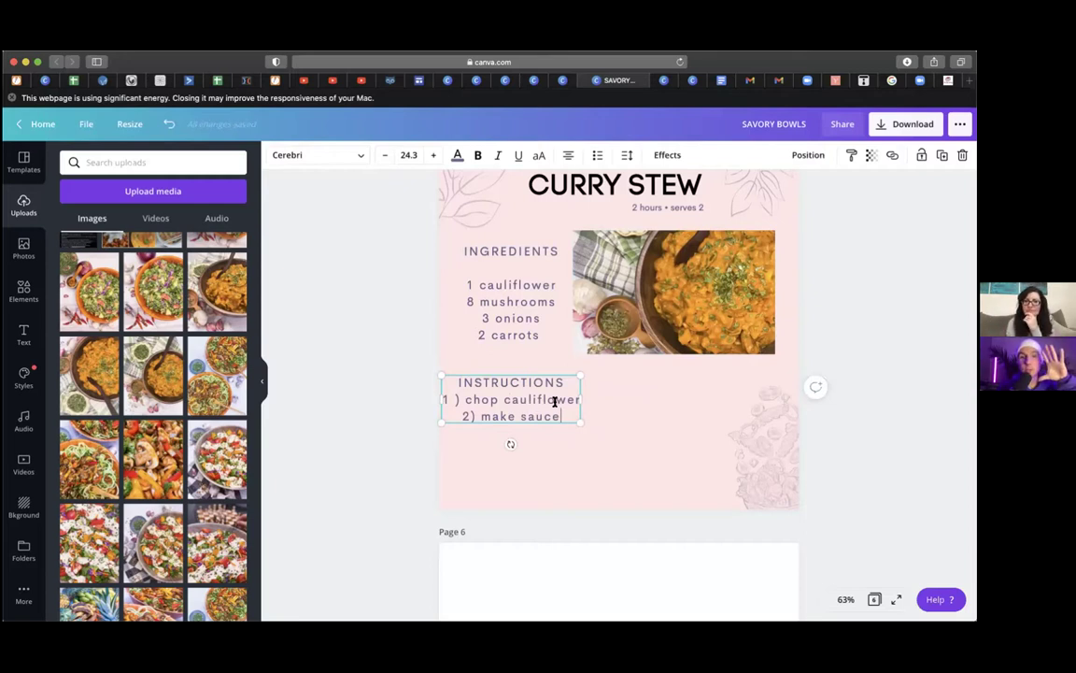
scroll(481, 386, up, 2)
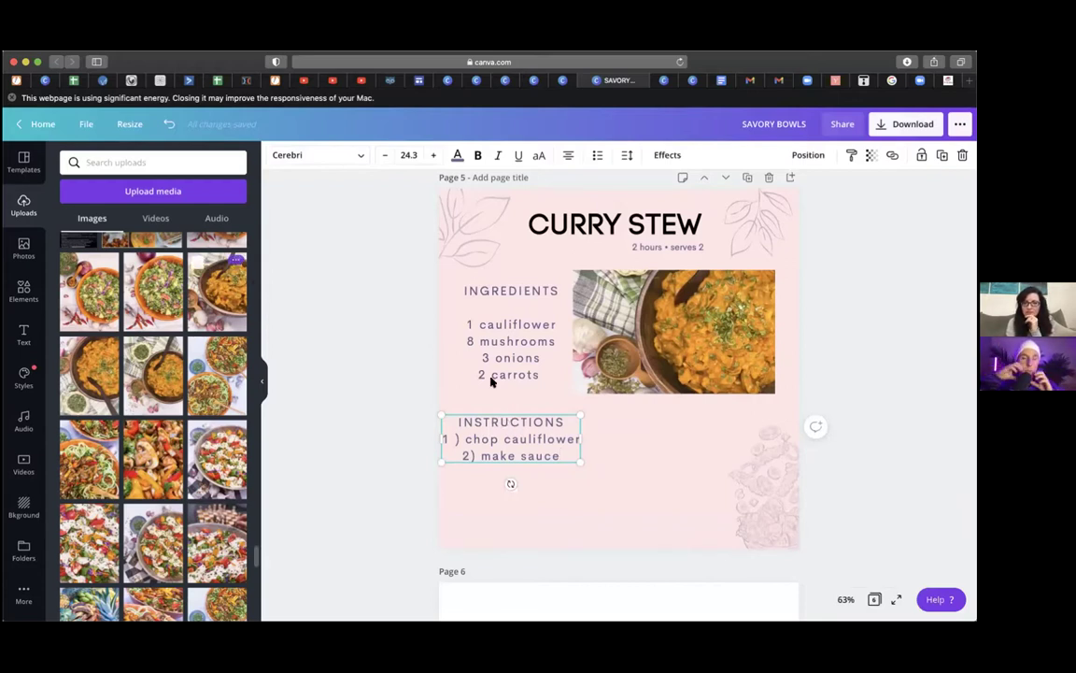
click(349, 468)
click(509, 419)
drag(485, 423, 586, 428)
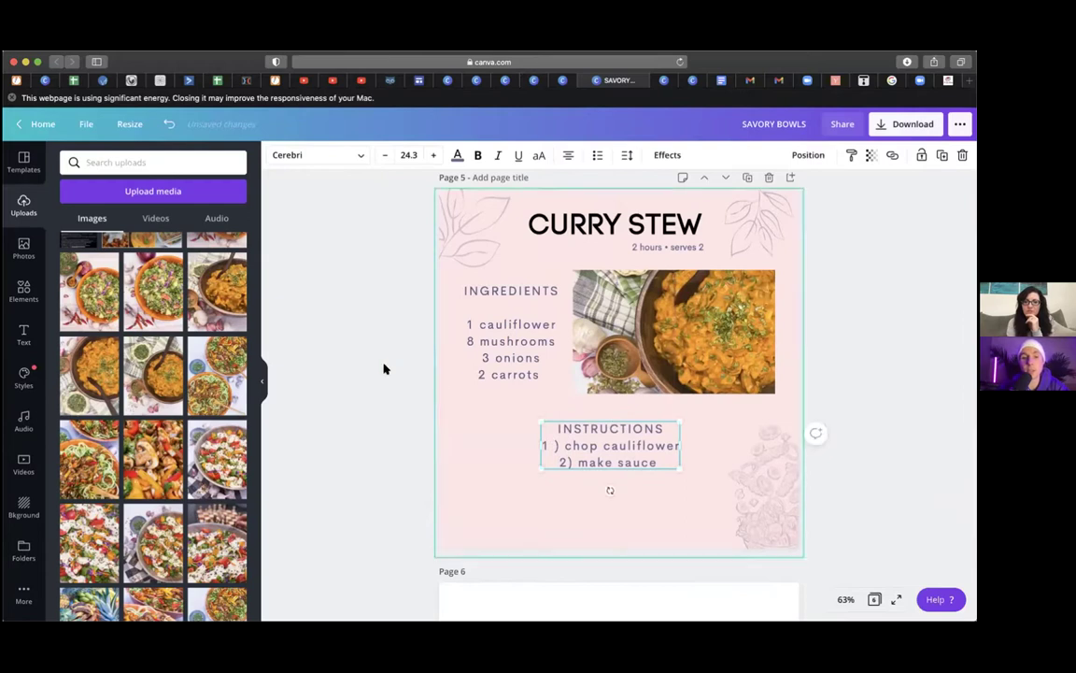
click(383, 369)
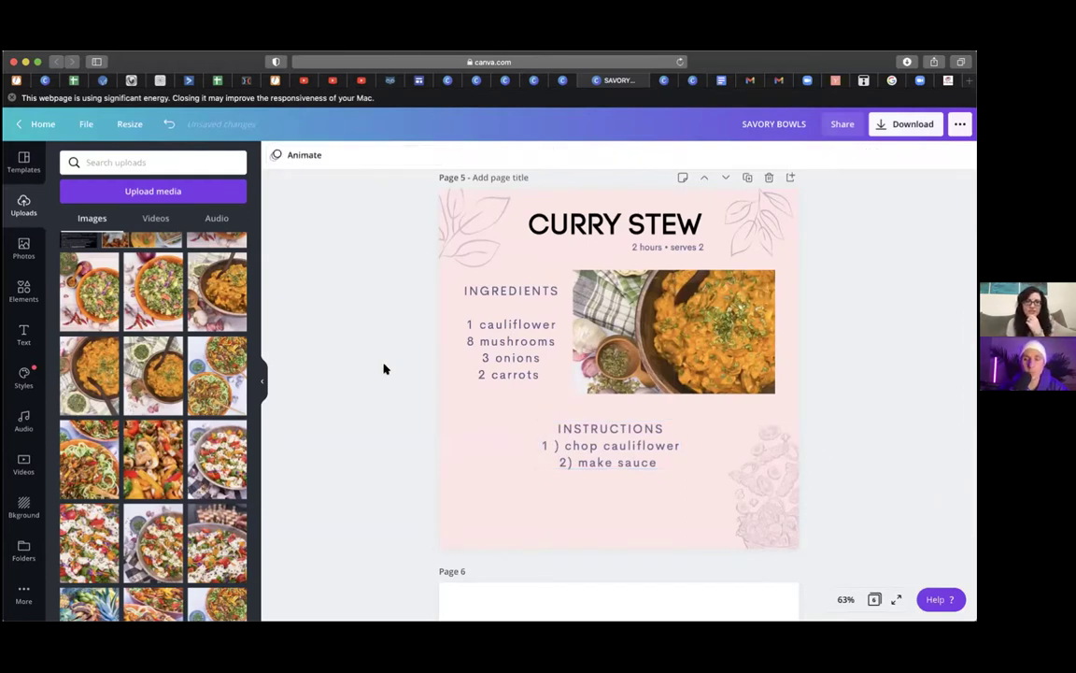
- Search Canva templates for 'recipe page' instead of 'book' and scroll through the results
click(24, 159)
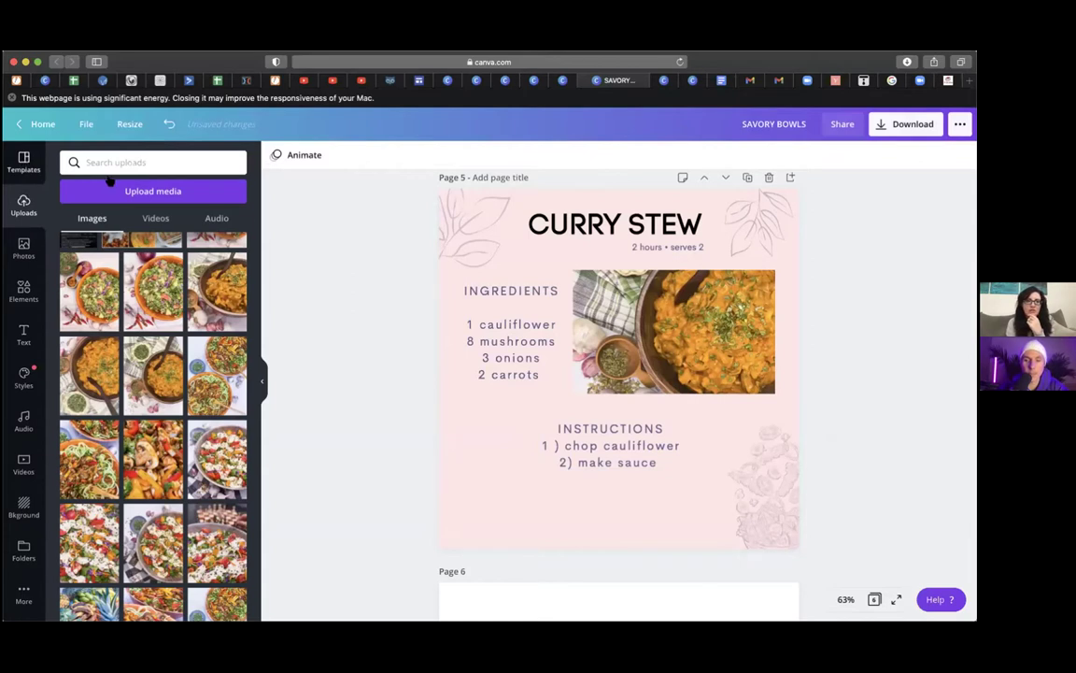
click(134, 161)
drag(133, 161, 111, 160)
text(page)
key(Return)
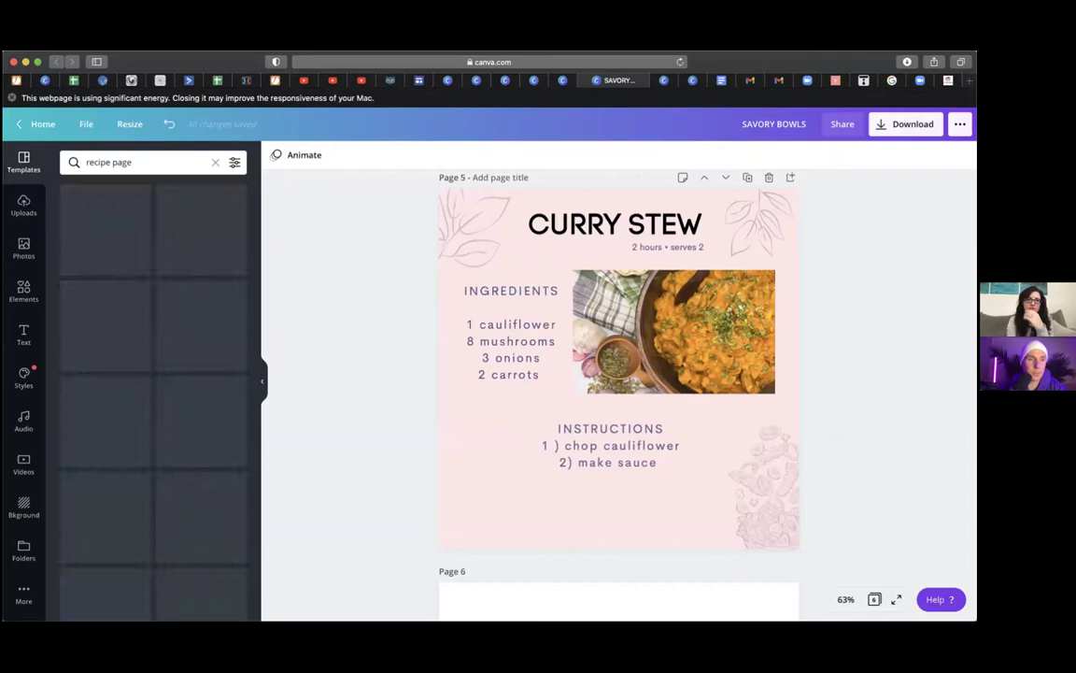
scroll(103, 434, down, 5)
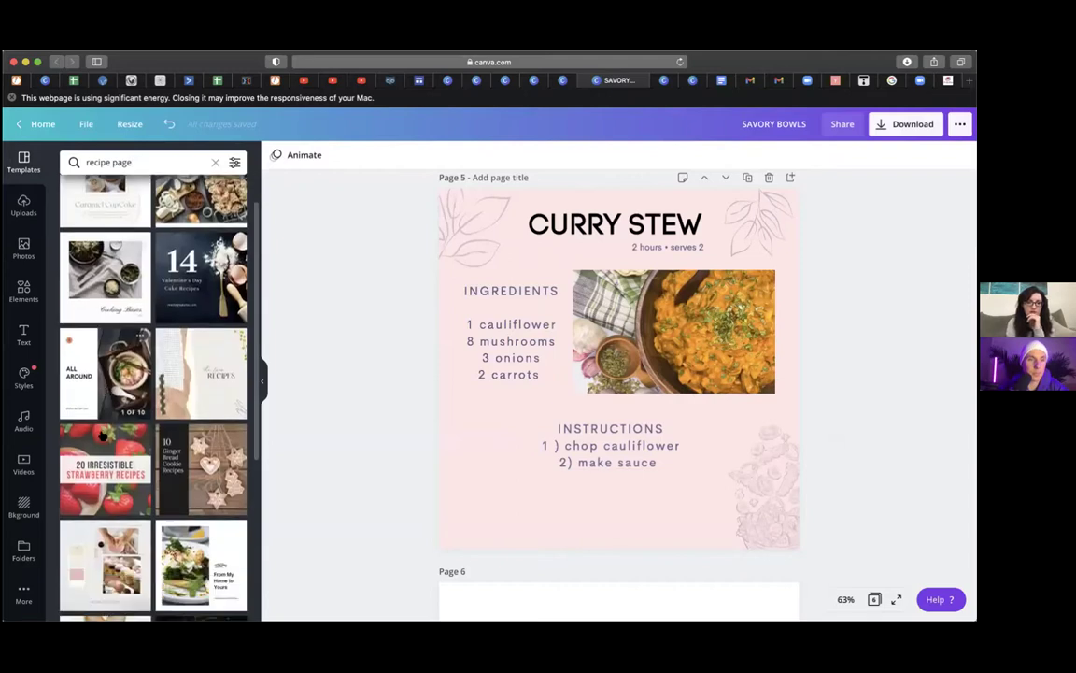
scroll(103, 435, down, 5)
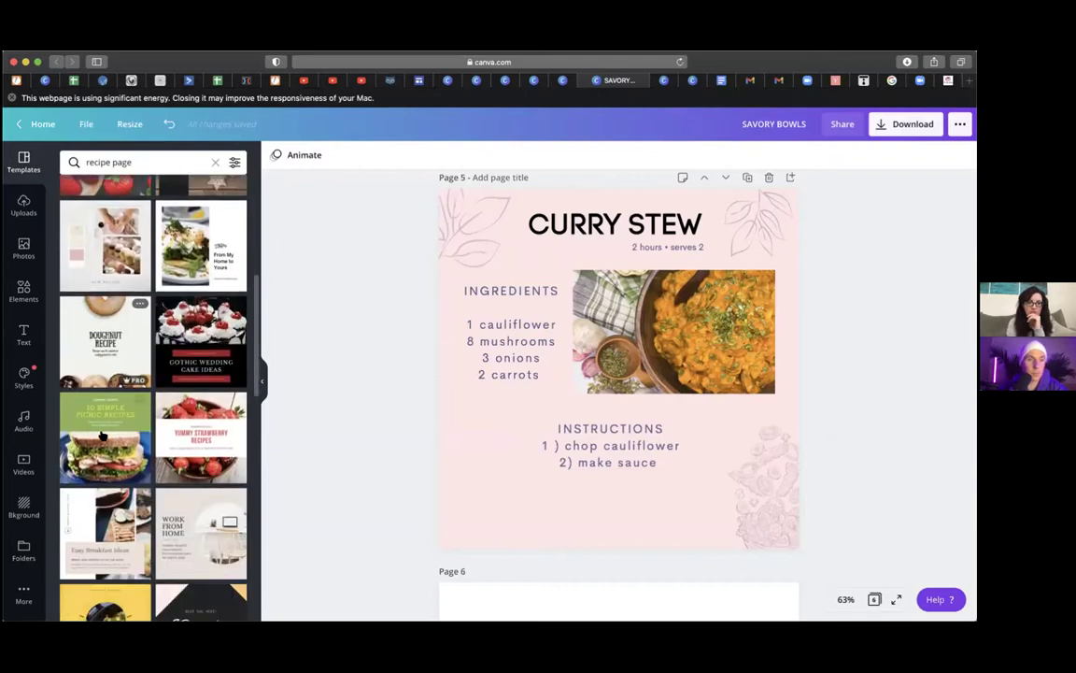
scroll(102, 435, down, 6)
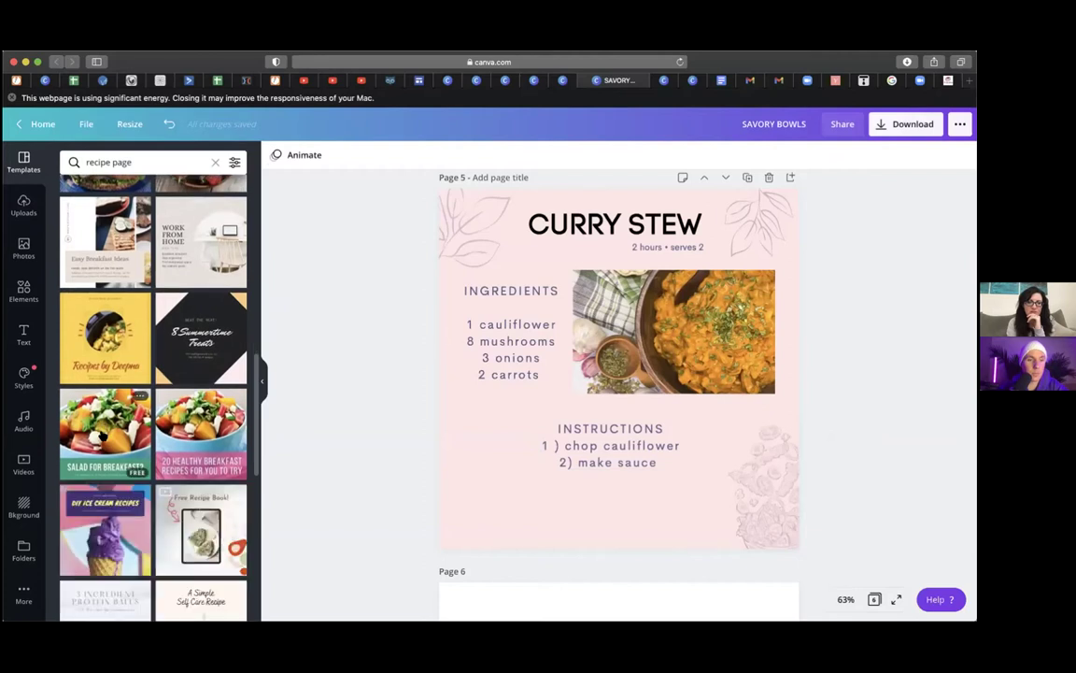
scroll(103, 435, up, 1)
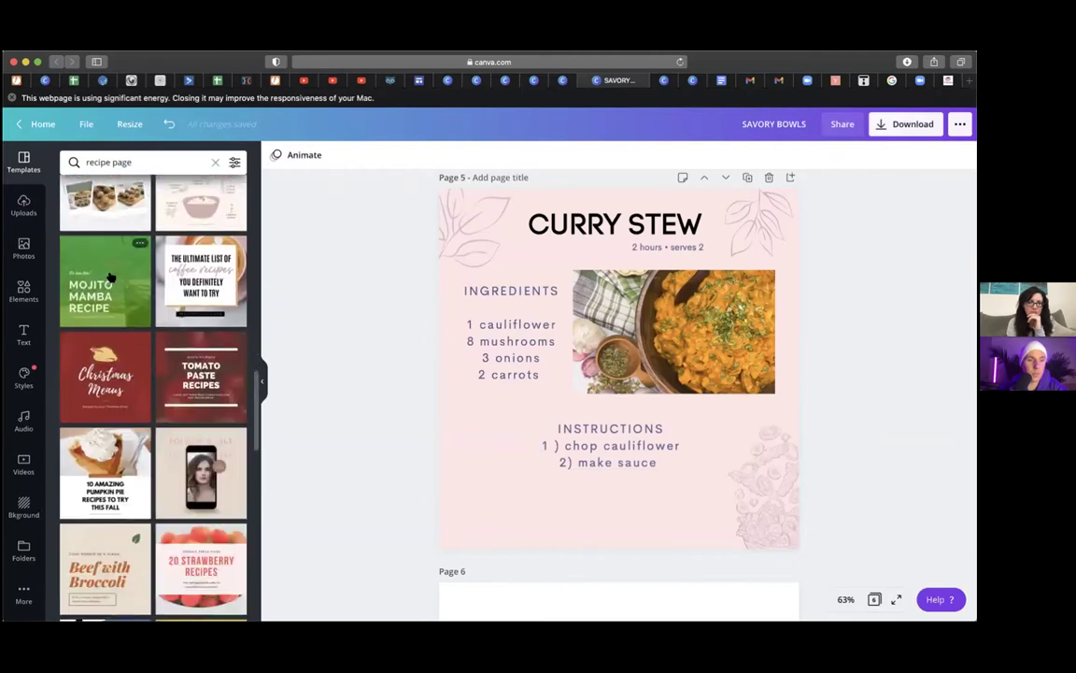
scroll(140, 531, down, 10)
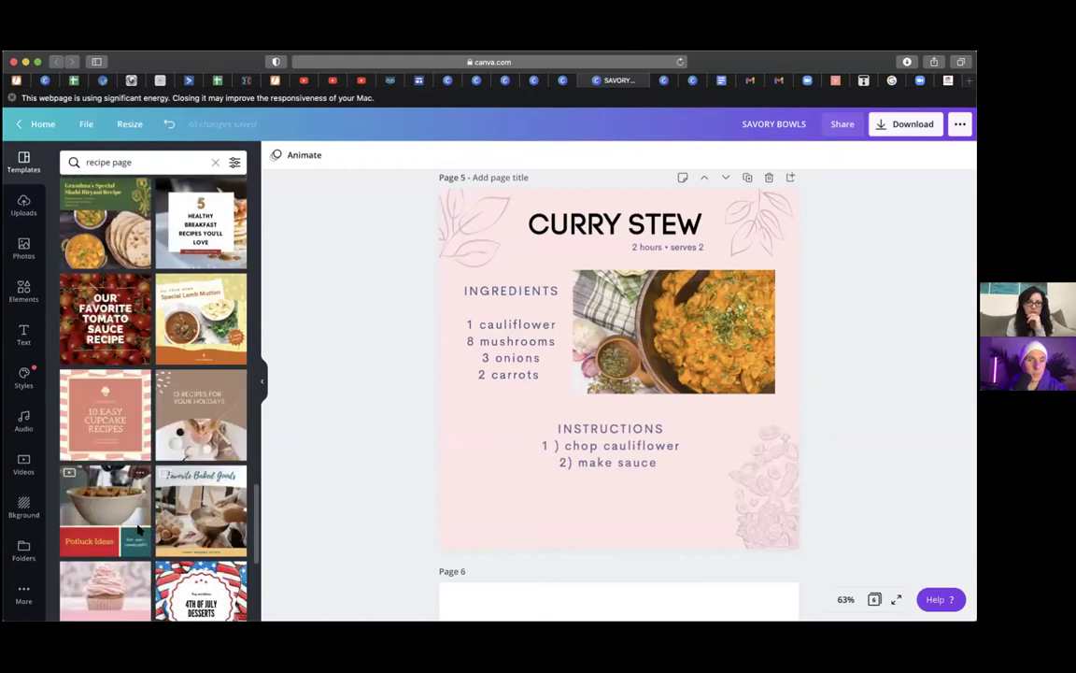
scroll(139, 531, down, 5)
scroll(140, 531, up, 3)
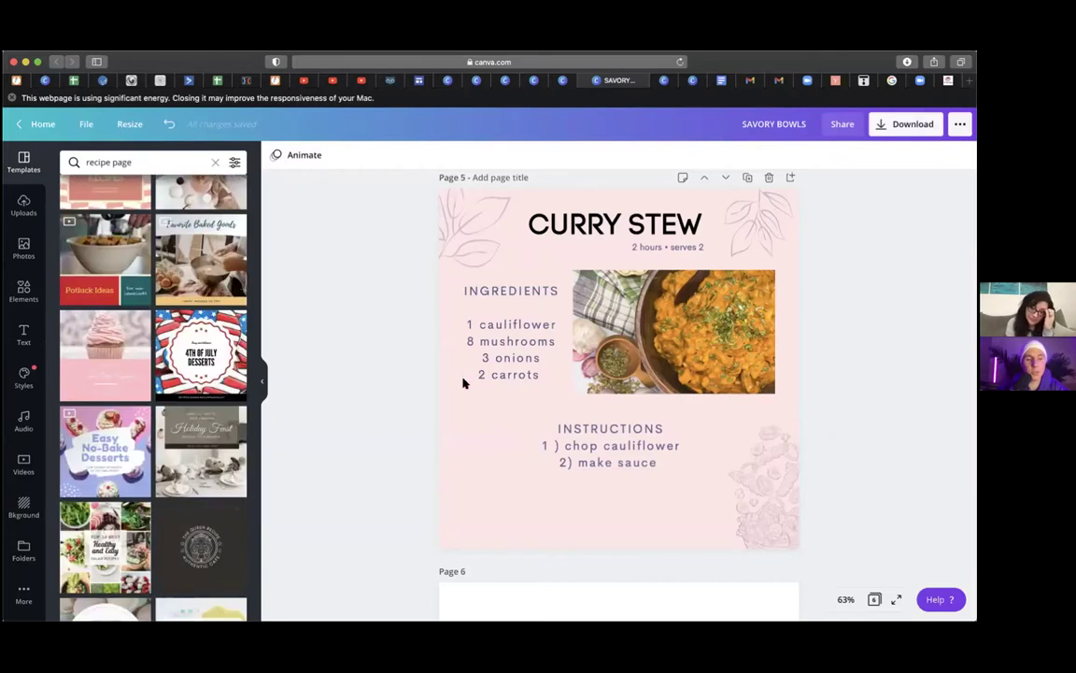
- Search Google Images for 'recipe page' in a new Safari tab and open the Etsy template listing
key(super+t)
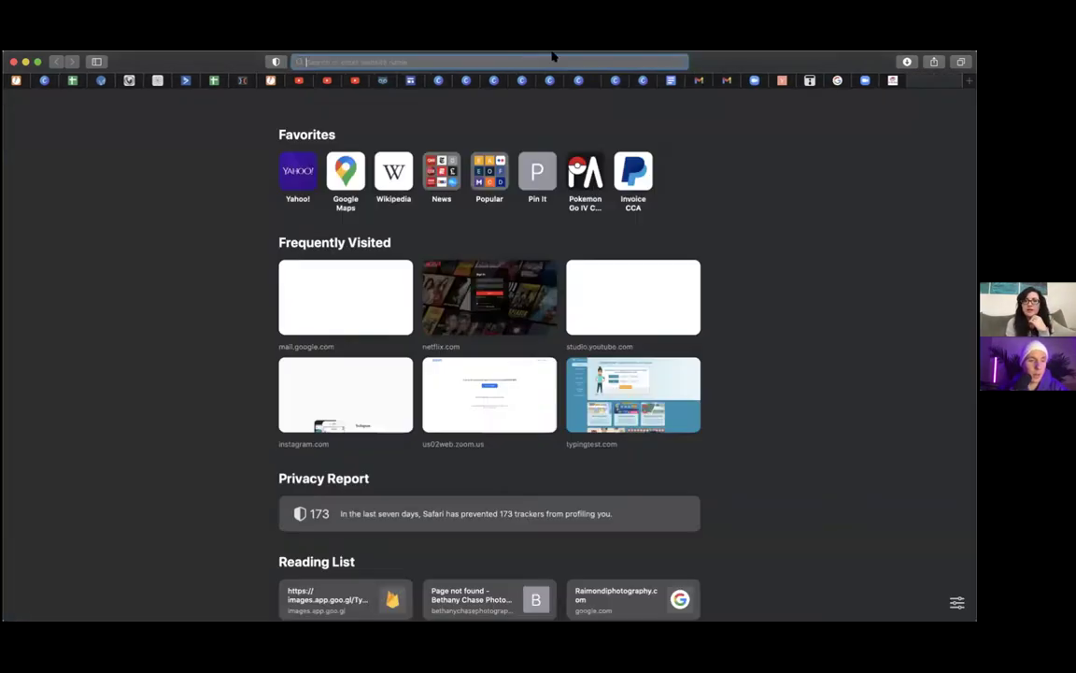
text(recipe)
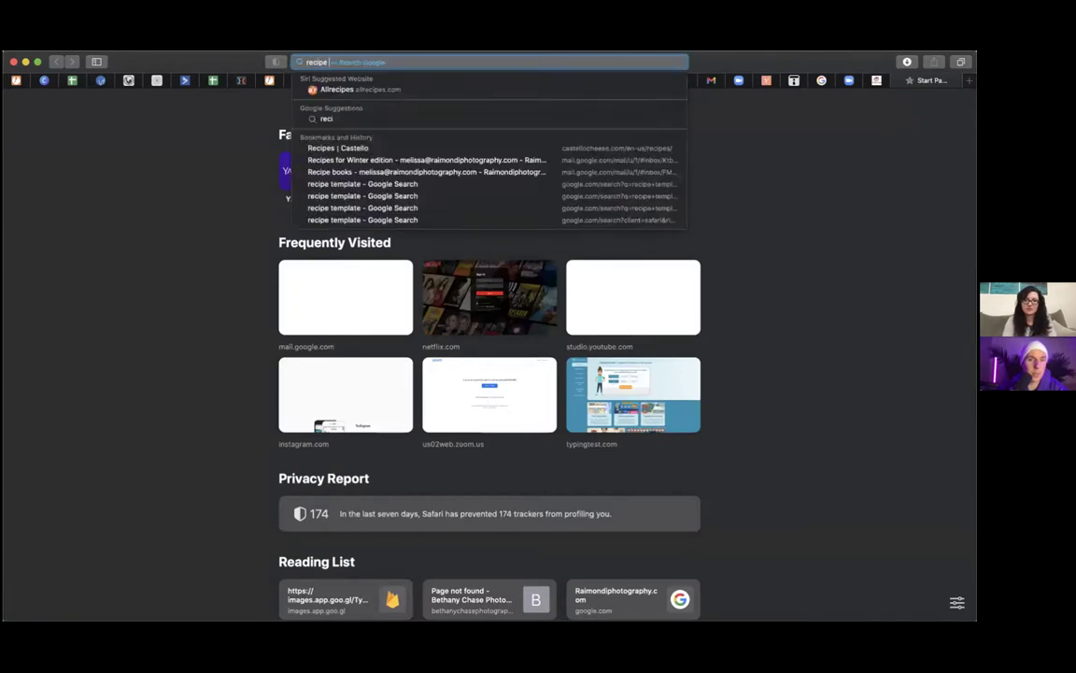
text( page)
key(Return)
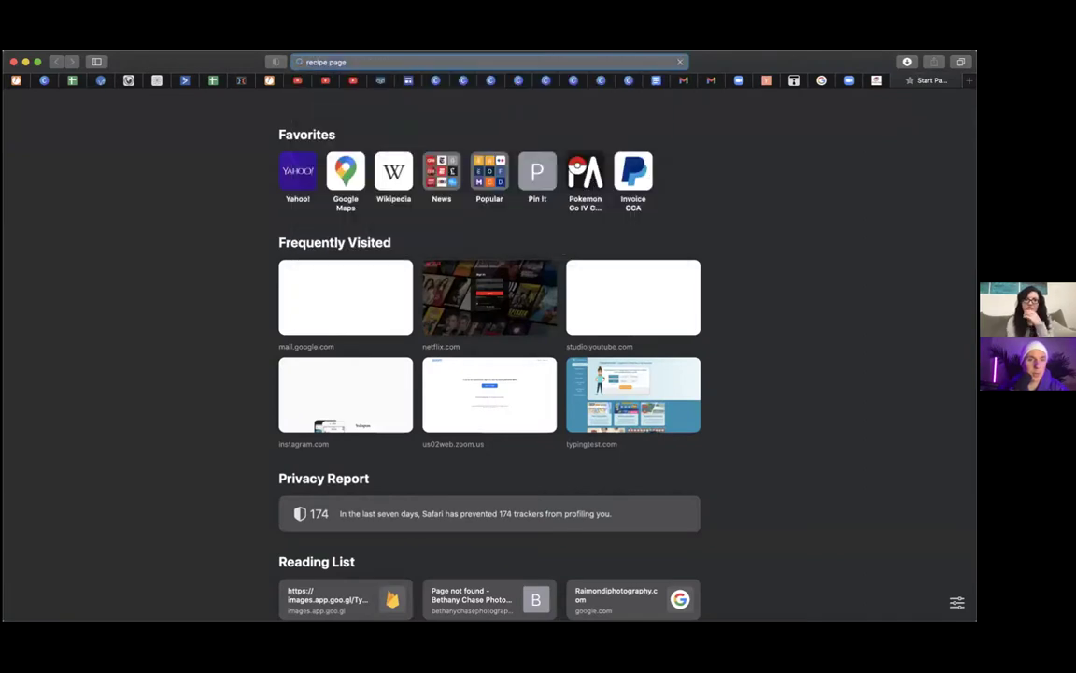
click(167, 148)
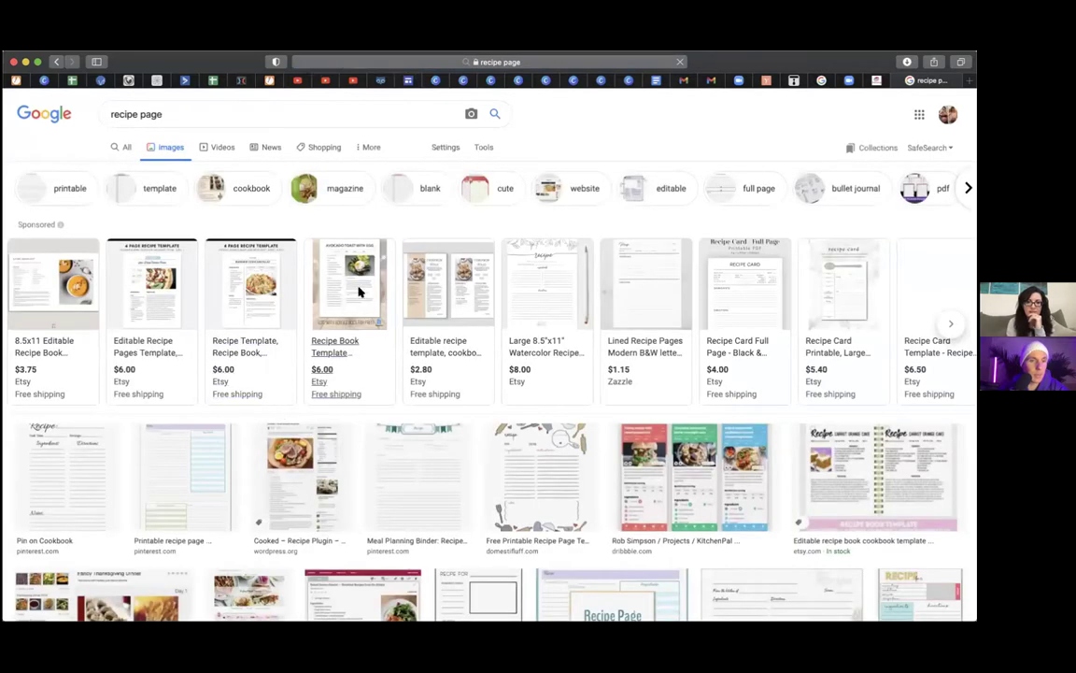
click(360, 292)
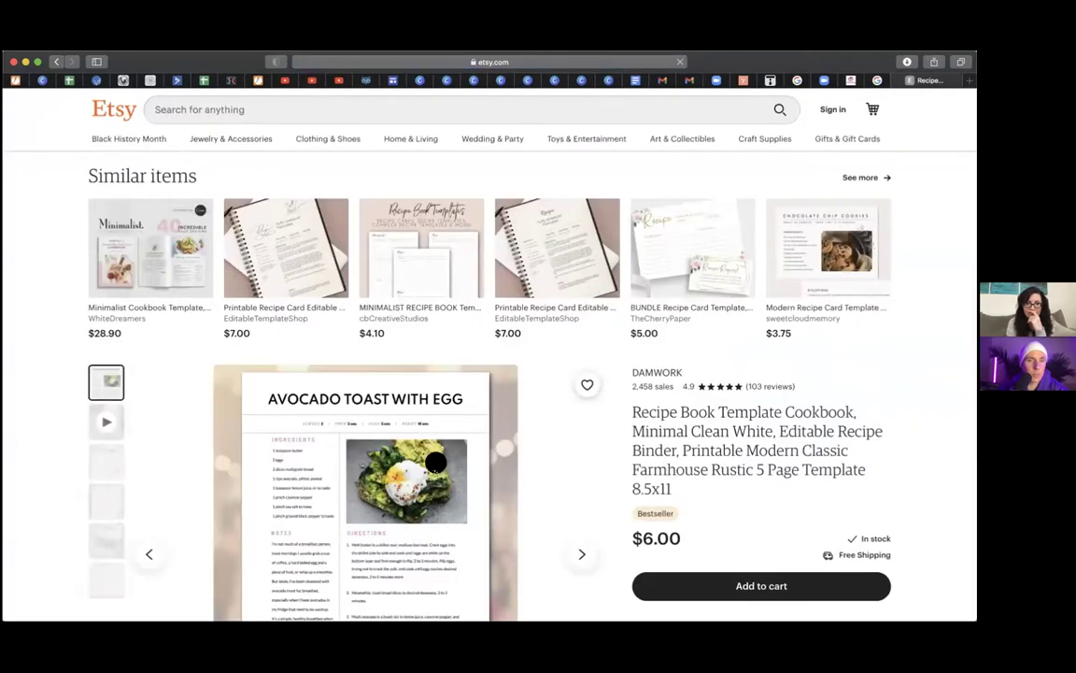
- Look over the $6.00 Etsy Recipe Book Template listing, then return to the image results
scroll(435, 461, down, 5)
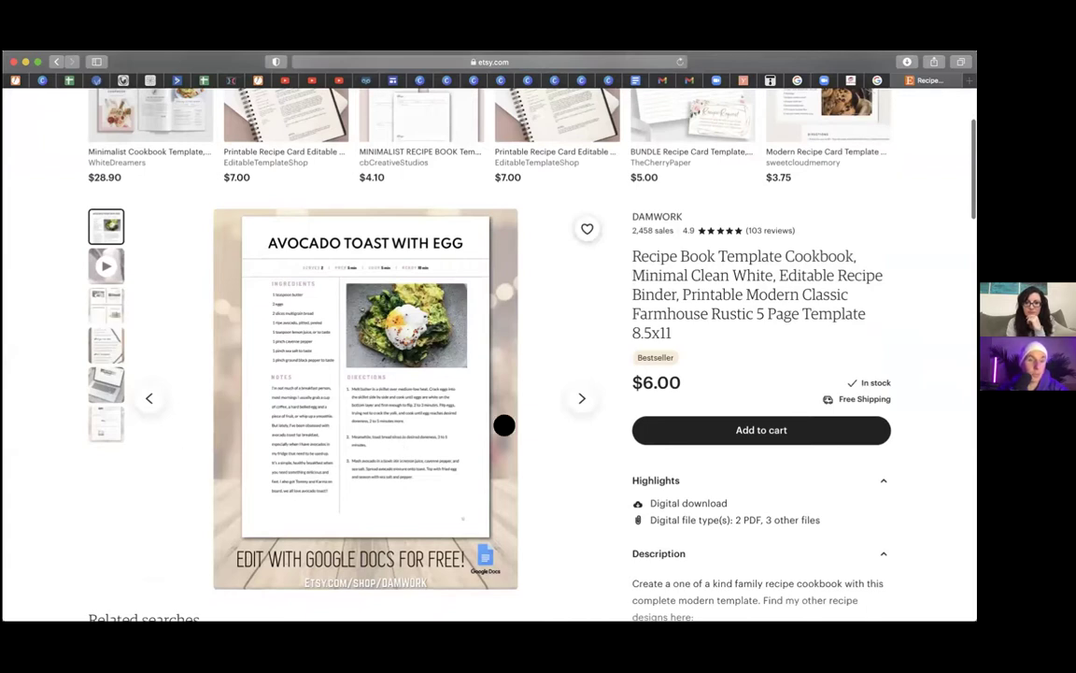
scroll(538, 426, down, 2)
scroll(538, 426, down, 10)
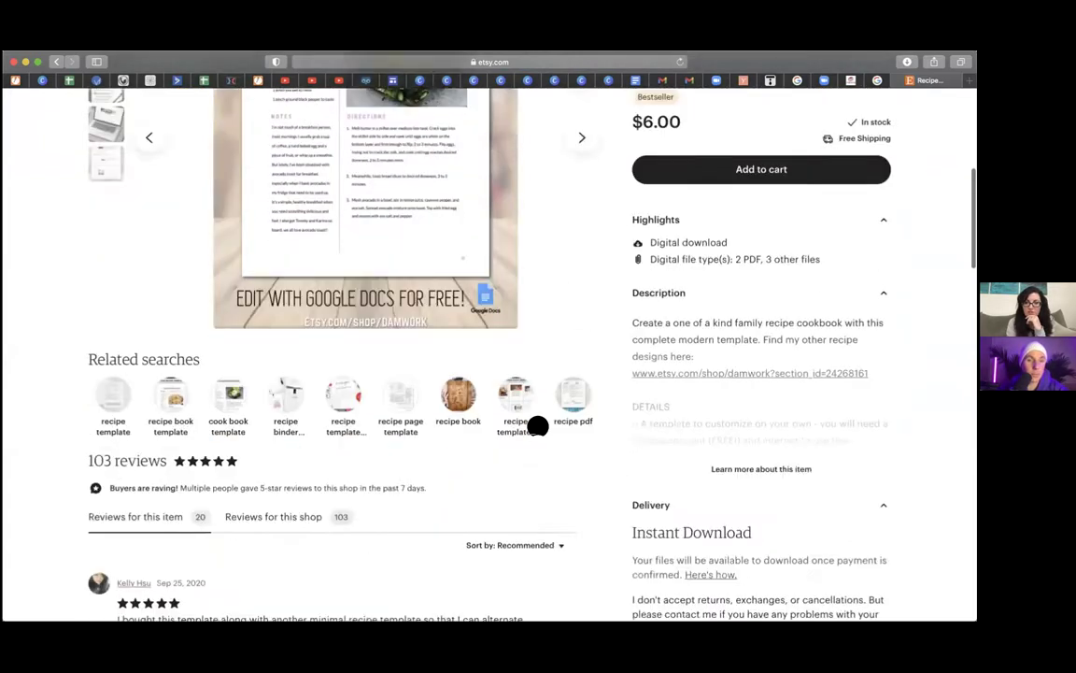
scroll(538, 426, up, 15)
scroll(538, 425, up, 2)
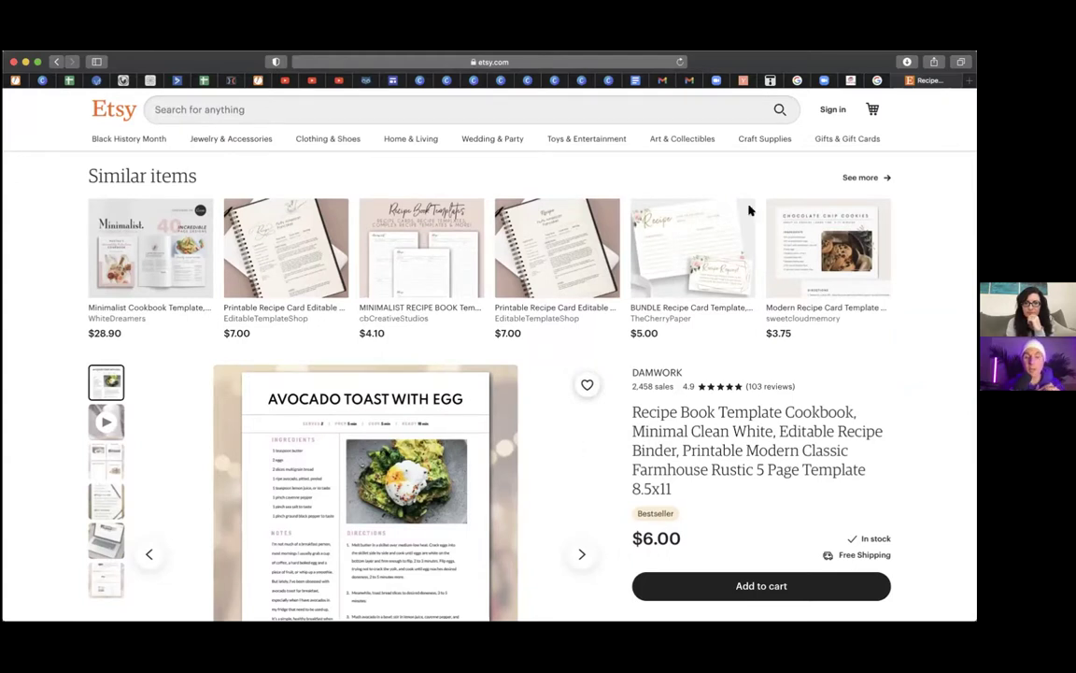
click(802, 79)
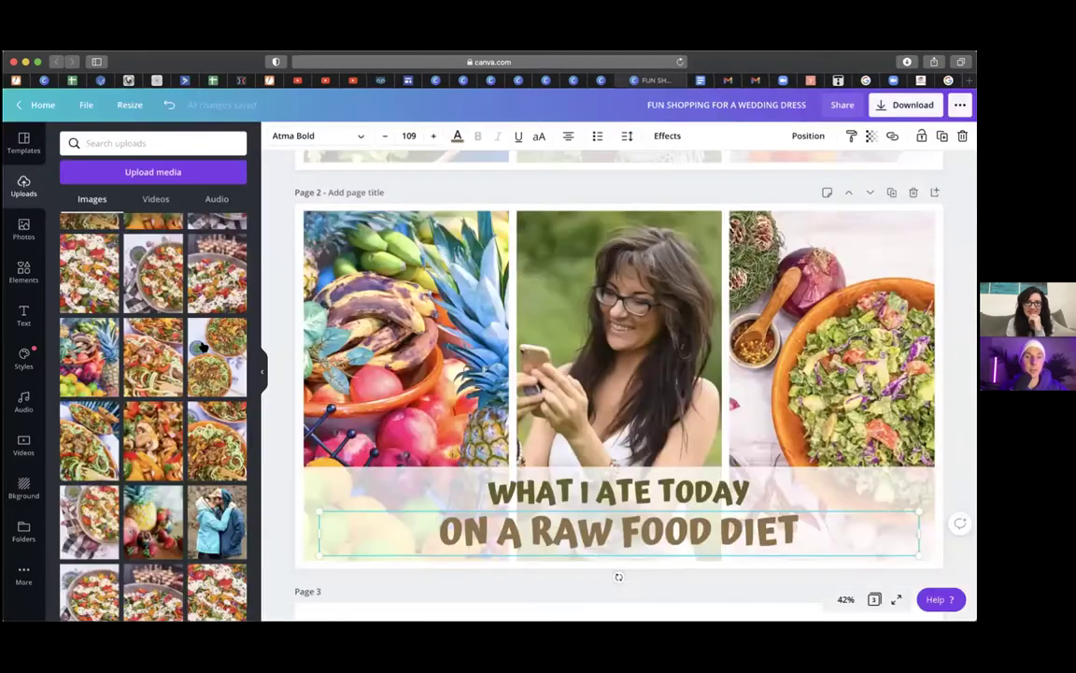
- Navigate Safari from the Google results to later.com
scroll(203, 347, down, 10)
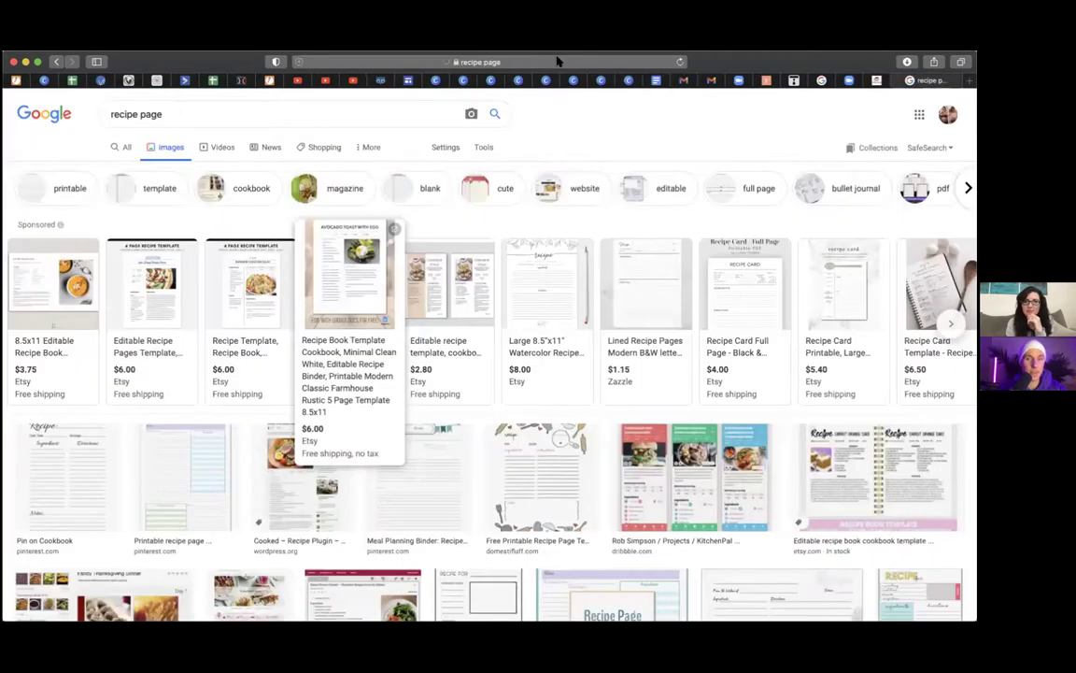
click(558, 62)
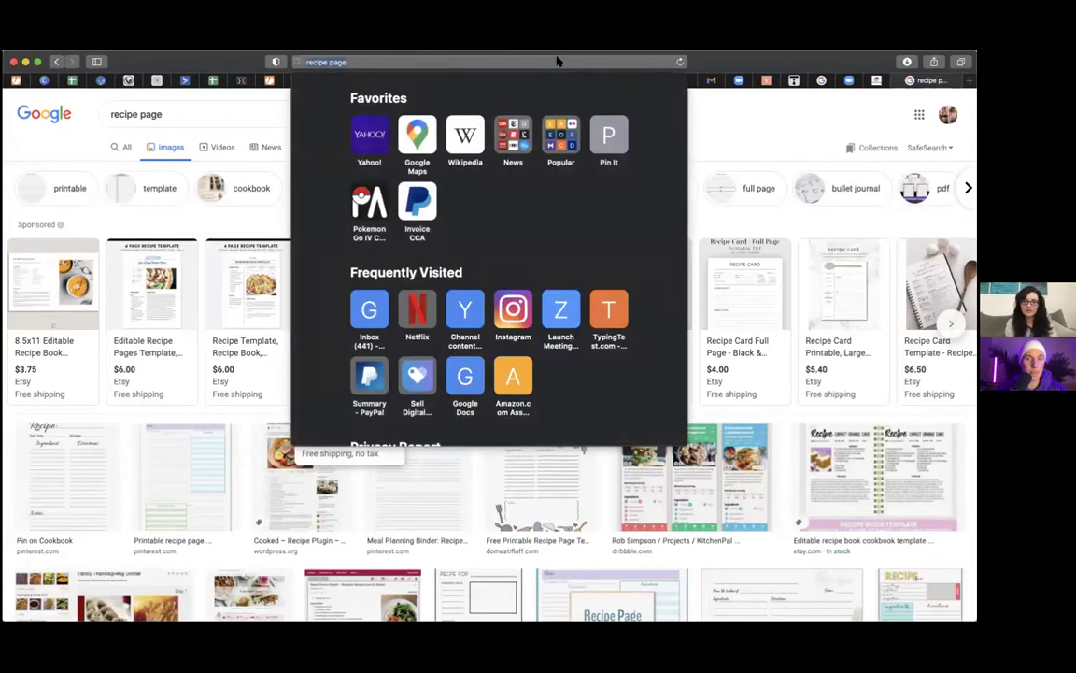
text(late.co)
key(BackSpace)
key(BackSpace)
key(BackSpace)
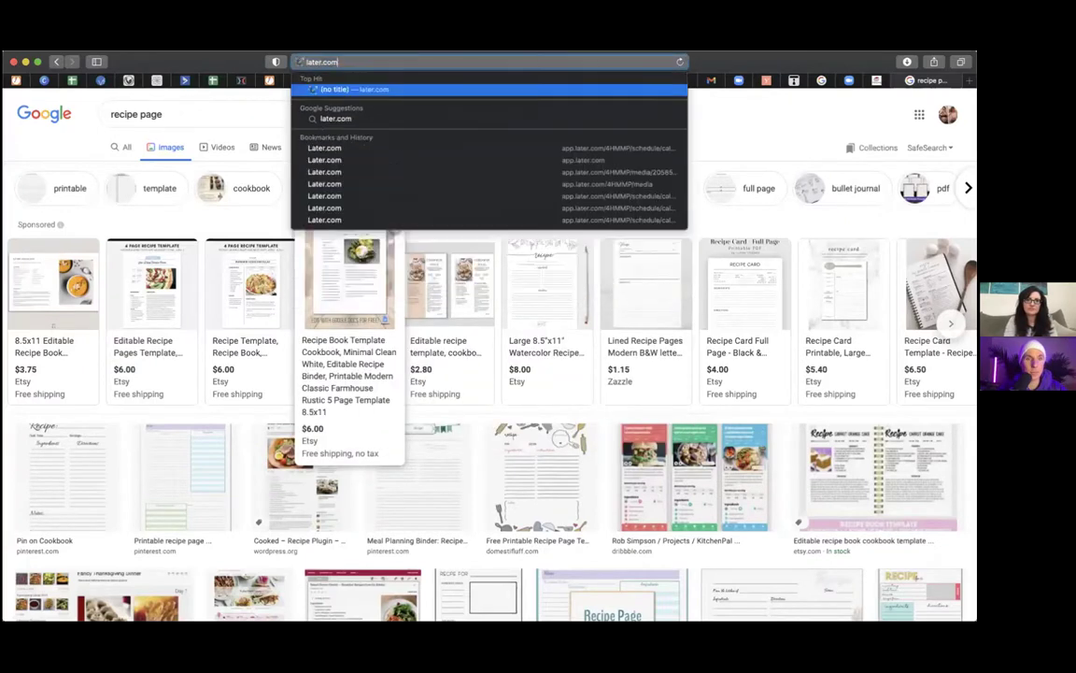
key(Return)
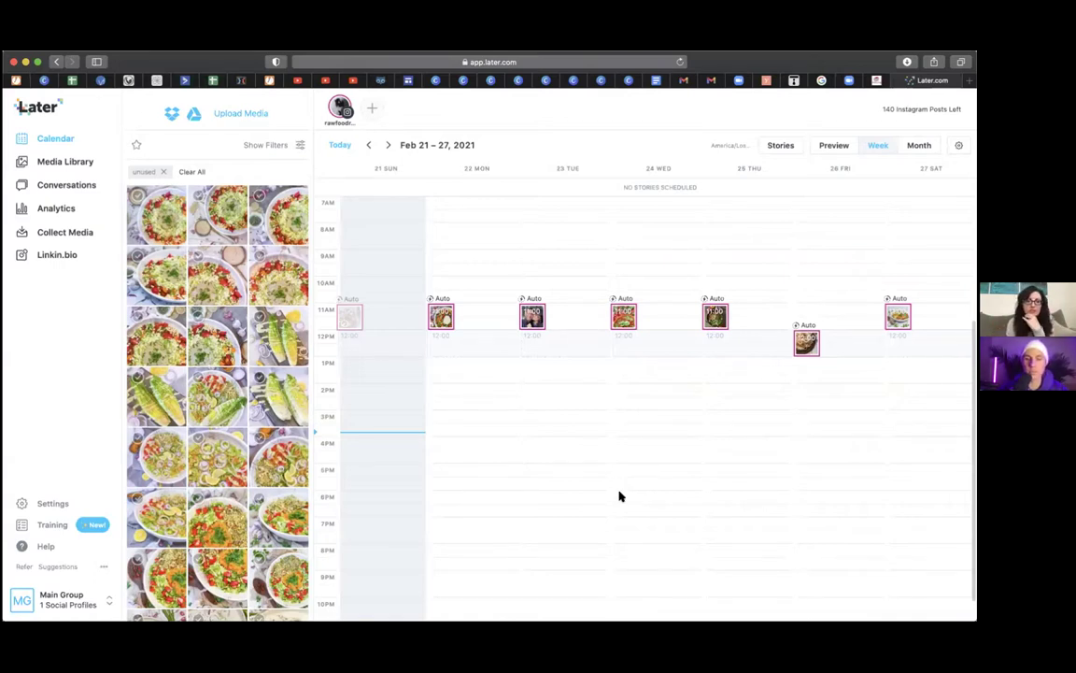
- Load more photos into Later's media library, then switch to the Canva 'FUN SHOPPING' tab
scroll(245, 392, down, 4)
scroll(241, 387, down, 2)
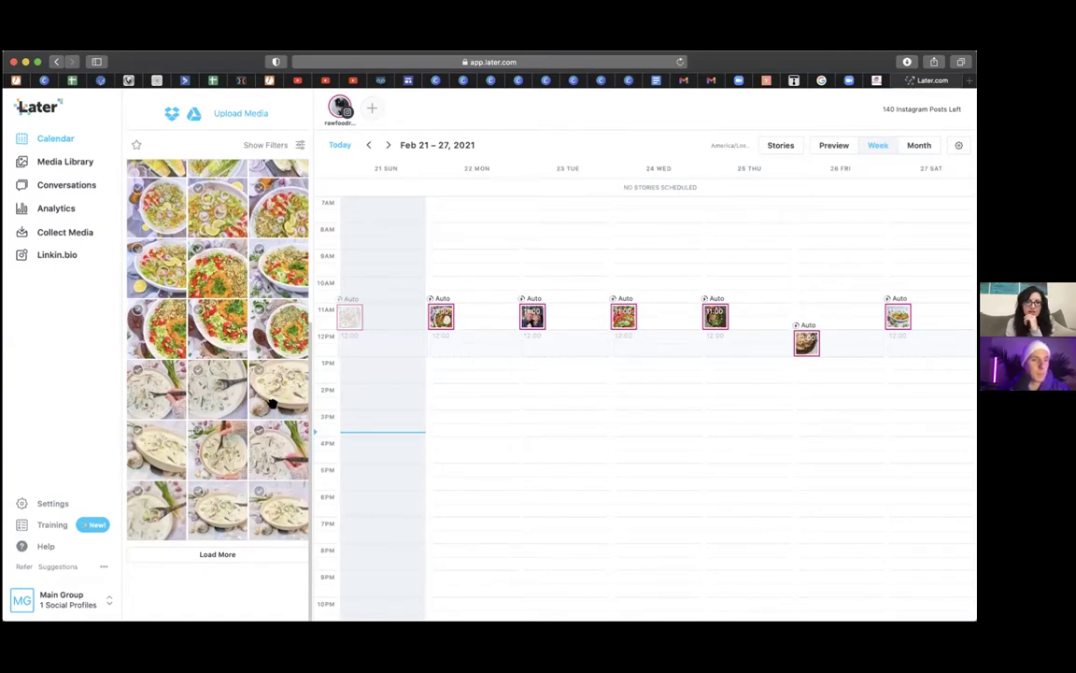
scroll(172, 476, up, 5)
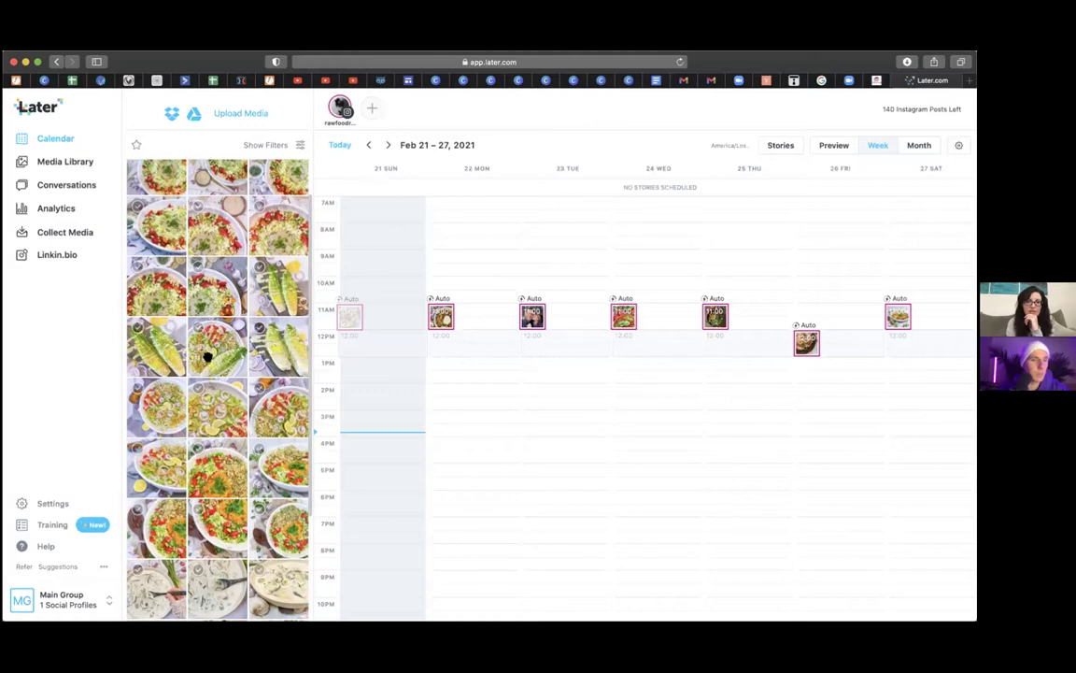
scroll(210, 344, up, 2)
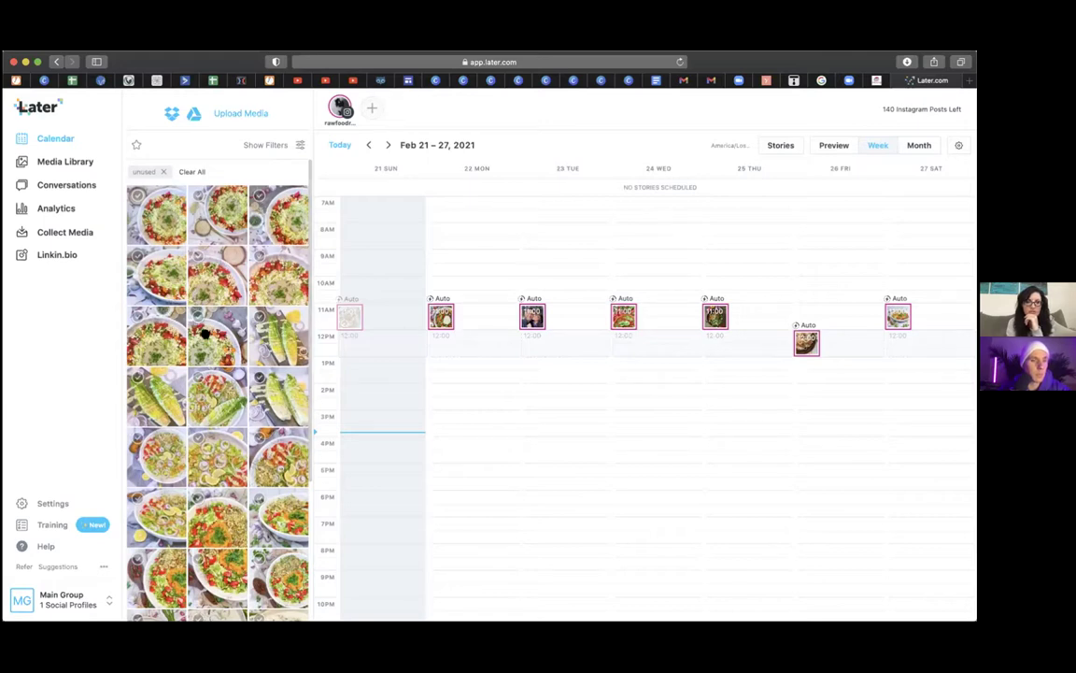
scroll(203, 334, down, 10)
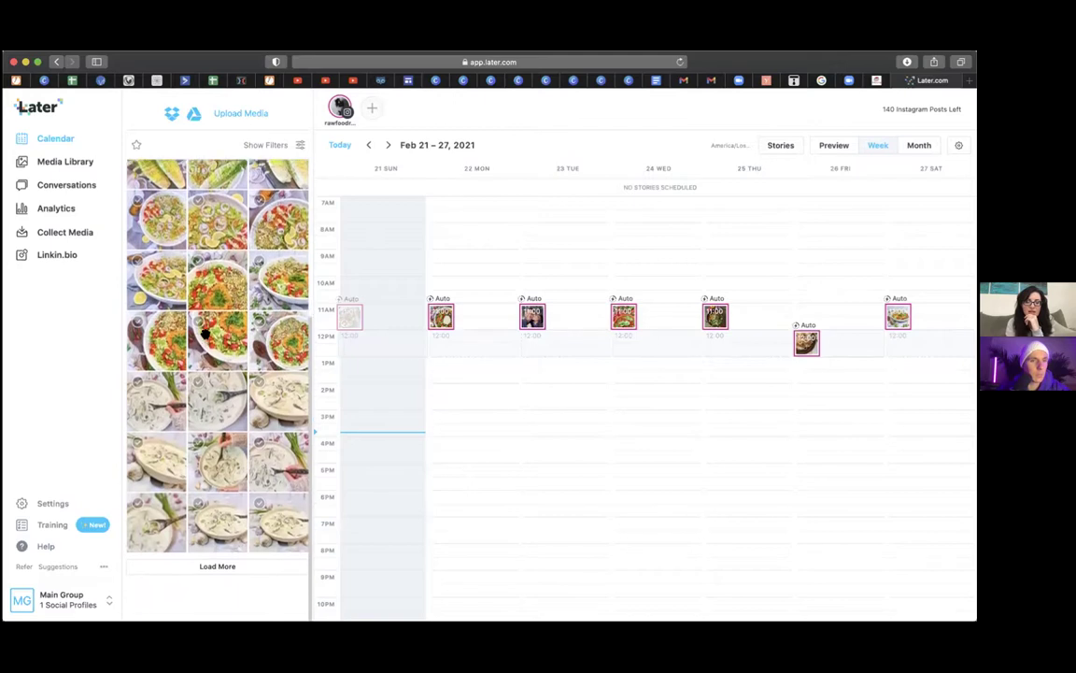
click(206, 563)
scroll(205, 467, down, 5)
scroll(205, 566, down, 5)
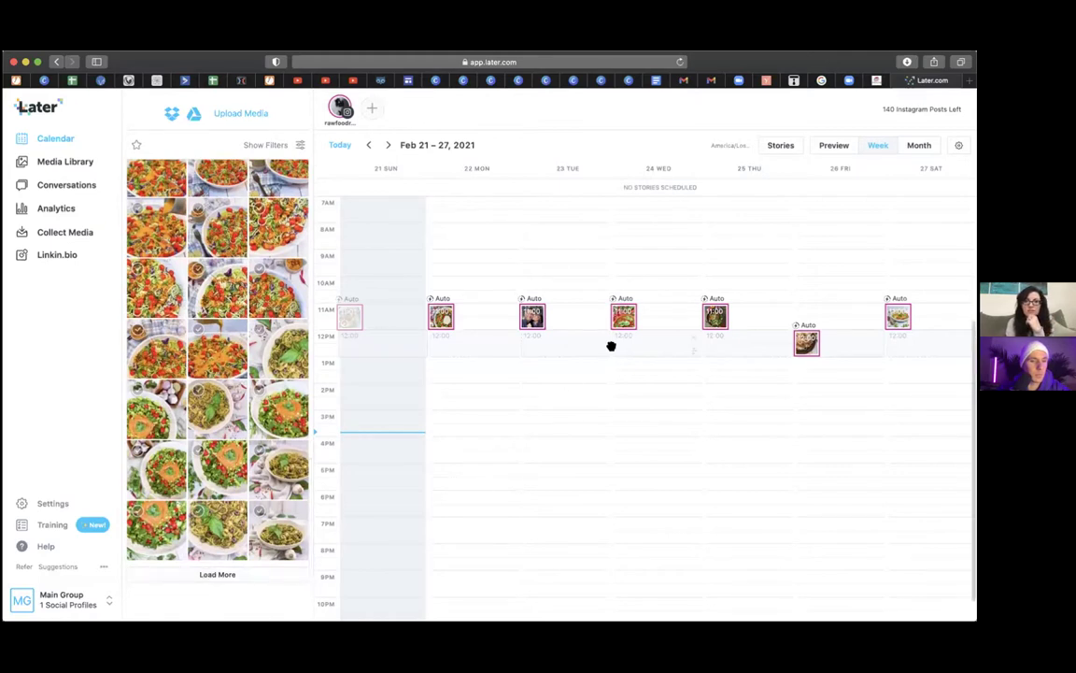
click(629, 81)
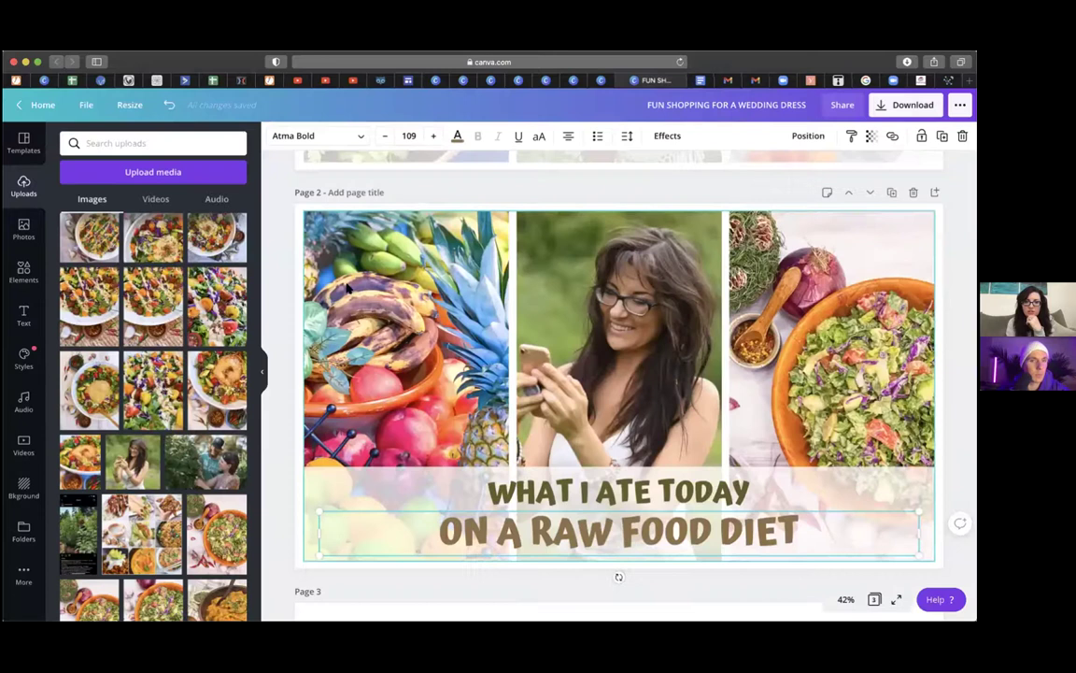
- Open the RETREAT DINNER TIME design from the recent designs on Canva's home page
click(46, 105)
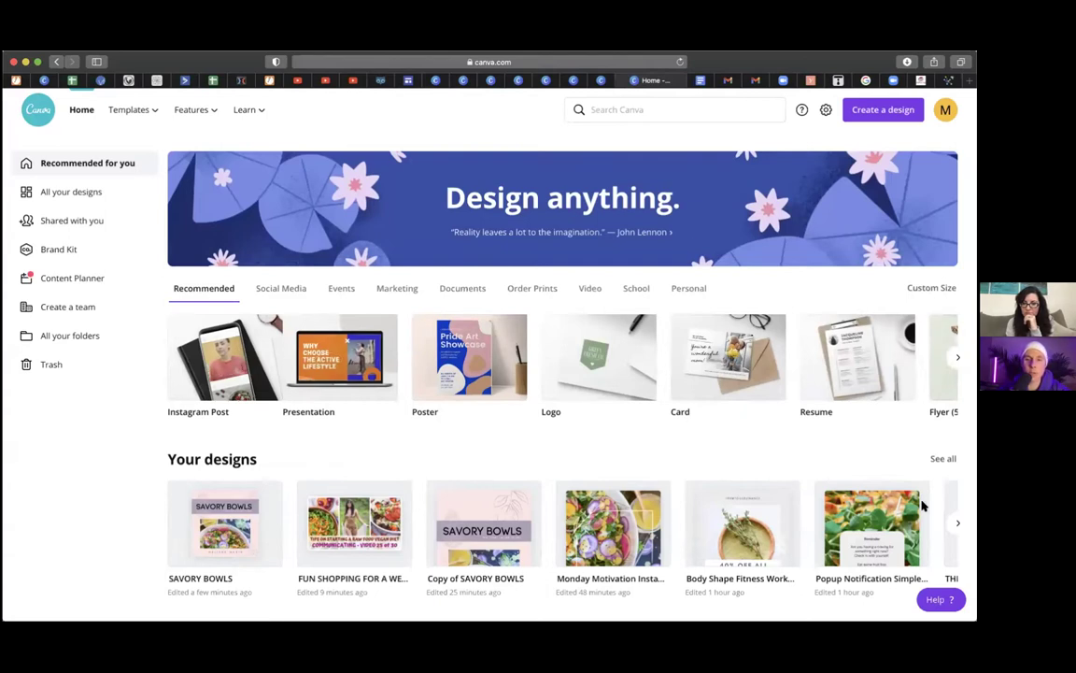
click(957, 523)
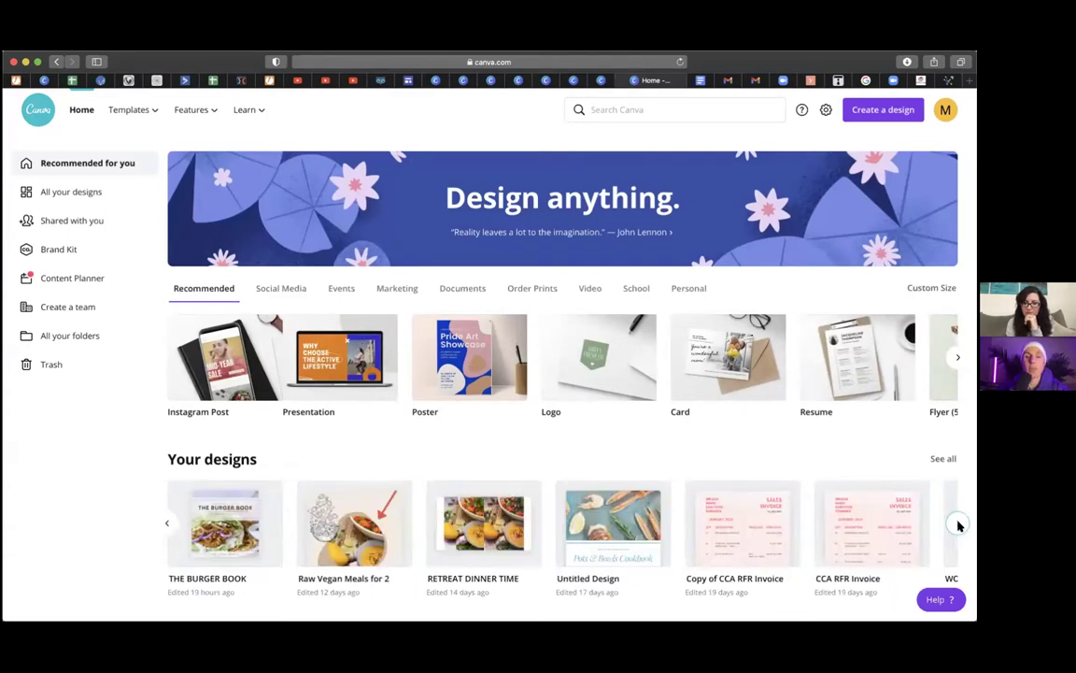
click(475, 543)
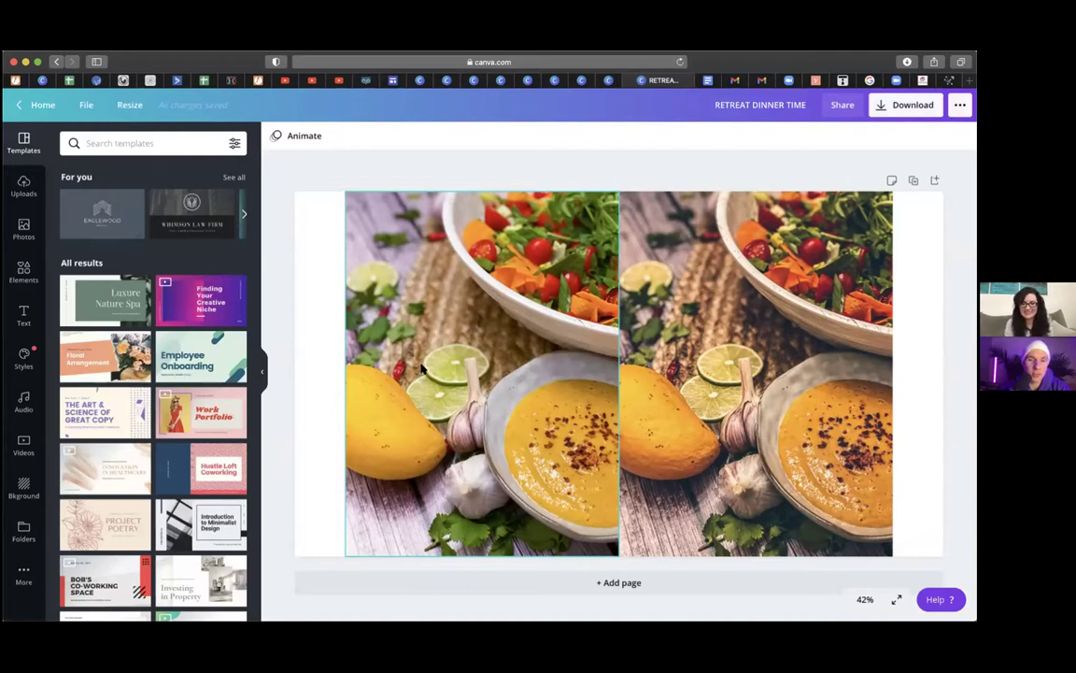
scroll(420, 369, down, 5)
scroll(420, 369, up, 10)
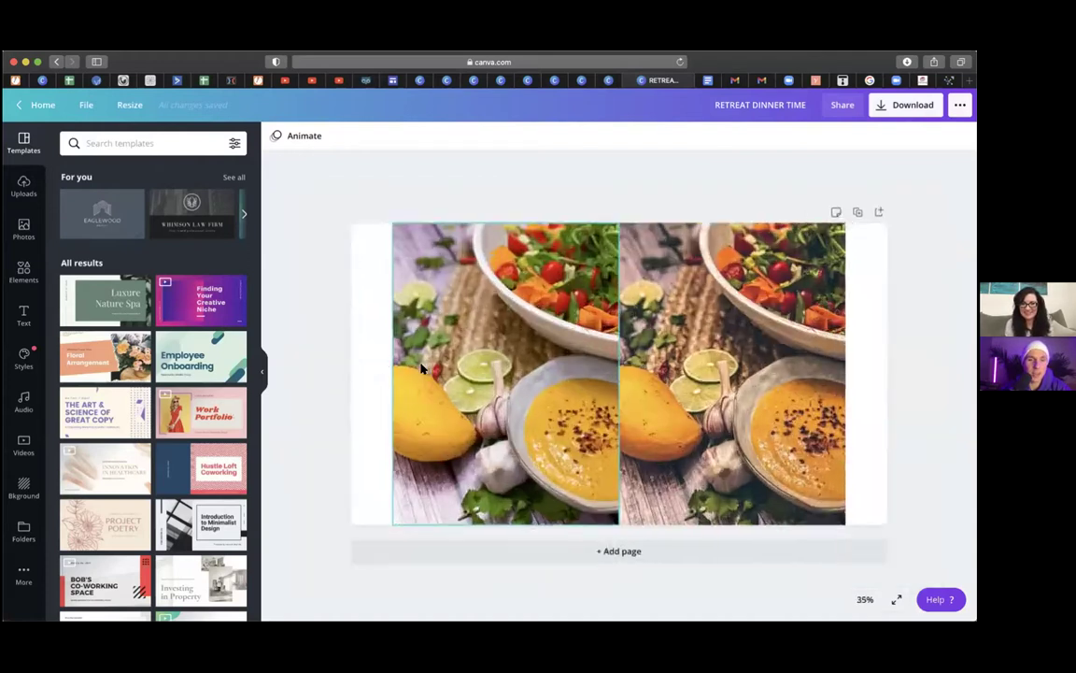
scroll(420, 369, down, 2)
scroll(421, 369, up, 5)
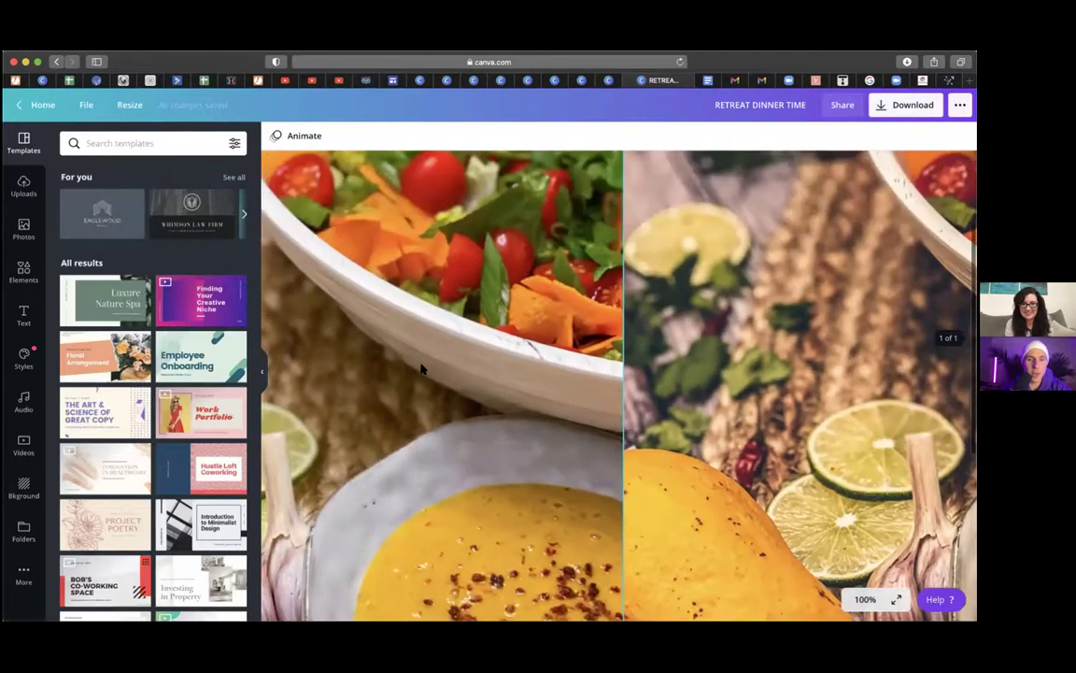
scroll(423, 369, right, 10)
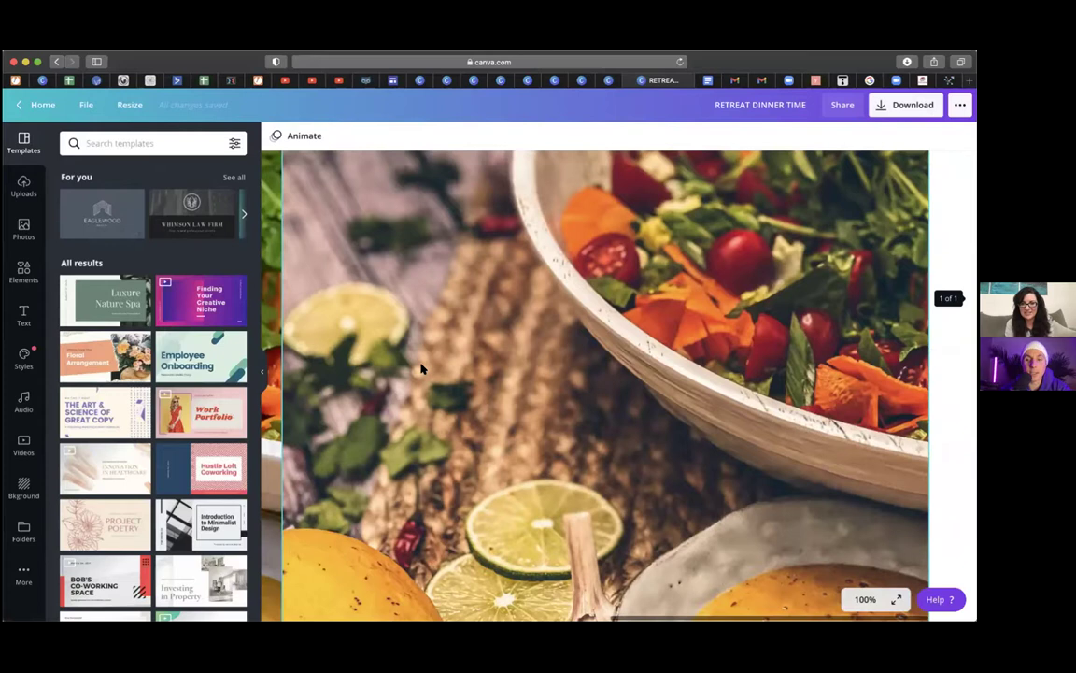
scroll(420, 369, down, 5)
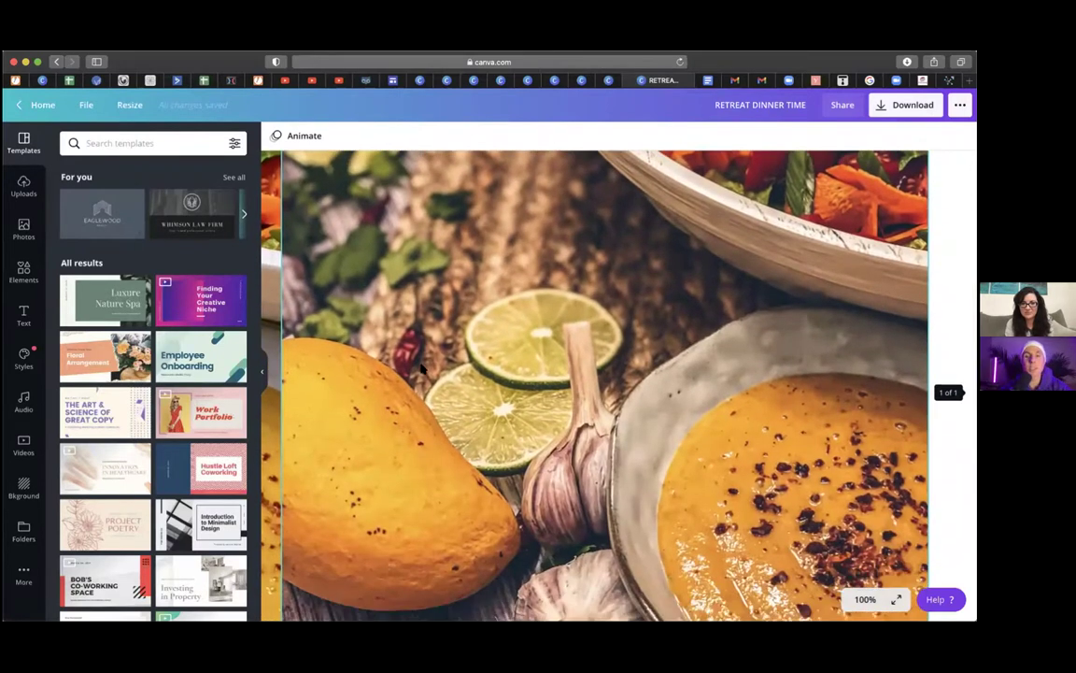
scroll(421, 369, left, 5)
scroll(421, 369, right, 5)
scroll(420, 369, up, 2)
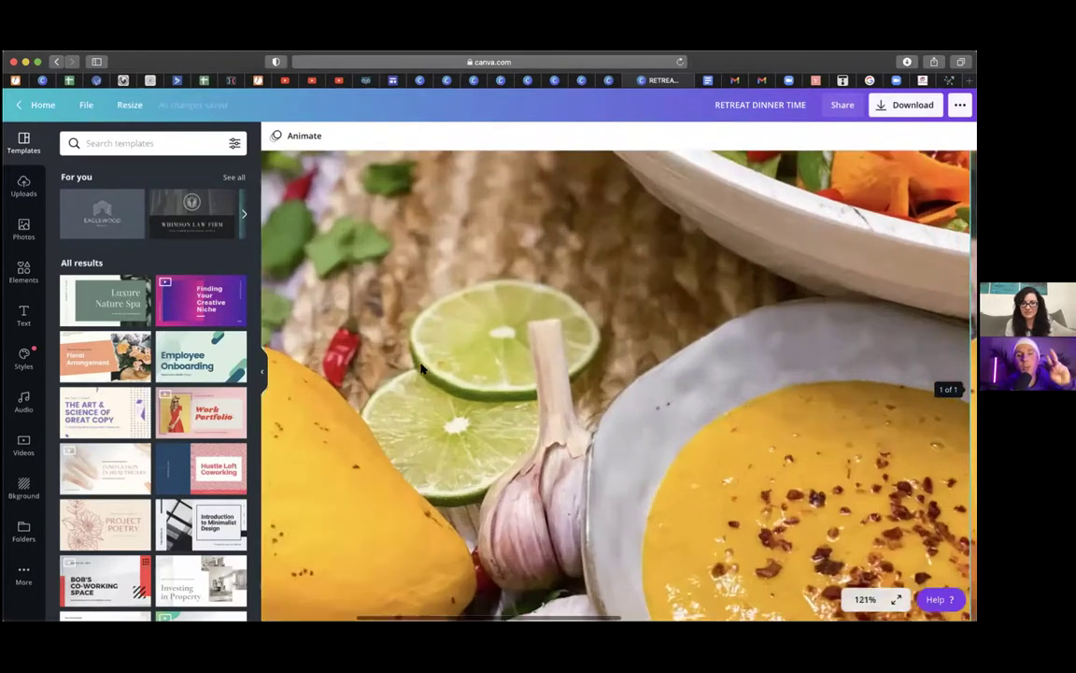
scroll(421, 369, up, 2)
scroll(420, 369, down, 8)
scroll(421, 369, up, 4)
scroll(420, 369, down, 4)
scroll(421, 369, up, 3)
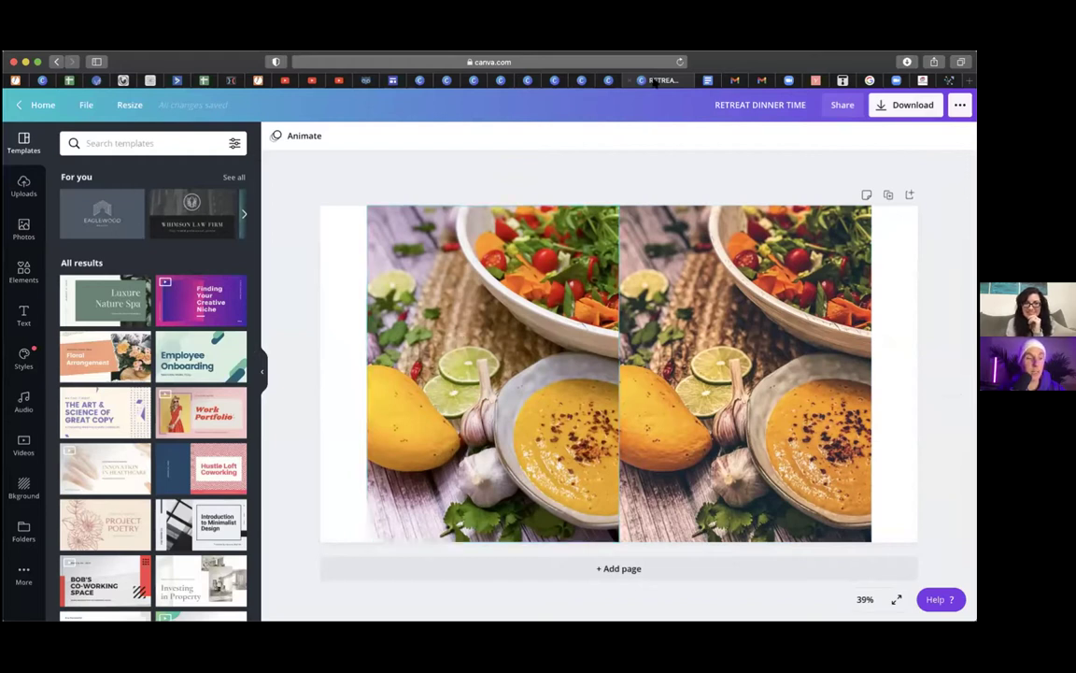
- Reopen the Copy of SAVORY BOWLS e-book from All your designs in the other tab
click(582, 80)
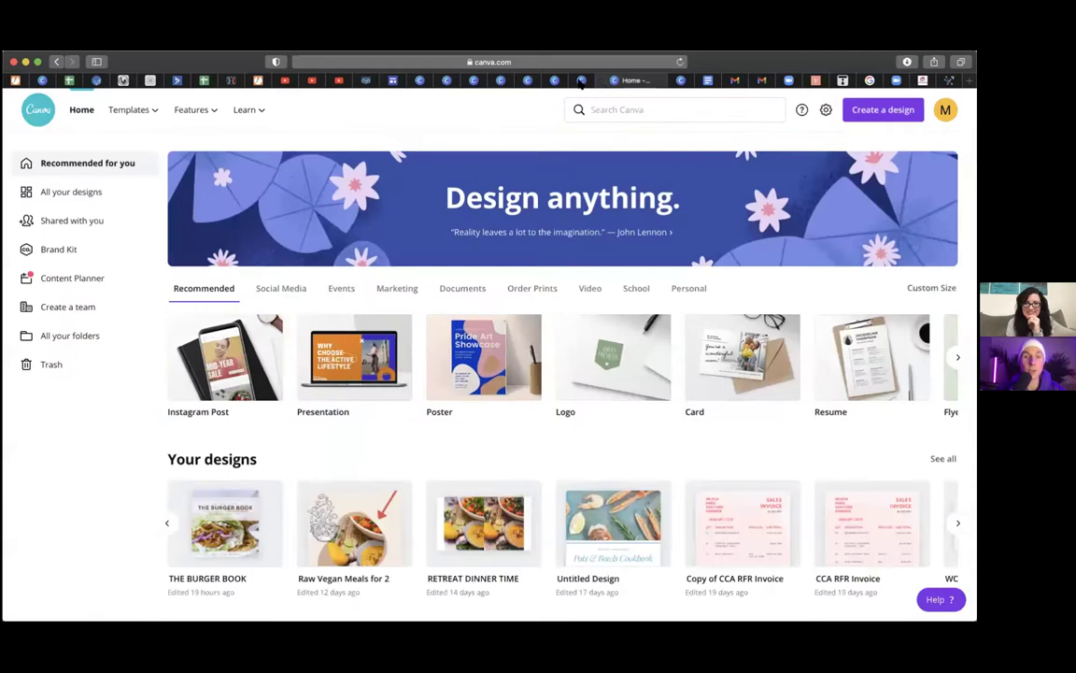
scroll(607, 331, down, 5)
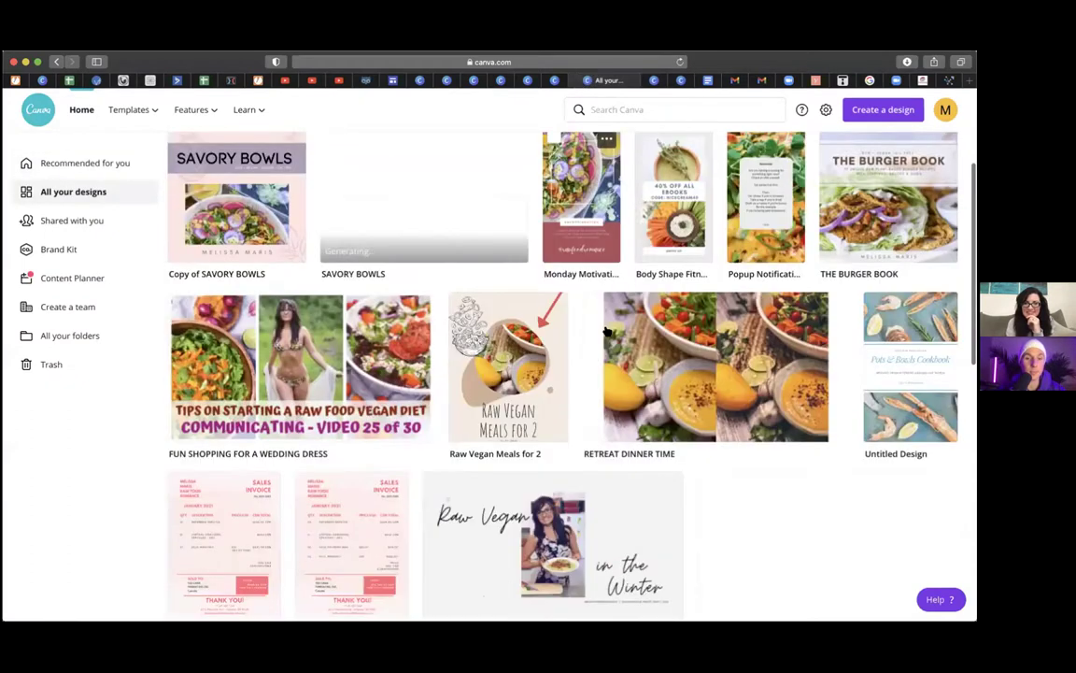
scroll(607, 330, down, 3)
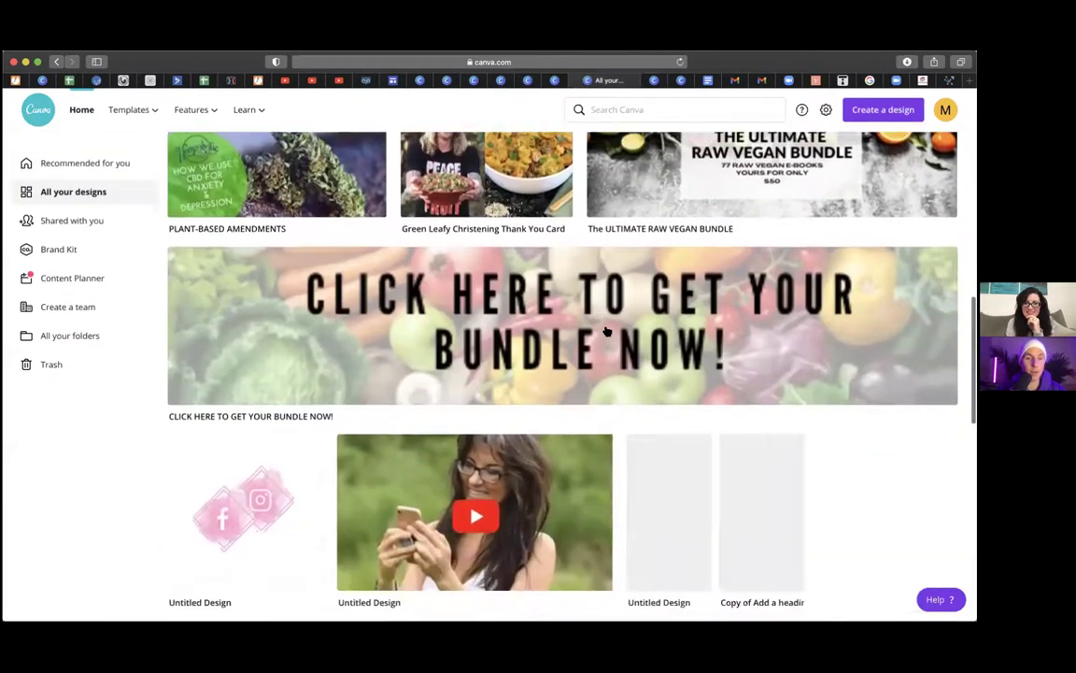
scroll(607, 331, up, 8)
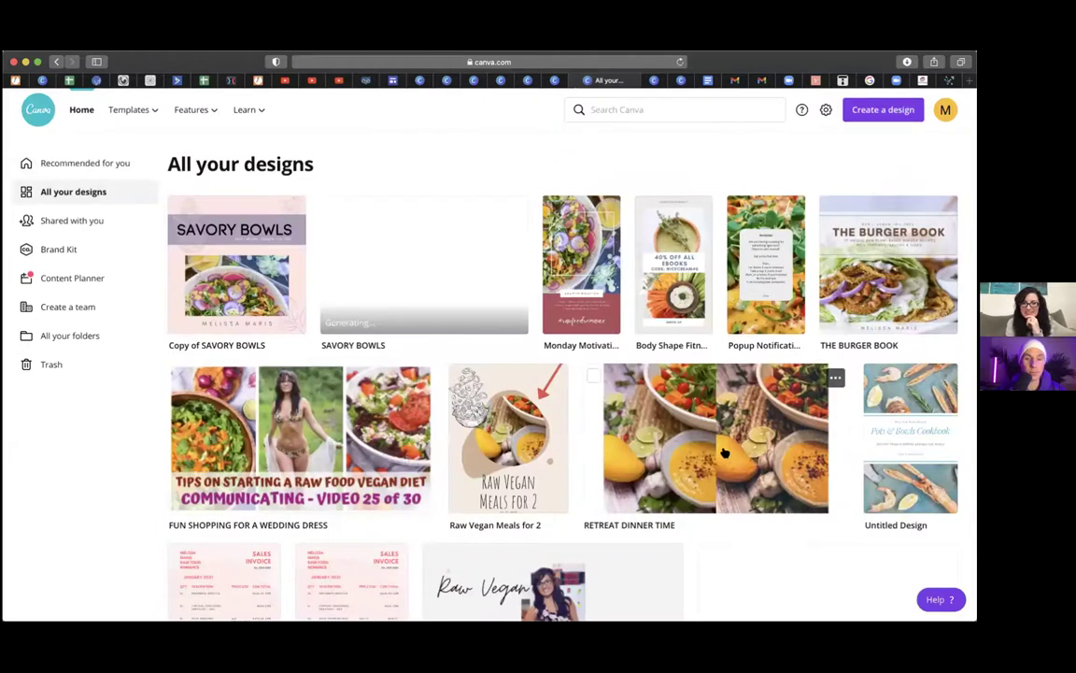
click(253, 245)
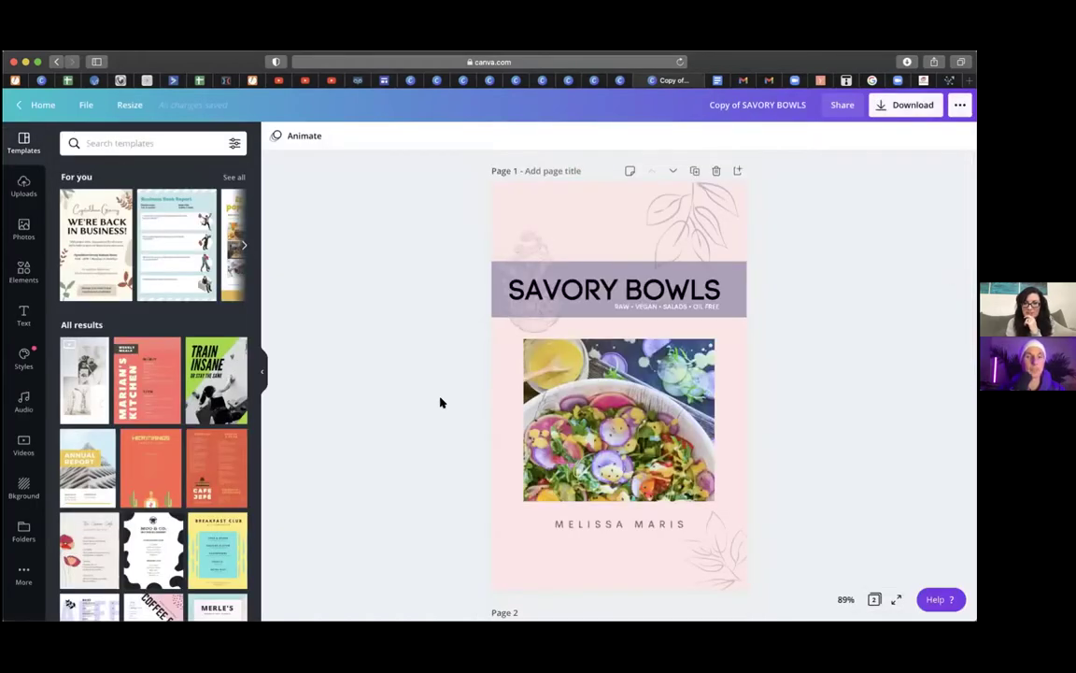
click(903, 105)
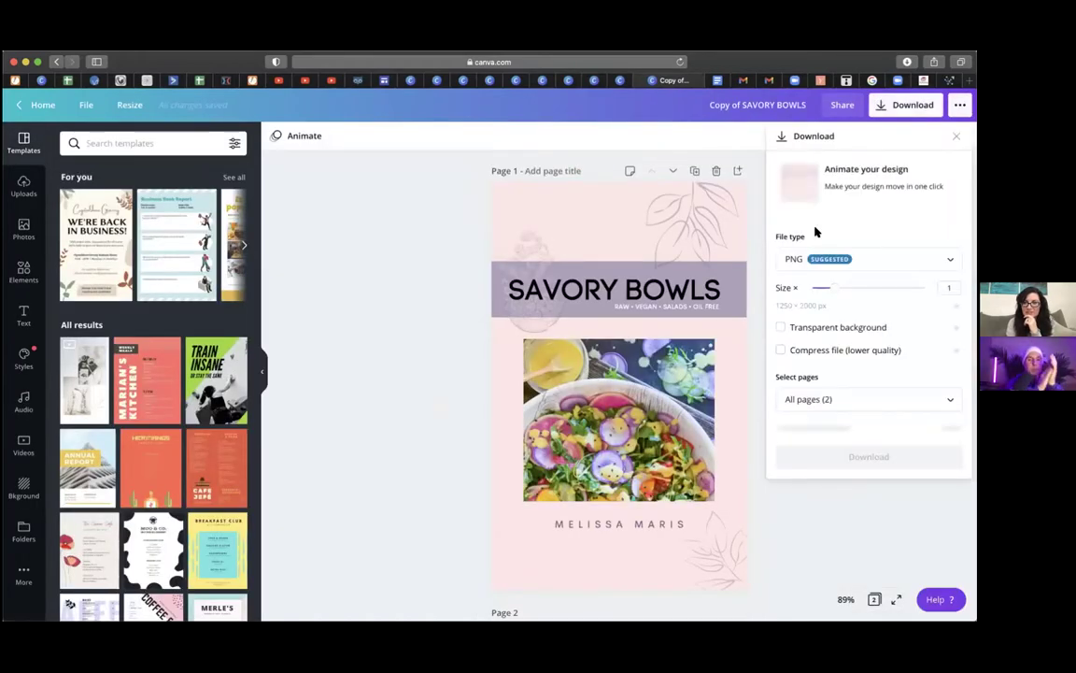
click(814, 260)
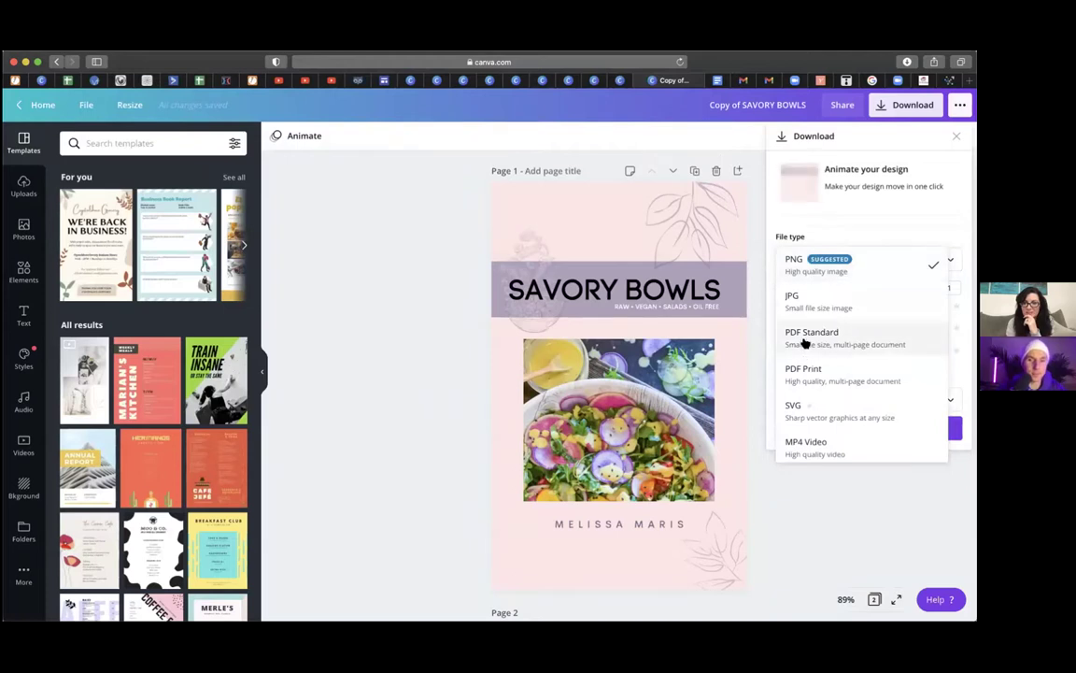
click(805, 338)
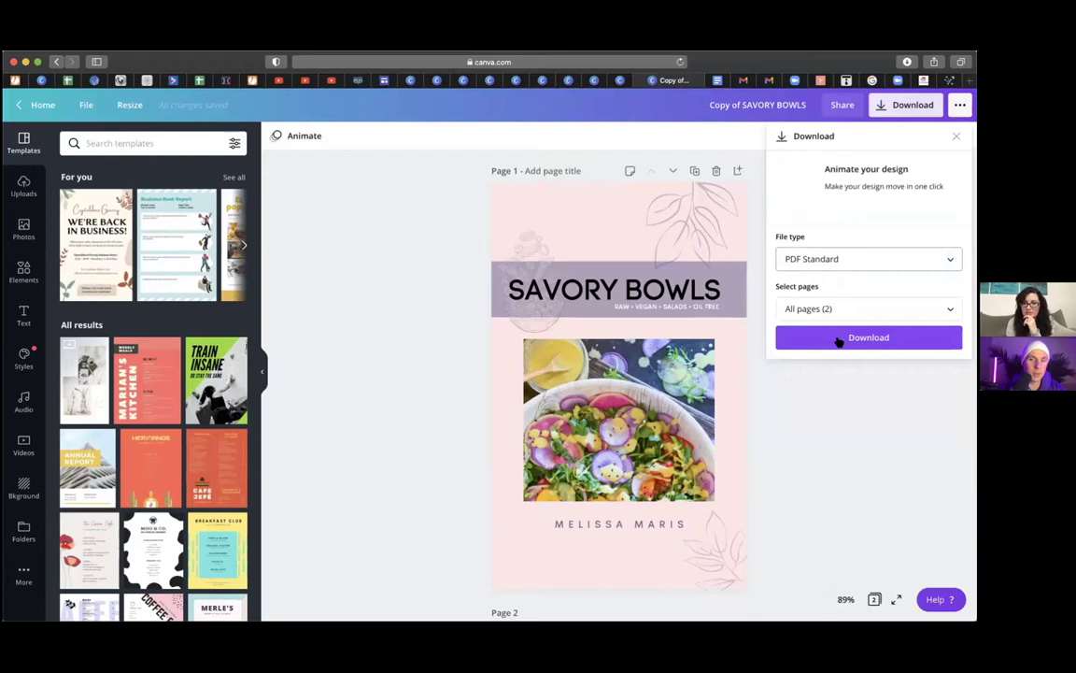
scroll(643, 389, down, 2)
scroll(644, 390, up, 2)
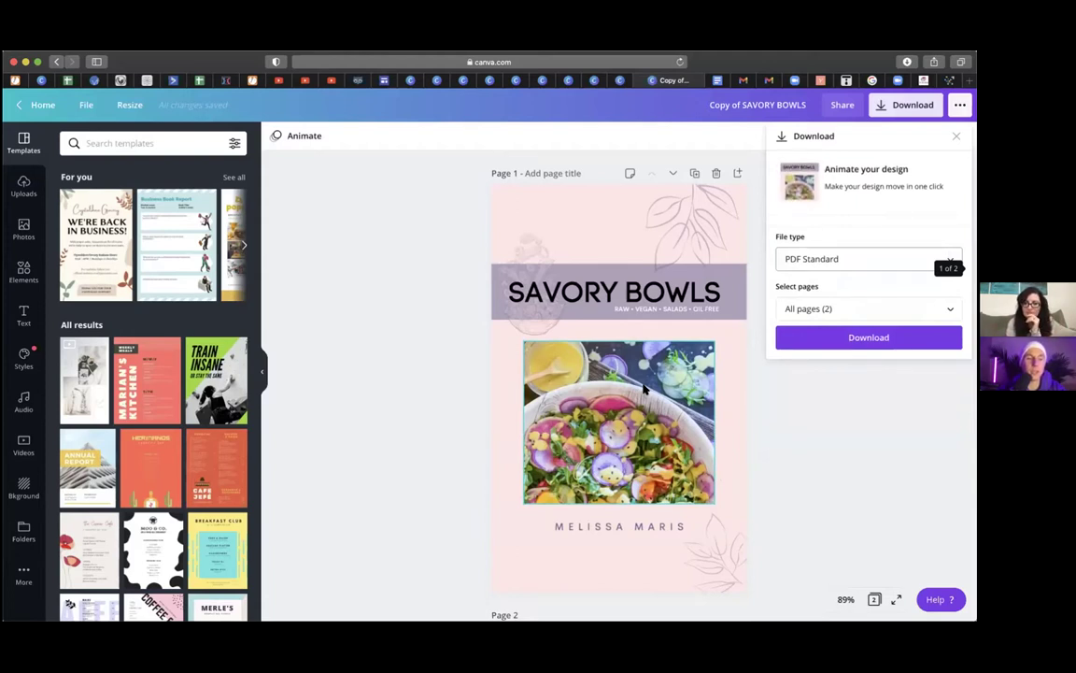
click(899, 105)
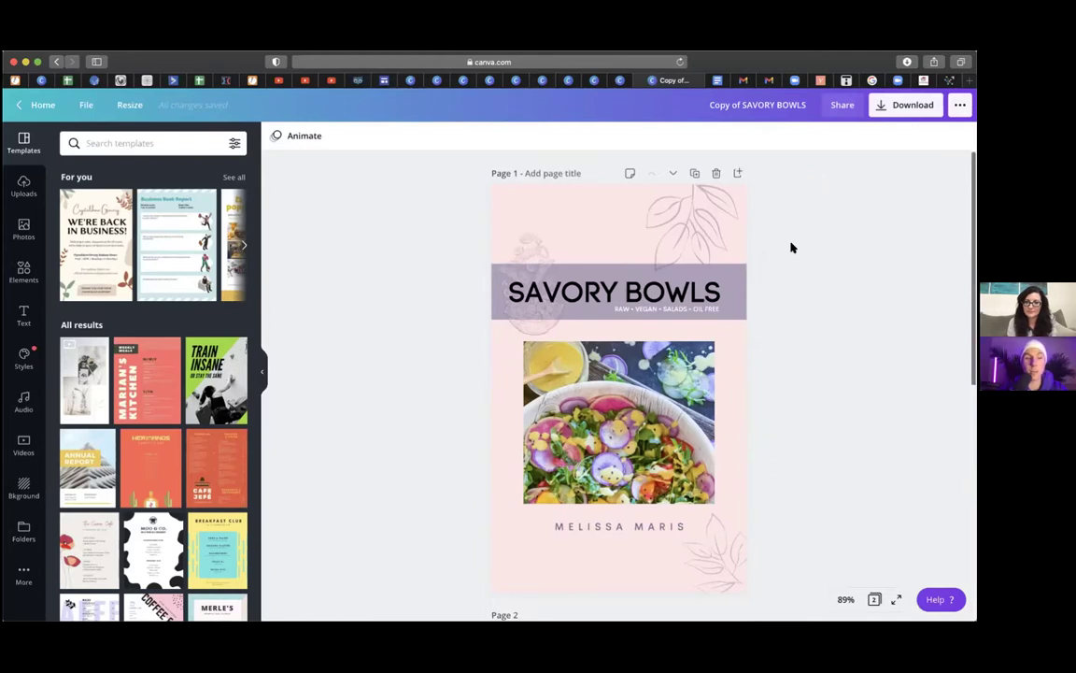
scroll(790, 246, down, 5)
scroll(790, 245, up, 5)
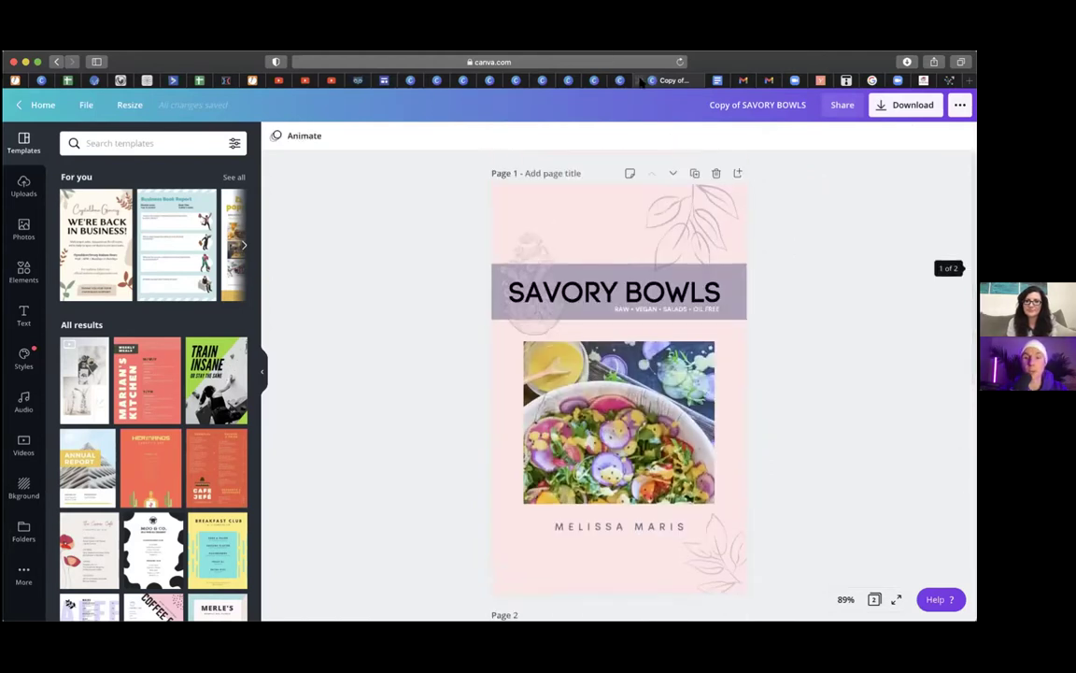
- Close the RETREAT DINNER TIME tab, returning to the SAVORY BOWLS page 5 CURRY STEW recipe
click(572, 79)
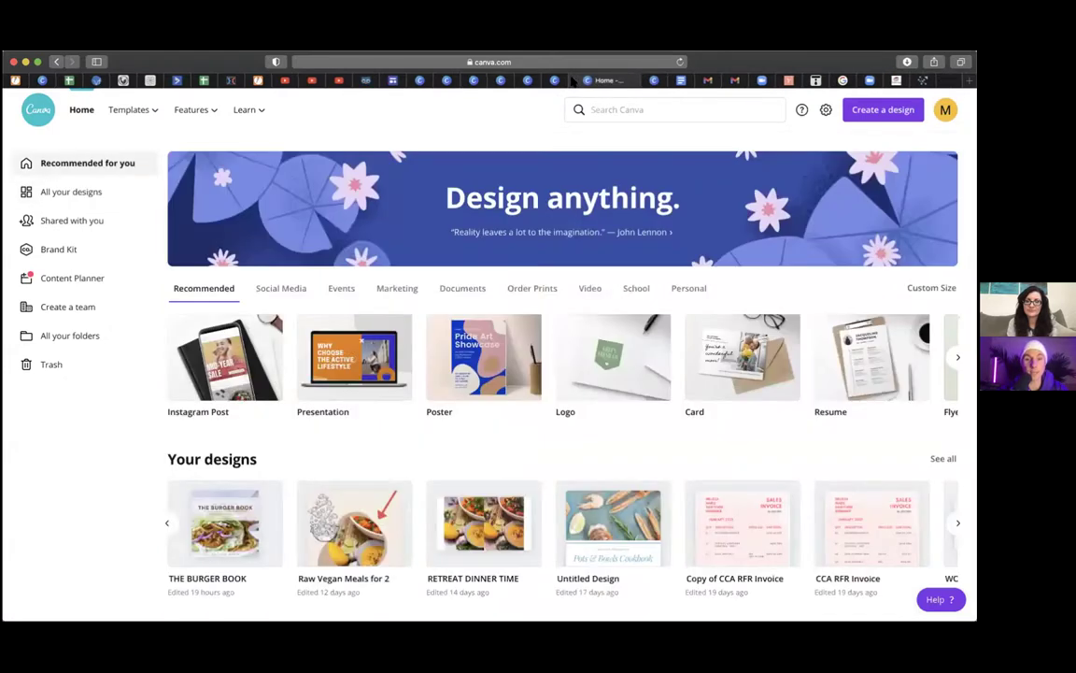
click(572, 81)
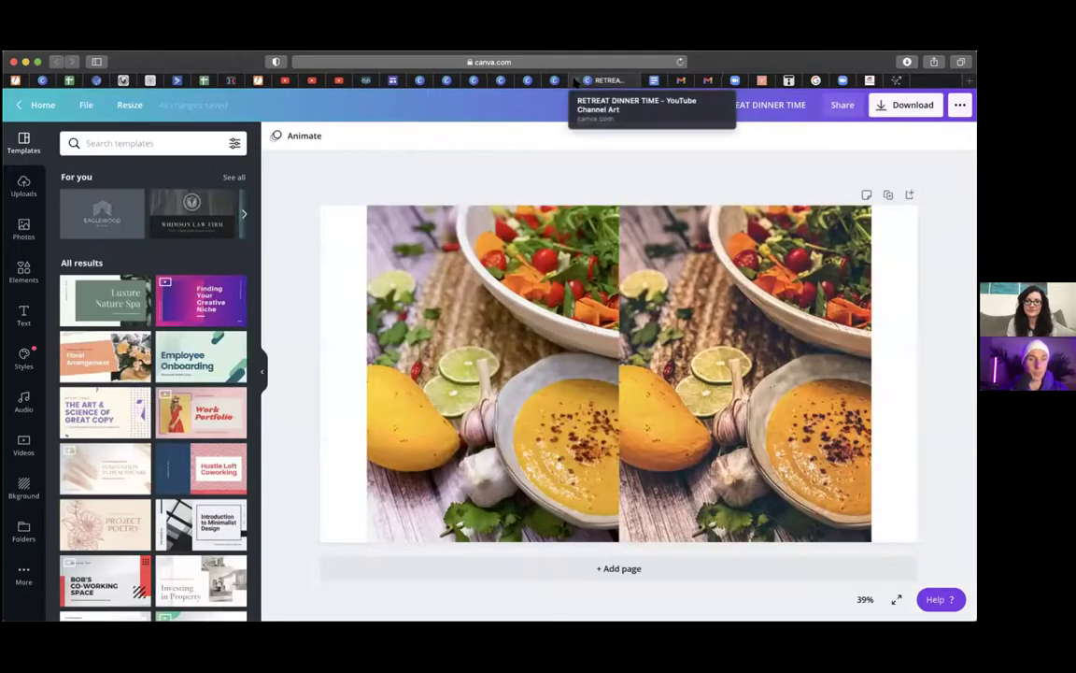
click(572, 80)
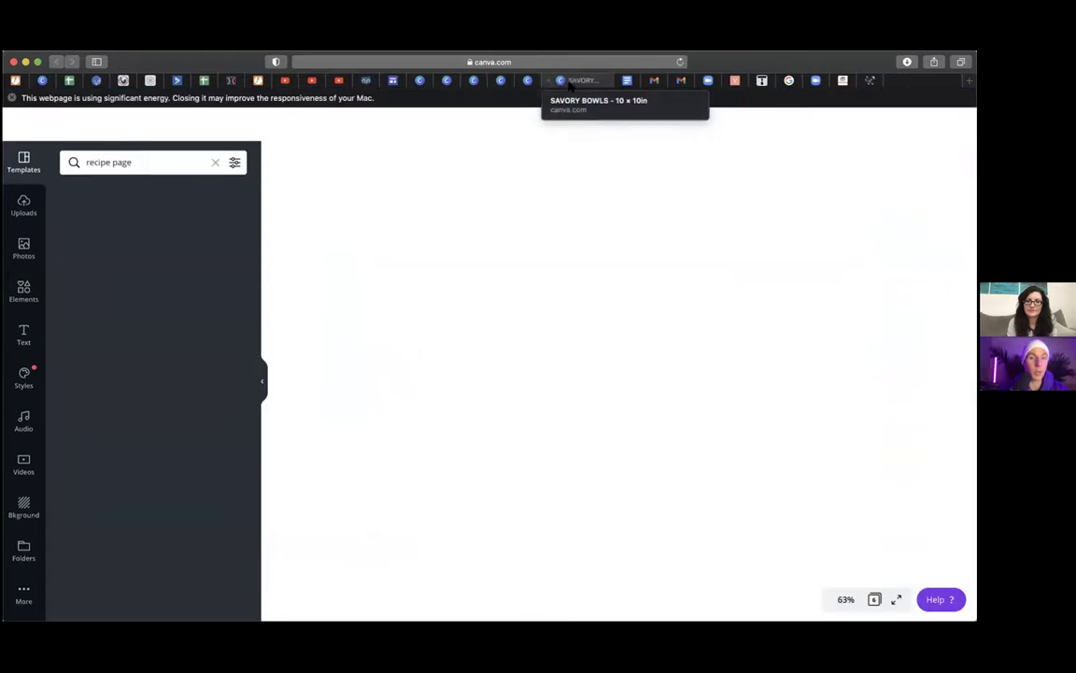
scroll(591, 317, up, 5)
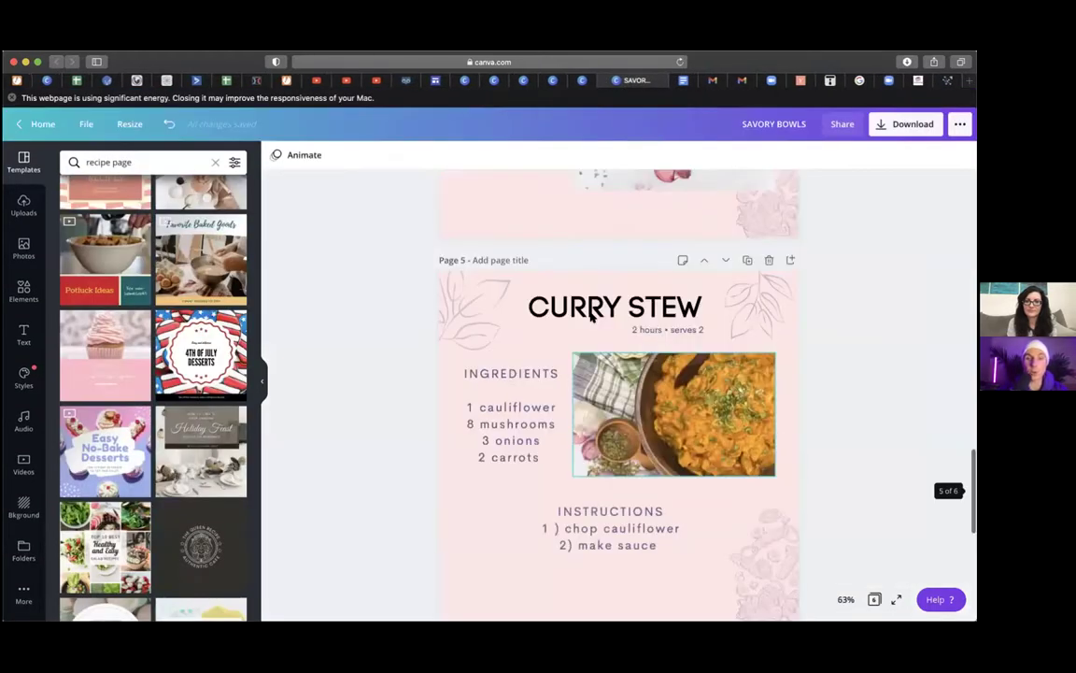
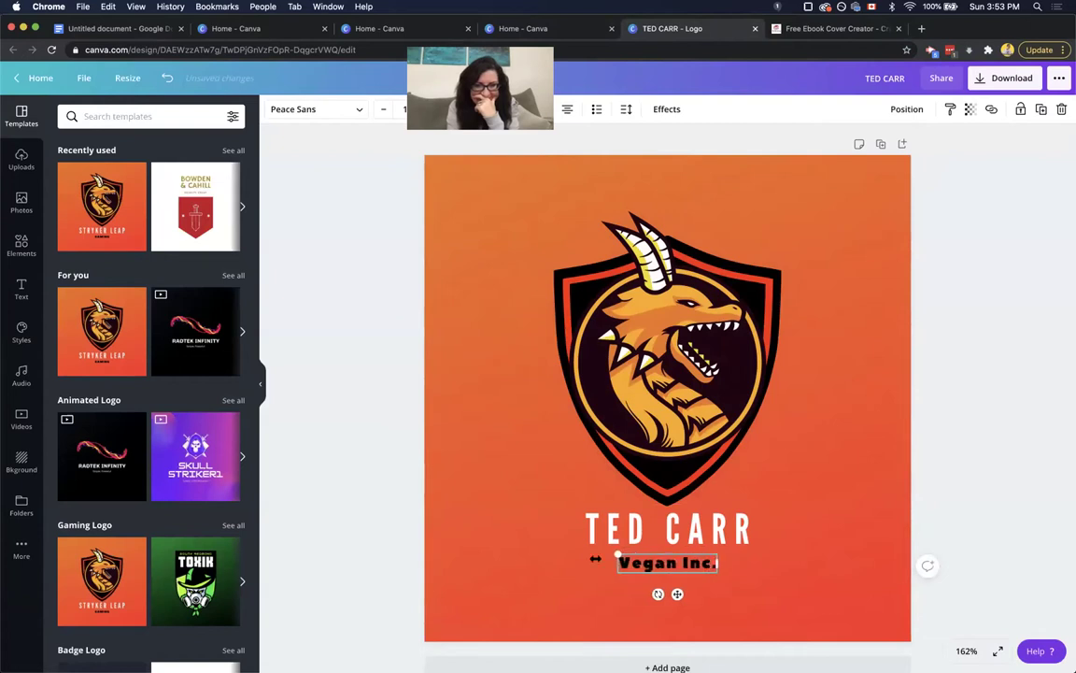
- Finish the Vegan Inc. text edit and try the animated infinity logo template
click(552, 558)
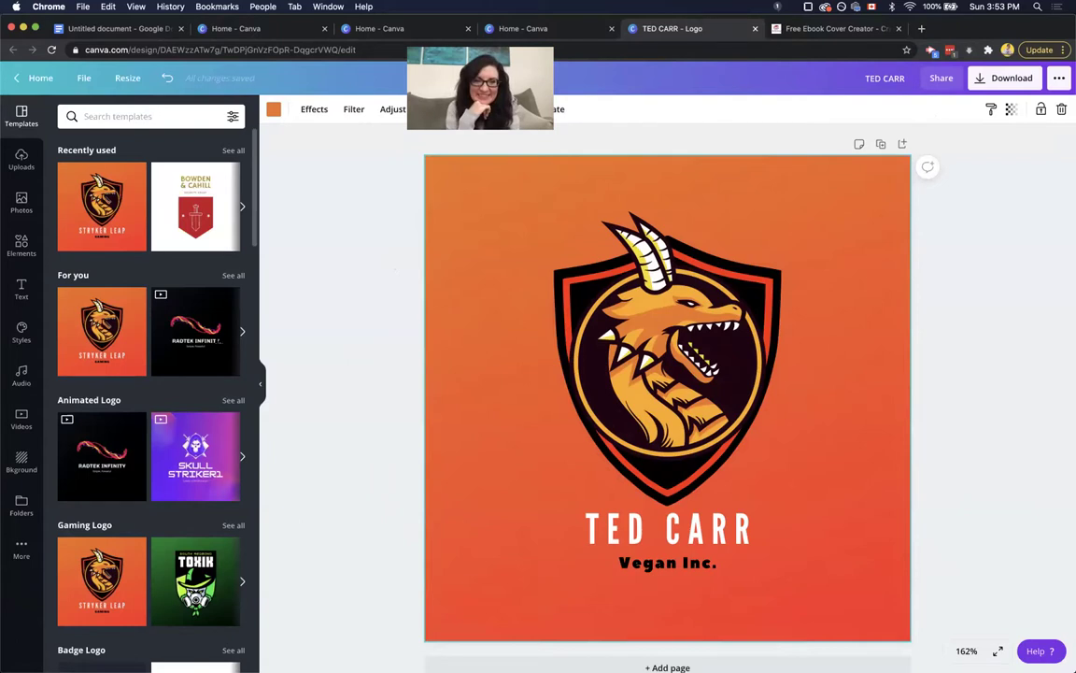
click(177, 306)
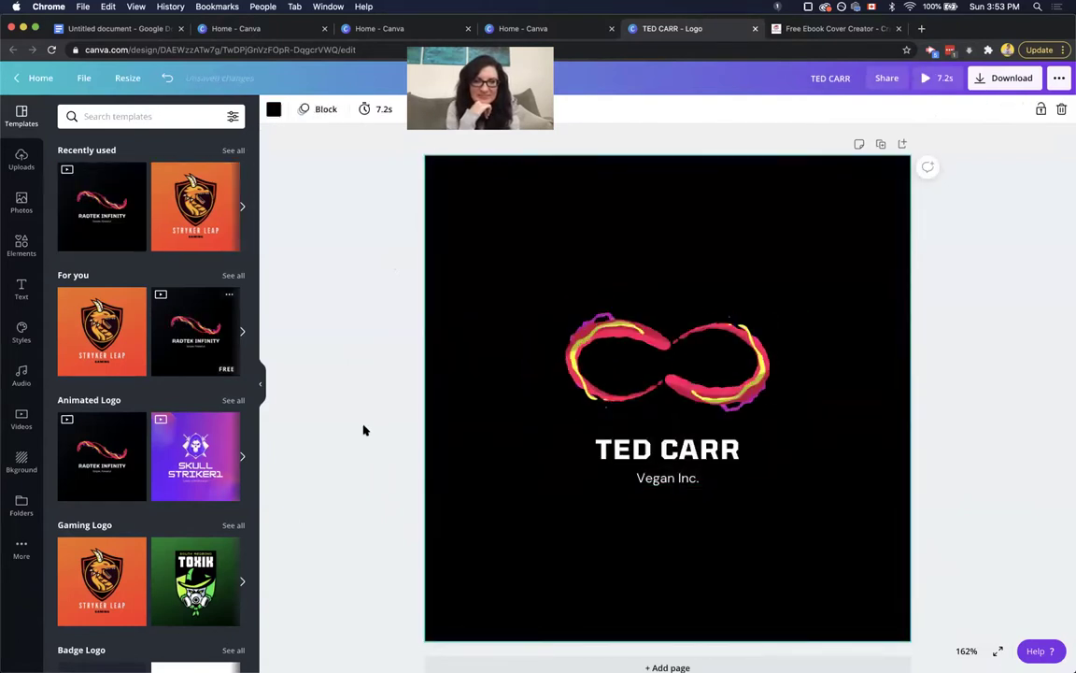
scroll(163, 483, down, 1)
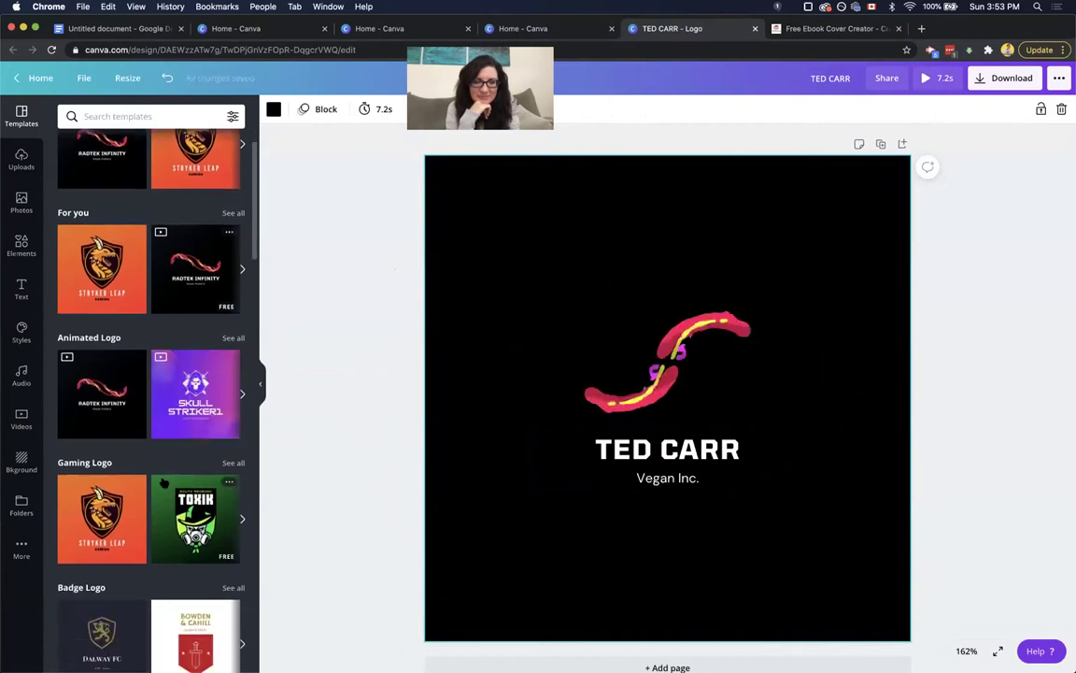
scroll(163, 483, down, 5)
scroll(160, 524, down, 6)
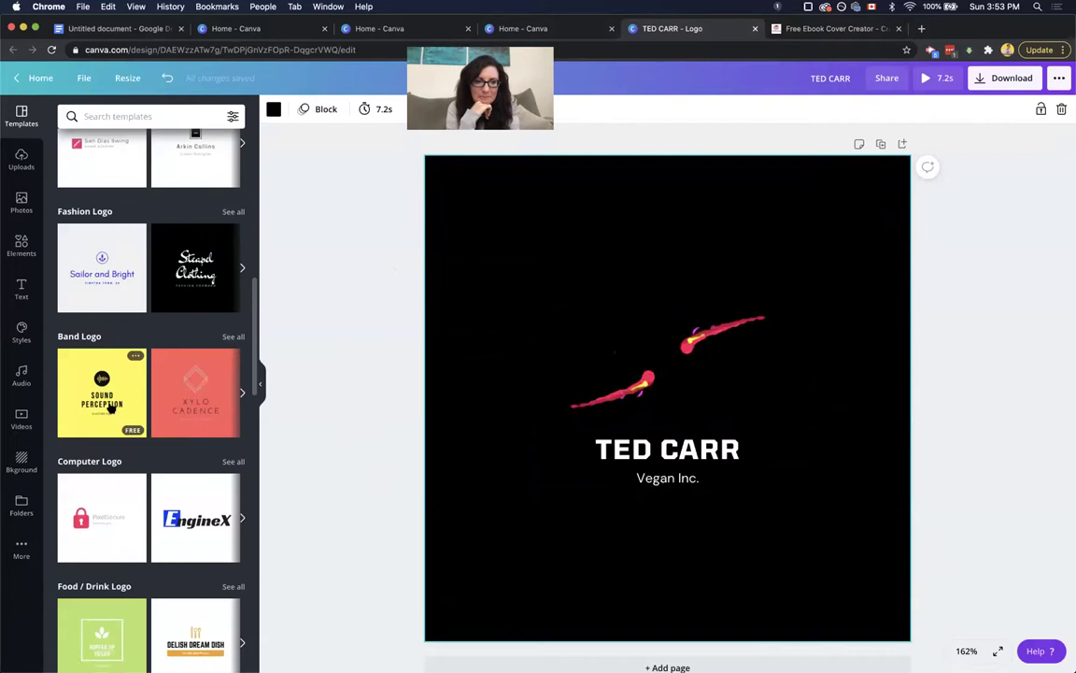
- Try the yellow Sound Perception template, then settle on the pink padlock logo template
click(101, 392)
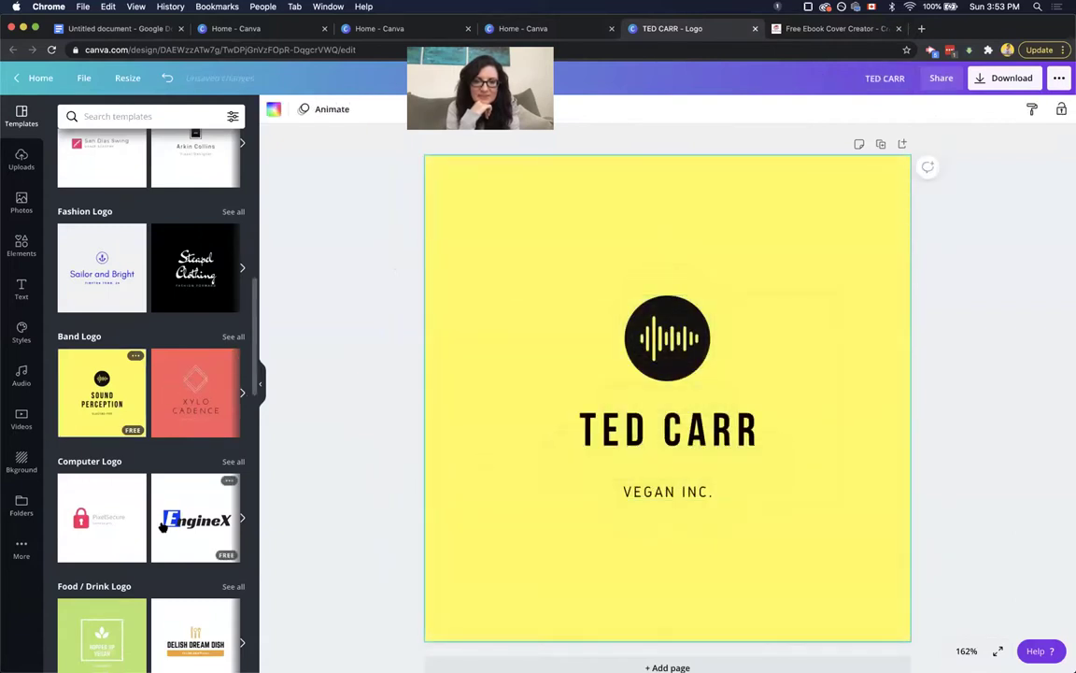
scroll(140, 514, down, 1)
click(113, 500)
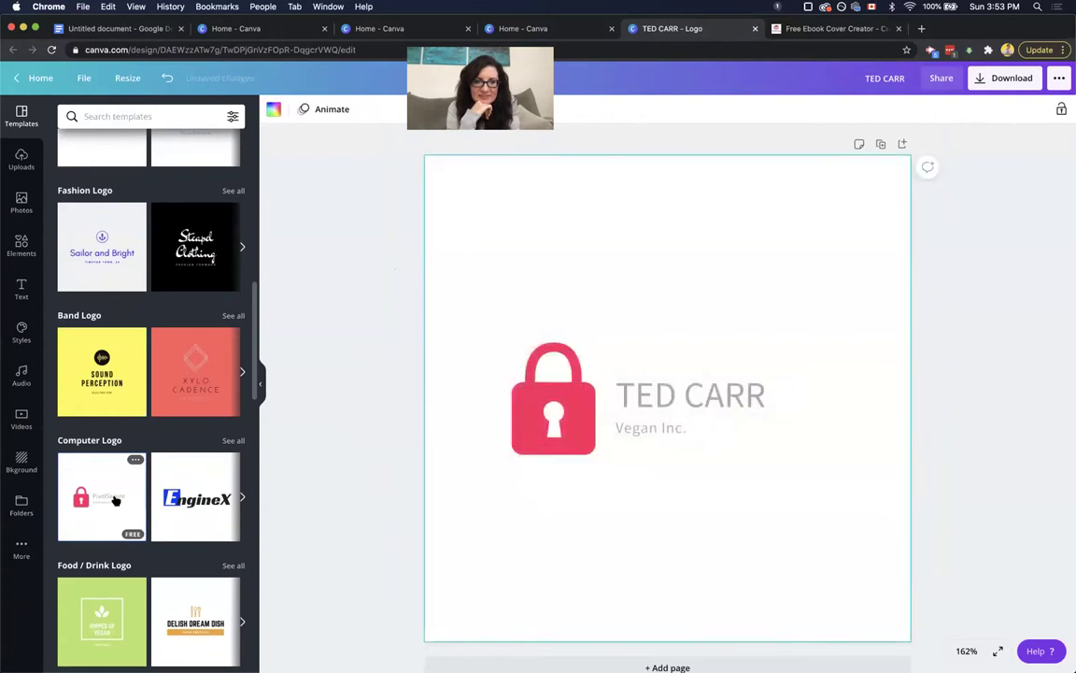
scroll(113, 502, down, 6)
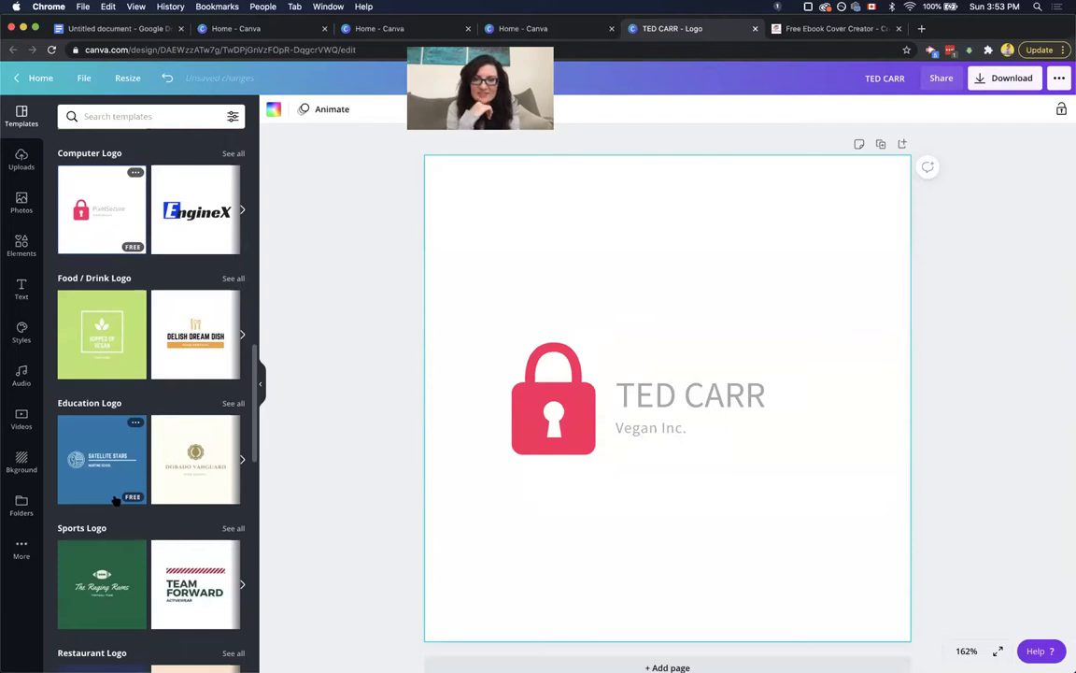
scroll(172, 493, down, 4)
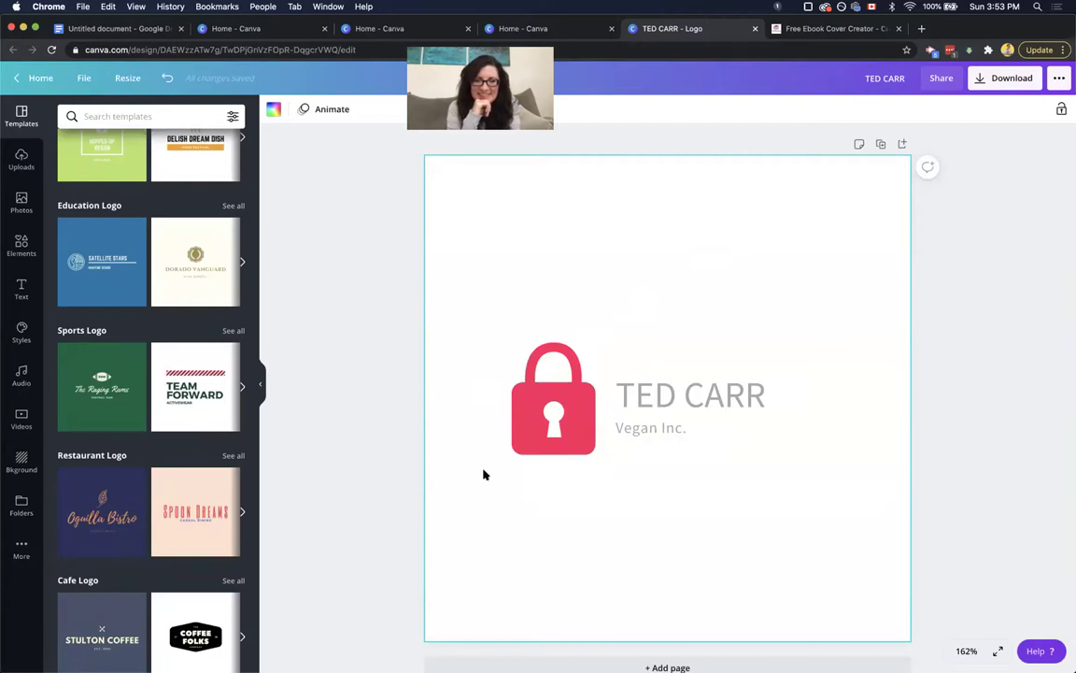
- Apply the black badge template and retype its headline as 'COOKIE COMPANY'
click(208, 618)
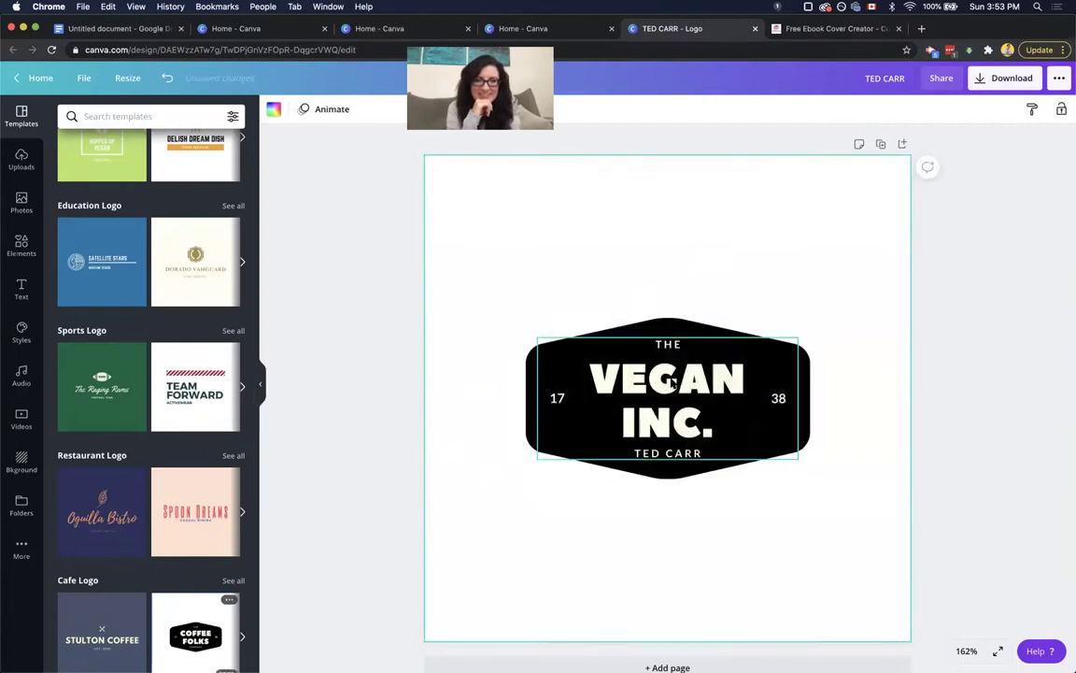
double_click(671, 381)
text(CO)
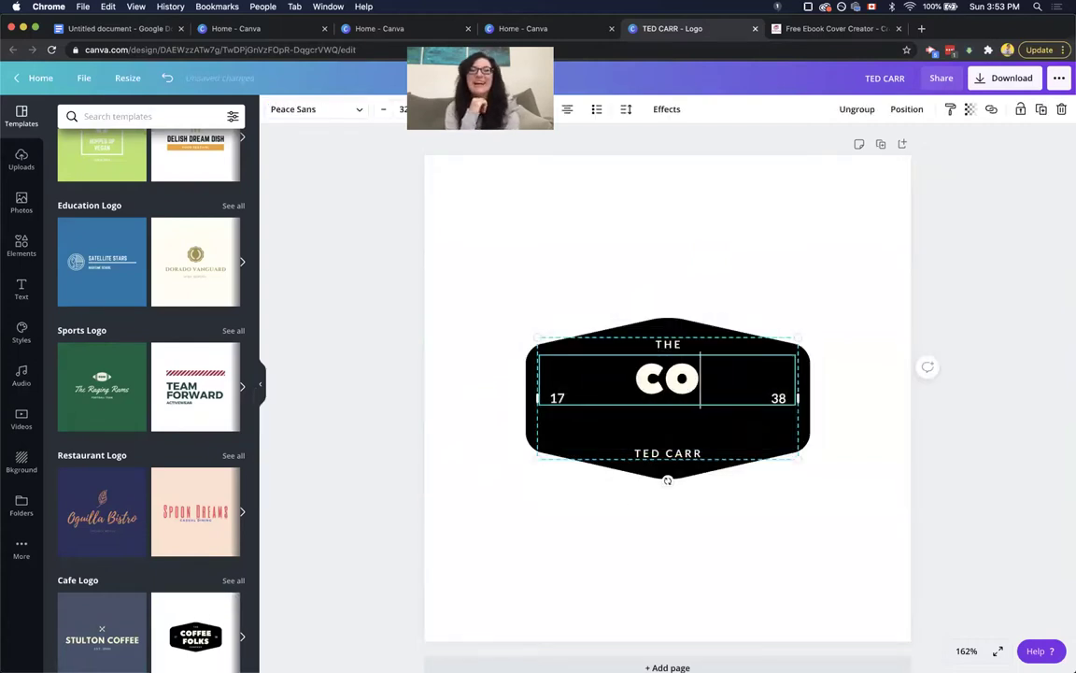
text(OKIE CO.)
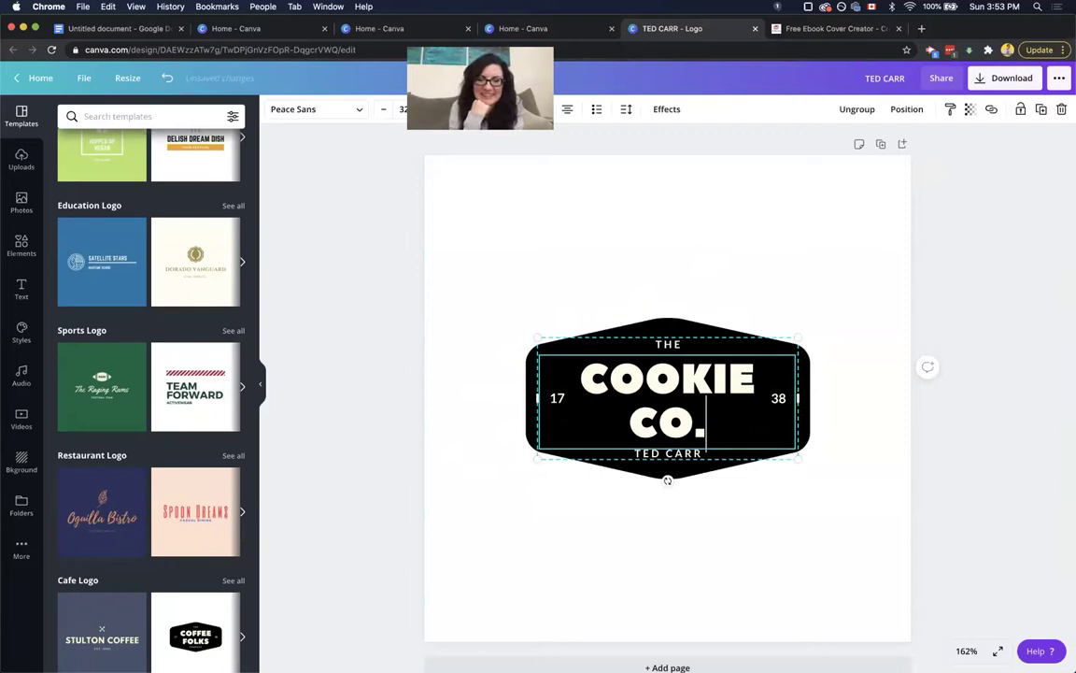
key(BackSpace)
text(MPANY)
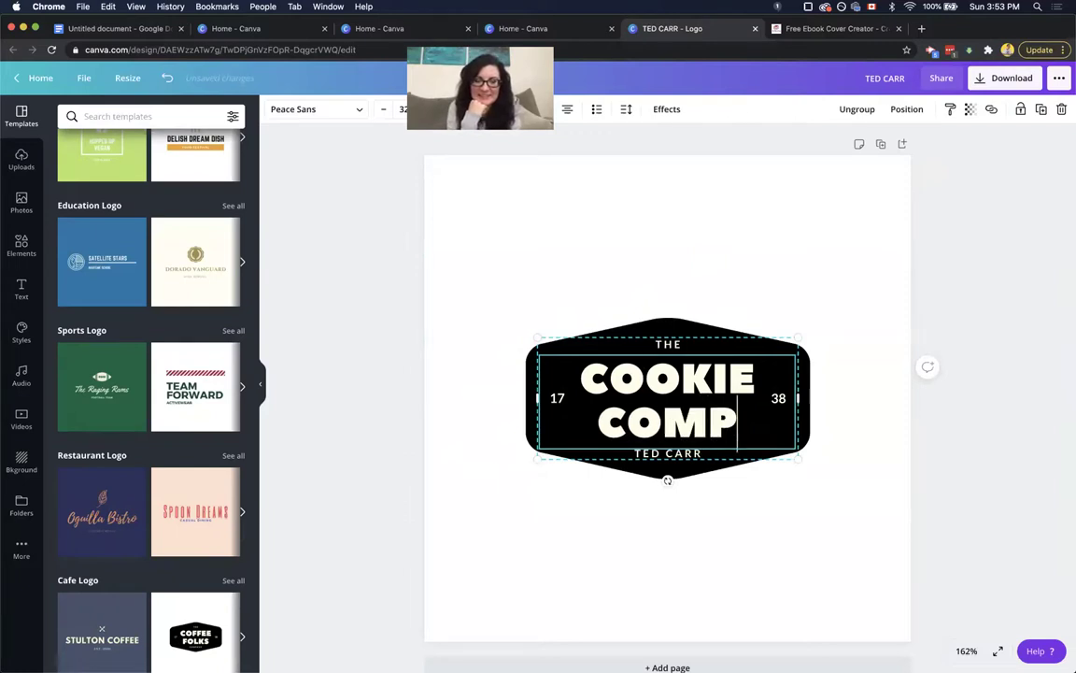
- Change the top line to 'THE VEGAN' and the bottom line to the owners' byline
double_click(661, 345)
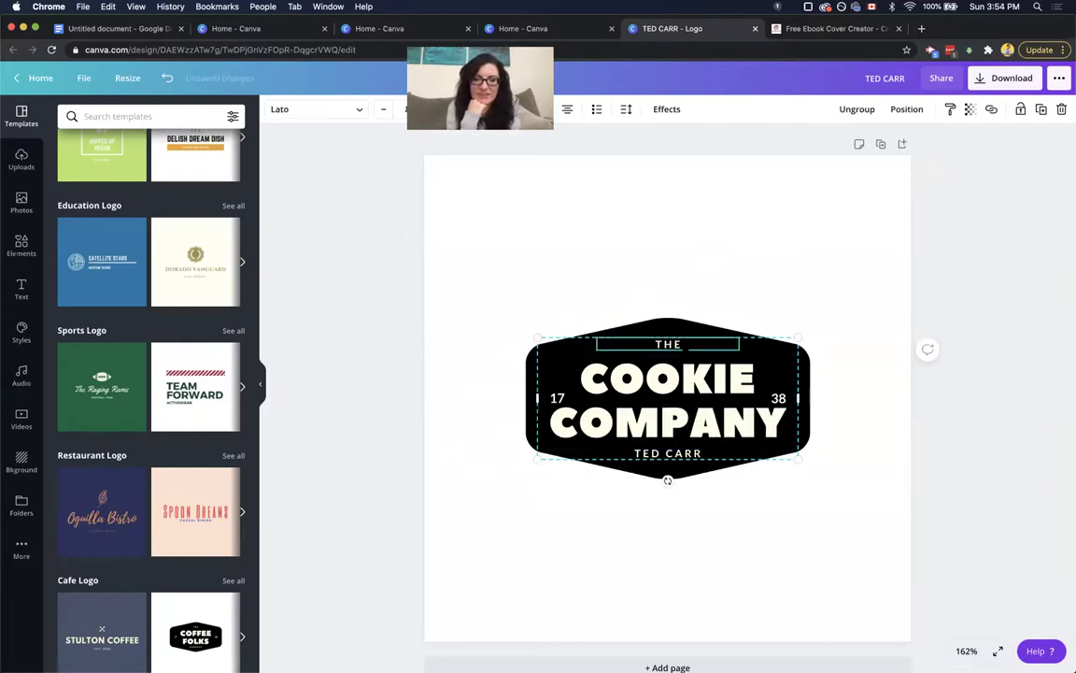
click(679, 343)
text(VEGAN)
click(657, 454)
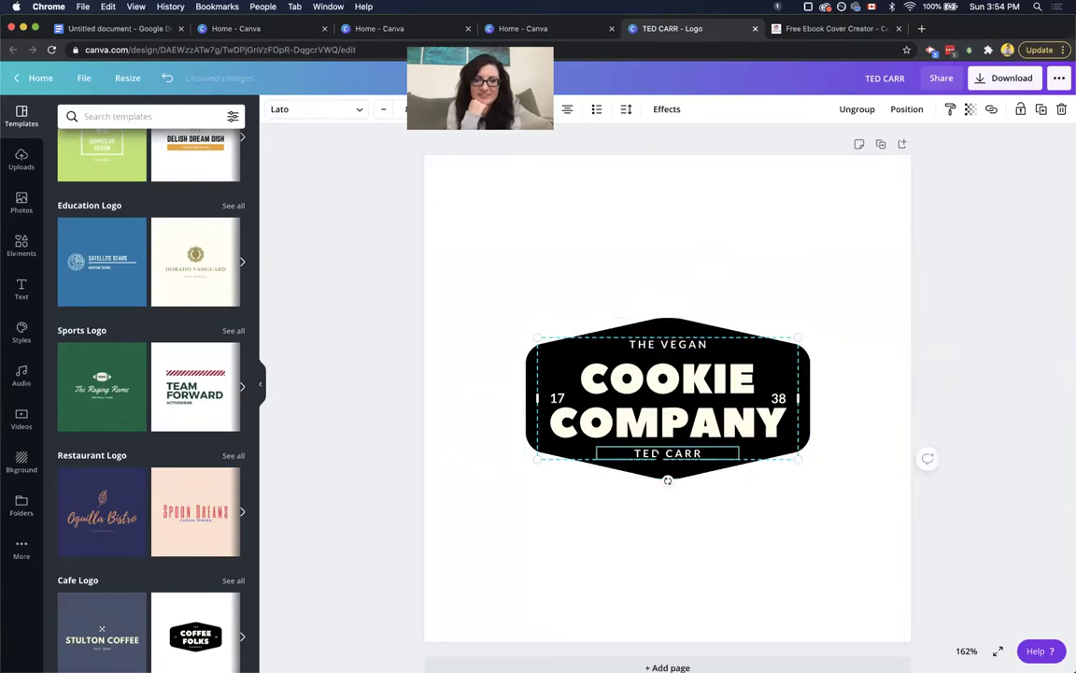
triple_click(662, 454)
text(BY)
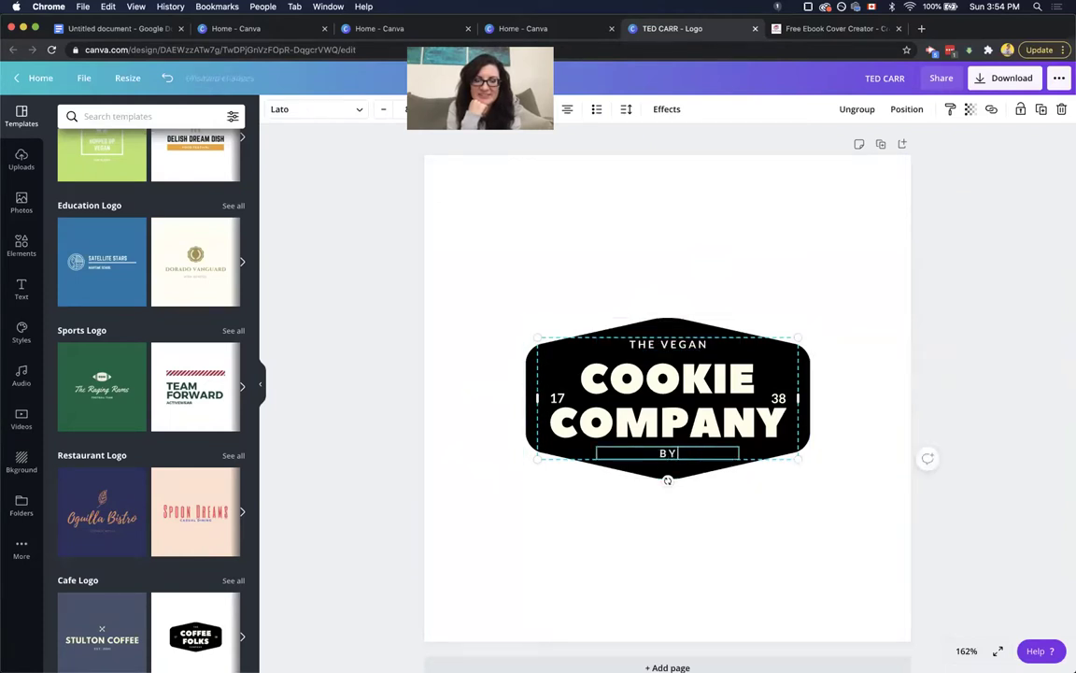
text( TED & LISSA)
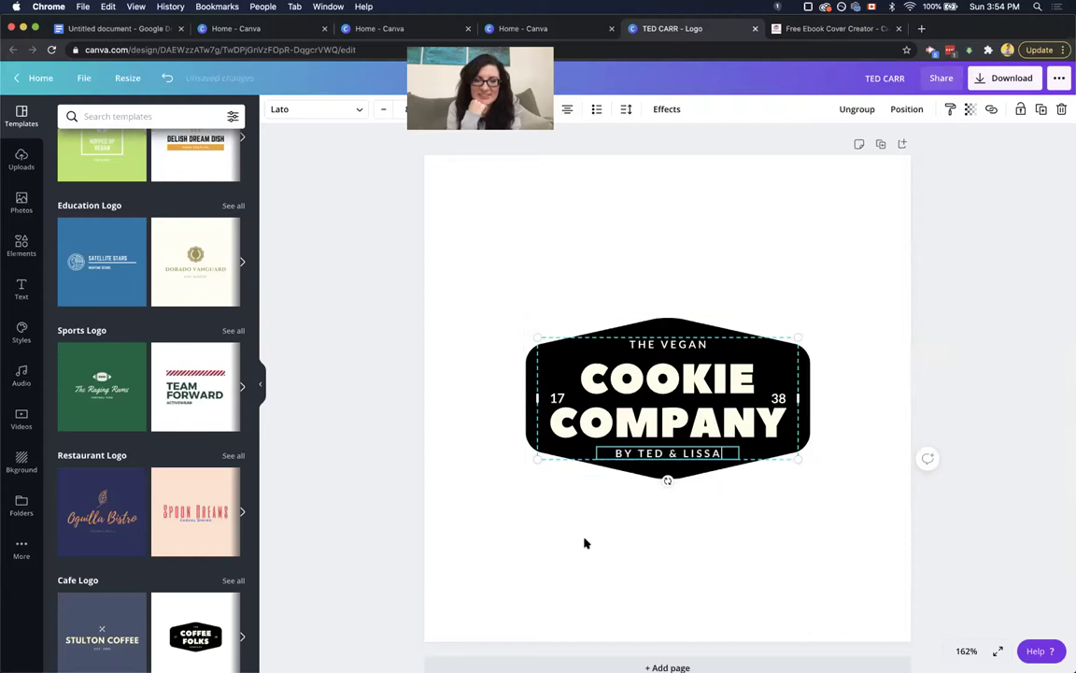
click(584, 543)
- Shorten the headline to 'COOKIE CO.'
click(667, 420)
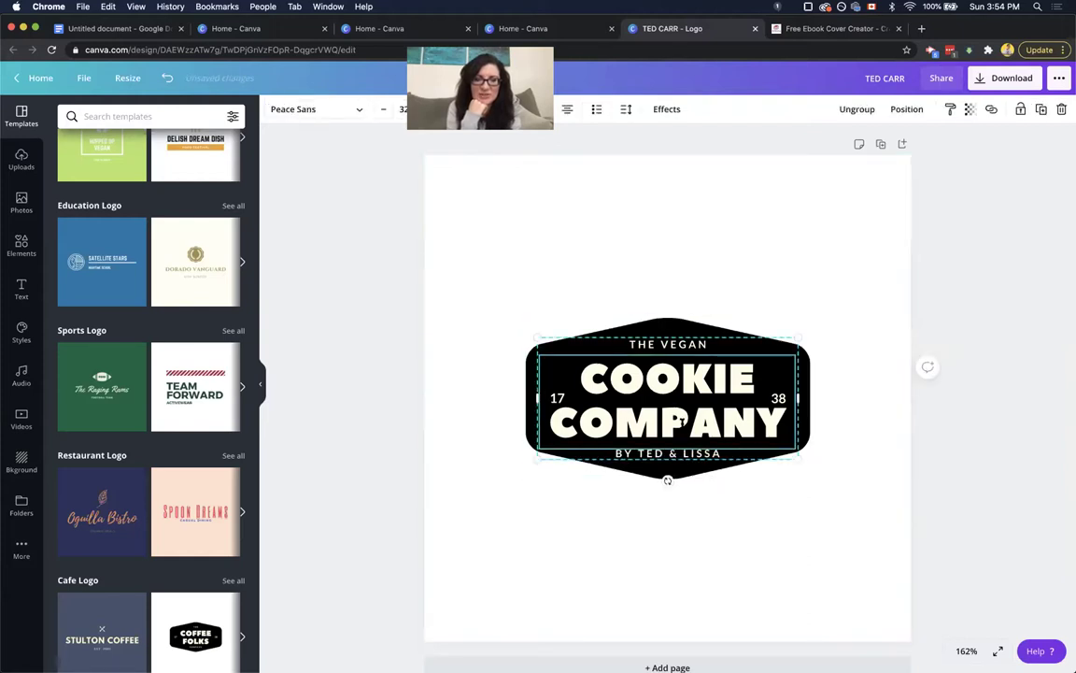
drag(787, 422, 559, 420)
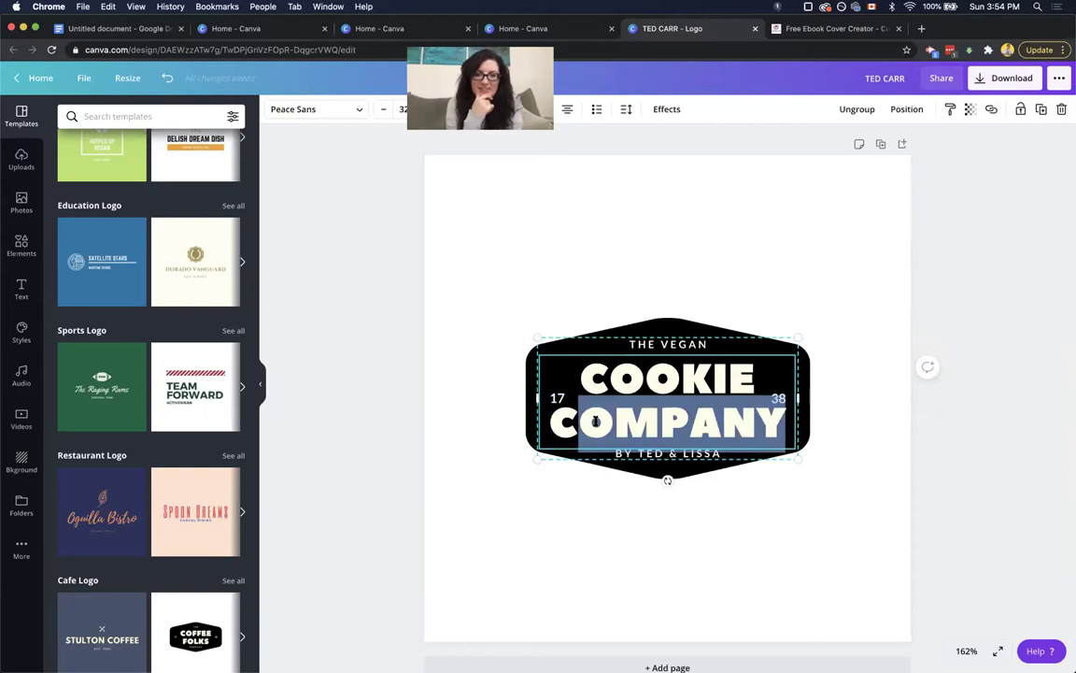
text(CO.)
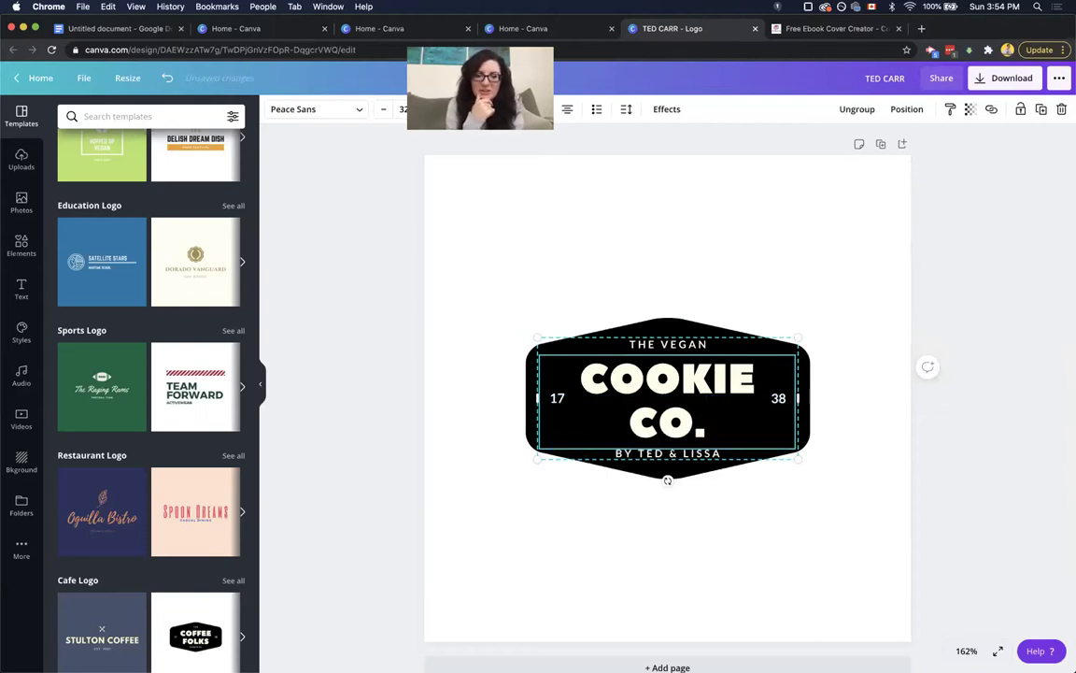
click(535, 499)
click(659, 348)
double_click(641, 453)
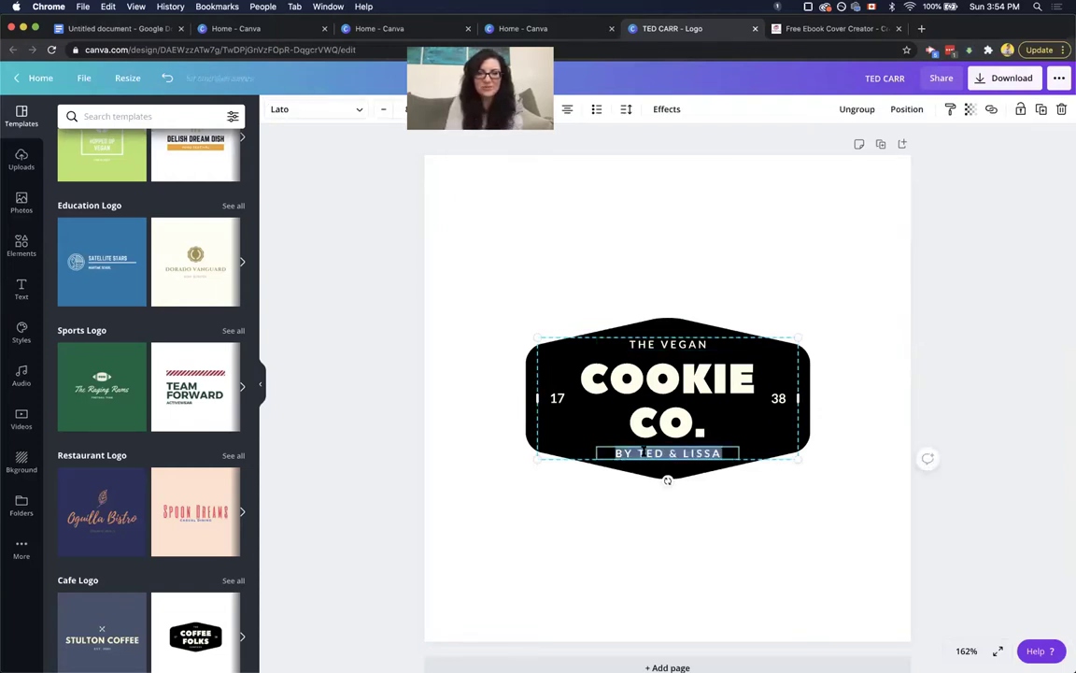
- Replace the side numbers 17 and 38 with 20 and 21
click(553, 398)
text(20)
click(780, 399)
text(21)
click(786, 533)
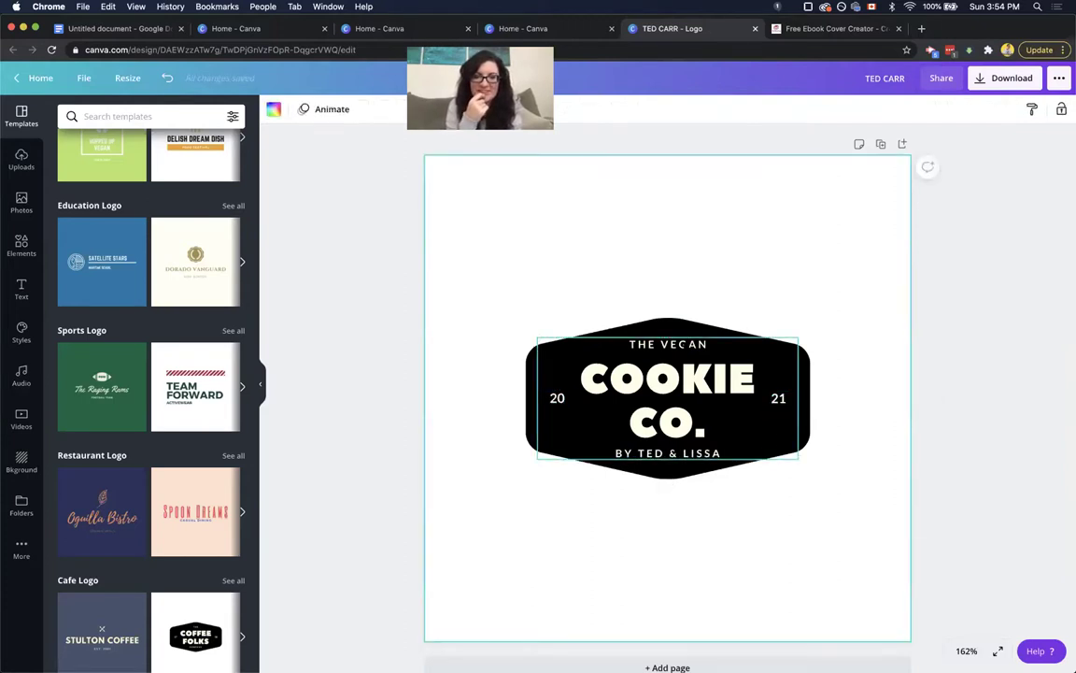
click(665, 344)
click(426, 365)
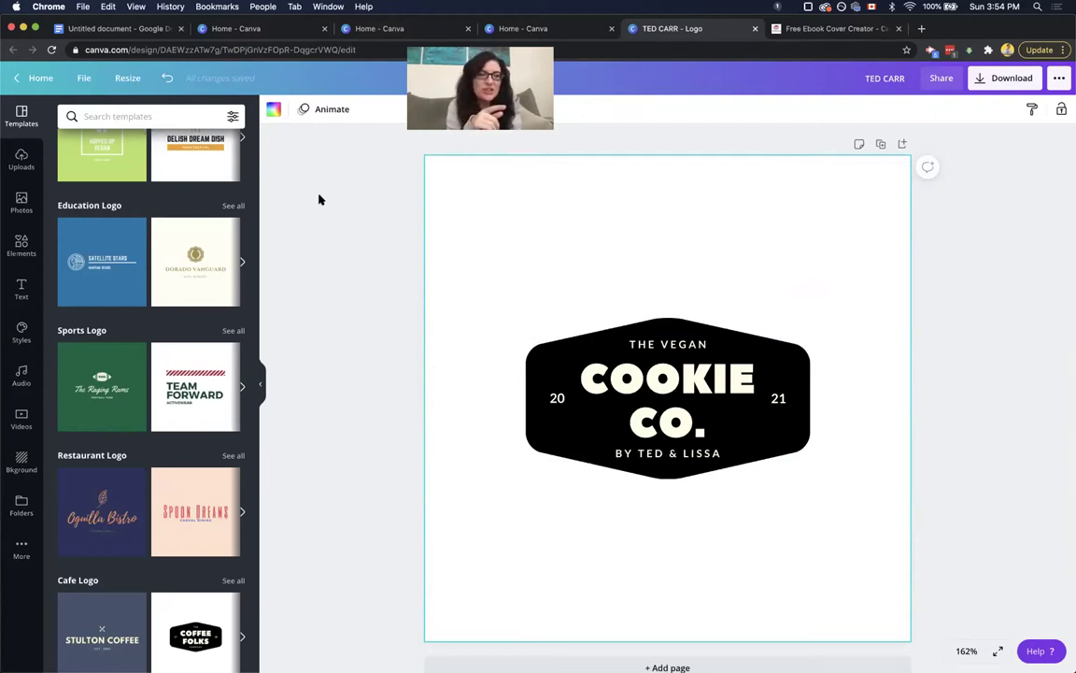
click(21, 245)
click(93, 117)
text(cookie)
key(Return)
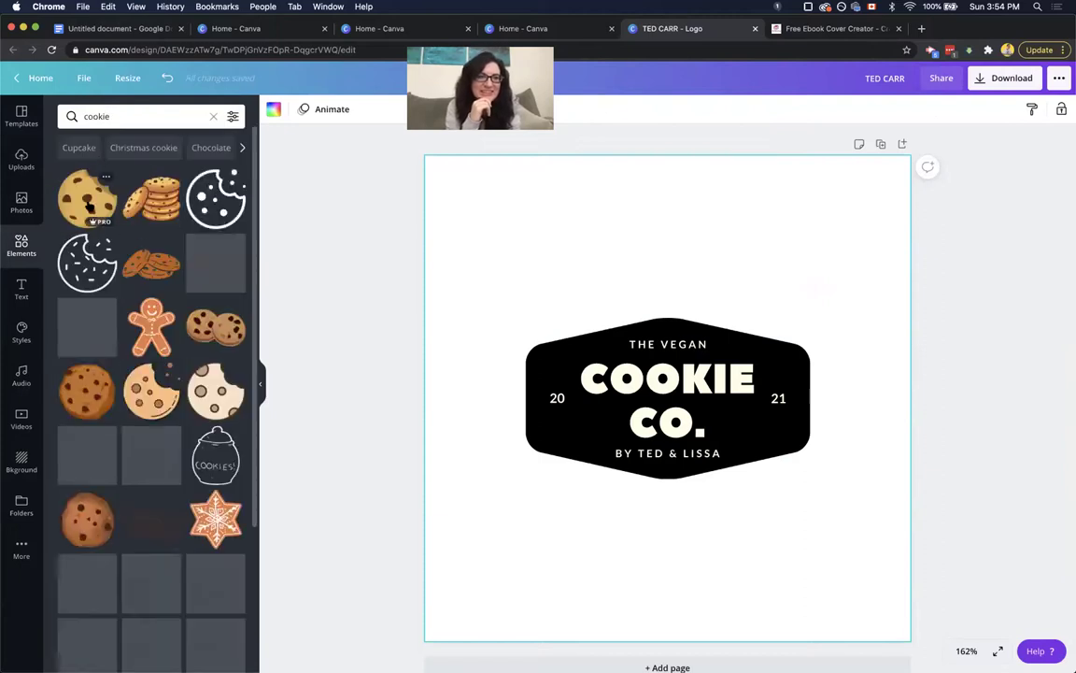
click(89, 204)
drag(765, 297, 668, 398)
drag(620, 446, 577, 416)
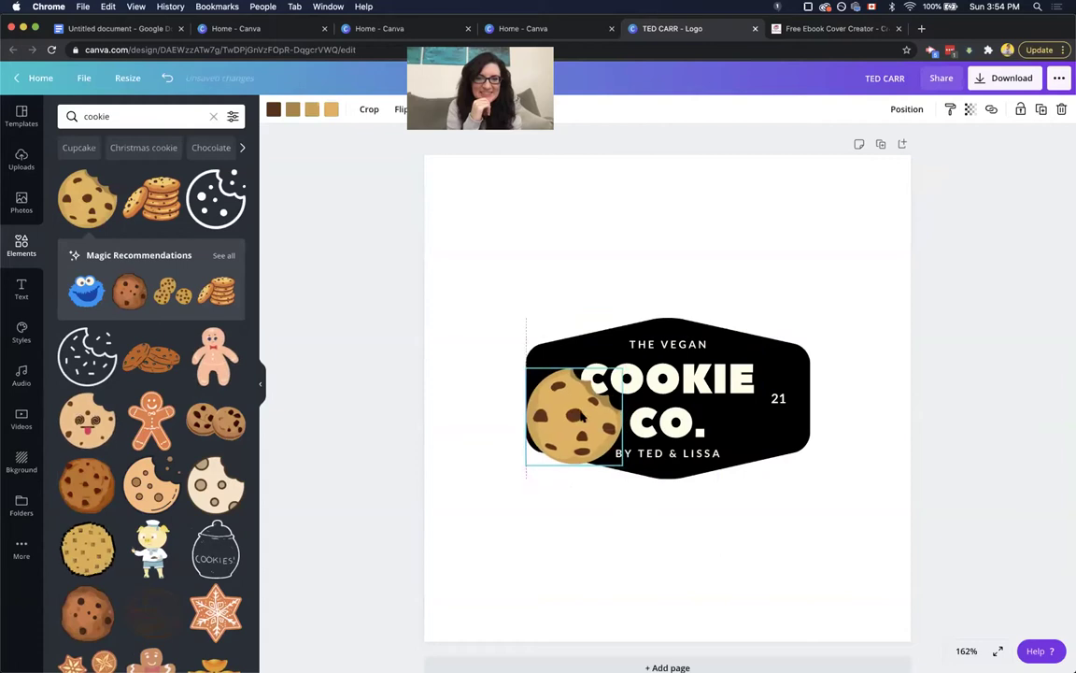
drag(622, 367, 591, 427)
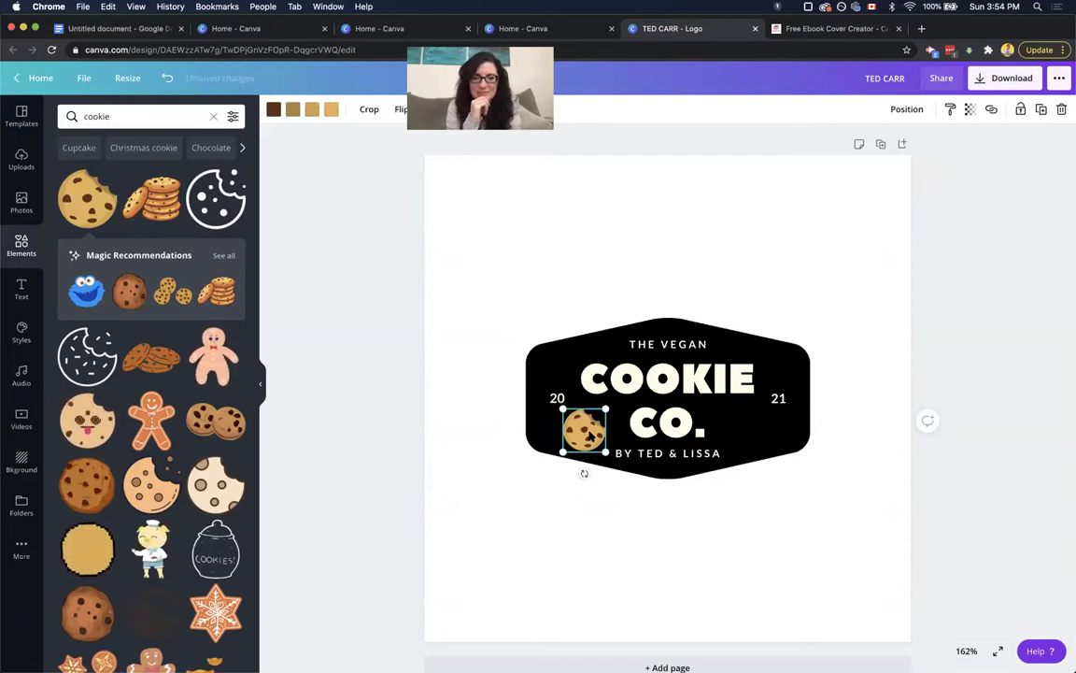
drag(584, 428, 742, 427)
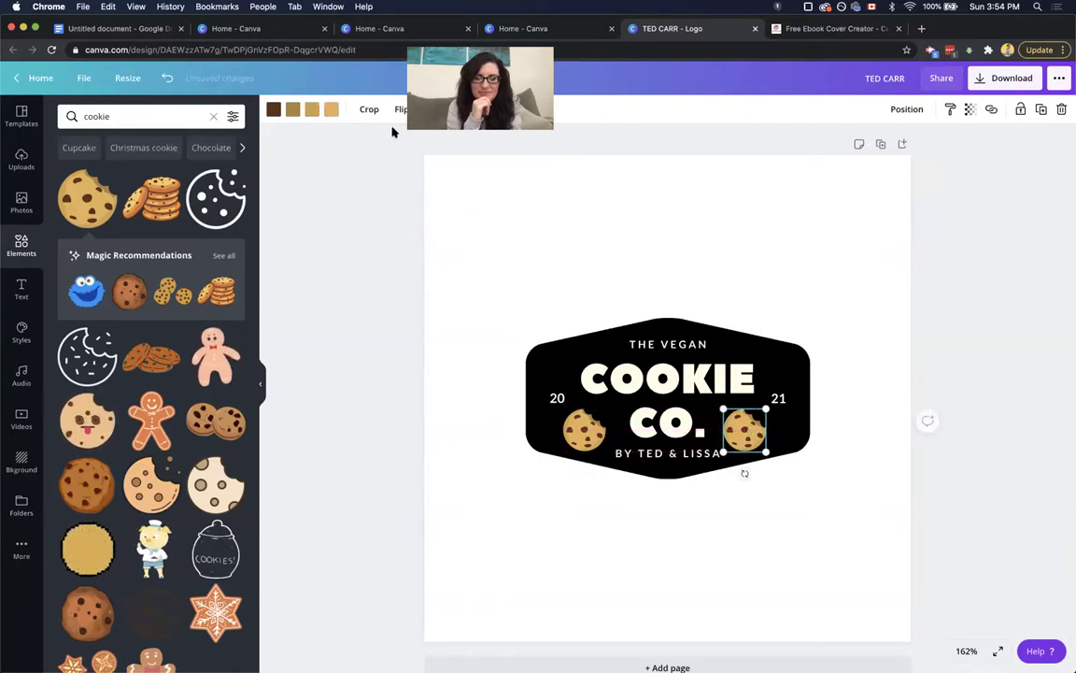
click(399, 110)
click(399, 142)
click(444, 268)
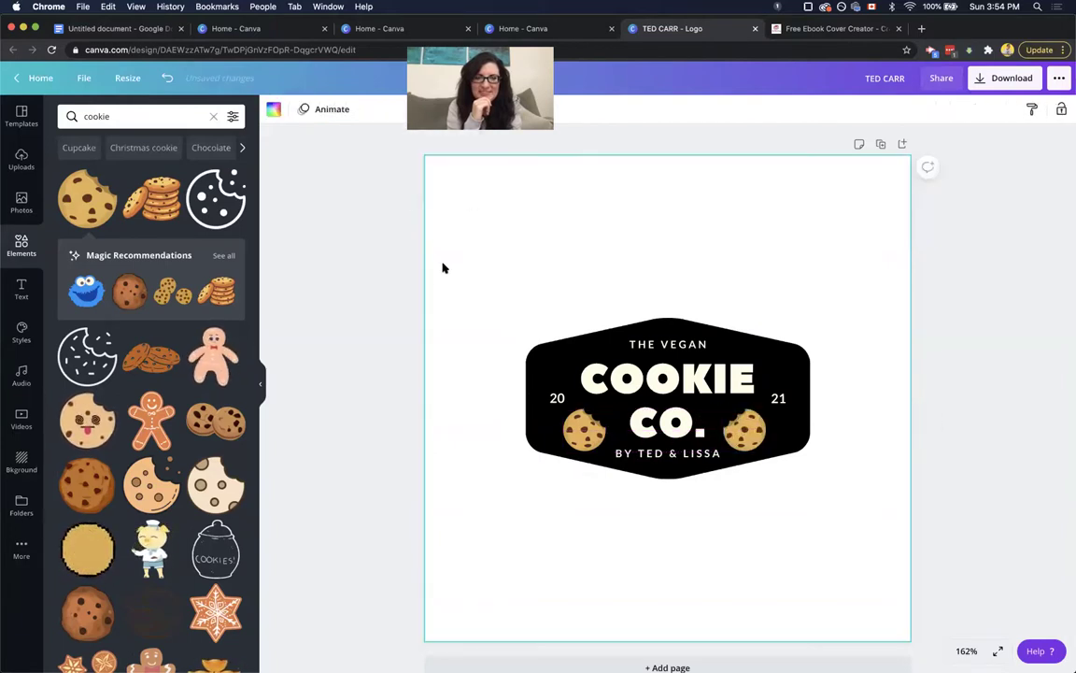
click(748, 430)
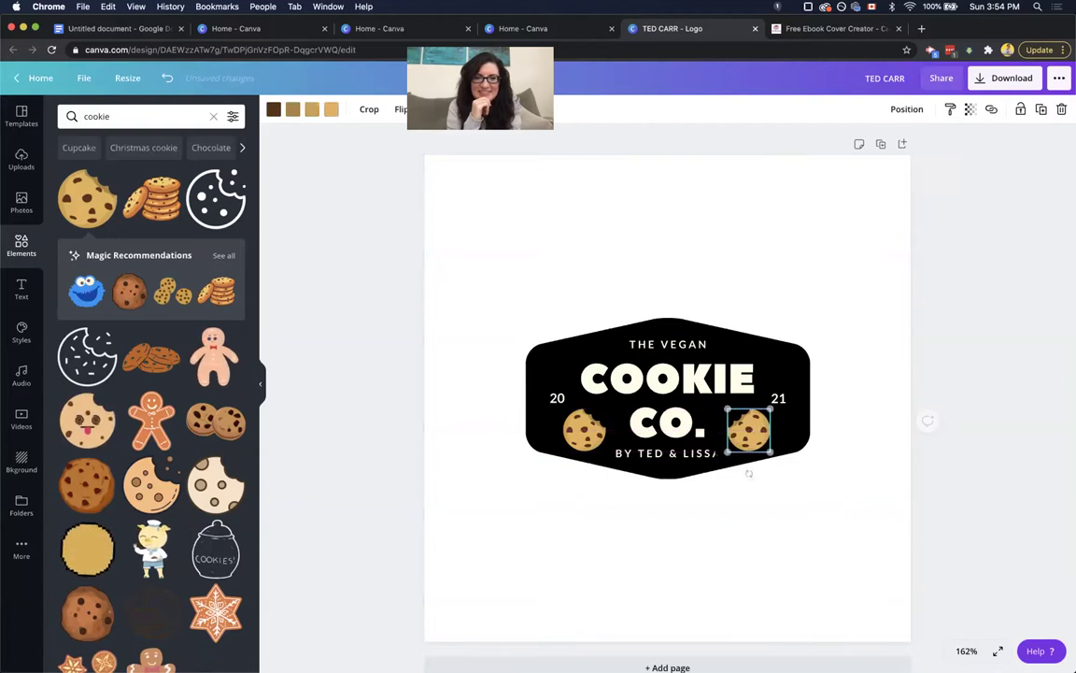
click(577, 569)
click(584, 430)
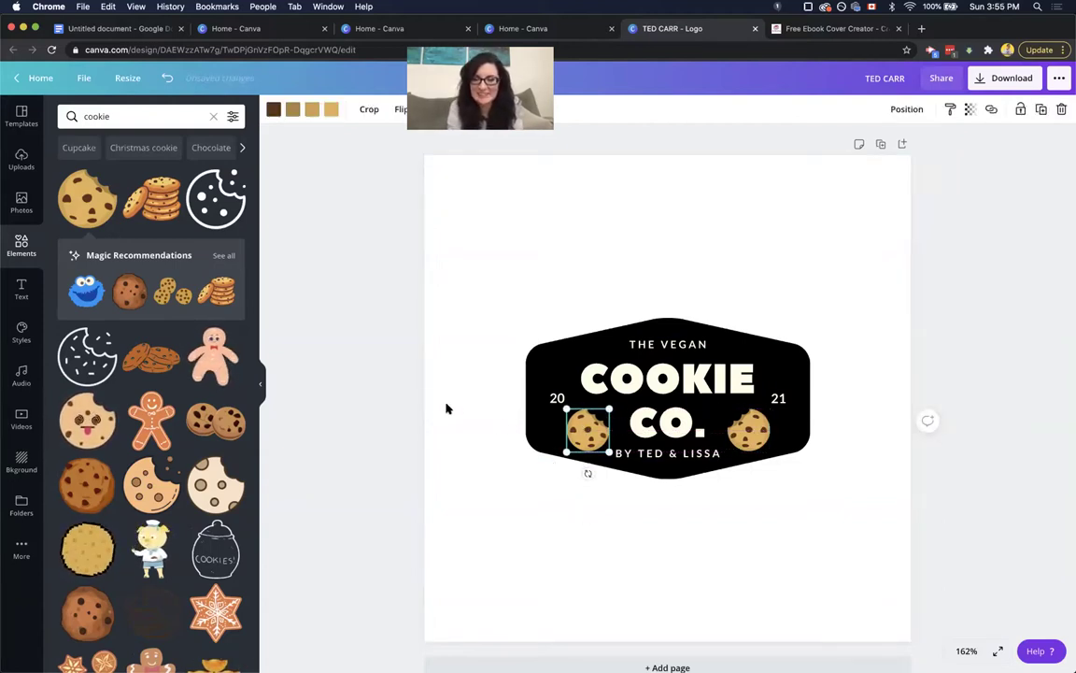
click(501, 249)
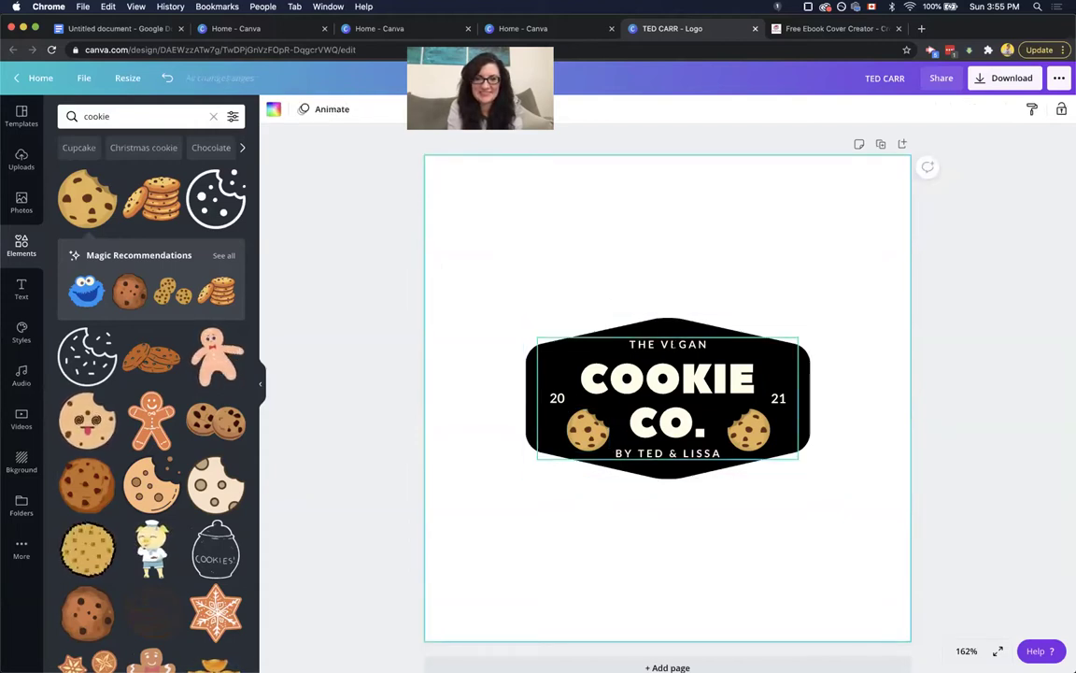
- Enlarge the THE VEGAN heading to size 13 and nudge the text group up slightly
click(675, 345)
double_click(675, 344)
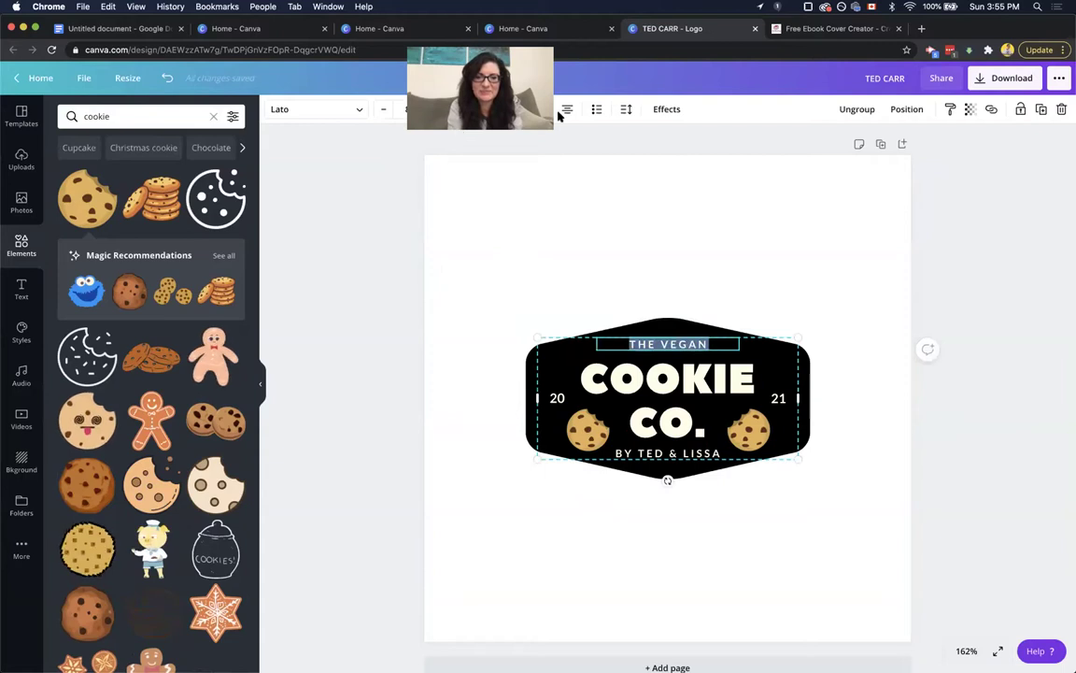
click(434, 110)
click(433, 110)
click(433, 110)
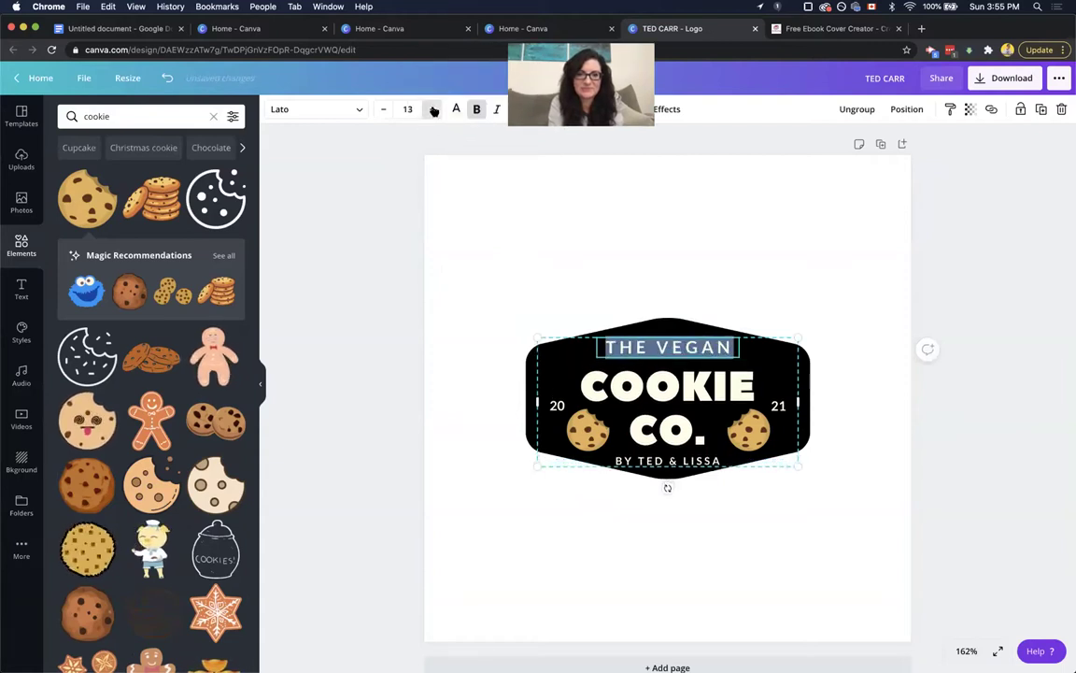
click(471, 247)
drag(652, 389, 651, 385)
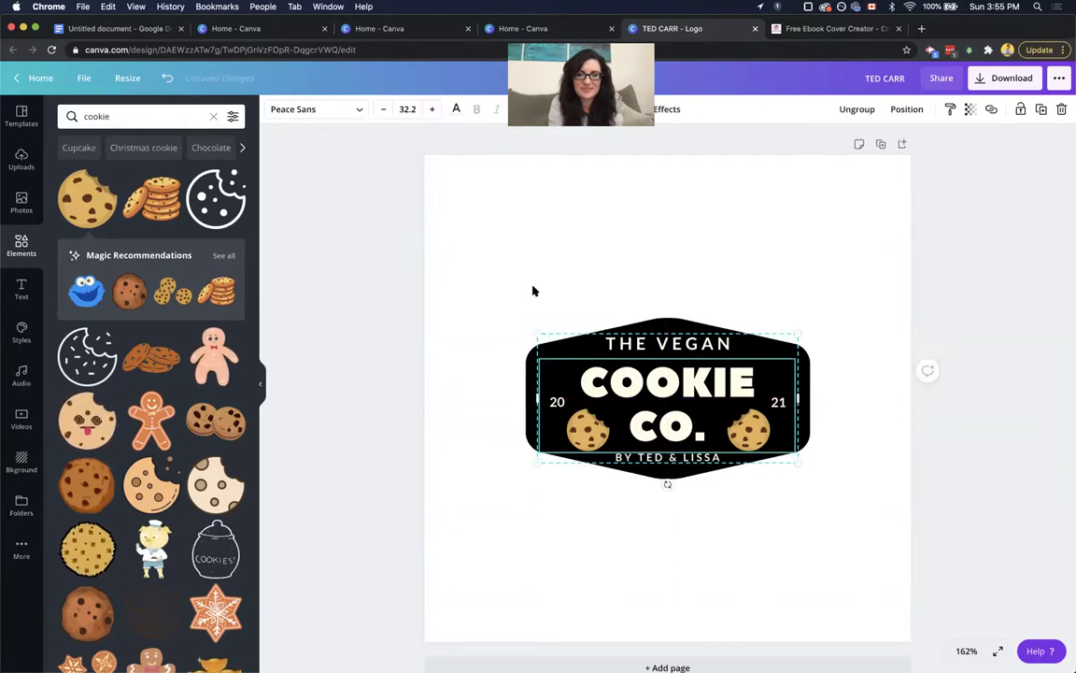
click(533, 290)
- Rotate the left cookie so its bite faces upper right and align the right cookie with it
click(586, 430)
mouse_move(588, 474)
mouse_down()
mouse_move(575, 469)
mouse_move(593, 471)
mouse_up()
click(747, 432)
drag(747, 434, 744, 430)
click(799, 520)
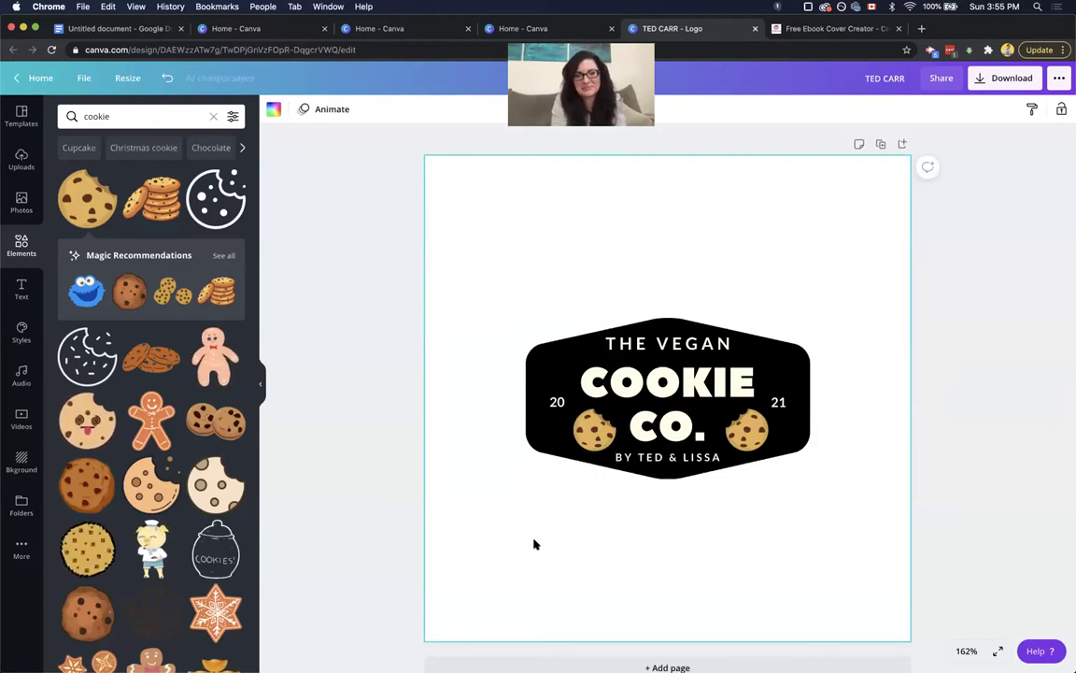
- Zoom in and remove the period after CO
key(super+equal)
key(super+a)
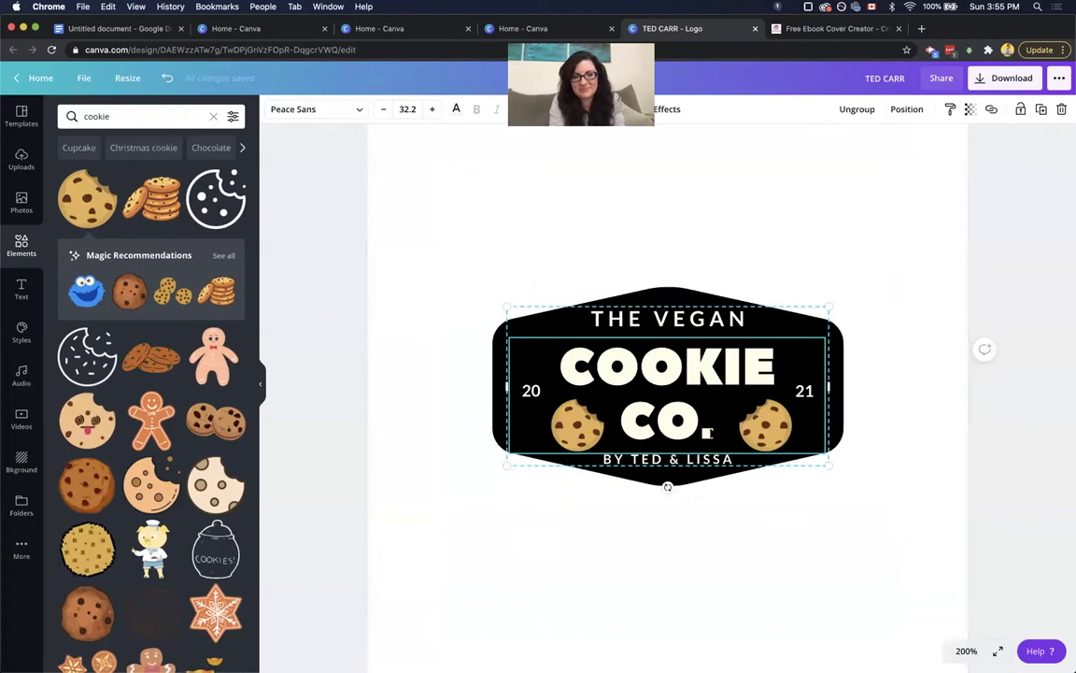
key(BackSpace)
text(.)
key(BackSpace)
text(.)
key(BackSpace)
text(.)
key(BackSpace)
text(.)
key(BackSpace)
click(653, 549)
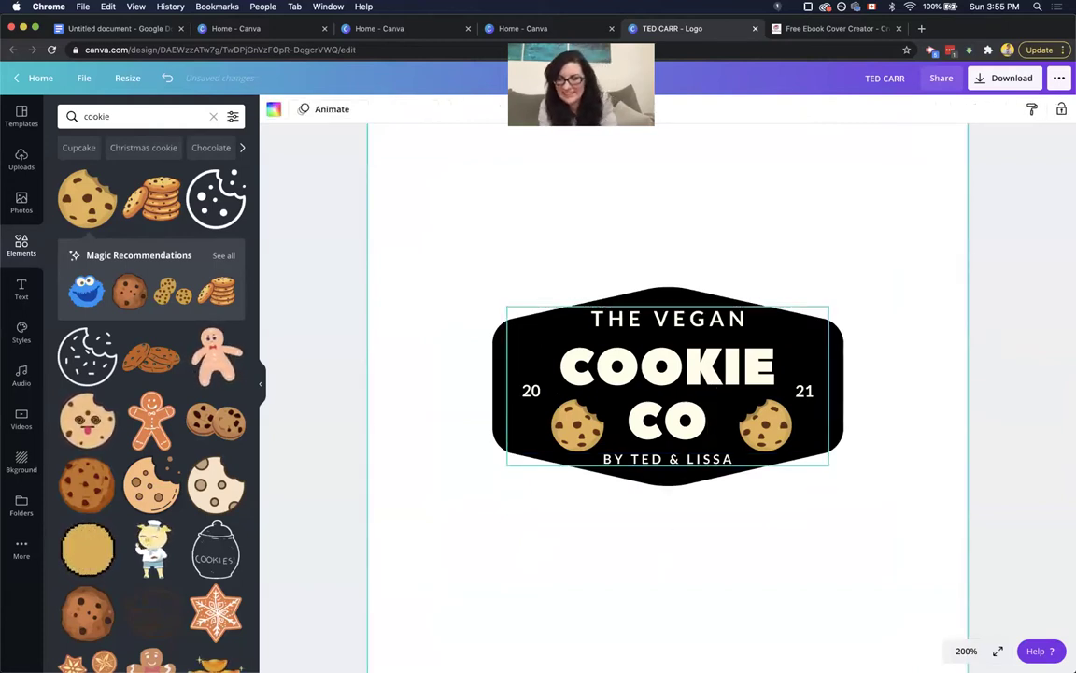
- Re-add the period after CO, experiment with shrinking it, then delete it
double_click(592, 319)
drag(588, 318, 747, 319)
click(667, 459)
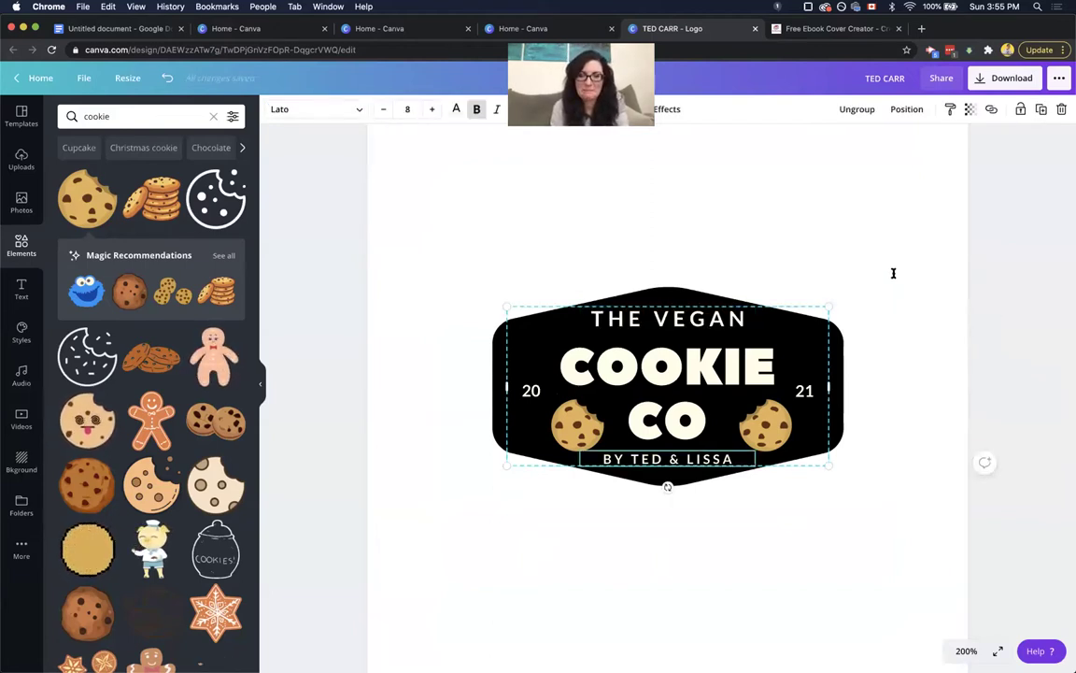
click(702, 416)
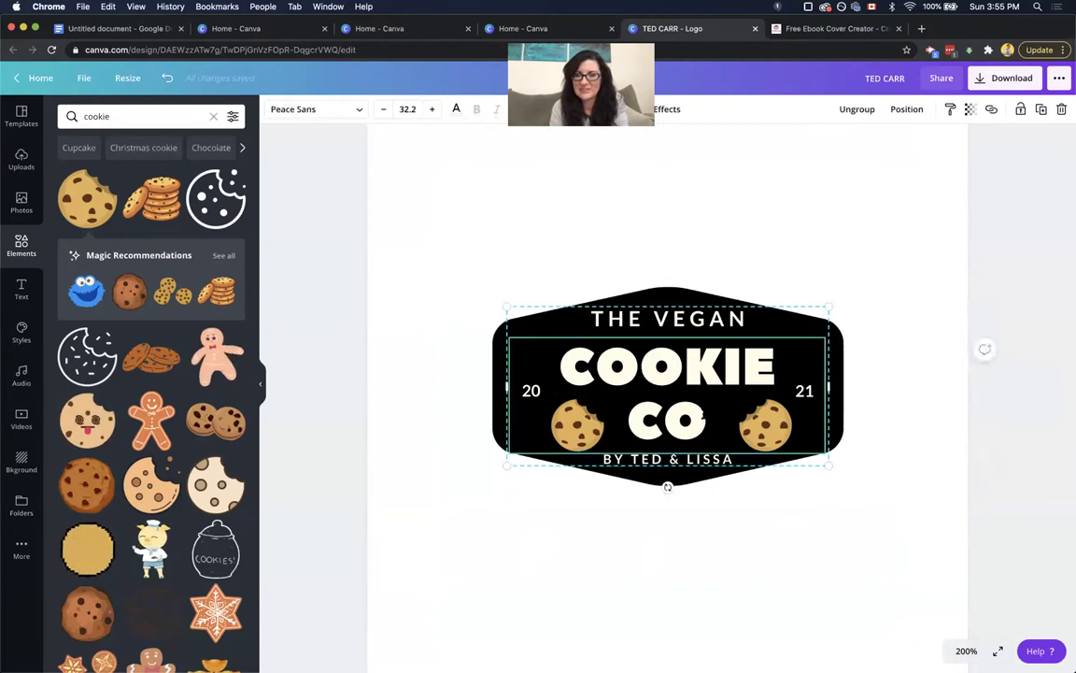
text(.)
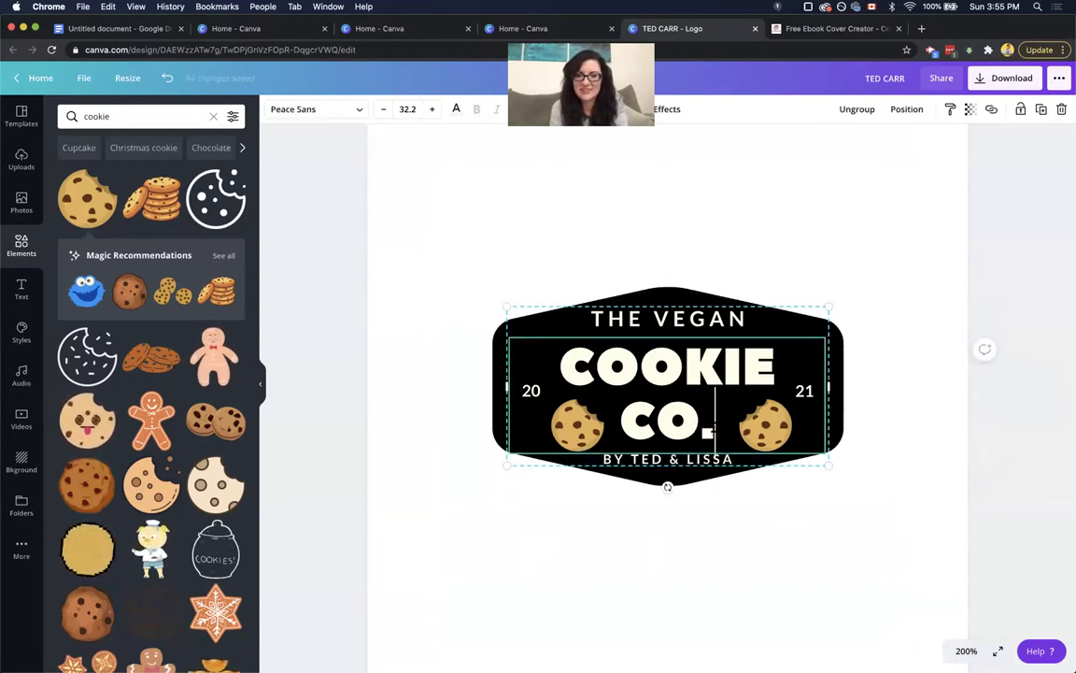
key(shift+Left)
click(383, 109)
click(383, 109)
click(383, 109)
click(383, 109)
click(383, 109)
click(383, 110)
key(super+z)
key(Escape)
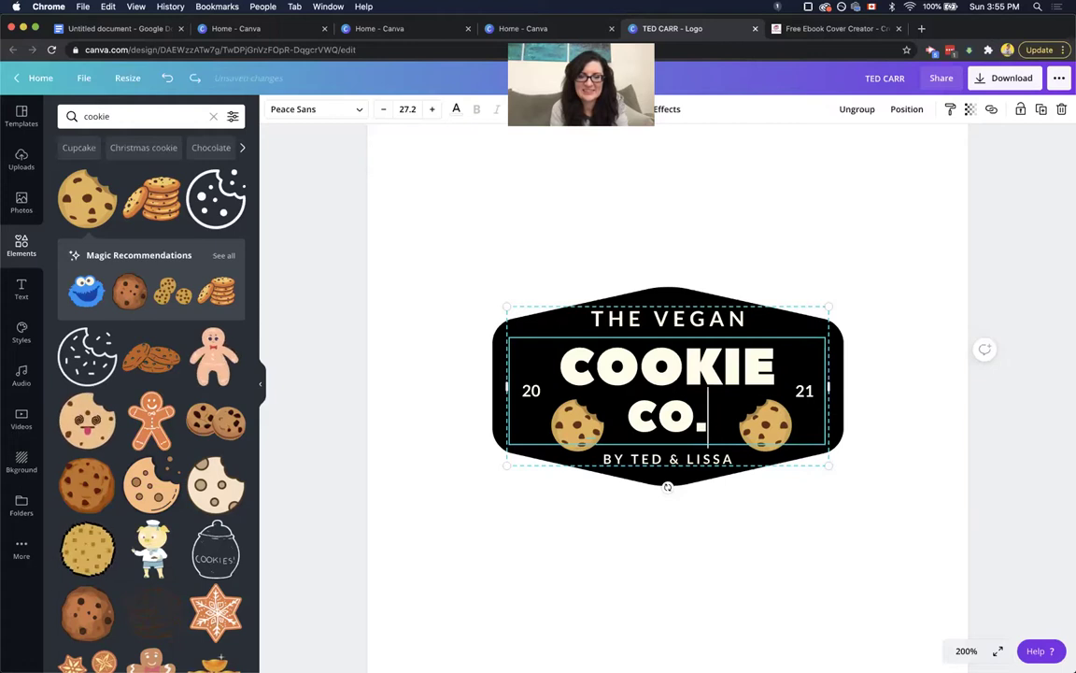
key(BackSpace)
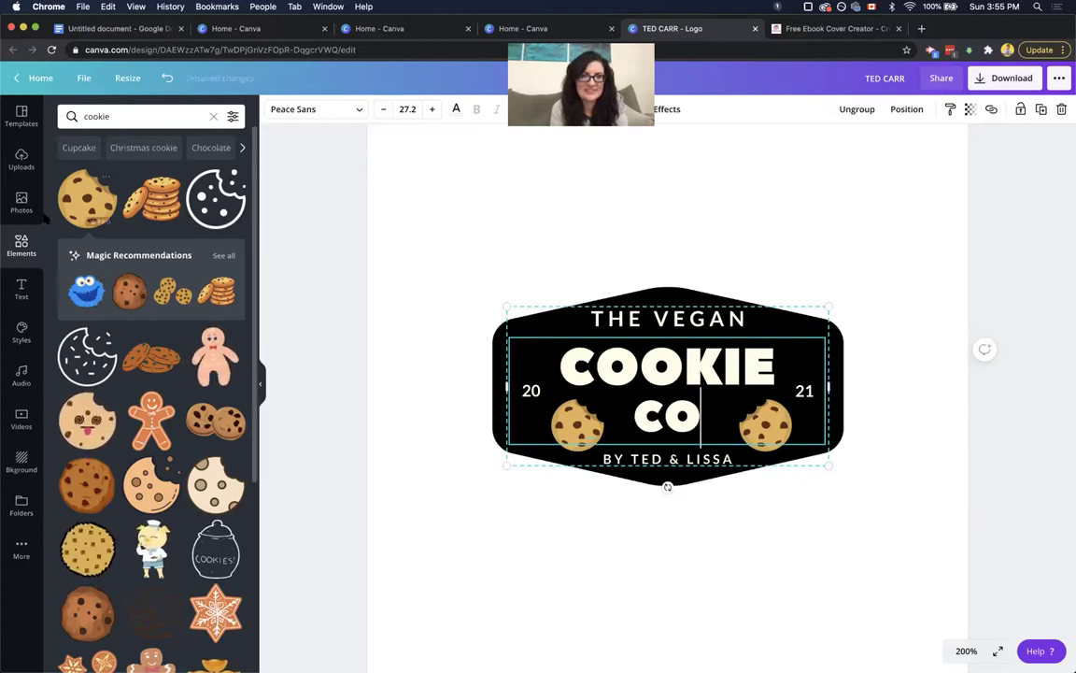
- Search Elements for 'dot'
click(137, 116)
text(dot)
key(Return)
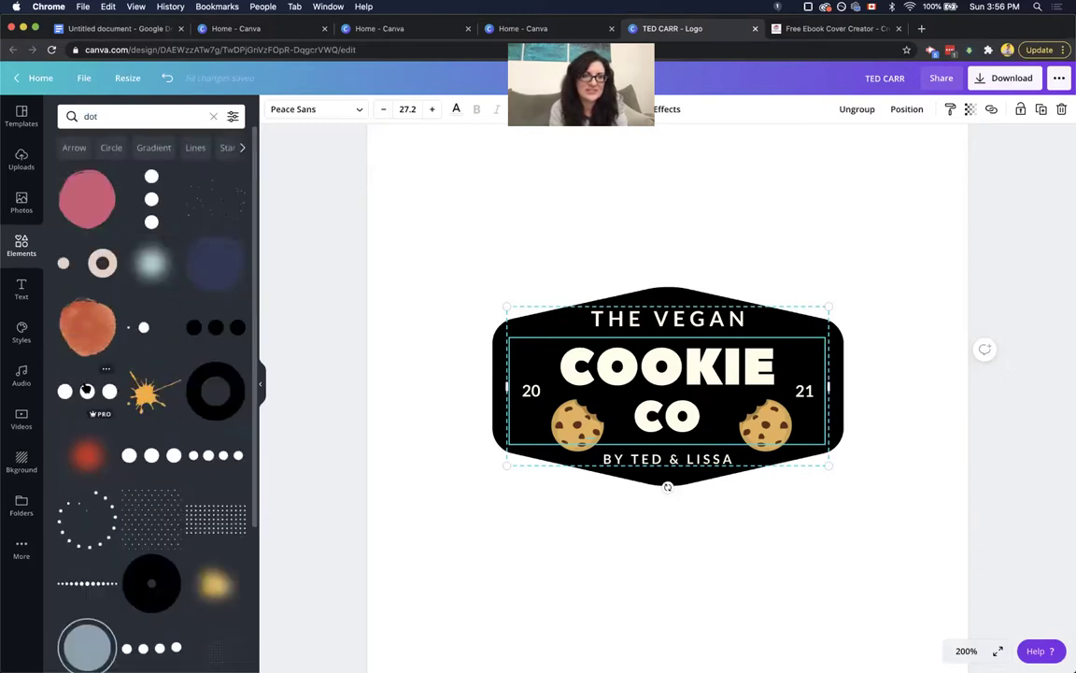
- Add the three-dot element, crop it to one dot about 25×24, and recolour it off-white
click(87, 390)
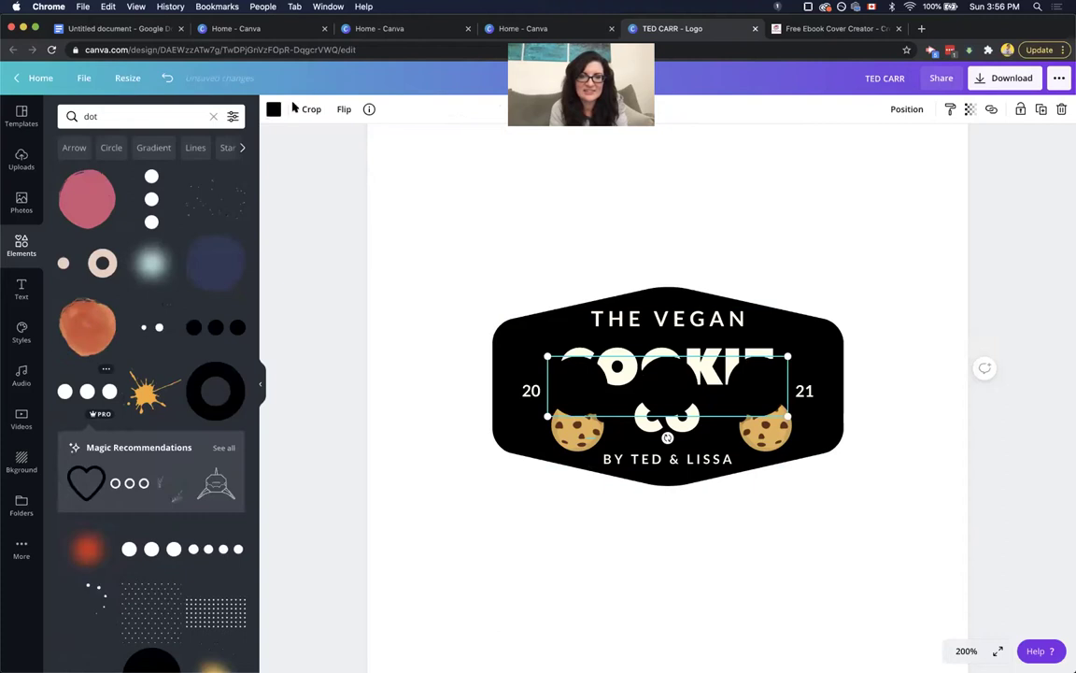
click(275, 109)
click(230, 288)
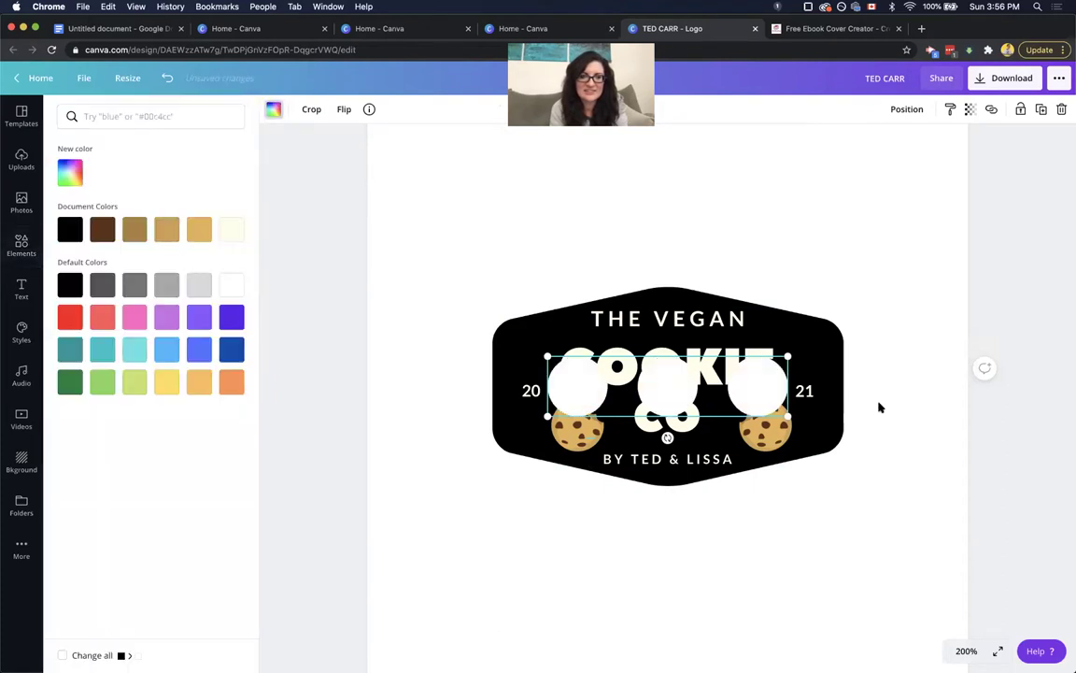
double_click(763, 393)
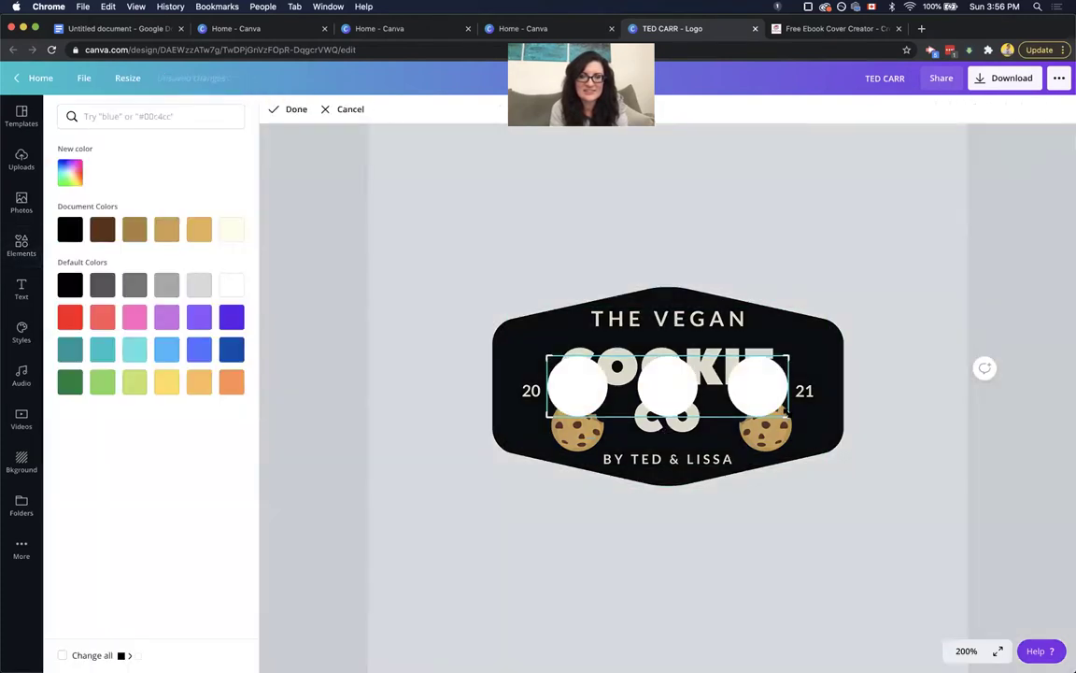
drag(789, 416, 612, 420)
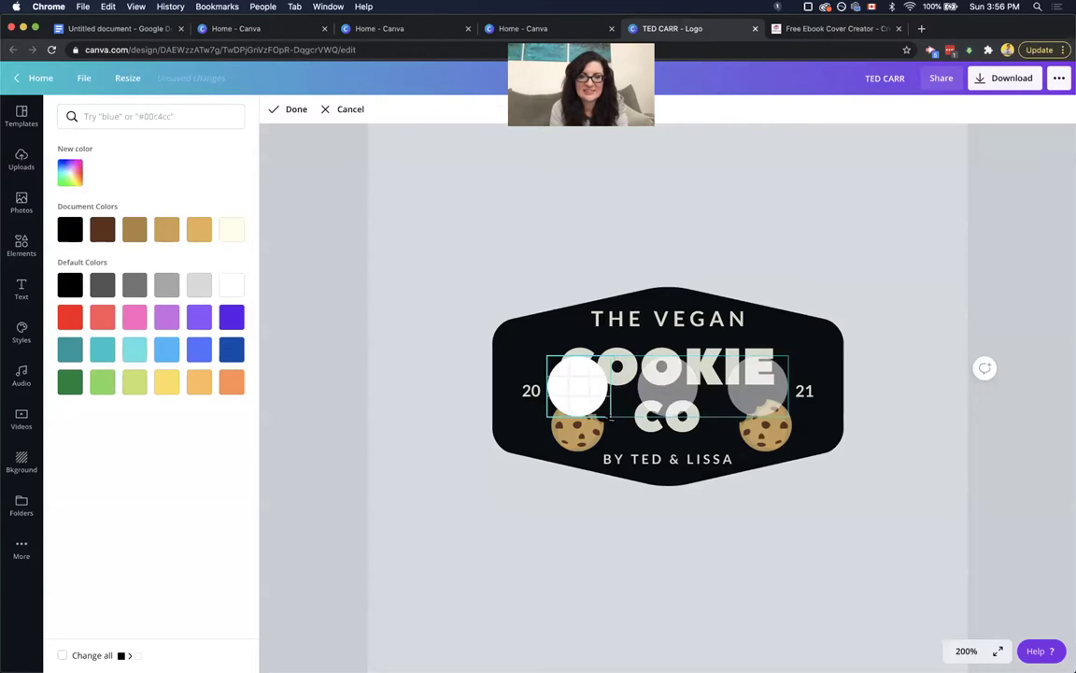
key(Return)
drag(612, 356, 708, 426)
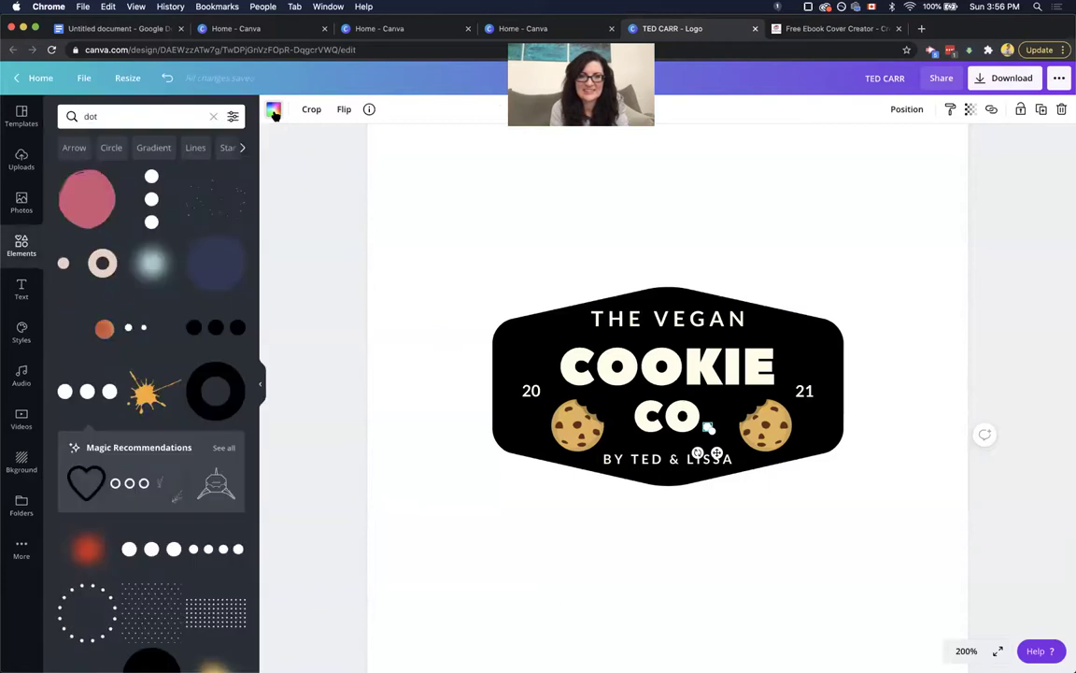
click(225, 230)
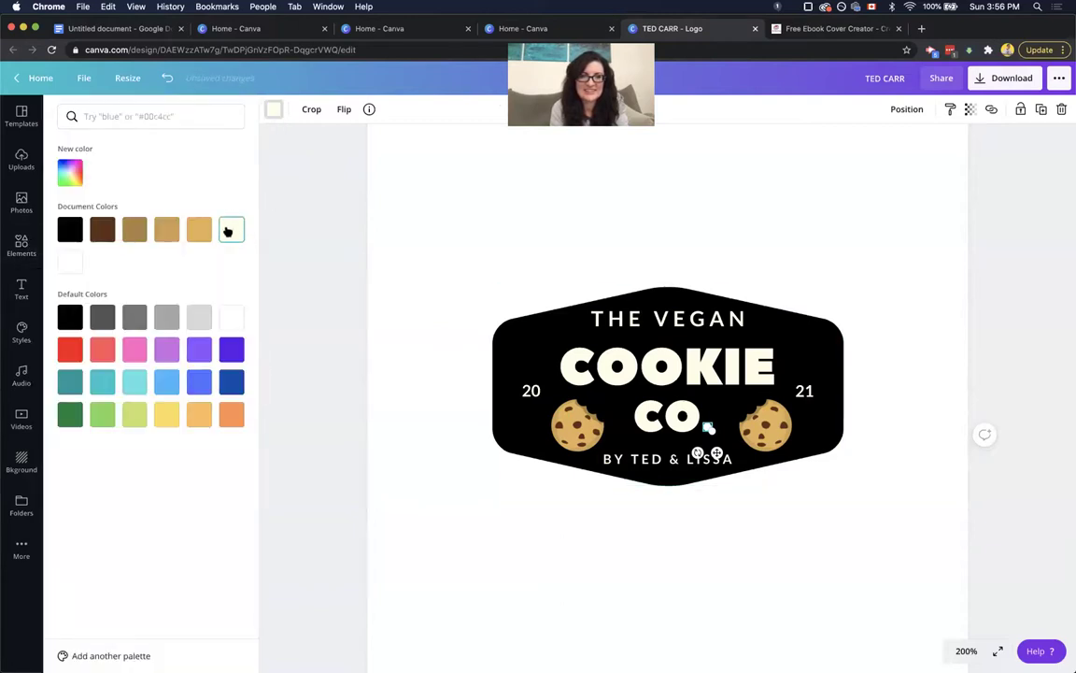
click(490, 240)
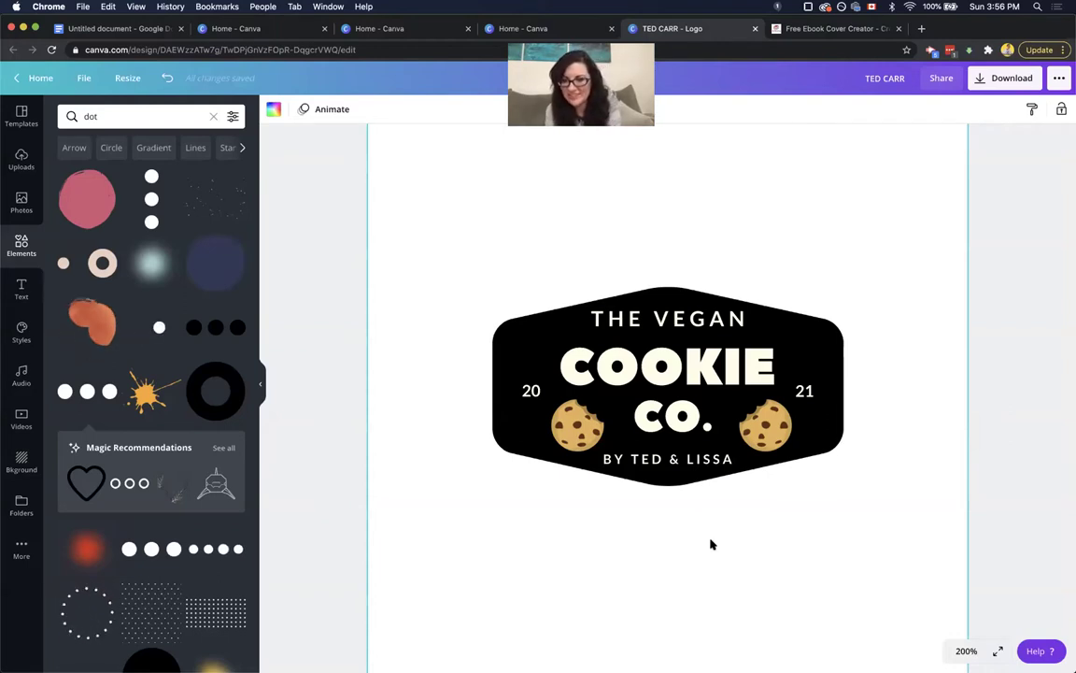
- Shrink the right cookie into a small cookie placed just after CO
scroll(710, 543, down, 3)
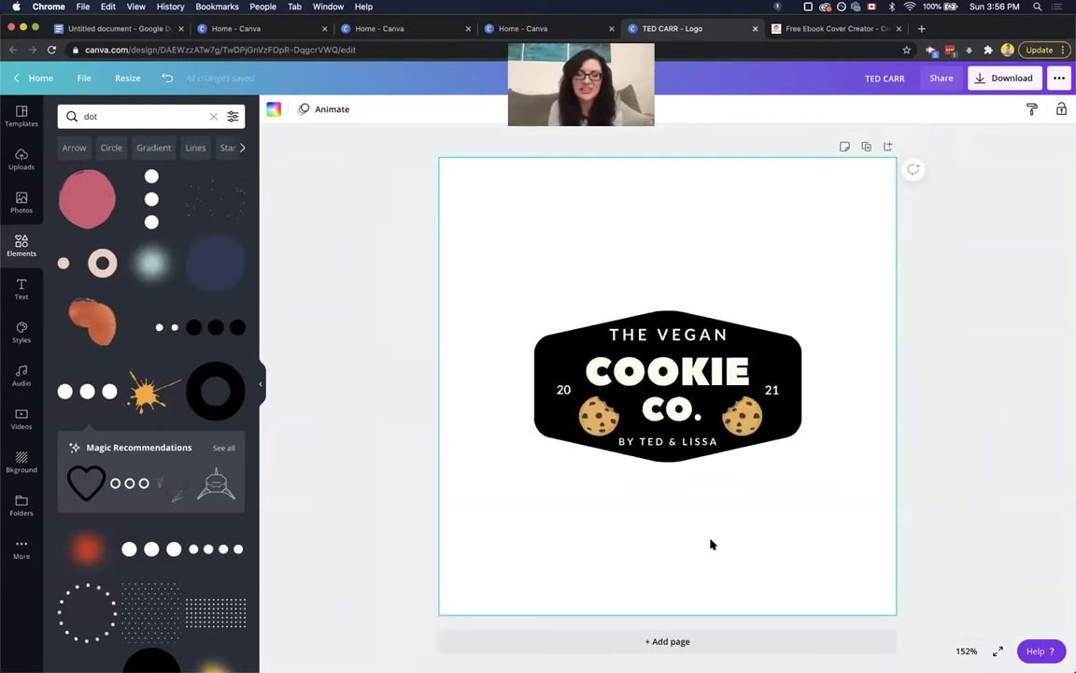
click(742, 415)
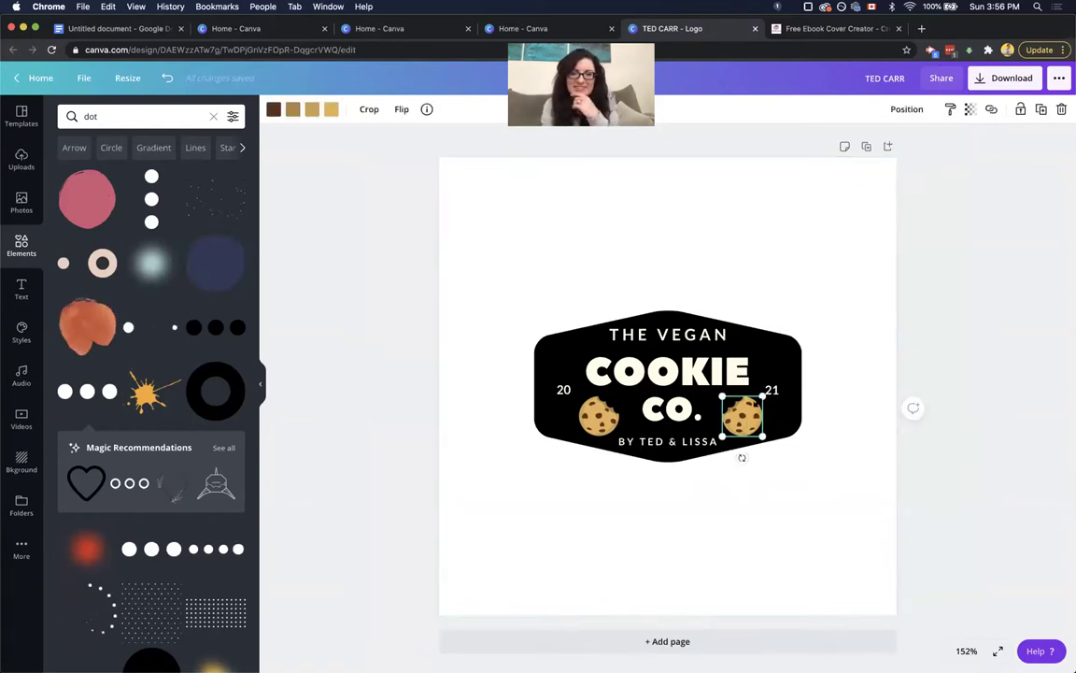
drag(721, 396, 698, 417)
click(632, 376)
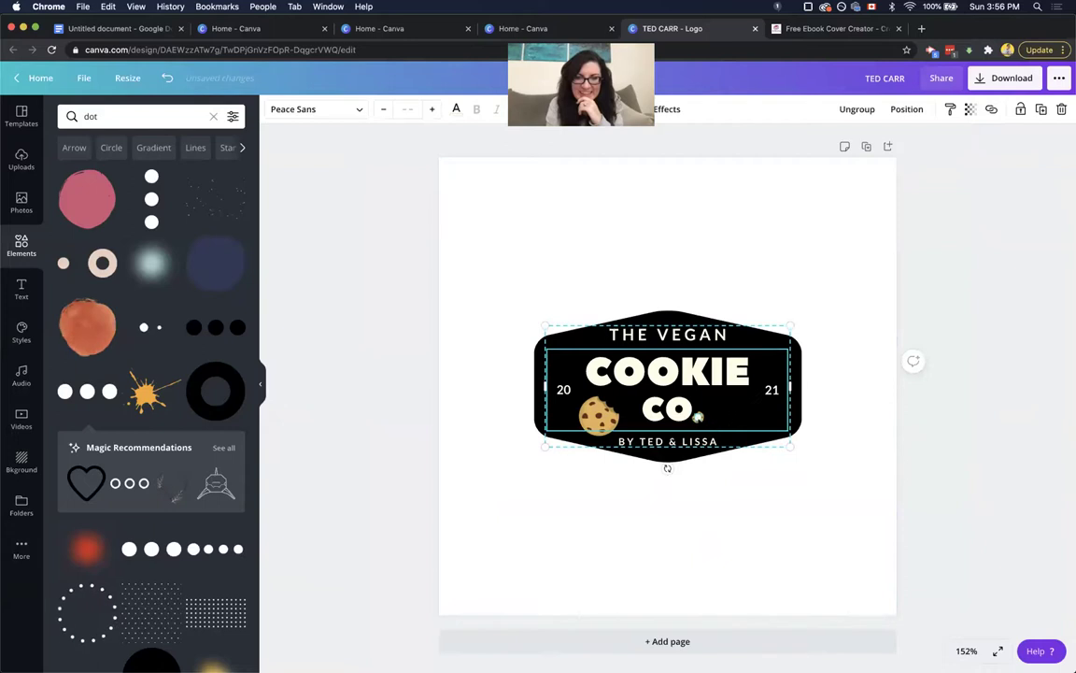
click(699, 418)
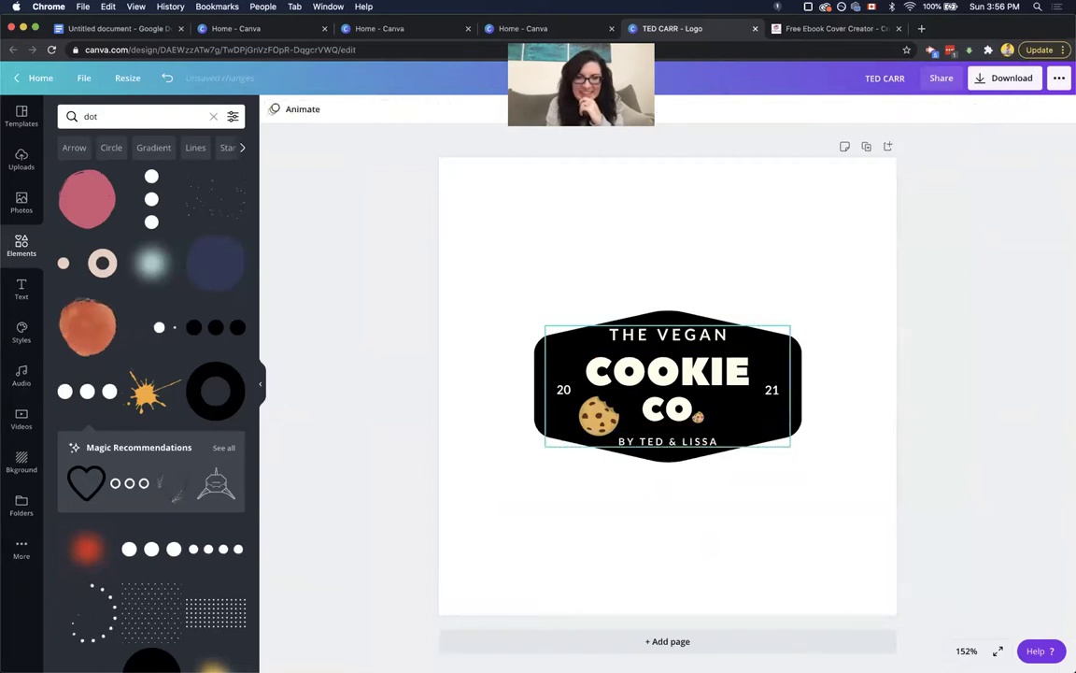
click(698, 416)
click(702, 452)
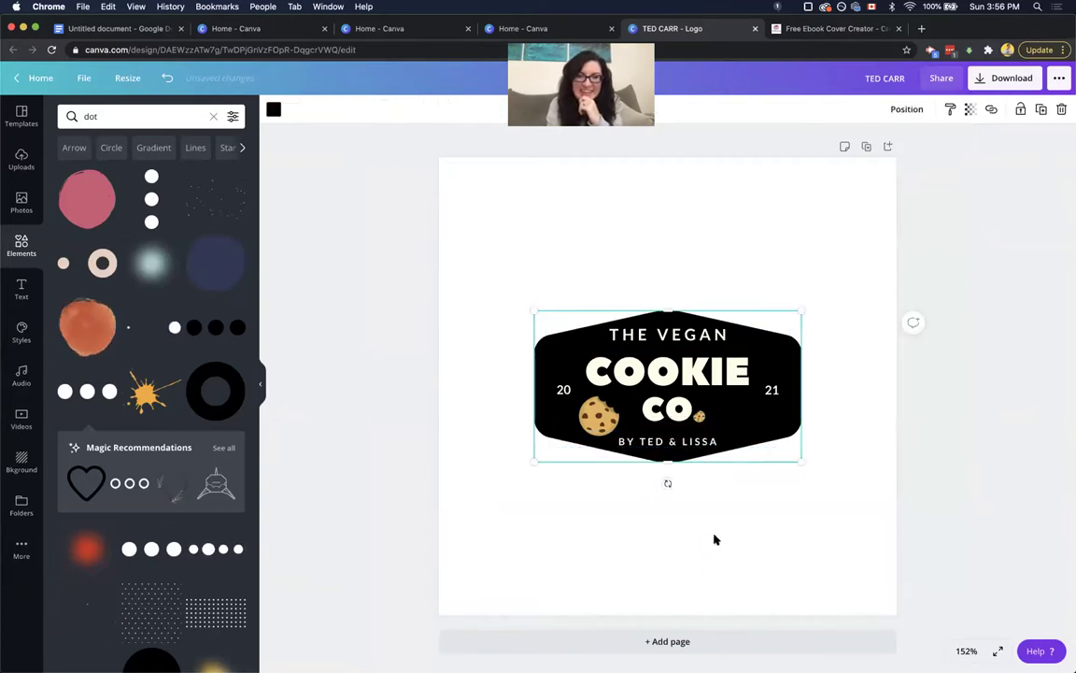
click(598, 416)
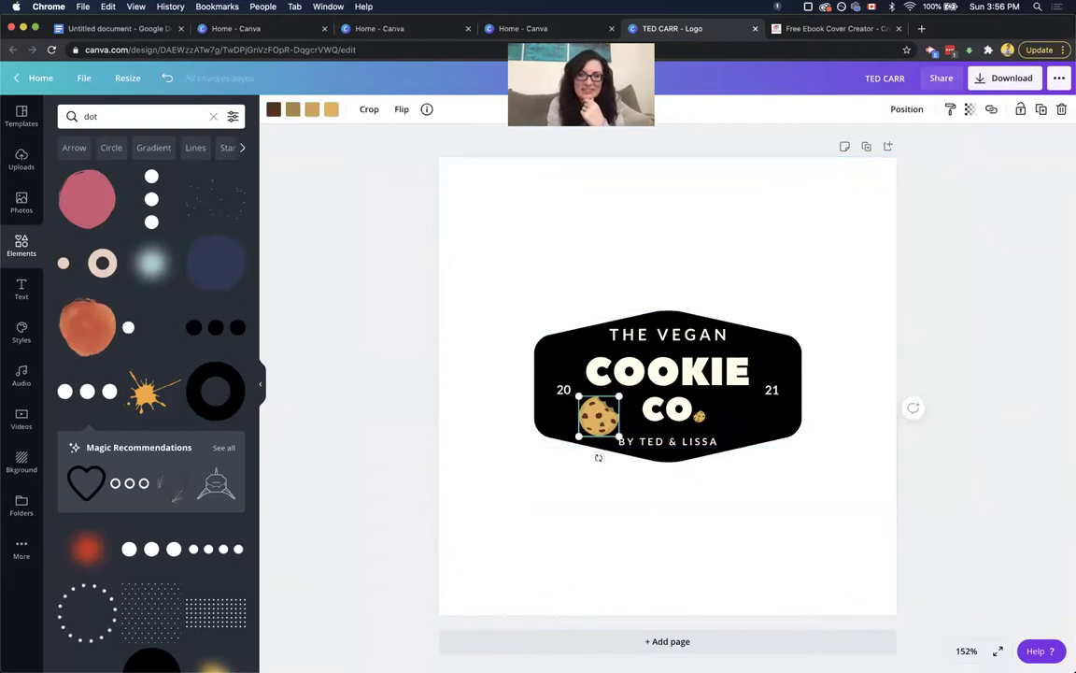
- Duplicate the large left cookie to the right of CO. and flip it horizontally
drag(598, 416, 740, 417)
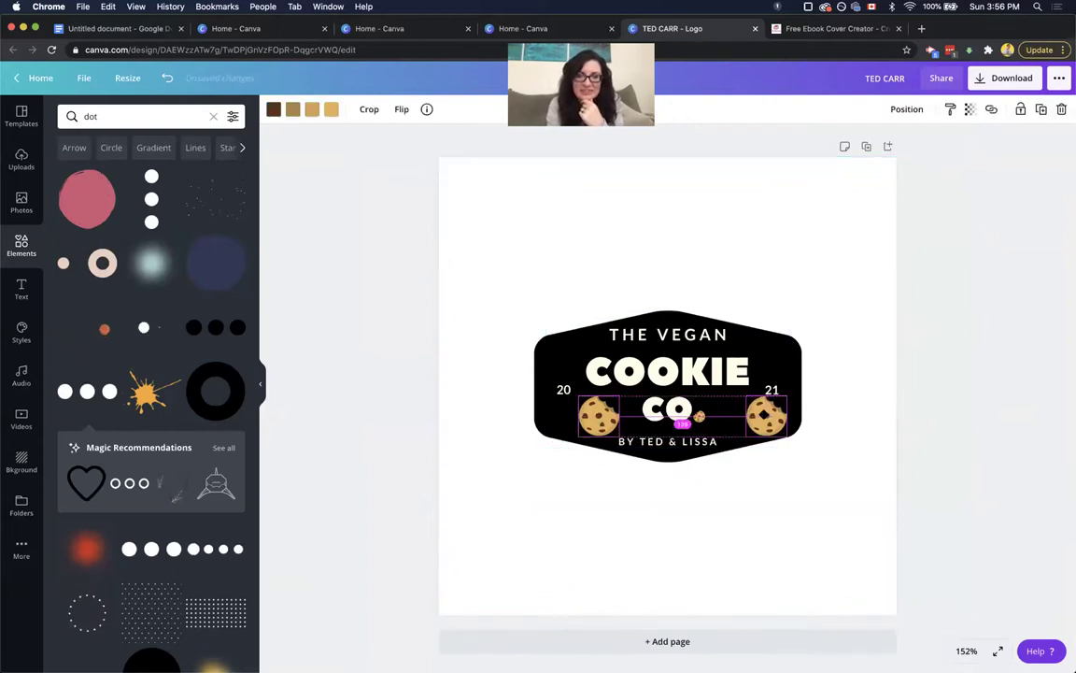
click(401, 110)
click(405, 140)
click(496, 254)
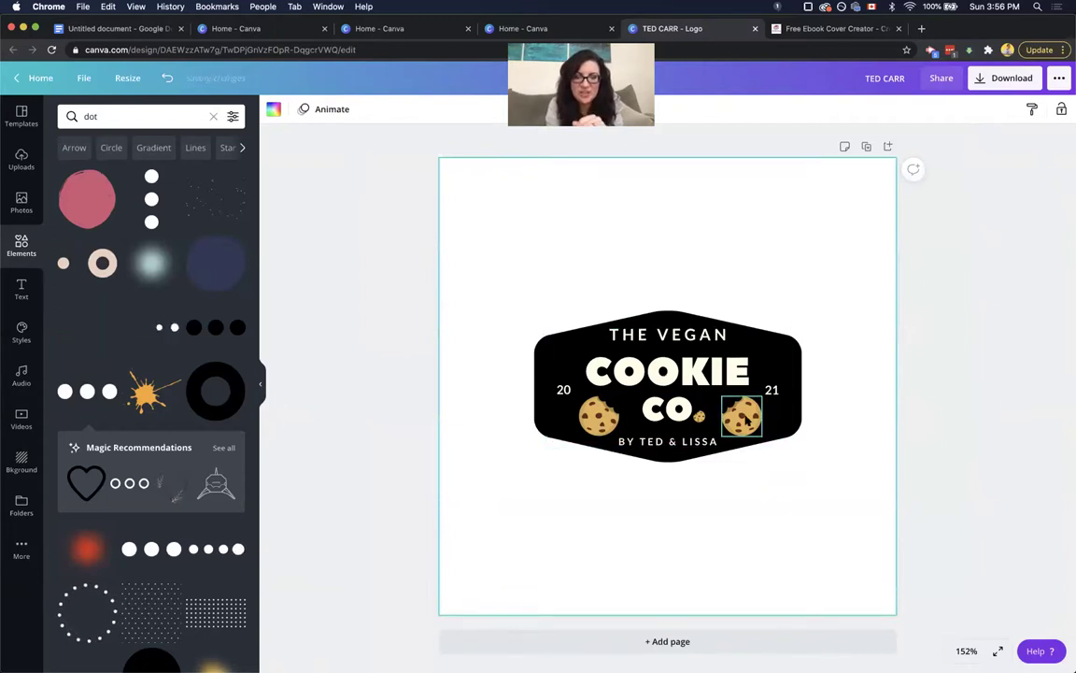
click(746, 422)
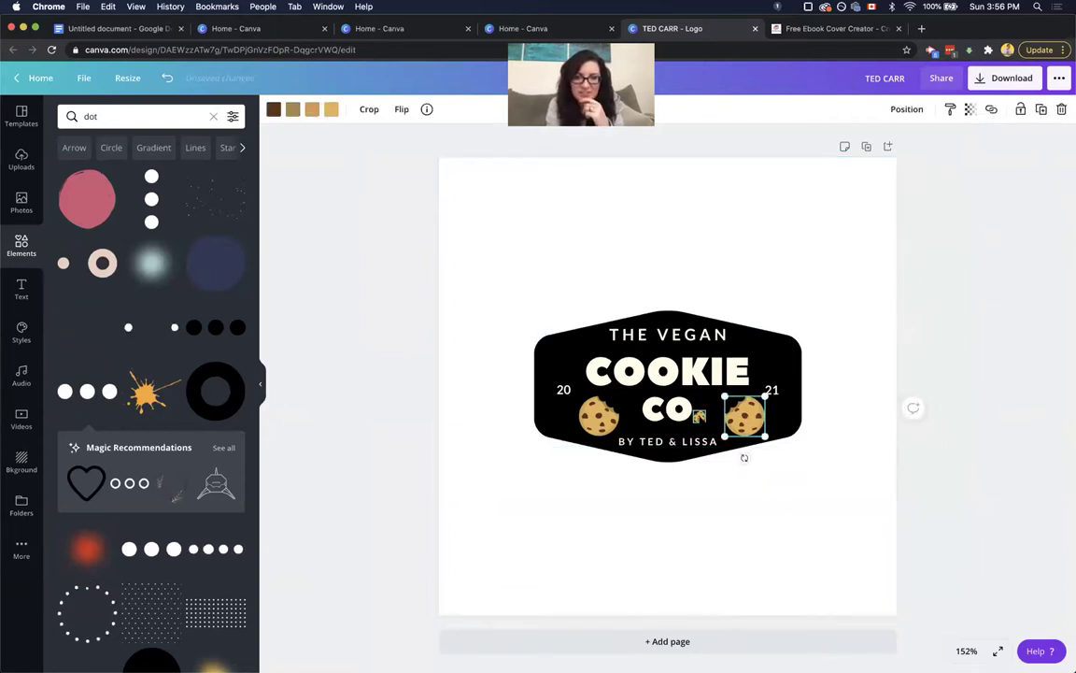
click(274, 110)
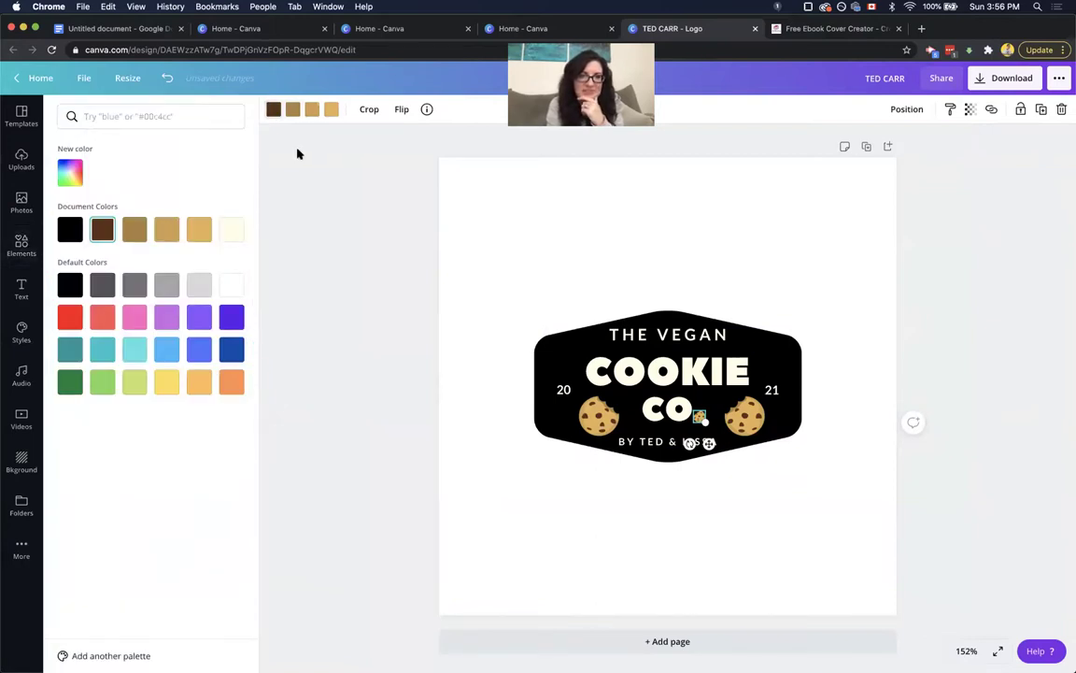
- Try document-palette tans, golds and cream on the small cookie's shades, settling on dark brown and gold
click(202, 230)
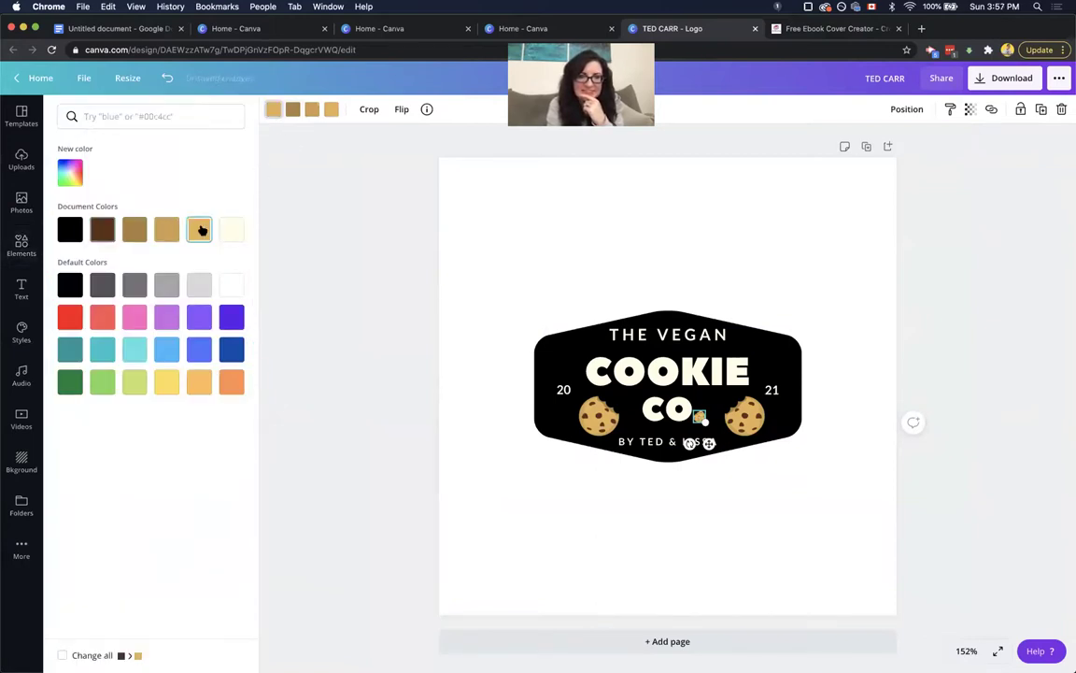
click(166, 234)
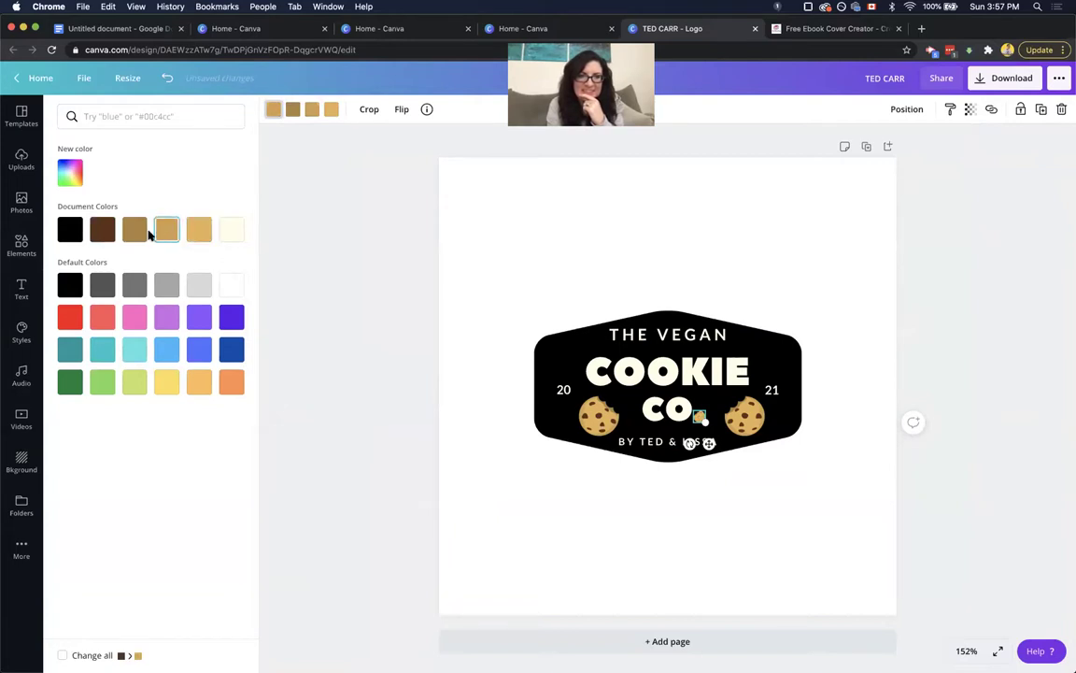
click(133, 233)
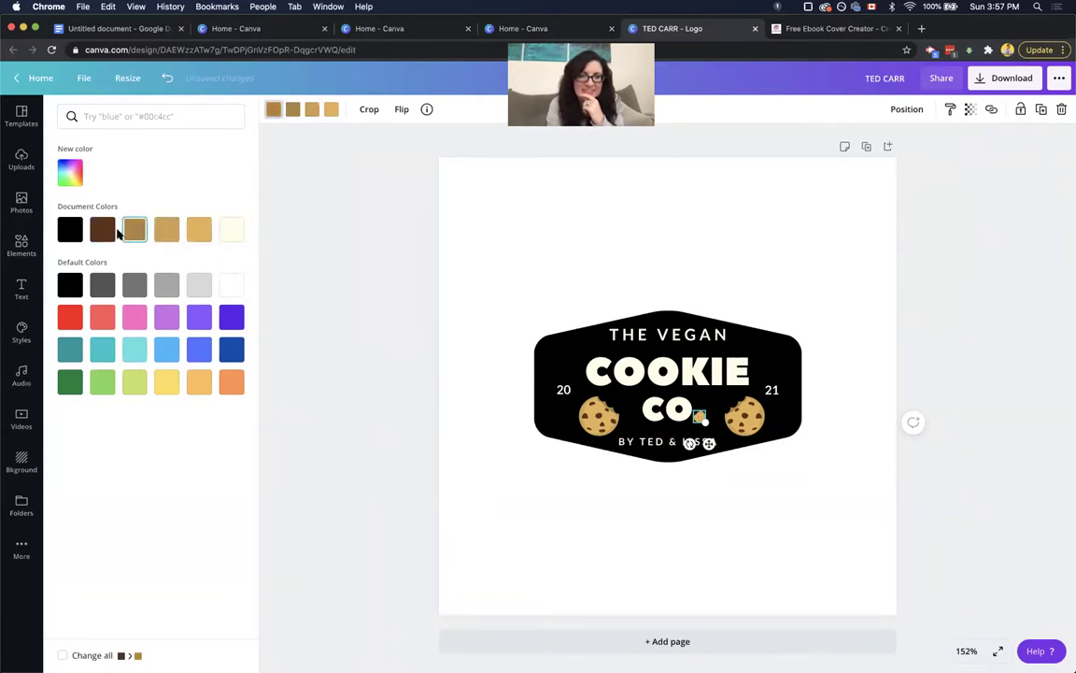
click(104, 230)
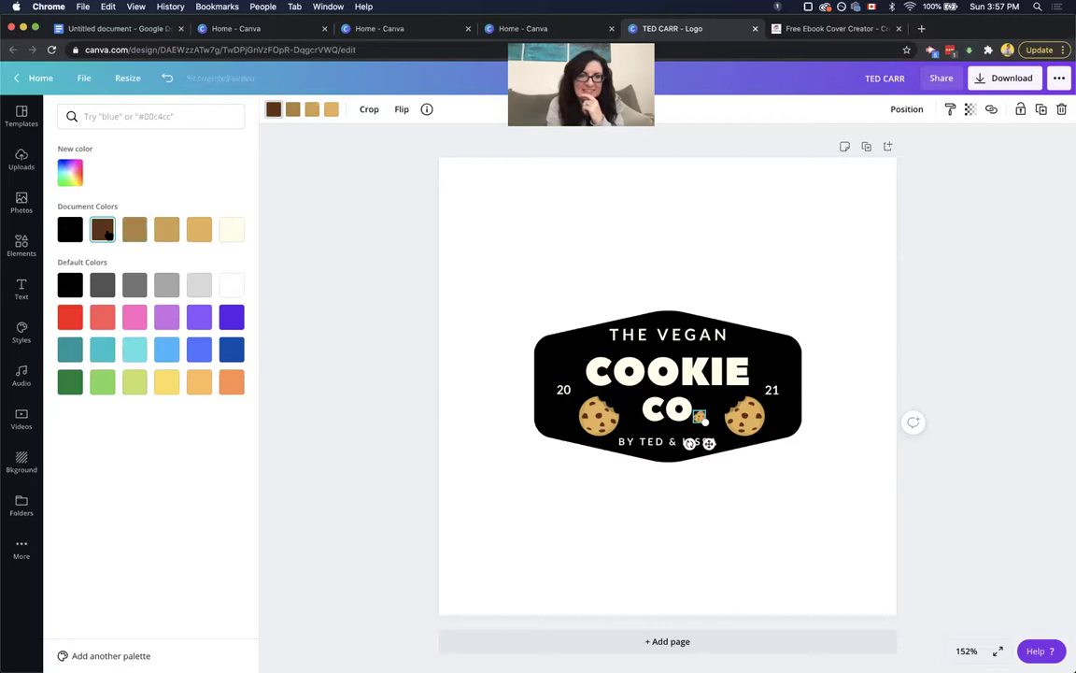
click(166, 232)
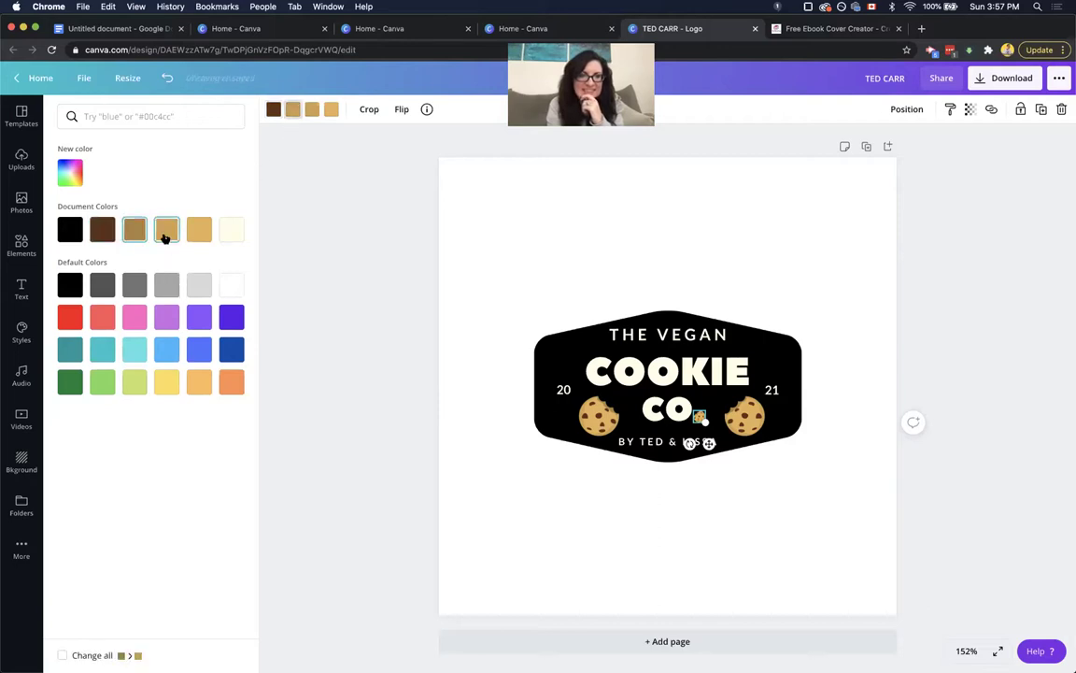
click(192, 238)
click(329, 110)
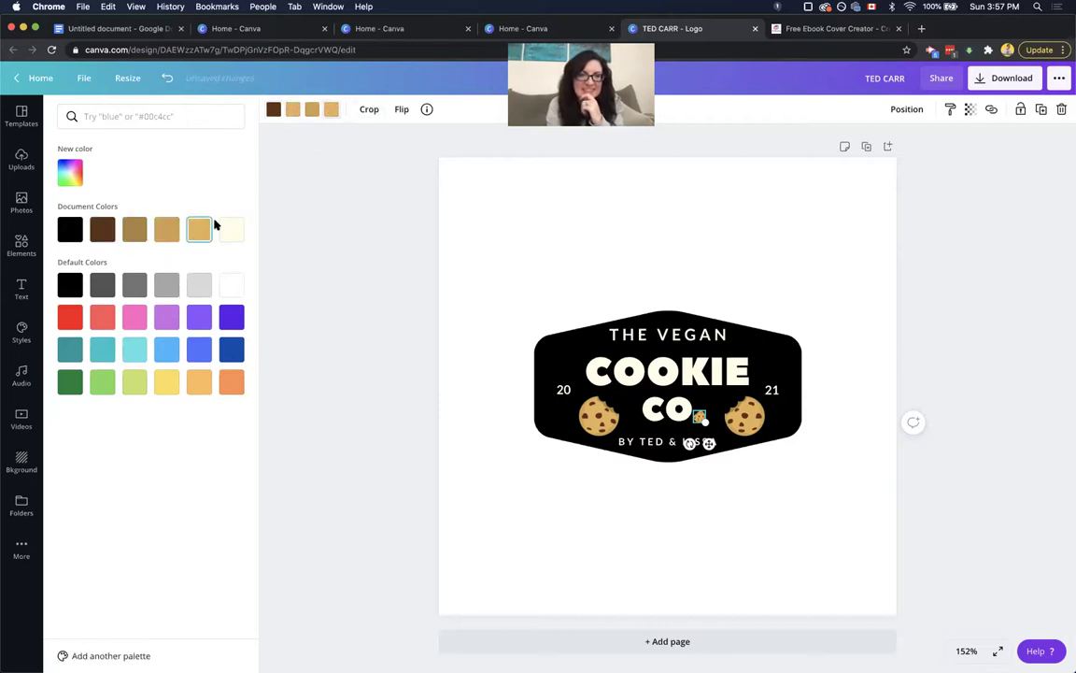
click(230, 232)
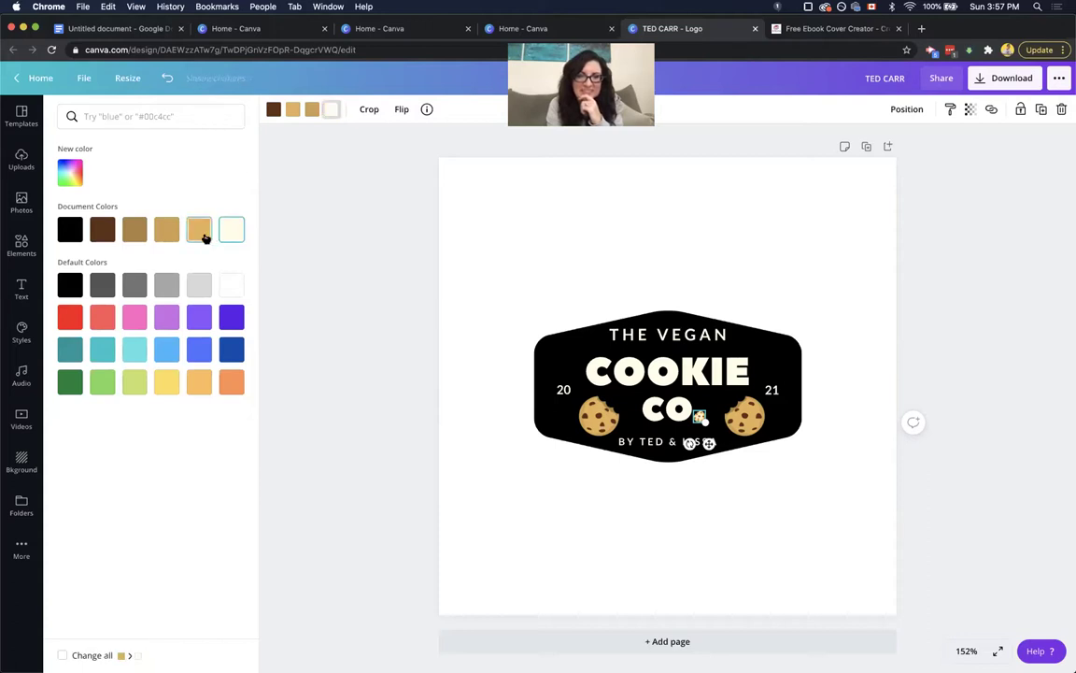
click(199, 236)
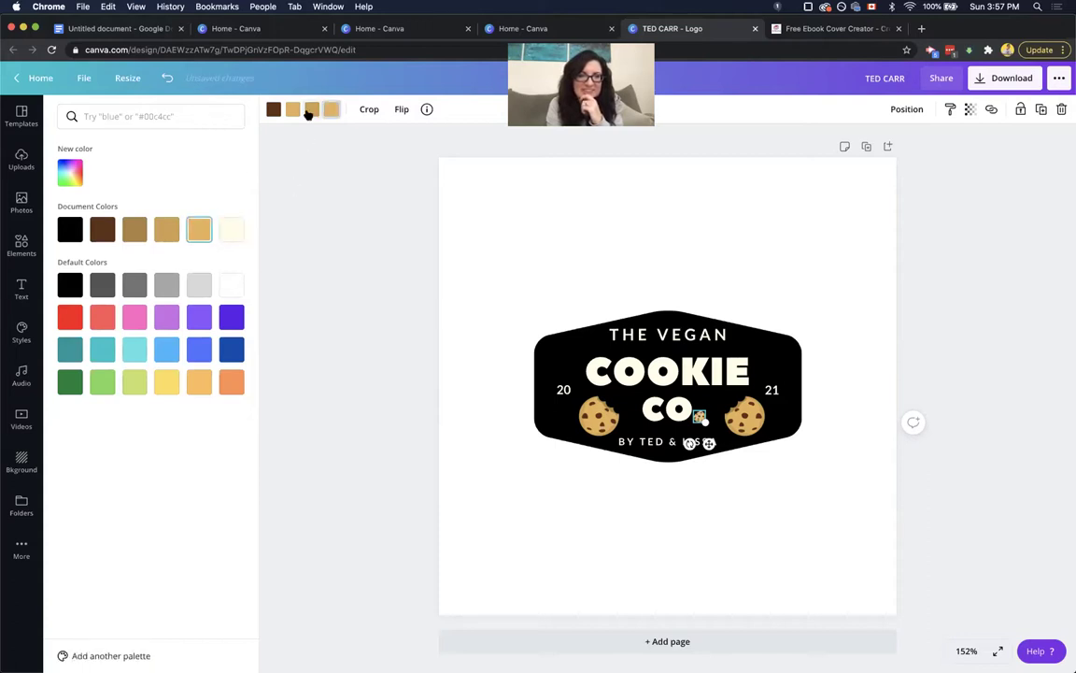
click(196, 231)
click(511, 256)
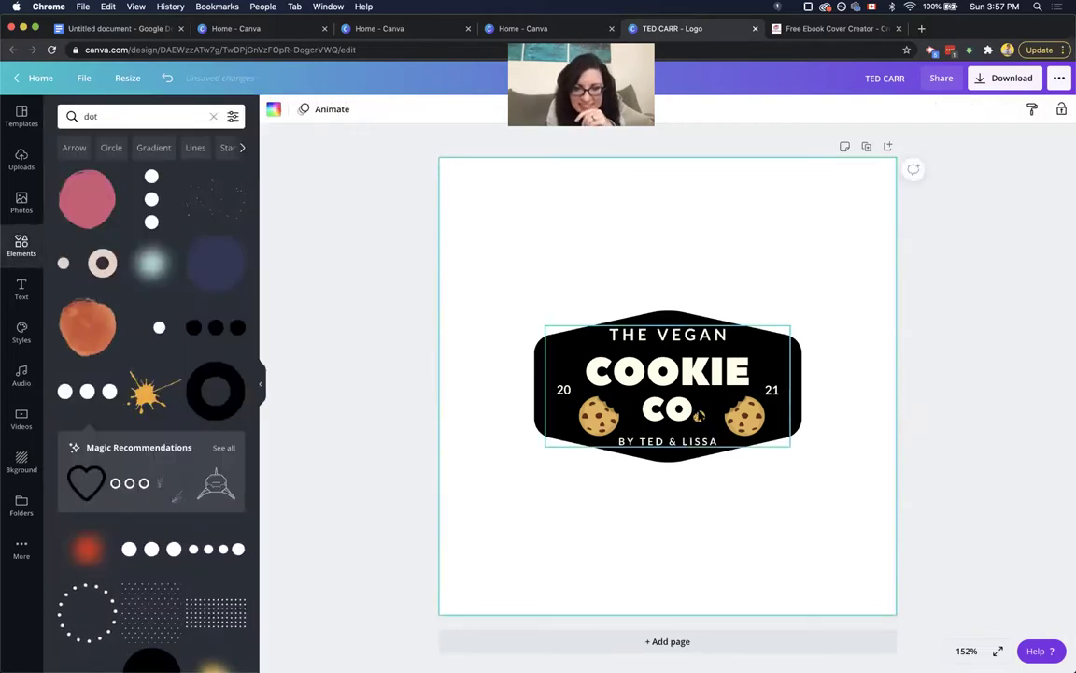
- Set the small cookie beside CO. to transparency 72
click(698, 415)
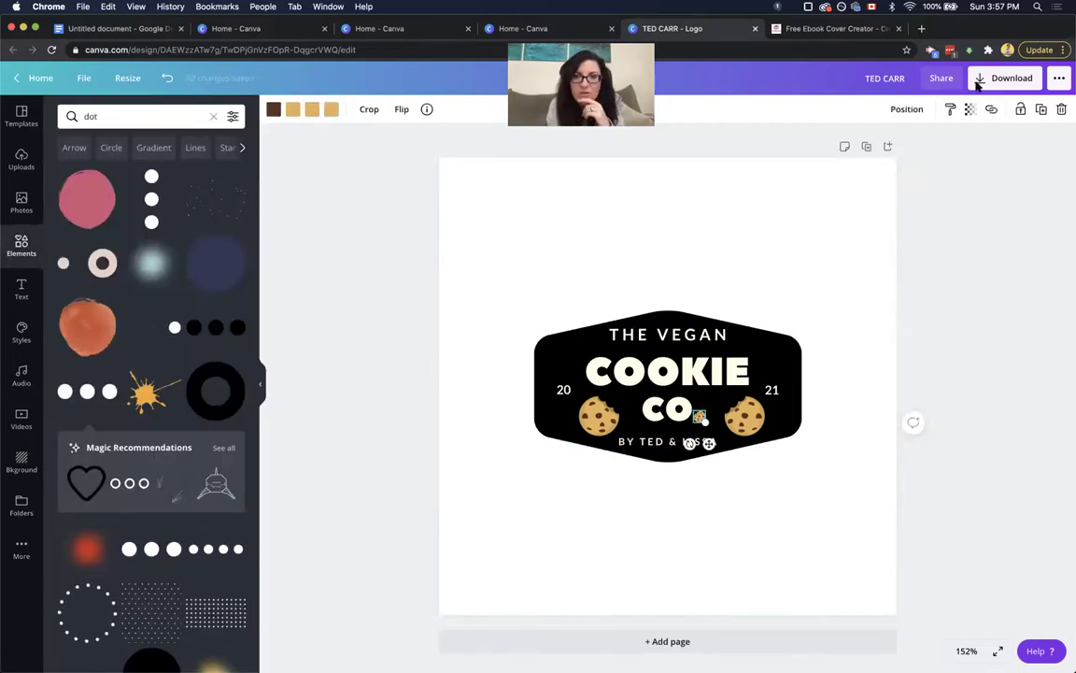
click(970, 110)
drag(932, 145, 908, 146)
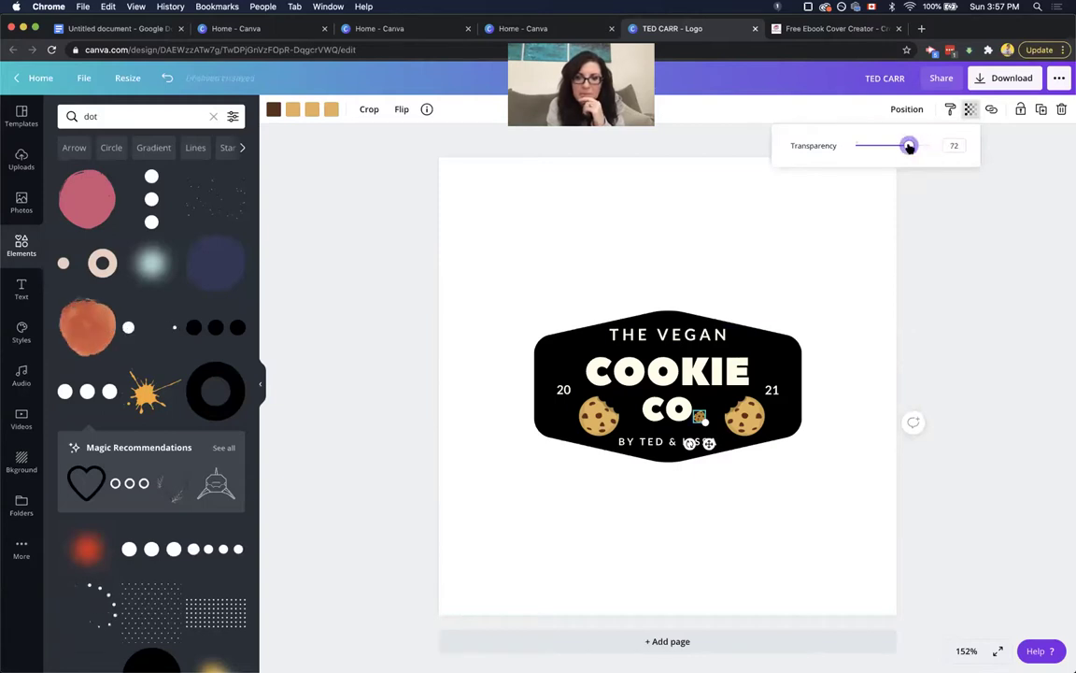
click(863, 289)
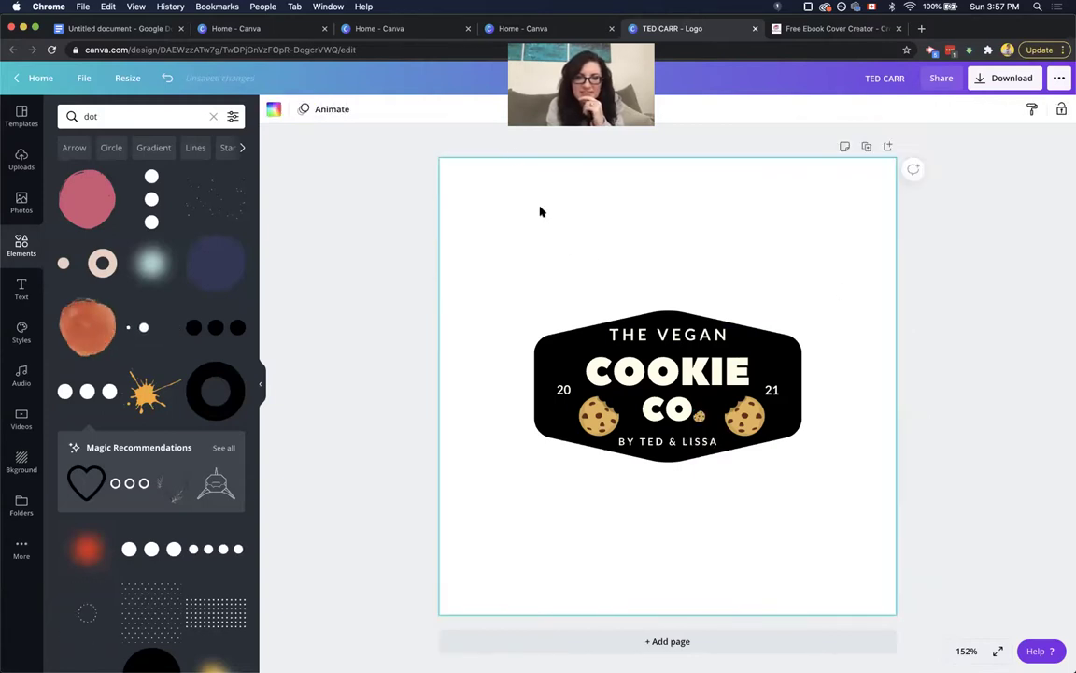
click(699, 416)
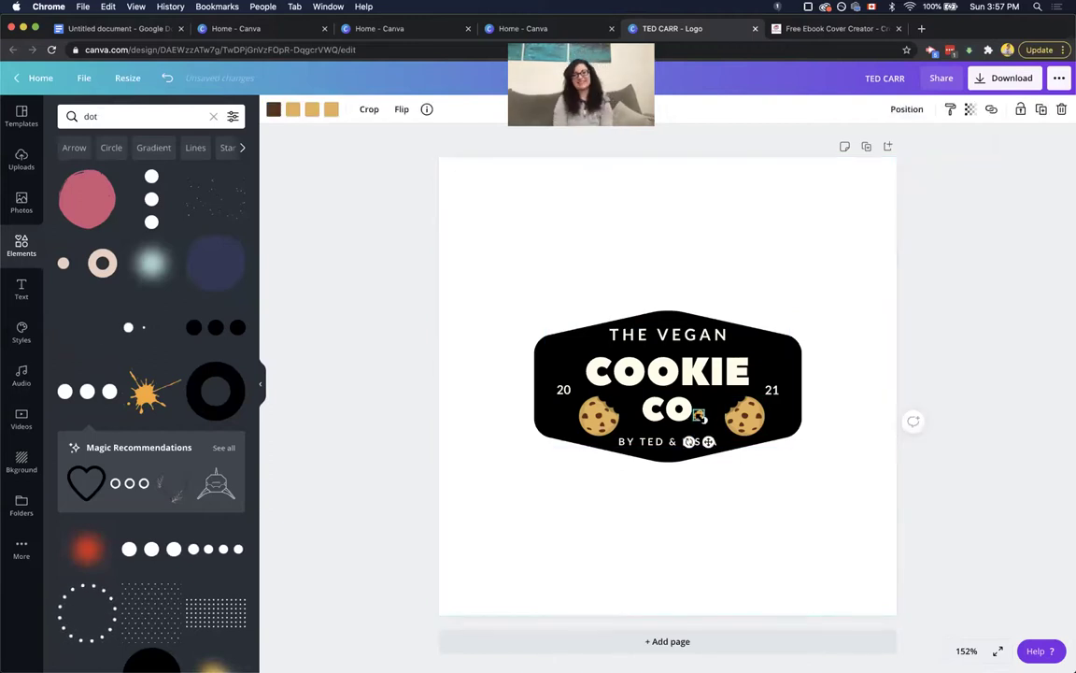
click(713, 504)
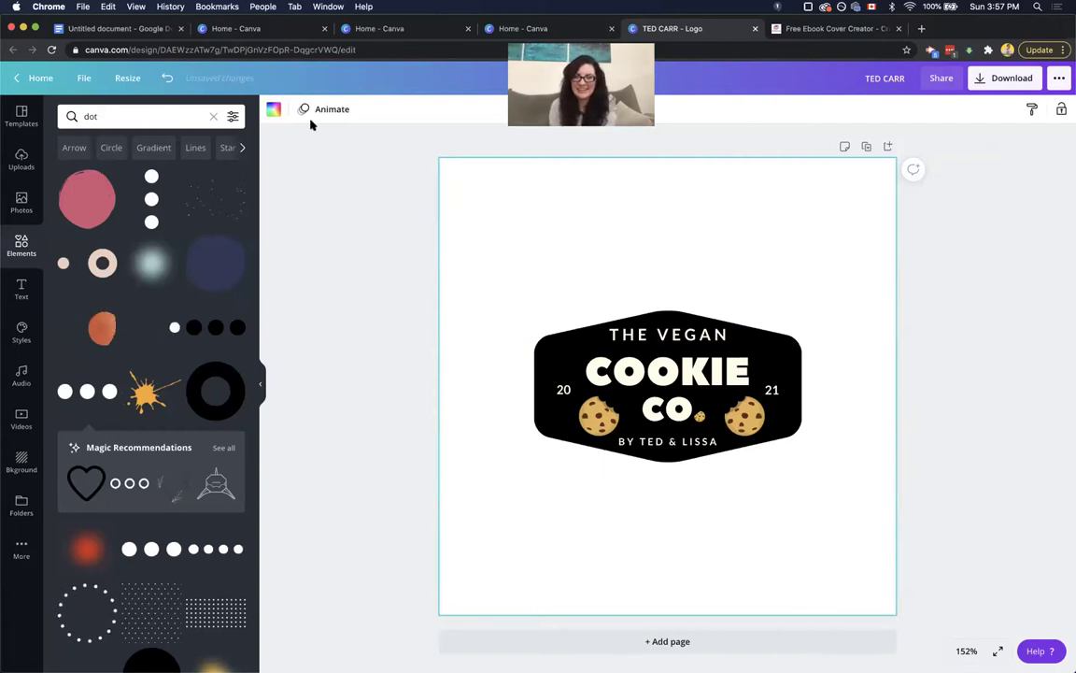
- Select all logo elements, scale them to span most of the page, and open the publish menu
drag(833, 245, 463, 498)
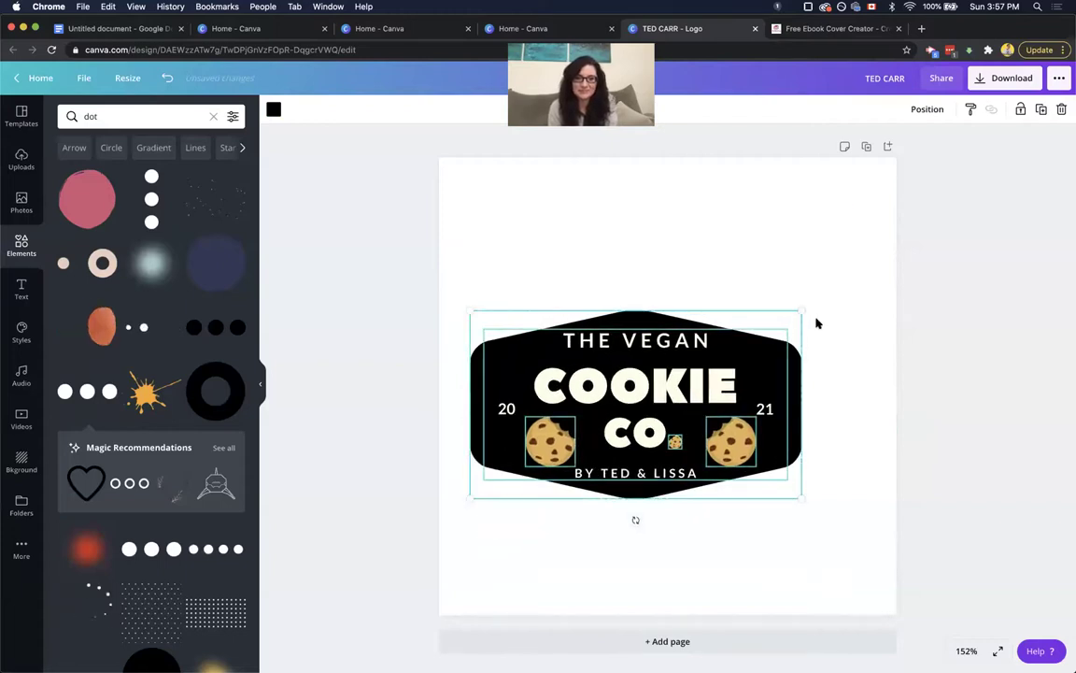
drag(844, 283, 882, 257)
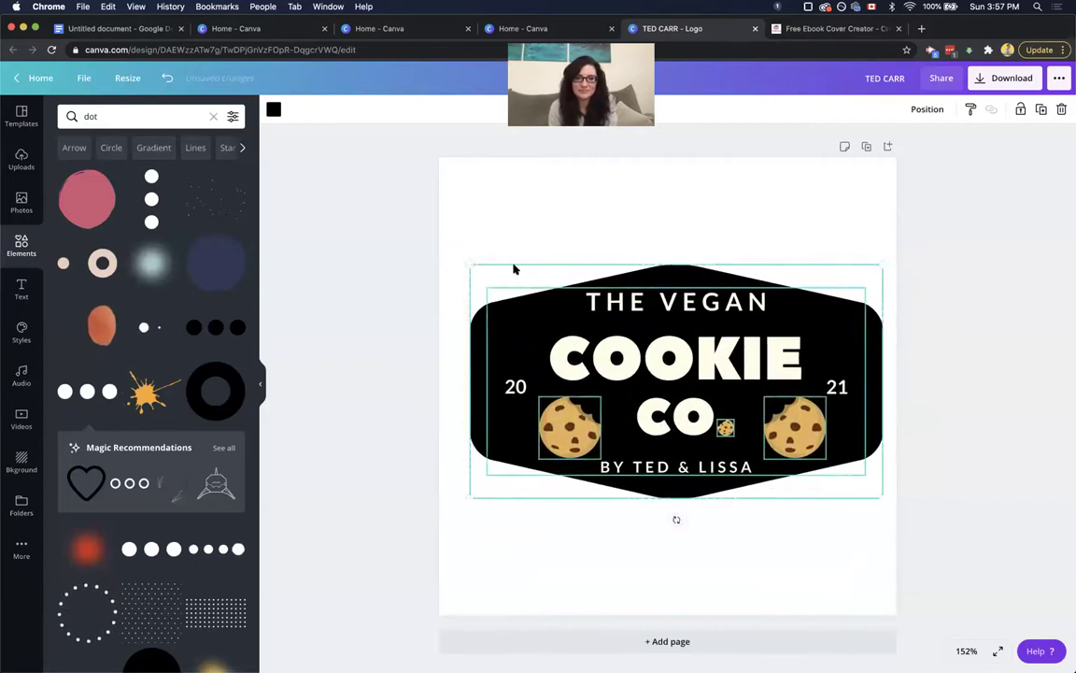
drag(468, 267, 451, 256)
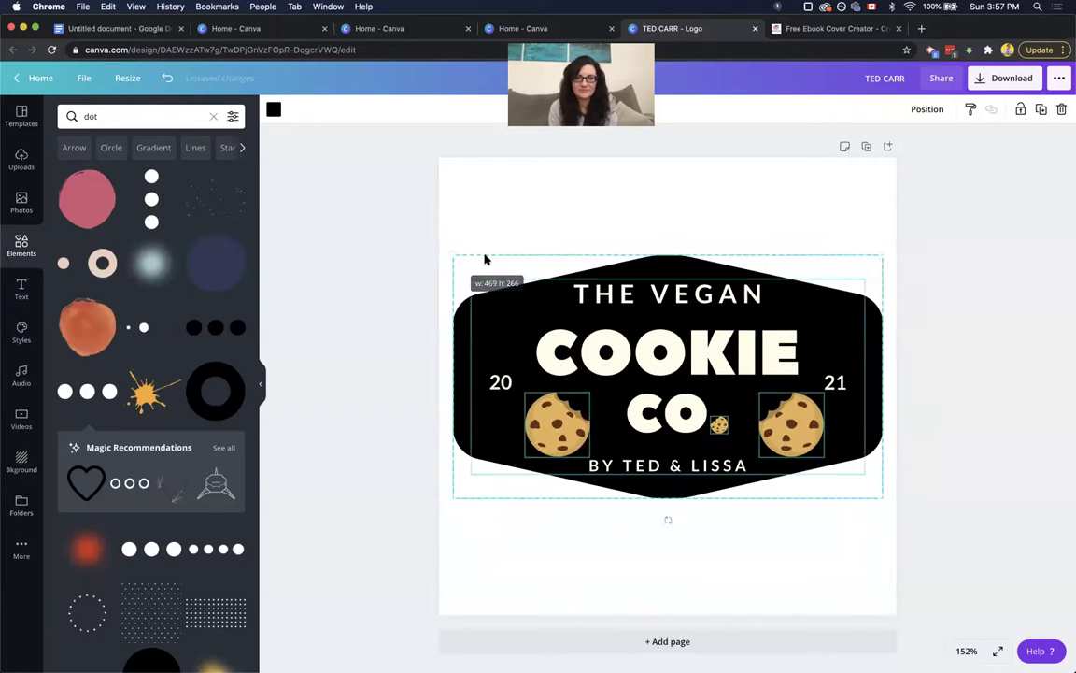
click(748, 222)
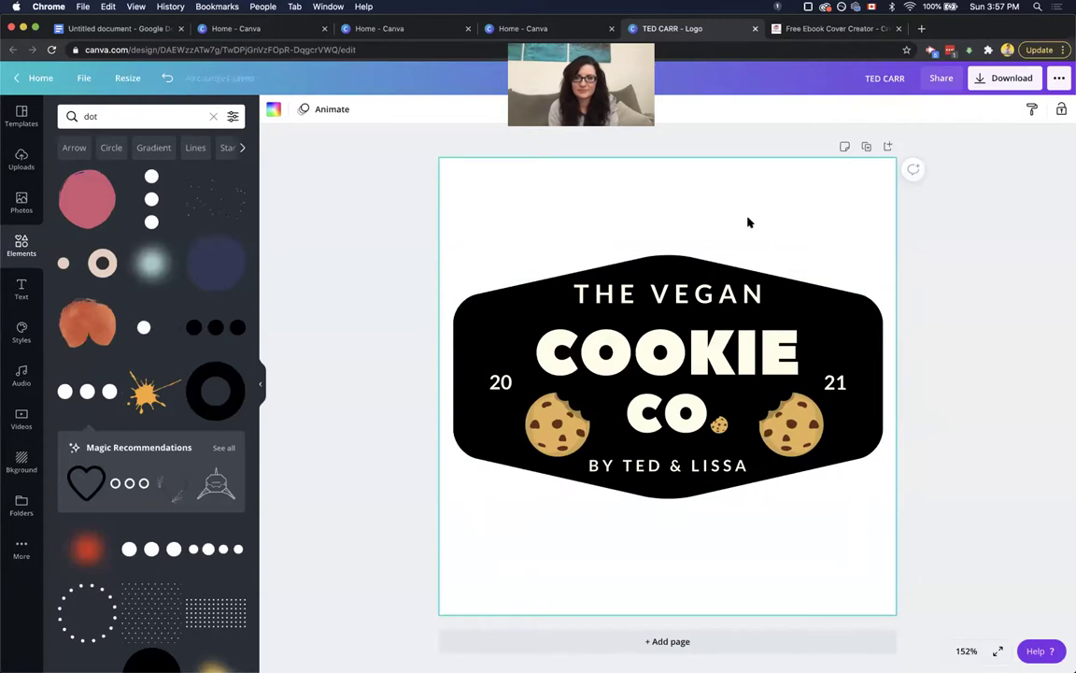
click(1060, 79)
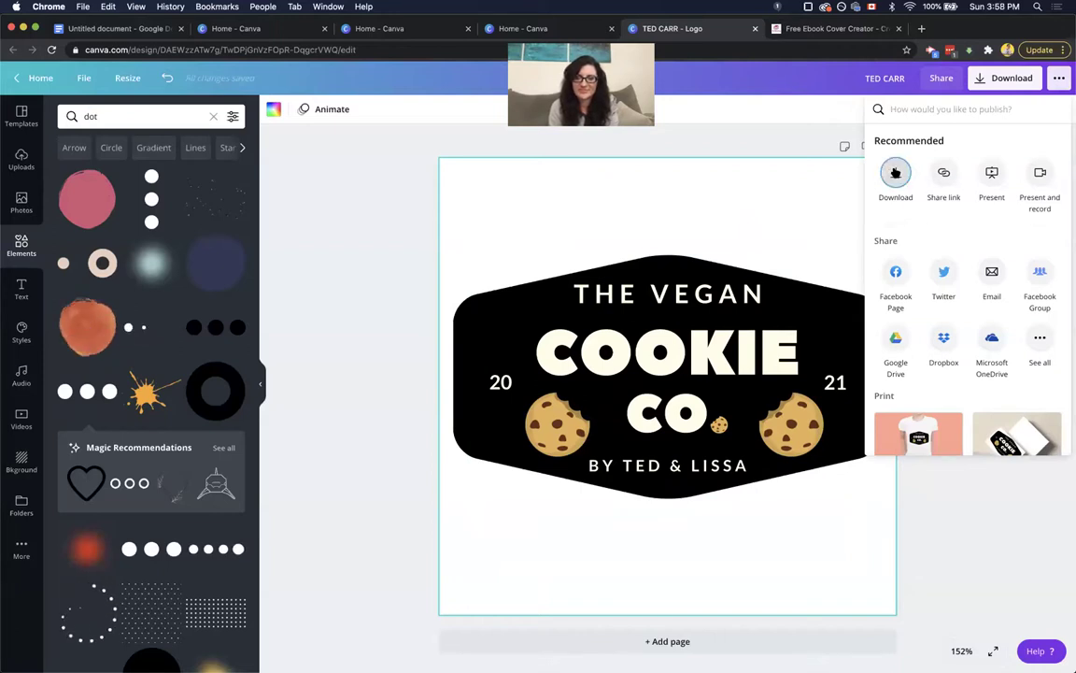
click(895, 174)
drag(952, 194, 1030, 197)
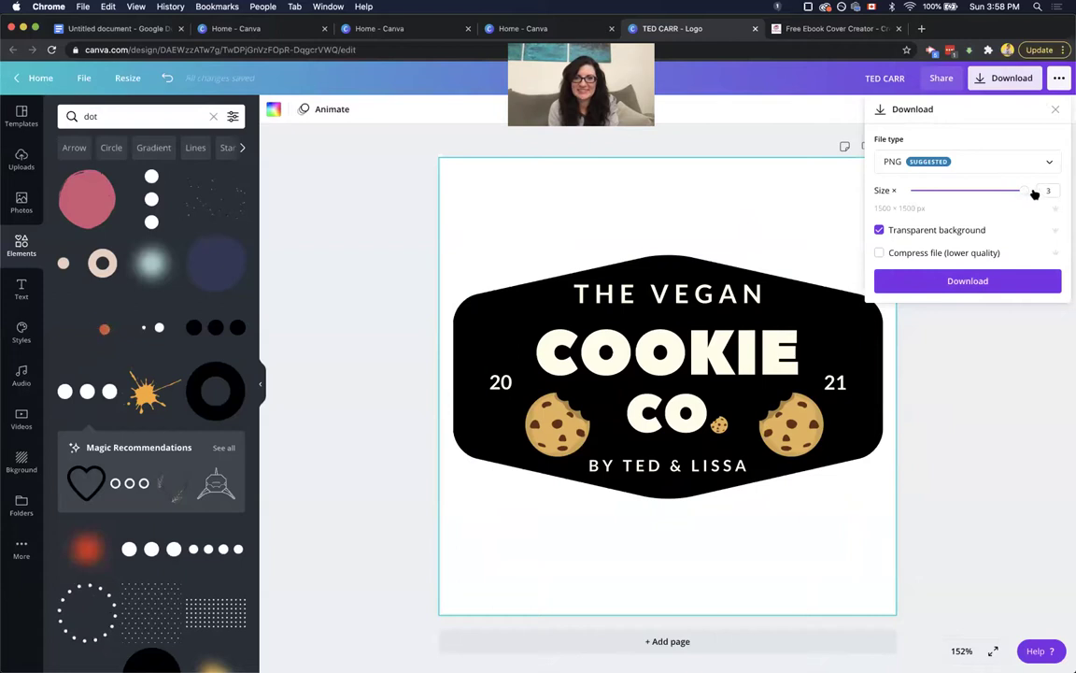
click(927, 282)
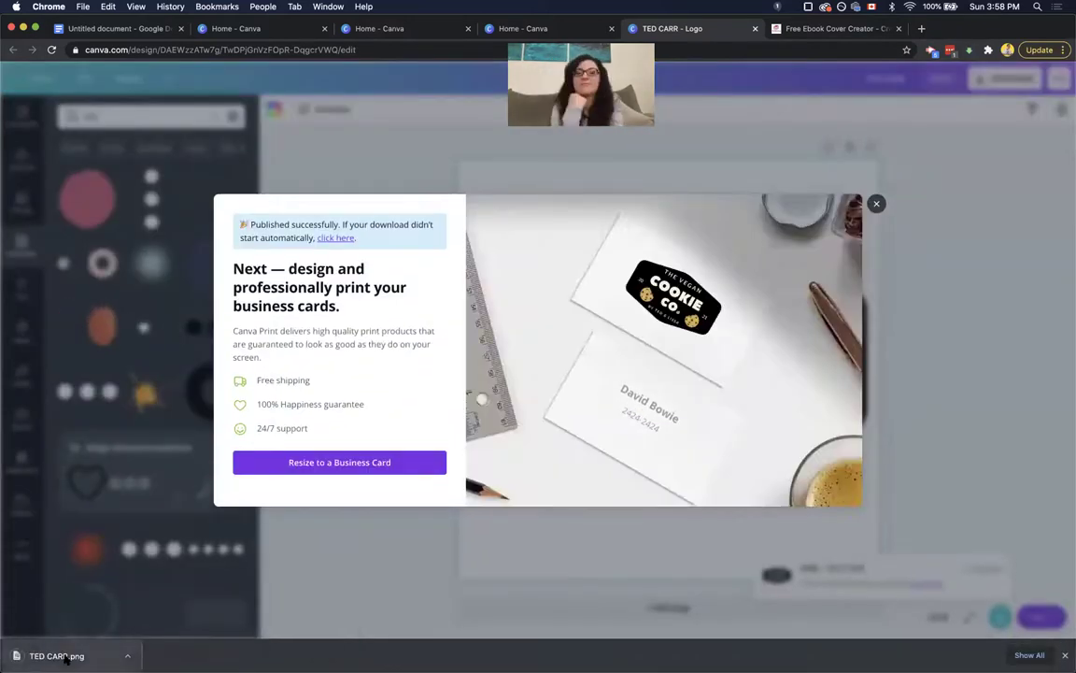
click(56, 655)
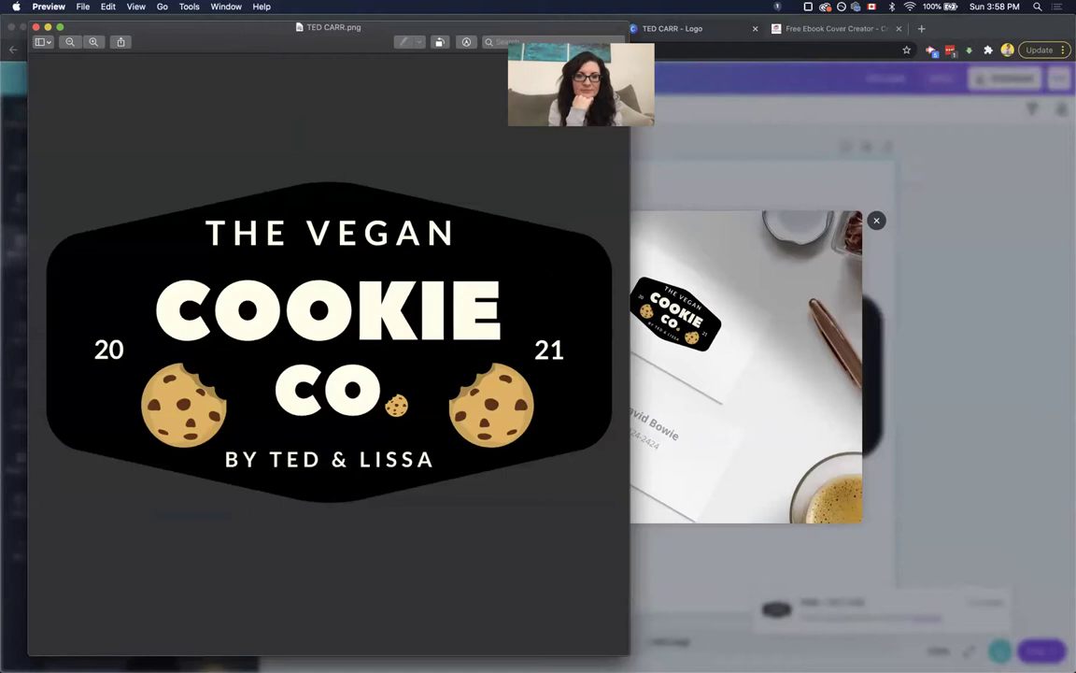
mouse_move(366, 38)
mouse_down()
mouse_move(357, 35)
mouse_move(446, 35)
mouse_move(386, 37)
mouse_up()
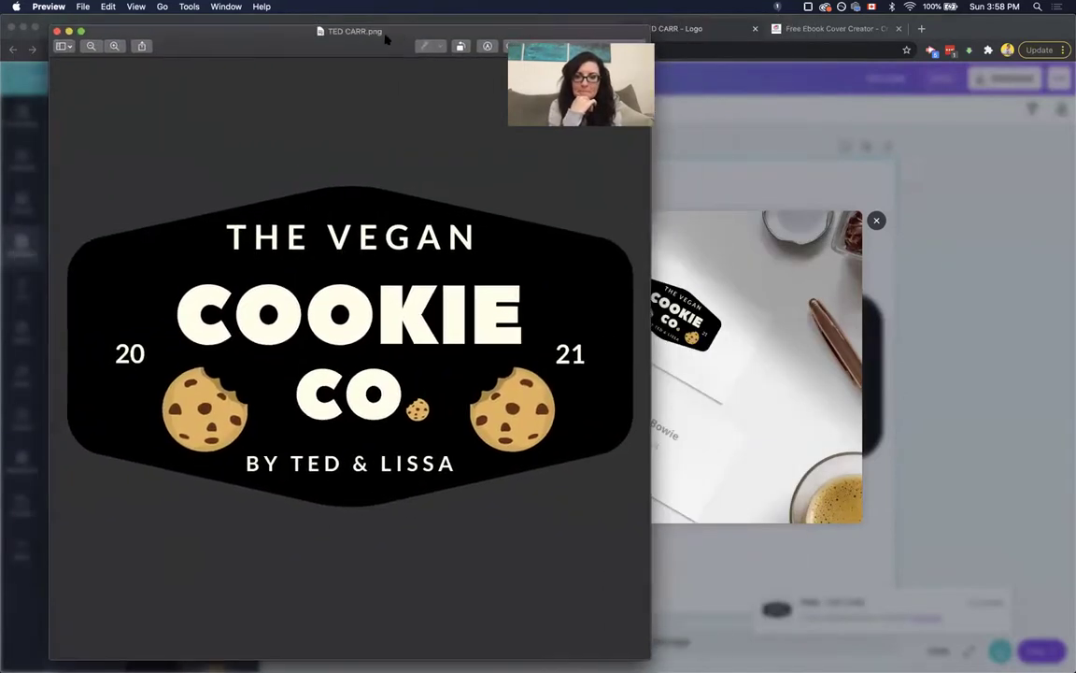
drag(634, 176, 176, 500)
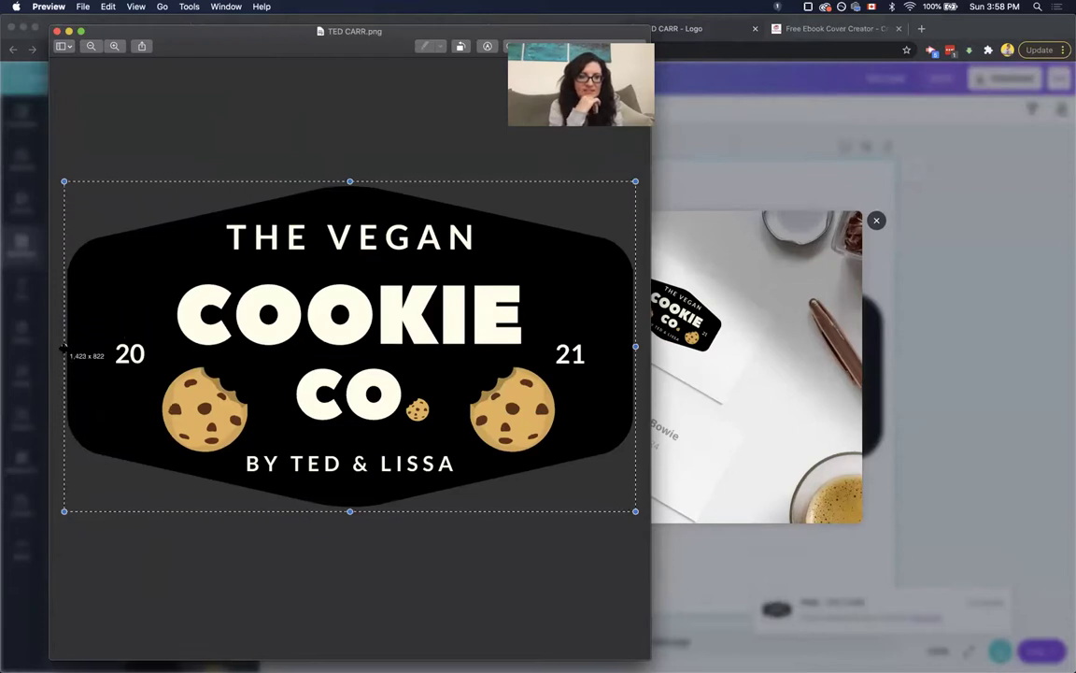
click(487, 48)
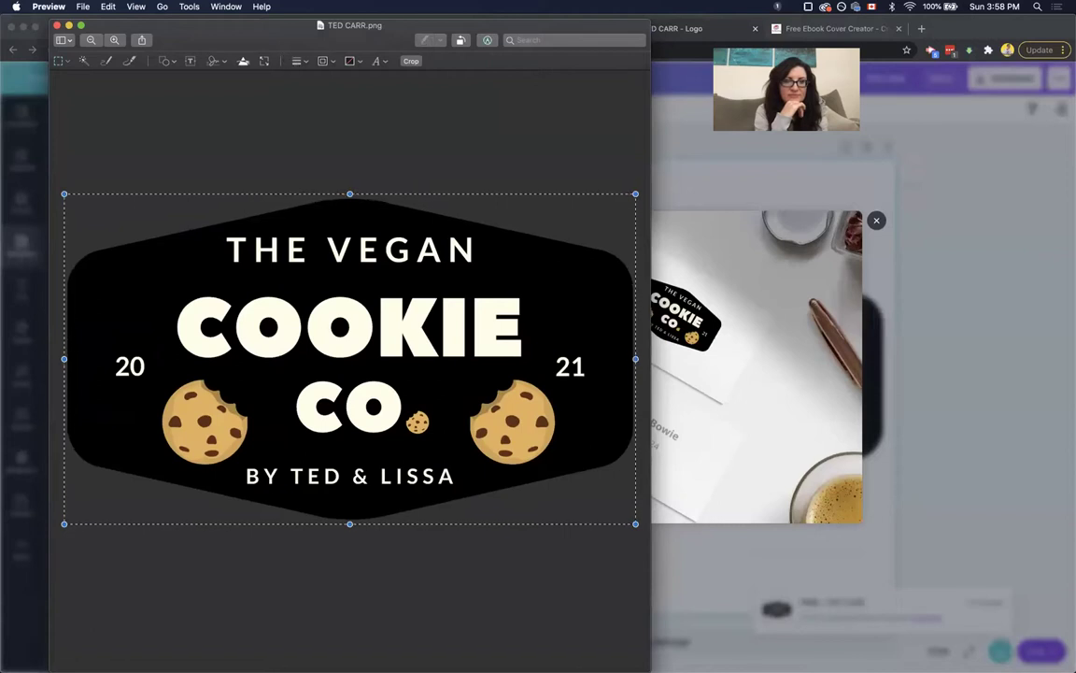
click(402, 62)
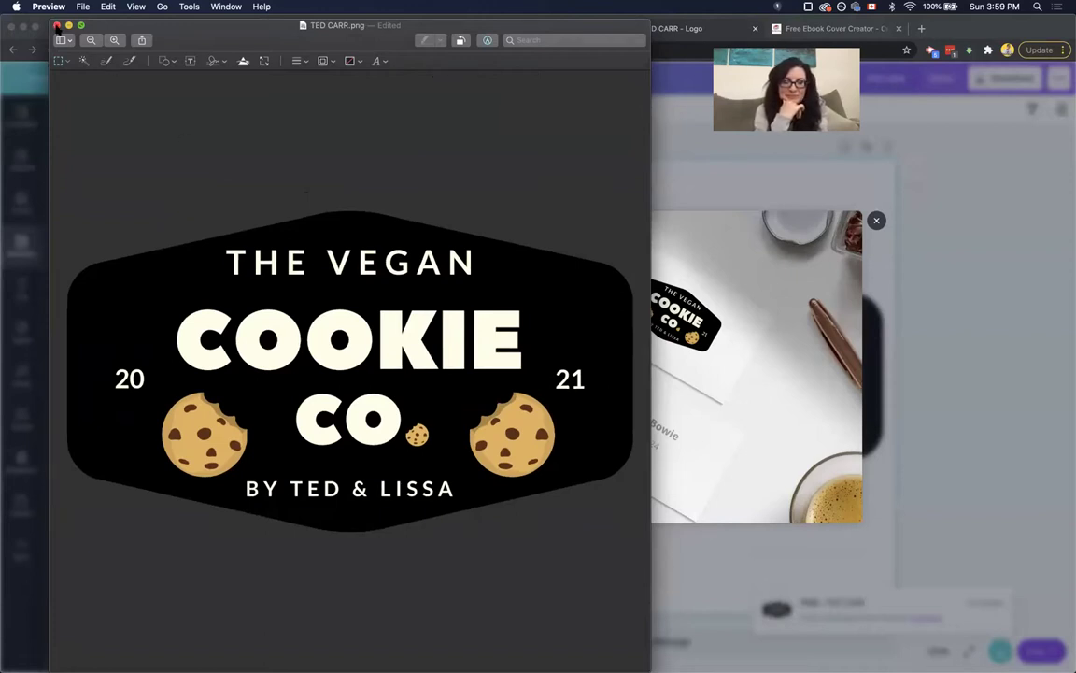
click(57, 25)
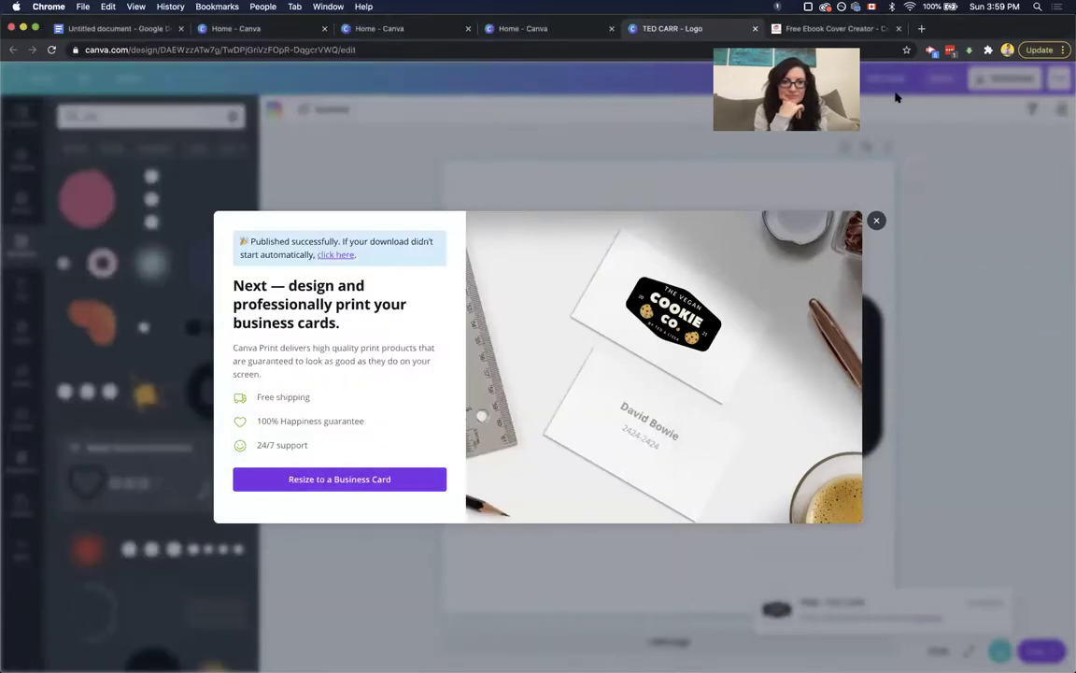
- Duplicate the logo page and delete all its elements to leave page 2 empty
click(876, 220)
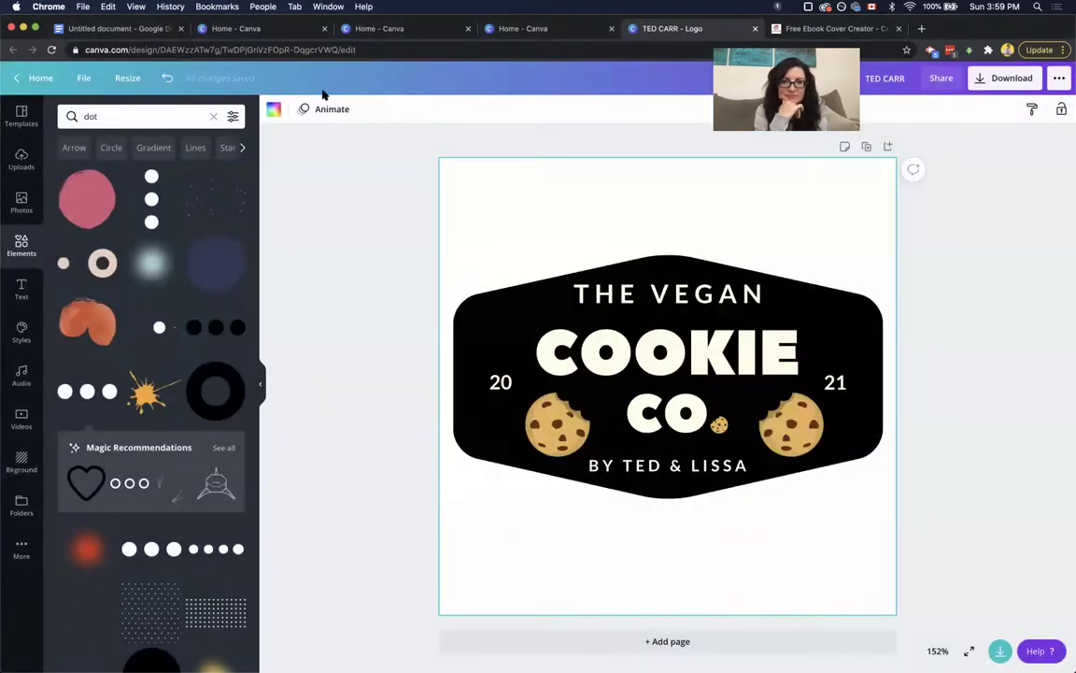
click(867, 147)
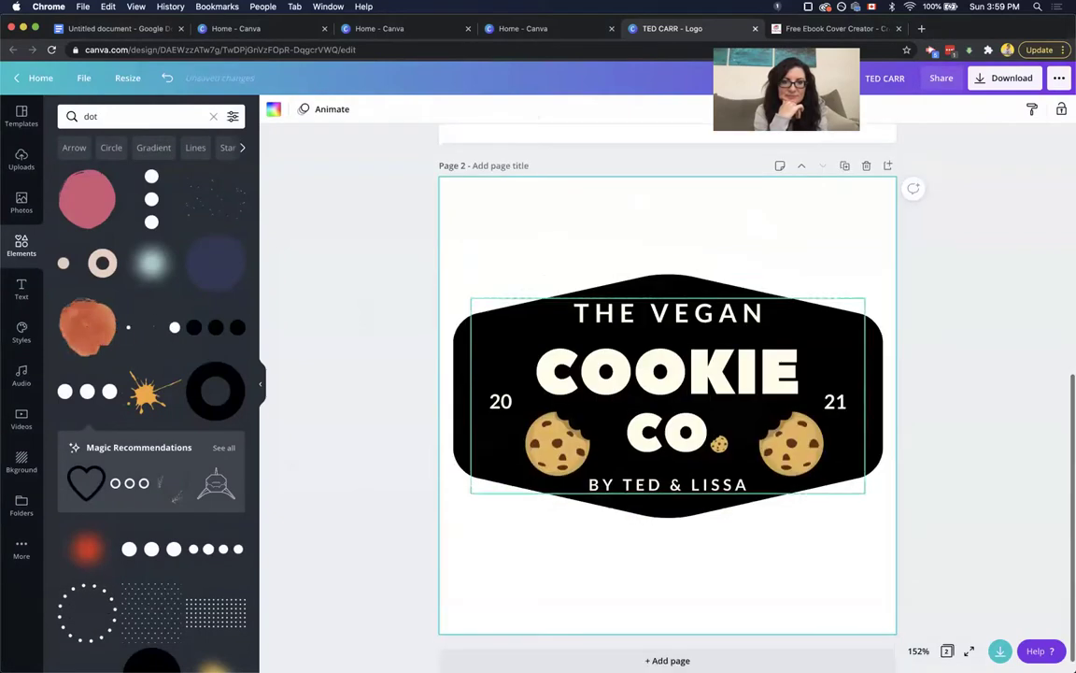
key(Delete)
drag(704, 217, 521, 533)
key(Delete)
drag(664, 375, 871, 490)
key(Delete)
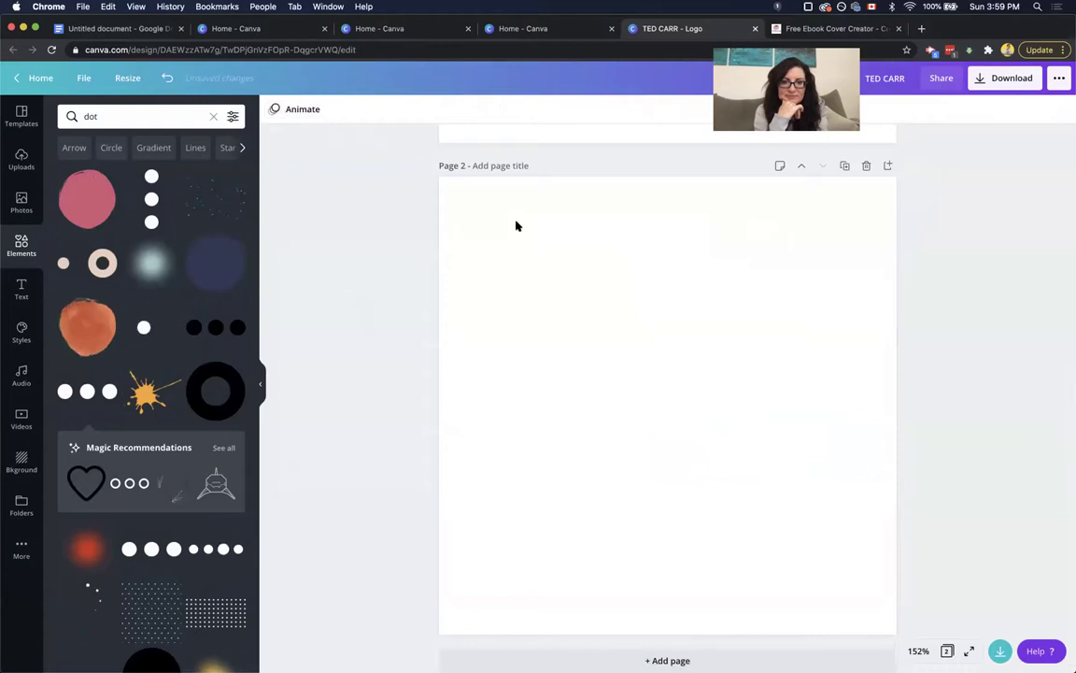
- Set page 2's background to coral after trying gold and purple, then bring up Finder
click(514, 226)
click(274, 109)
click(199, 230)
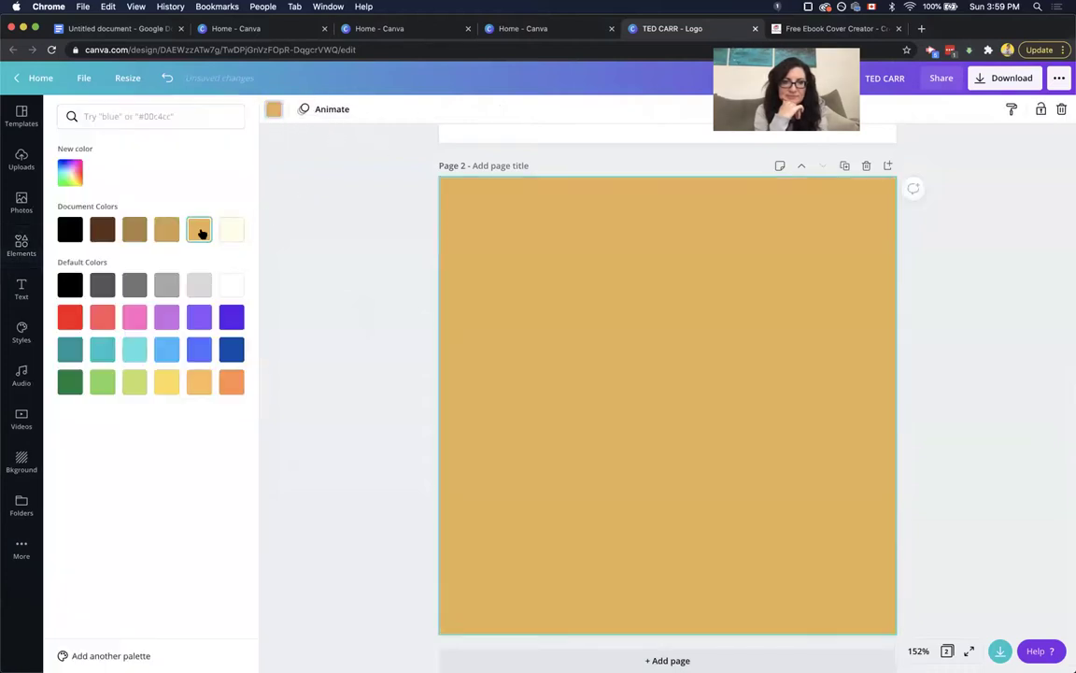
click(224, 318)
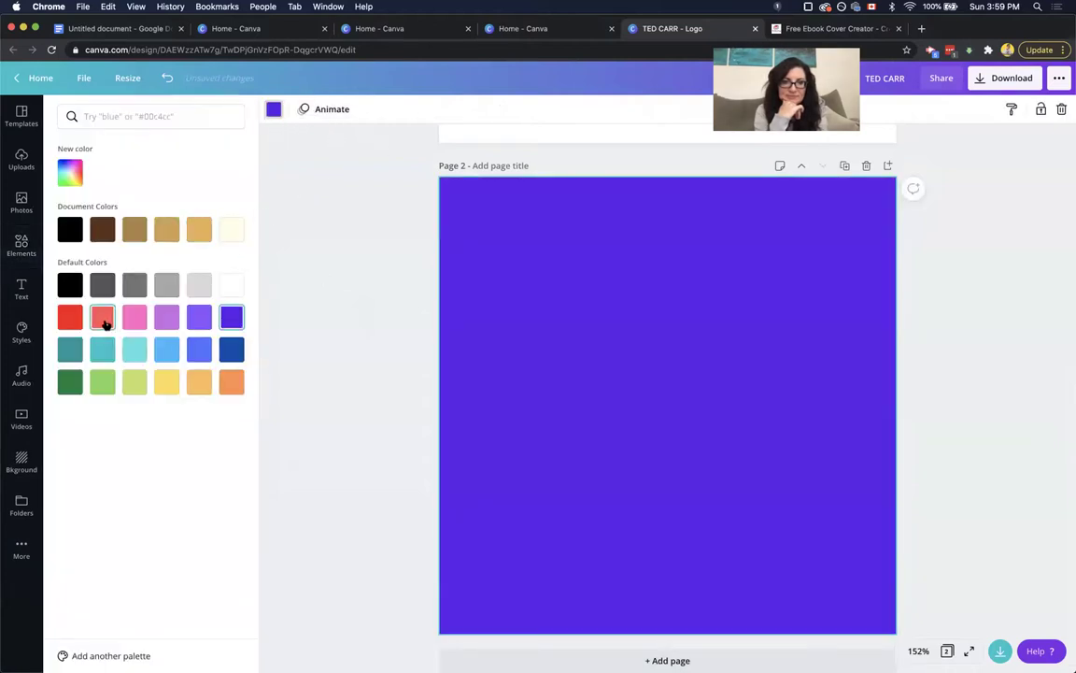
click(104, 321)
click(347, 332)
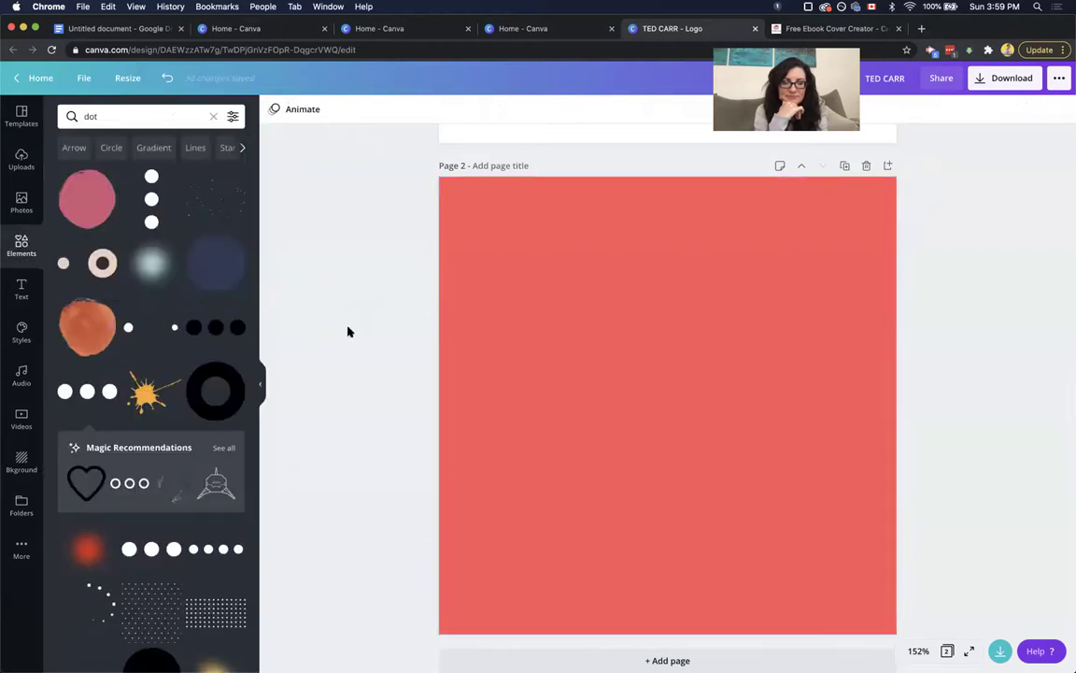
mouse_move(293, 663)
click(252, 648)
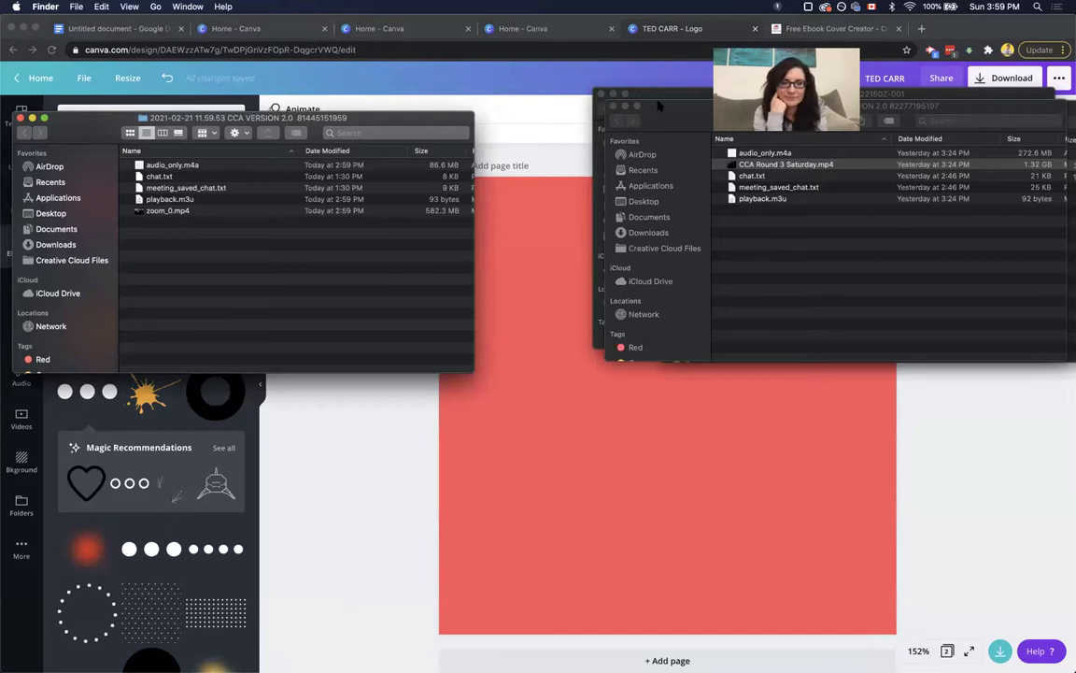
click(780, 182)
drag(780, 123, 958, 225)
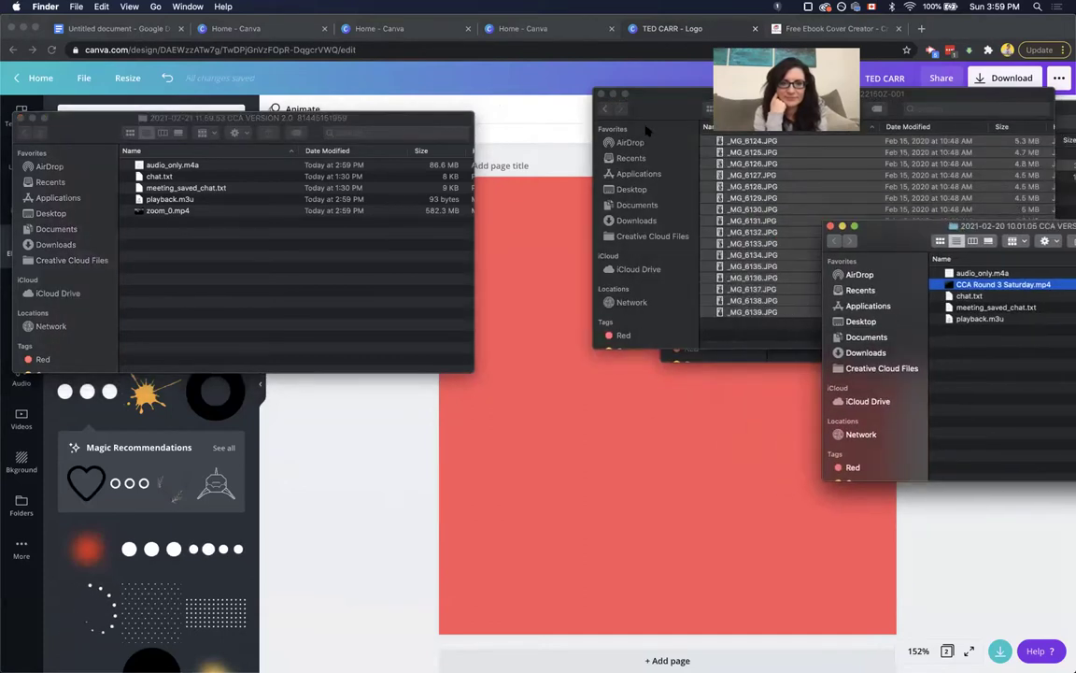
click(633, 159)
drag(671, 131, 592, 413)
click(457, 404)
drag(667, 405, 674, 381)
click(619, 511)
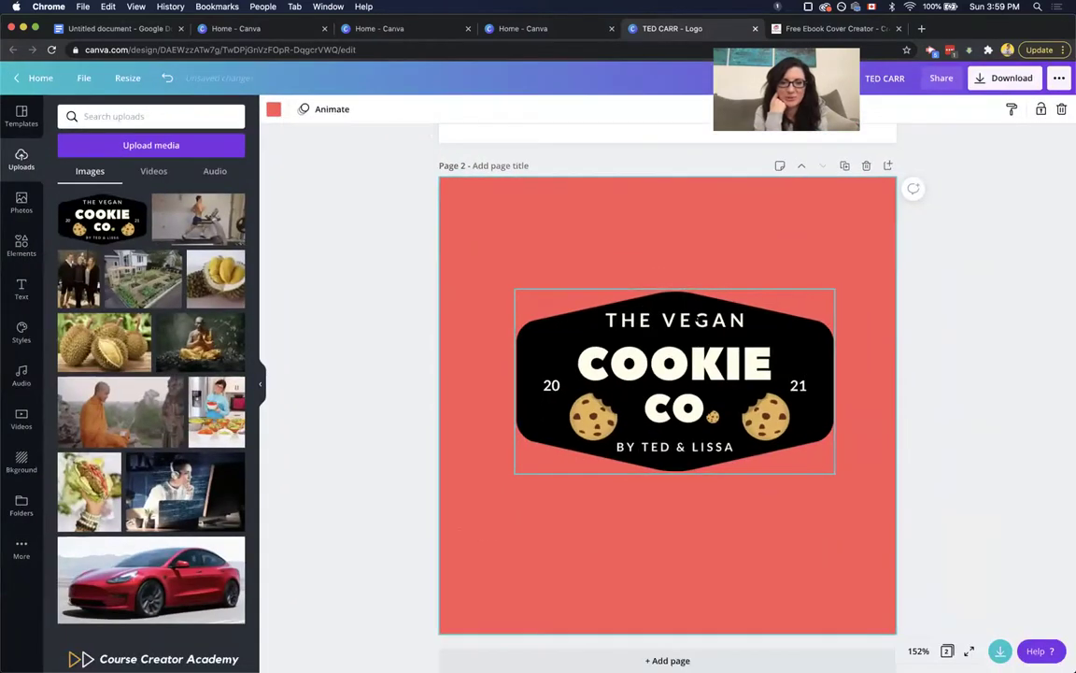
- Shrink the cookie logo to about 105×61 in page 2's top-left corner, then select page 1
click(539, 294)
drag(514, 288, 467, 262)
drag(859, 249, 846, 264)
mouse_move(654, 374)
mouse_down()
mouse_move(655, 418)
mouse_move(672, 385)
mouse_up()
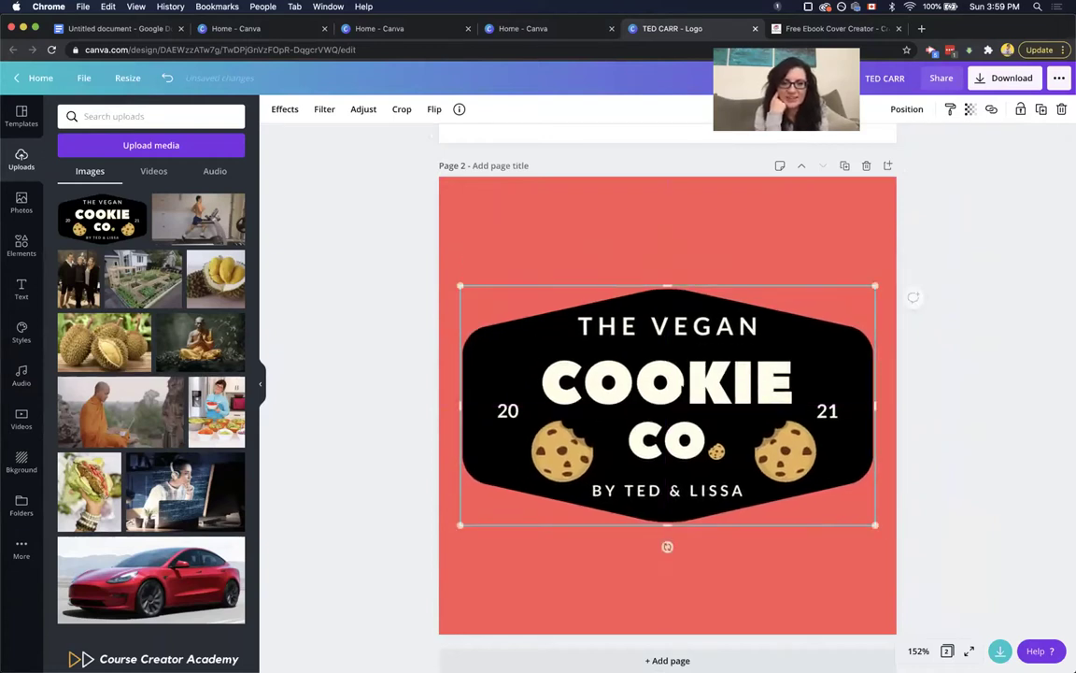
drag(862, 518, 485, 207)
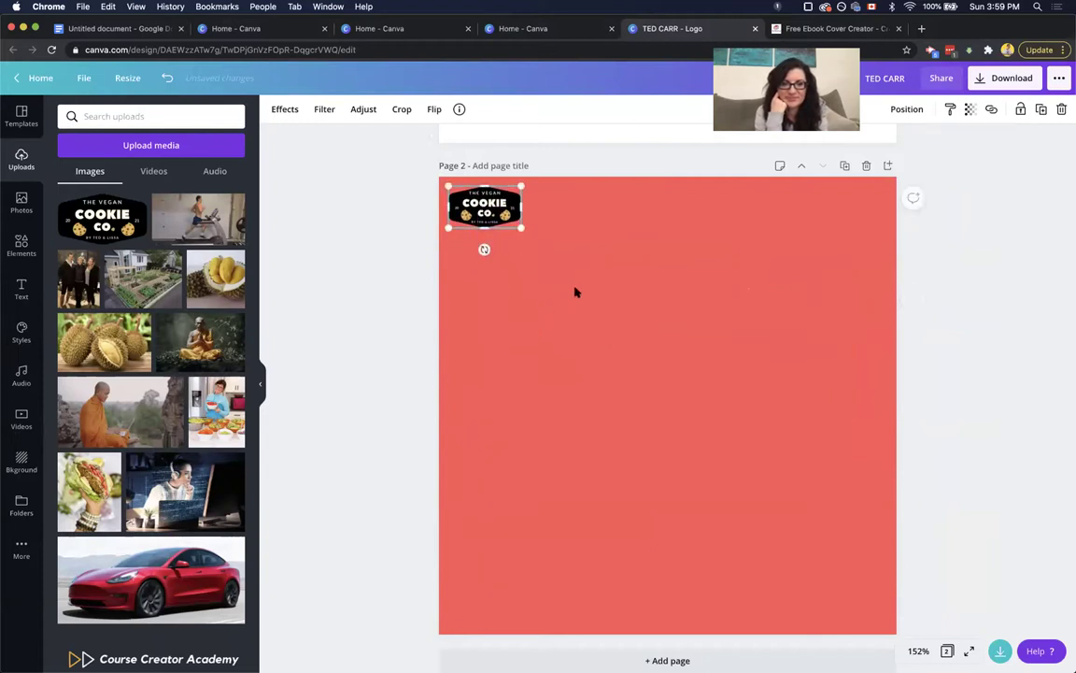
scroll(545, 545, up, 5)
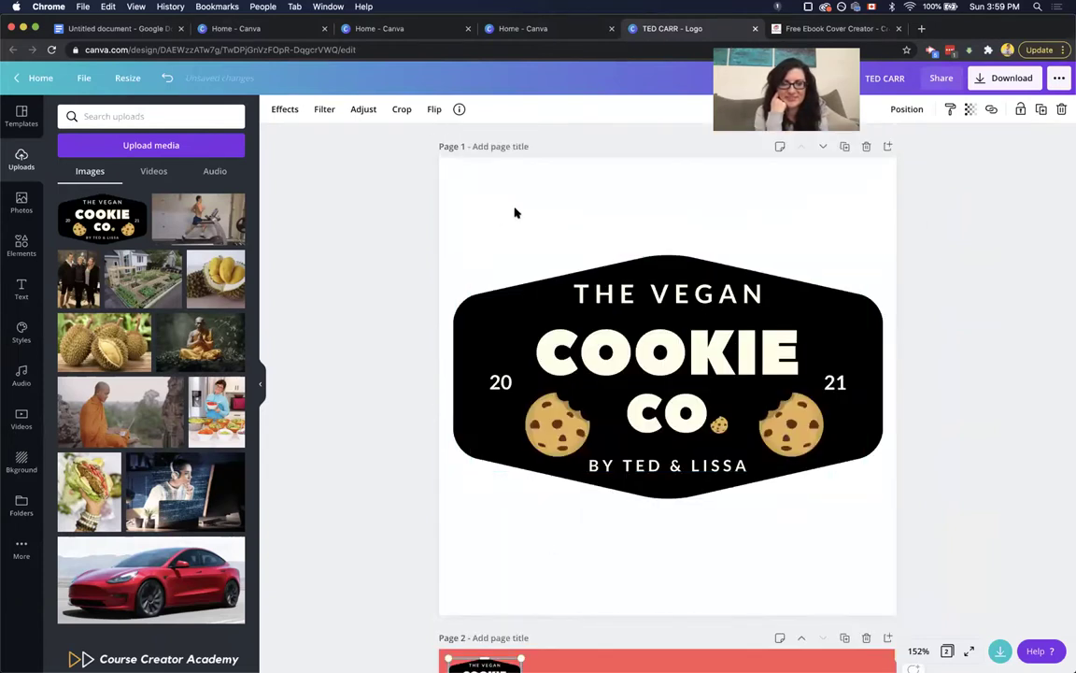
scroll(501, 327, down, 1)
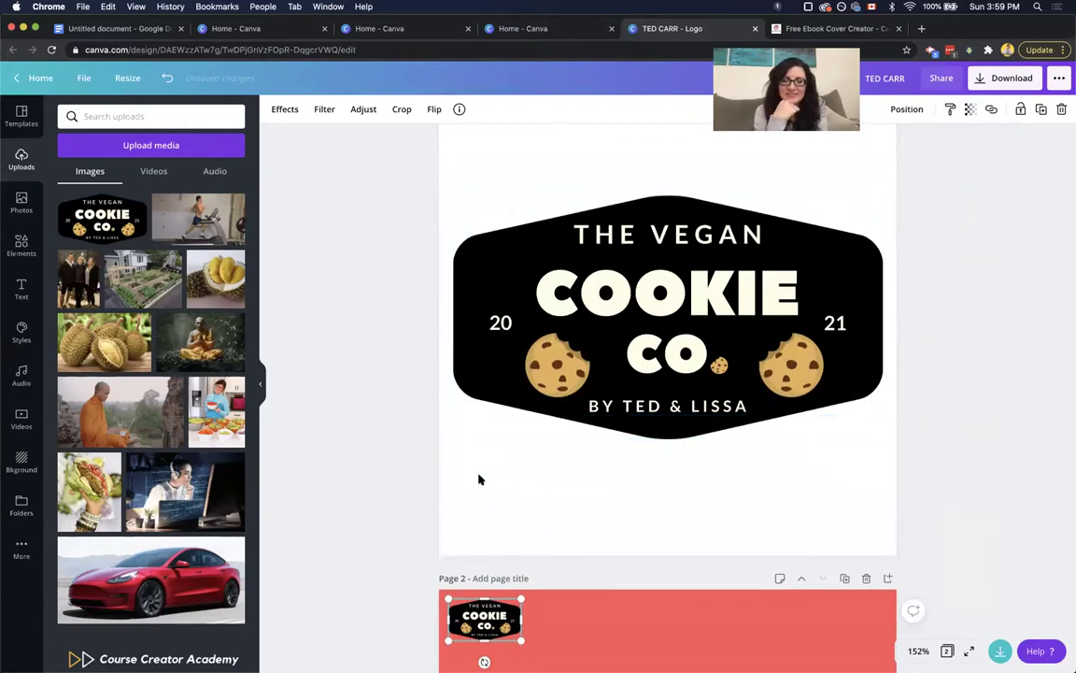
click(479, 480)
scroll(471, 216, up, 1)
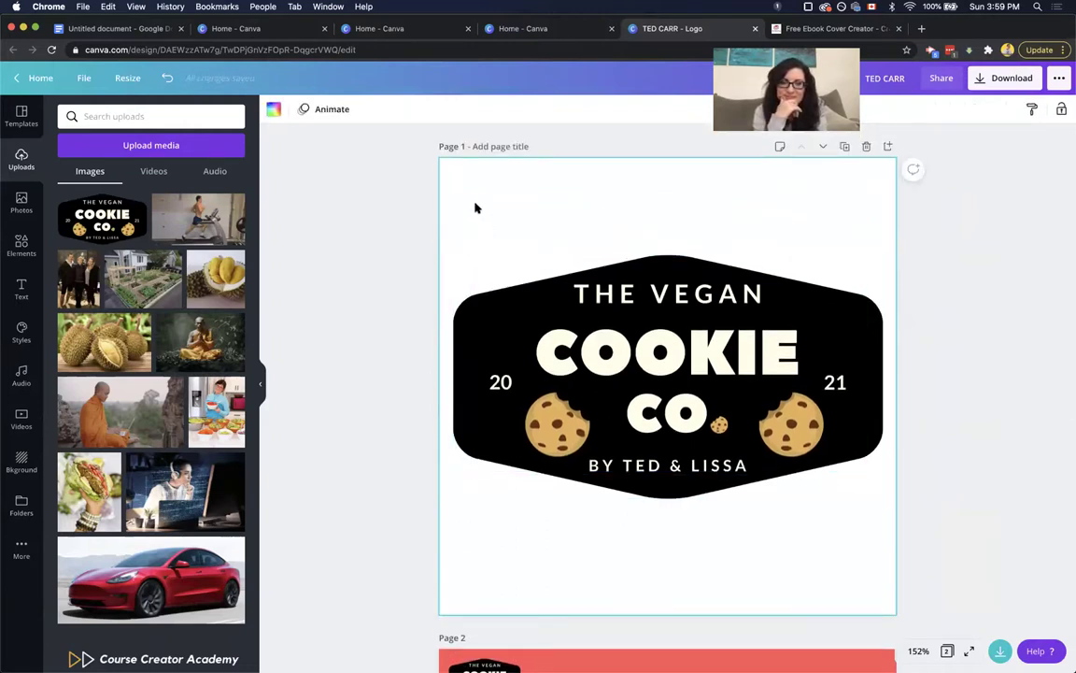
- Try a black background on page 1, undo it, and duplicate page 1 as page 2
click(272, 109)
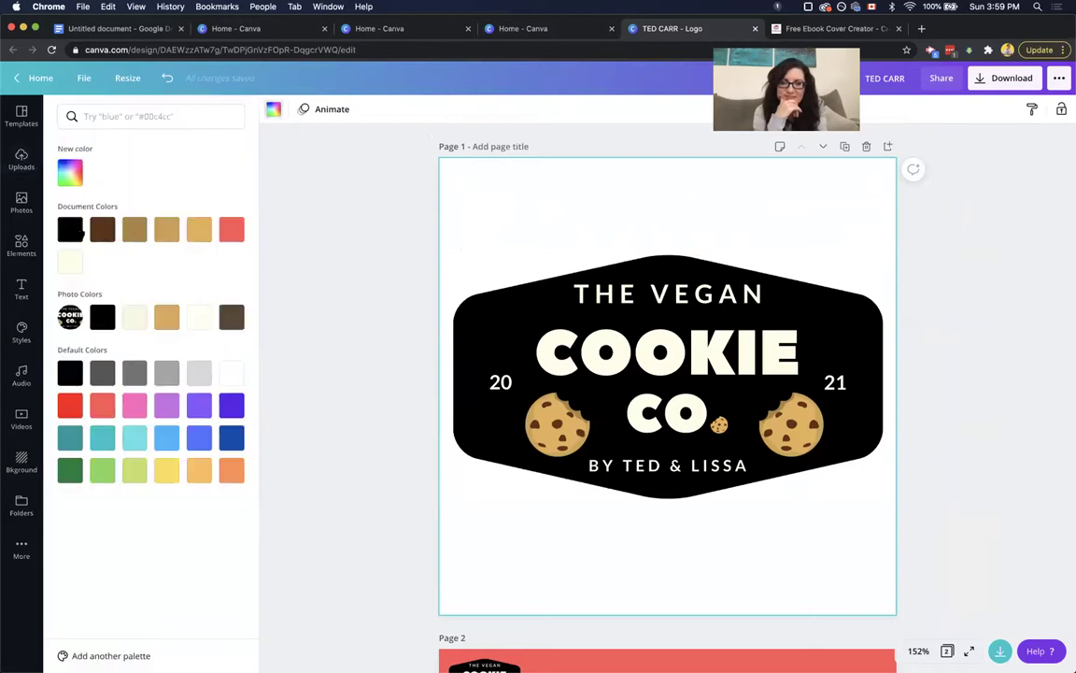
click(75, 231)
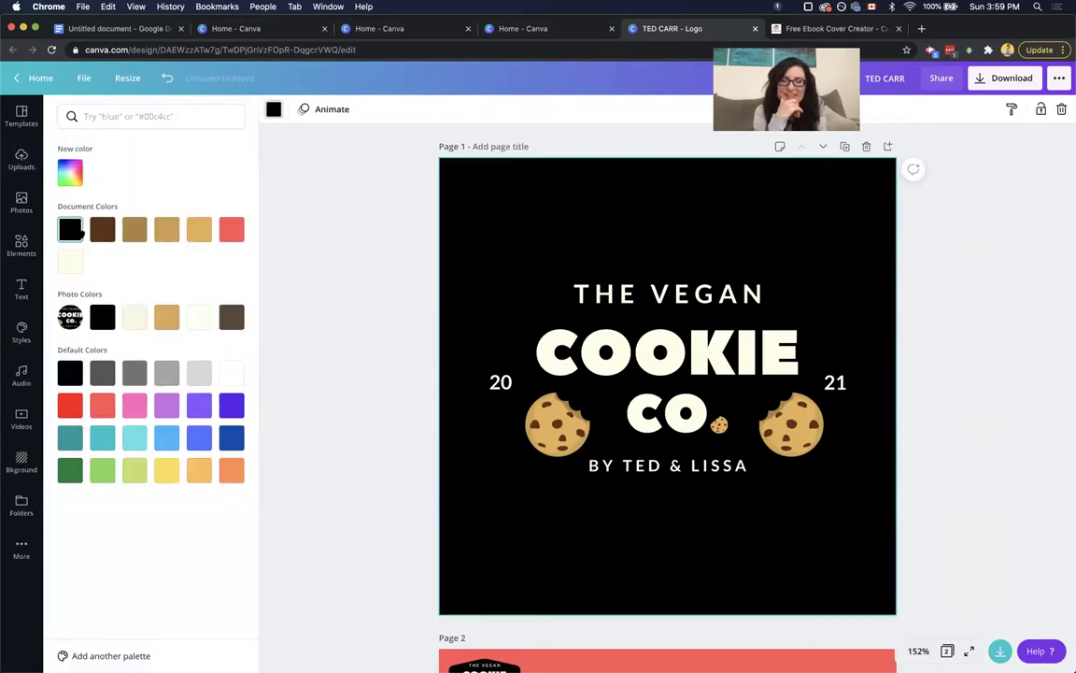
key(super+z)
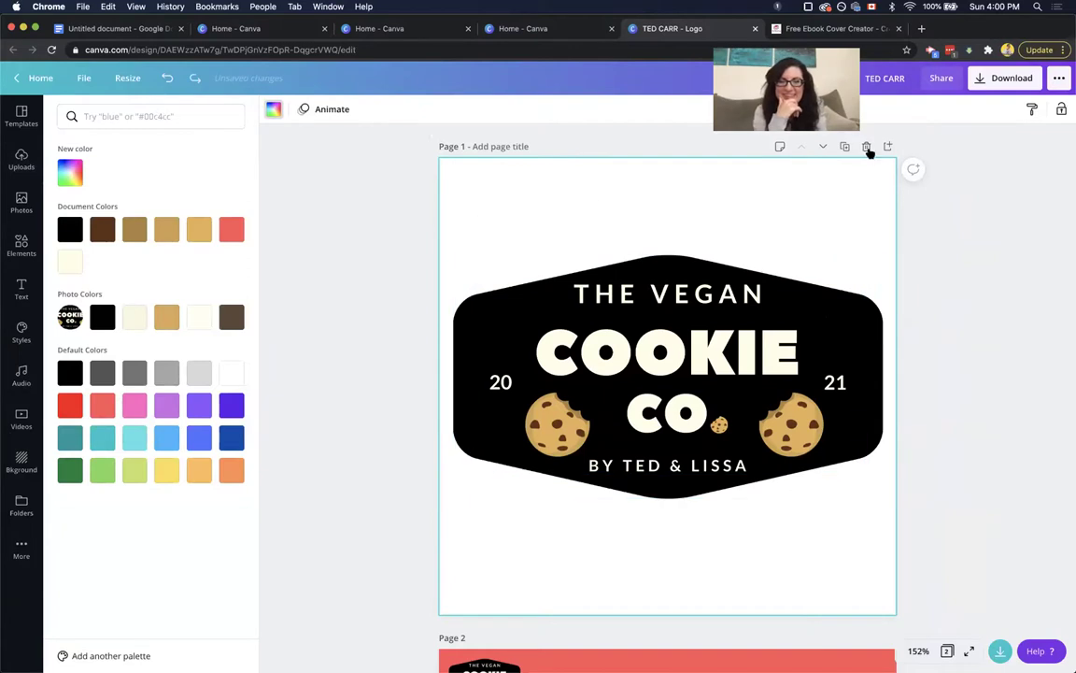
click(844, 147)
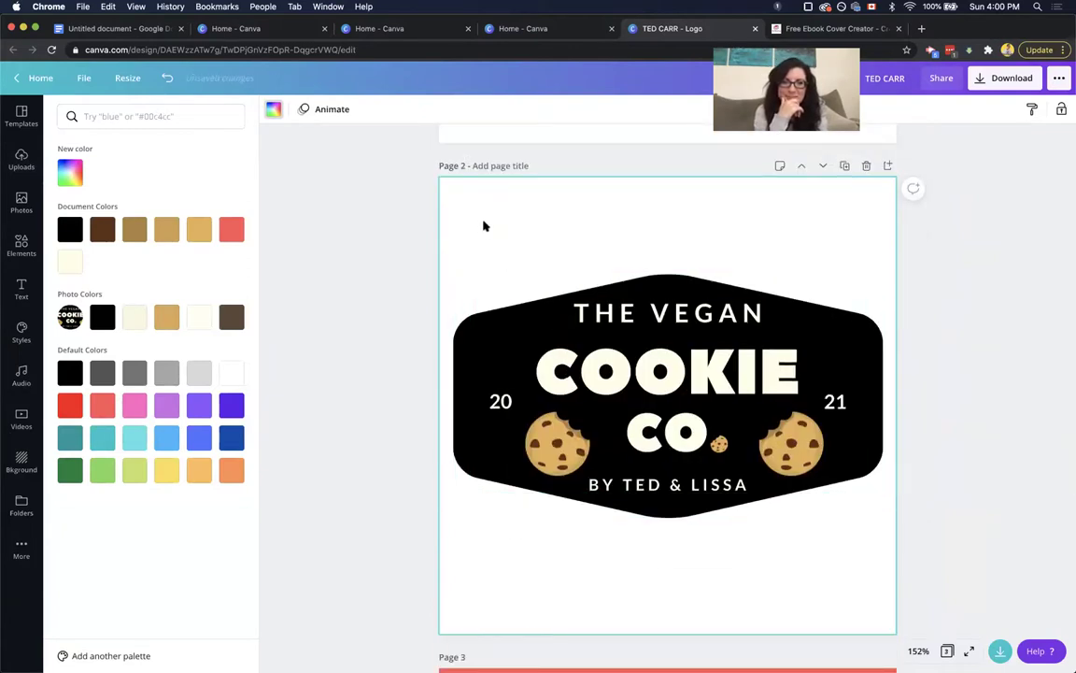
- On page 2, make the badge shape white and the page background black
click(659, 500)
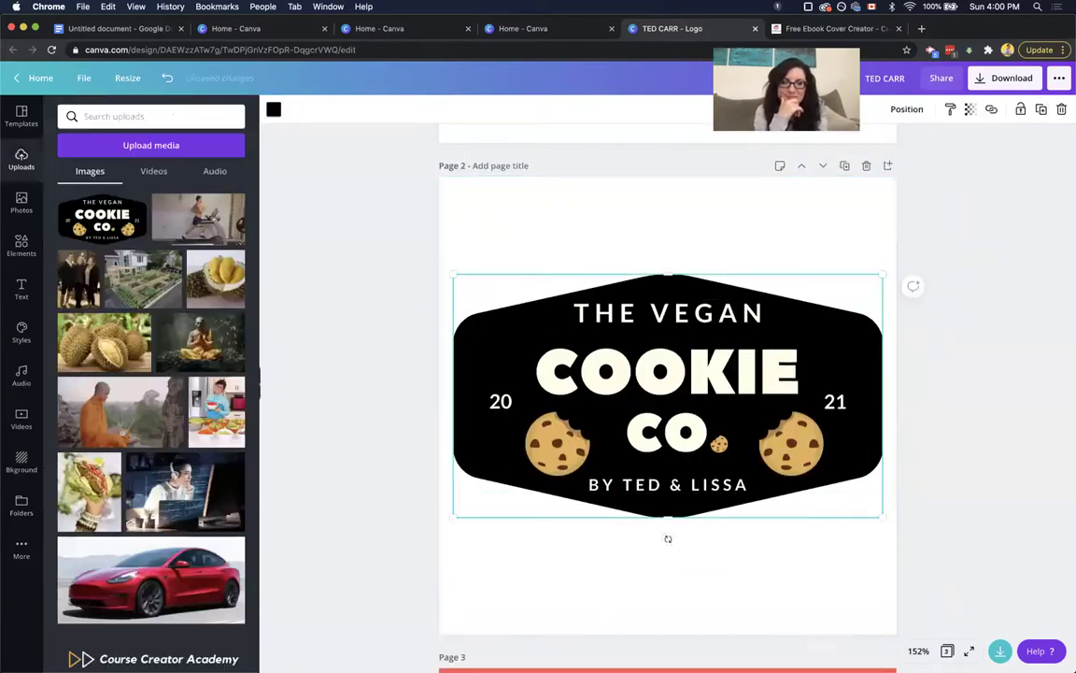
click(274, 109)
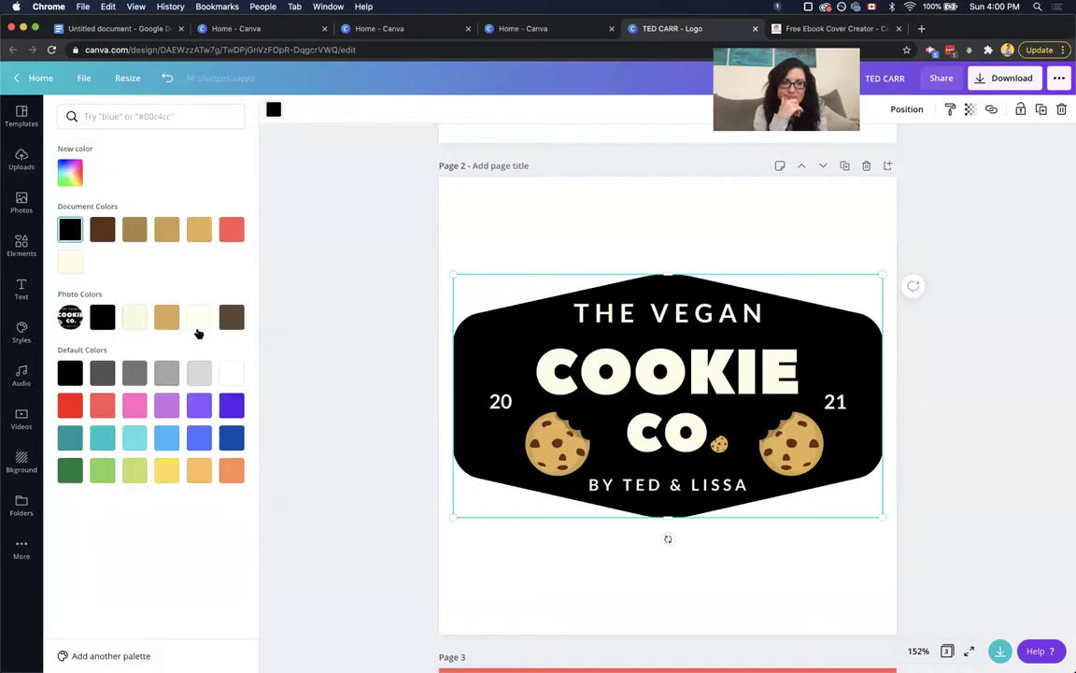
click(231, 372)
click(449, 198)
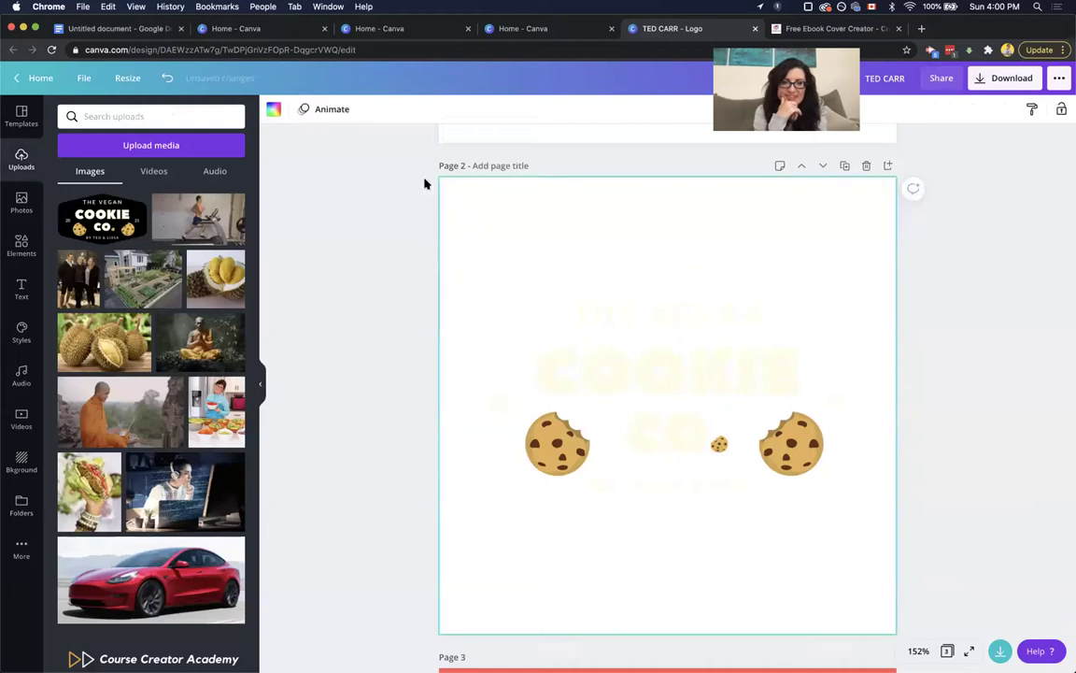
click(273, 109)
click(71, 228)
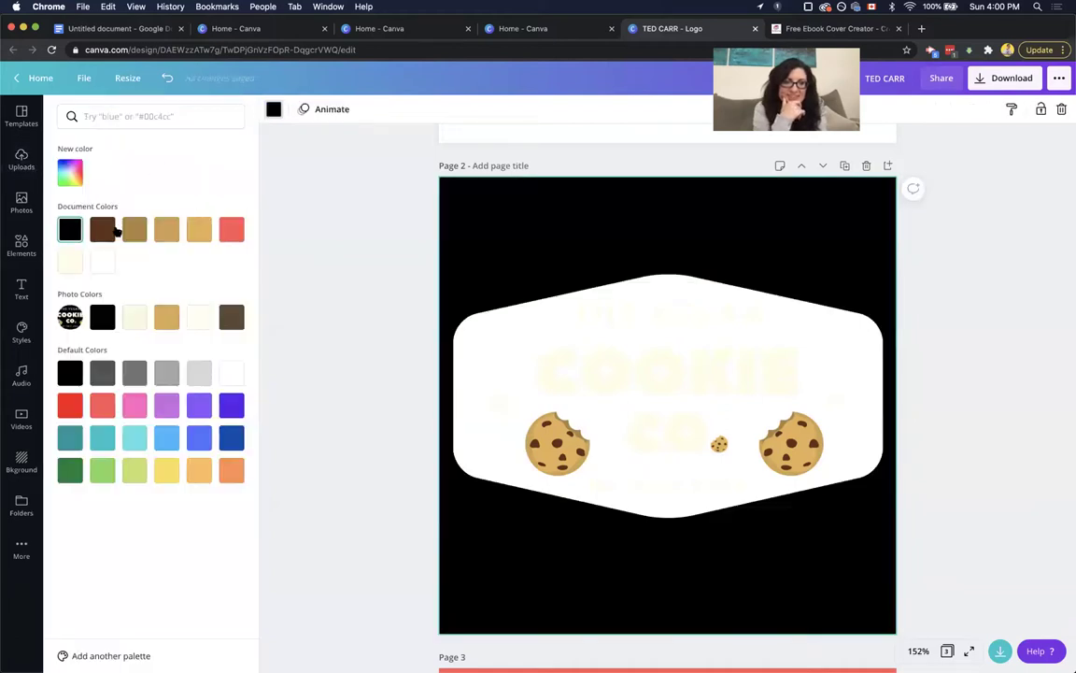
- Recolour the COOKIE CO. and THE VEGAN text black and select the byline
click(487, 340)
click(552, 337)
click(457, 109)
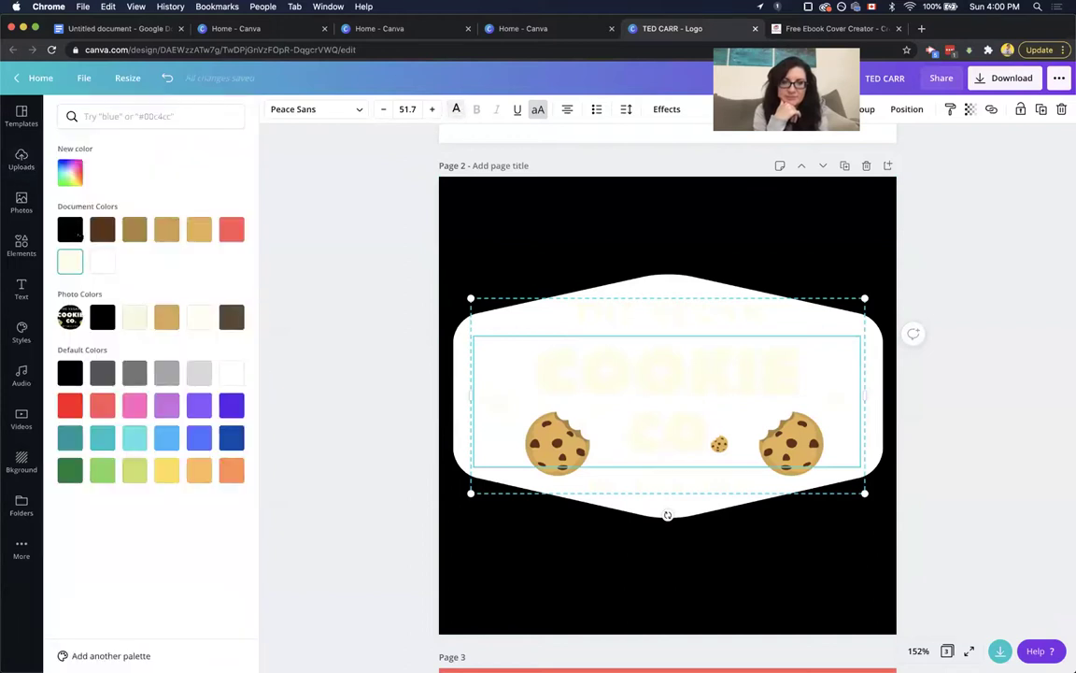
click(70, 229)
click(583, 327)
drag(571, 314, 768, 315)
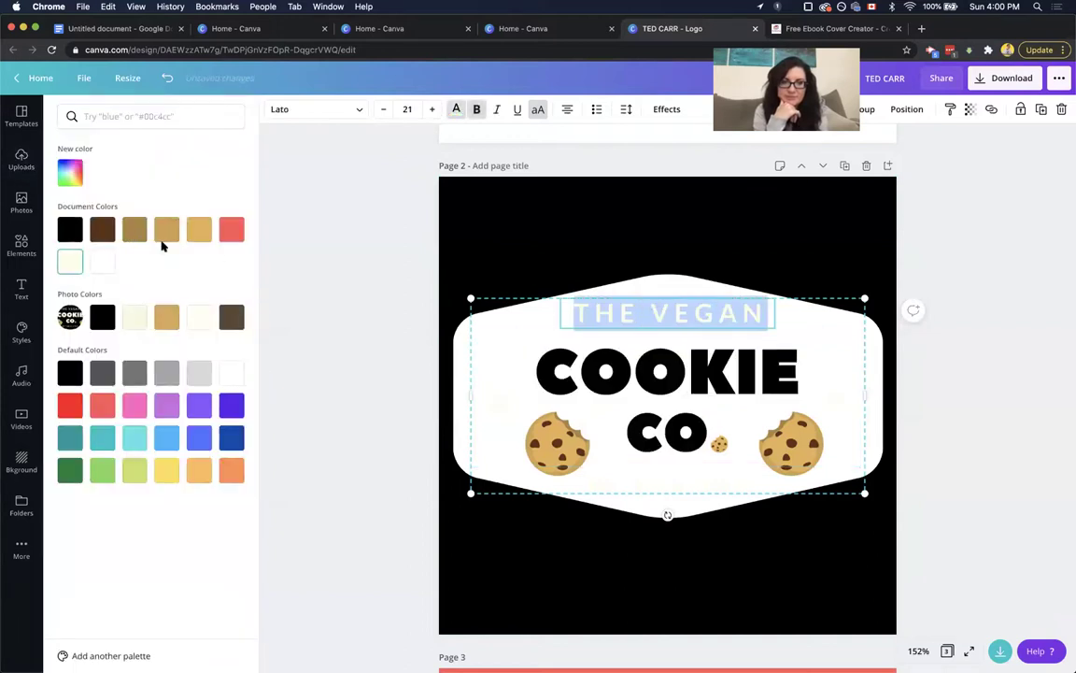
click(70, 229)
double_click(658, 484)
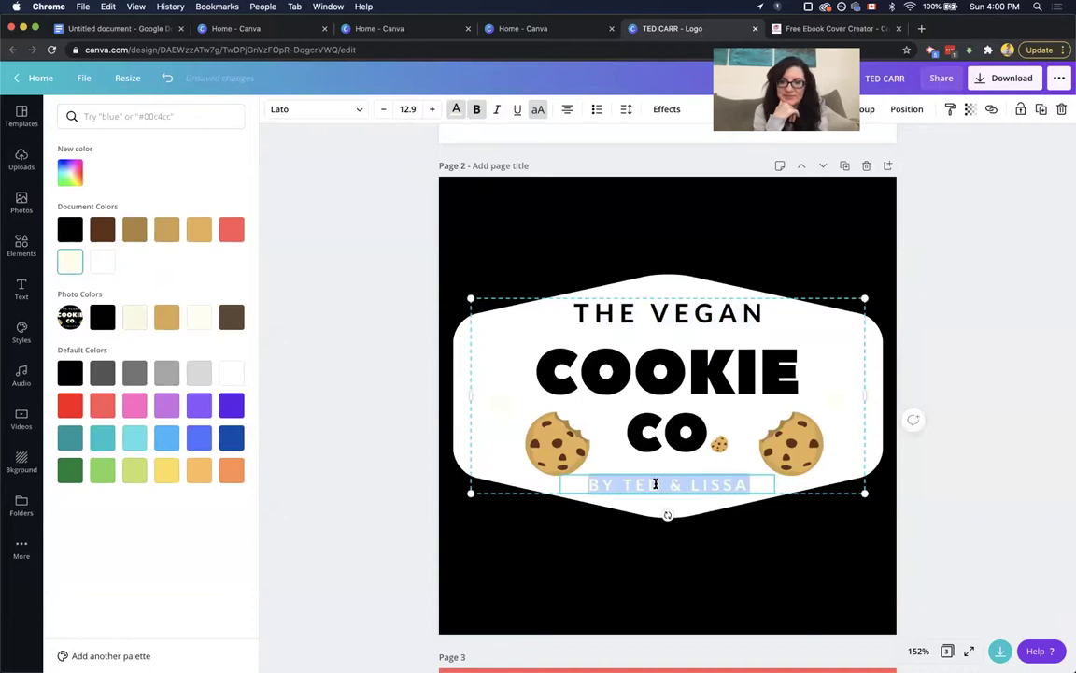
click(70, 229)
click(22, 159)
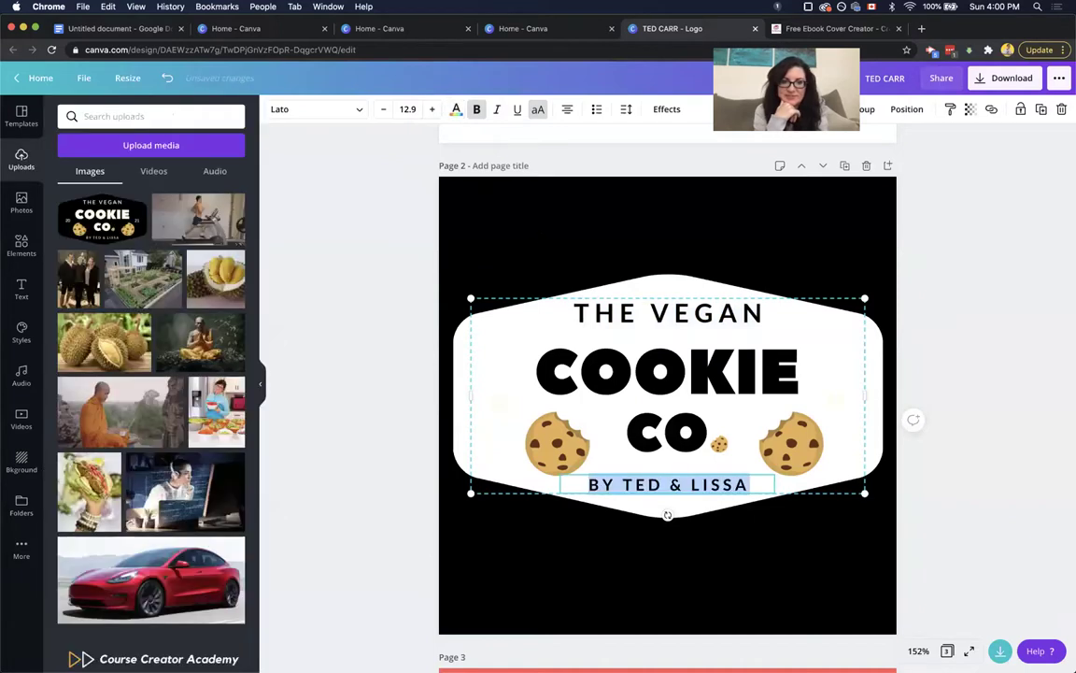
click(504, 561)
- Open the page 2 logo's text for editing, placing the cursor before COOKIE and CO
scroll(667, 373, up, 5)
scroll(667, 374, down, 5)
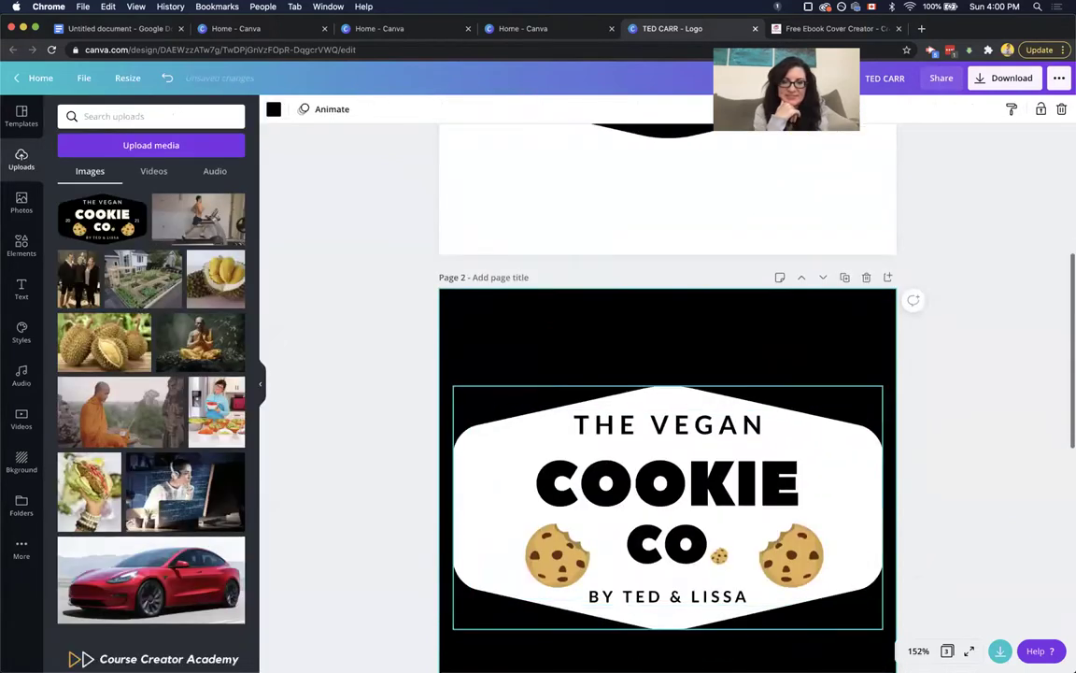
scroll(667, 374, up, 5)
scroll(667, 374, down, 5)
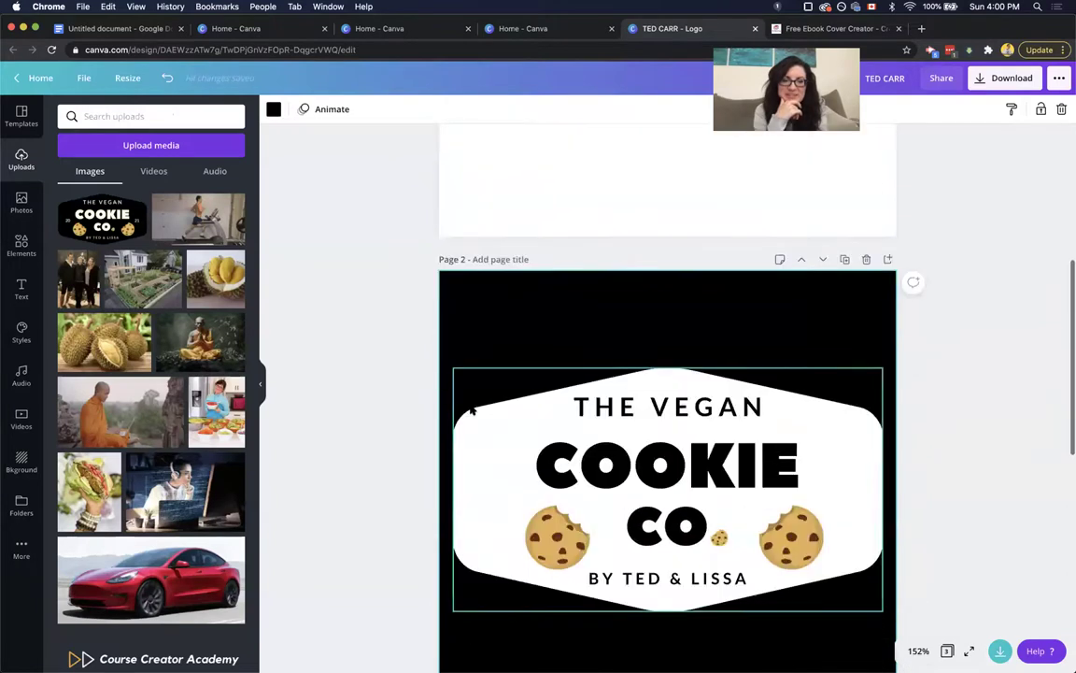
click(487, 472)
double_click(487, 472)
click(488, 472)
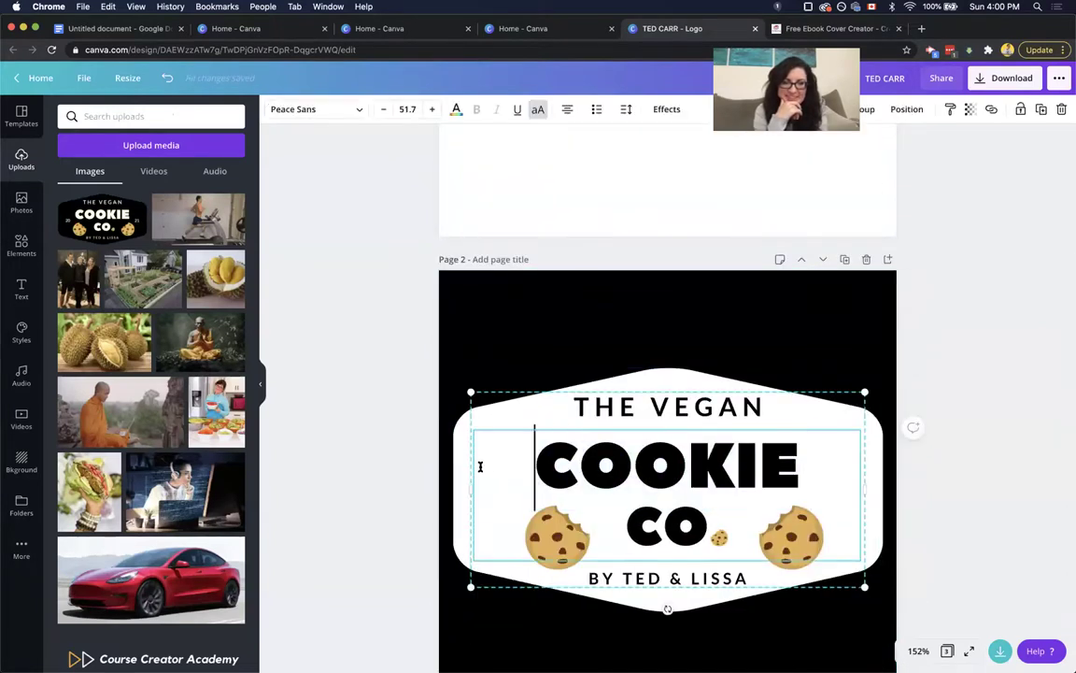
triple_click(495, 492)
click(495, 492)
click(505, 500)
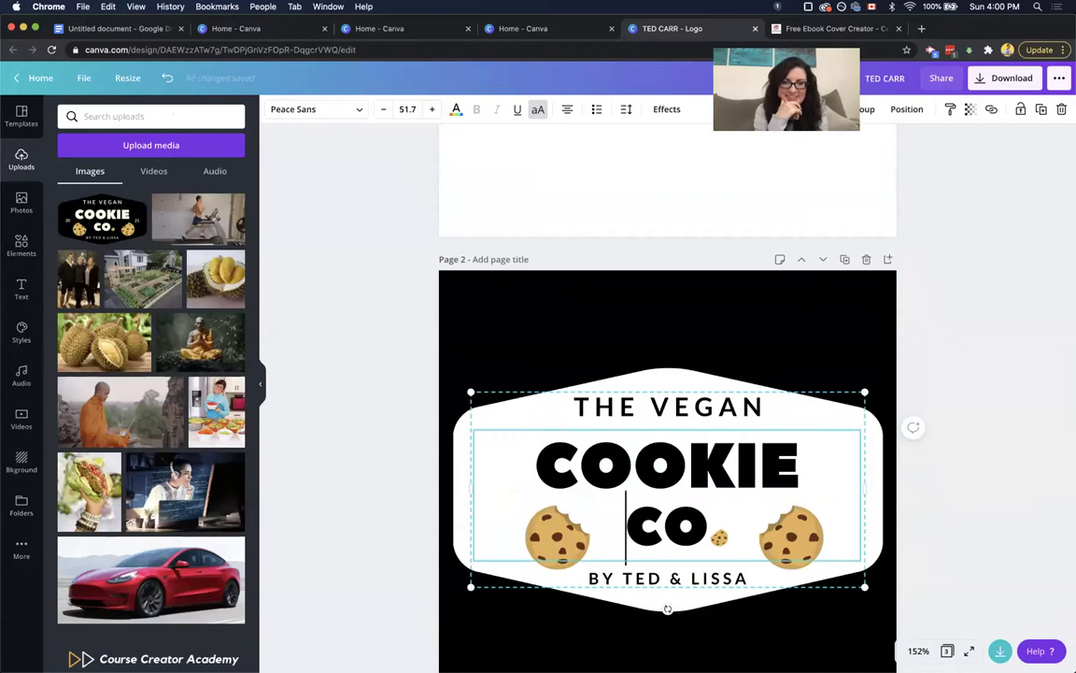
- Ungroup the logo and colour the 20 and 21 numbers black
click(846, 109)
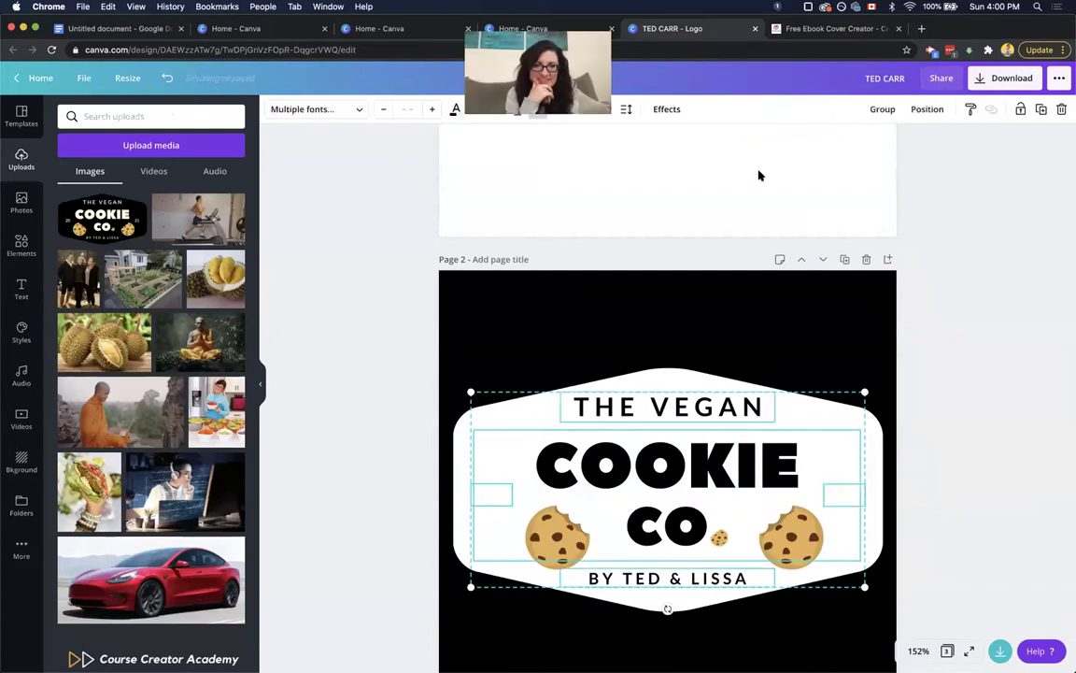
click(445, 446)
click(492, 495)
double_click(492, 495)
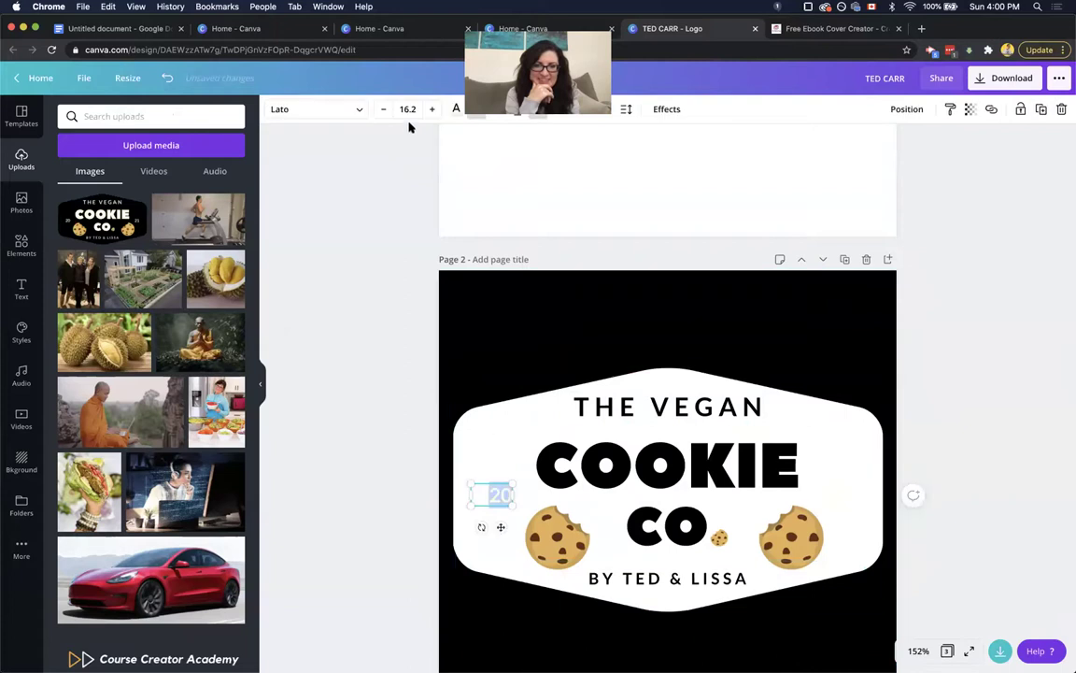
click(455, 109)
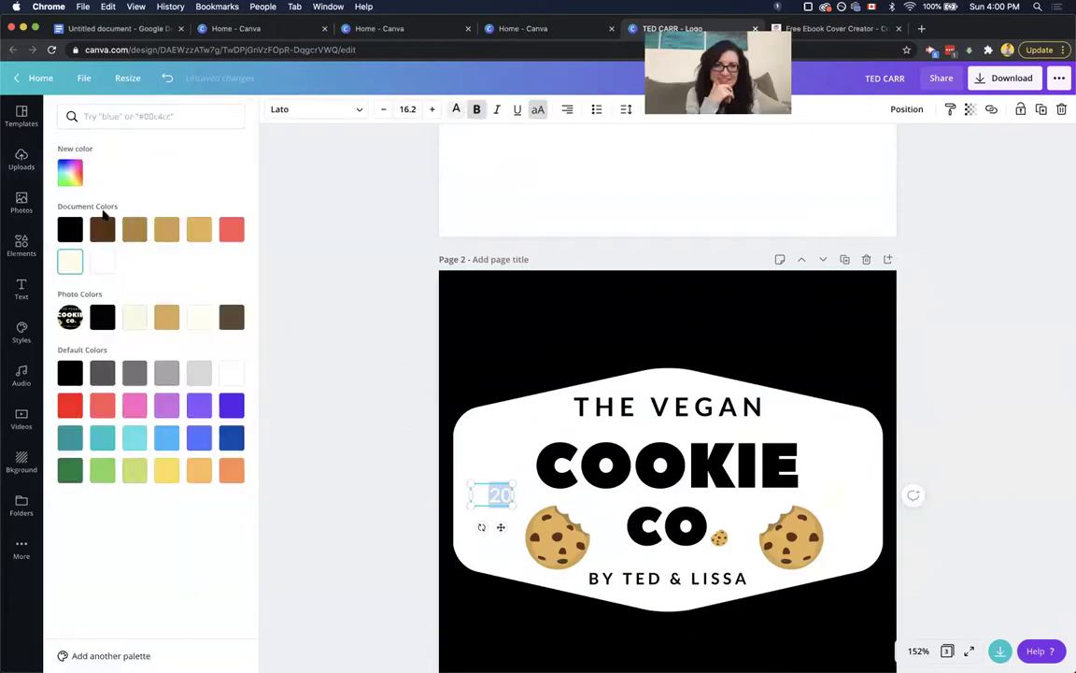
click(840, 494)
double_click(841, 494)
click(70, 229)
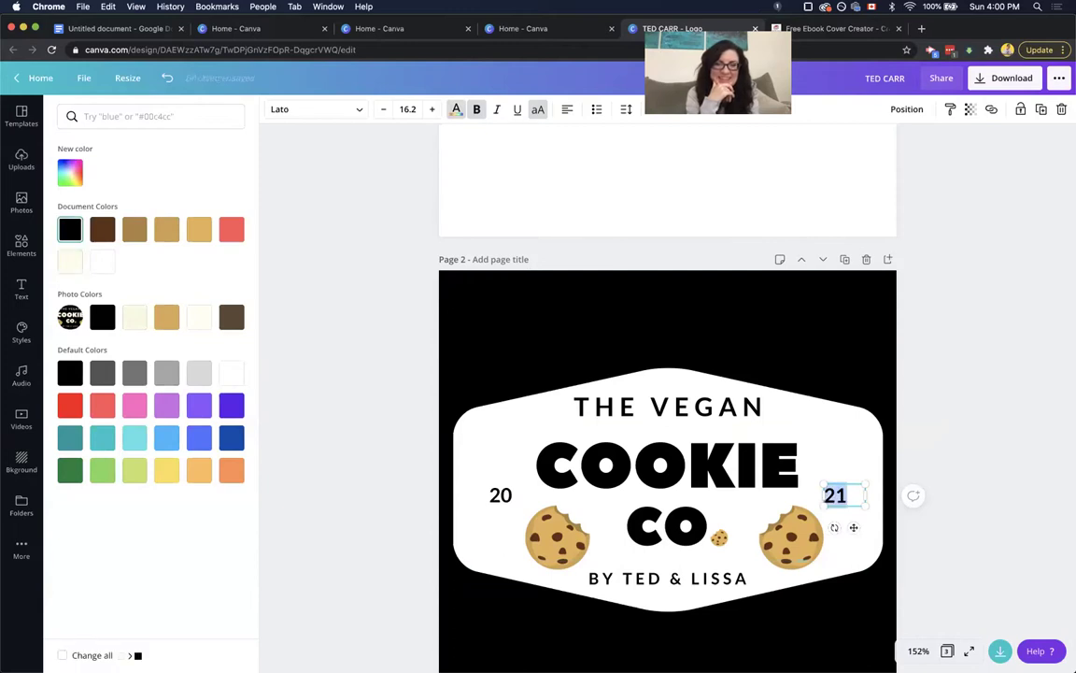
- Recolour the logo's white badge to the cream document colour
click(477, 431)
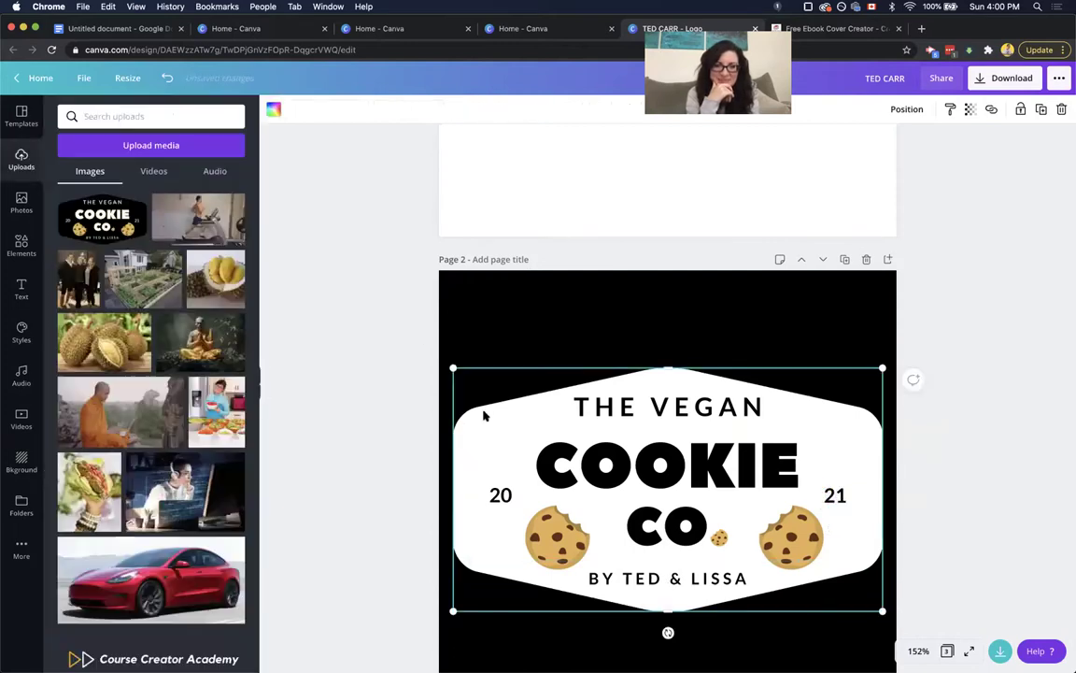
click(273, 109)
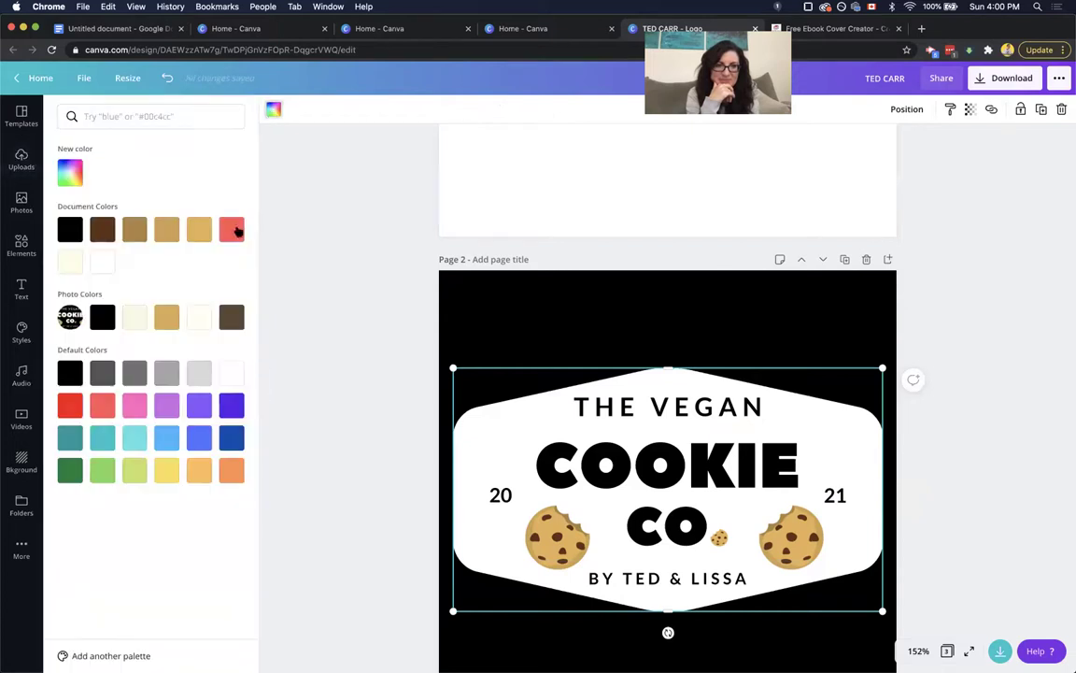
click(70, 262)
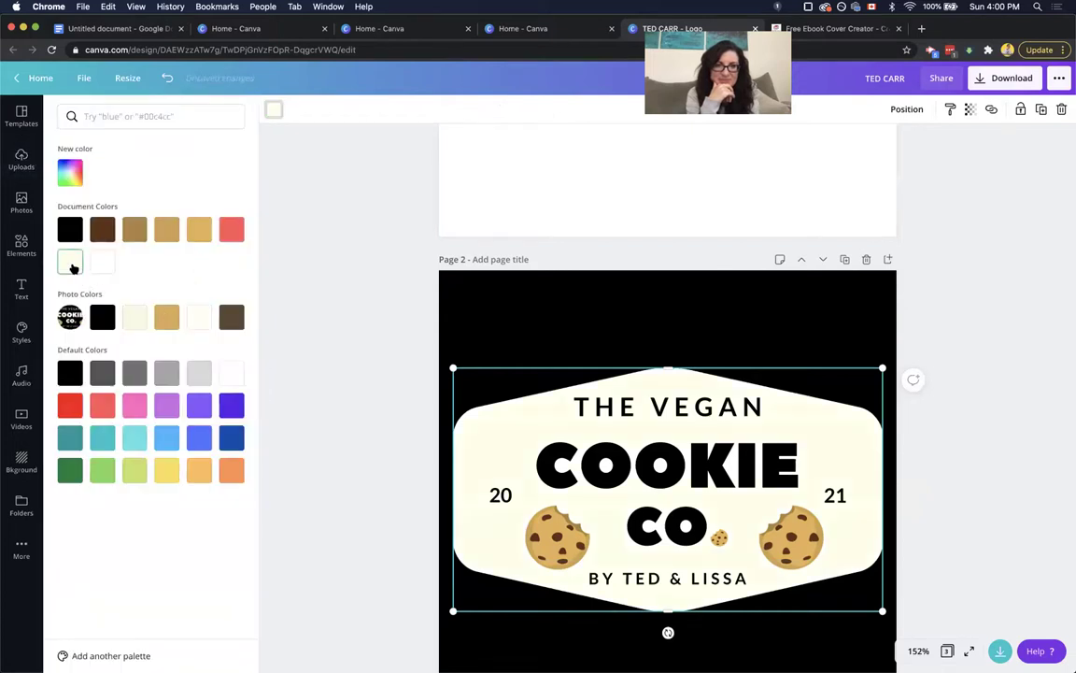
click(378, 344)
- Delete page 2's black background element so the cream badge sits on white
scroll(378, 344, up, 2)
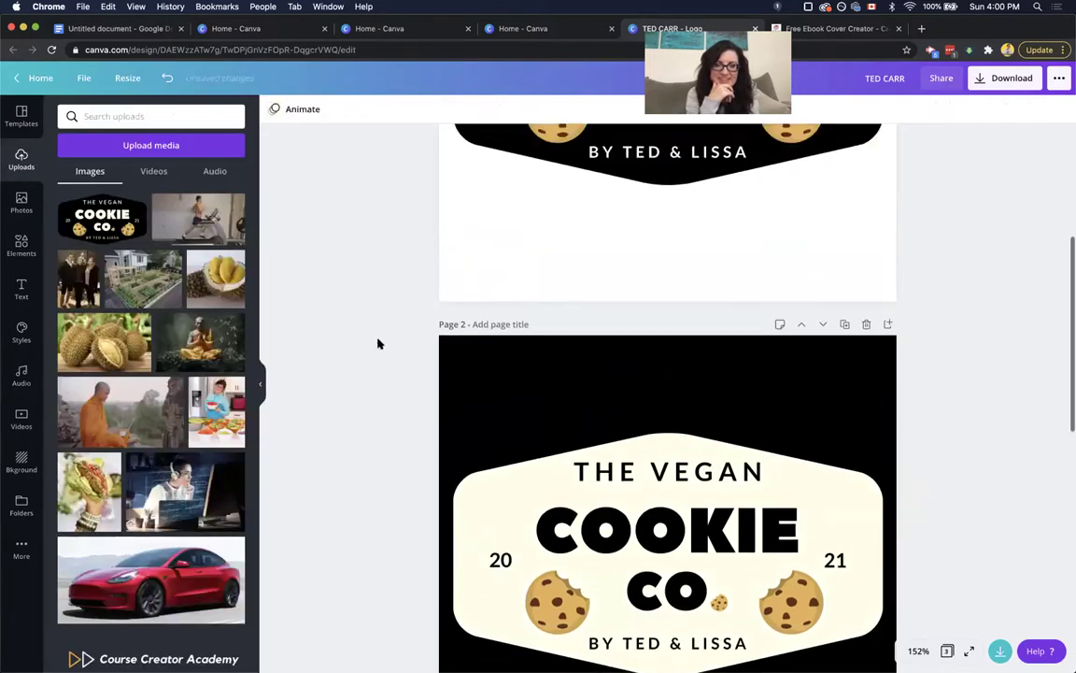
scroll(388, 325, down, 4)
scroll(390, 325, up, 5)
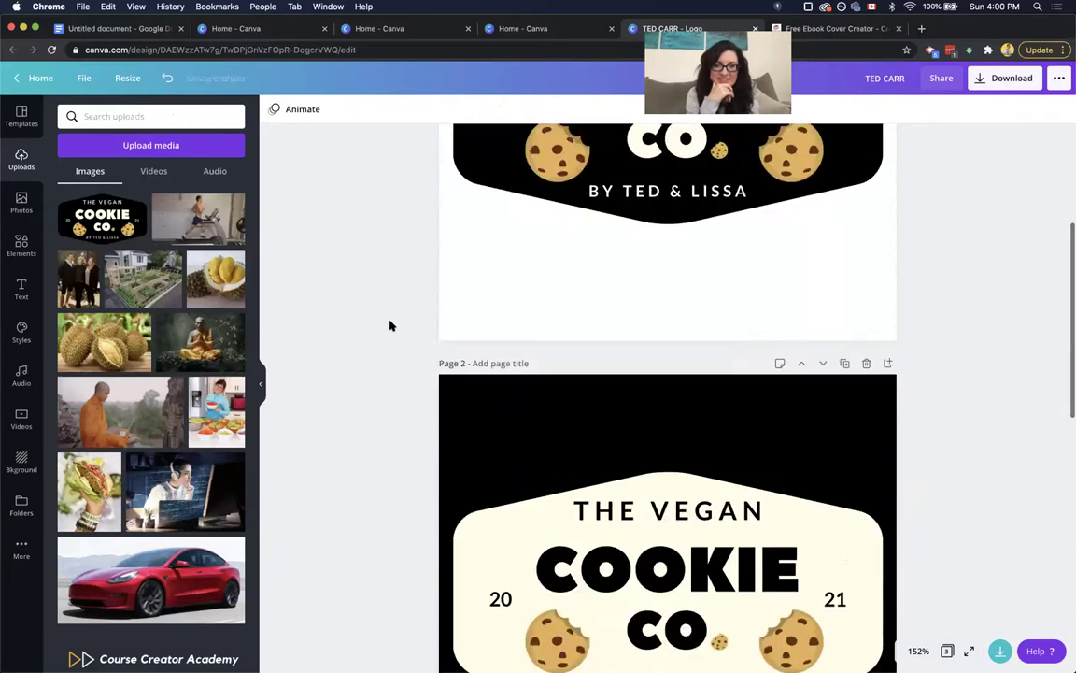
scroll(390, 325, down, 3)
scroll(391, 325, down, 3)
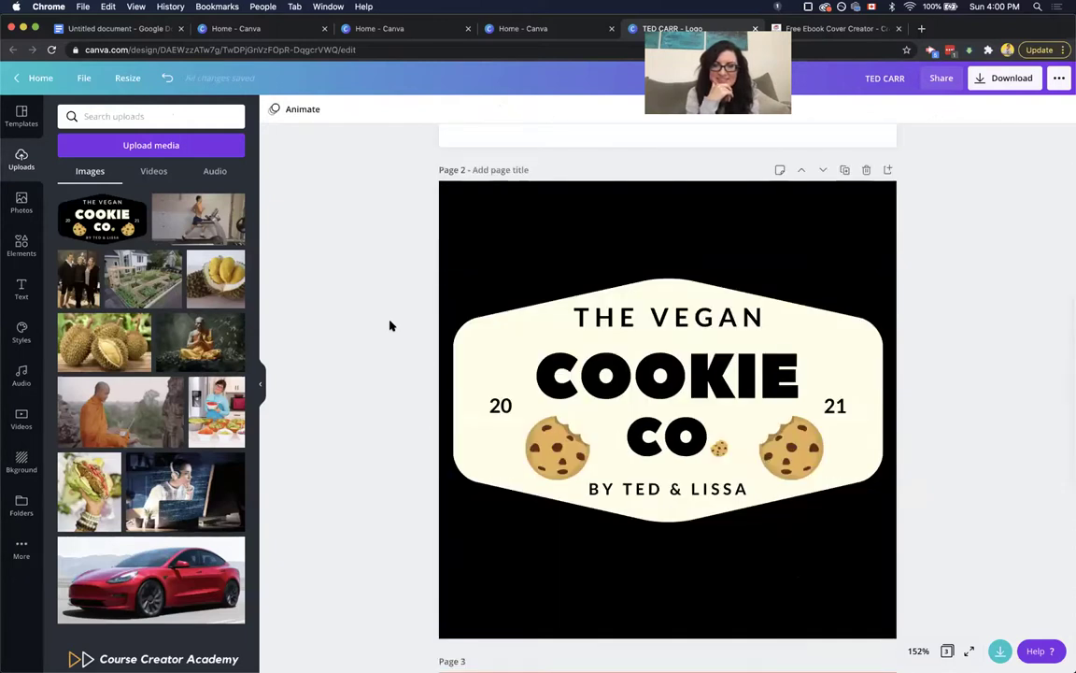
scroll(390, 325, up, 1)
scroll(391, 325, up, 3)
scroll(388, 324, down, 4)
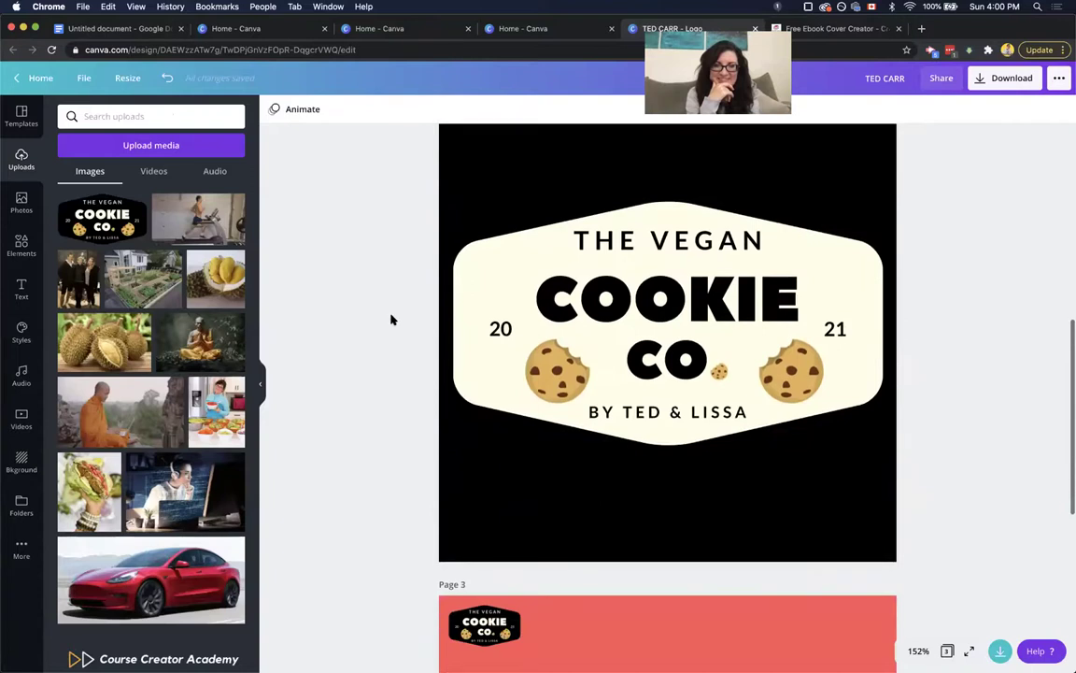
scroll(390, 322, up, 1)
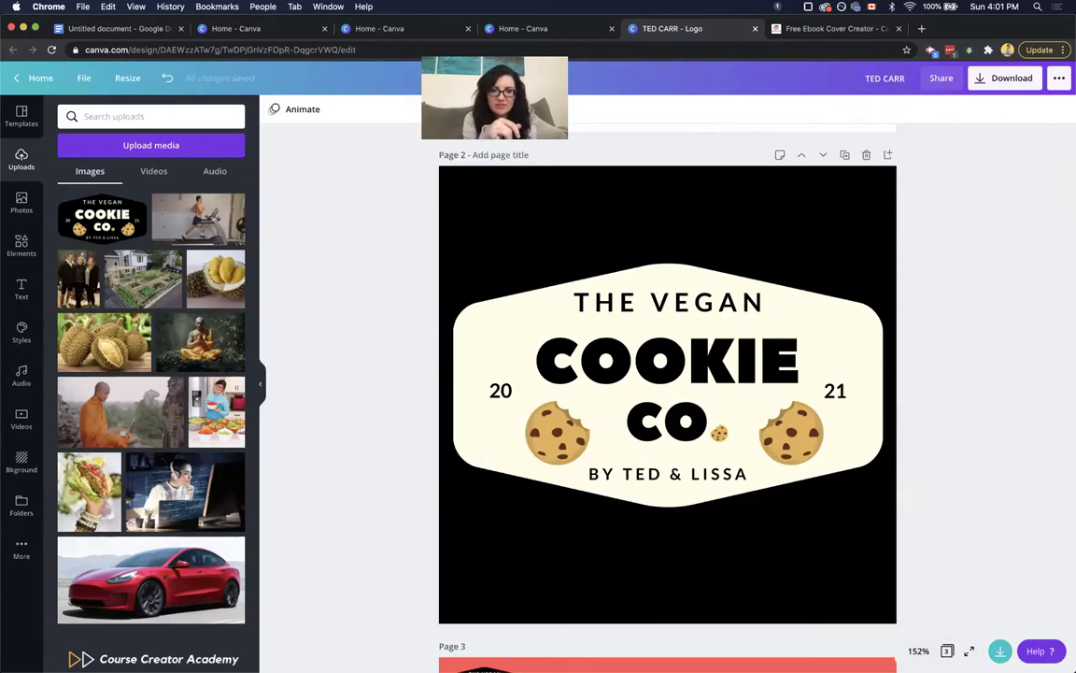
click(667, 560)
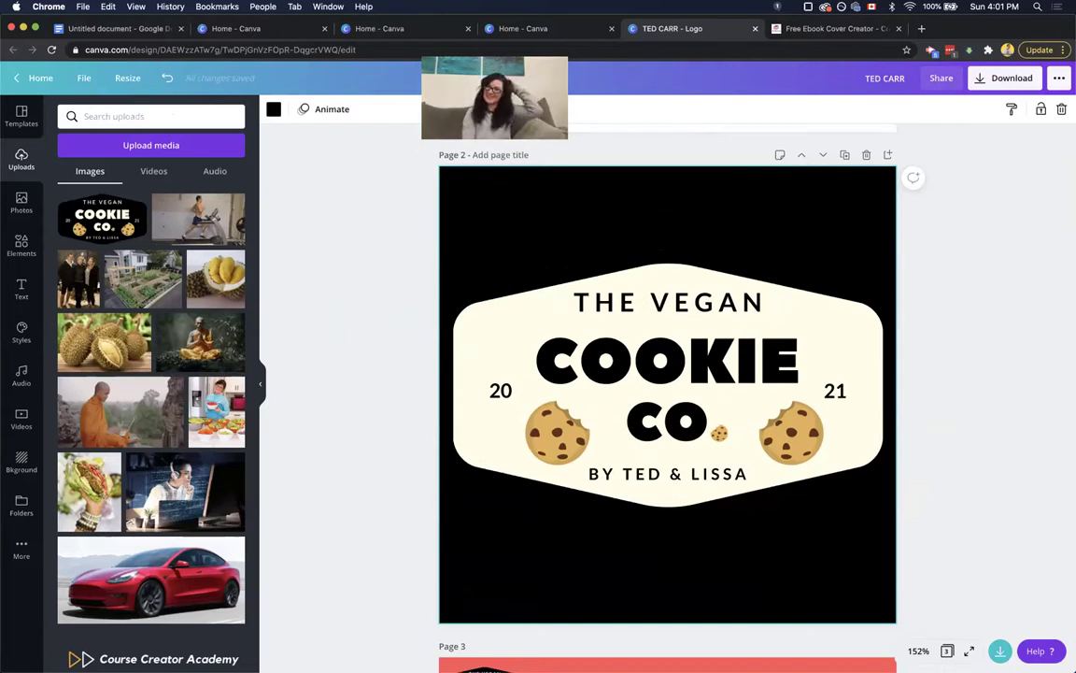
key(Delete)
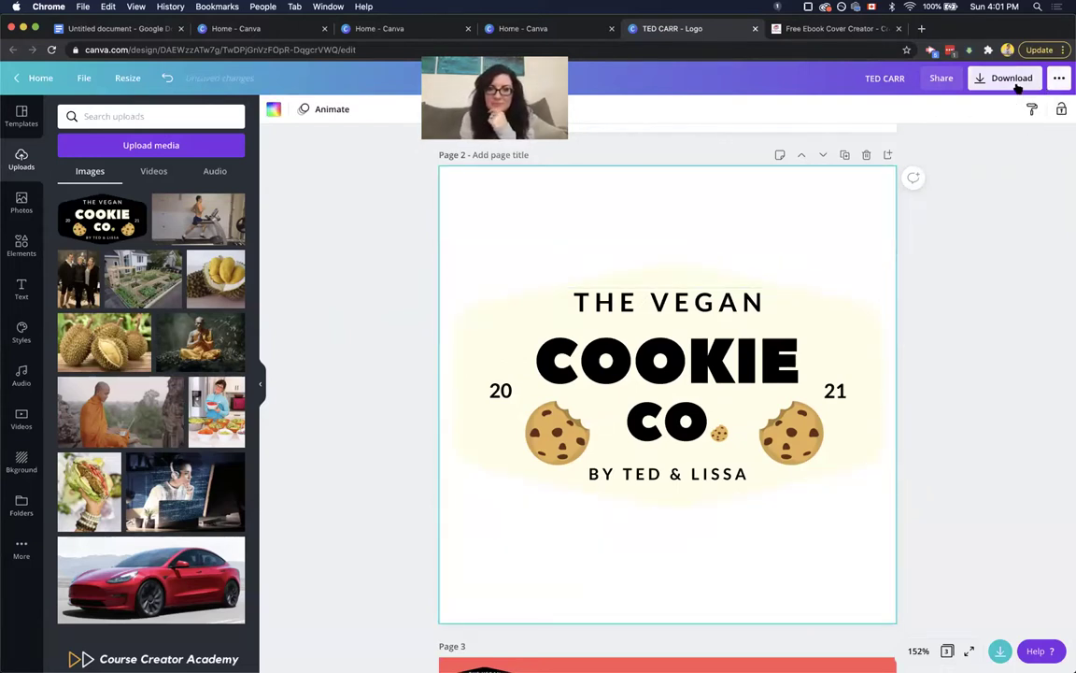
click(981, 81)
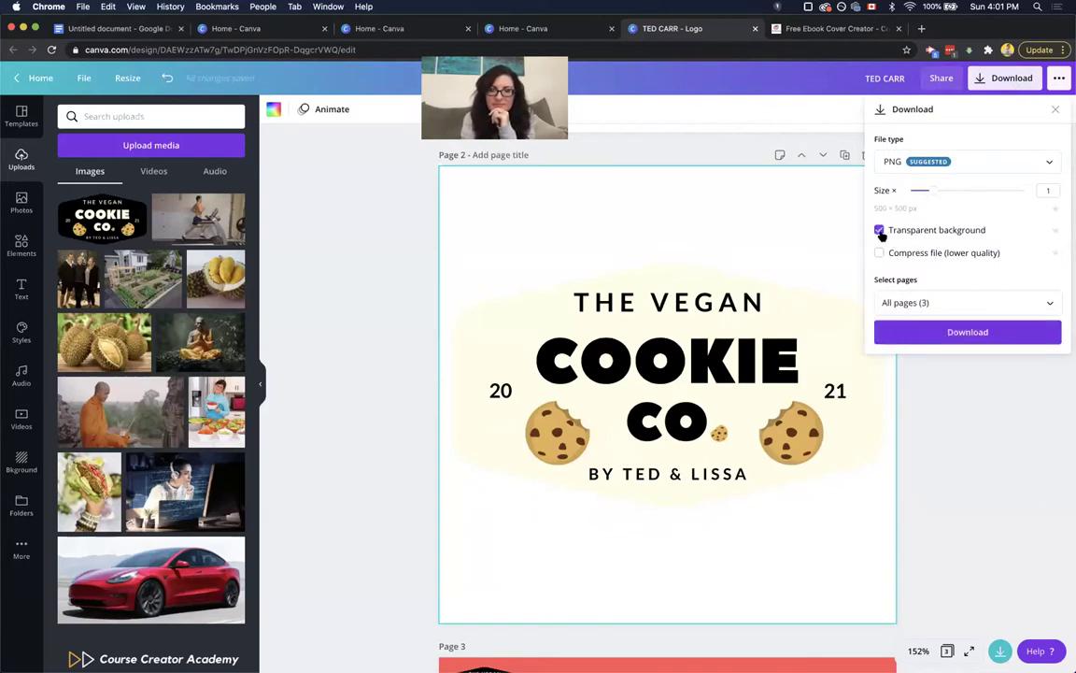
click(938, 304)
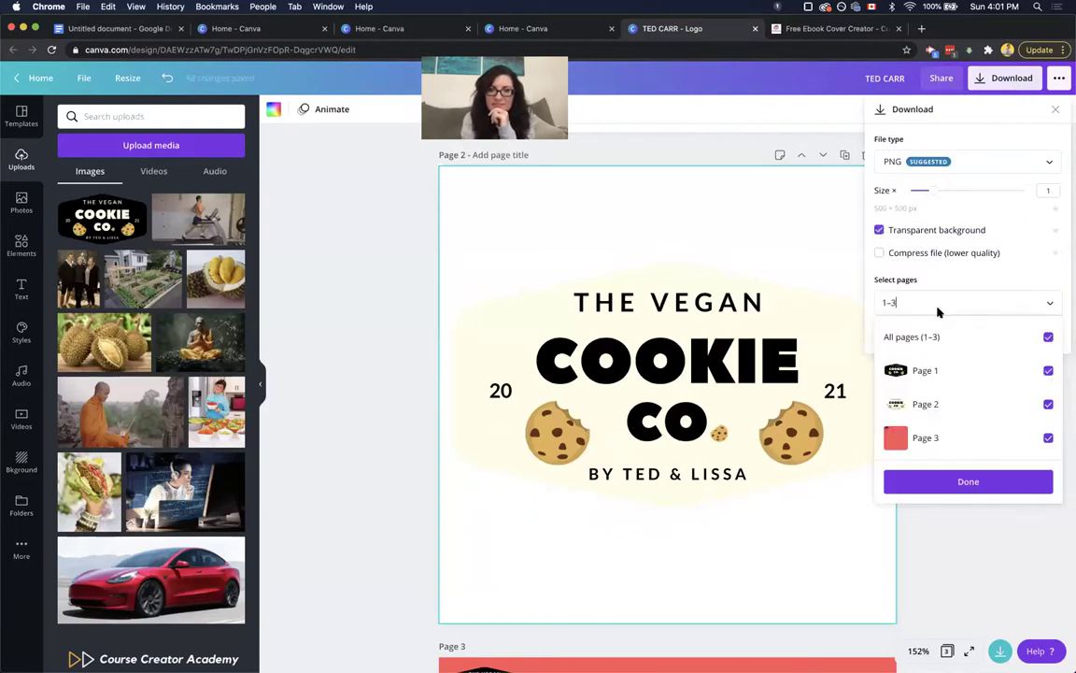
click(1048, 338)
click(1048, 403)
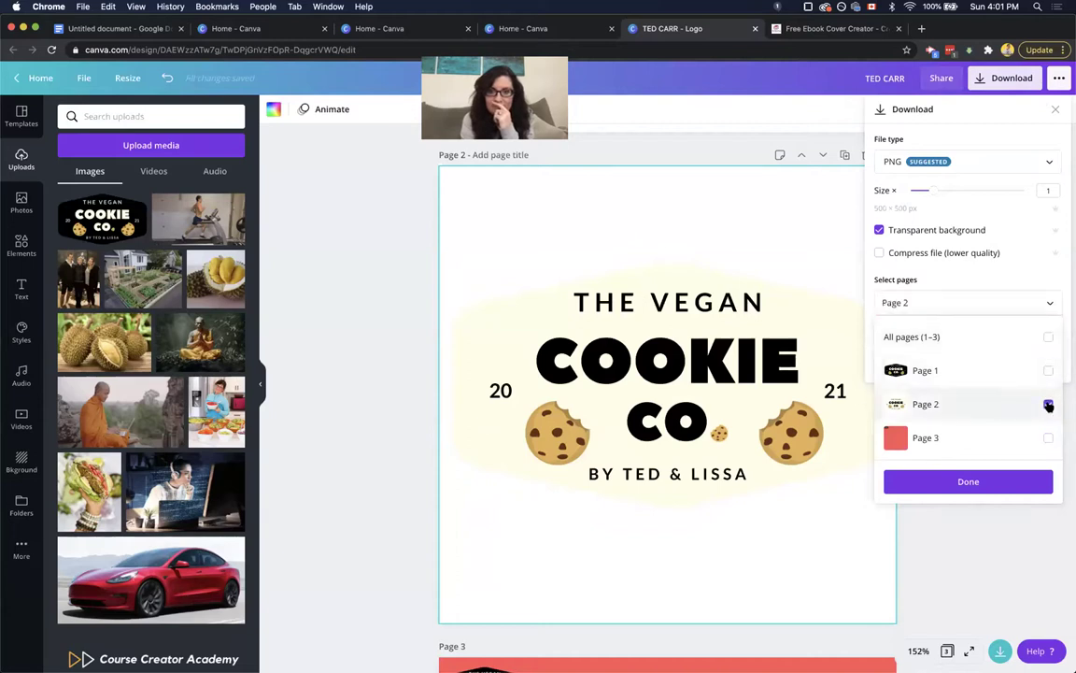
click(934, 190)
drag(937, 190, 1048, 188)
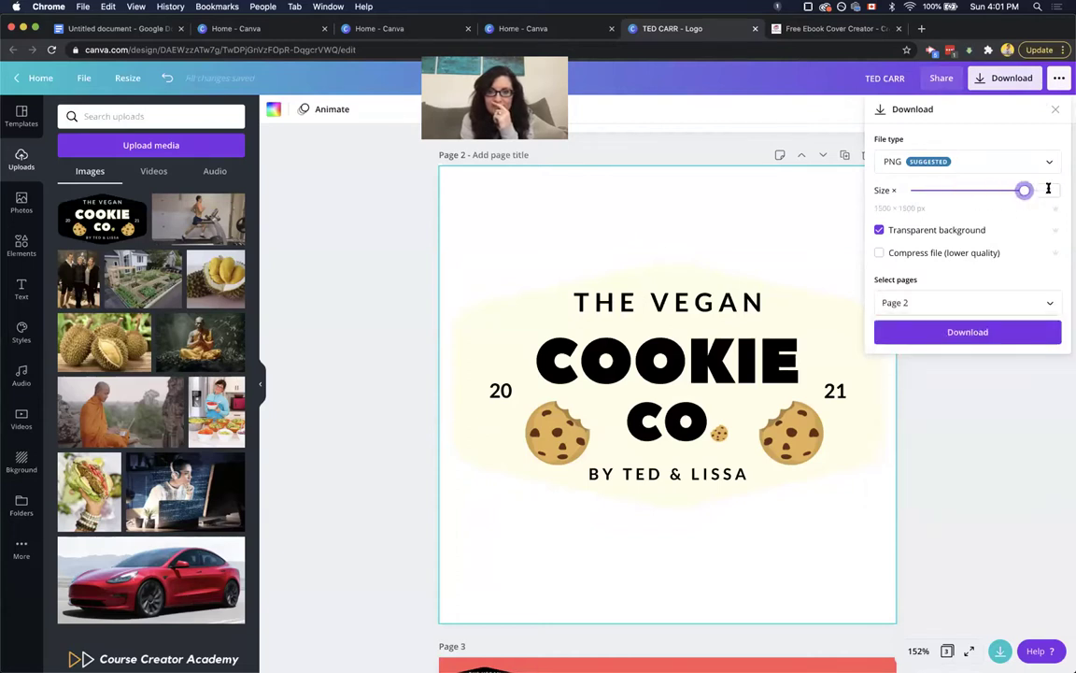
click(951, 334)
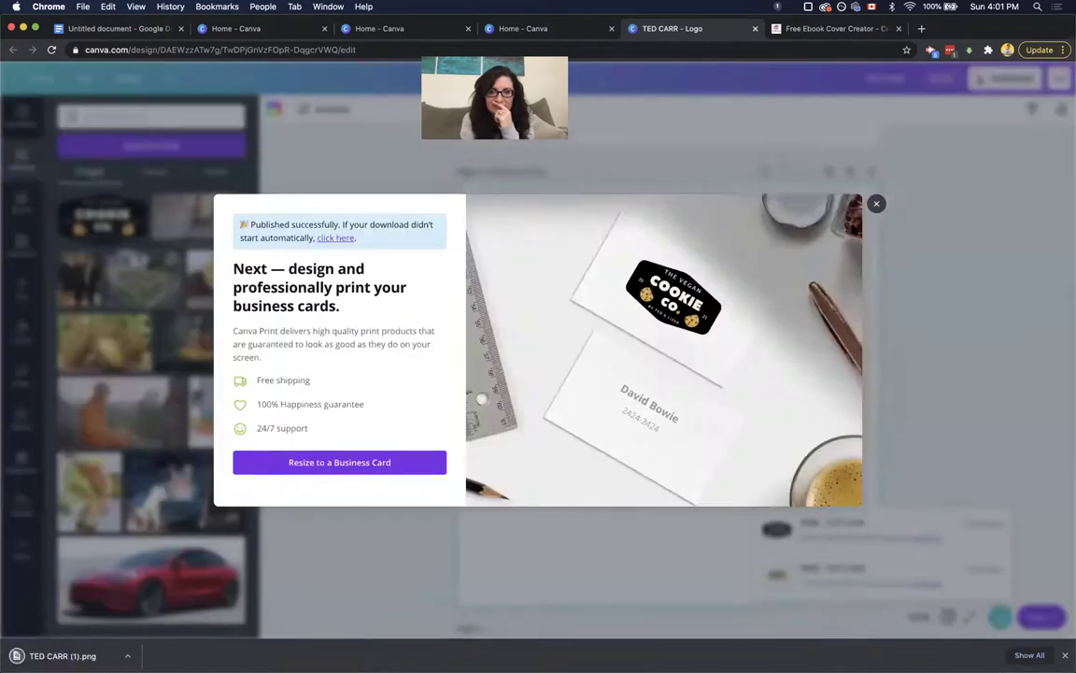
click(876, 203)
- Upload the downloaded cream logo PNG onto coral page 3 and enlarge both cookie logos
scroll(784, 299, down, 5)
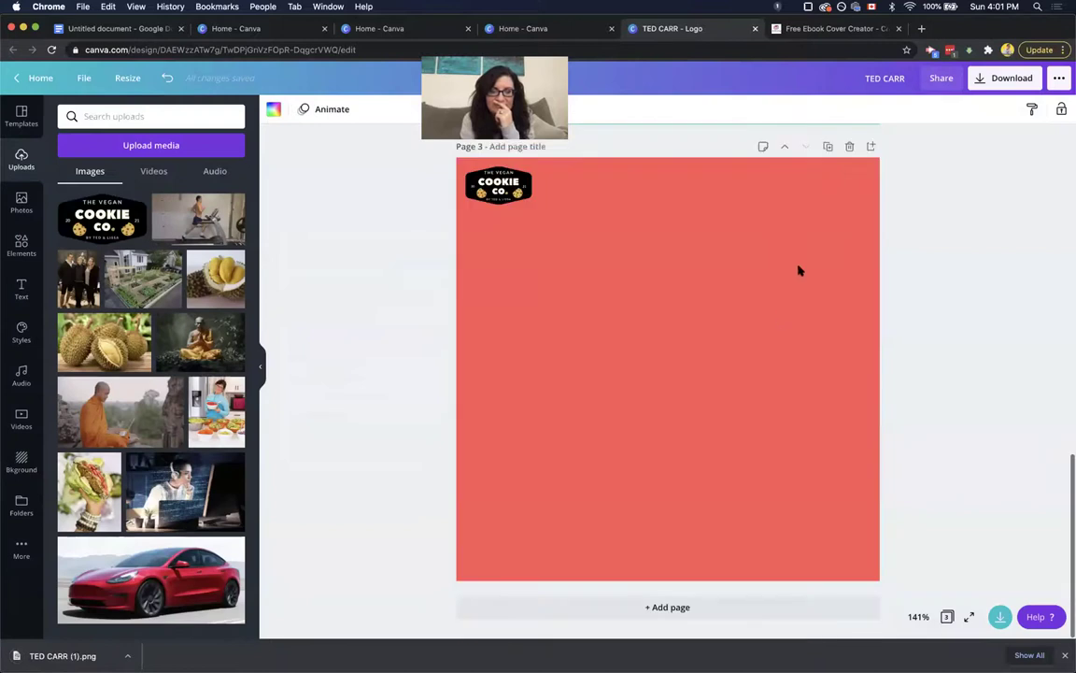
drag(56, 656, 576, 355)
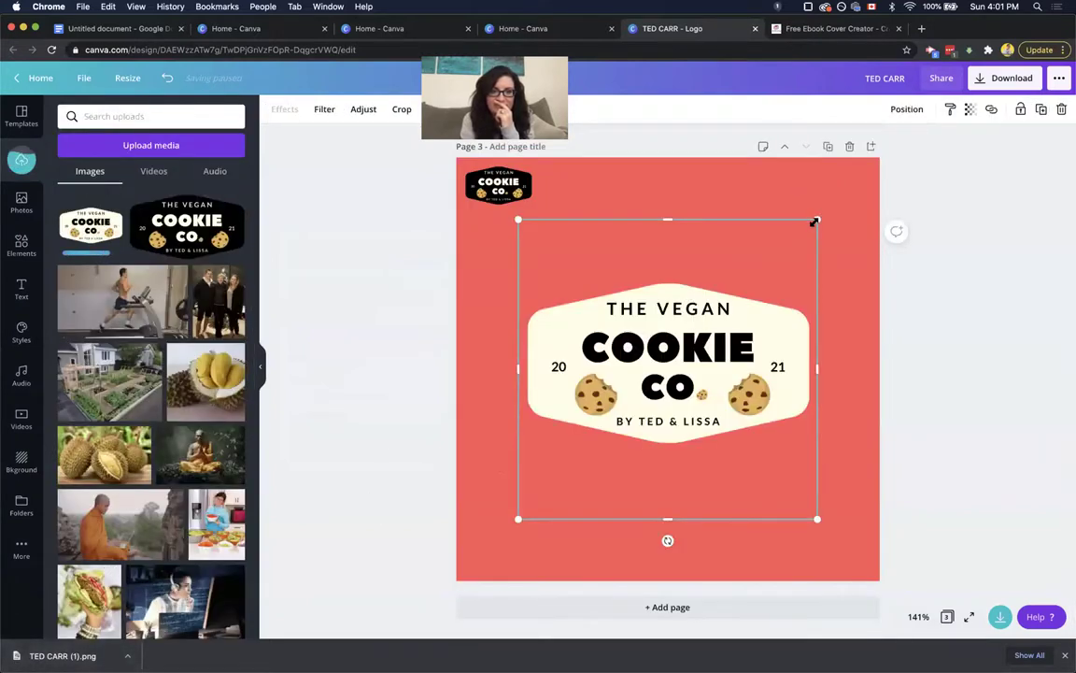
drag(695, 333, 699, 222)
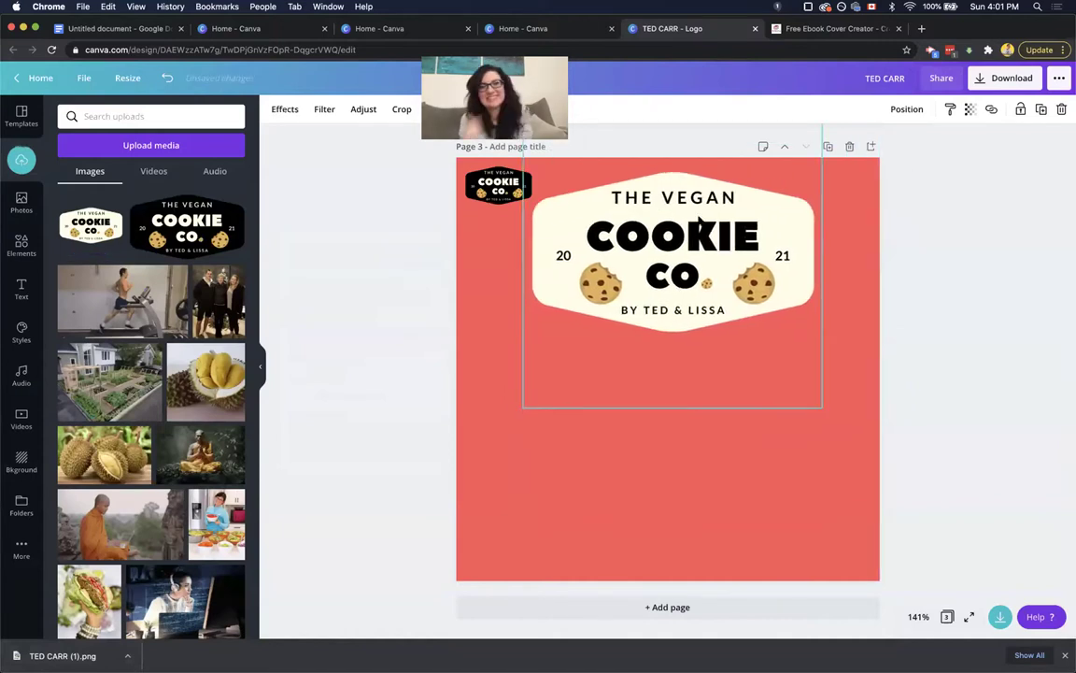
drag(497, 184, 857, 507)
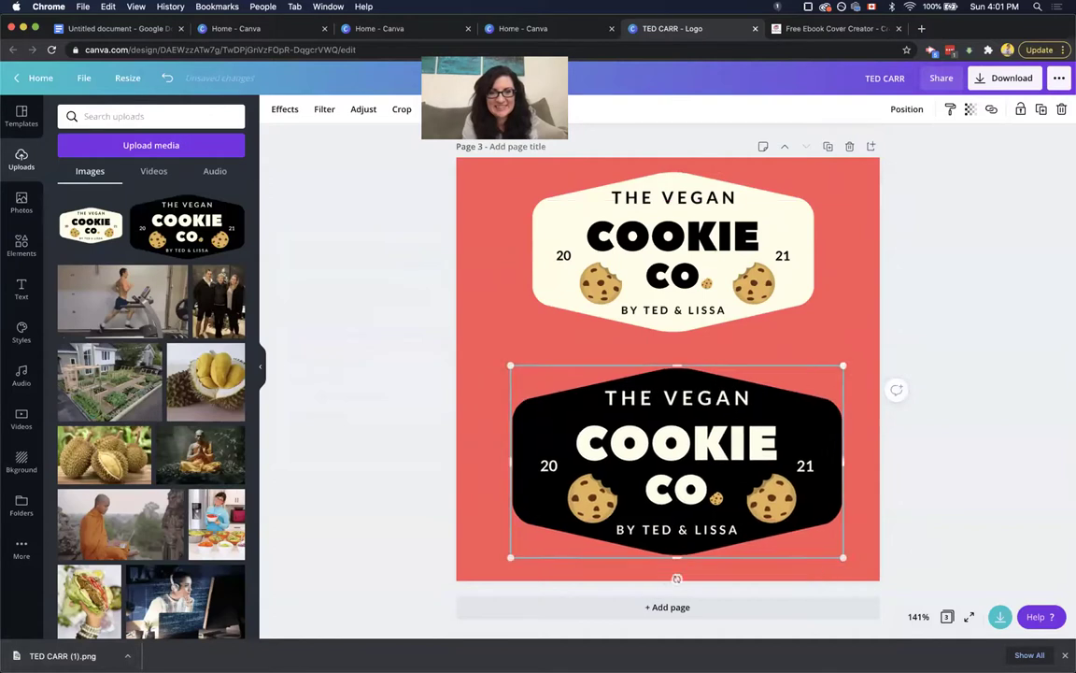
click(716, 307)
drag(823, 408, 854, 431)
- Nudge the black logo down and the cream logo up a few pixels
click(487, 520)
drag(541, 486, 542, 491)
click(502, 354)
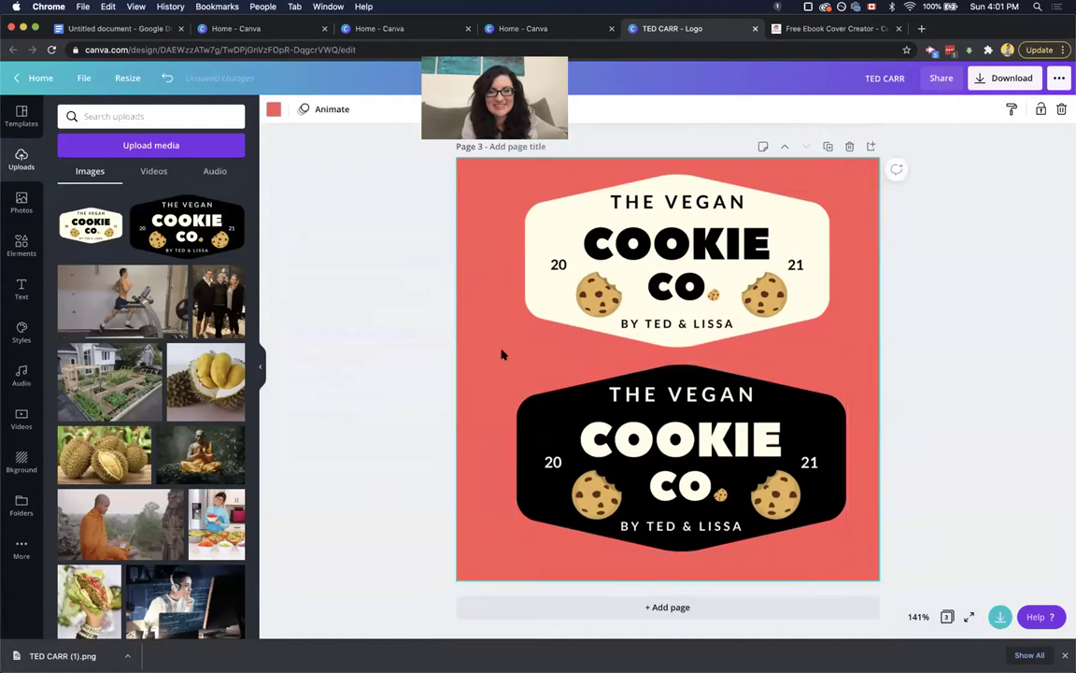
drag(671, 287, 599, 276)
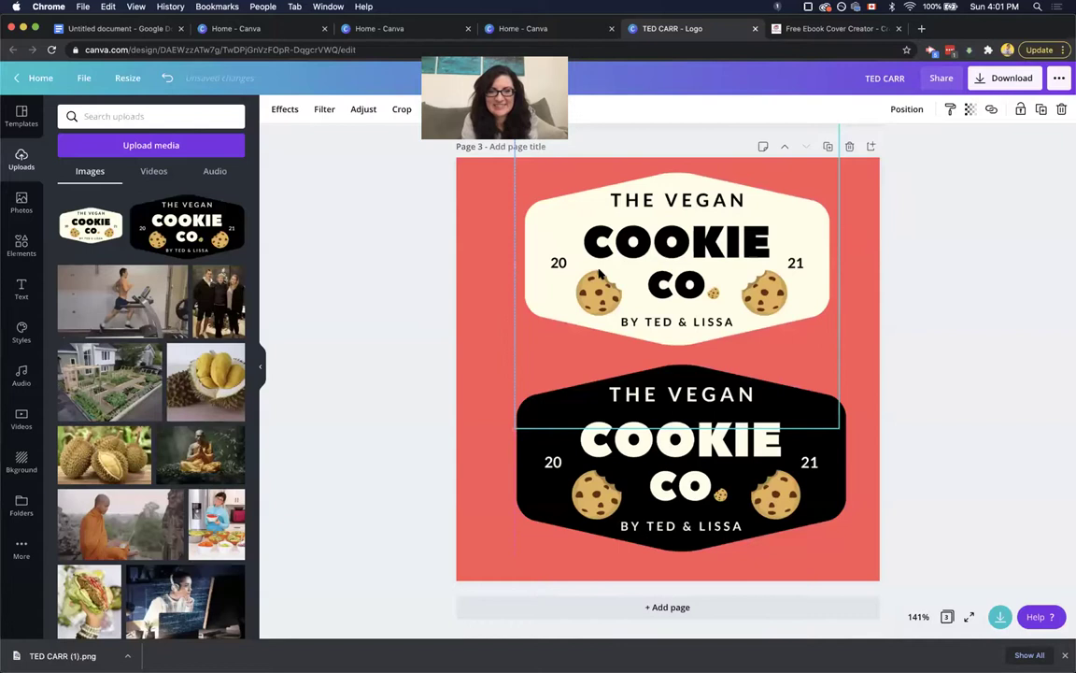
click(485, 306)
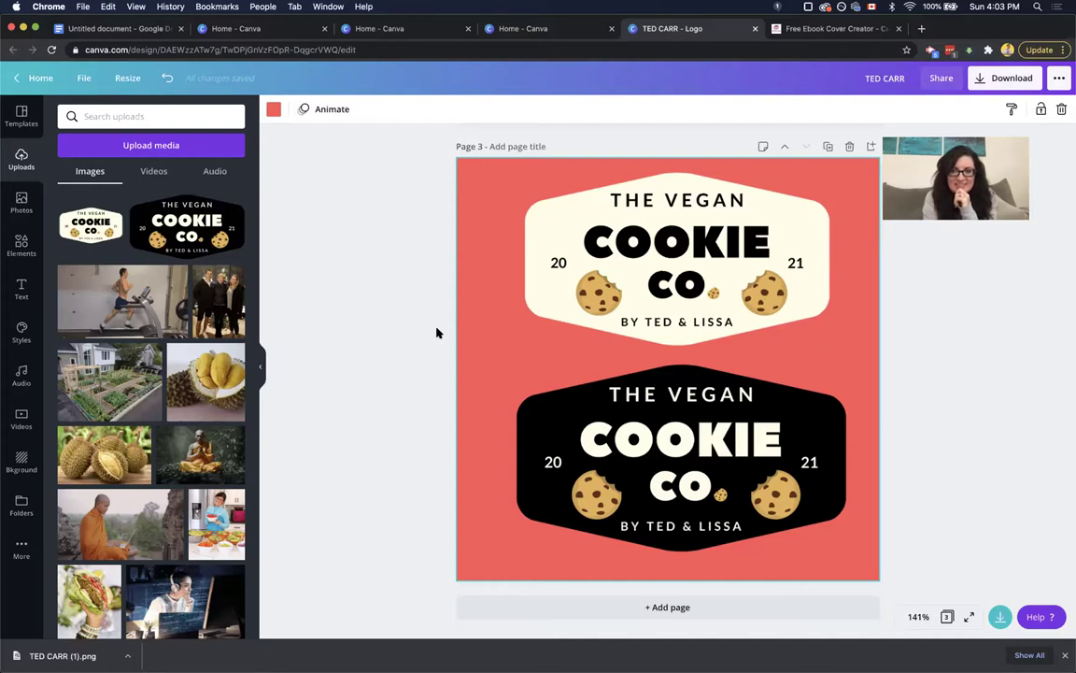
- Duplicate page 3 as page 4 and delete both cookie logos from it
click(666, 269)
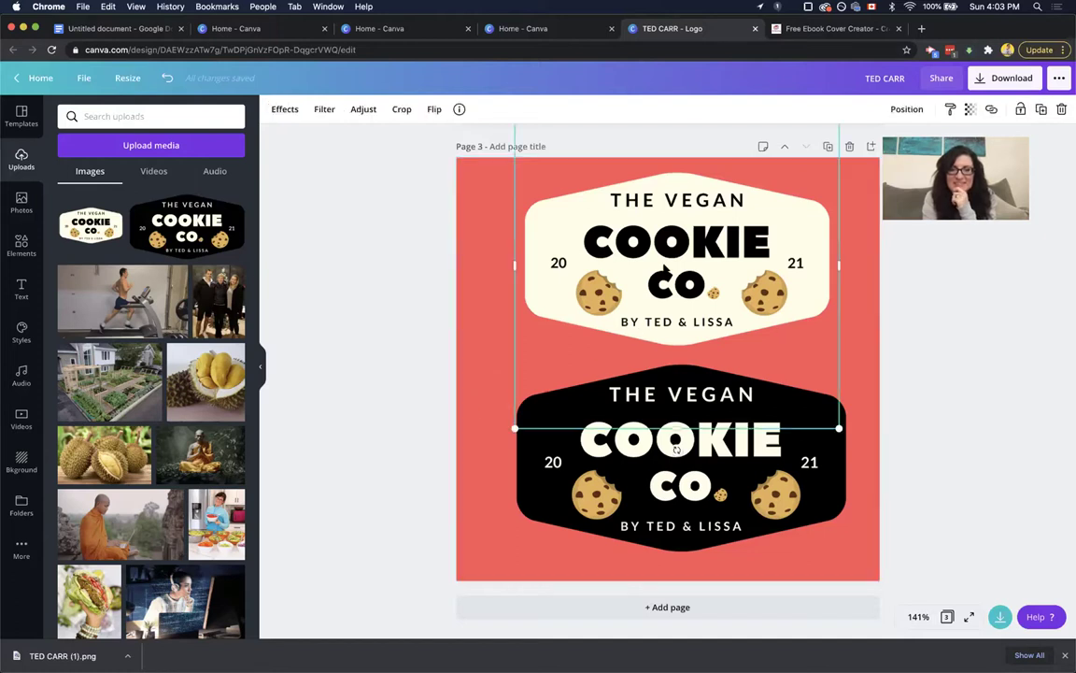
click(827, 147)
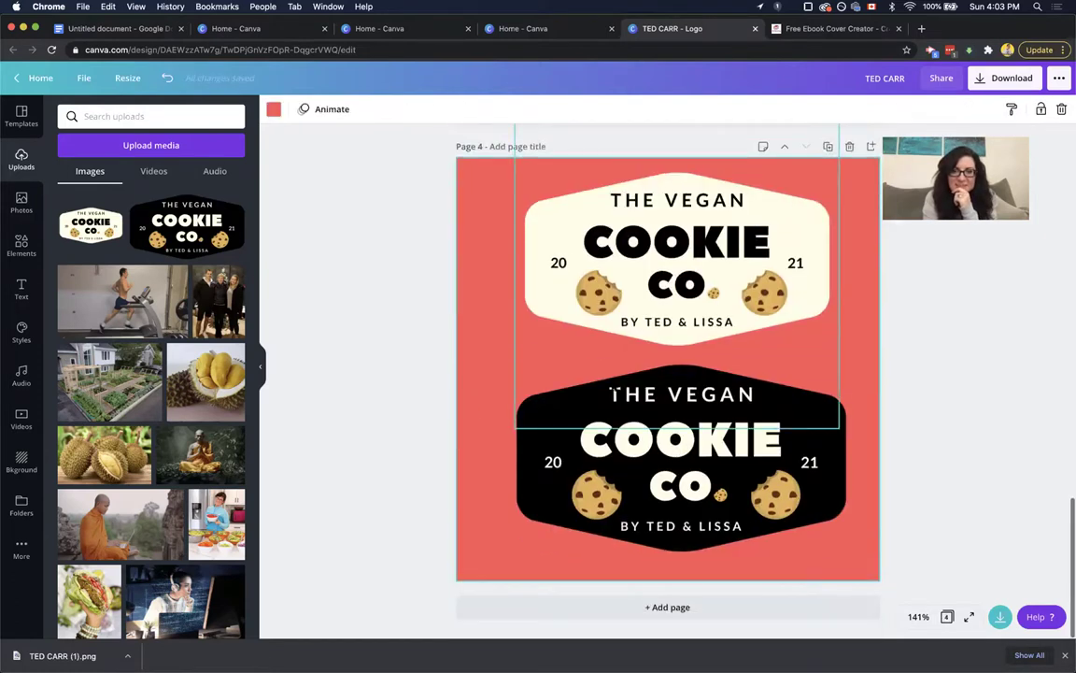
key(ctrl+a)
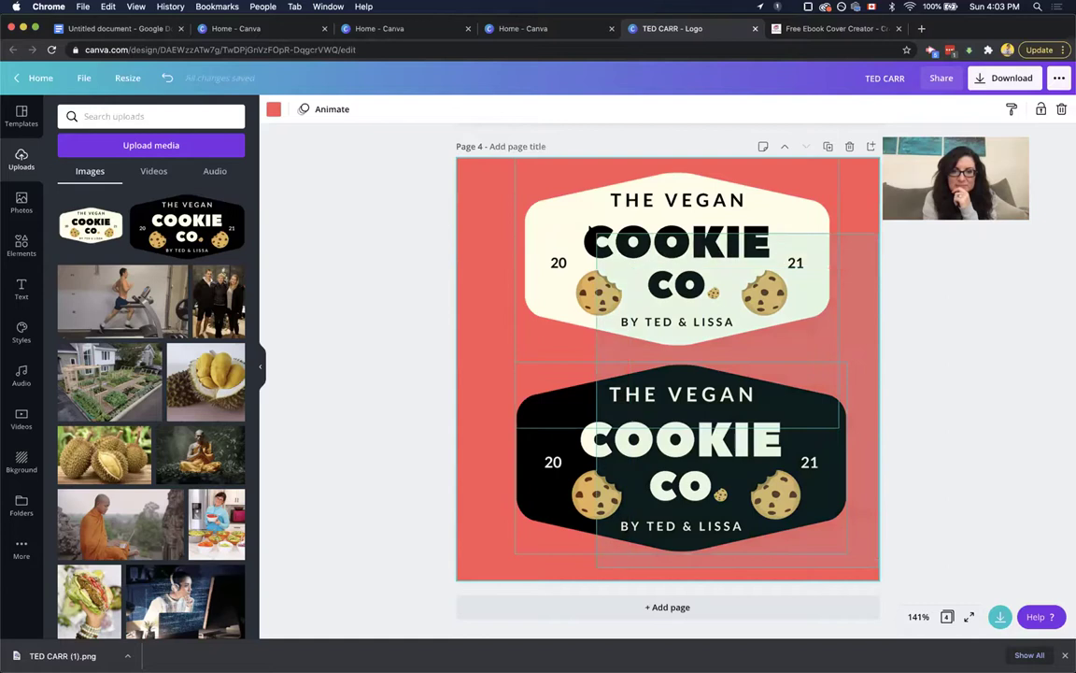
key(Delete)
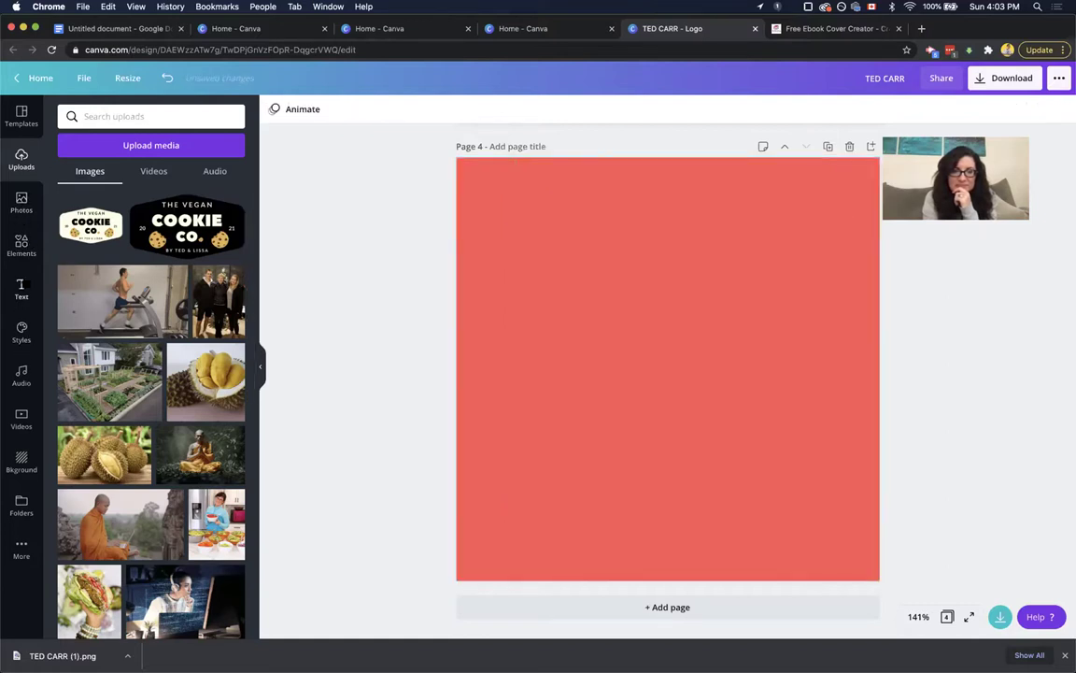
- Search uploads for 'logo', then search Elements for 'leaf' graphics
click(103, 116)
text(logo)
key(Return)
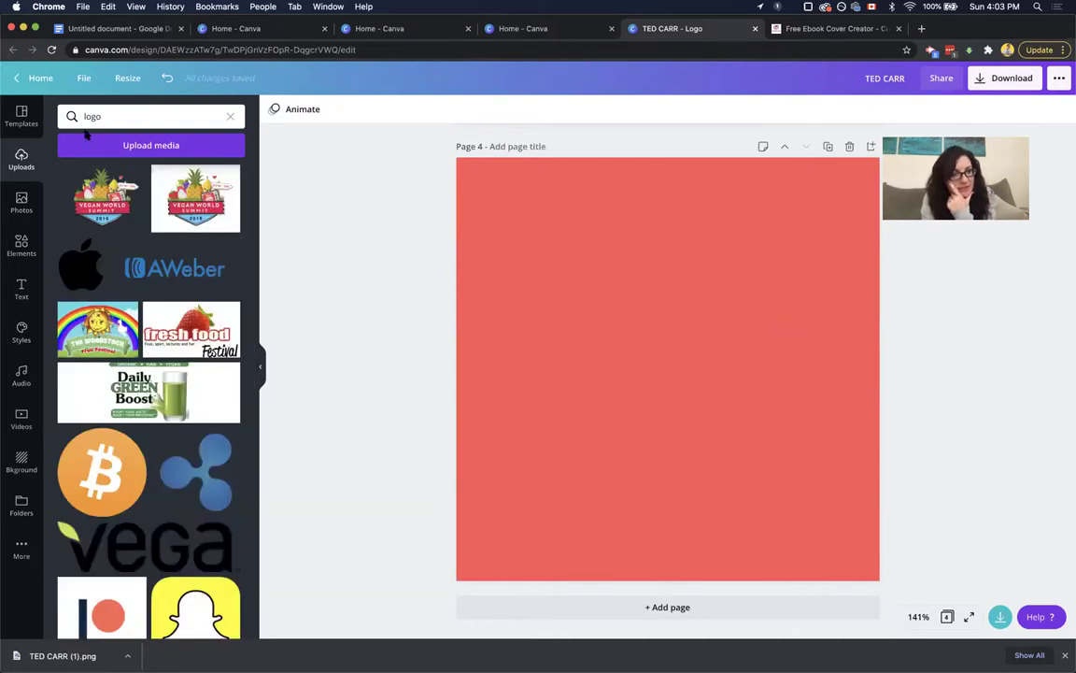
click(22, 245)
click(97, 117)
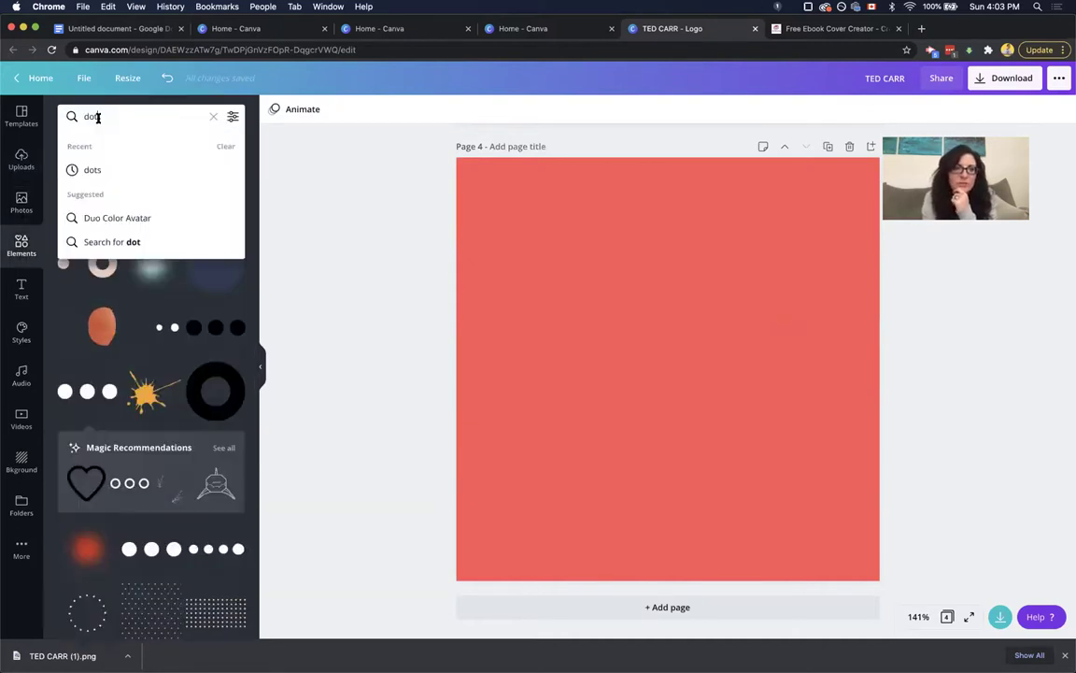
key(BackSpace)
key(BackSpace)
key(BackSpace)
text(leaf)
key(Return)
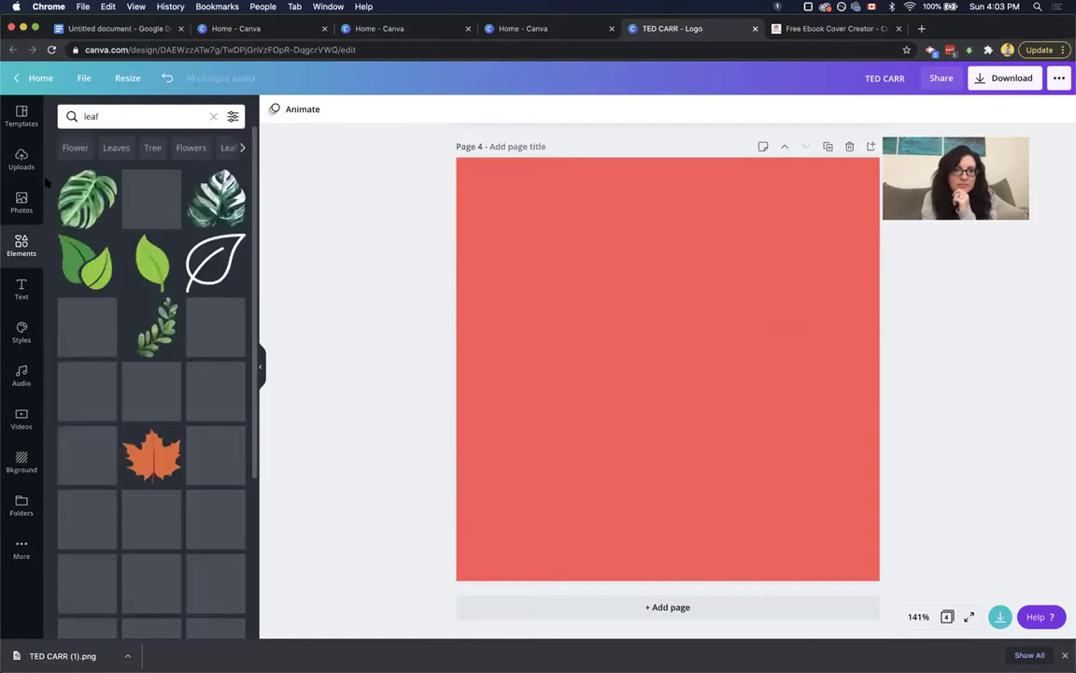
- Add the green leaf graphic, make page 4's background white, and position the leaf
click(162, 247)
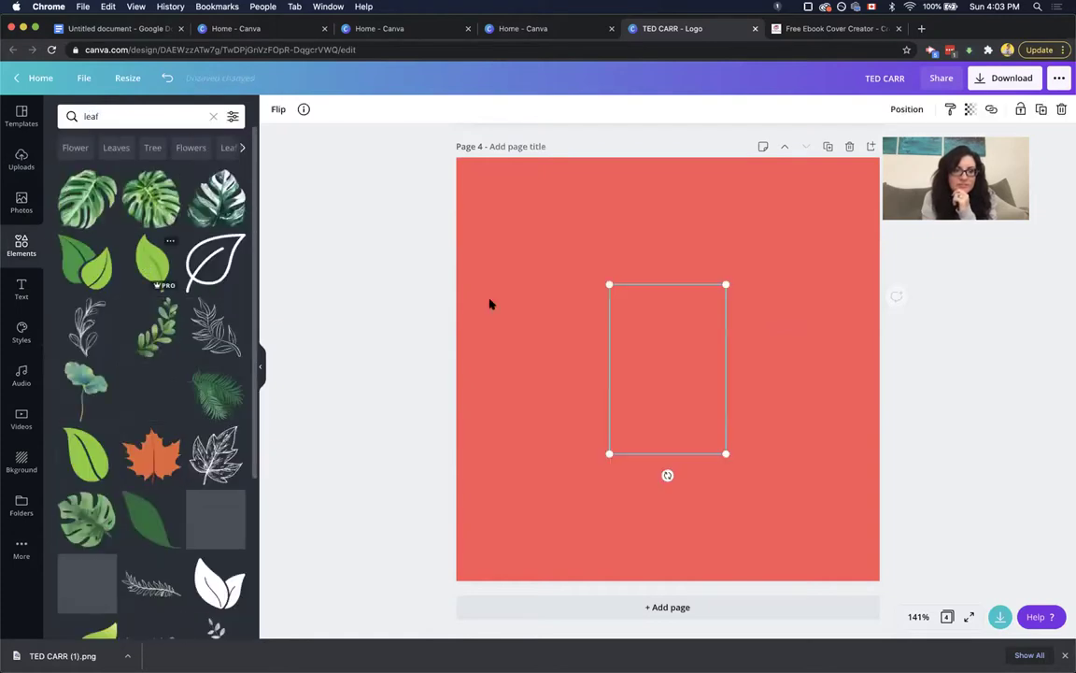
drag(670, 329, 668, 286)
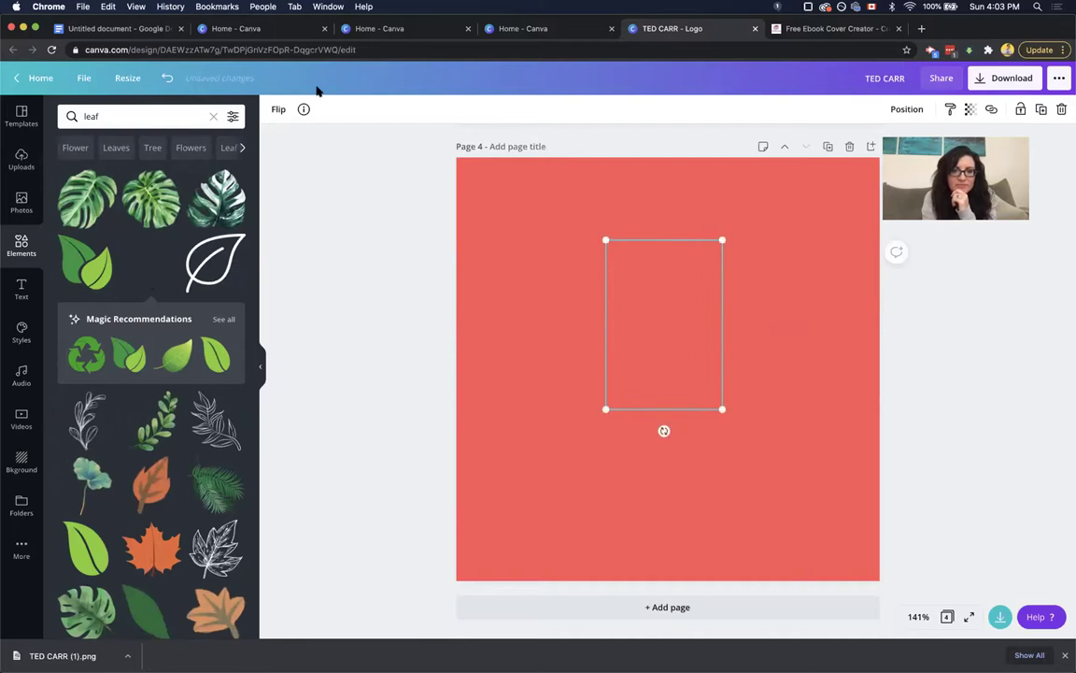
click(512, 209)
click(273, 109)
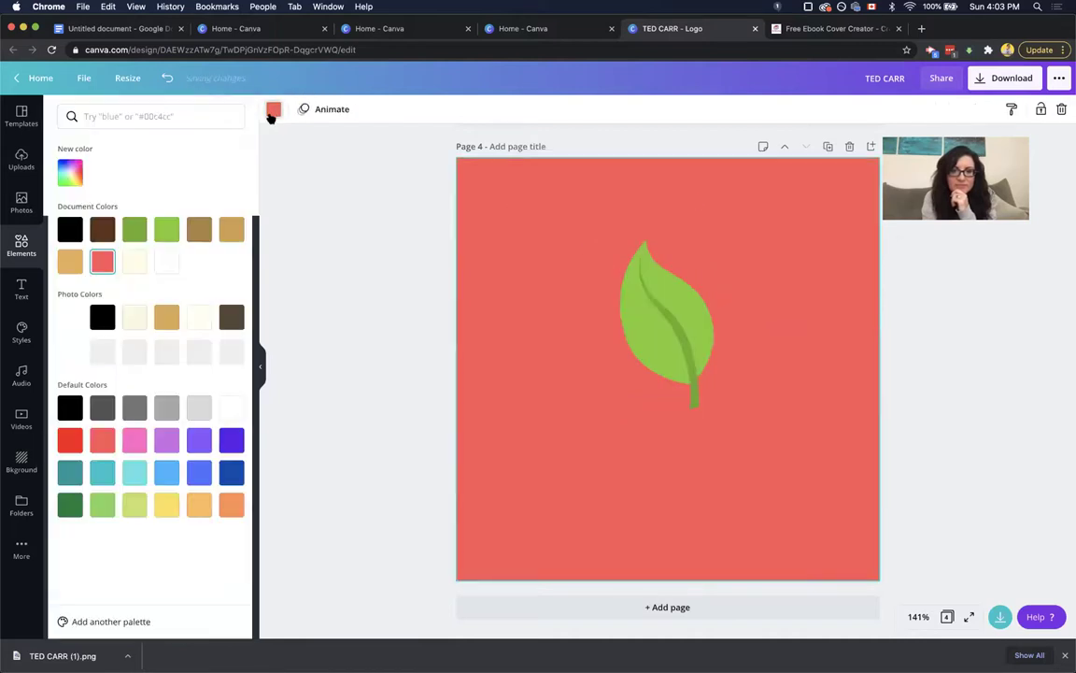
click(166, 261)
drag(661, 322, 646, 281)
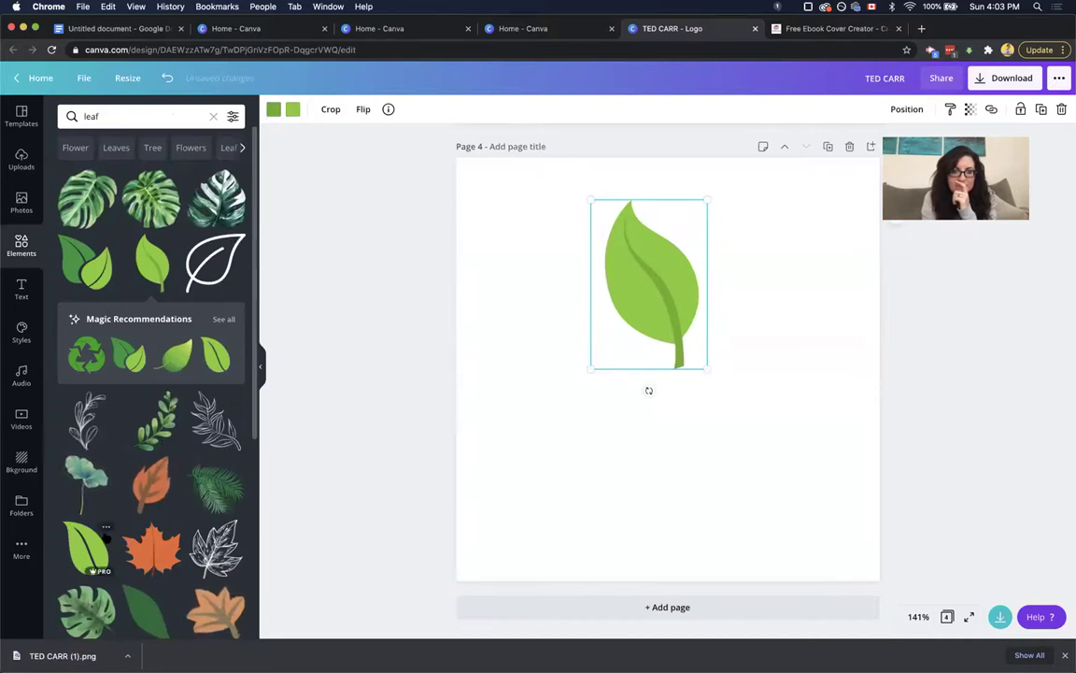
drag(668, 311, 683, 321)
- Add an 'Add a subheading' text box under the leaf and widen it
click(21, 287)
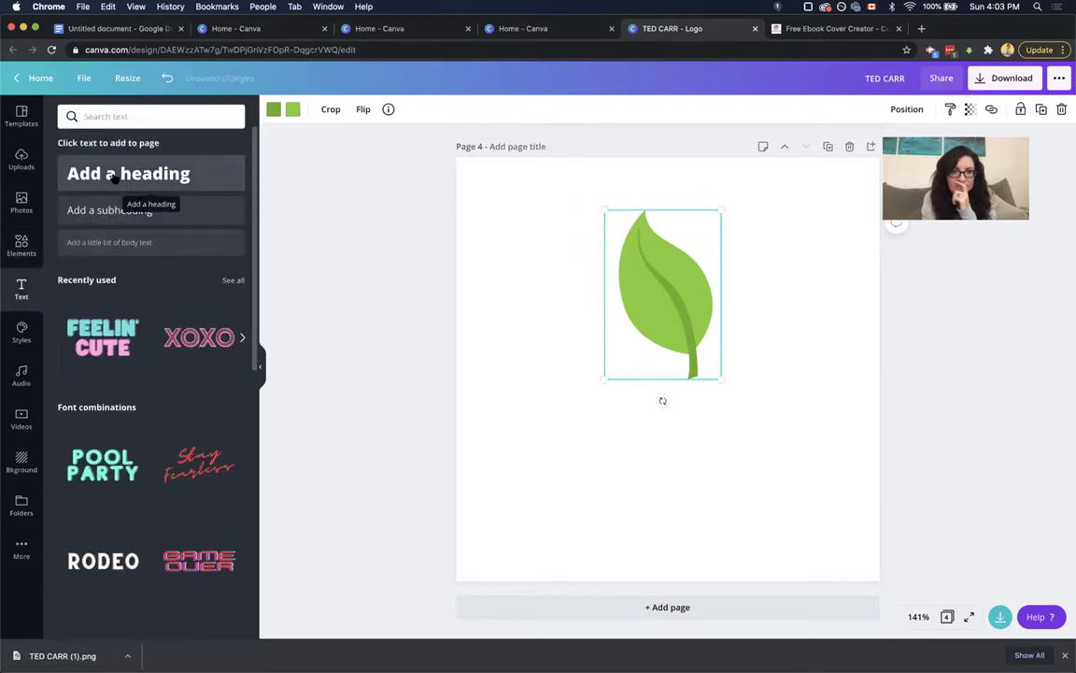
click(110, 209)
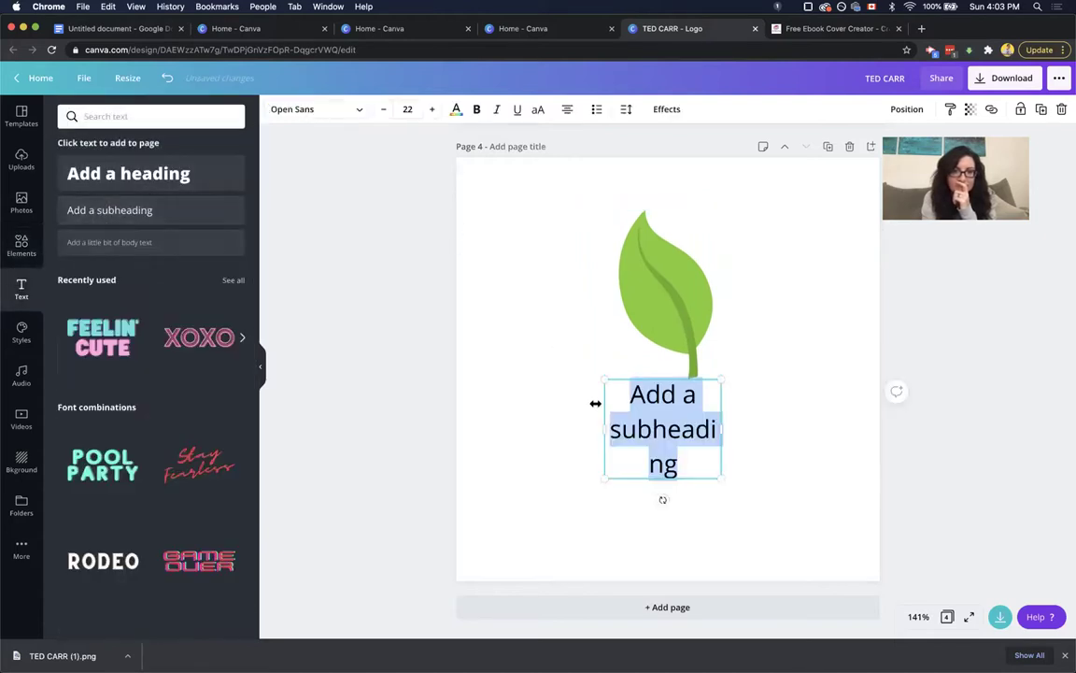
drag(535, 426, 512, 425)
- Widen the subheading box to fit one line and try the Benedict and Buffalo fonts
drag(725, 413, 811, 411)
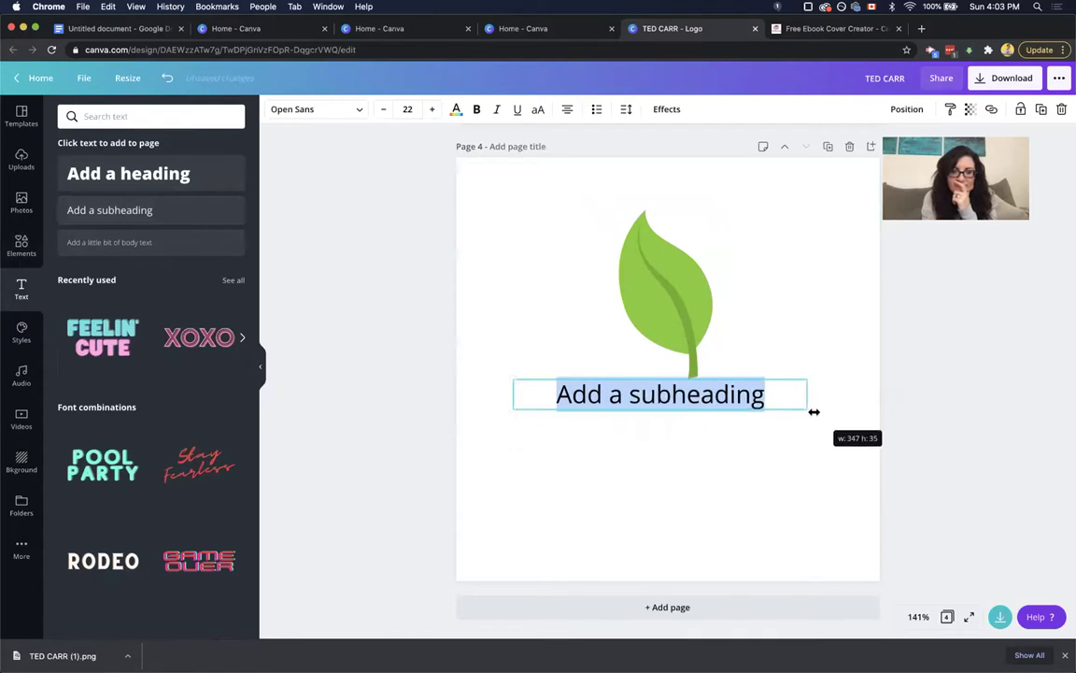
click(323, 111)
scroll(140, 434, down, 1)
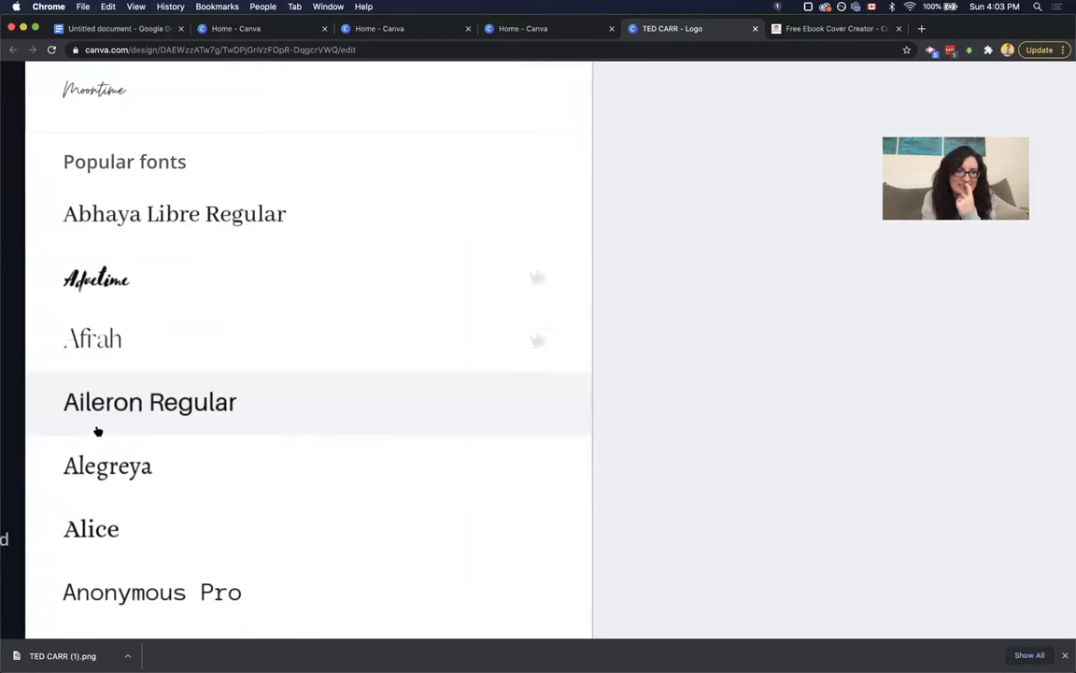
scroll(171, 420, down, 5)
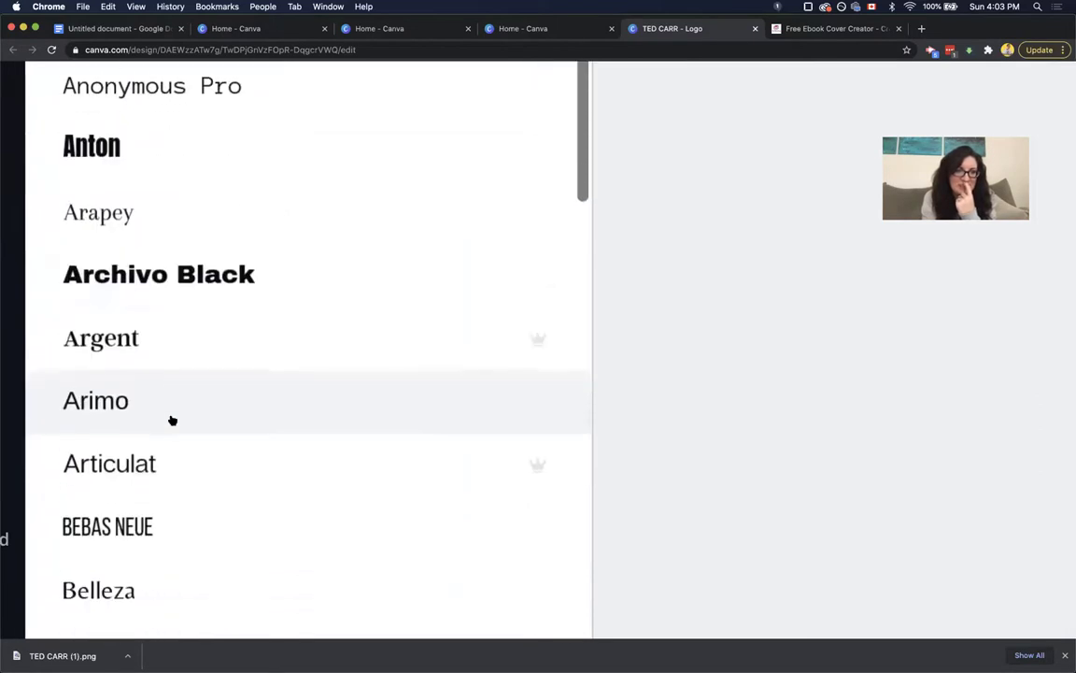
scroll(168, 423, down, 4)
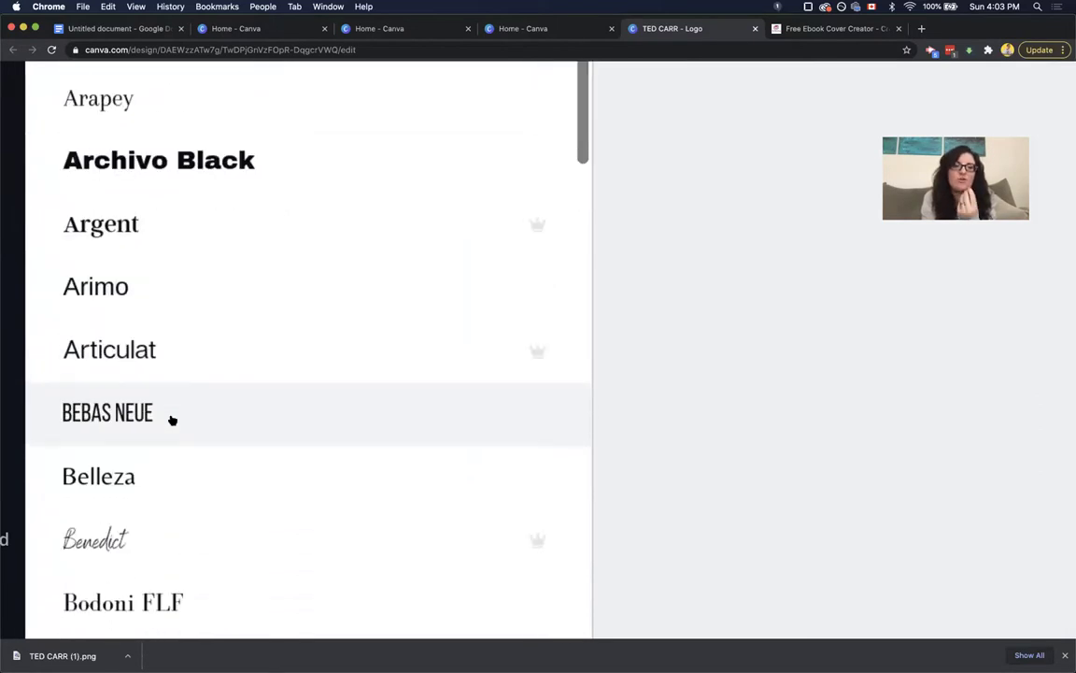
click(140, 433)
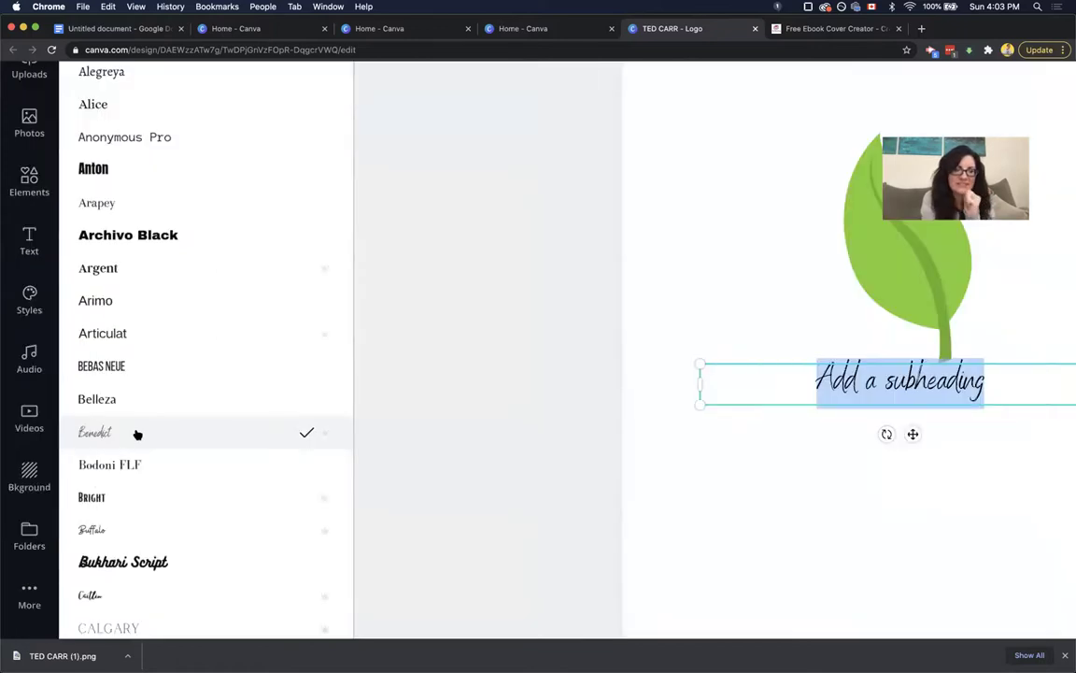
click(101, 531)
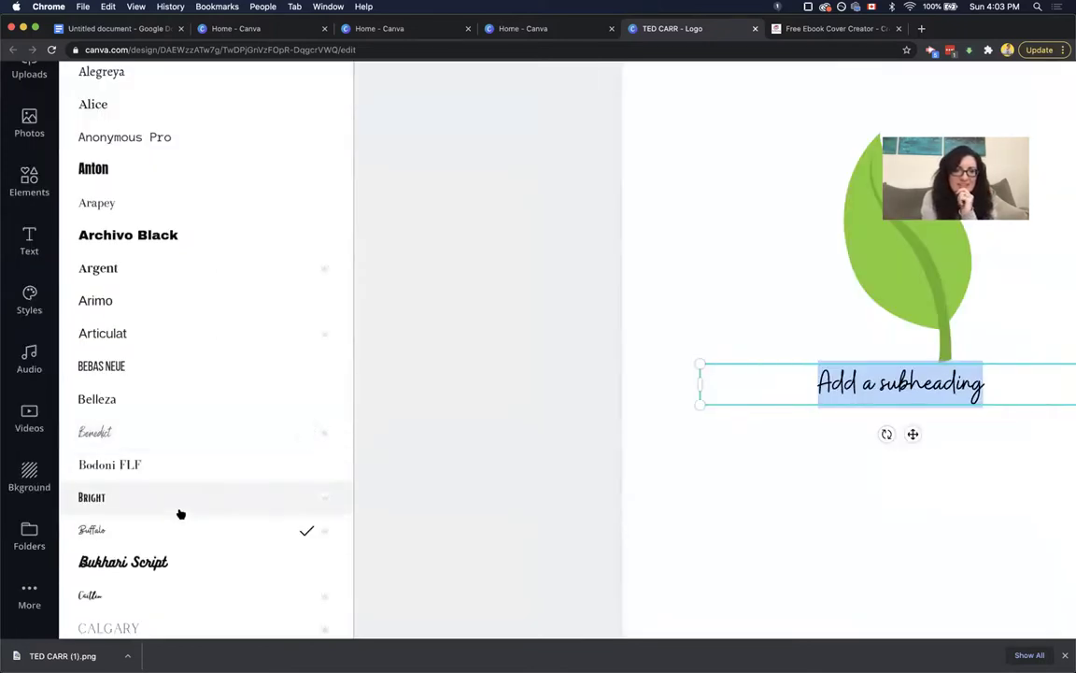
- Try Code Pro on the subheading, then settle on Glacial Indifference
scroll(181, 512, down, 3)
scroll(160, 515, down, 1)
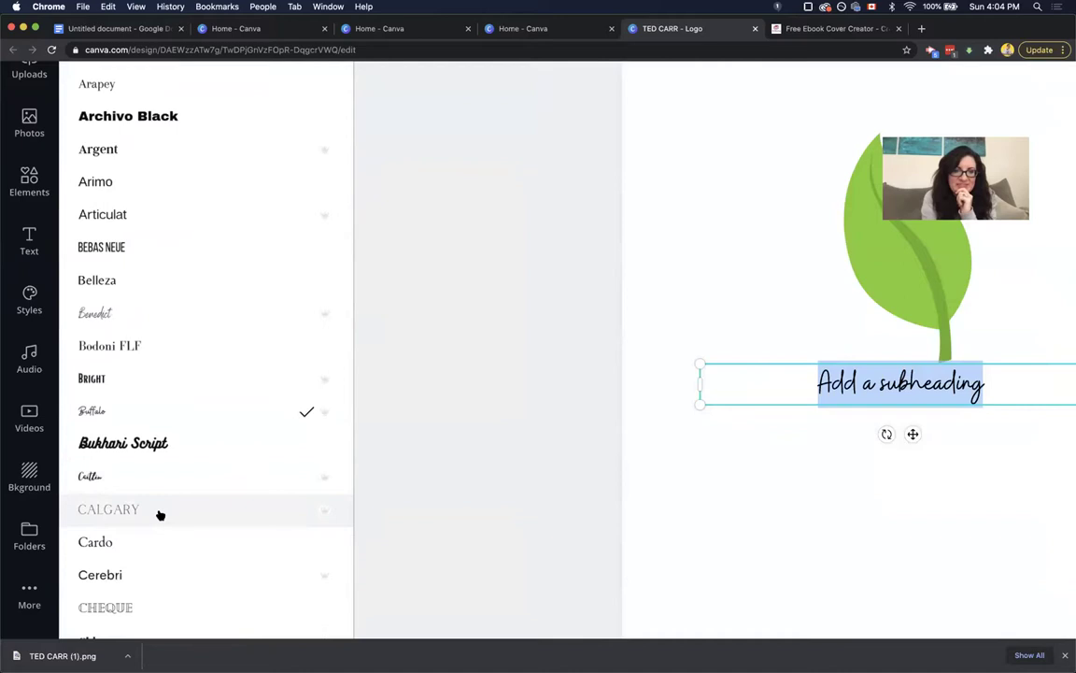
scroll(160, 514, down, 3)
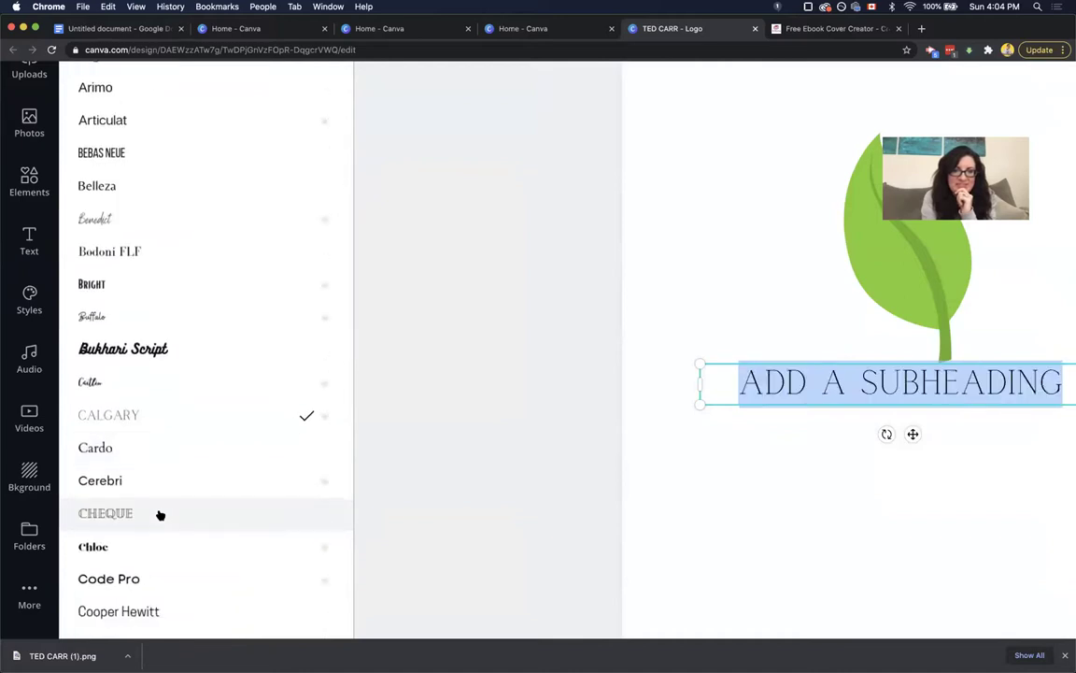
scroll(160, 515, down, 3)
scroll(145, 486, down, 2)
click(139, 472)
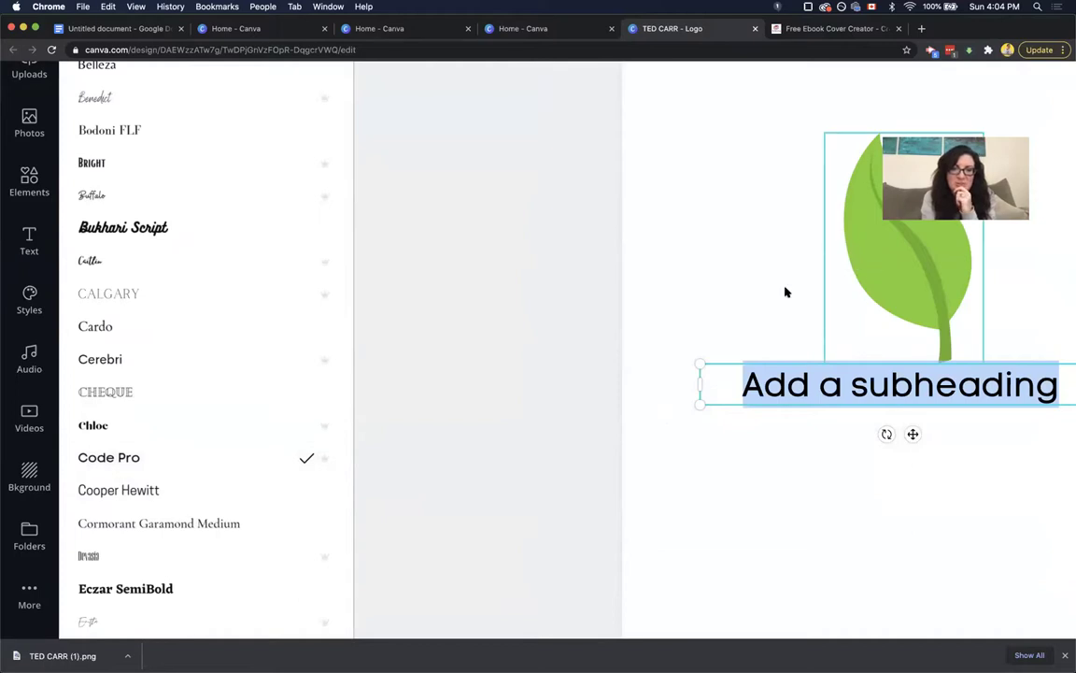
scroll(177, 443, down, 3)
scroll(176, 443, down, 3)
scroll(735, 343, right, 3)
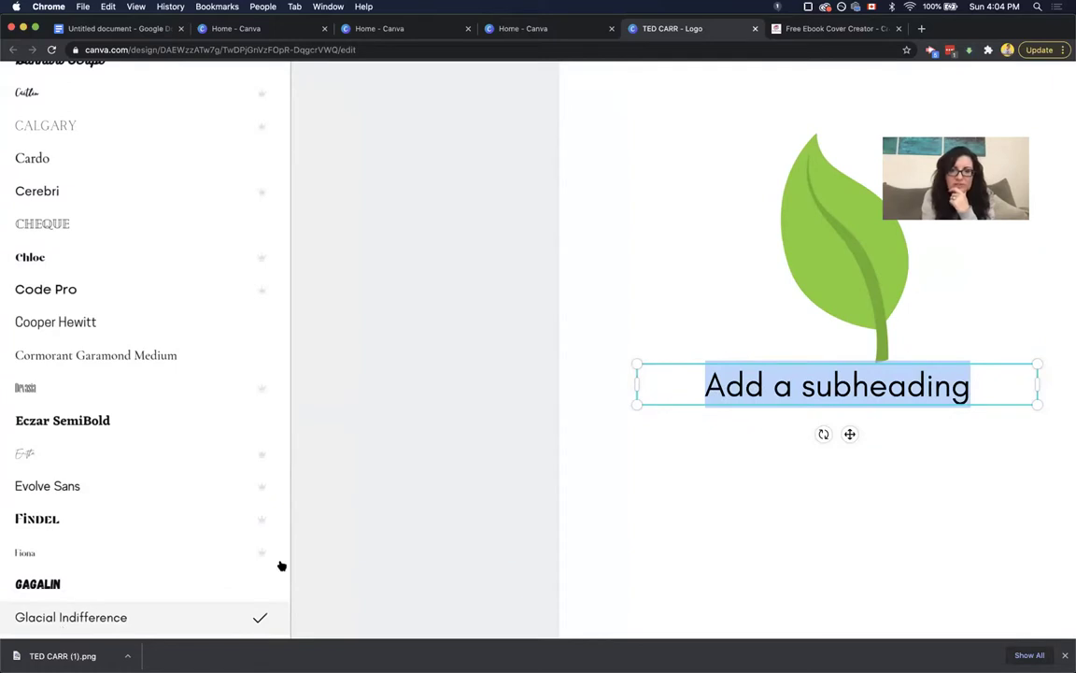
- Retype the subheading as 'Eco-Clean' and shift the text box slightly right
triple_click(740, 370)
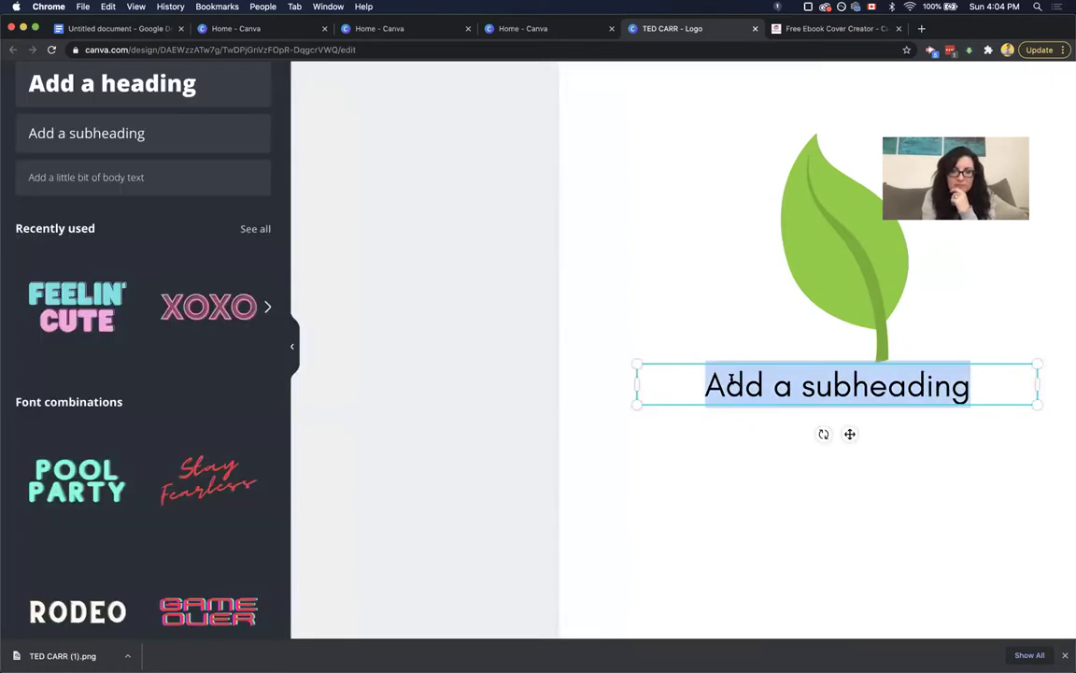
text(Eco-Clean)
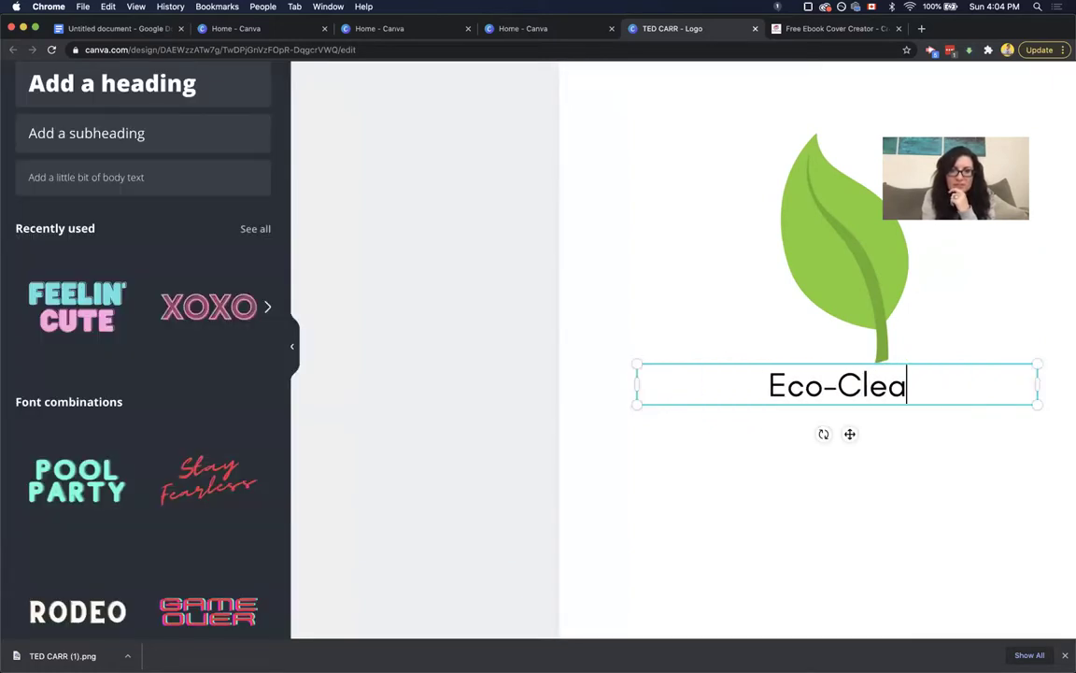
click(781, 418)
drag(822, 401, 846, 388)
double_click(845, 387)
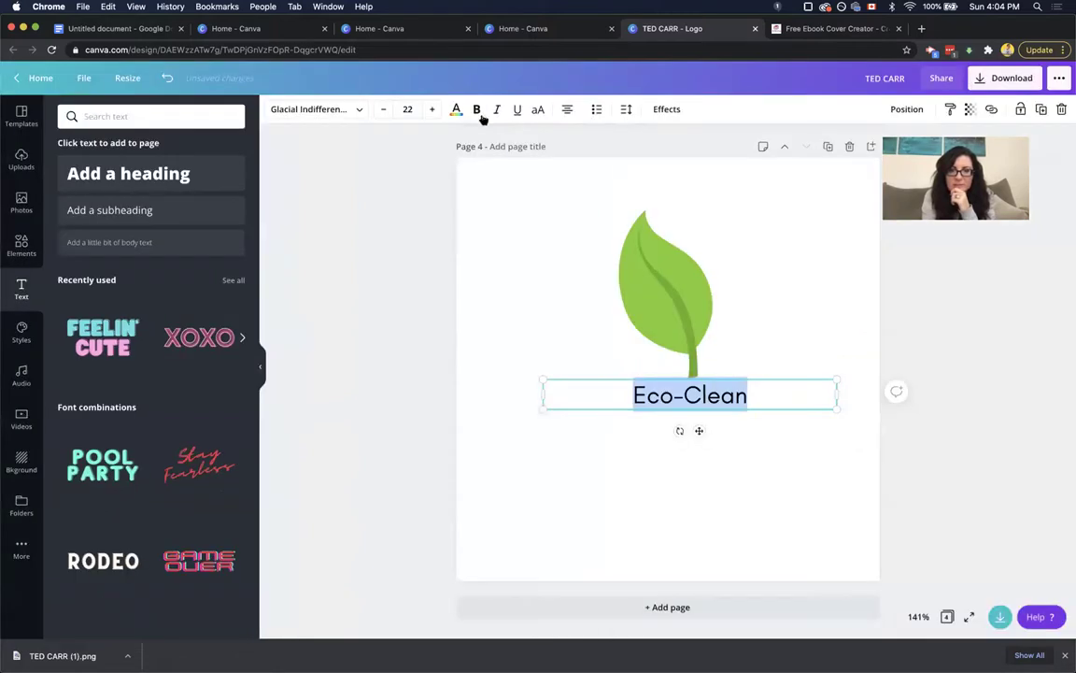
- Bold the word Eco, briefly trying bold on the whole wordmark and on Clean
click(478, 111)
click(477, 110)
click(683, 395)
drag(676, 396, 612, 396)
click(477, 111)
click(655, 447)
click(733, 399)
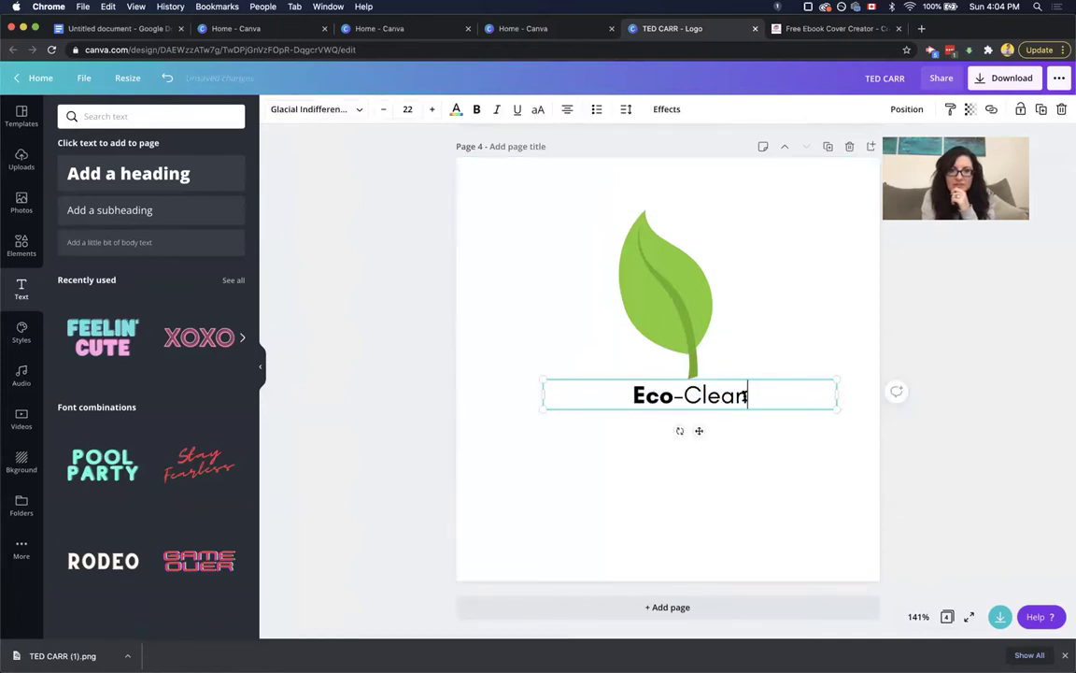
drag(748, 396, 682, 396)
click(478, 110)
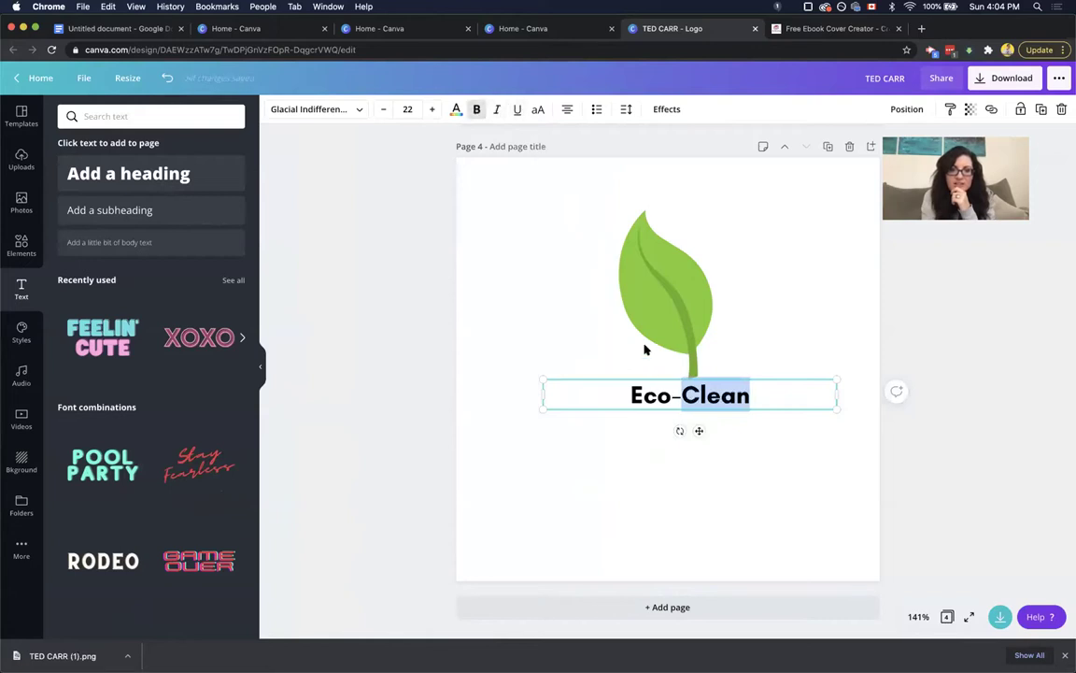
- Delete the hyphen and retype Eco in capitals as 'ECO'
click(679, 396)
key(BackSpace)
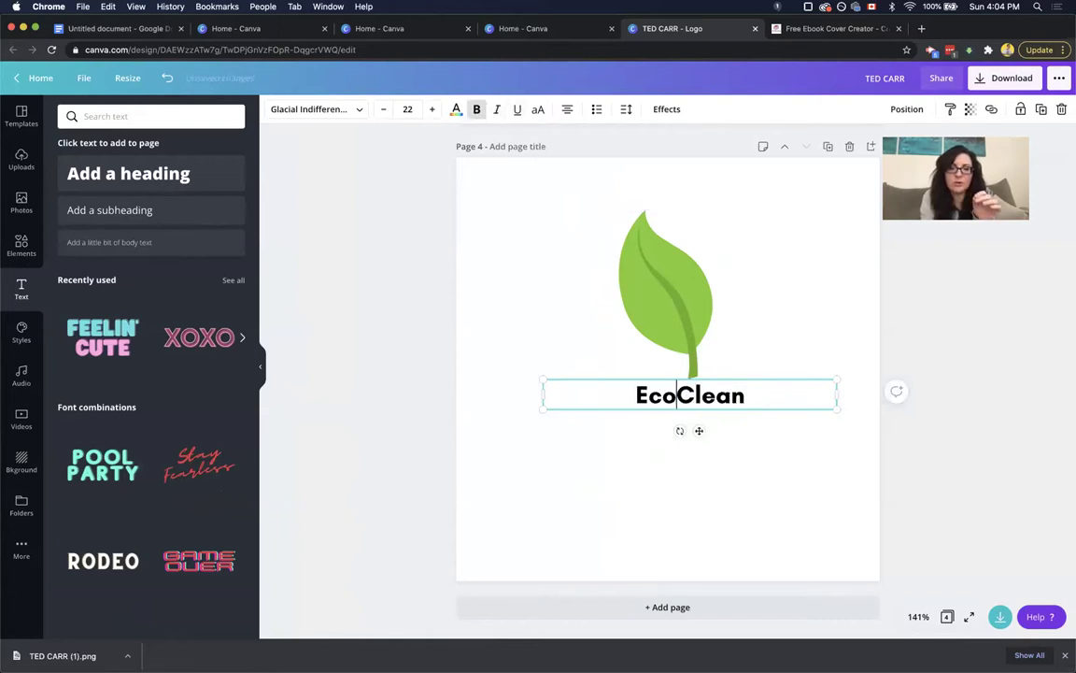
key(shift+Left)
key(shift+Left)
key(shift+Left)
text(CO)
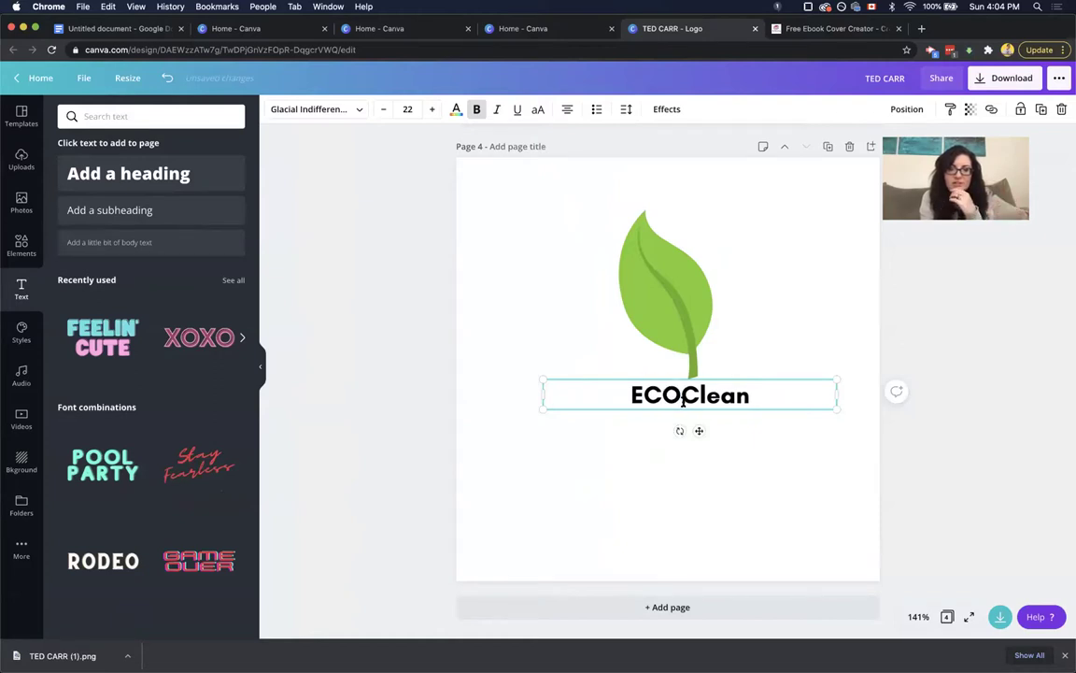
- Return Clean to regular weight, nudge the wordmark down, and remove the space before Clean
drag(684, 396, 762, 401)
click(476, 109)
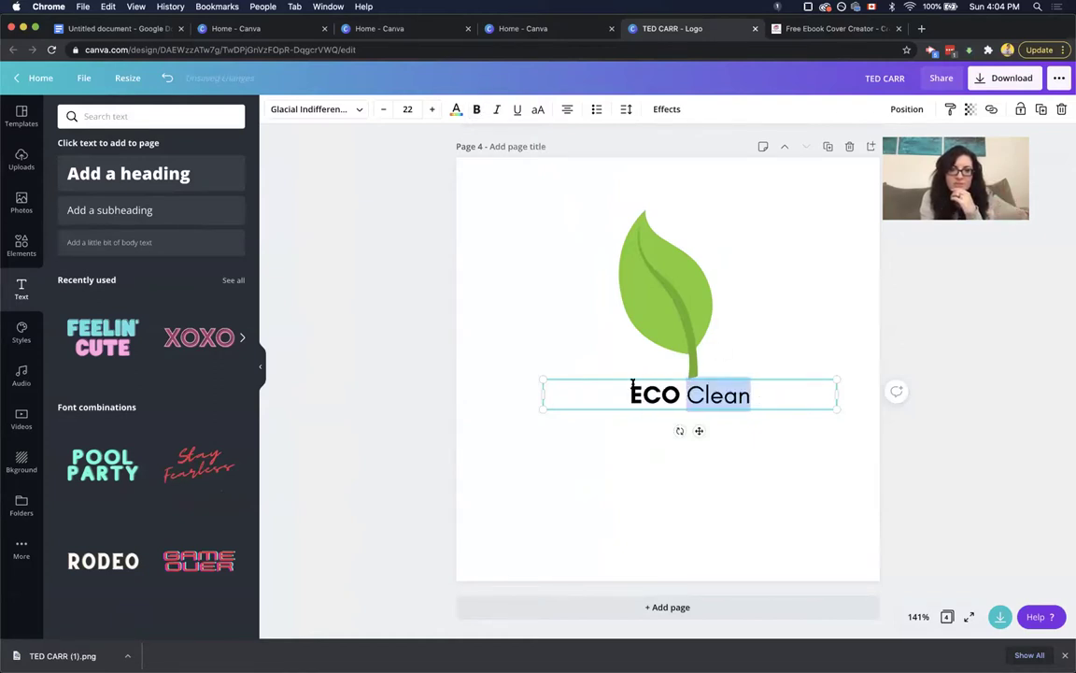
click(612, 451)
click(646, 400)
drag(647, 400, 678, 403)
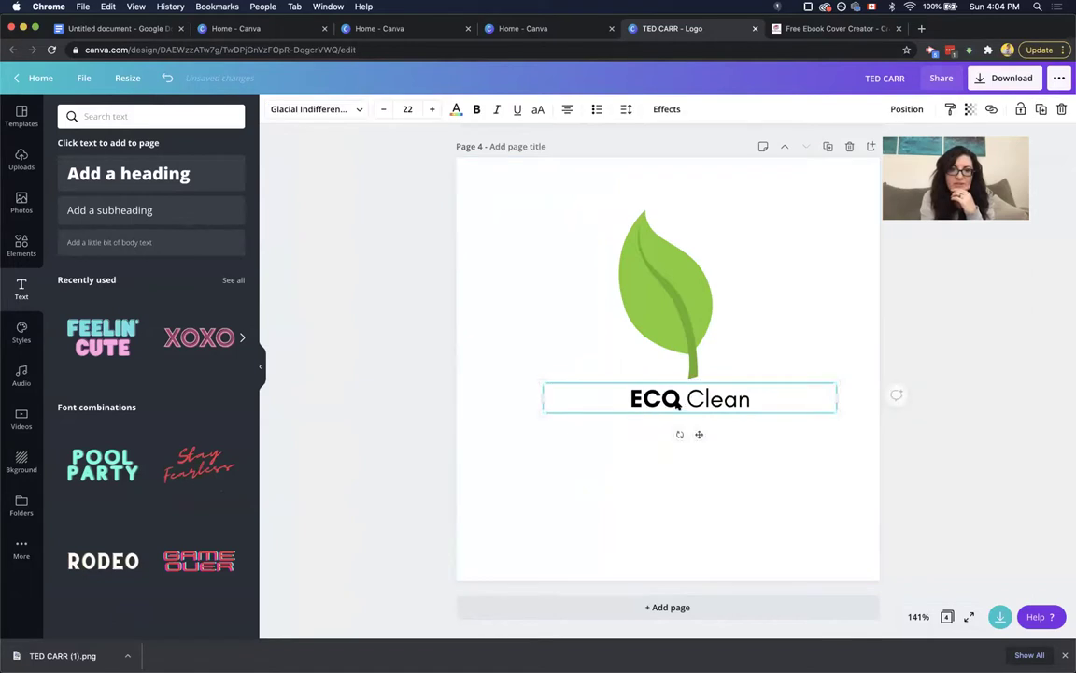
key(BackSpace)
- Shrink the leaf and place it directly left of ECOClean
click(619, 458)
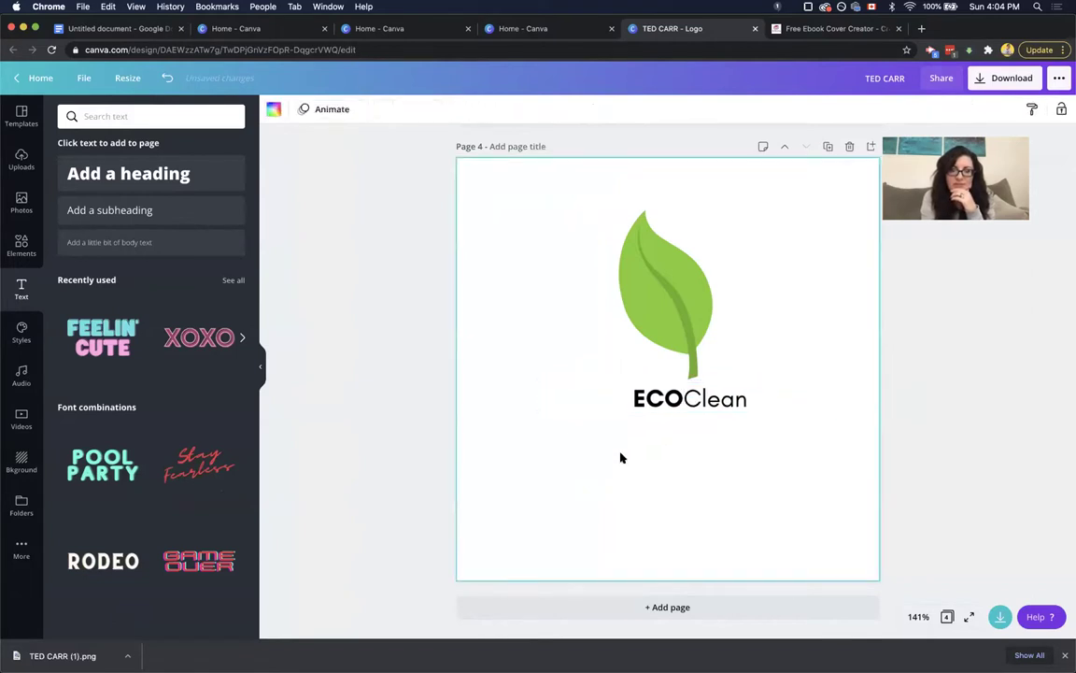
mouse_move(634, 288)
mouse_down()
mouse_move(639, 371)
mouse_move(649, 355)
mouse_move(641, 304)
mouse_up()
drag(723, 215, 687, 301)
drag(631, 336, 610, 365)
drag(603, 411, 586, 414)
- Enlarge the leaf and ECOClean together and center the logo on the page
click(639, 476)
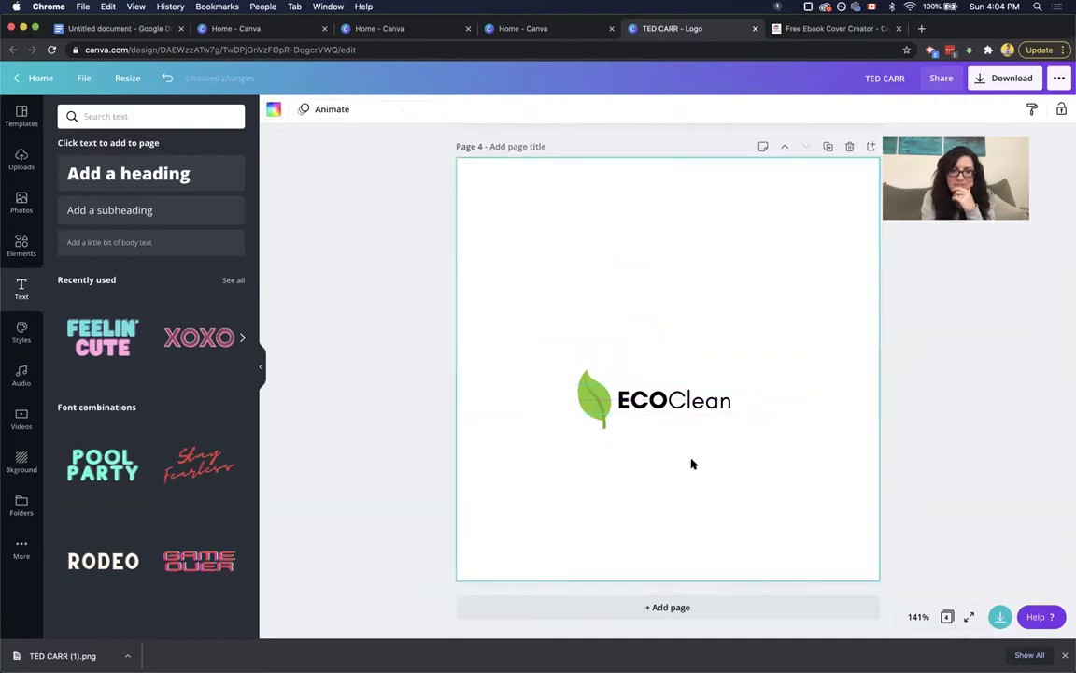
drag(777, 270, 497, 568)
drag(654, 402, 582, 246)
drag(748, 279, 1001, 463)
drag(732, 317, 692, 380)
click(641, 516)
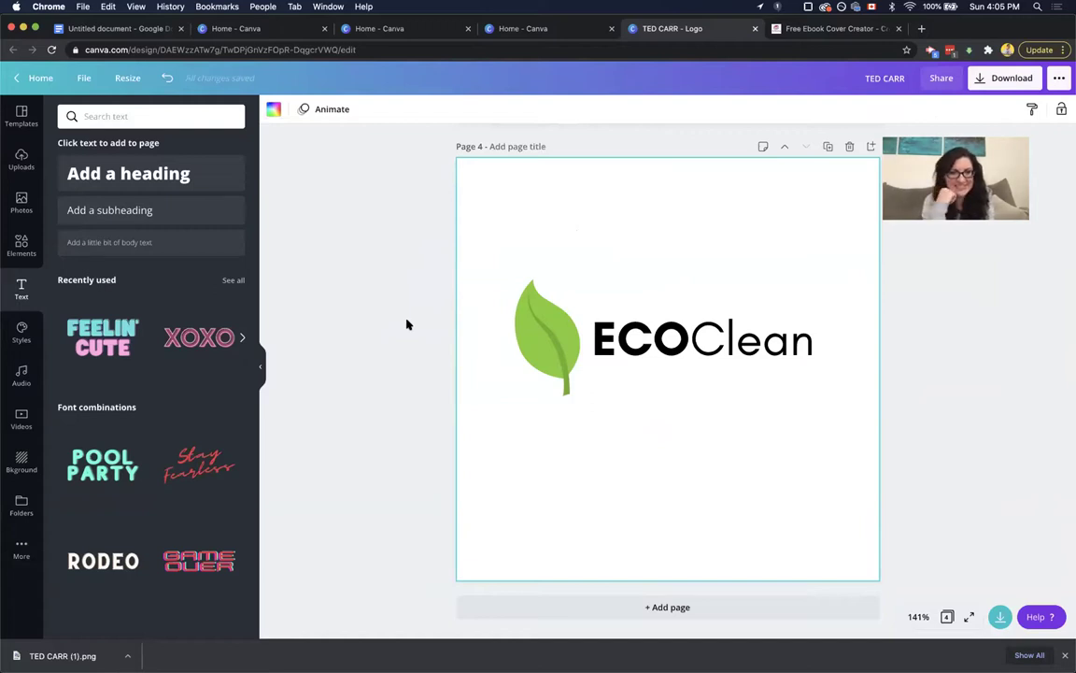
click(641, 323)
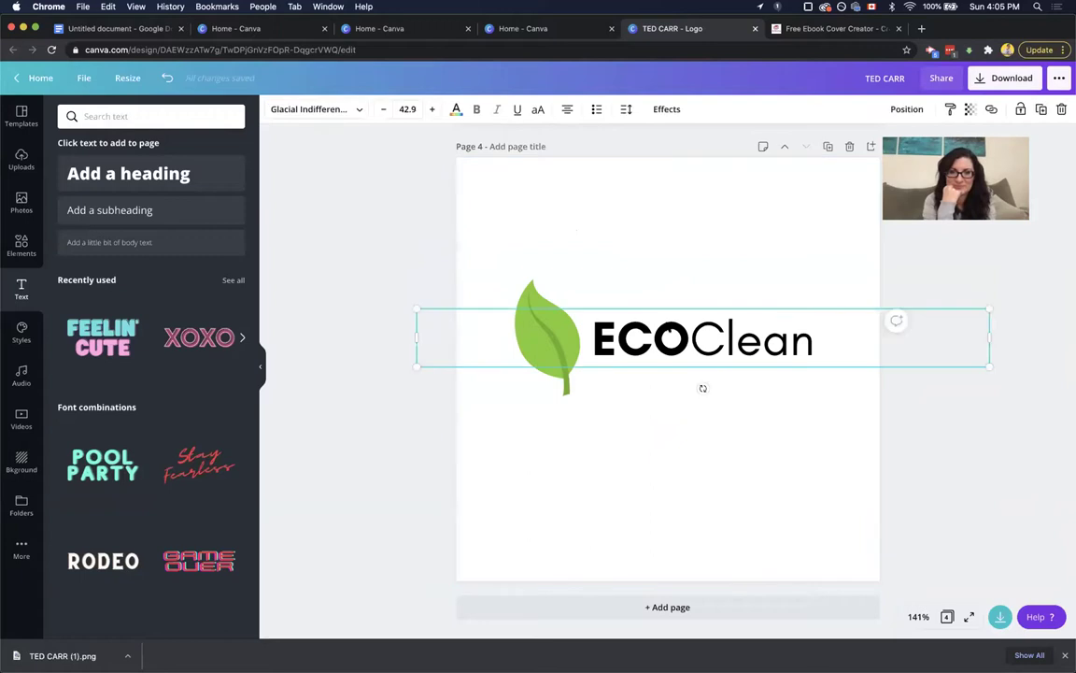
drag(691, 338, 614, 330)
key(Left)
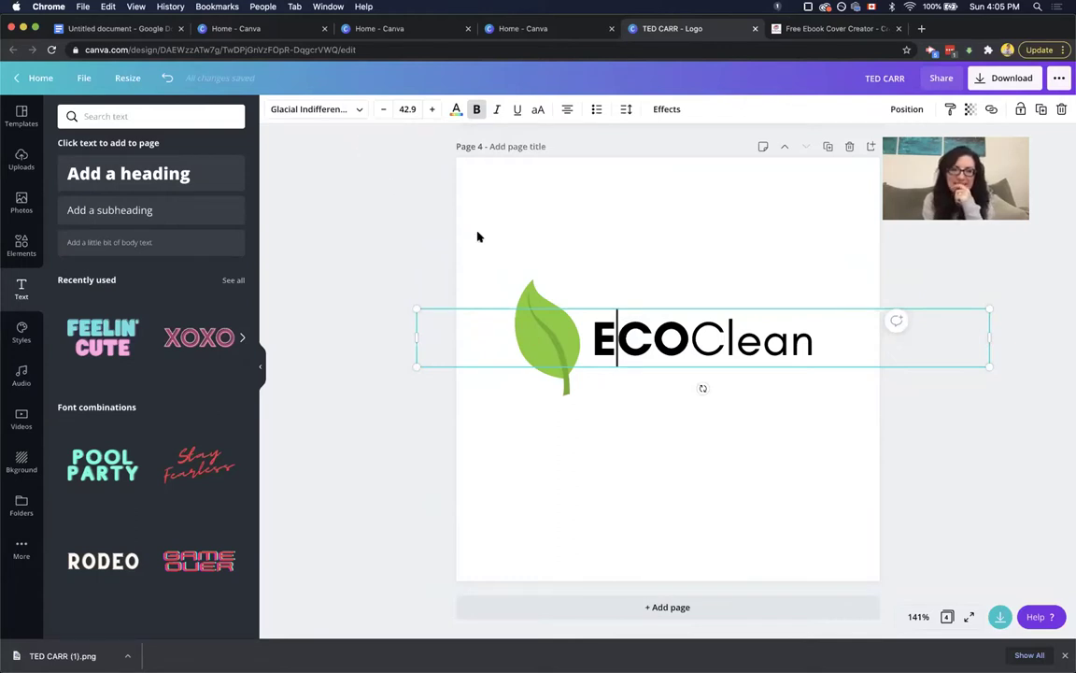
click(679, 327)
click(668, 420)
drag(668, 341, 687, 339)
click(699, 341)
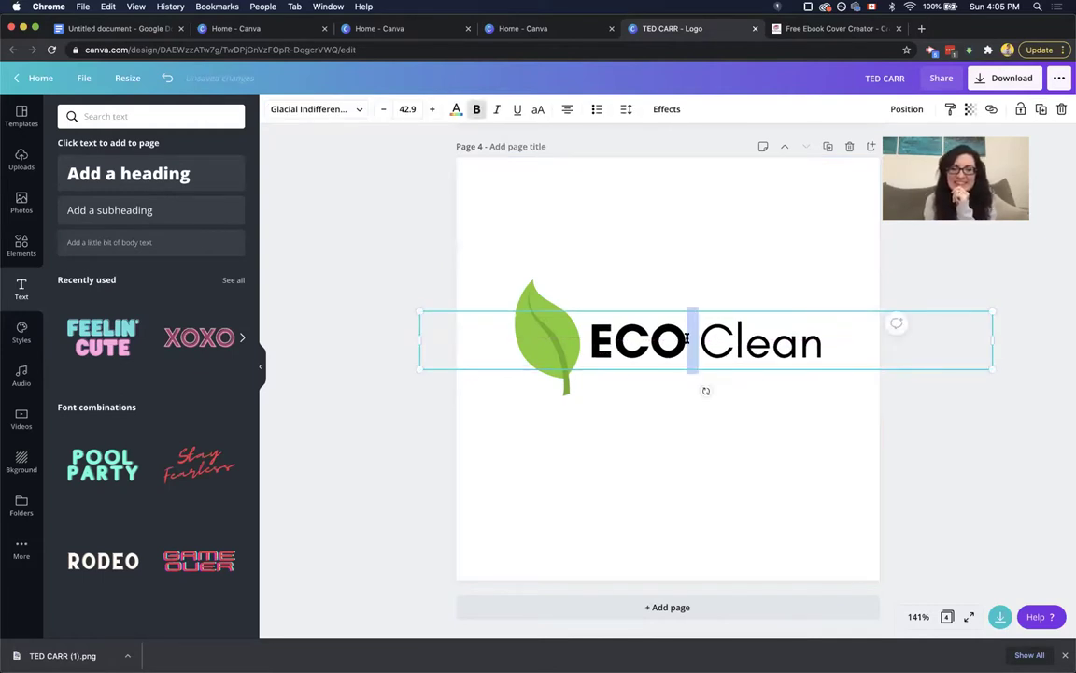
key(BackSpace)
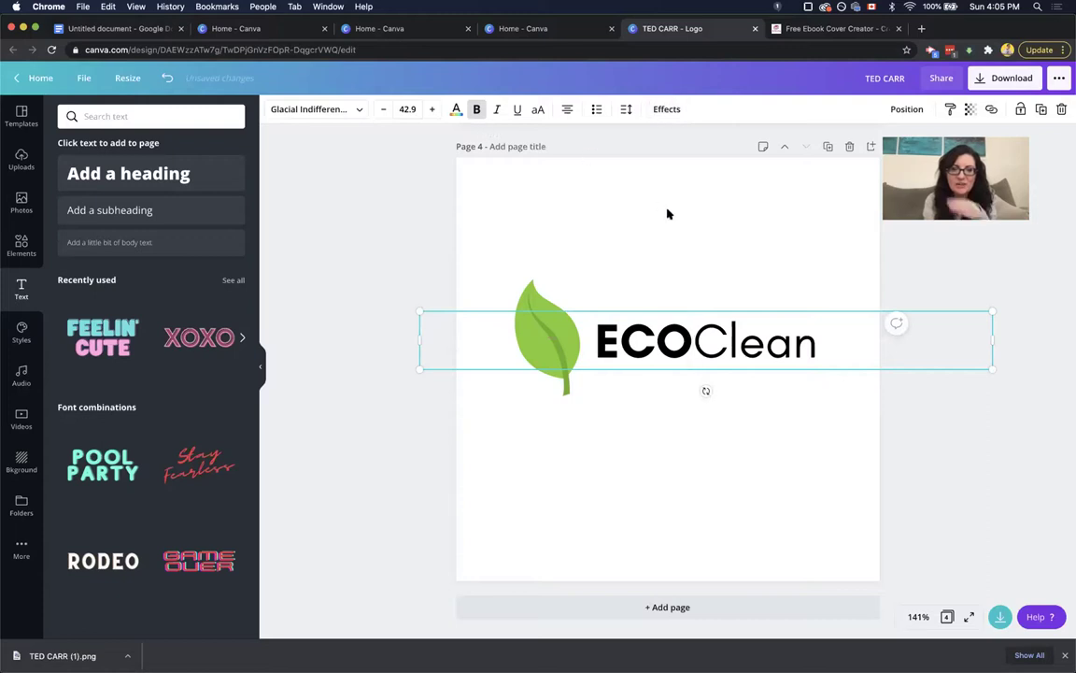
drag(694, 334, 819, 335)
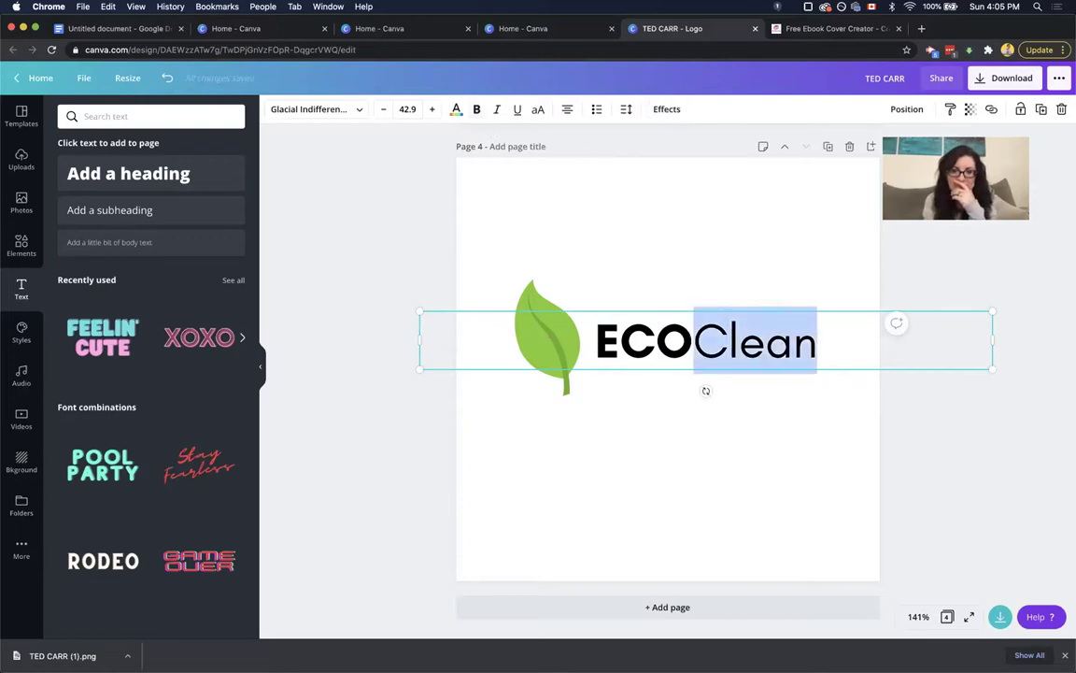
text(CLEAN)
key(BackSpace)
key(BackSpace)
key(BackSpace)
key(BackSpace)
text(kea)
key(BackSpace)
key(BackSpace)
key(BackSpace)
text(lea)
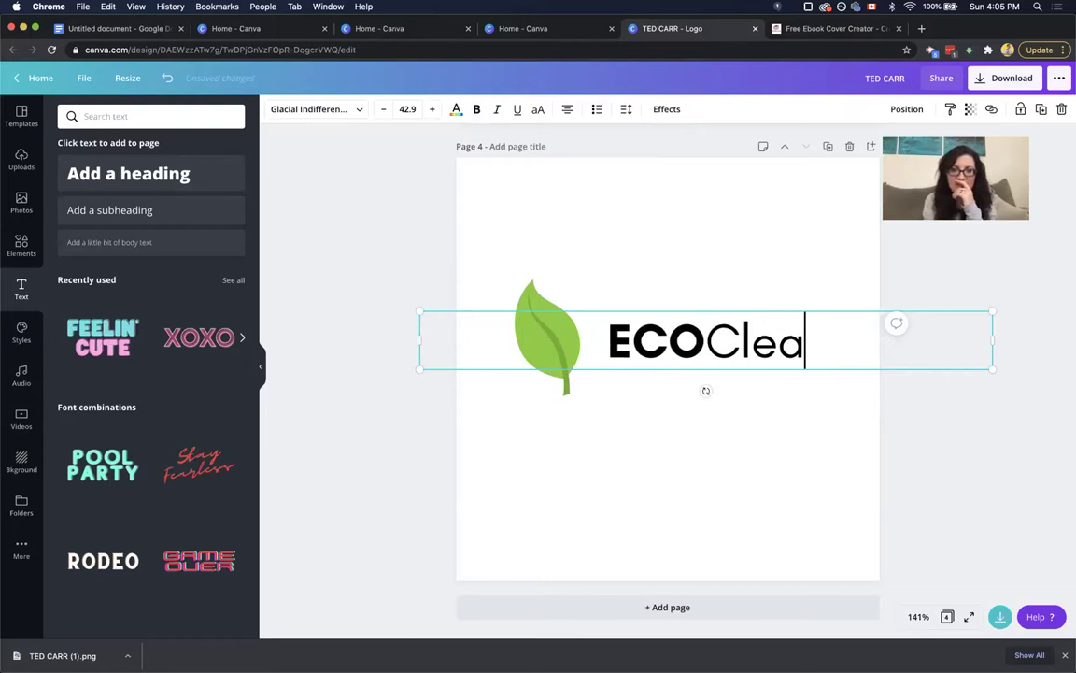
text(n)
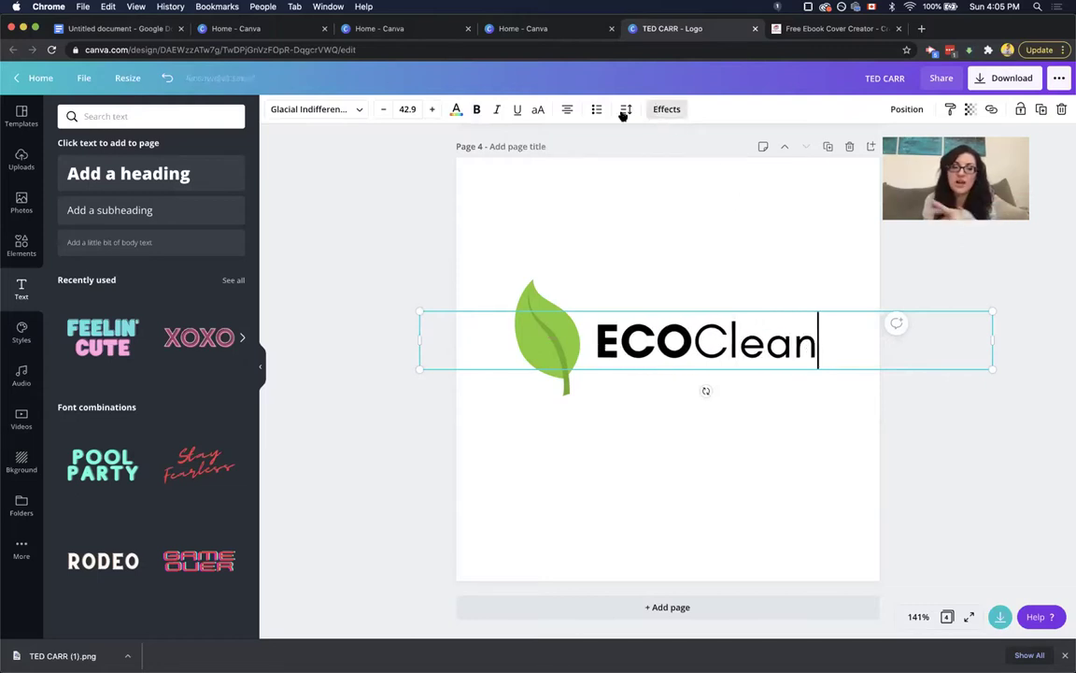
- Set ECOClean's letter spacing to 45 and nudge the wordmark slightly right
click(627, 111)
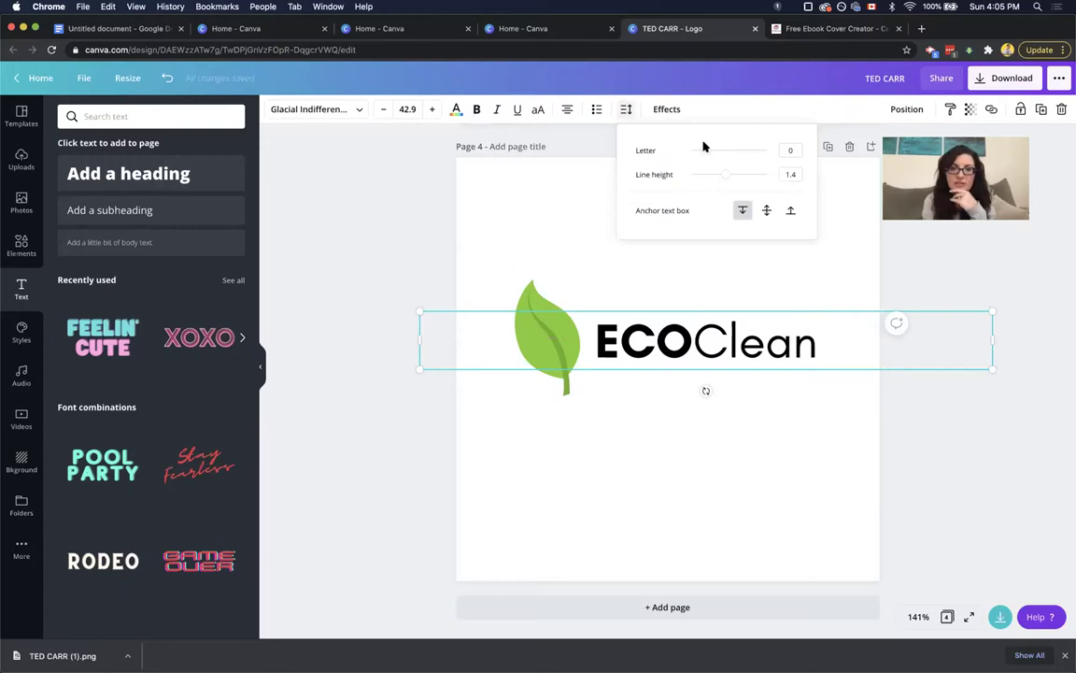
drag(705, 152, 715, 151)
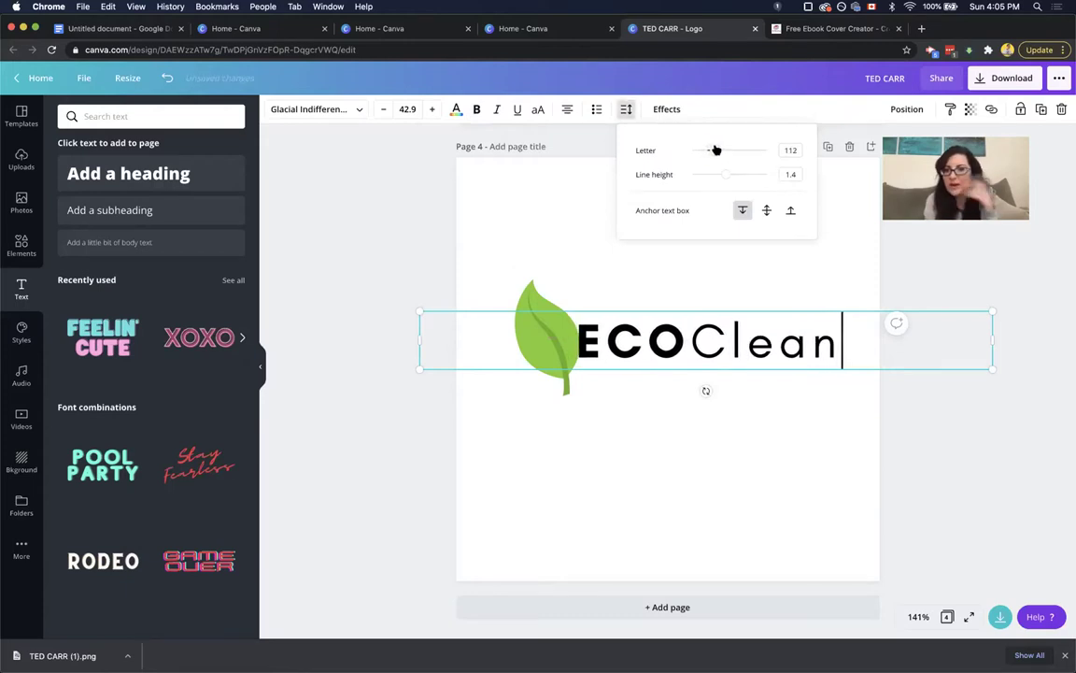
click(617, 235)
drag(606, 332, 615, 331)
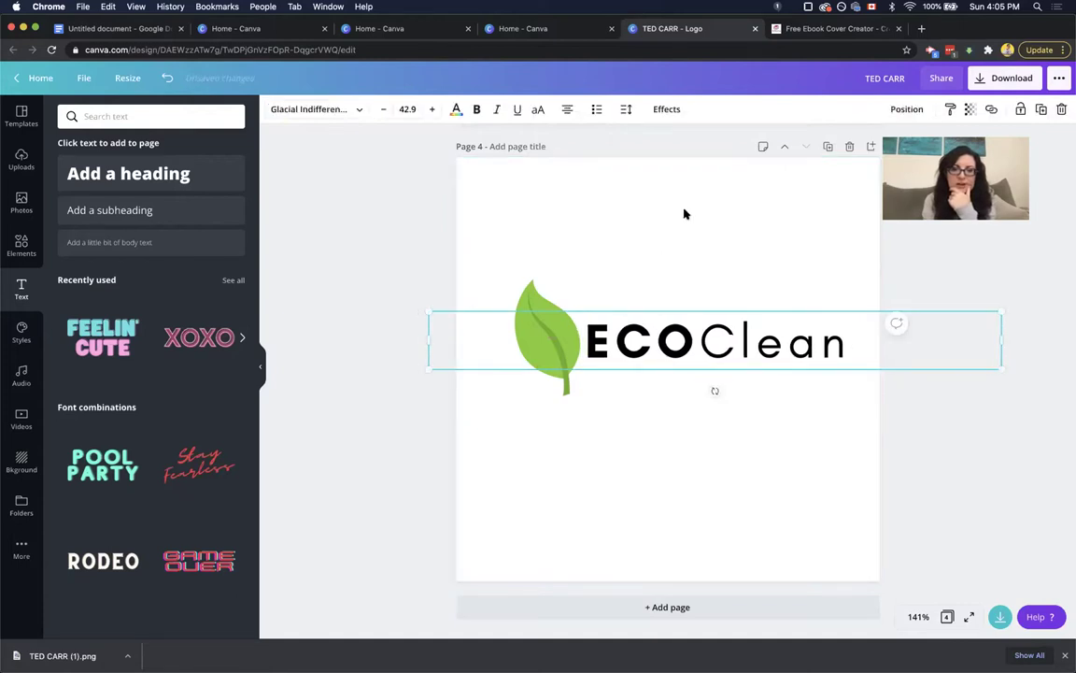
click(657, 108)
click(626, 109)
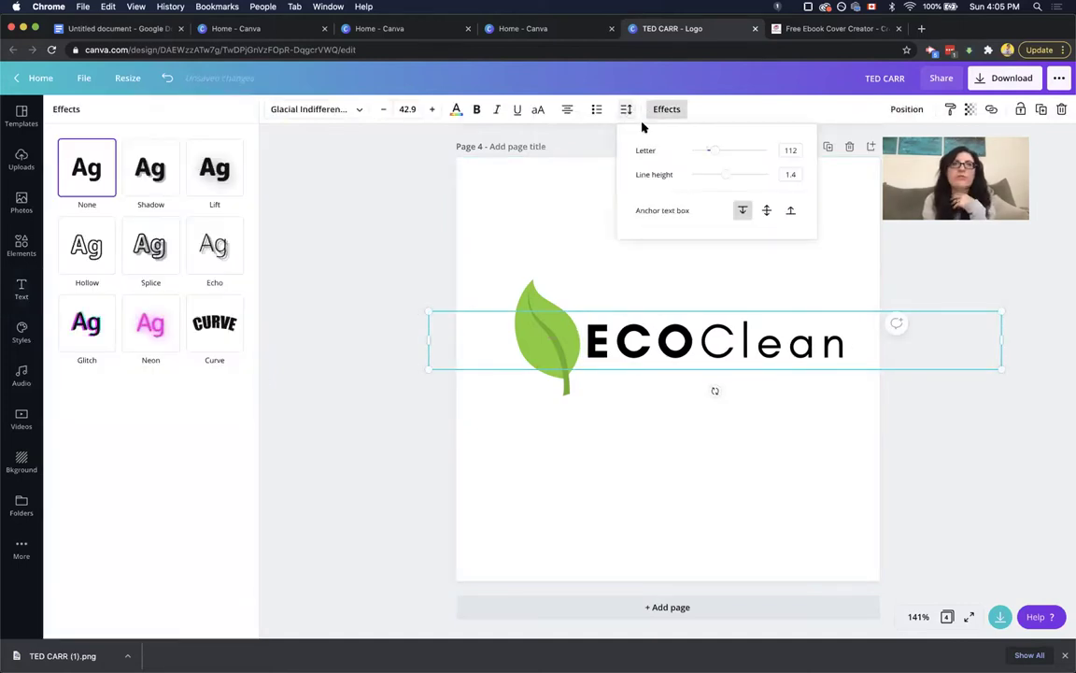
drag(712, 154, 710, 151)
- Try the Lift, Neon and Curve effects on ECOClean, then undo the curve
click(214, 169)
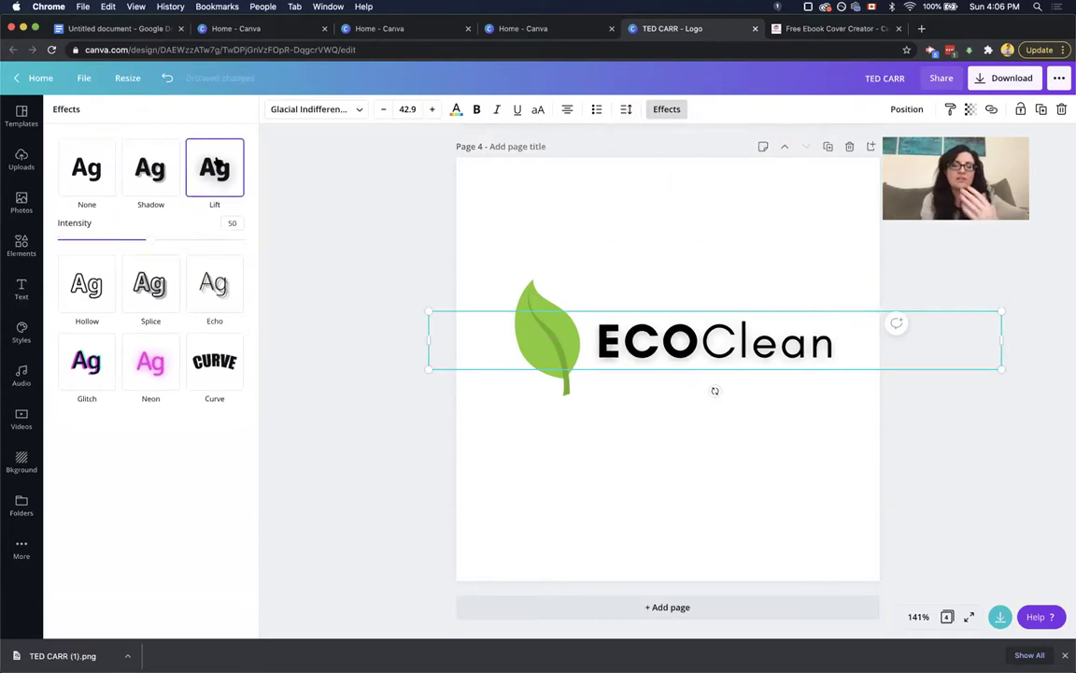
drag(154, 234, 58, 240)
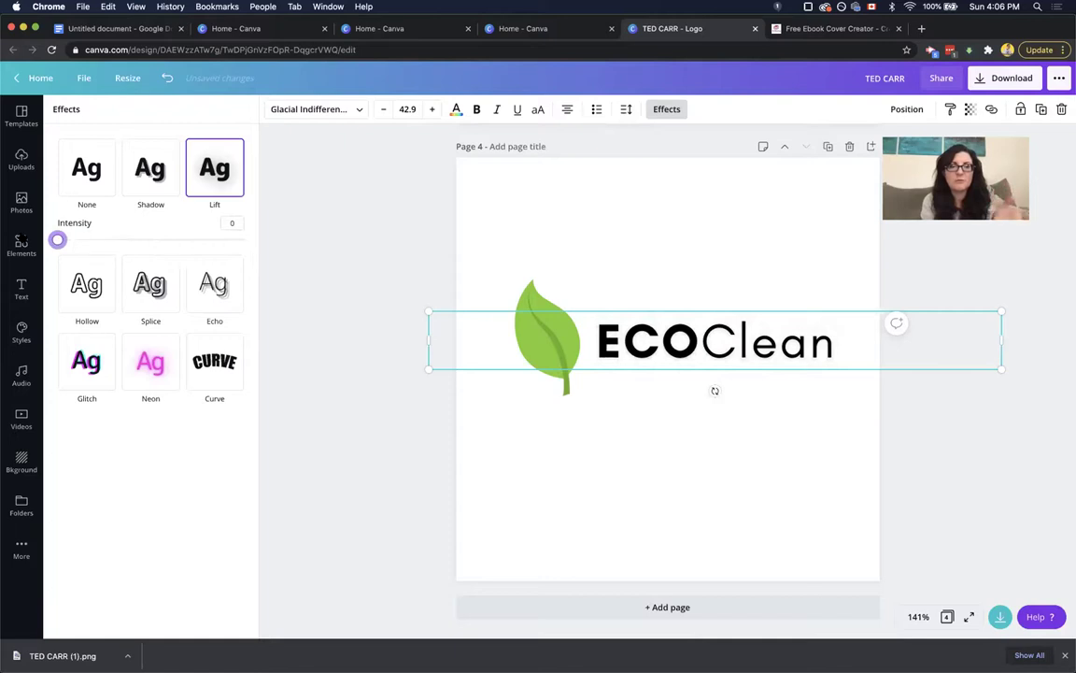
click(152, 346)
click(213, 325)
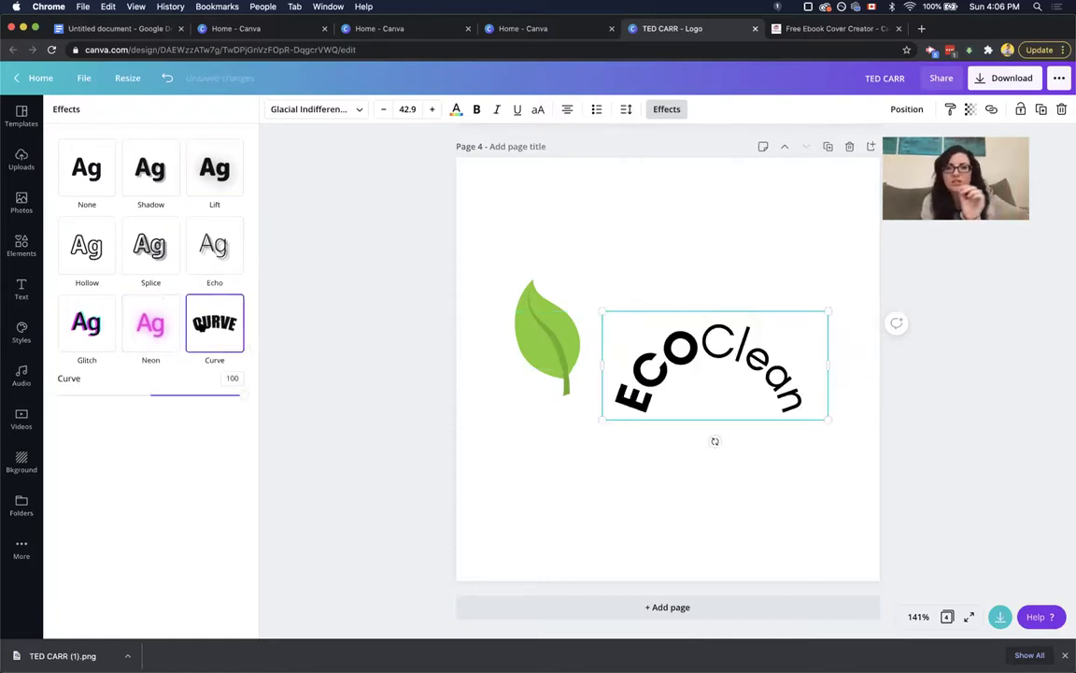
drag(547, 379, 721, 458)
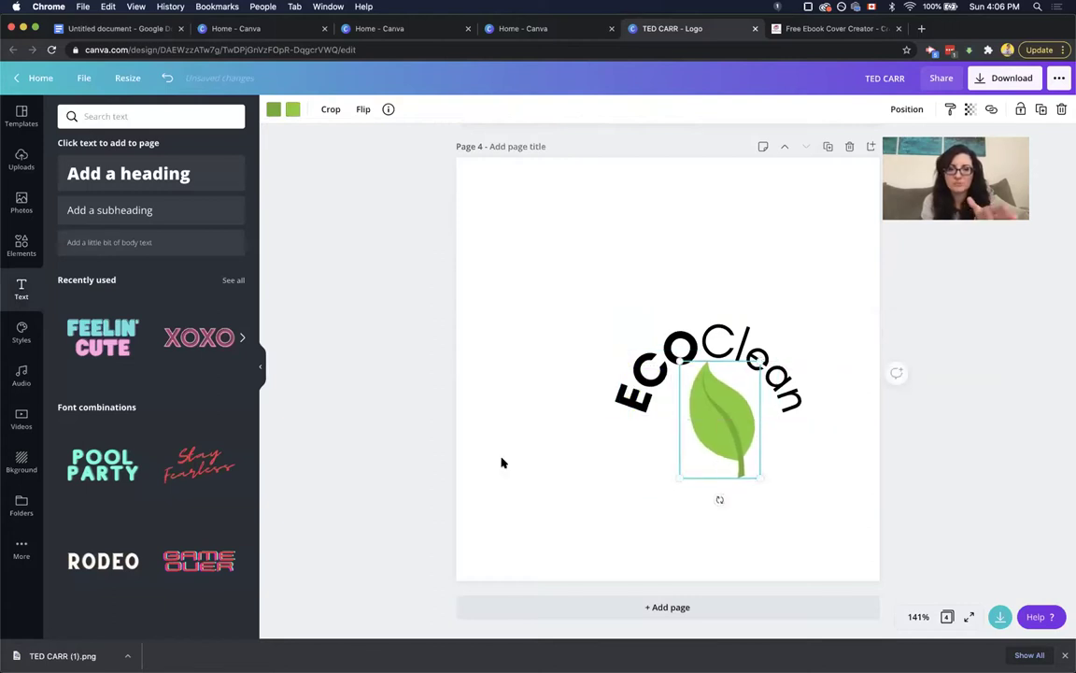
key(super+z)
key(super+z)
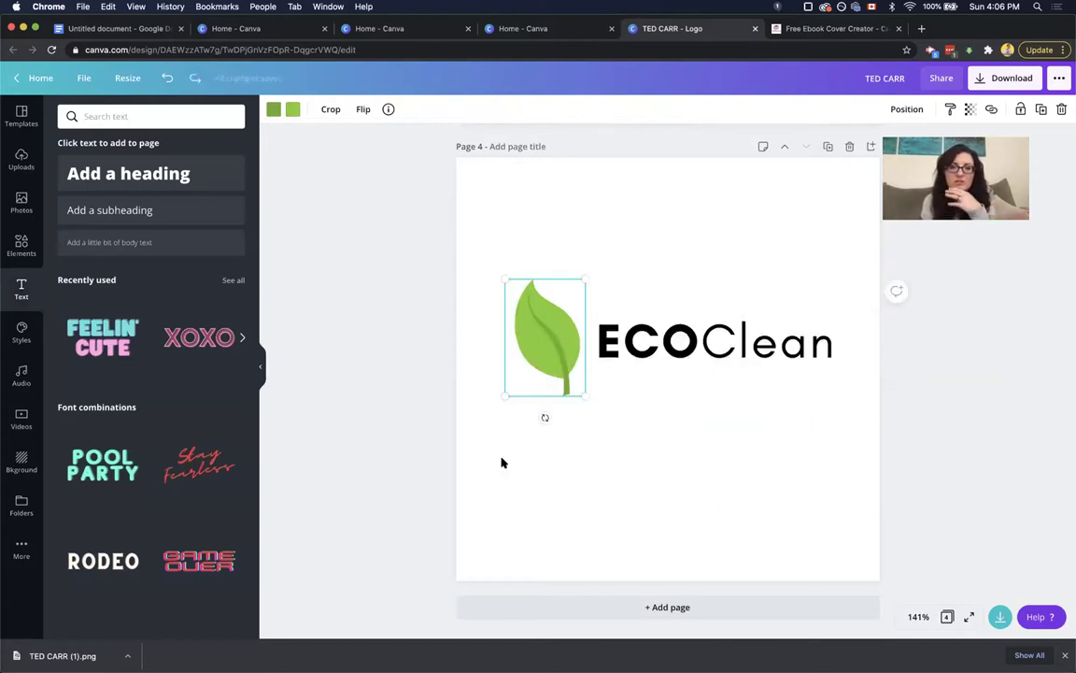
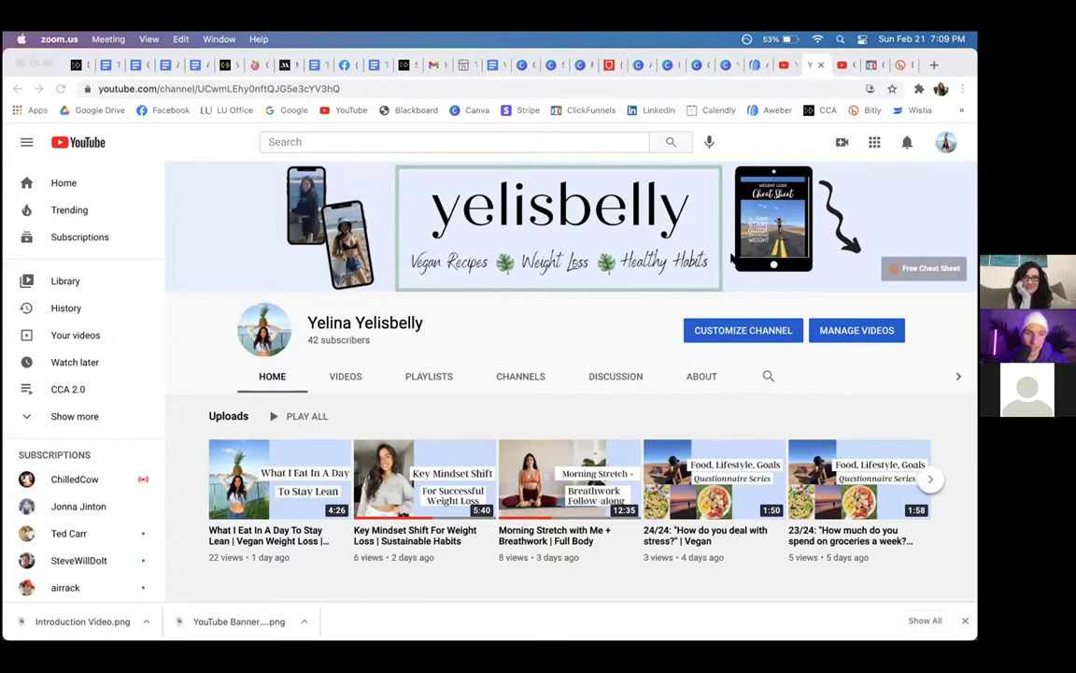
- Switch to the Canva YouTube Banner design tab
click(724, 64)
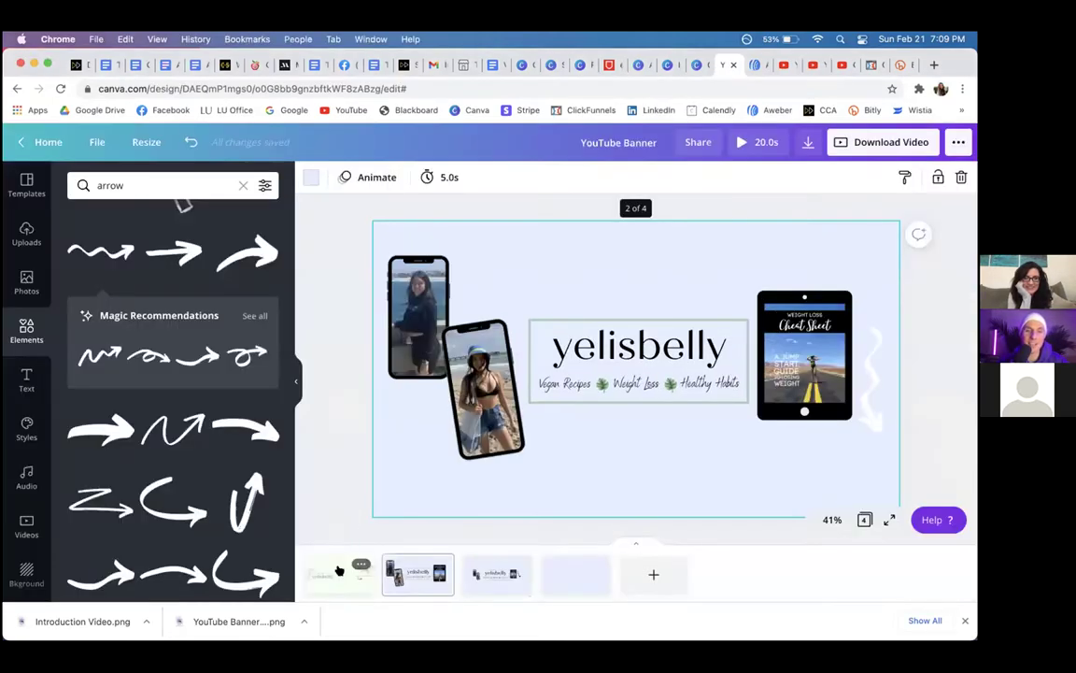
- Page through the banner, return to page two, and search Elements for 'ipad'
click(339, 572)
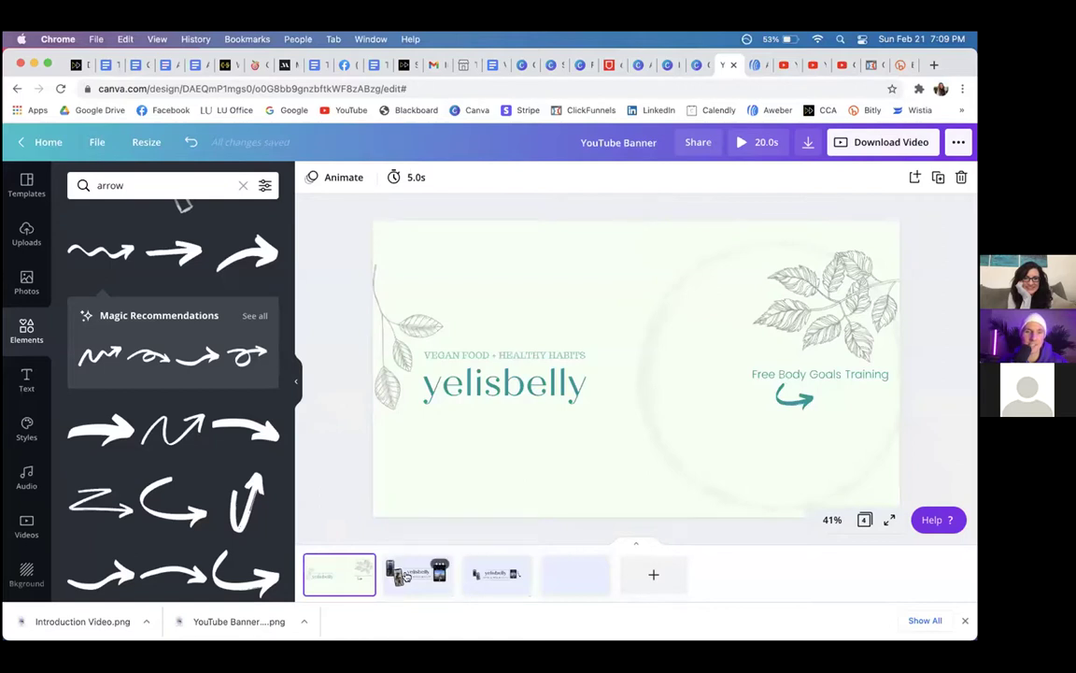
click(407, 578)
key(Right)
key(Right)
key(Left)
key(Left)
key(Left)
key(Right)
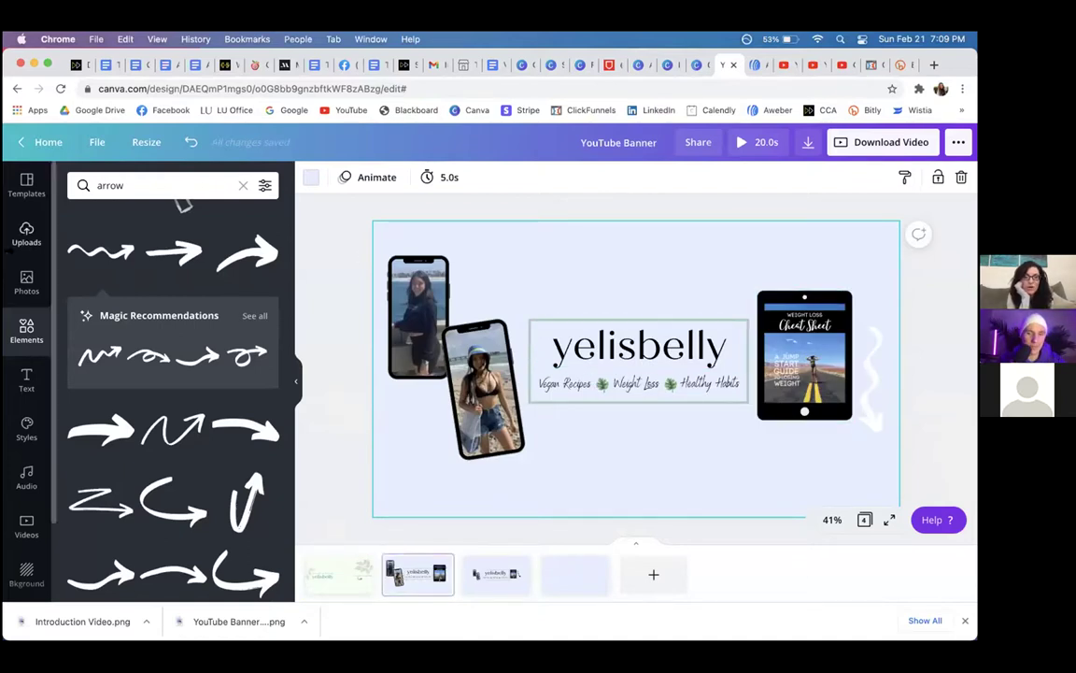
click(174, 183)
text(ipad)
key(Return)
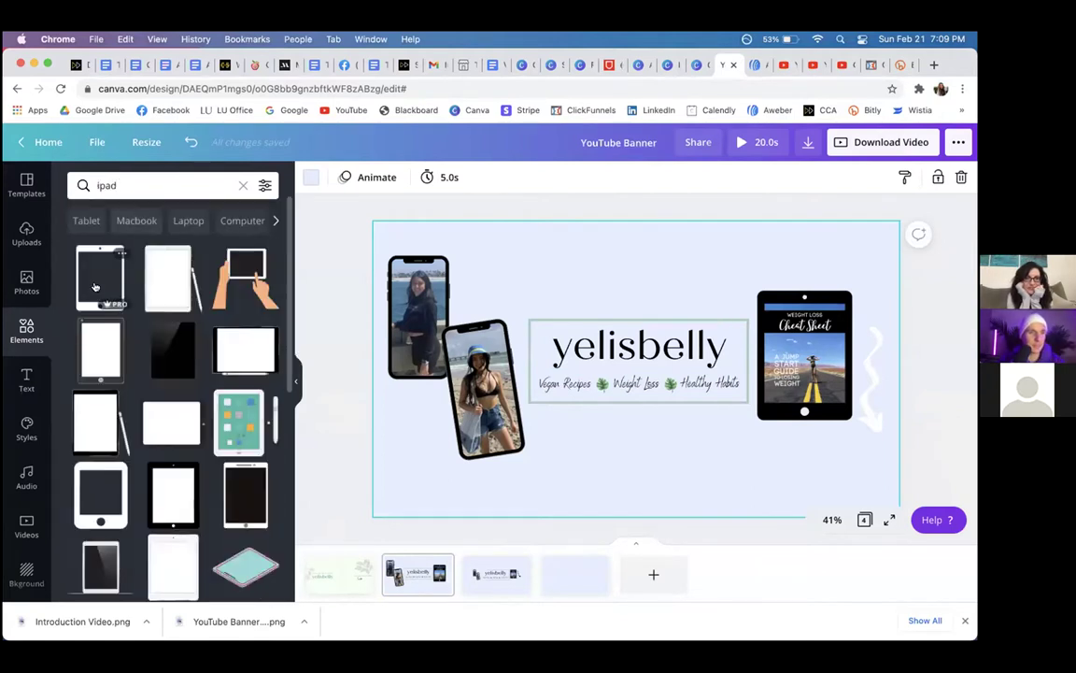
- Place a blank iPad frame at the title's lower right, then show the Cheat Sheet Cover design
click(94, 286)
drag(686, 477, 737, 549)
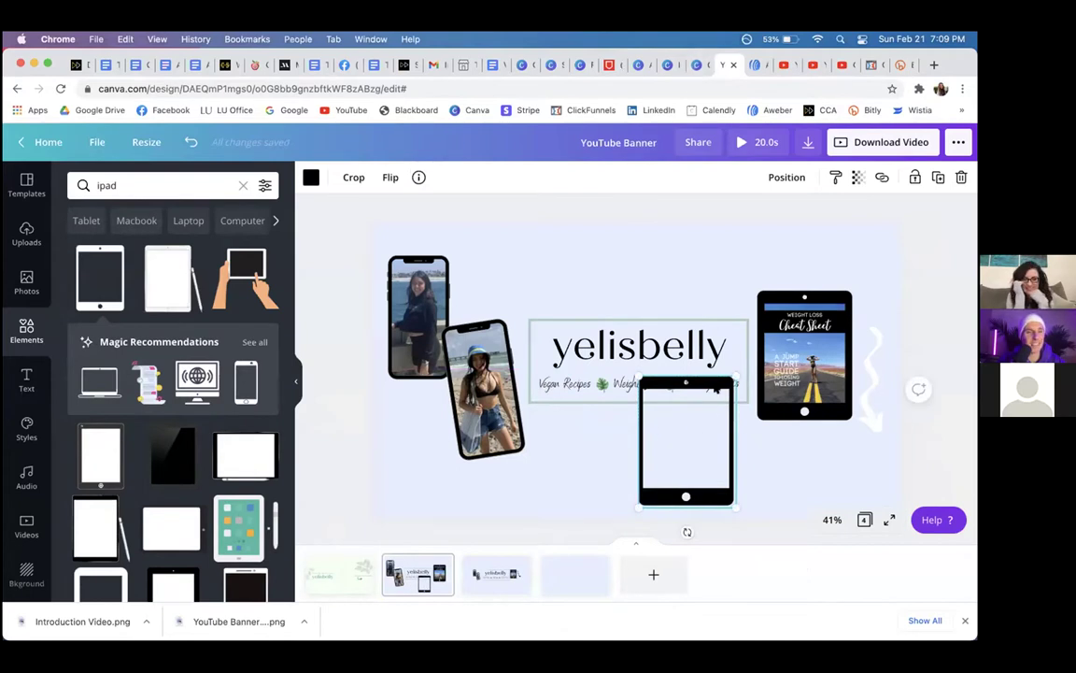
click(696, 66)
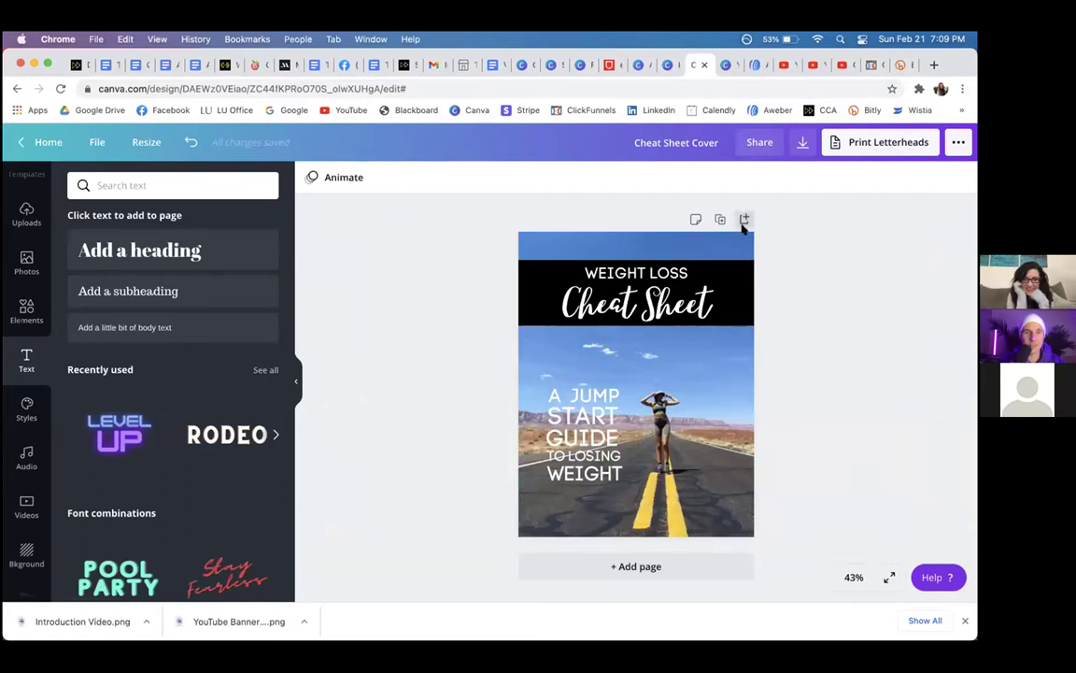
- Switch to the Introduction Video design and scroll through its pages
click(665, 65)
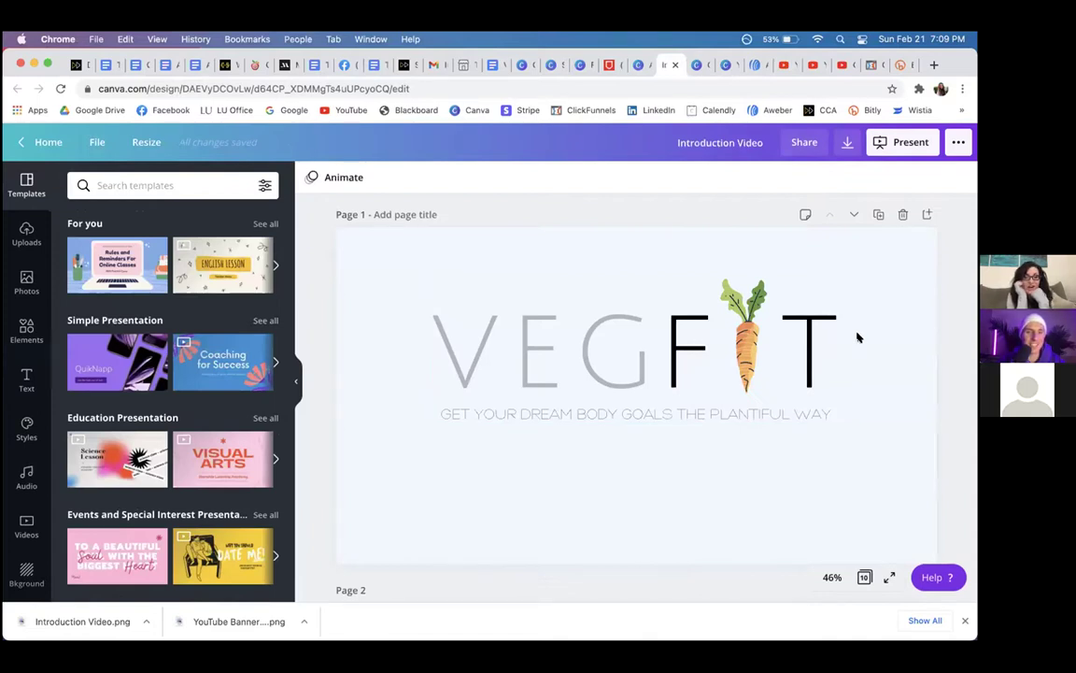
scroll(824, 403, down, 5)
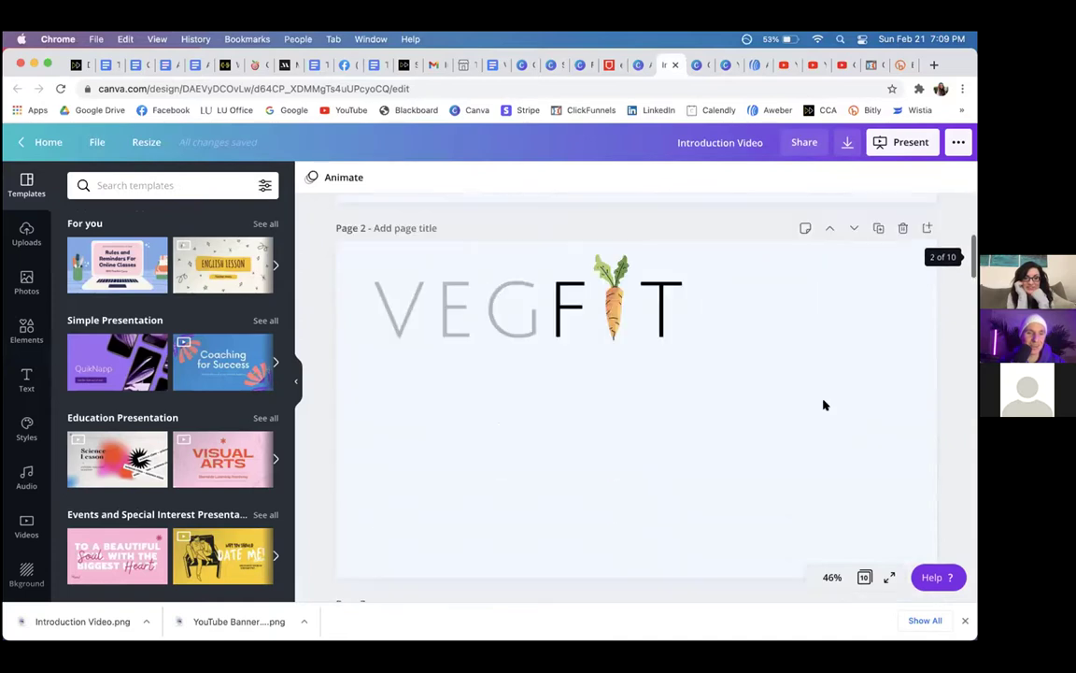
scroll(824, 404, up, 3)
scroll(824, 407, up, 1)
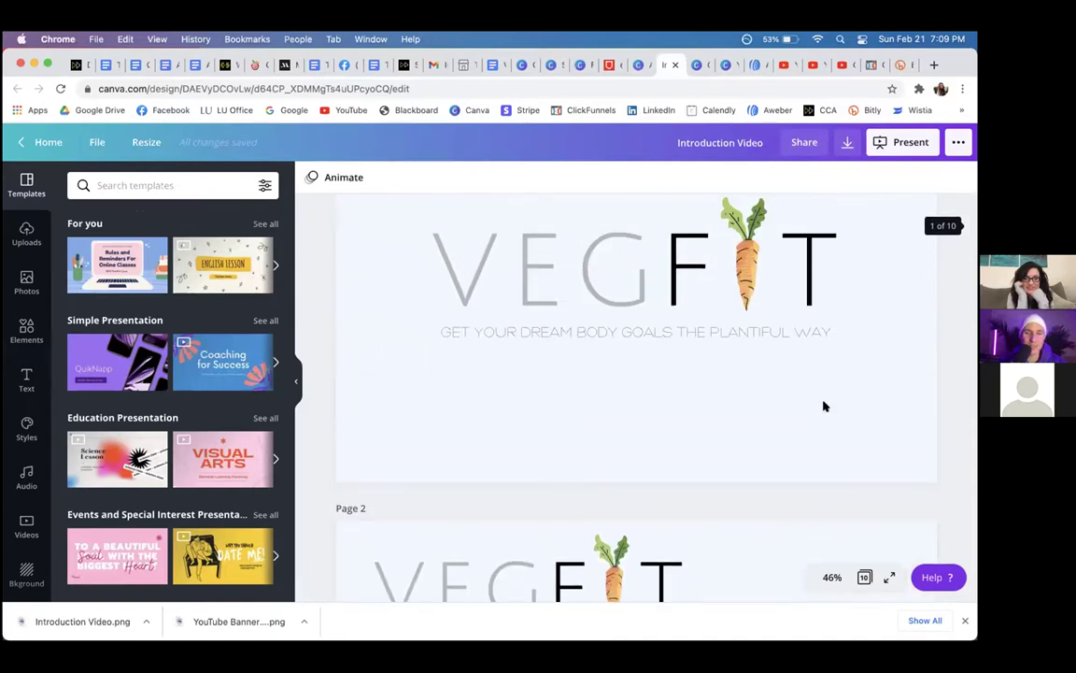
scroll(824, 406, down, 10)
scroll(824, 406, down, 2)
scroll(824, 406, up, 10)
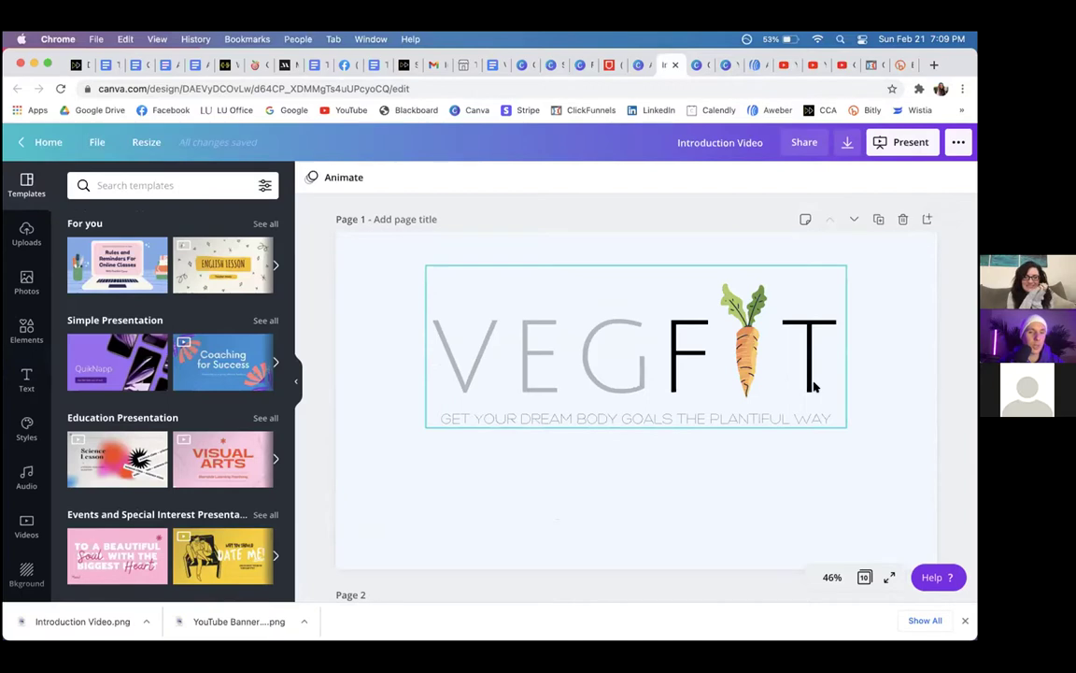
- Change the VEGFIT logo page's background colour from pale blue to white
click(853, 276)
click(311, 176)
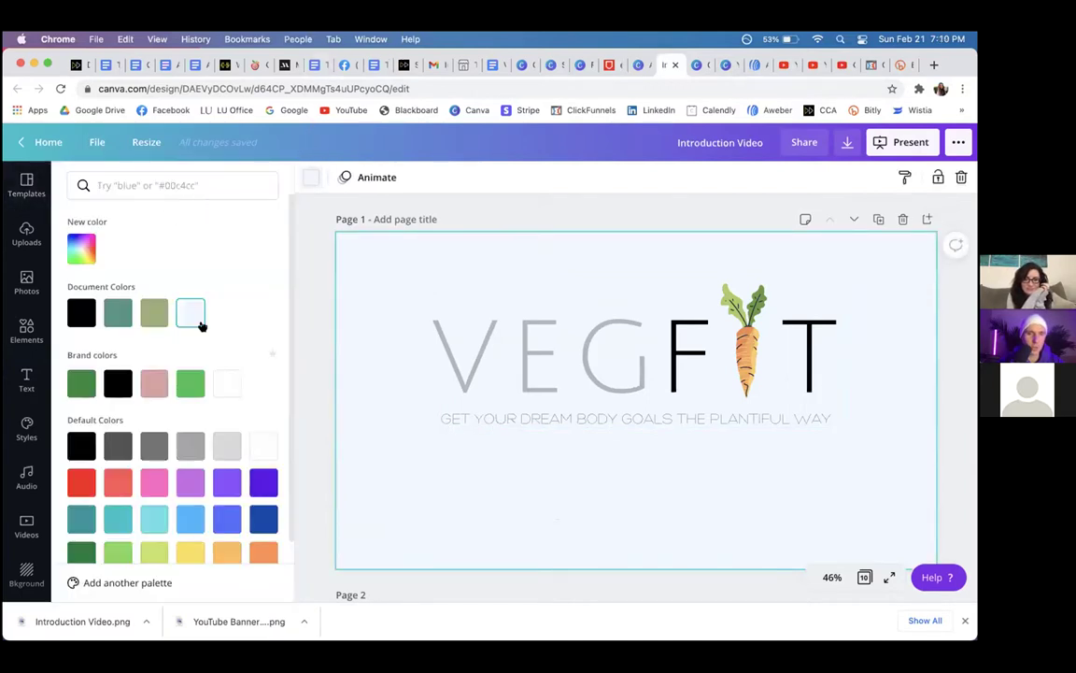
click(232, 380)
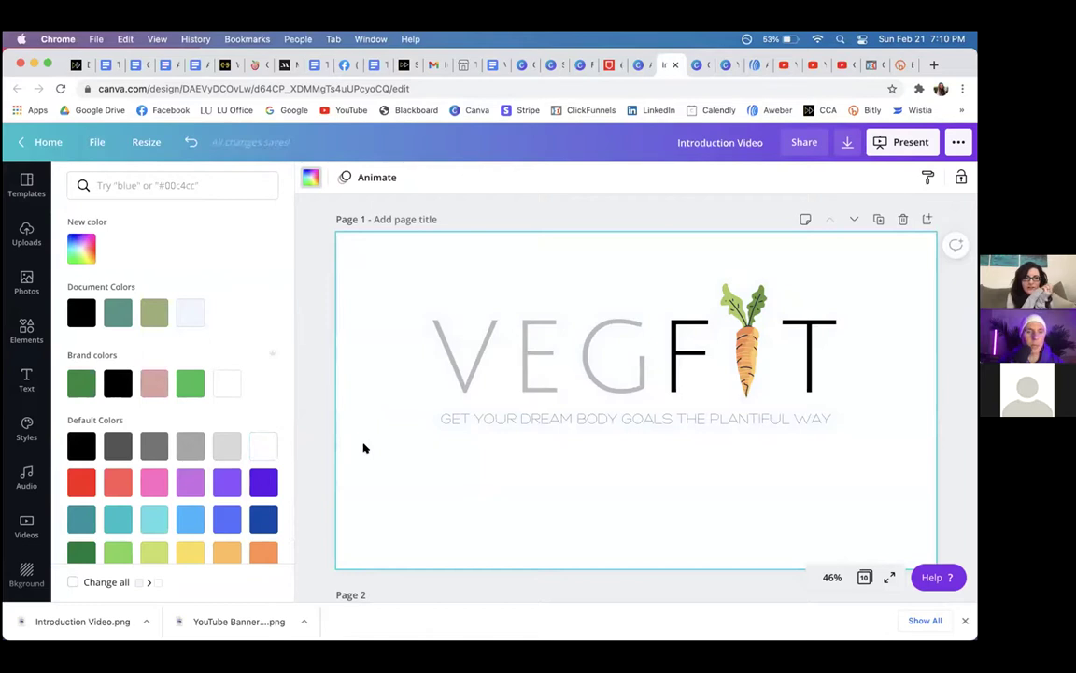
click(512, 361)
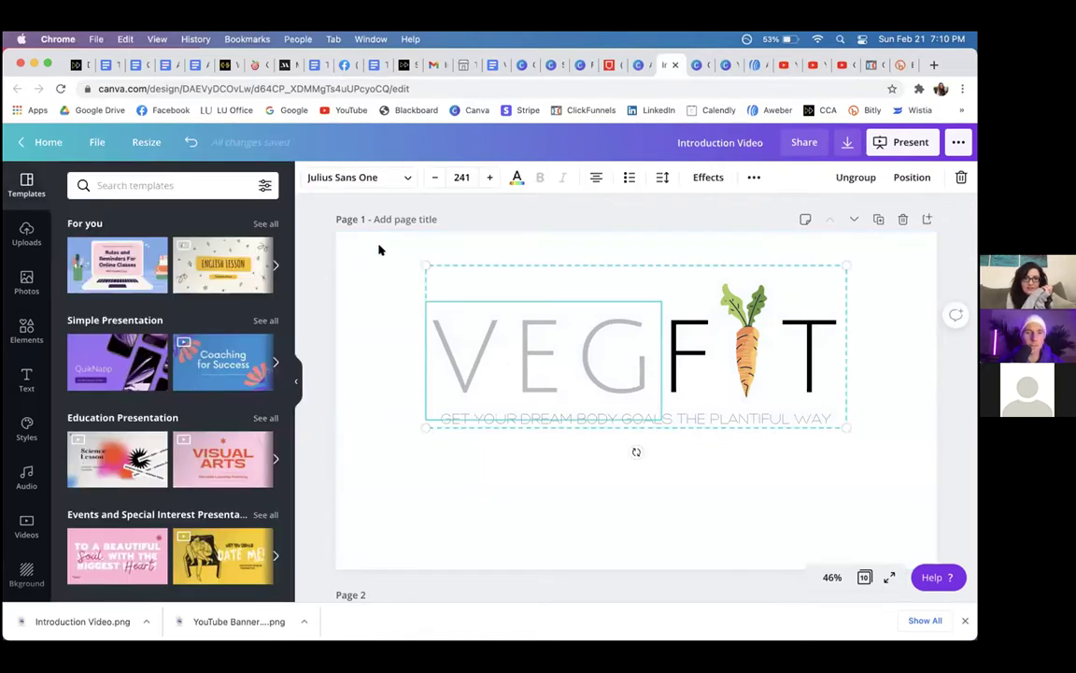
click(391, 321)
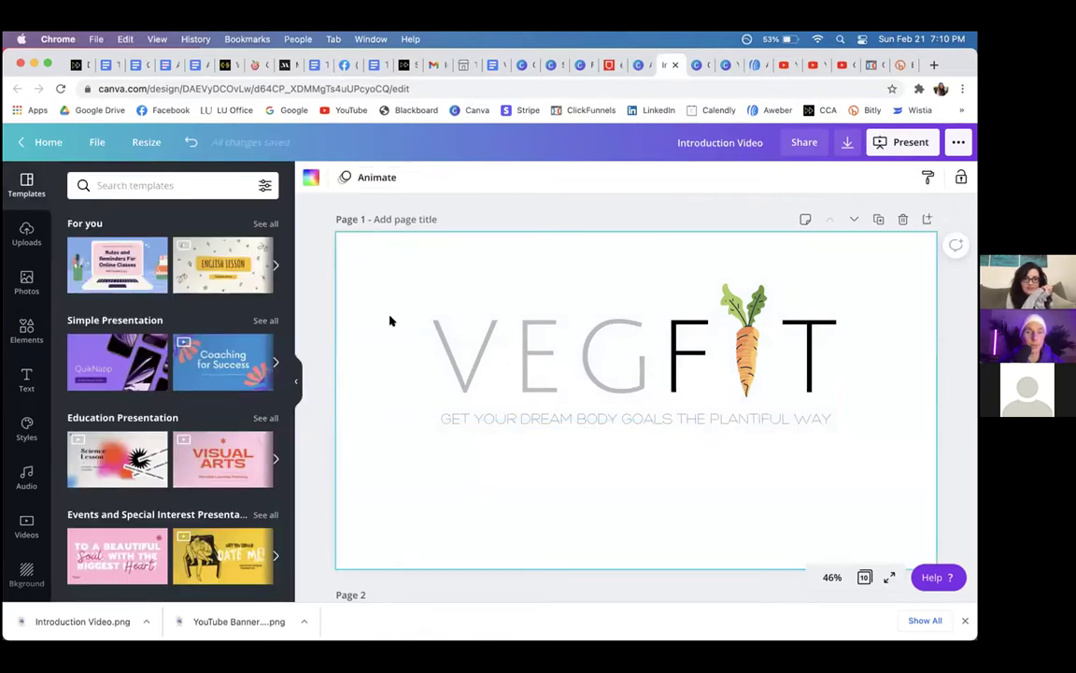
- Return to the YouTube Banner and delete the blank iPad frame
click(723, 65)
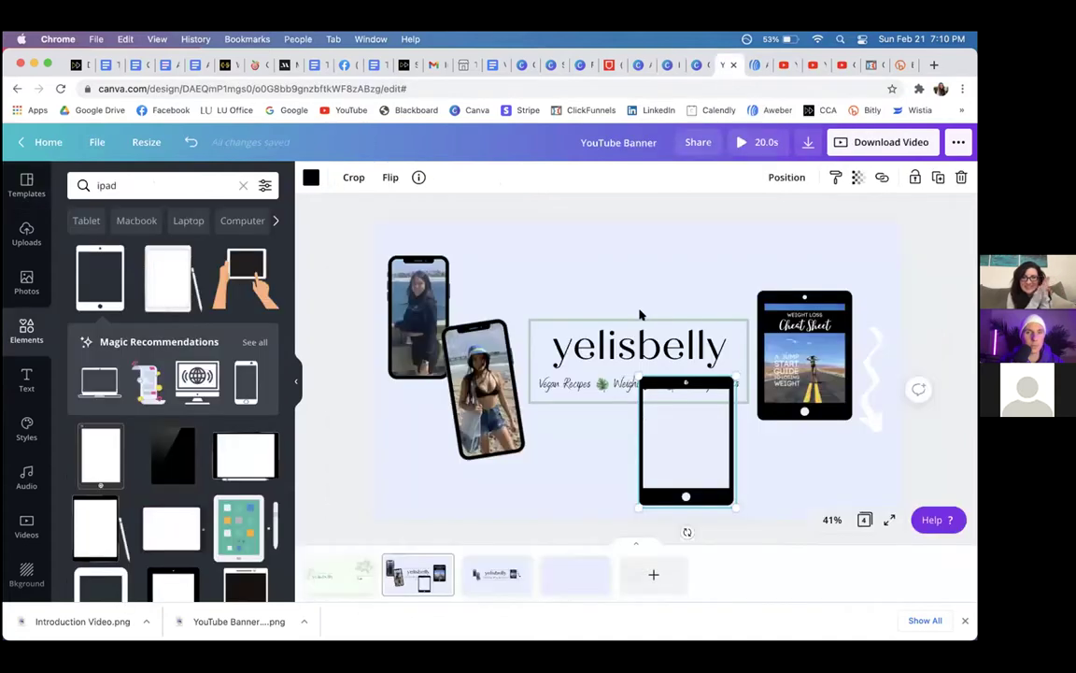
key(Delete)
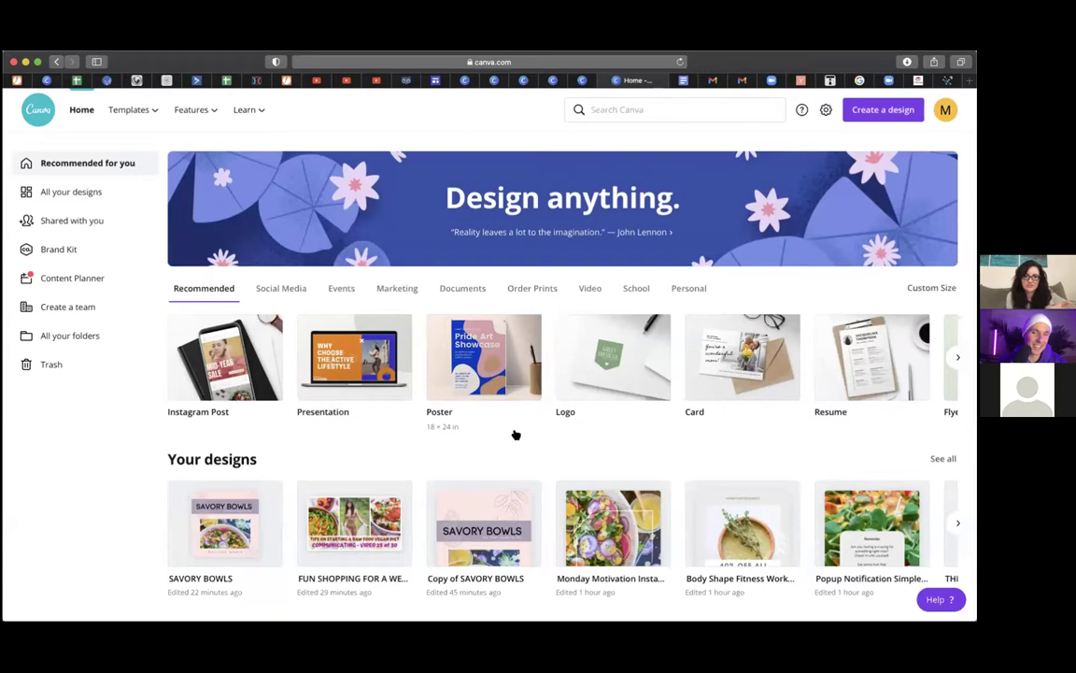
- Scroll the search results and open the Instagram Stories templates
scroll(515, 434, down, 10)
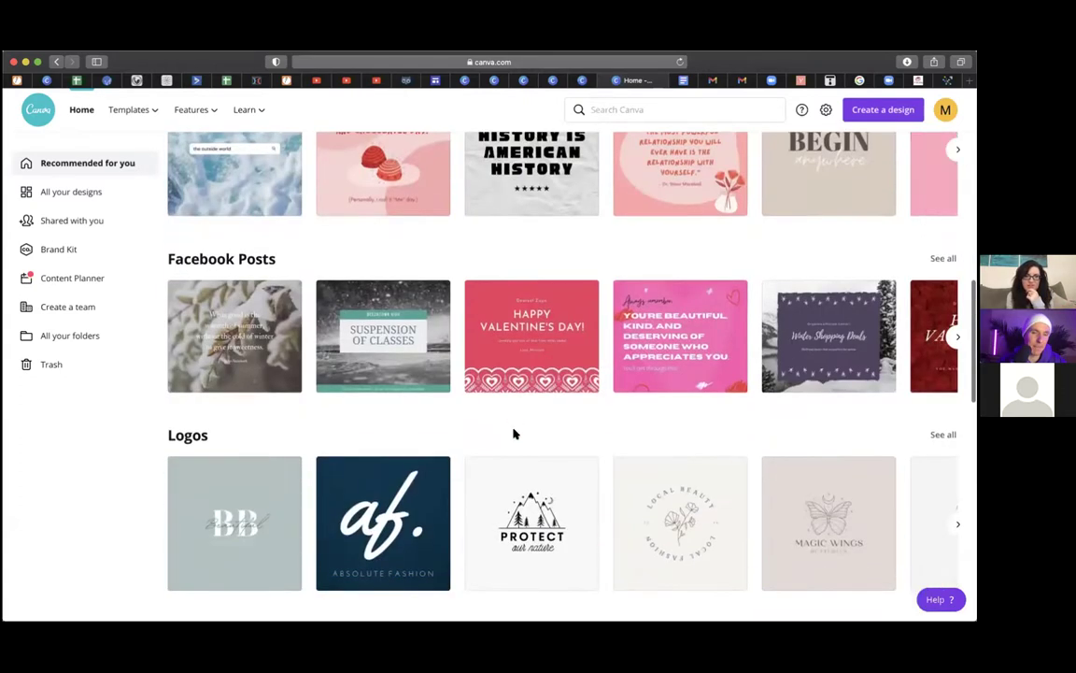
scroll(514, 435, down, 5)
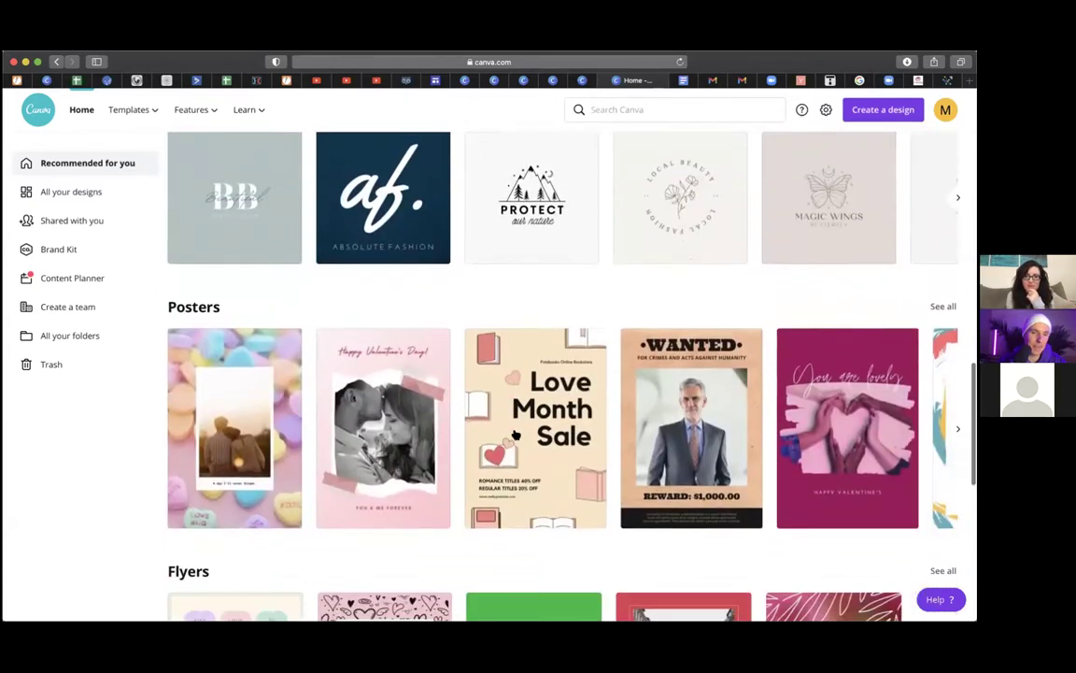
scroll(515, 434, down, 5)
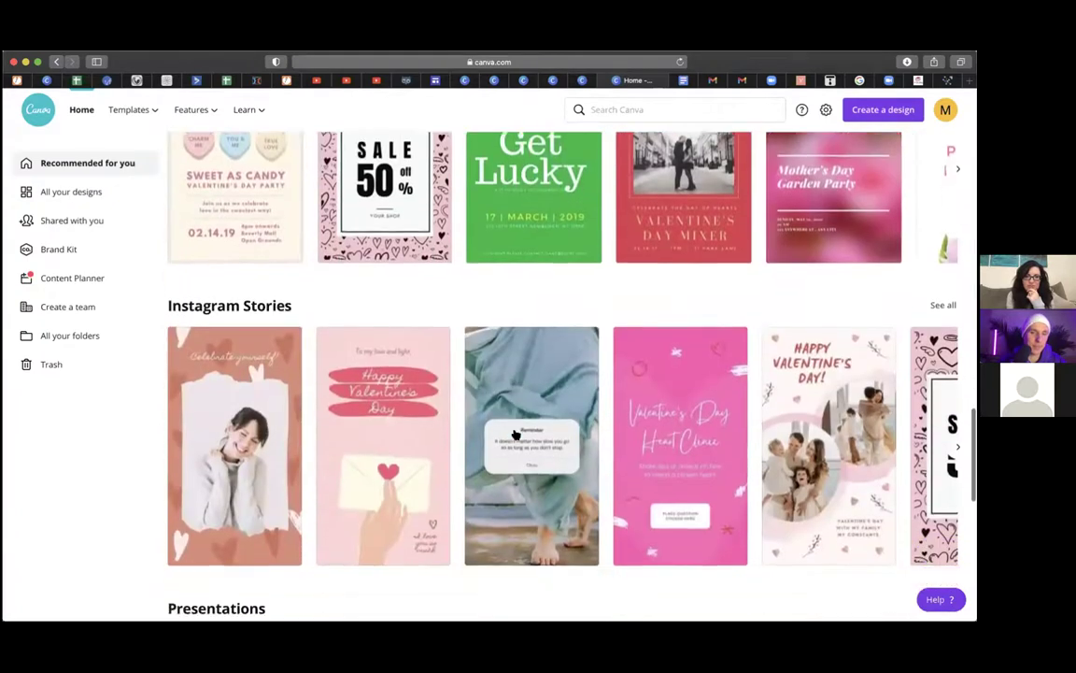
scroll(515, 434, down, 2)
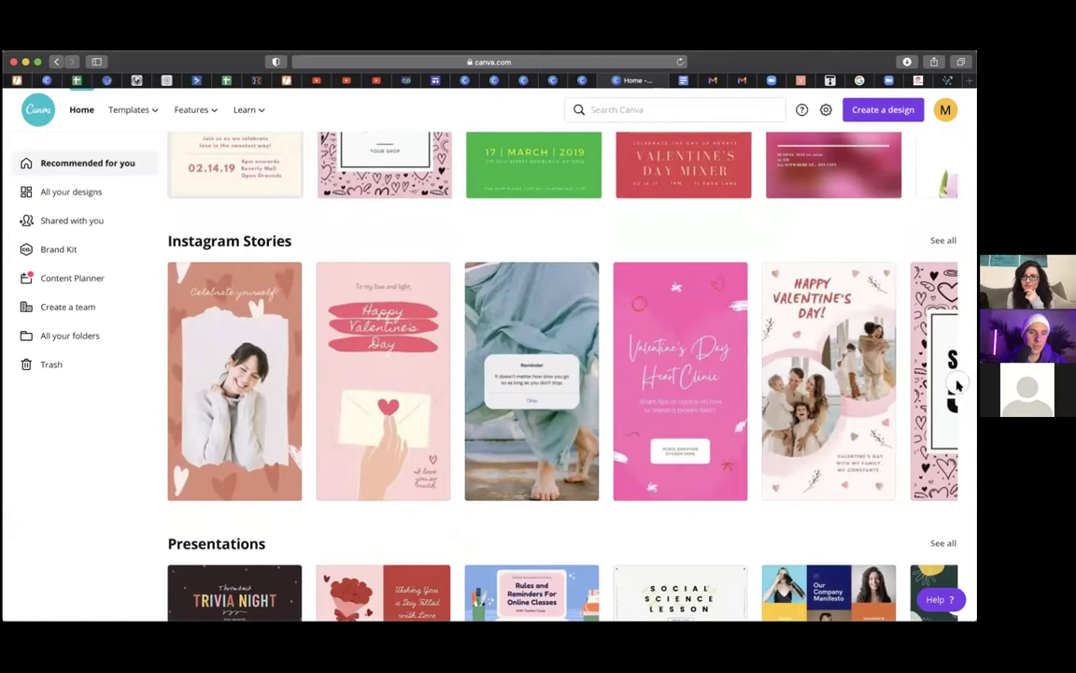
click(943, 240)
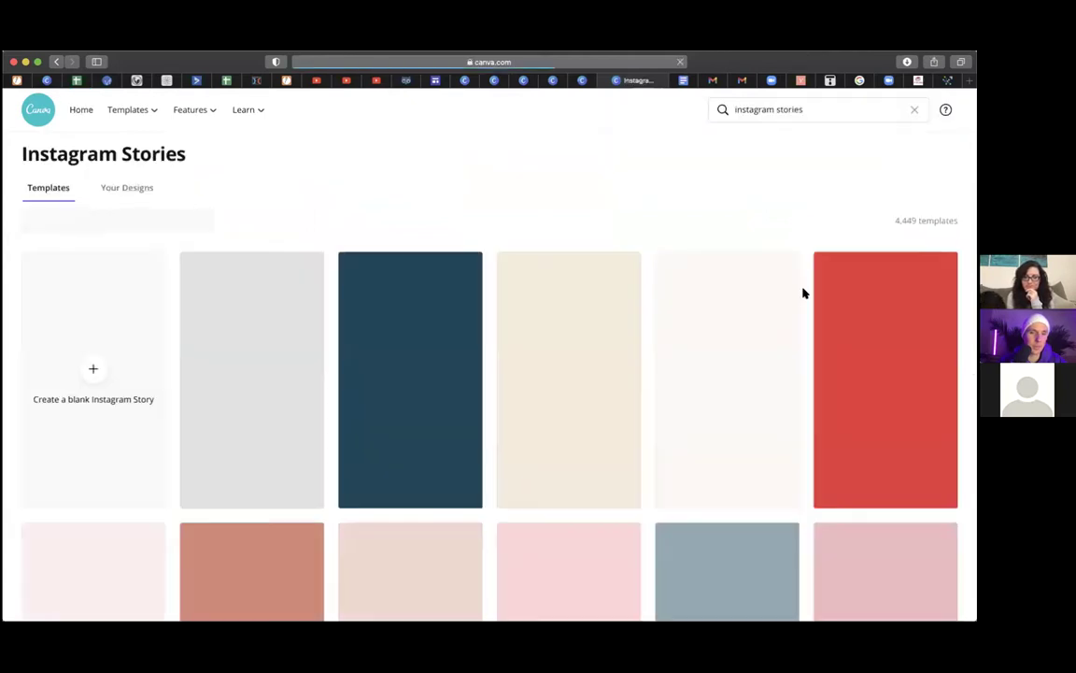
- Scroll through the story templates and open the Sunday Brunch food-blog template
scroll(651, 338, down, 10)
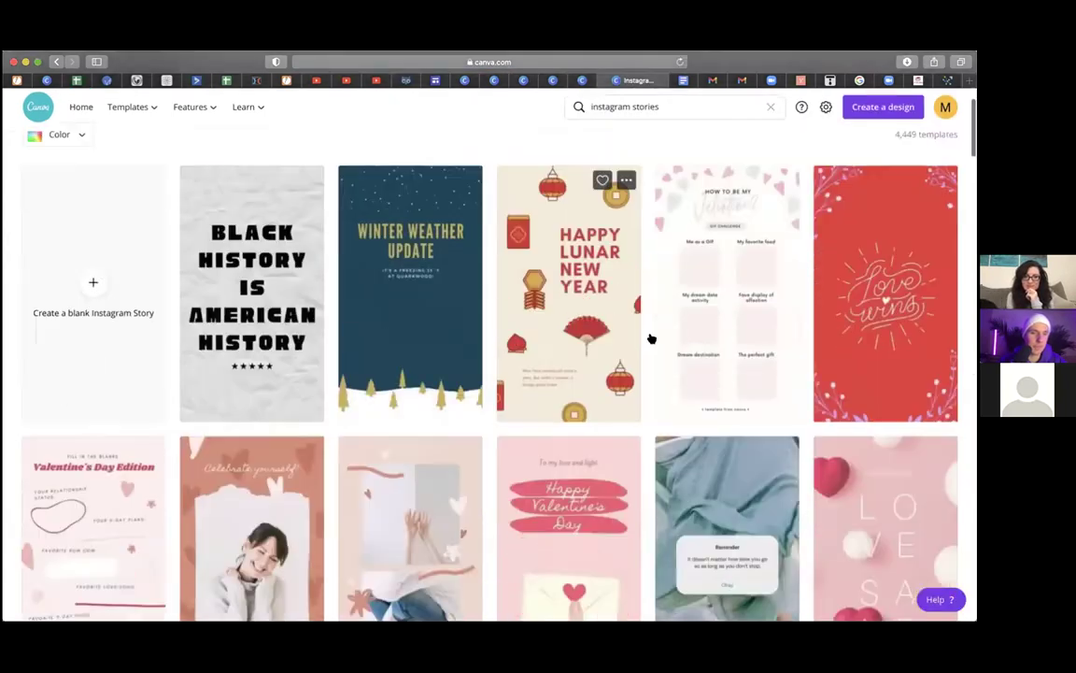
scroll(622, 342, up, 1)
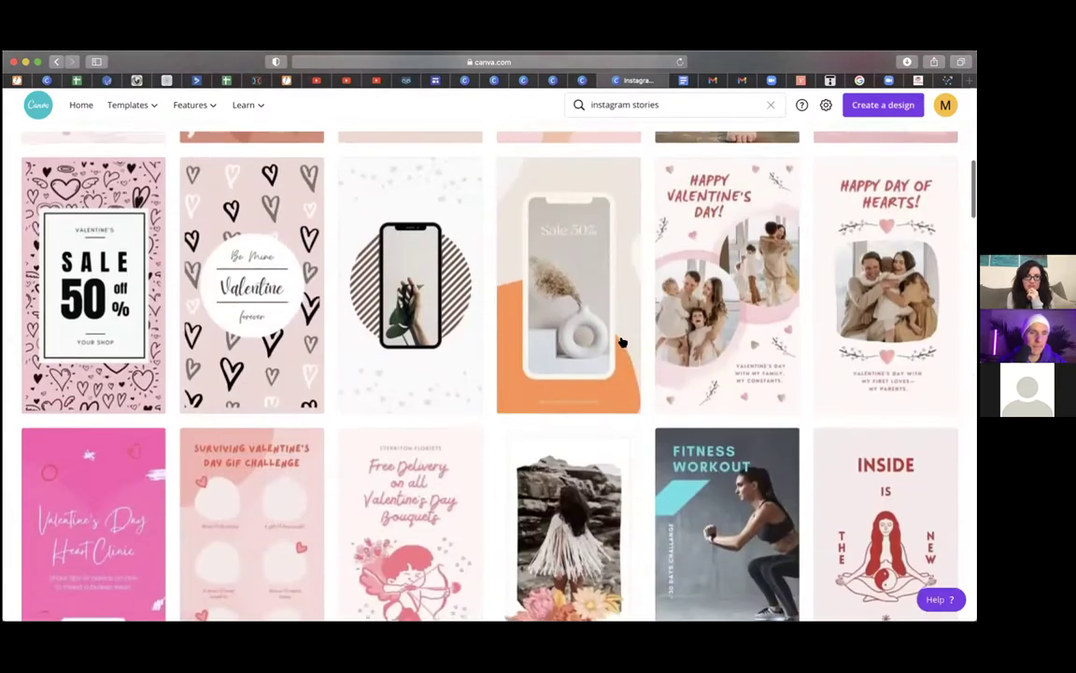
scroll(623, 342, down, 3)
scroll(622, 341, down, 4)
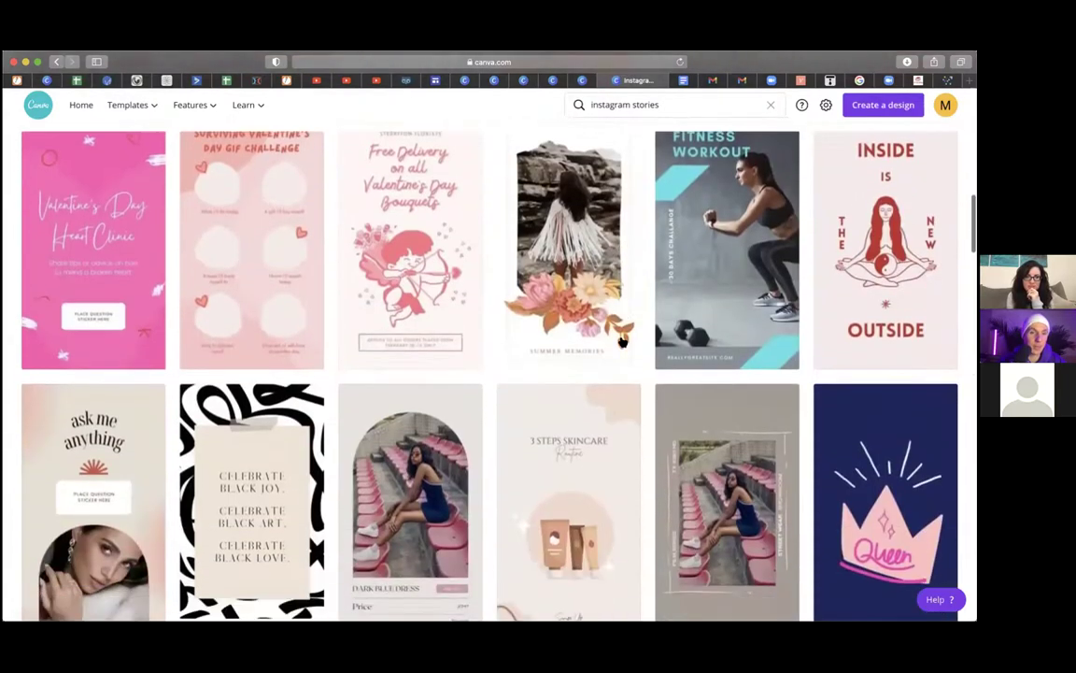
scroll(622, 341, down, 4)
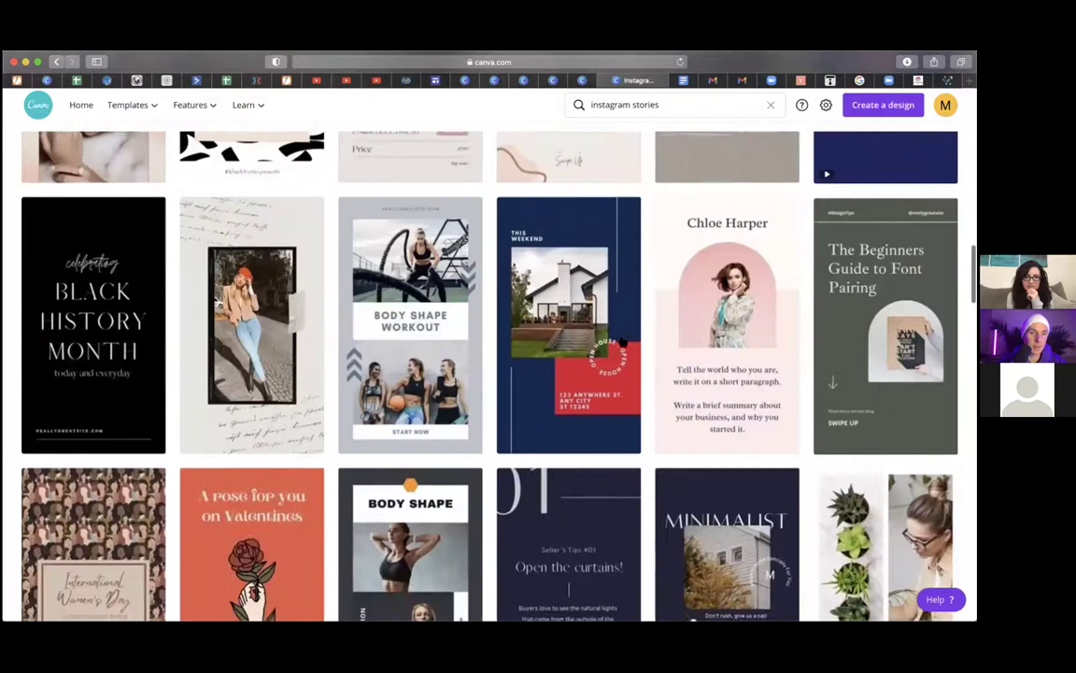
scroll(622, 342, down, 4)
scroll(623, 342, down, 4)
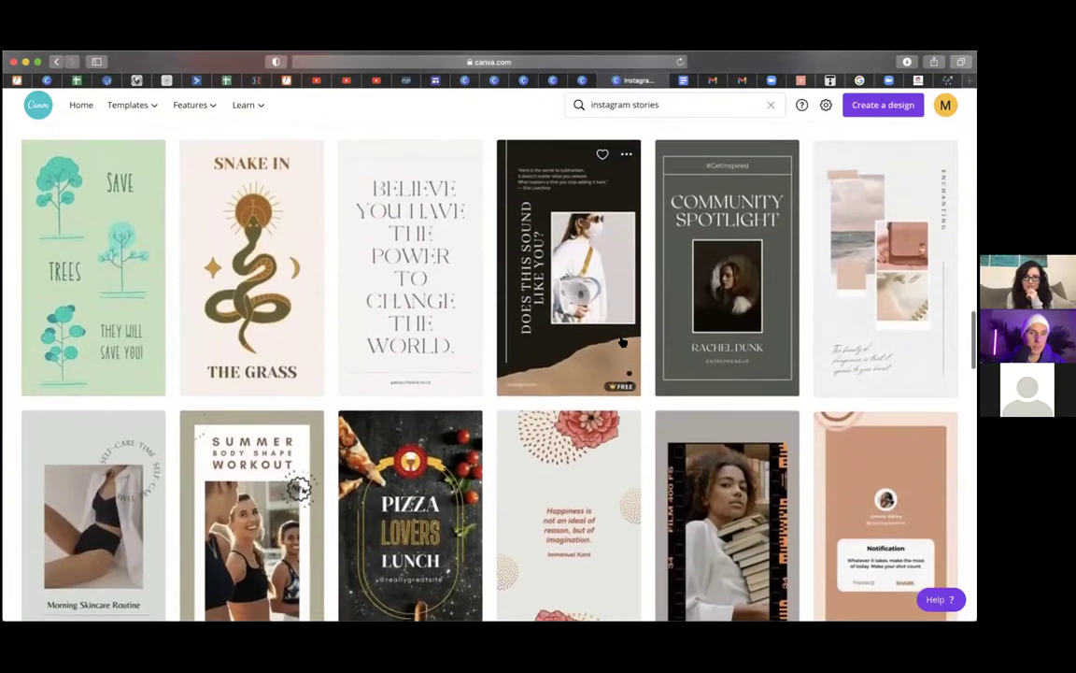
scroll(623, 341, down, 8)
scroll(622, 342, down, 8)
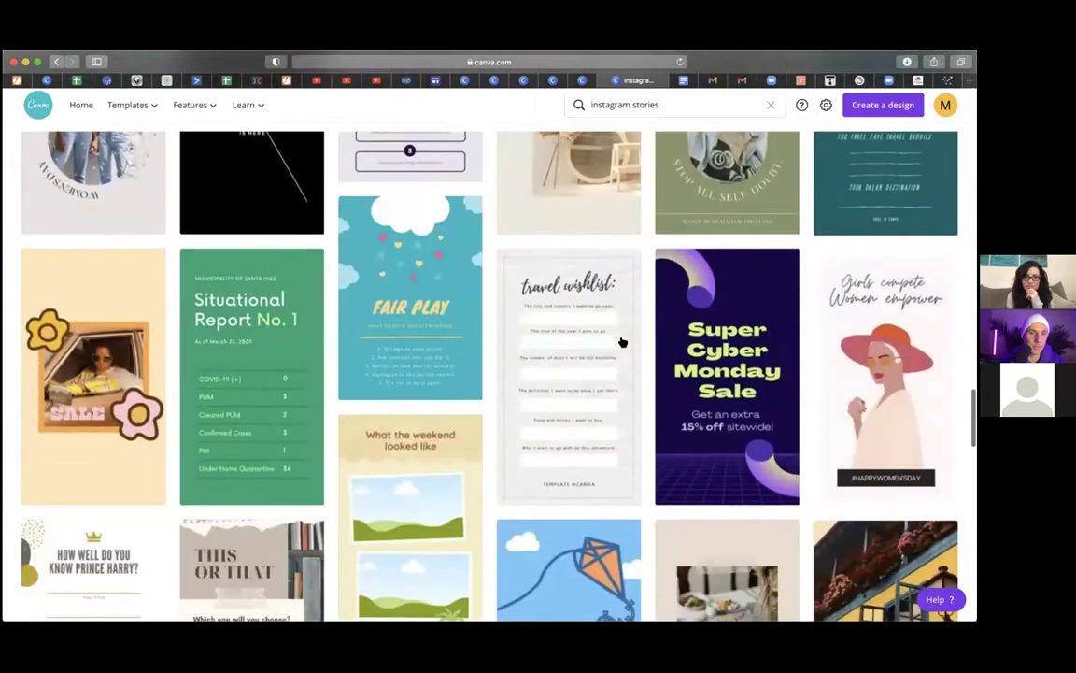
scroll(622, 341, down, 2)
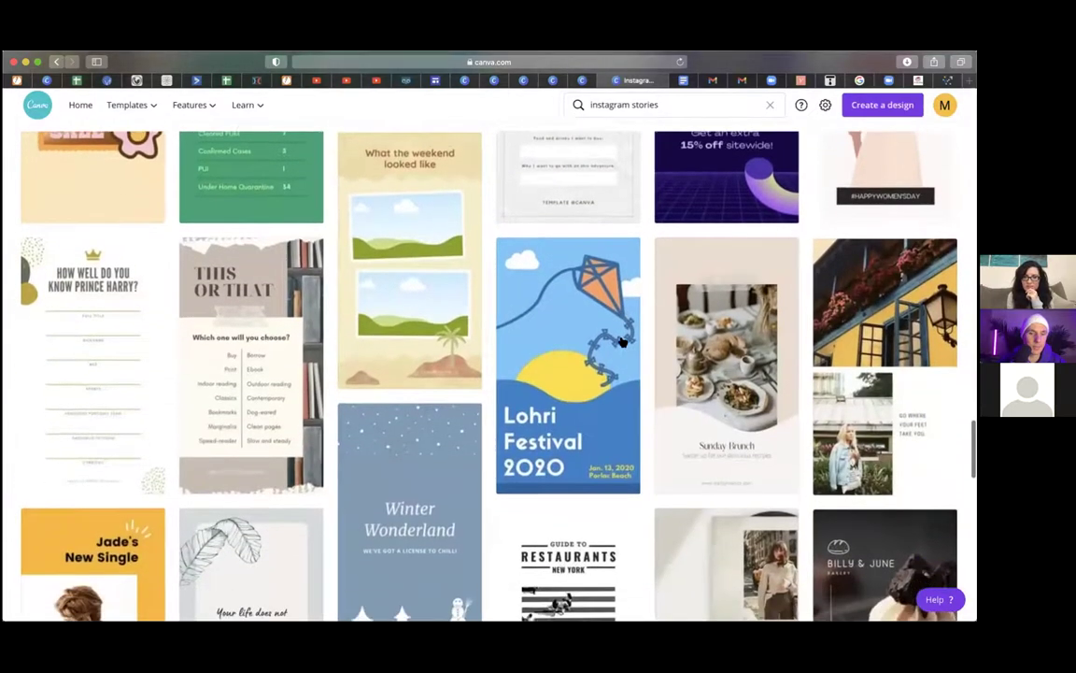
click(750, 342)
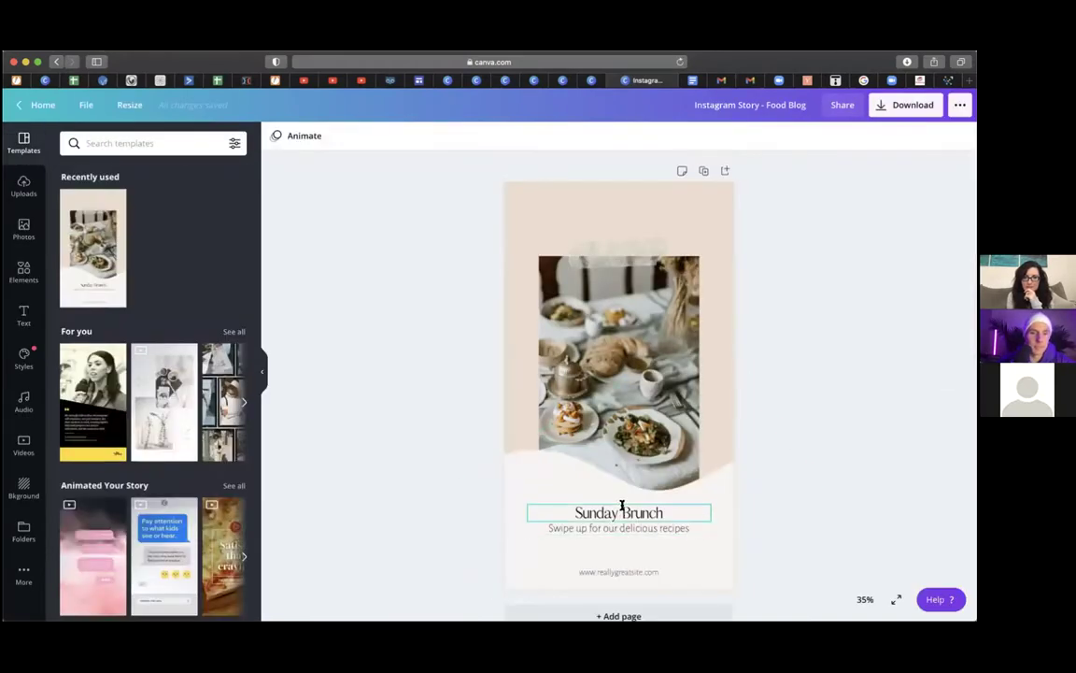
- Retitle the heading '40% off ALL e-books', change the subtitle to 'CODE: NICECREAM40', and nudge the logo
double_click(622, 512)
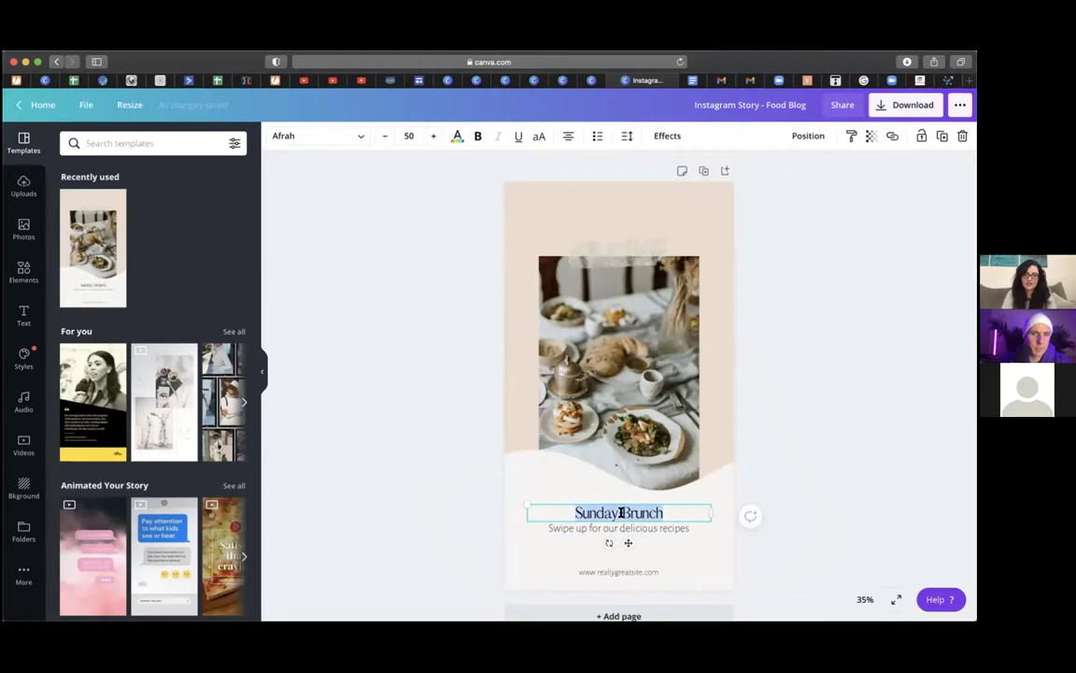
text(40% off ALL e-)
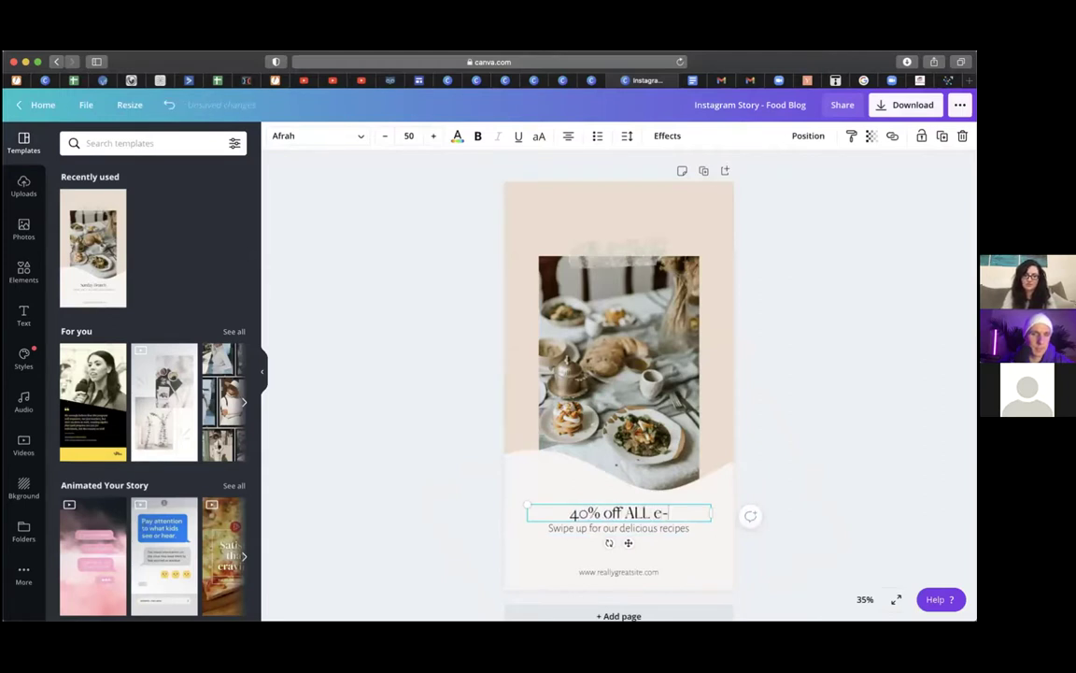
text(books)
double_click(614, 529)
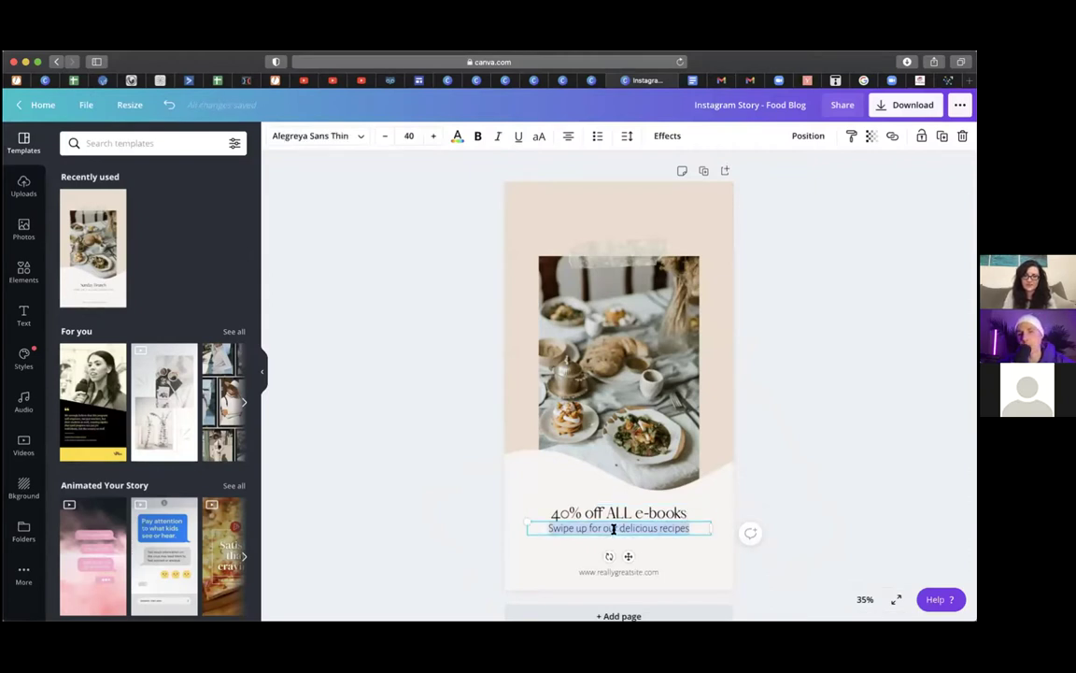
text(CODE NICECREAM40)
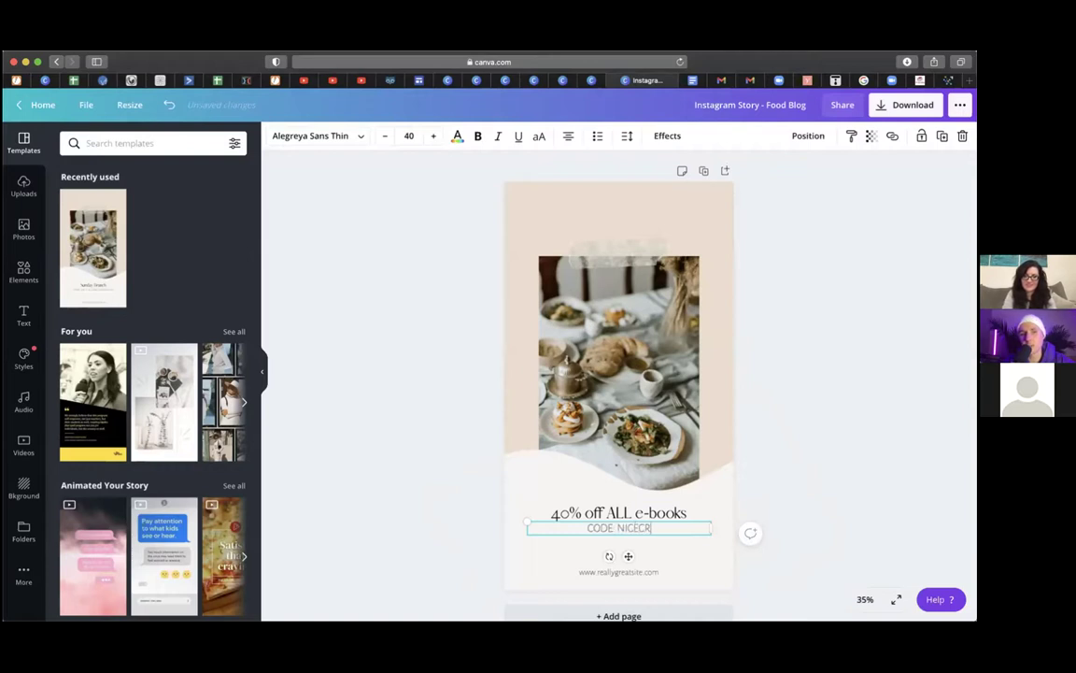
click(630, 243)
drag(615, 248, 618, 250)
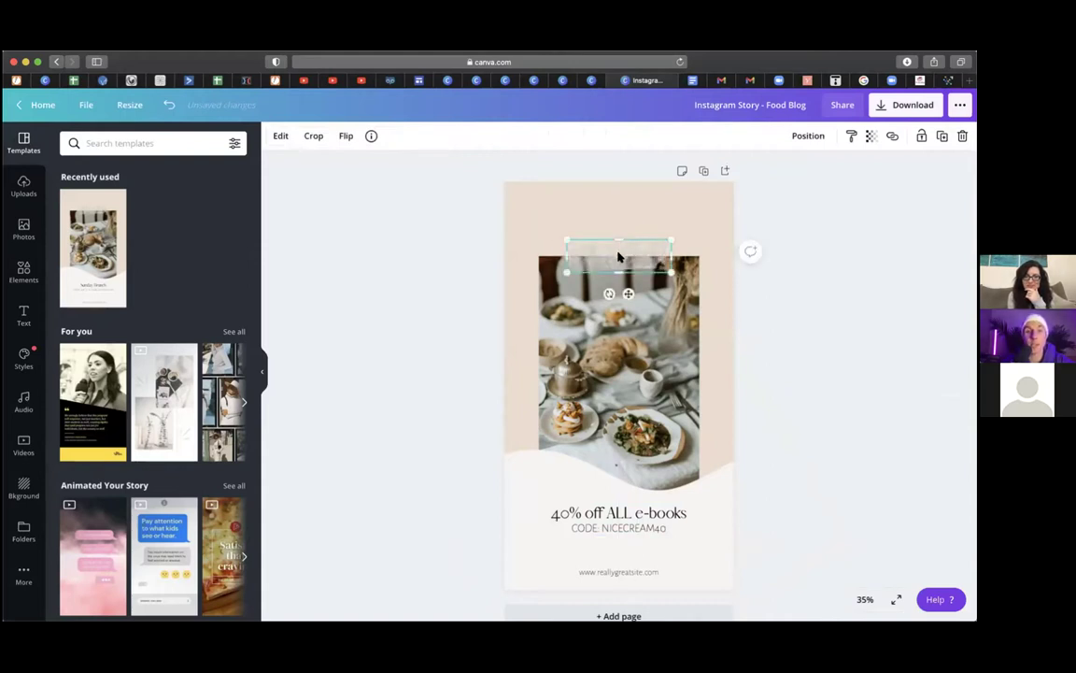
- Search Elements for 'tape' and place a dark tape sticker at the photo's top edge
click(23, 271)
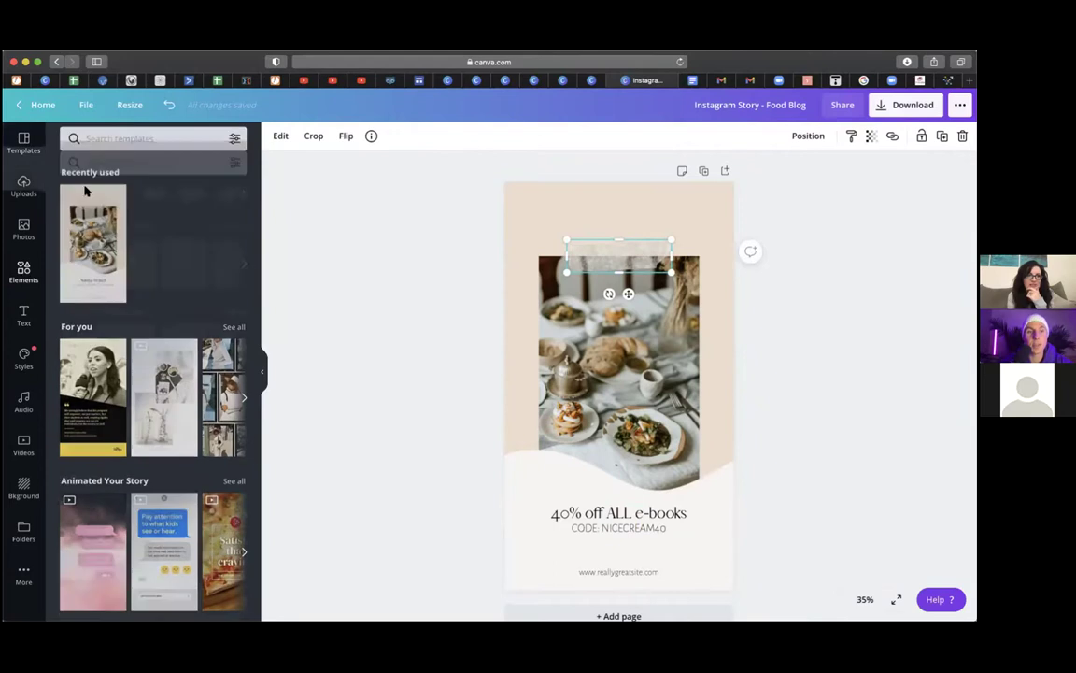
click(102, 143)
text(tape)
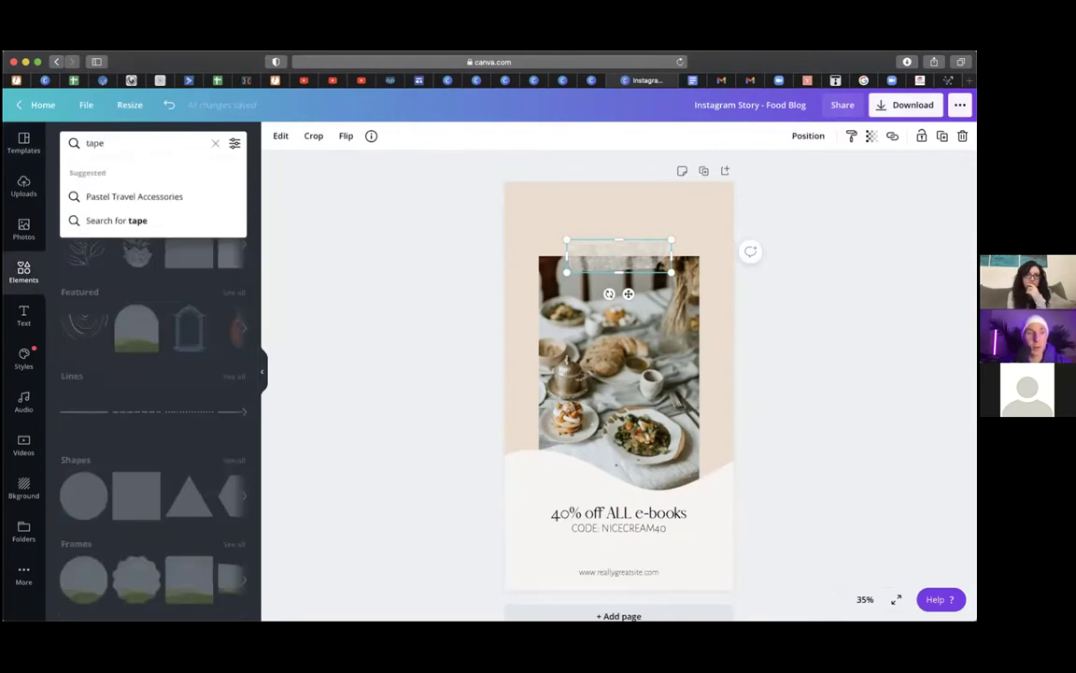
key(Return)
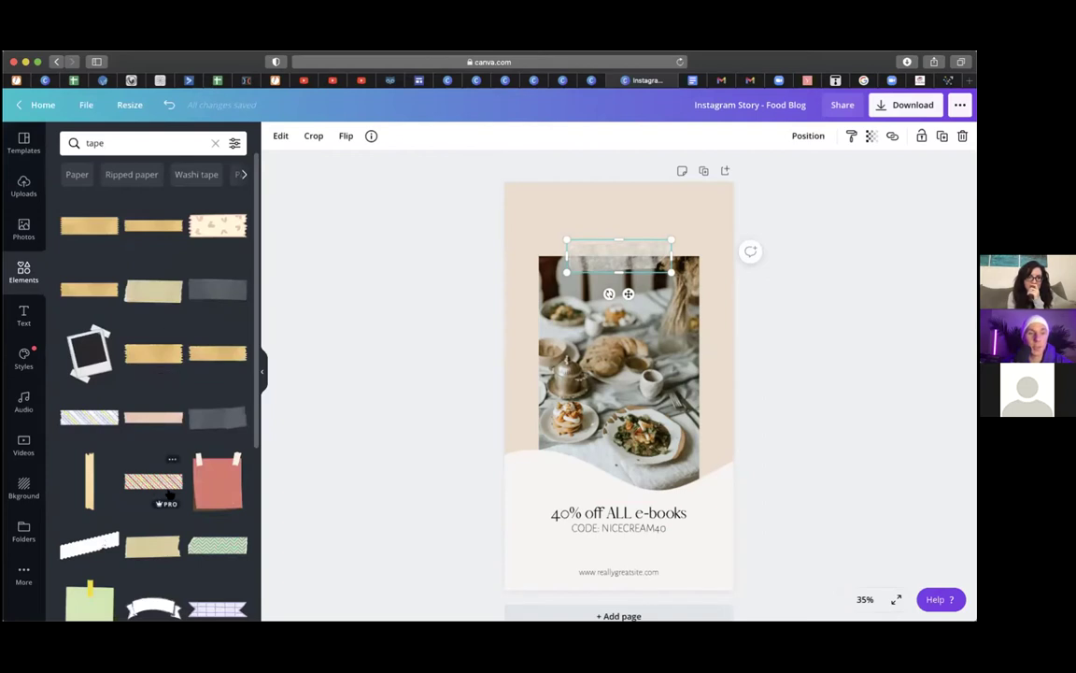
drag(213, 426, 481, 283)
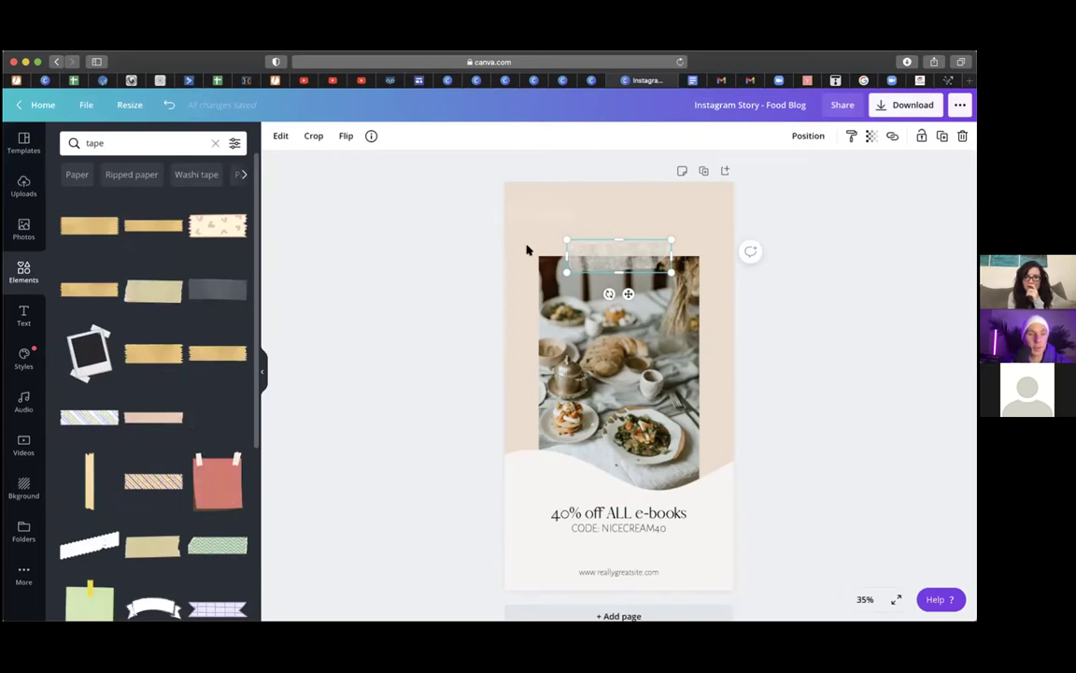
drag(599, 262, 537, 266)
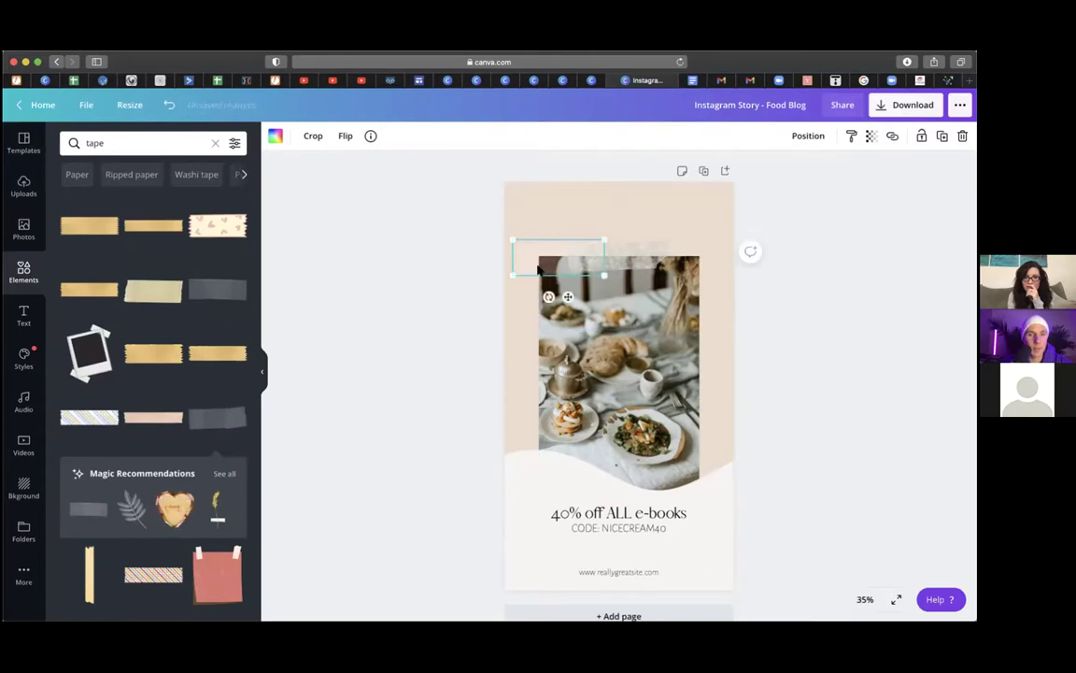
key(Escape)
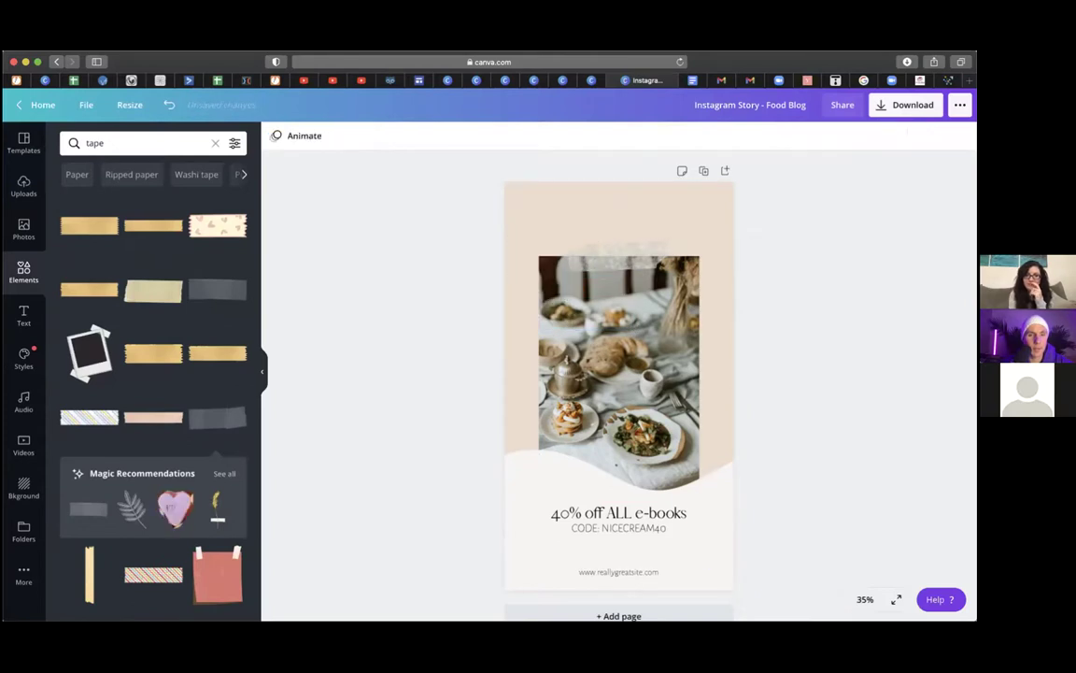
- Replace the brunch photo with the uploaded salad-bowl-and-mug image from Uploads
scroll(140, 439, down, 5)
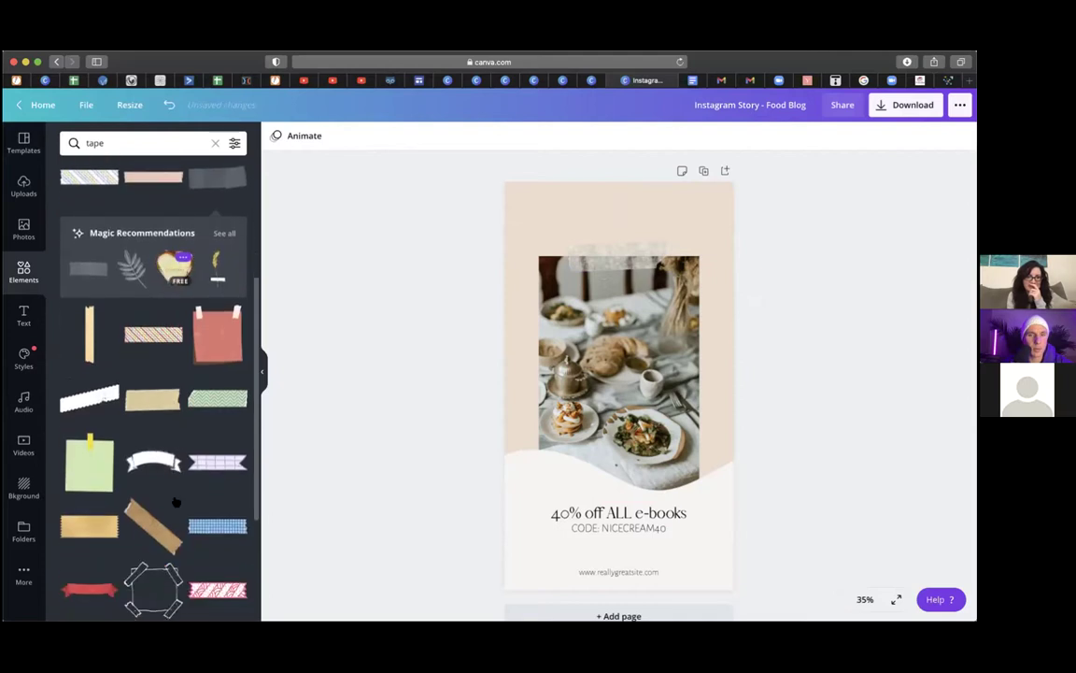
scroll(173, 499, up, 5)
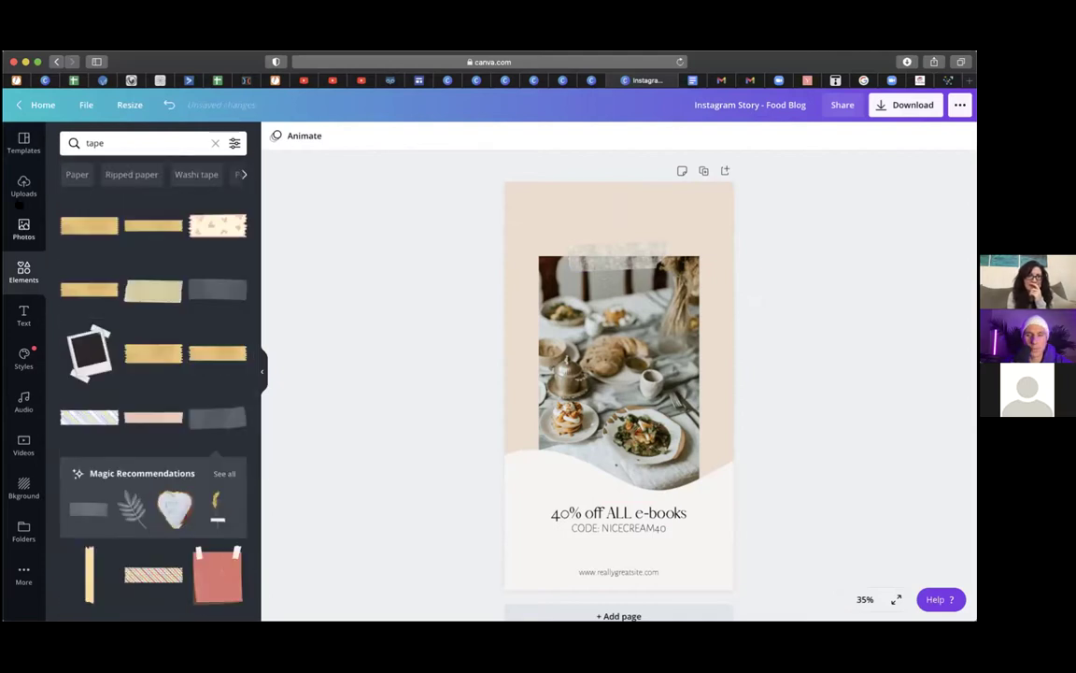
click(21, 187)
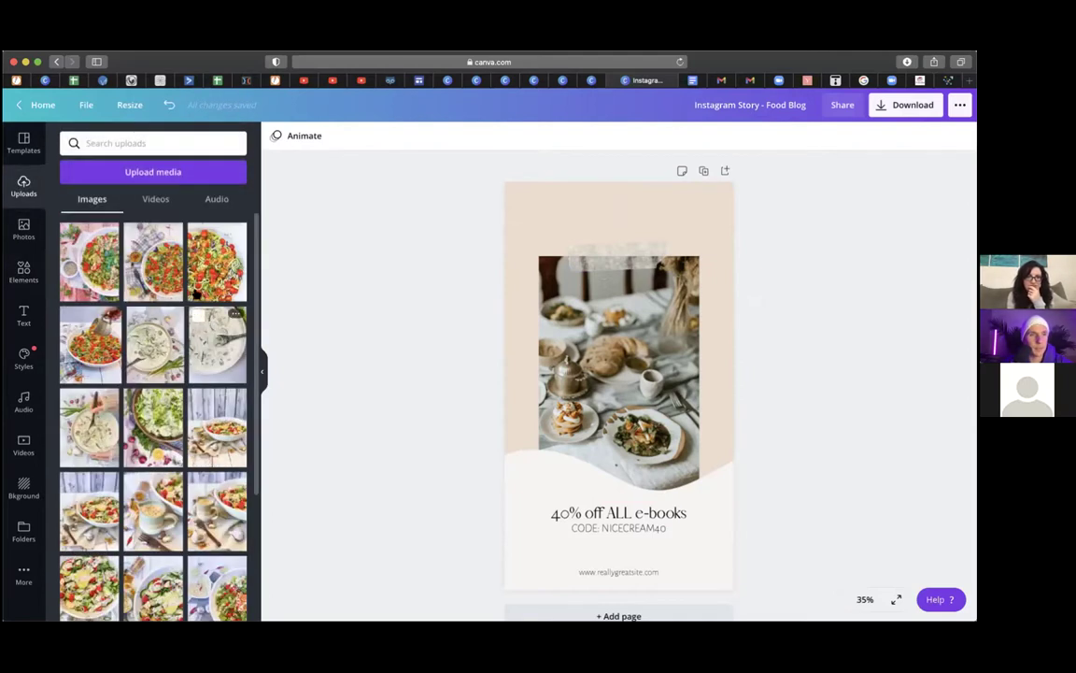
scroll(188, 528, down, 2)
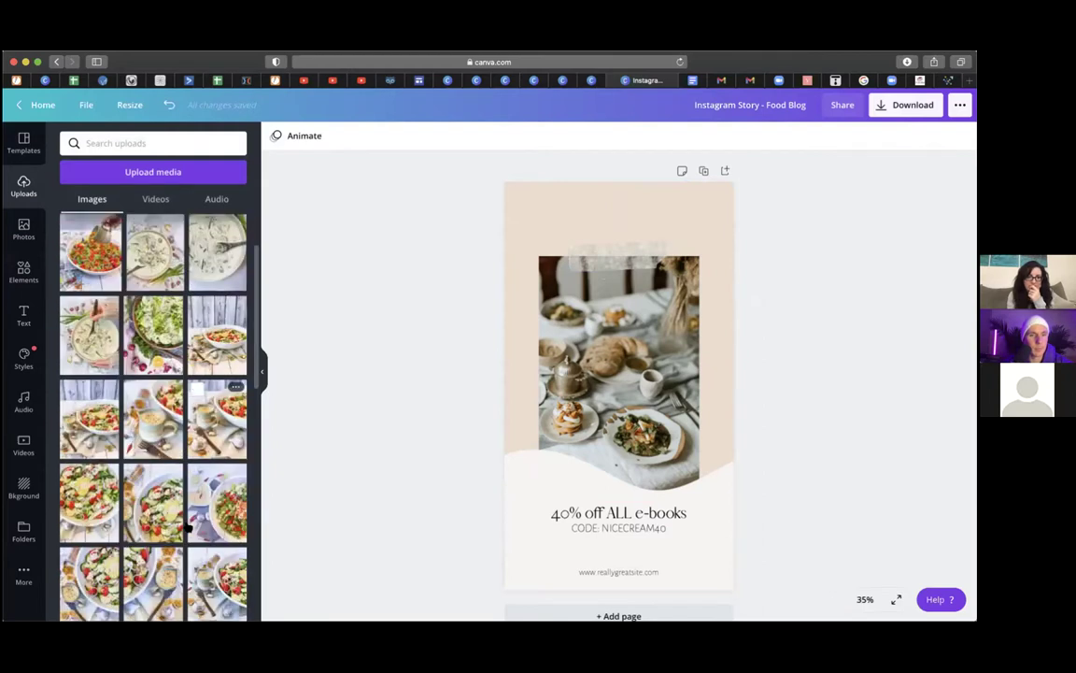
drag(133, 437, 598, 372)
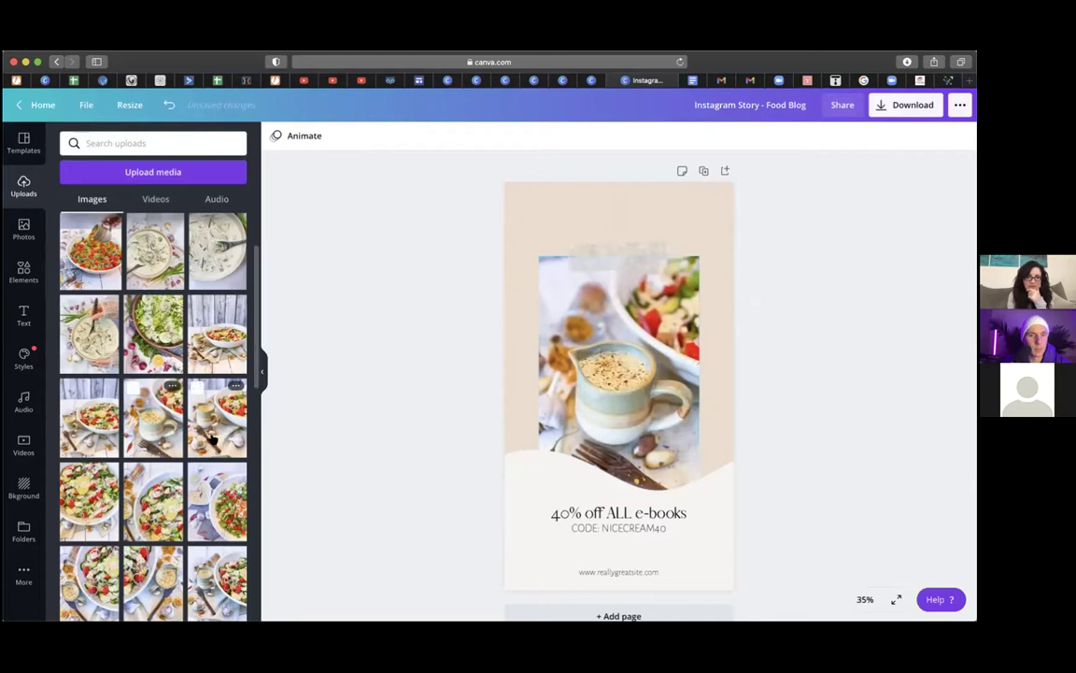
drag(210, 437, 603, 405)
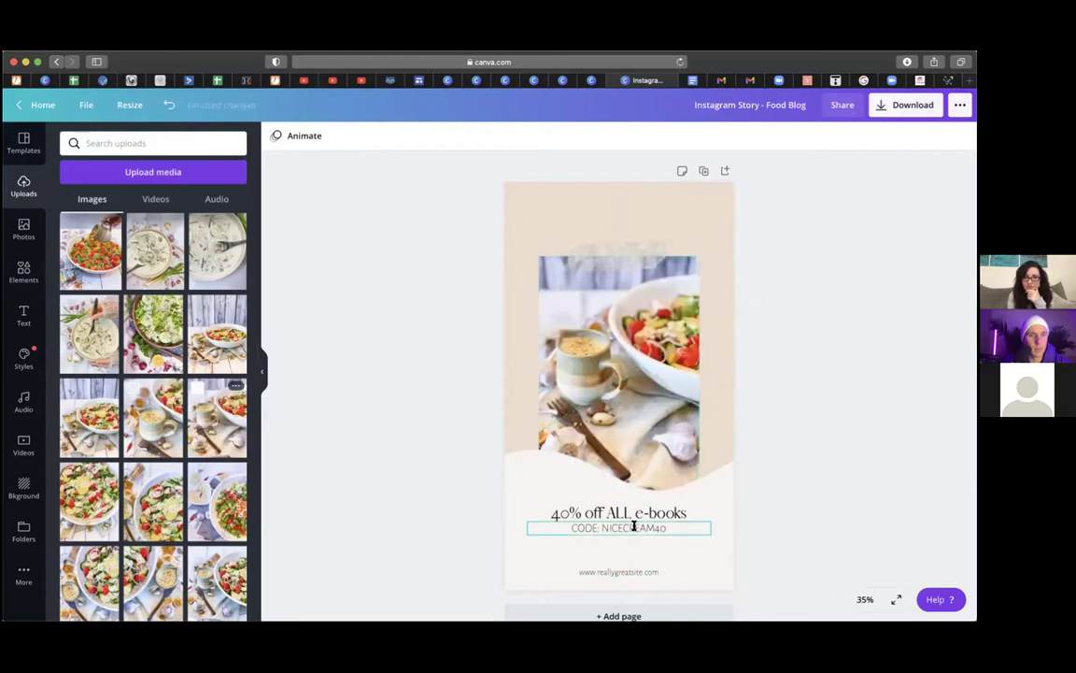
click(628, 574)
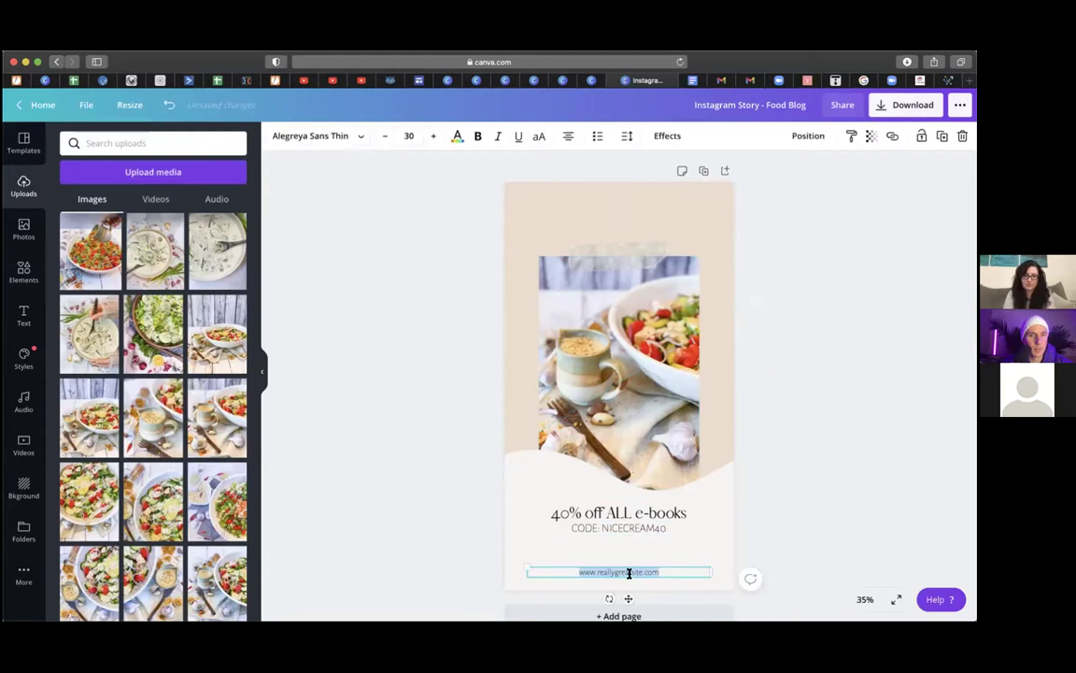
text(@raw)
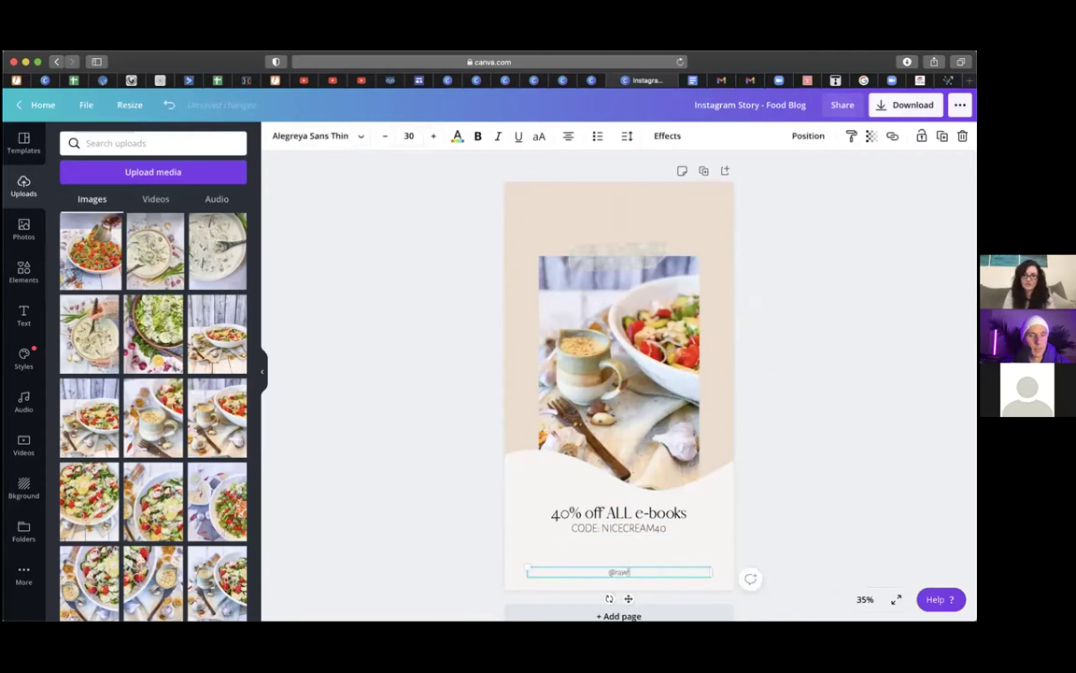
text(foodromance)
click(778, 367)
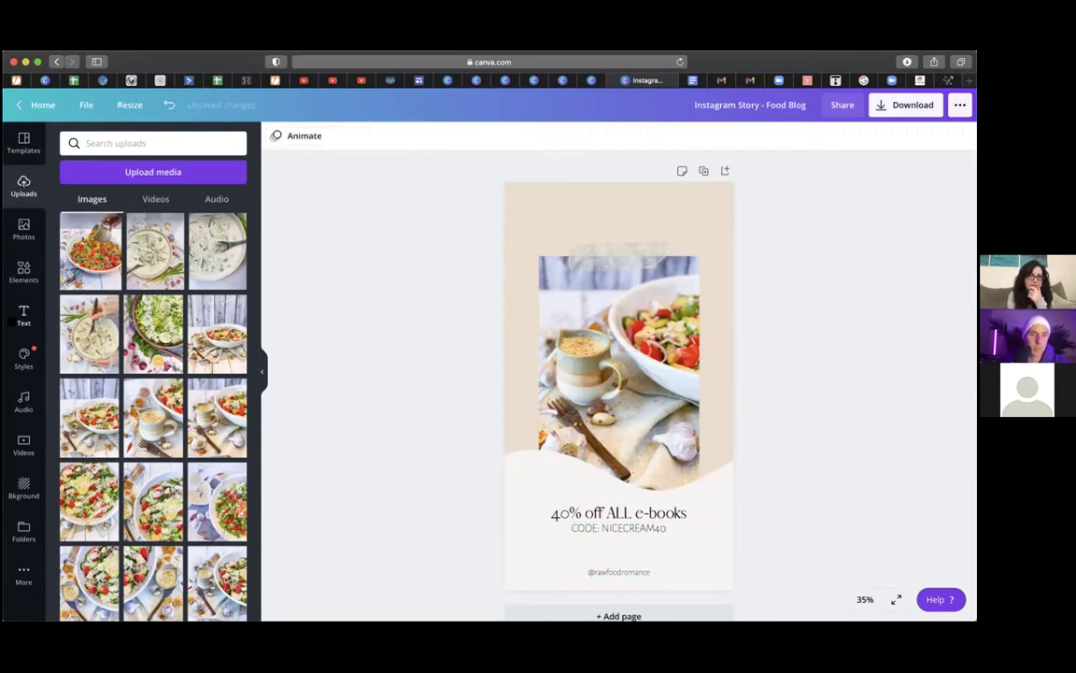
click(23, 316)
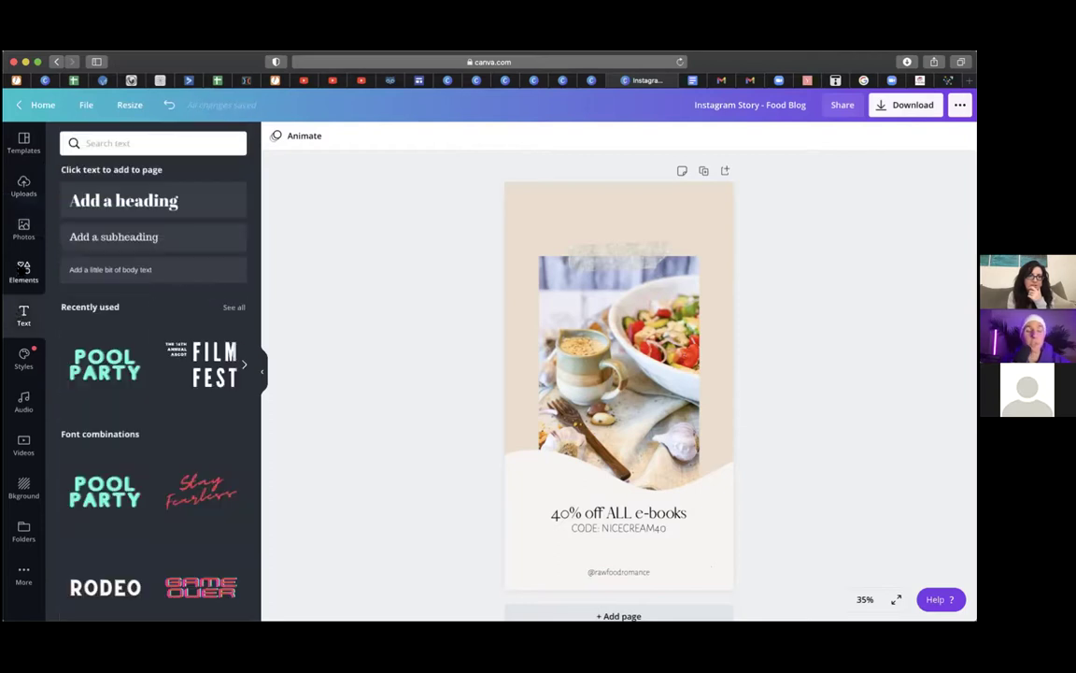
click(23, 270)
- Search Elements for 'swipe up' and filter the results to animated stickers only
click(119, 145)
double_click(119, 145)
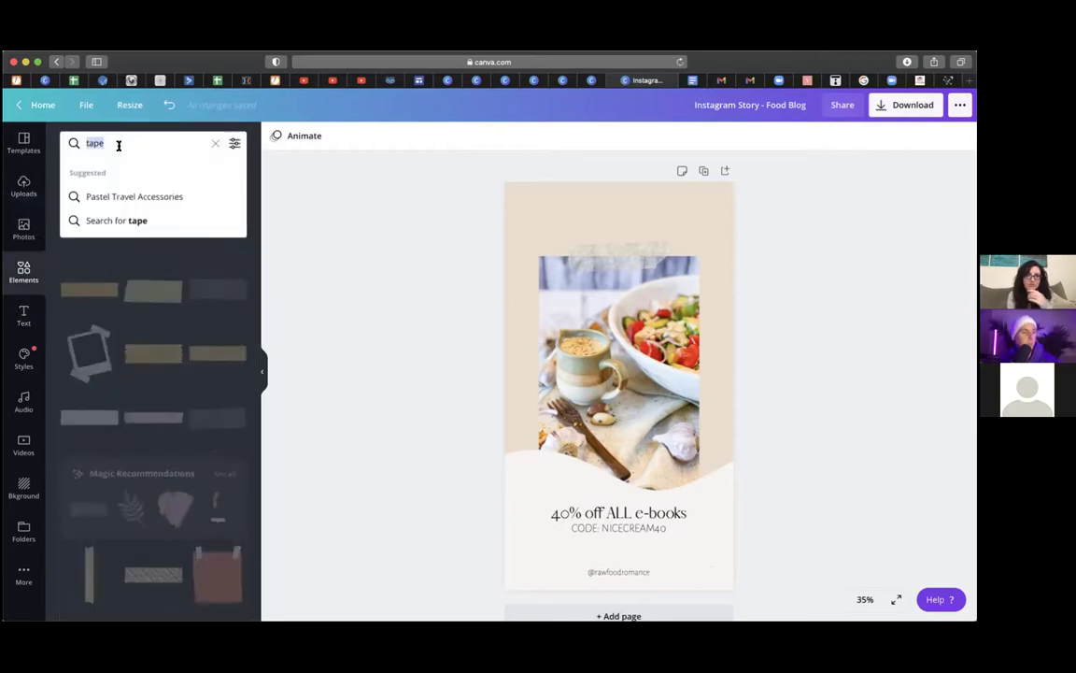
text(swipe up)
key(Return)
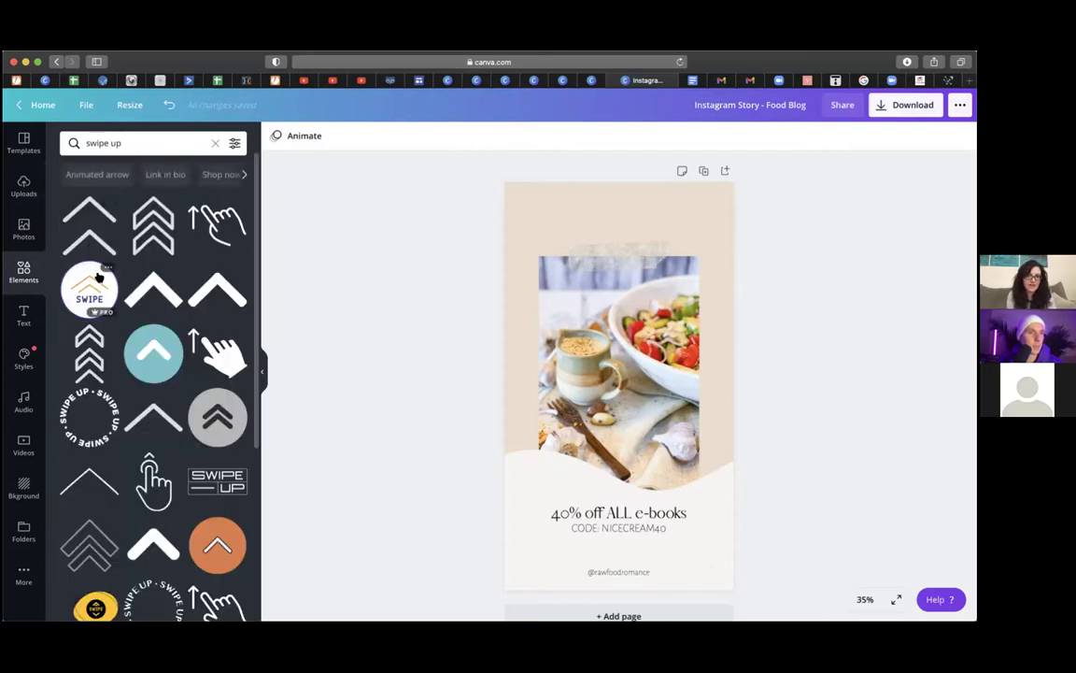
scroll(103, 327, down, 5)
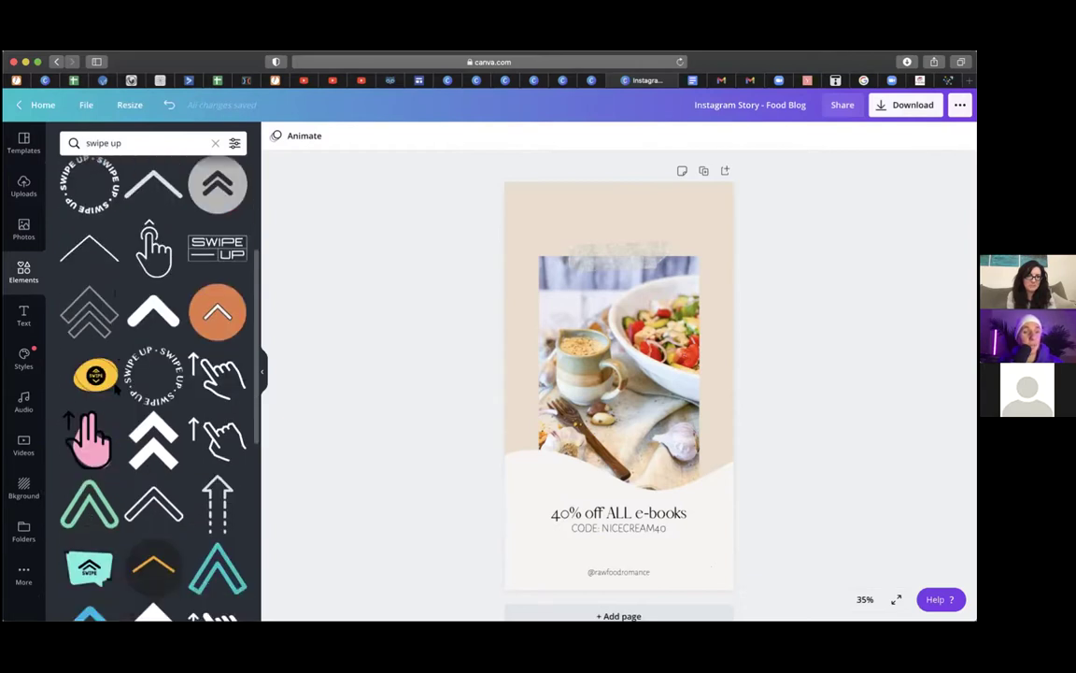
scroll(115, 386, down, 5)
scroll(113, 384, up, 8)
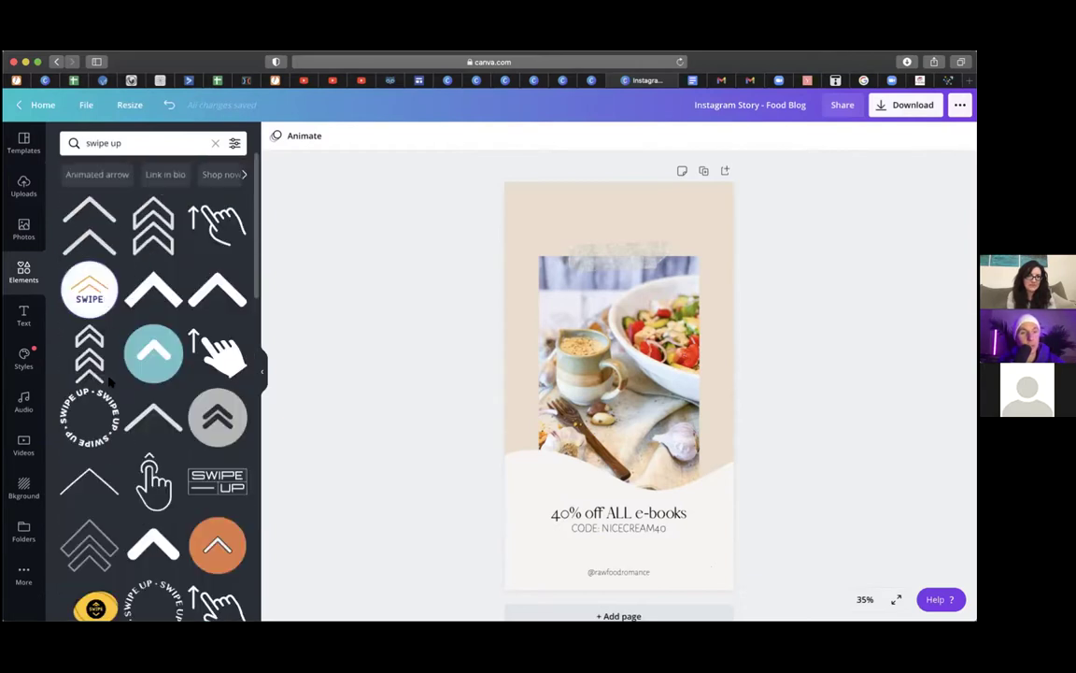
click(235, 143)
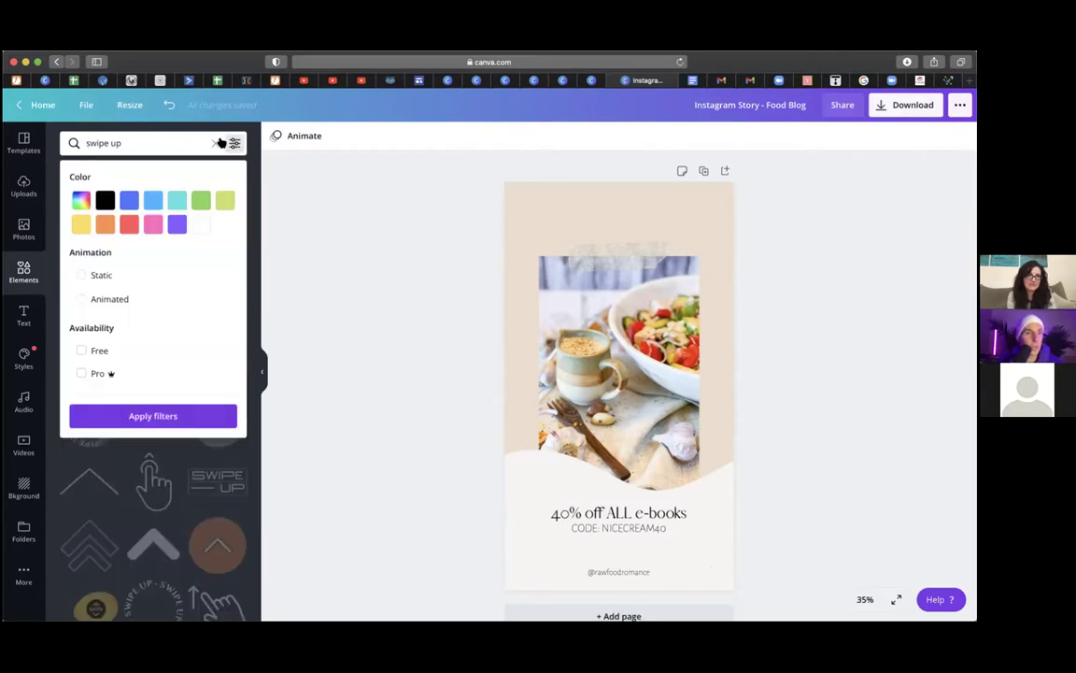
click(218, 420)
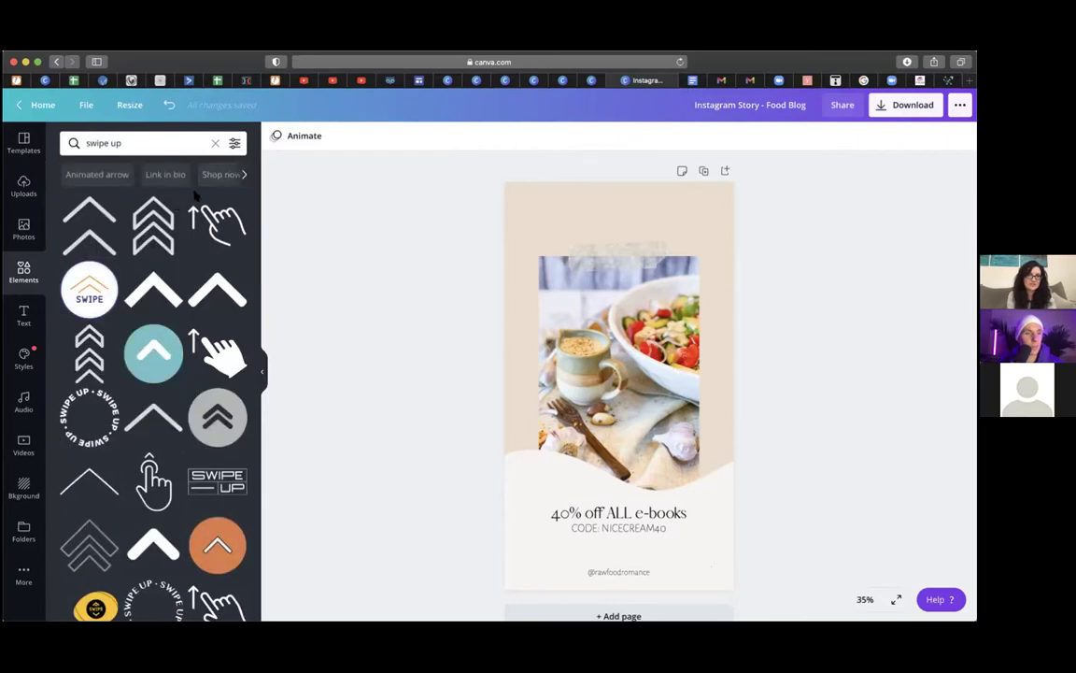
click(234, 145)
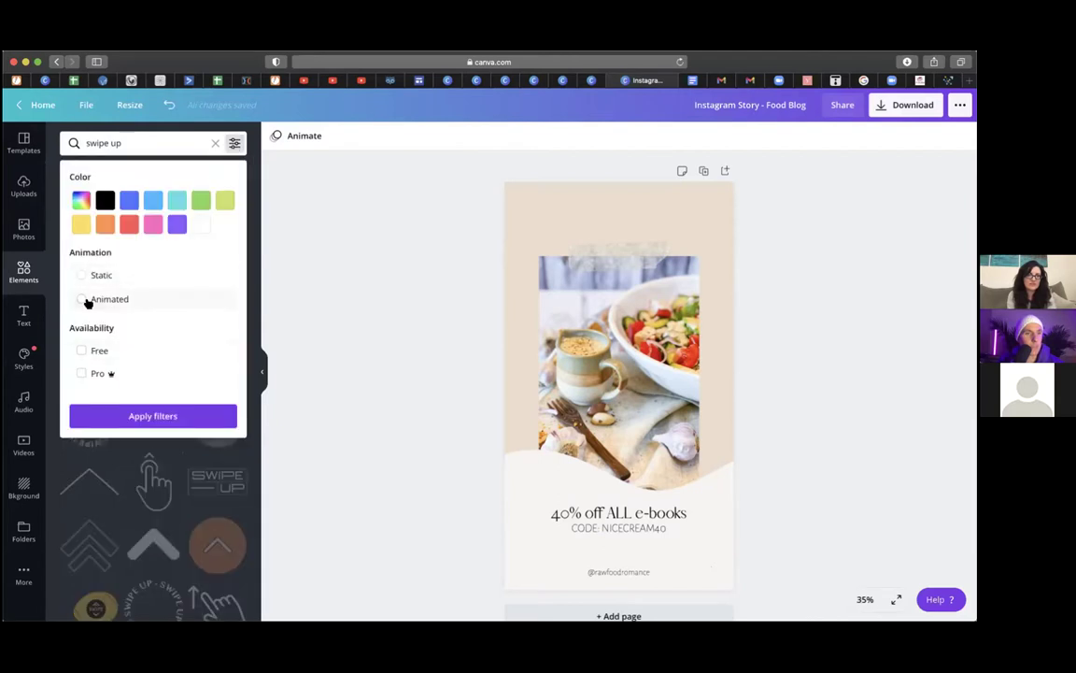
click(136, 414)
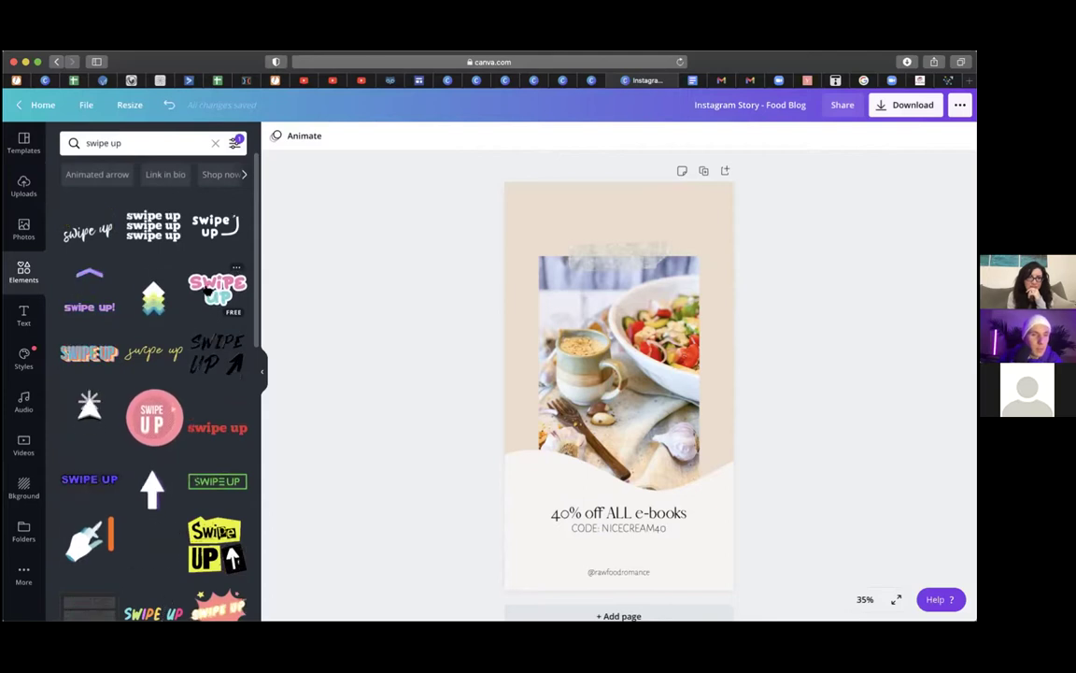
- Try the pink and teal animated SWIPE UP sticker at the page top, then delete it
drag(211, 290, 598, 215)
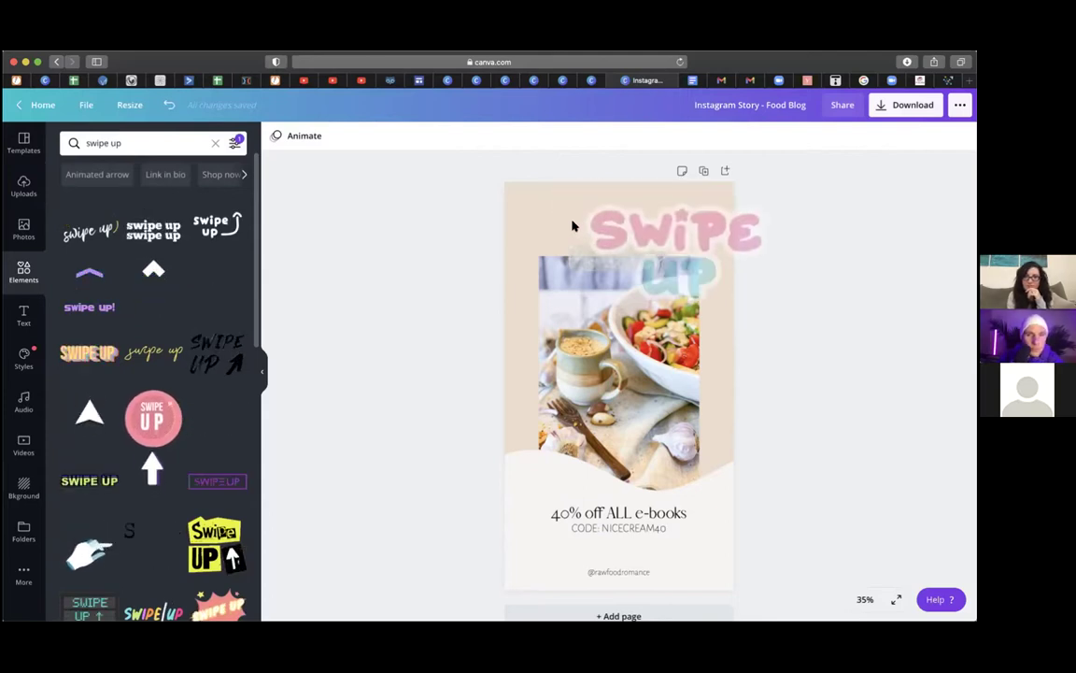
drag(662, 249, 643, 248)
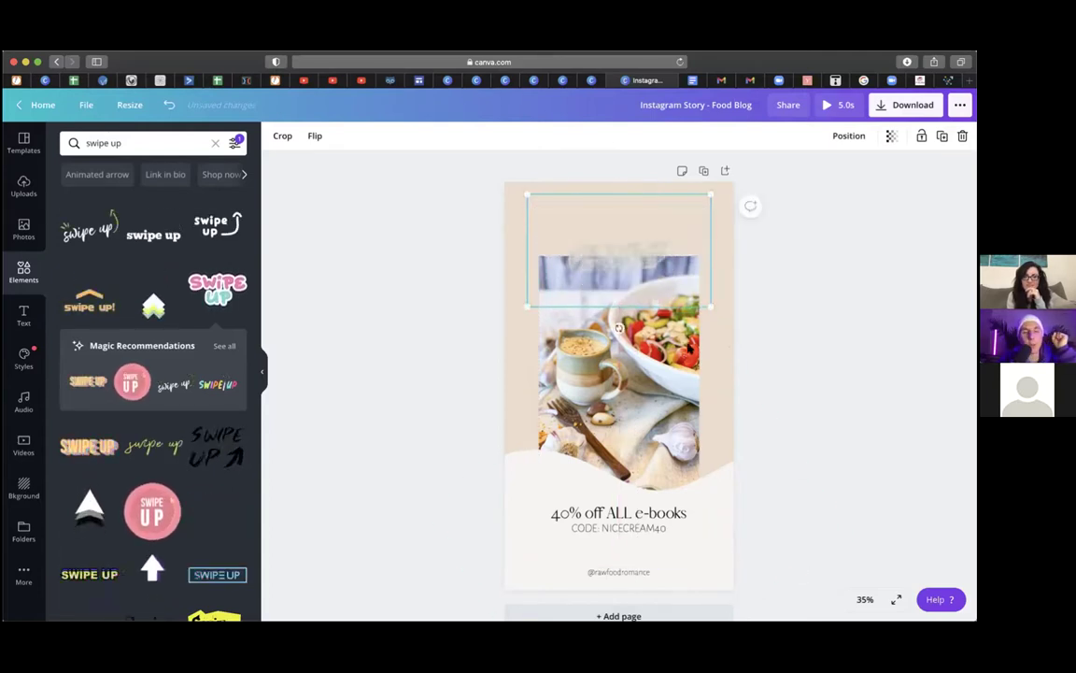
click(792, 293)
click(631, 270)
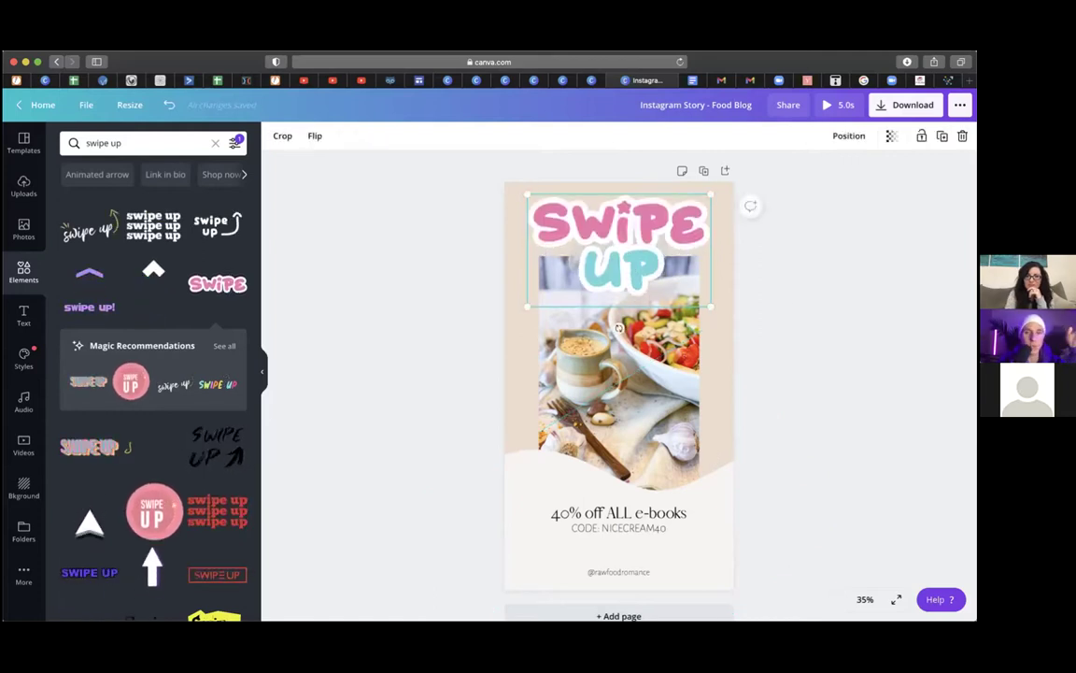
key(Delete)
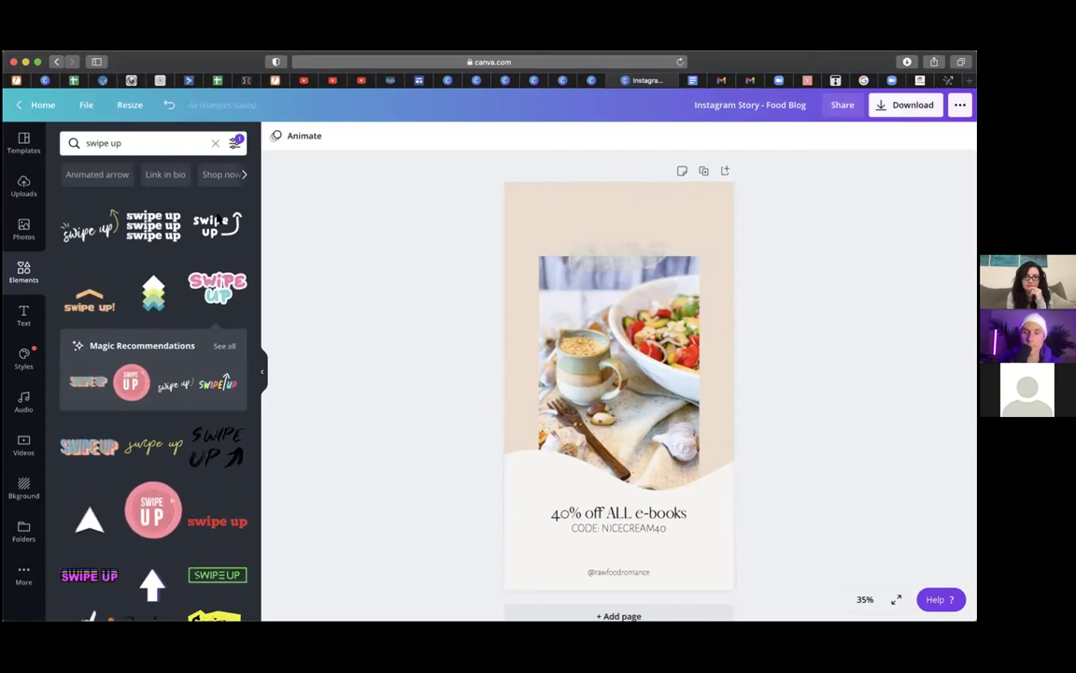
- Filter to static stickers and place a white pointing-hand sticker at the page's top-left
click(235, 143)
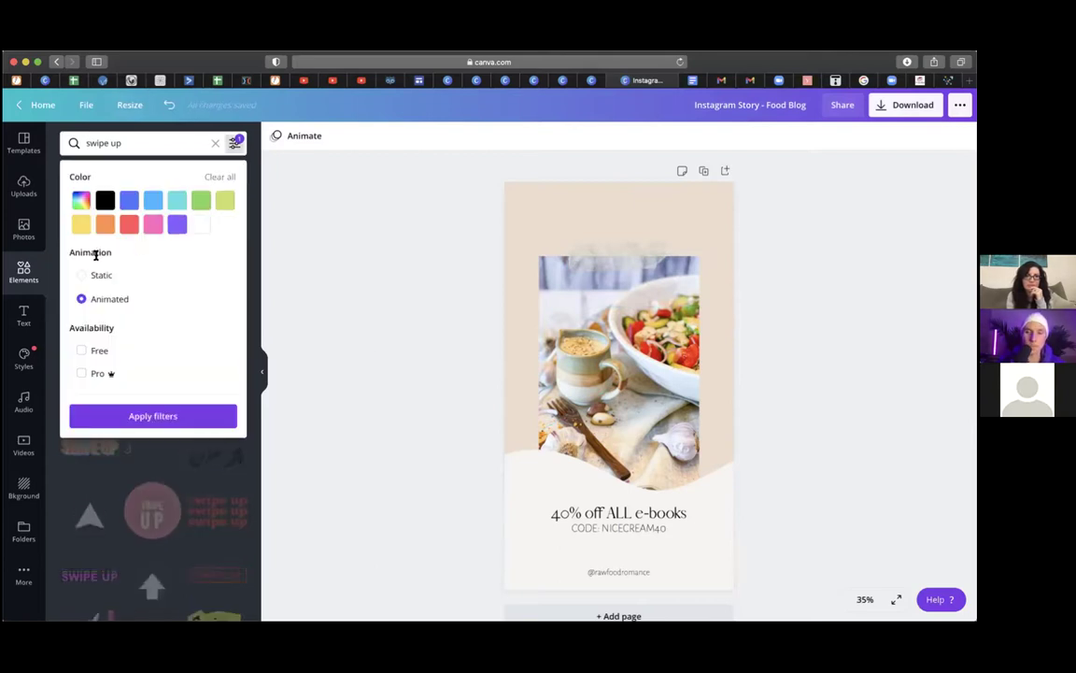
click(79, 276)
click(135, 419)
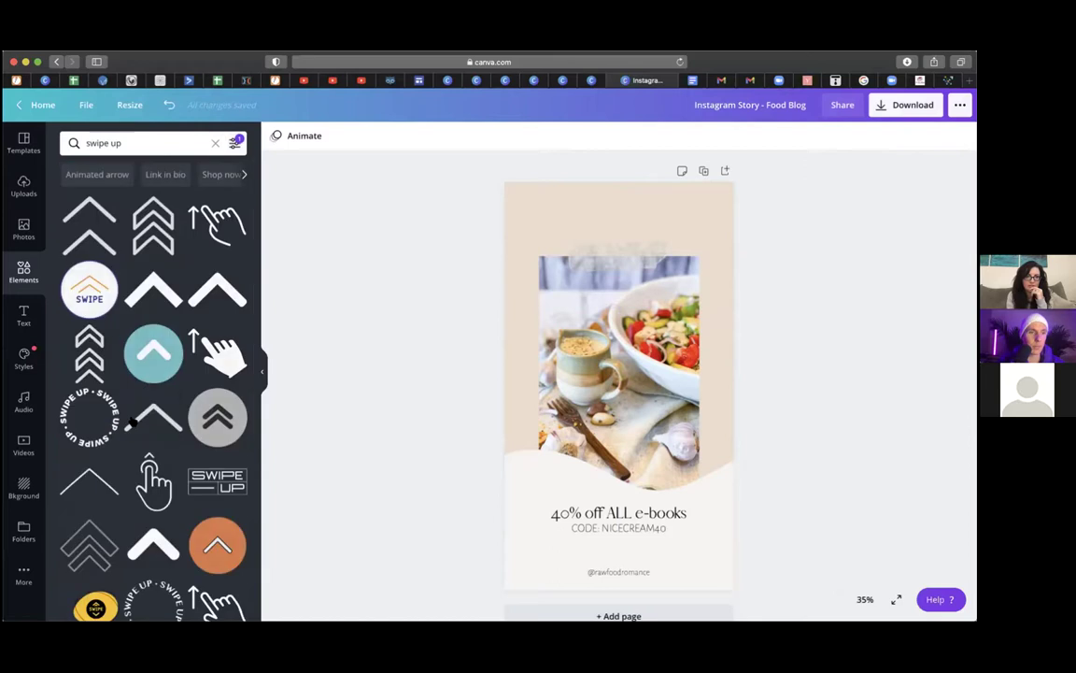
click(217, 353)
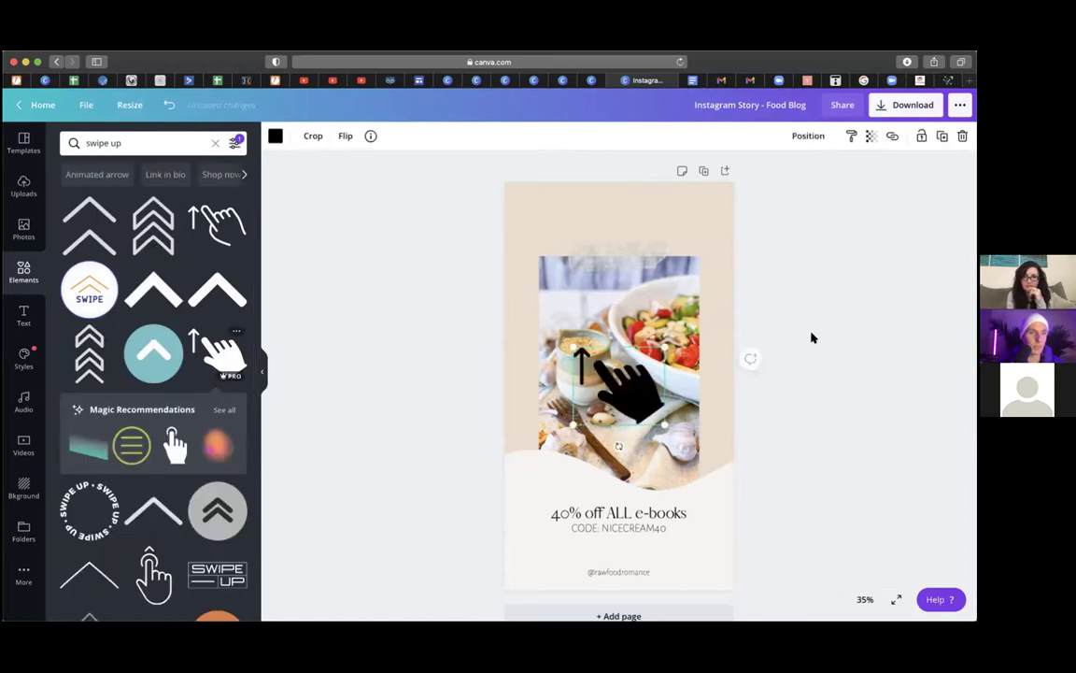
click(275, 137)
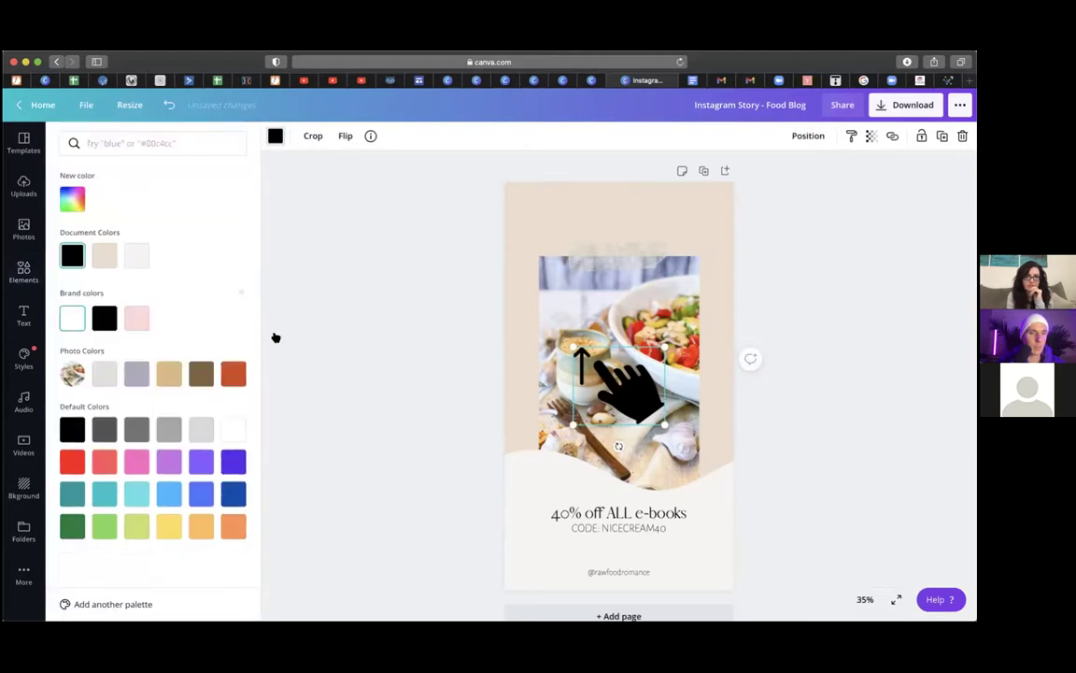
drag(639, 394, 591, 246)
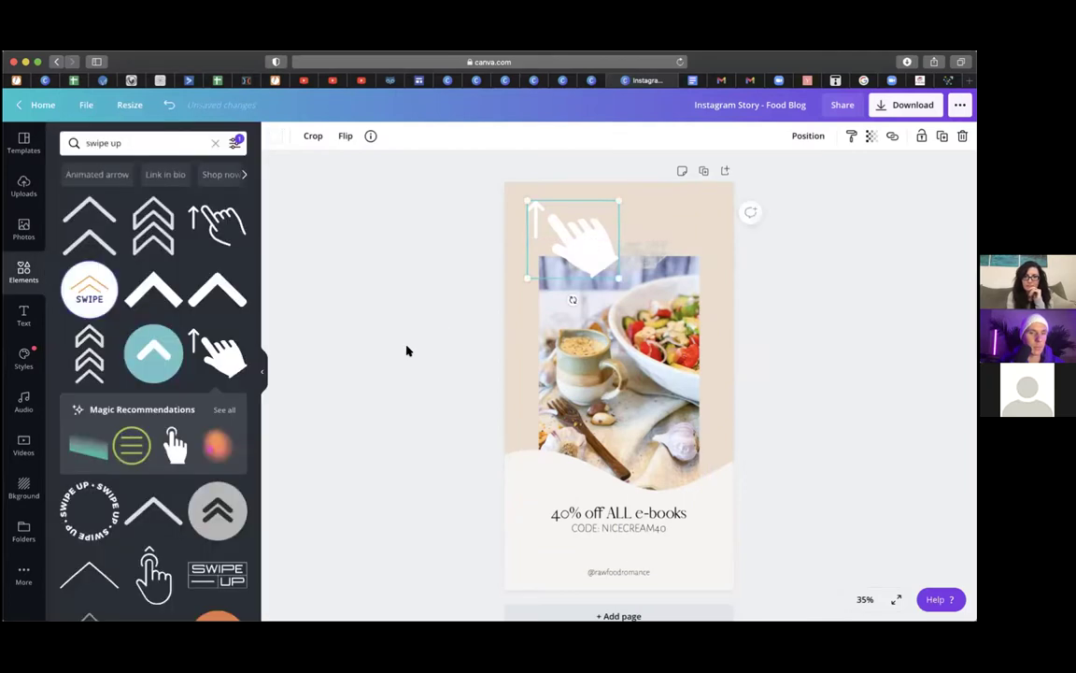
click(407, 350)
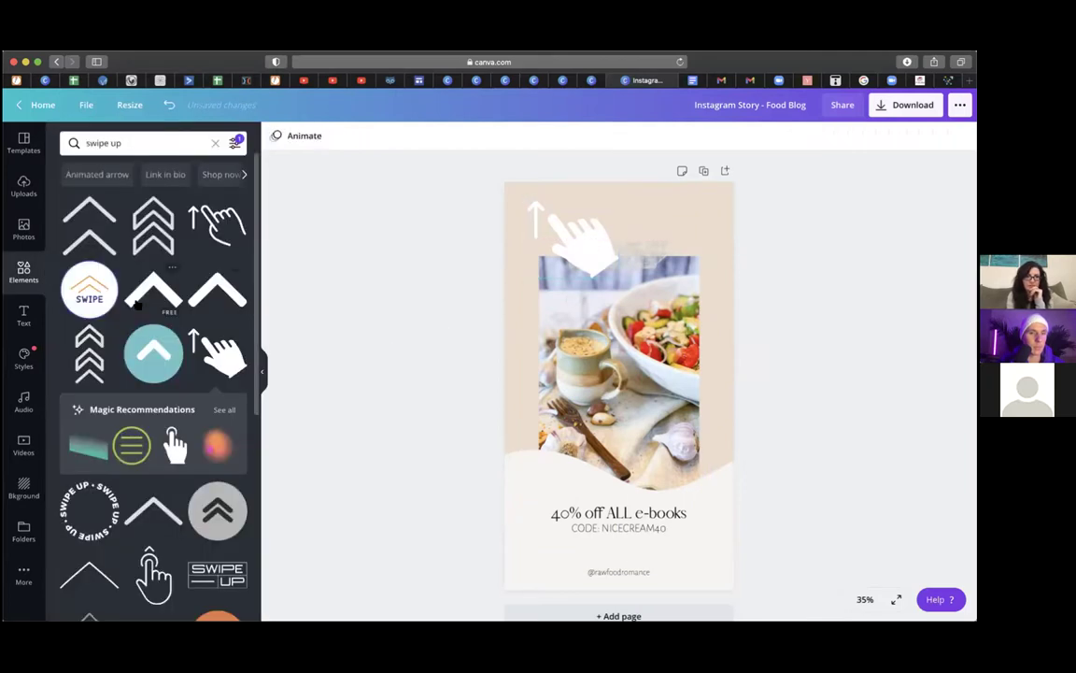
- Add a white boxed SWIPE UP sticker at the top-right beside the hand, then open Download
click(207, 577)
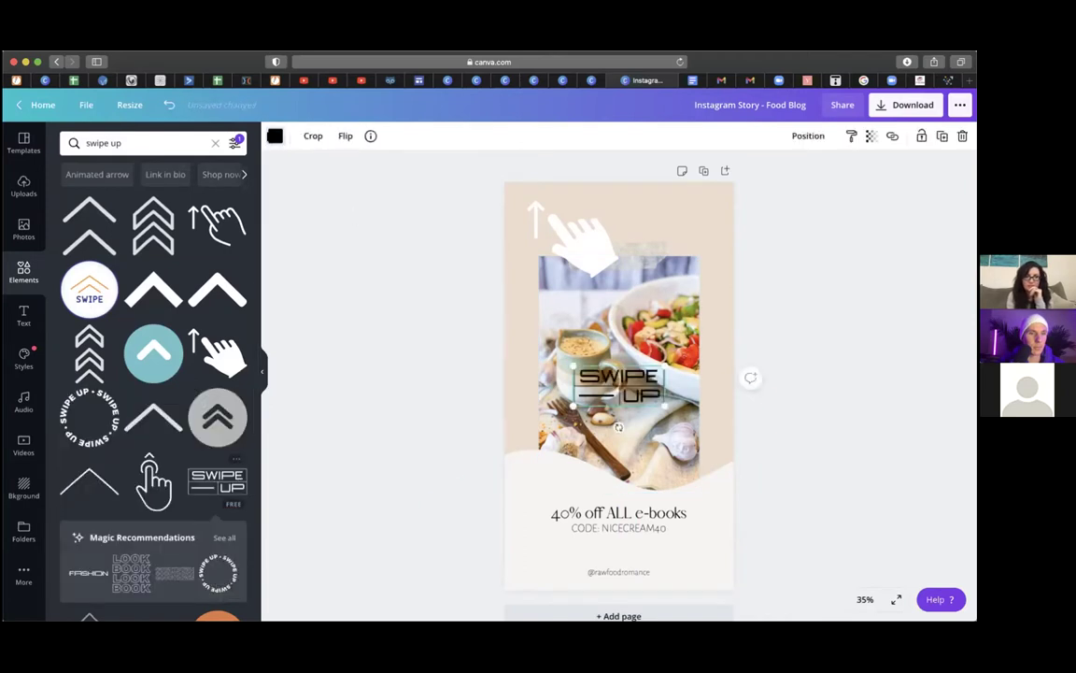
click(274, 135)
click(72, 319)
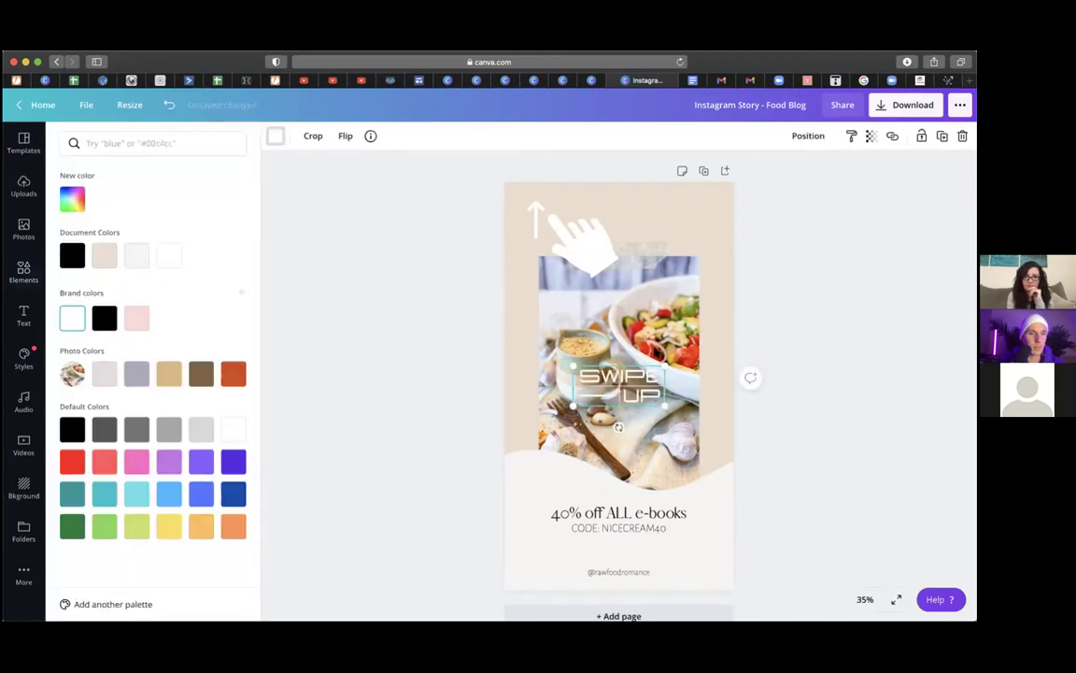
drag(616, 404, 653, 230)
click(456, 401)
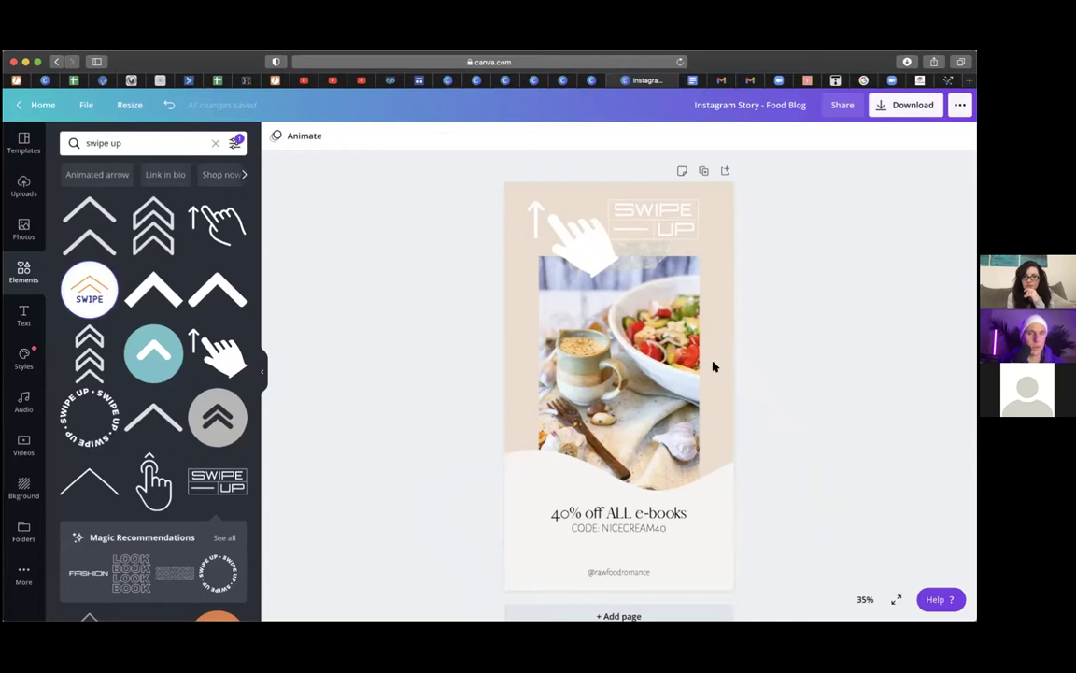
click(899, 106)
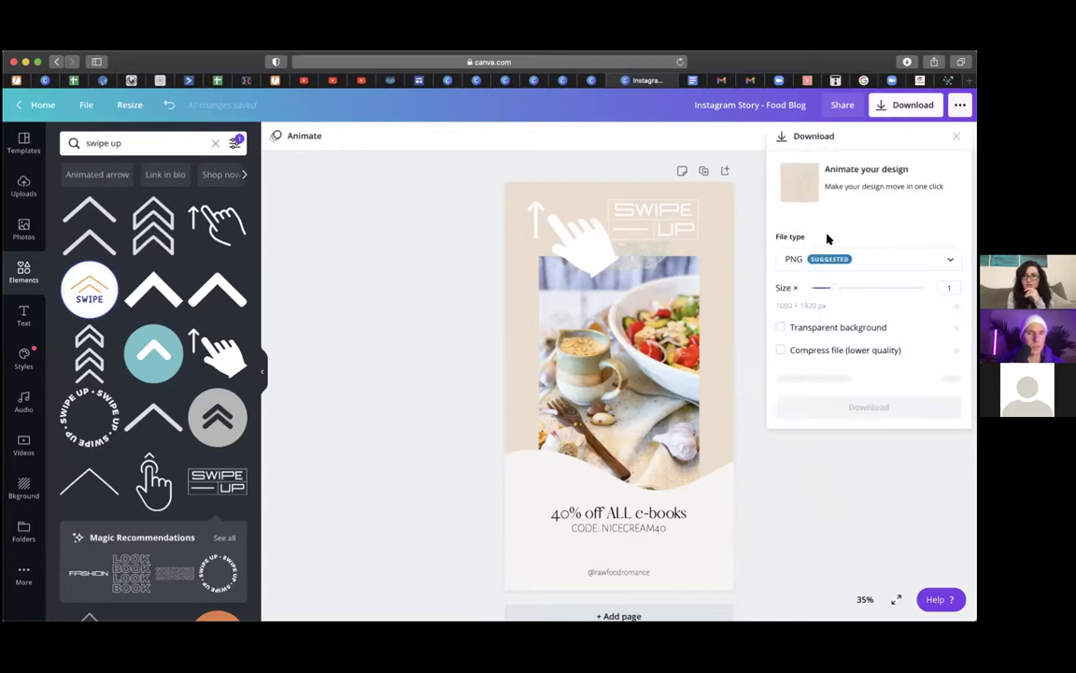
- Raise the story's download size to 3× (3240 × 5760 px) and dismiss the Download panel
drag(821, 287, 925, 287)
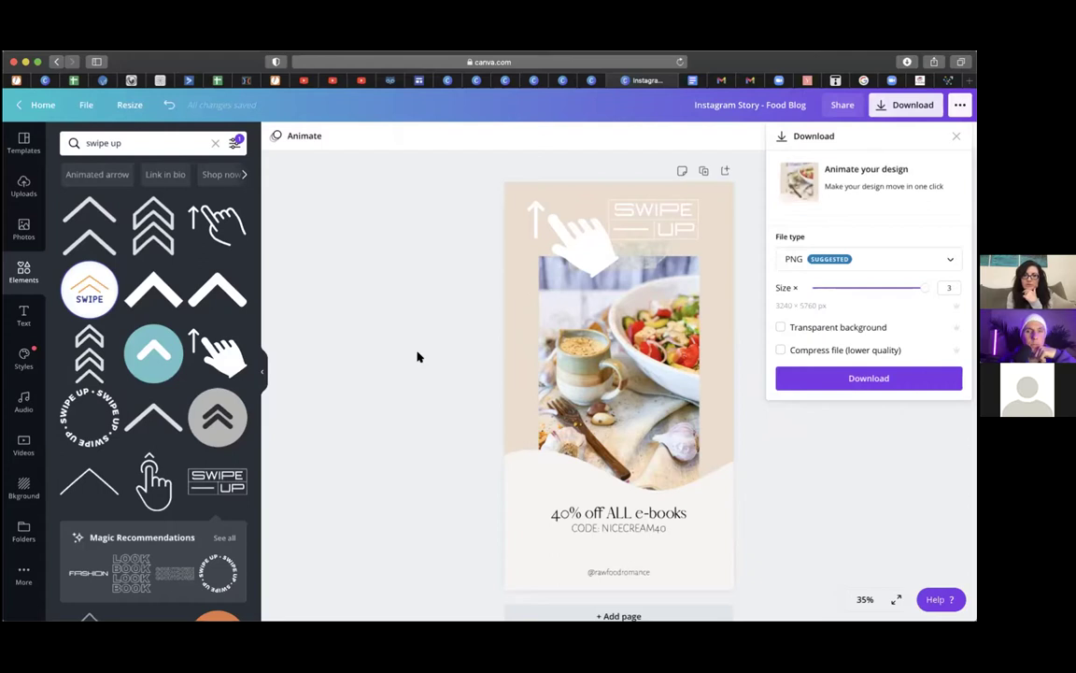
click(466, 462)
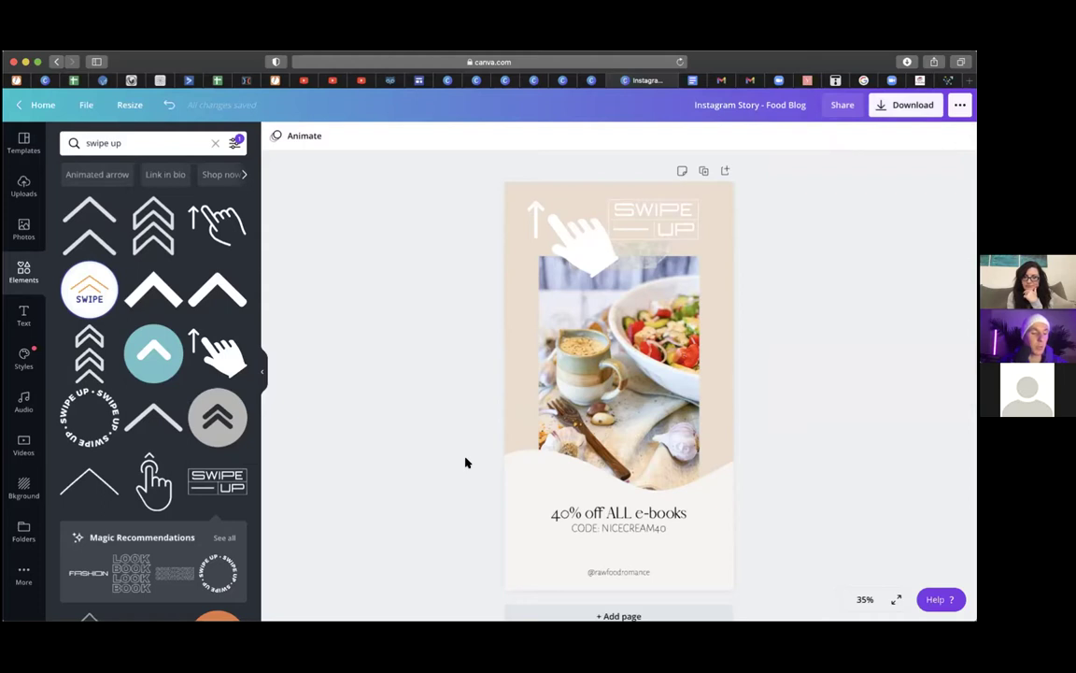
- Delete the SWIPE UP and pointing-hand stickers from the food story
scroll(466, 462, down, 1)
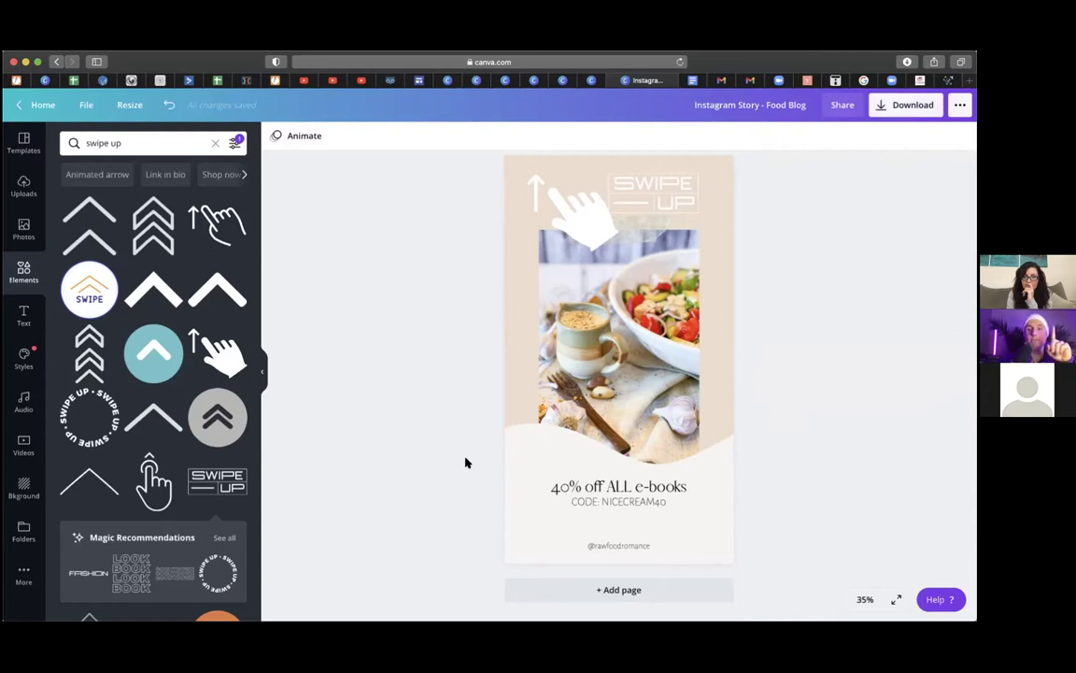
click(658, 195)
key(Delete)
click(581, 205)
key(Delete)
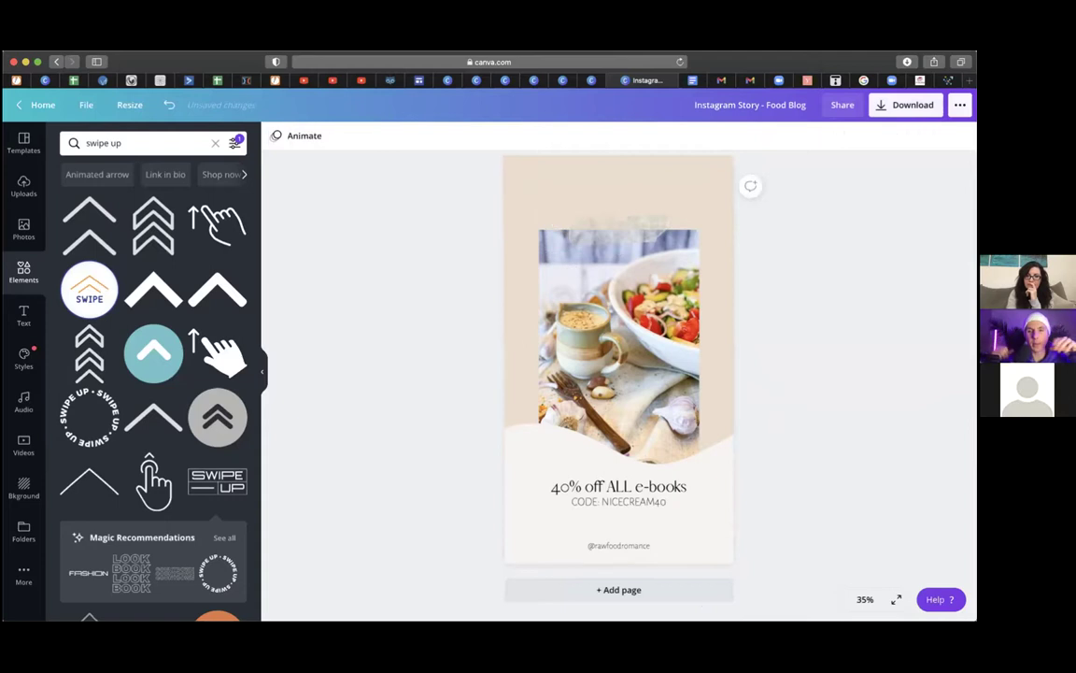
- Stretch the food photo's top edge upward toward the page top
click(619, 250)
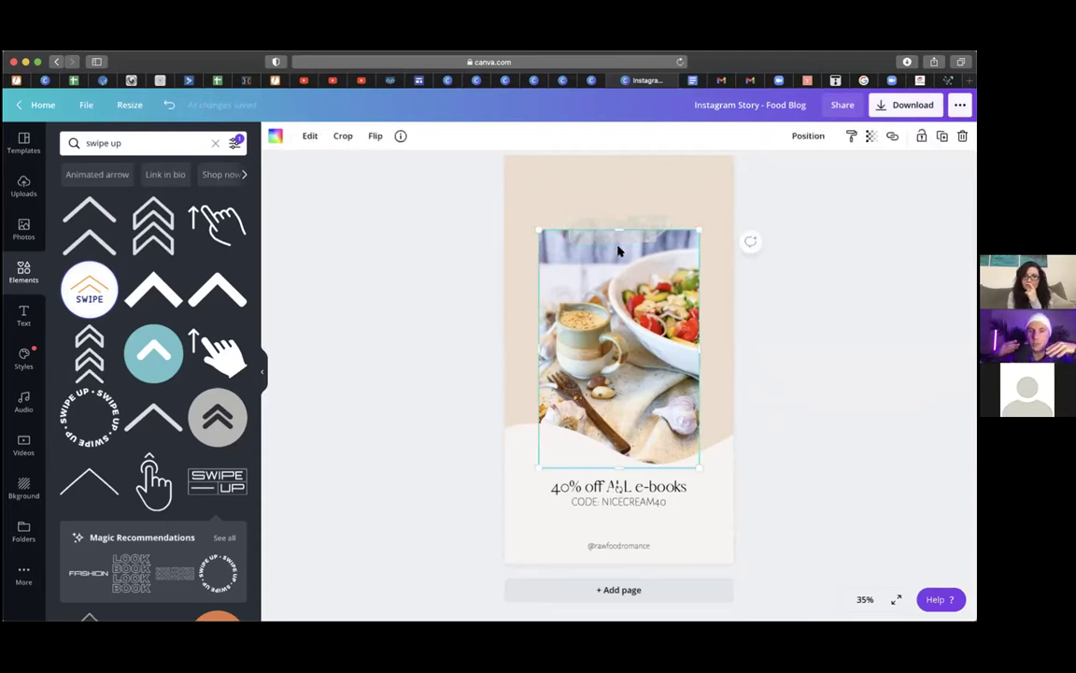
drag(616, 223, 628, 253)
drag(615, 187, 615, 183)
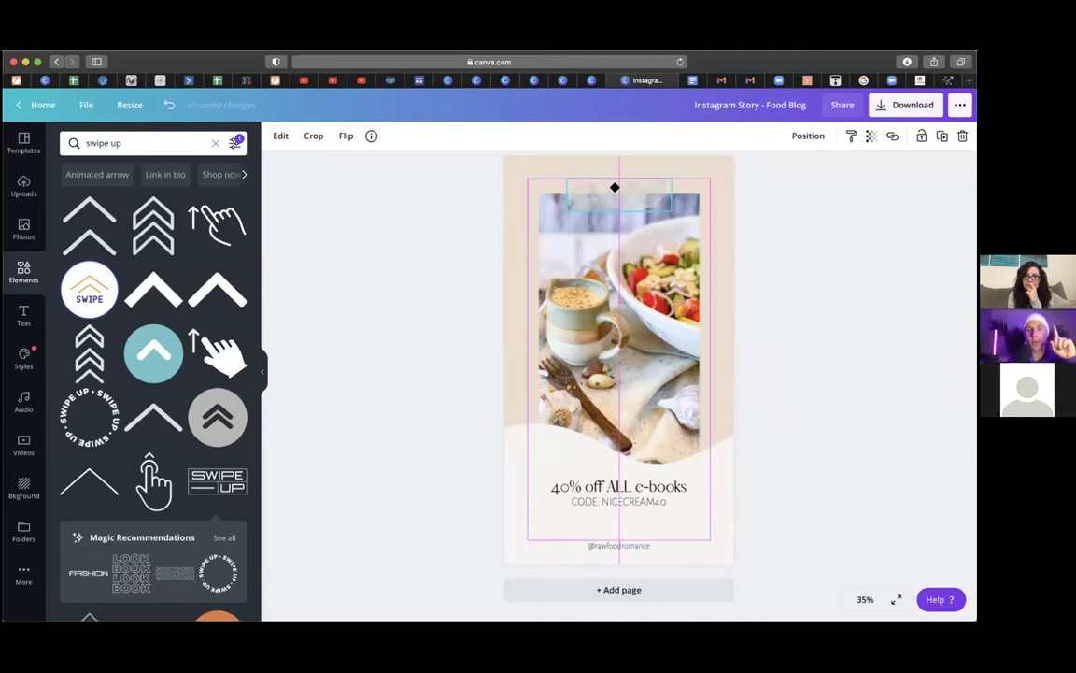
click(442, 278)
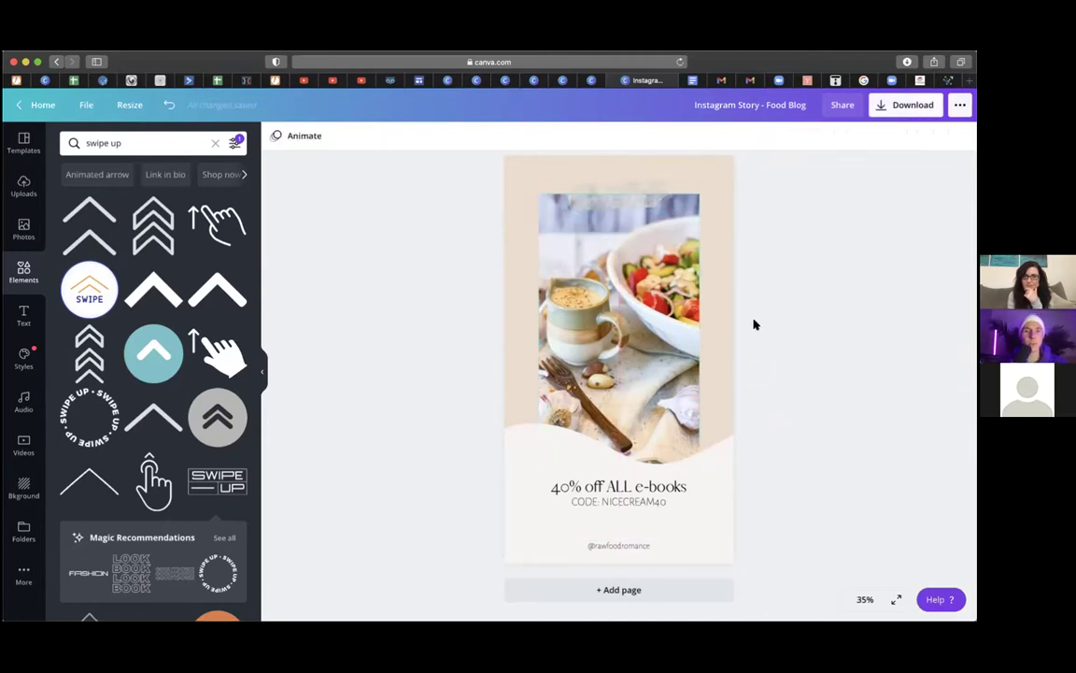
click(618, 546)
drag(618, 546, 616, 525)
click(773, 344)
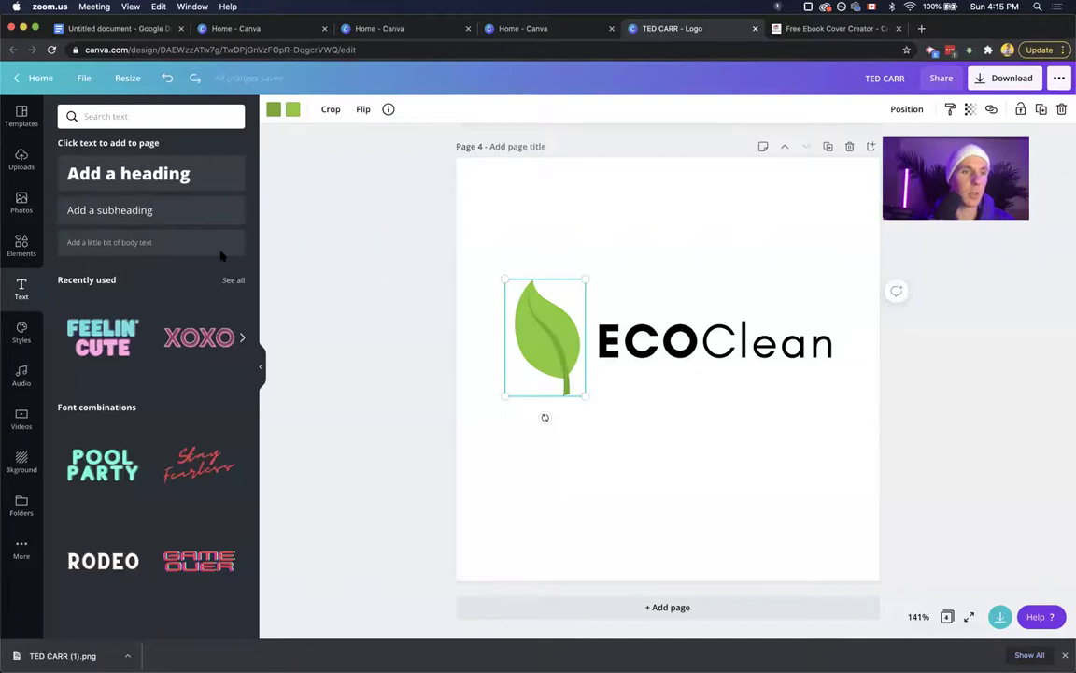
- Leave the logo design for the Canva home page and open the Reminder story from All your designs
click(20, 112)
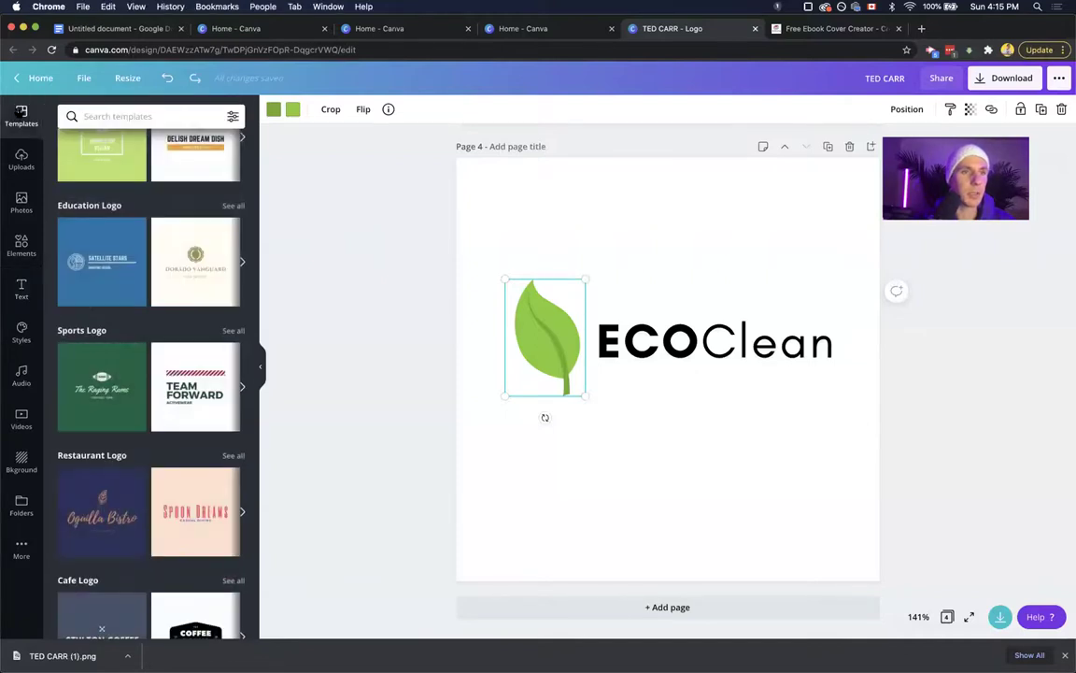
click(27, 82)
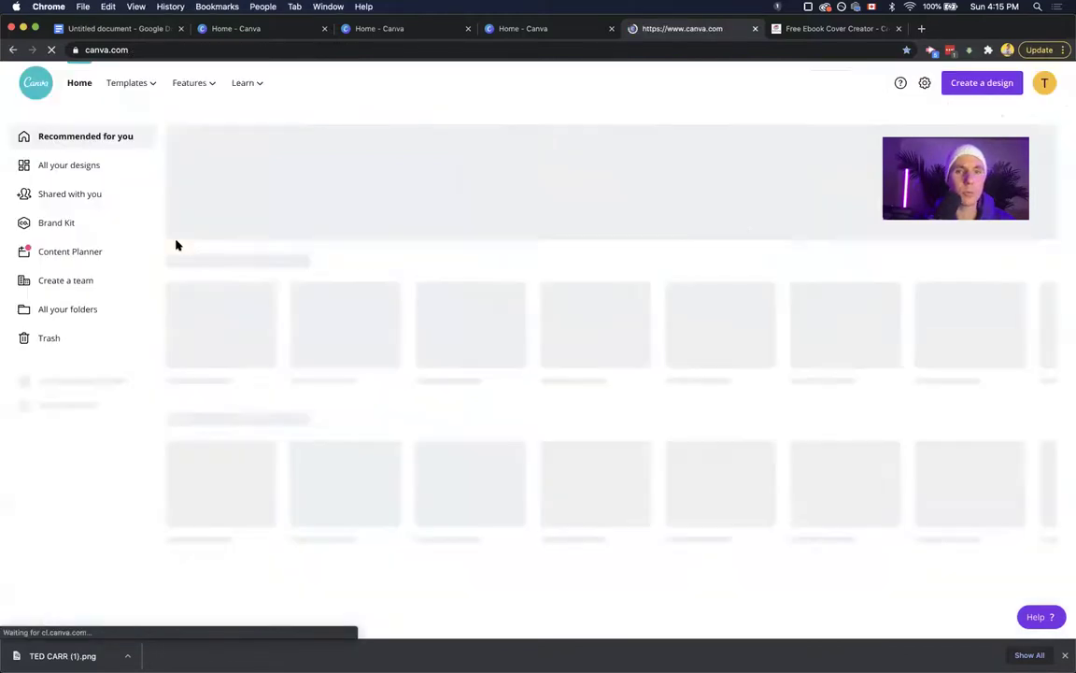
scroll(377, 415, down, 4)
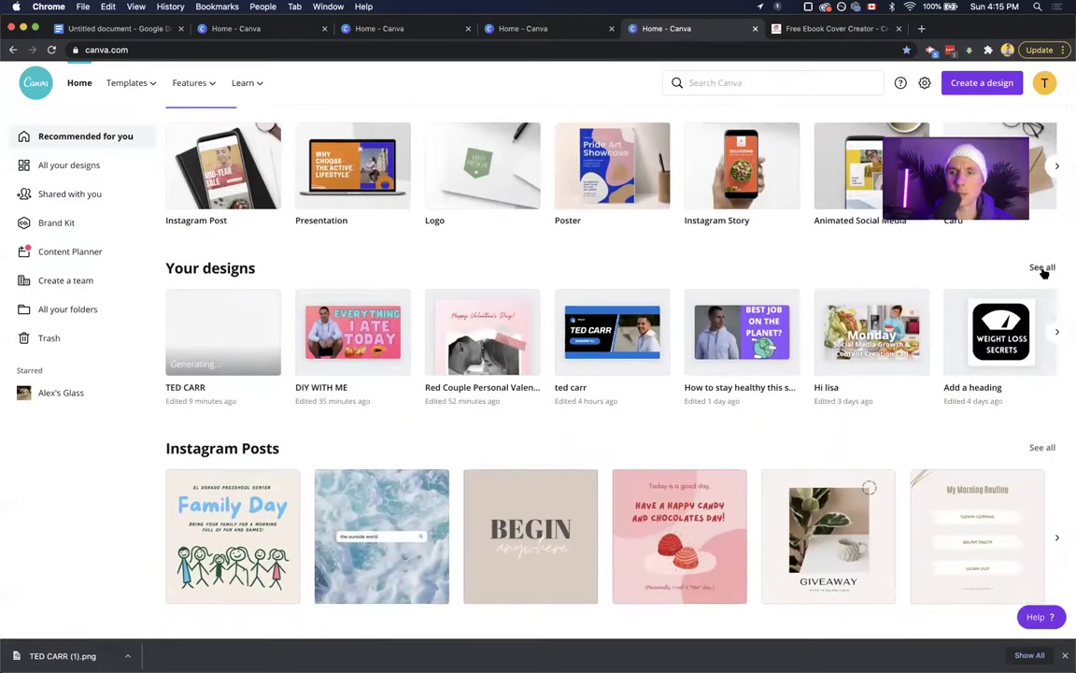
click(1042, 267)
scroll(683, 407, down, 2)
scroll(683, 407, down, 5)
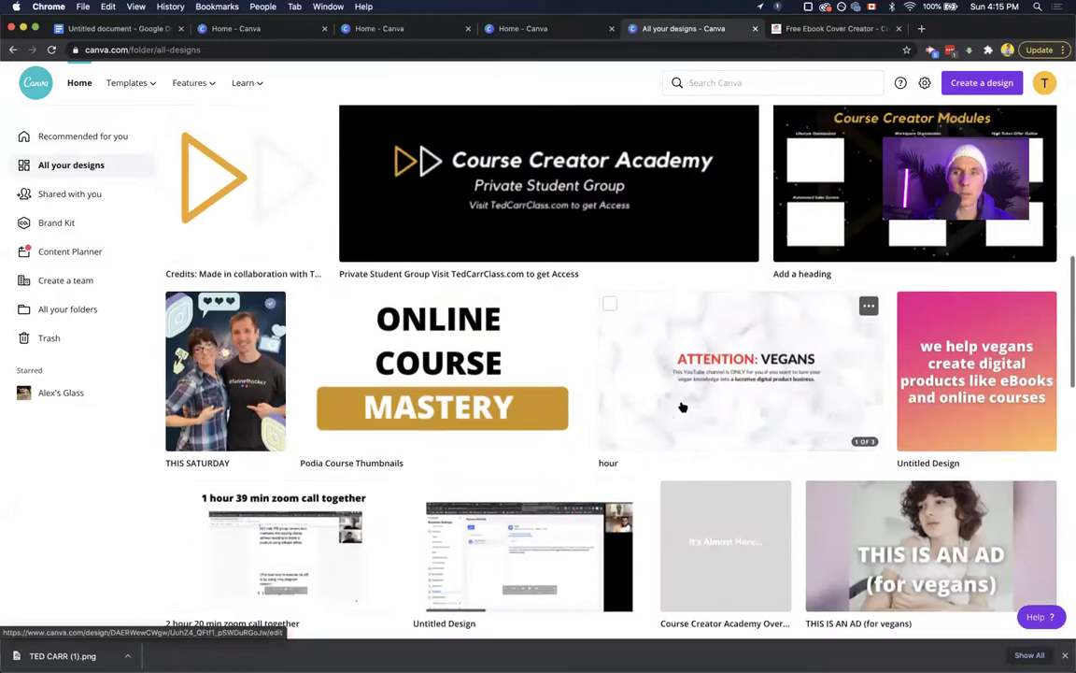
scroll(683, 408, up, 7)
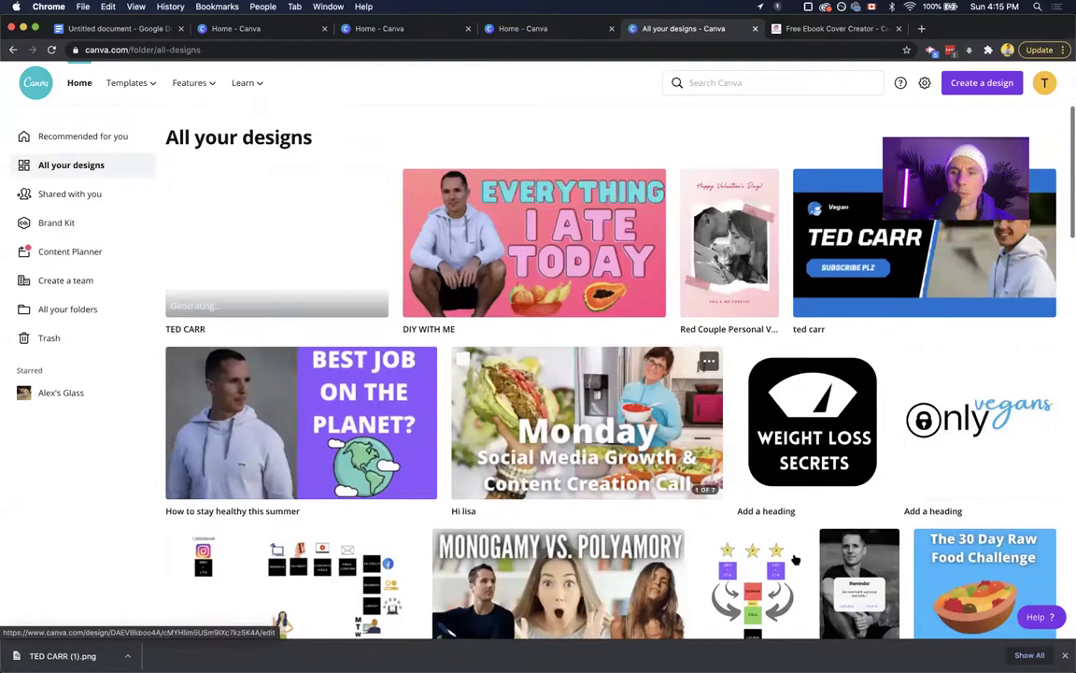
click(848, 577)
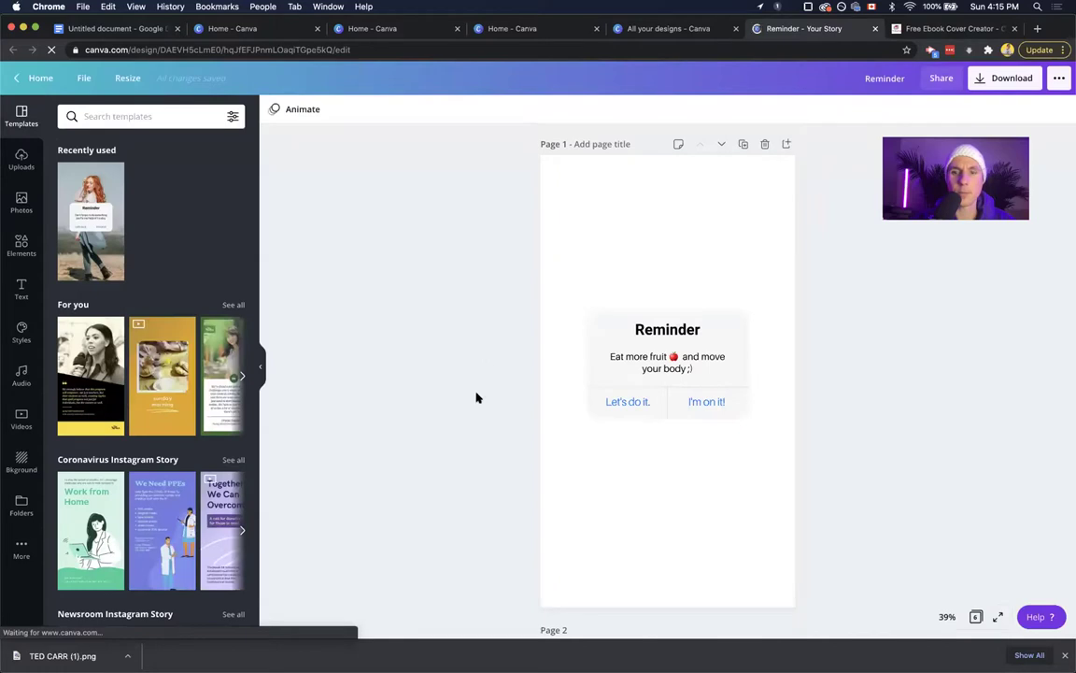
click(612, 260)
click(495, 329)
click(617, 258)
click(447, 315)
scroll(562, 350, down, 3)
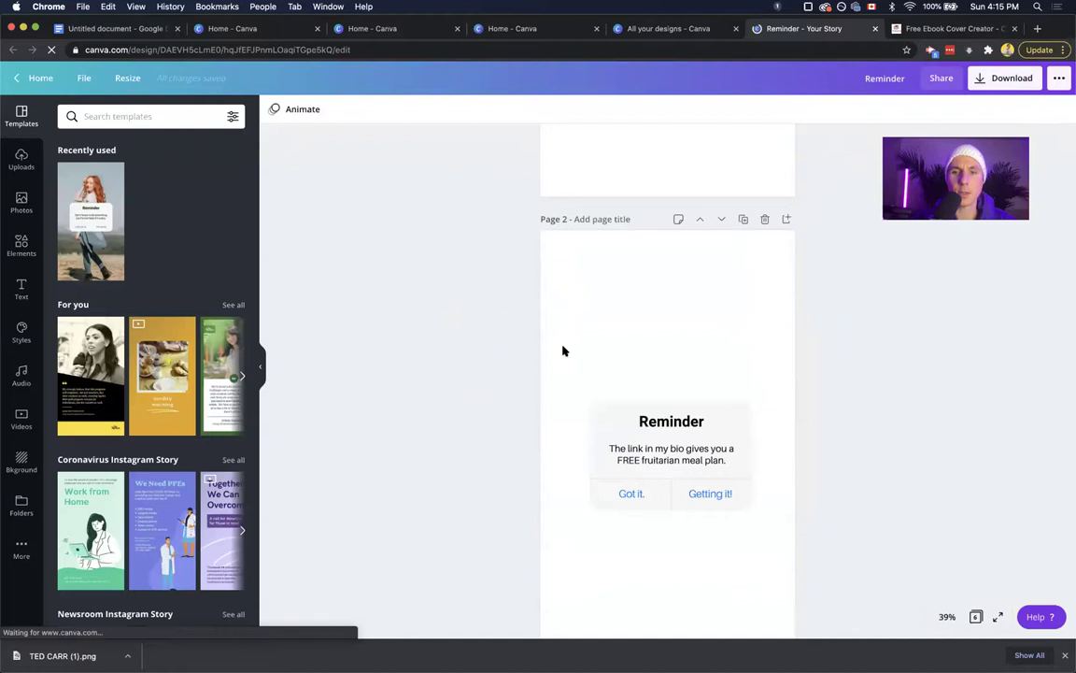
click(562, 350)
scroll(456, 378, up, 5)
click(457, 378)
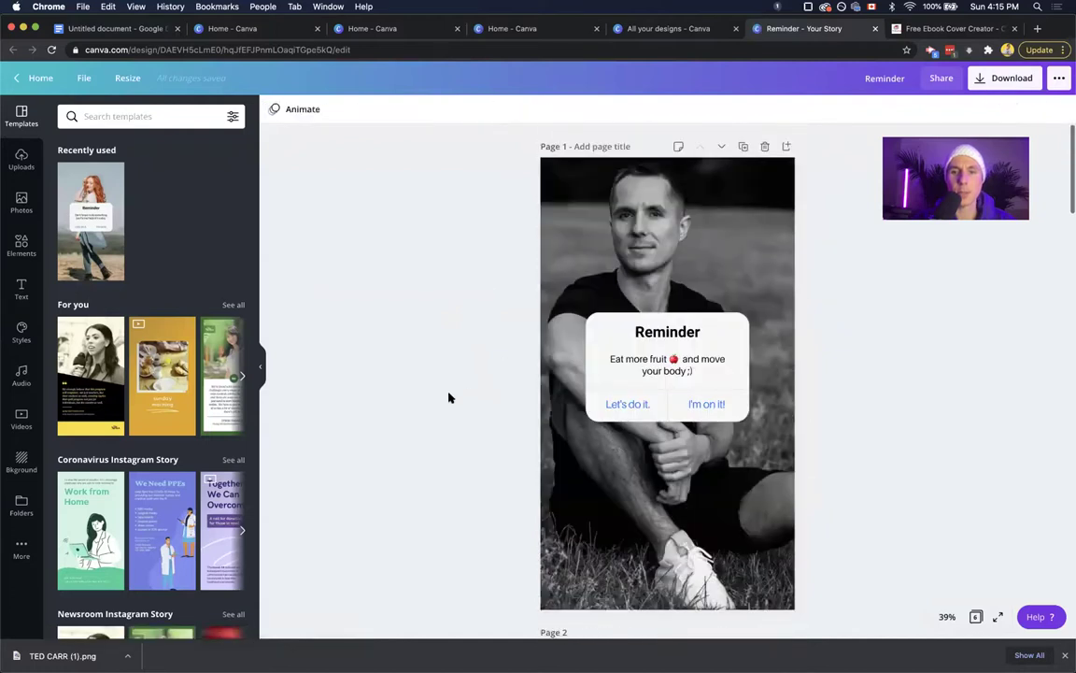
scroll(449, 397, down, 1)
scroll(448, 398, up, 1)
scroll(449, 398, down, 5)
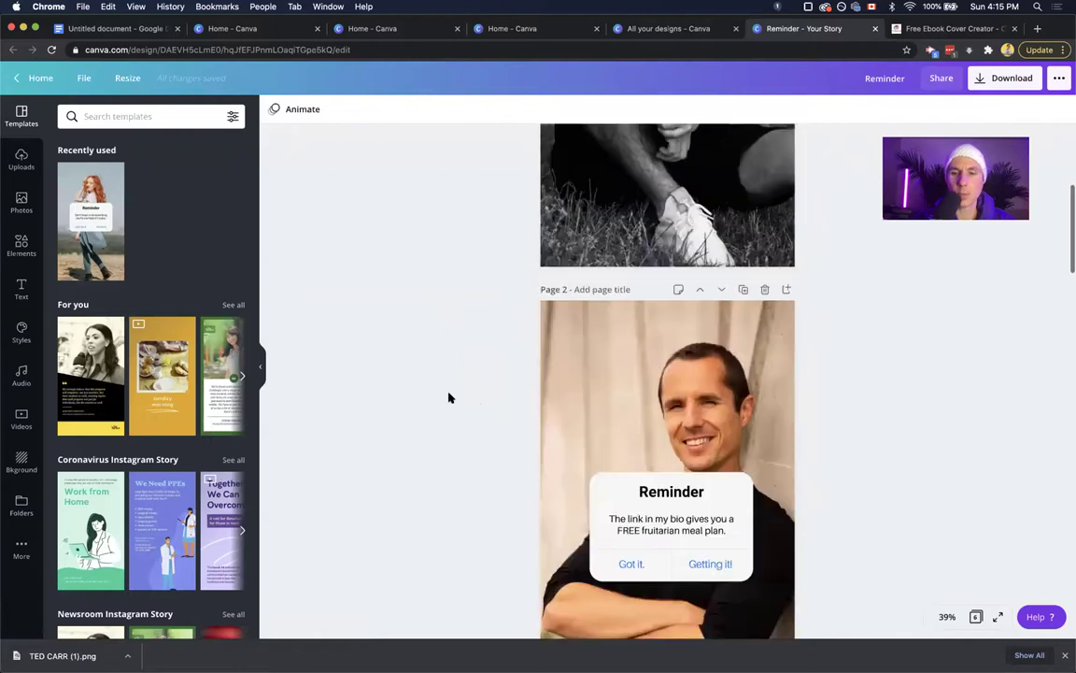
scroll(449, 398, down, 1)
click(612, 374)
click(334, 350)
scroll(432, 398, down, 5)
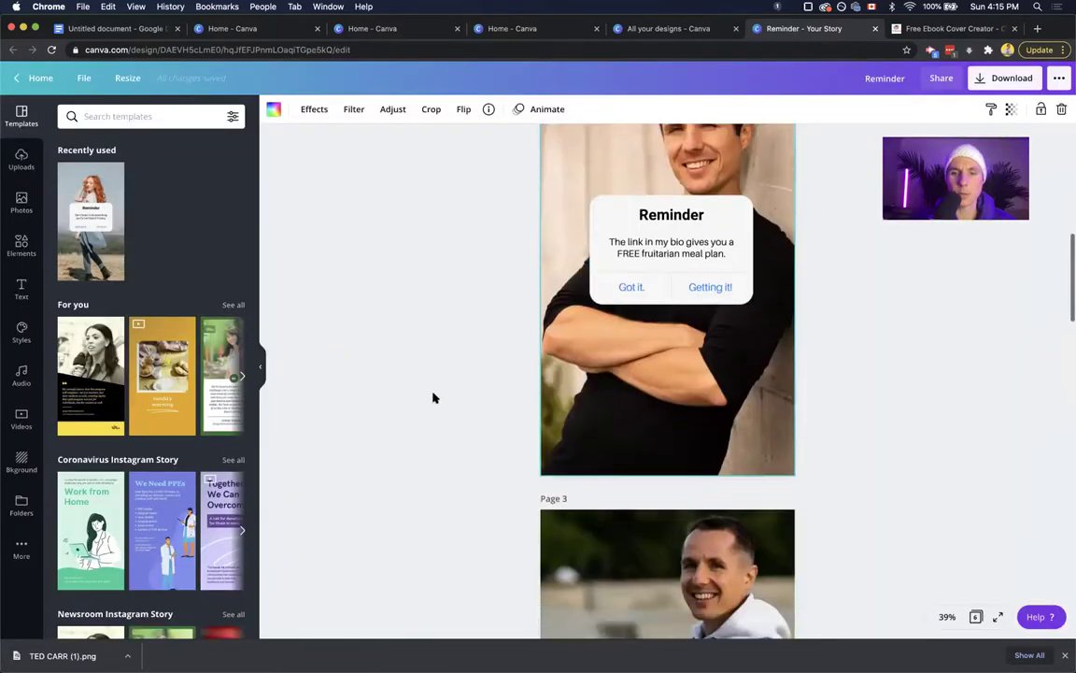
scroll(433, 398, down, 1)
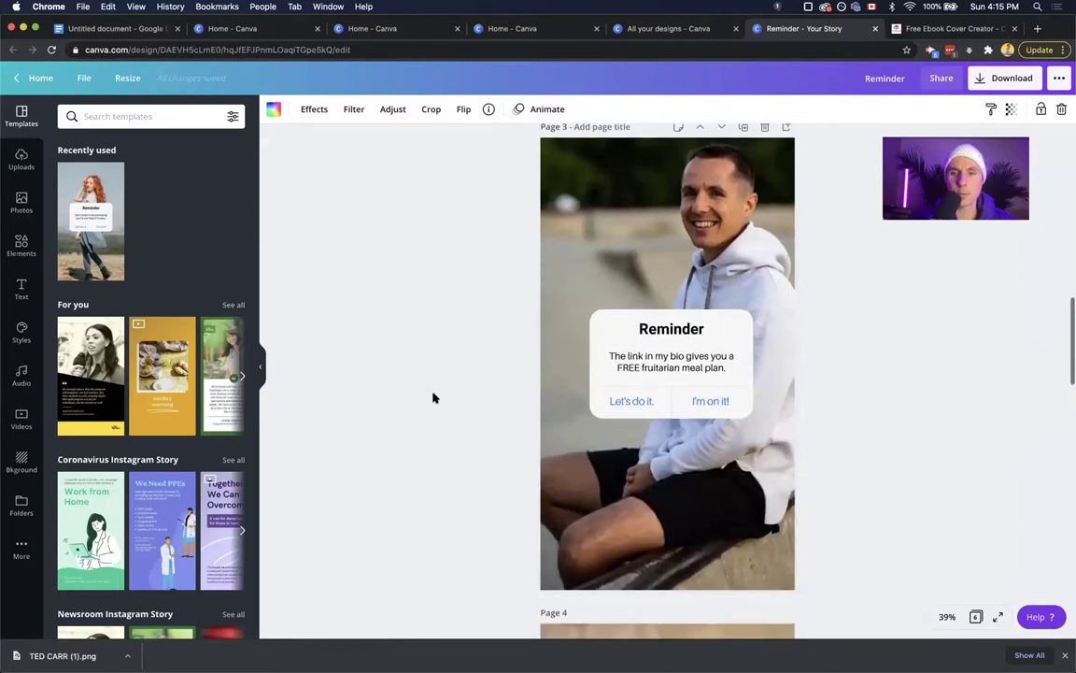
scroll(433, 398, down, 5)
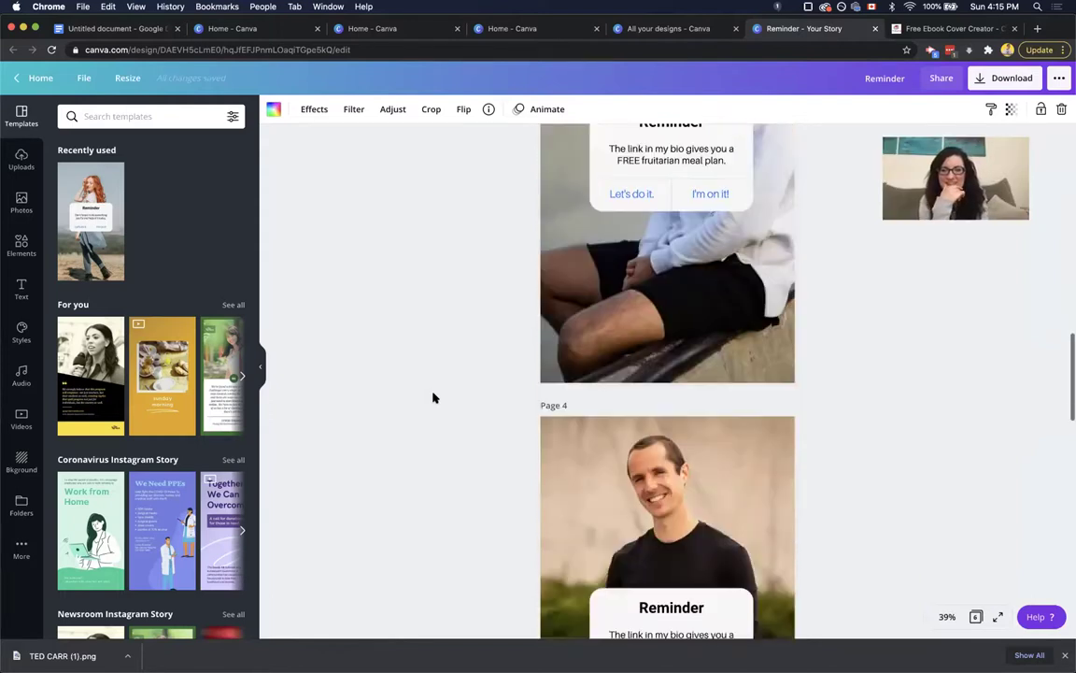
scroll(790, 339, down, 3)
scroll(790, 339, down, 8)
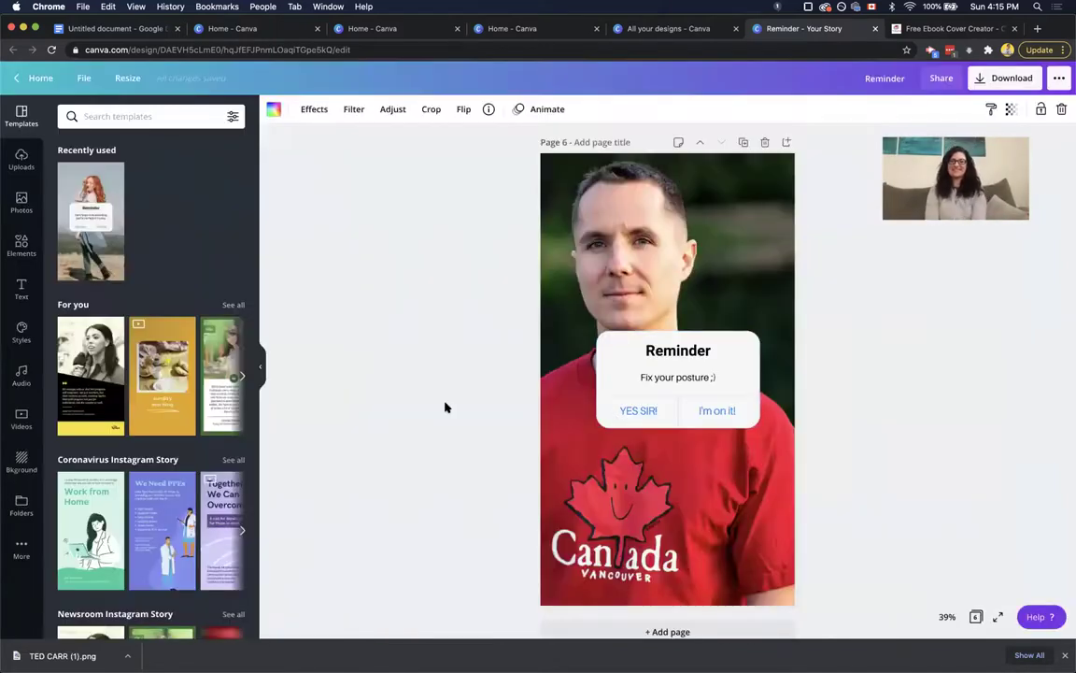
click(445, 408)
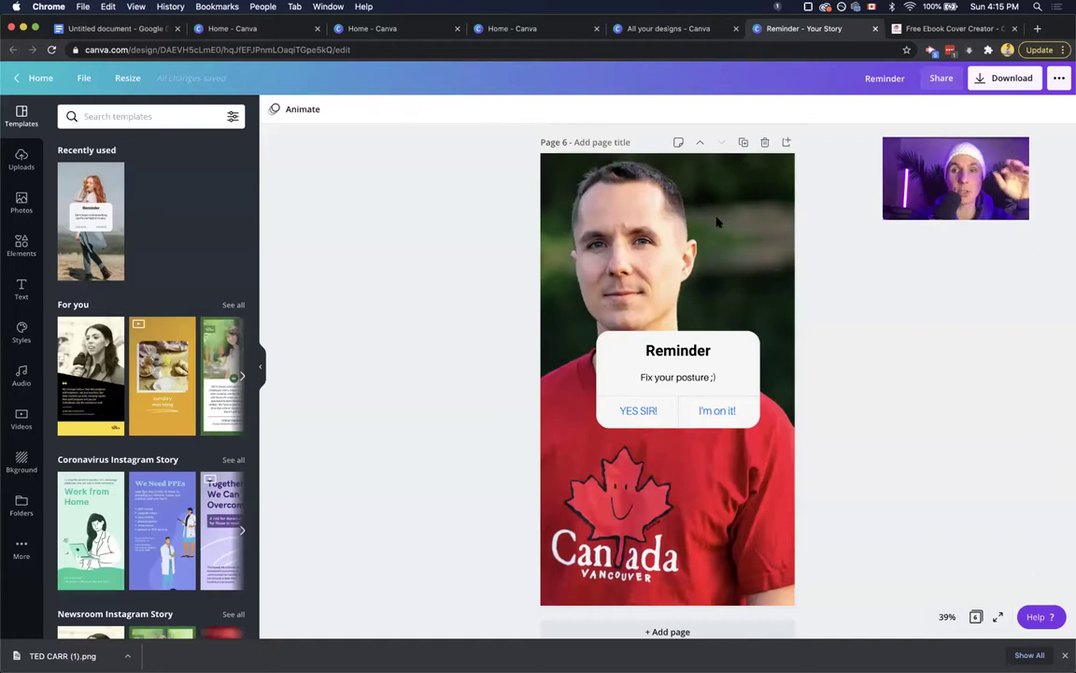
- Duplicate the Canada shirt page and add the seated red-shirt photo from the personal folder
click(743, 143)
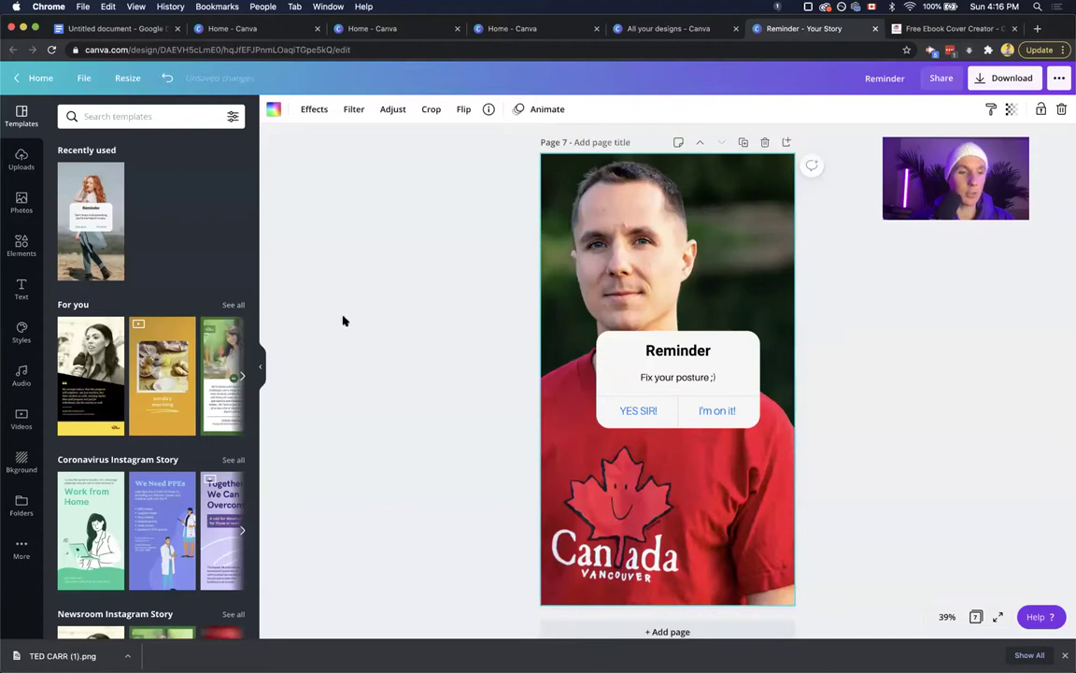
click(22, 464)
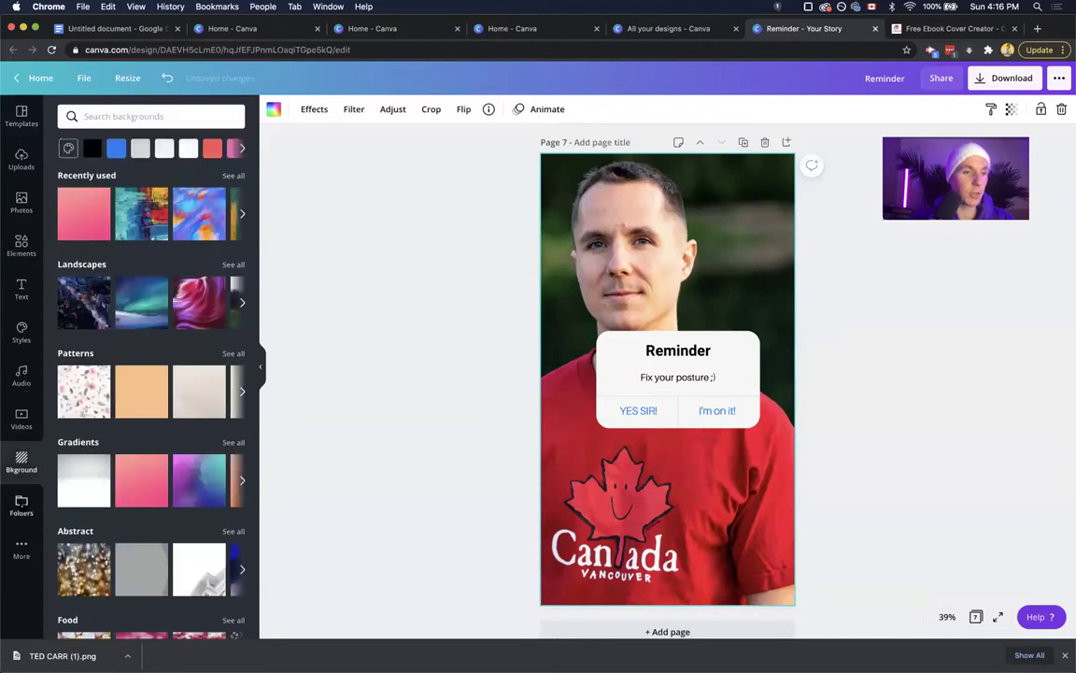
click(21, 505)
drag(103, 488, 22, 504)
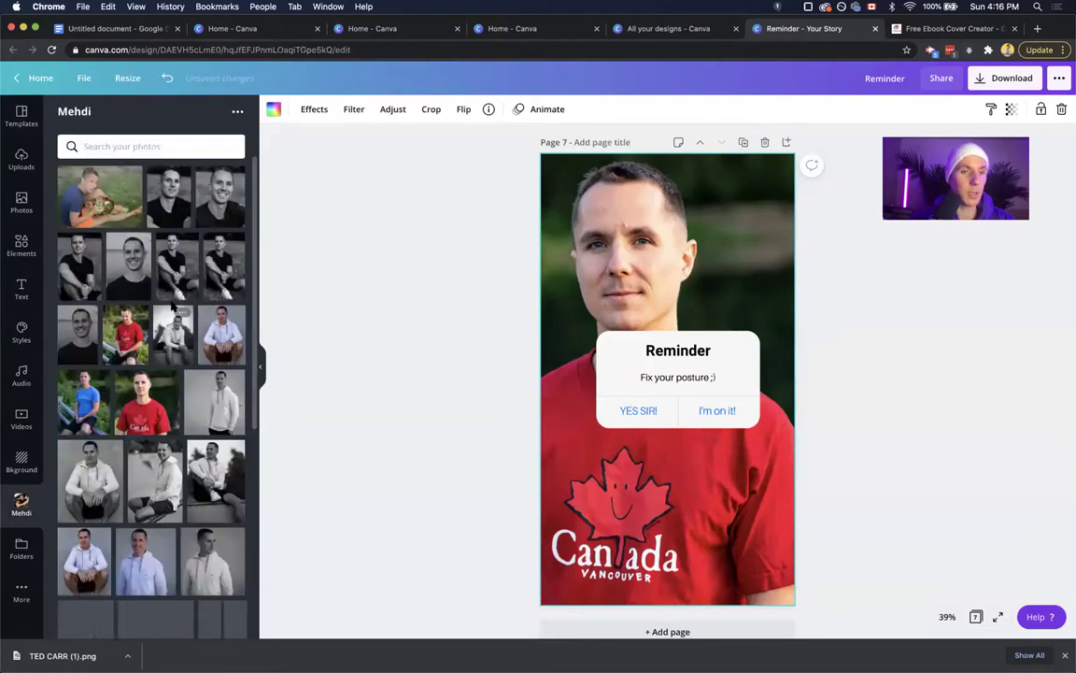
click(605, 276)
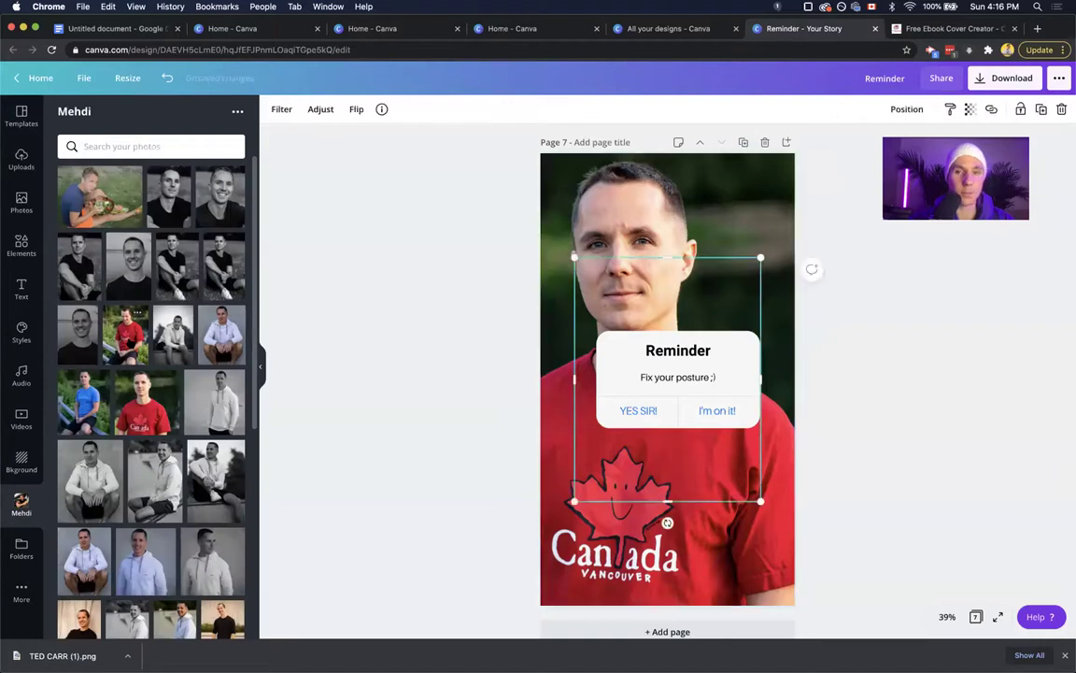
- Enlarge the red-shirt photo to cover page 7 and send it behind the reminder card
key(ctrl+z)
drag(573, 258, 495, 154)
drag(784, 532, 885, 639)
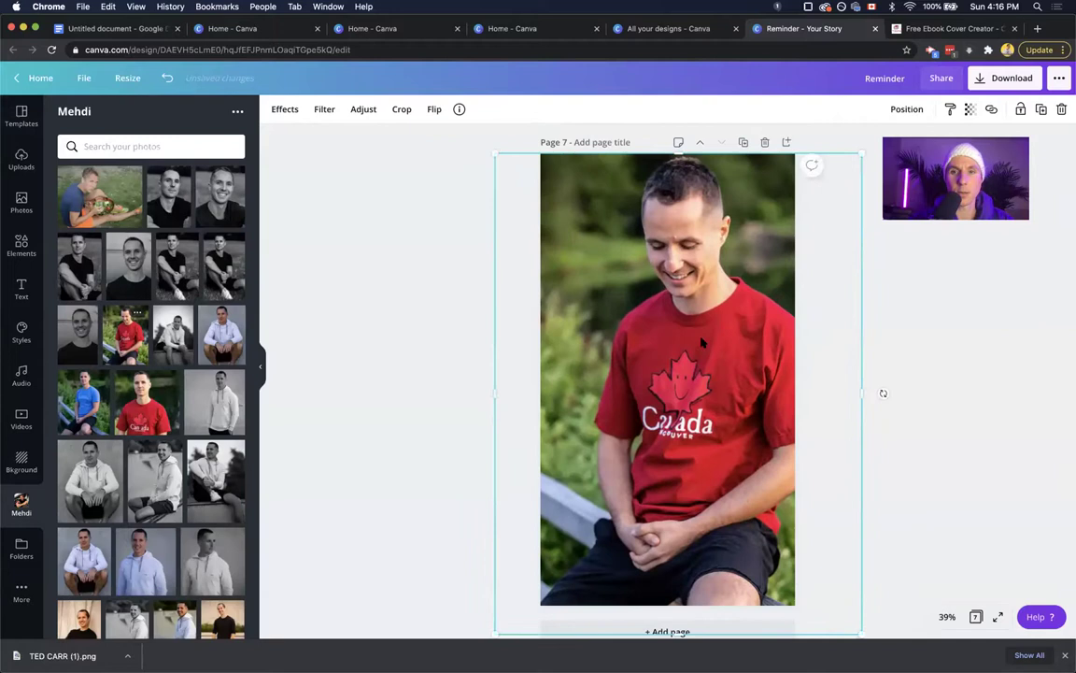
click(903, 111)
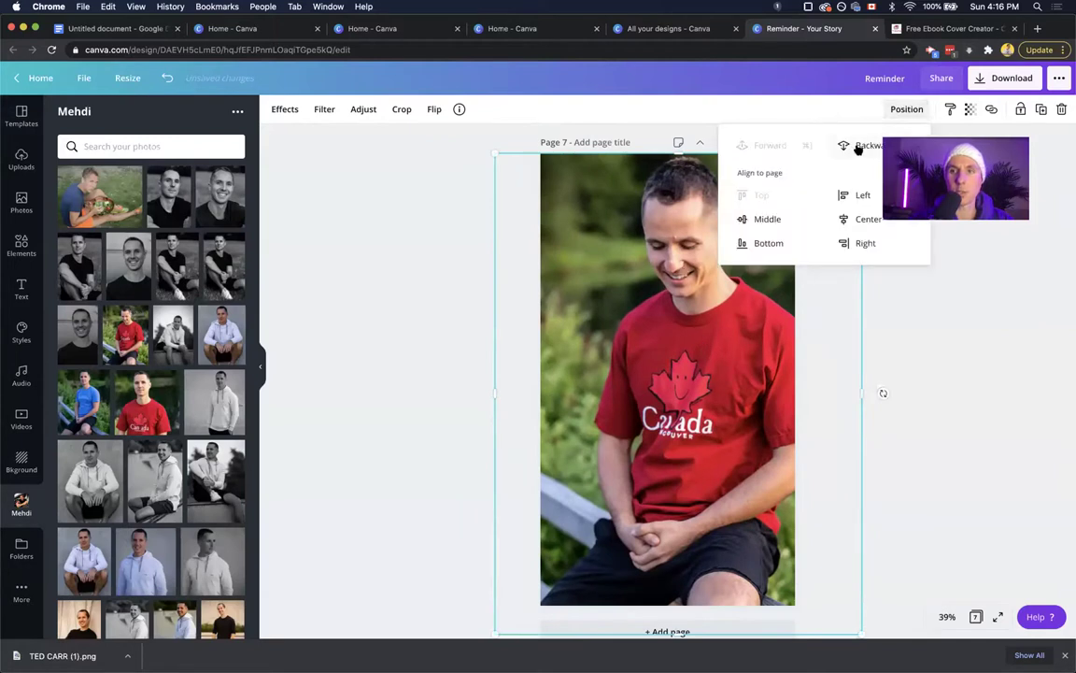
click(858, 148)
click(517, 316)
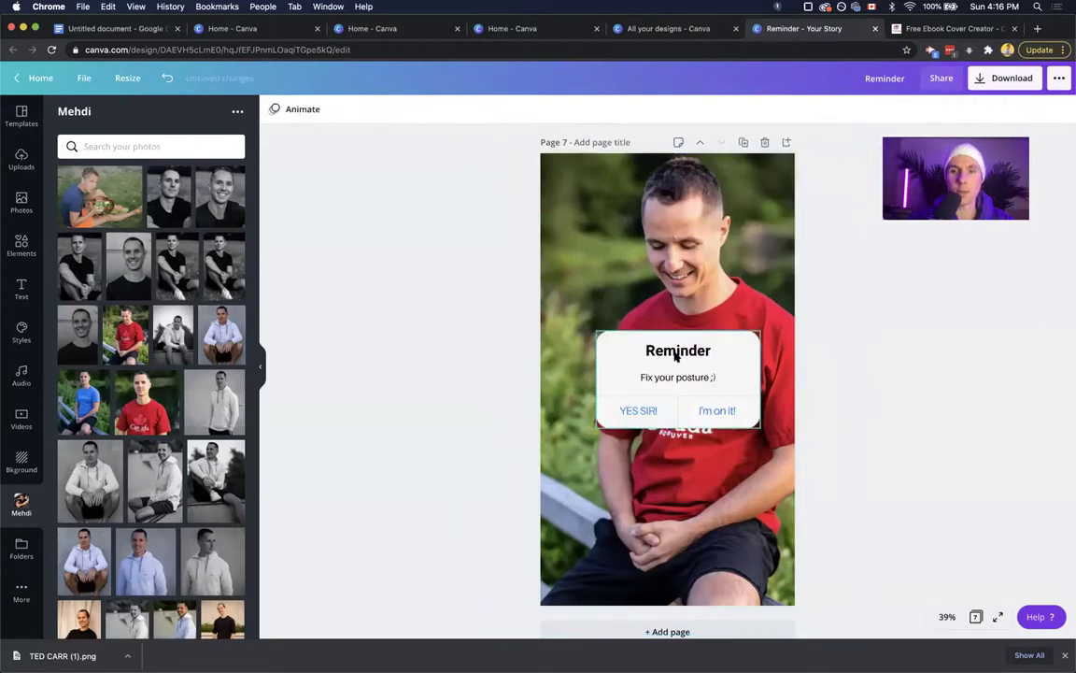
- Change the reminder message to 'Smile More!' and duplicate the page as page 8
click(667, 378)
click(667, 379)
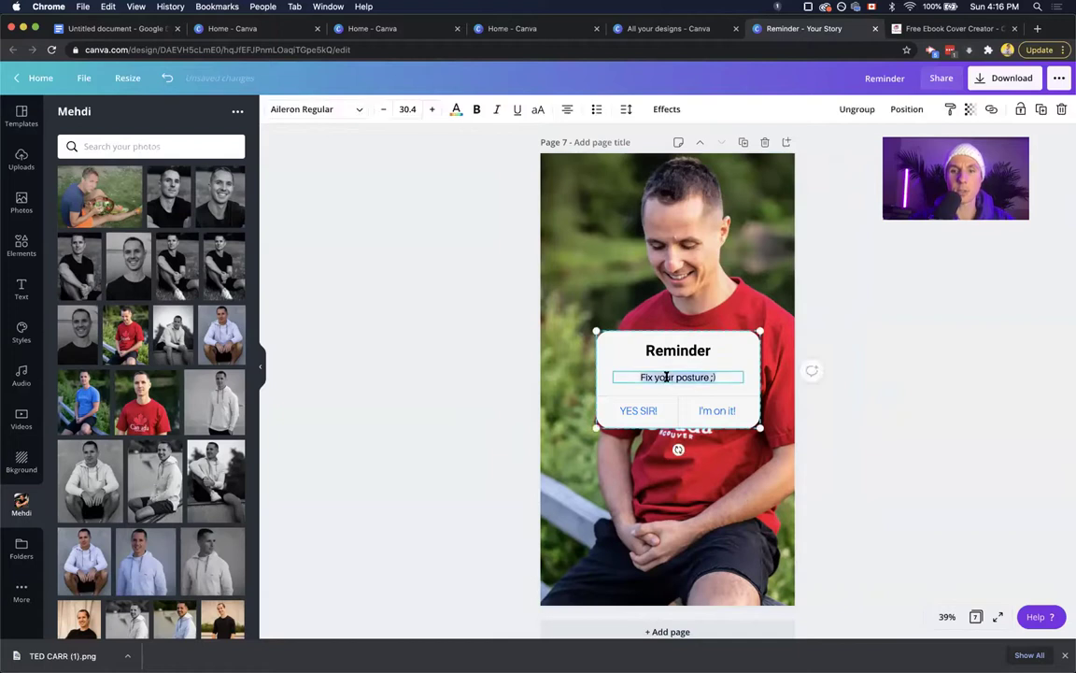
text(Smile More!)
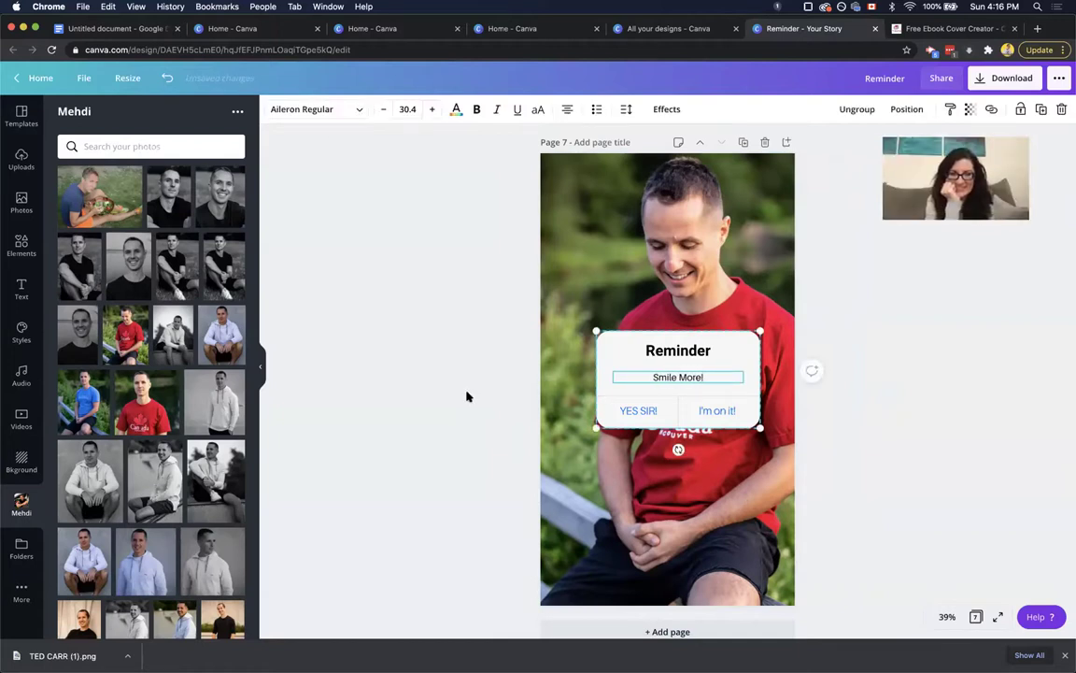
click(467, 396)
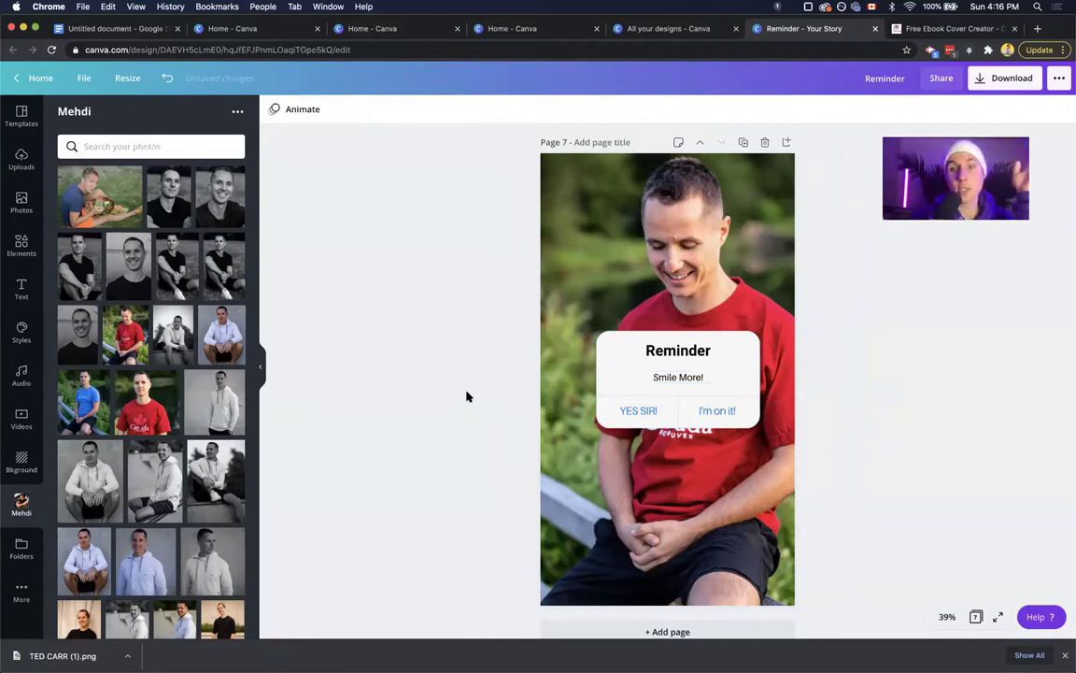
click(742, 145)
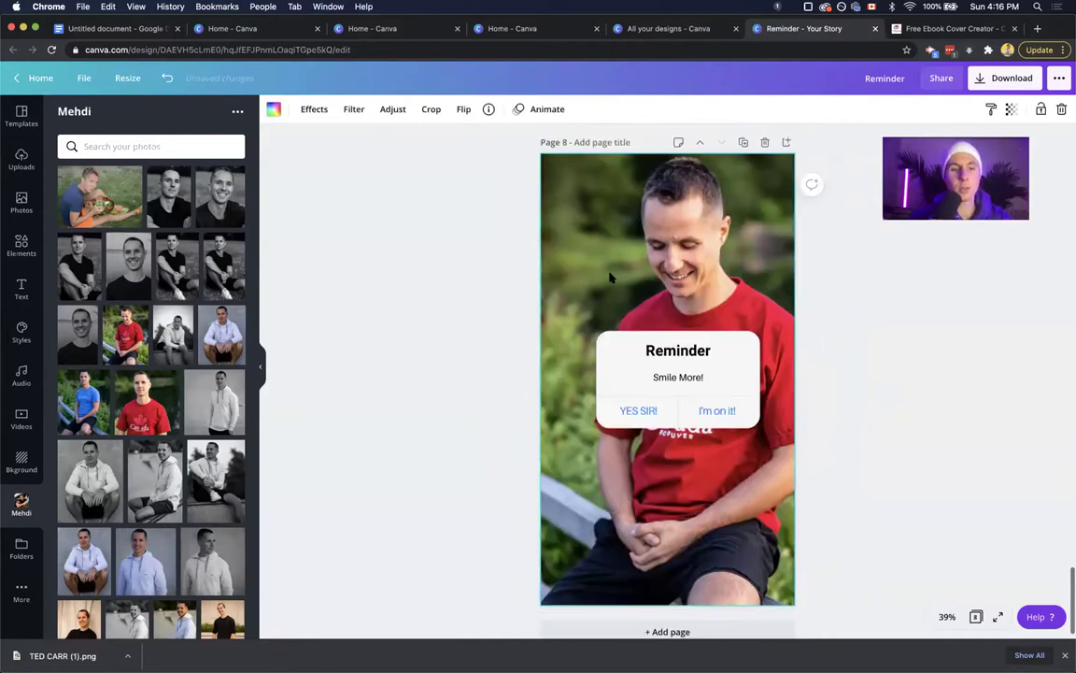
- Replace page 8's photo with the white-hoodie photo, sized to fill the page and centred
key(Delete)
drag(311, 382, 570, 175)
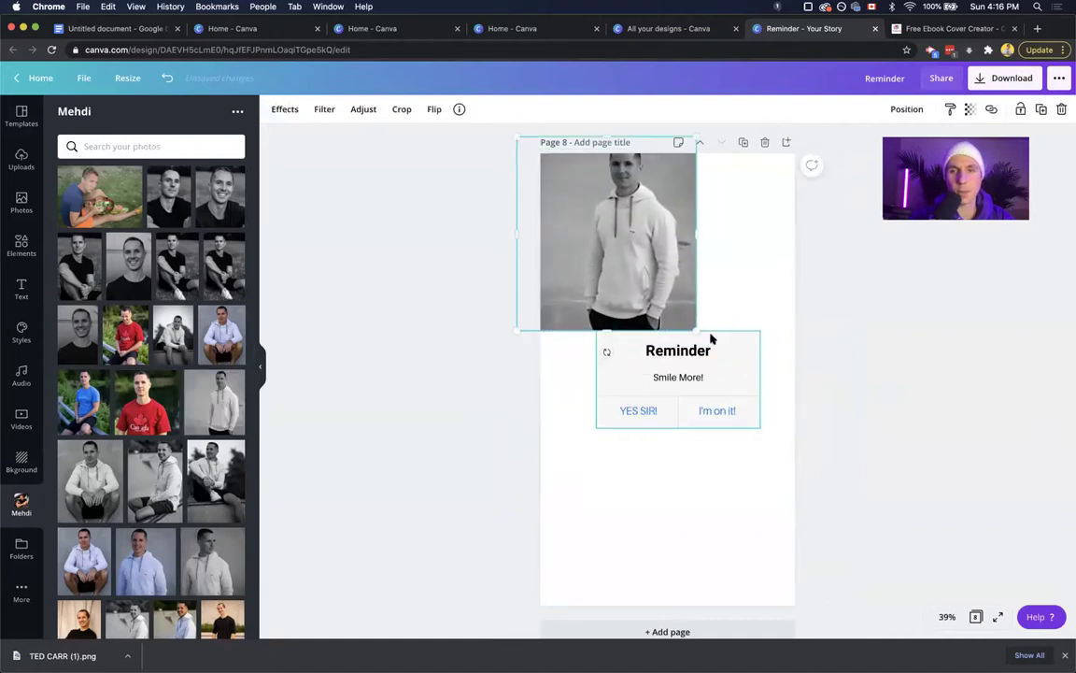
drag(711, 335, 929, 635)
drag(713, 533, 672, 553)
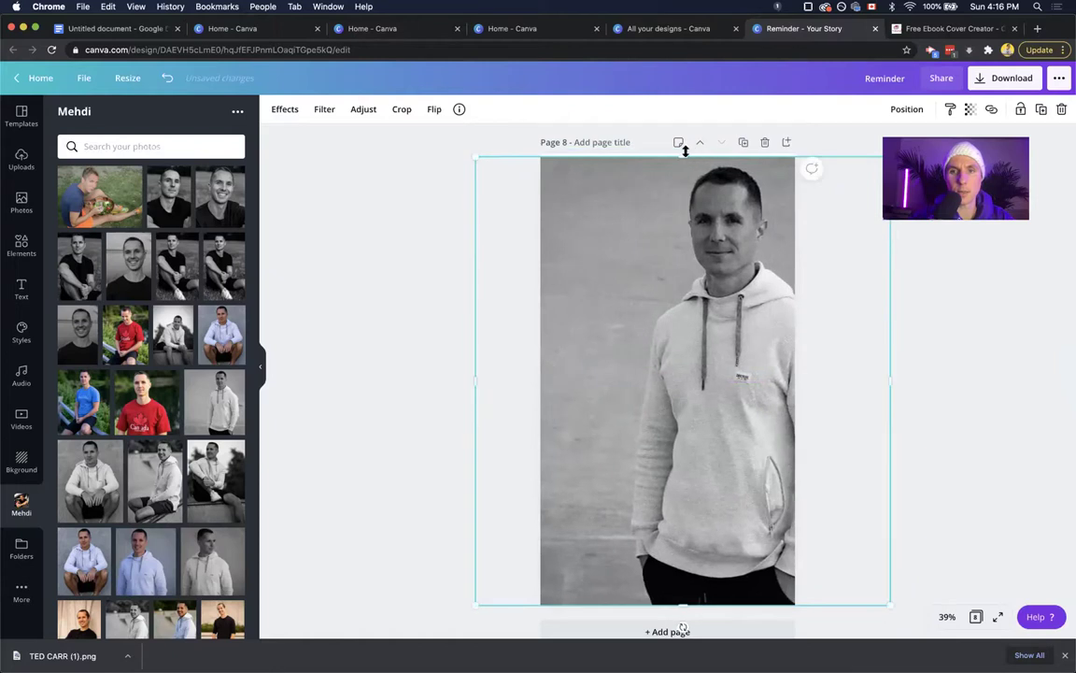
drag(685, 150, 677, 127)
click(420, 277)
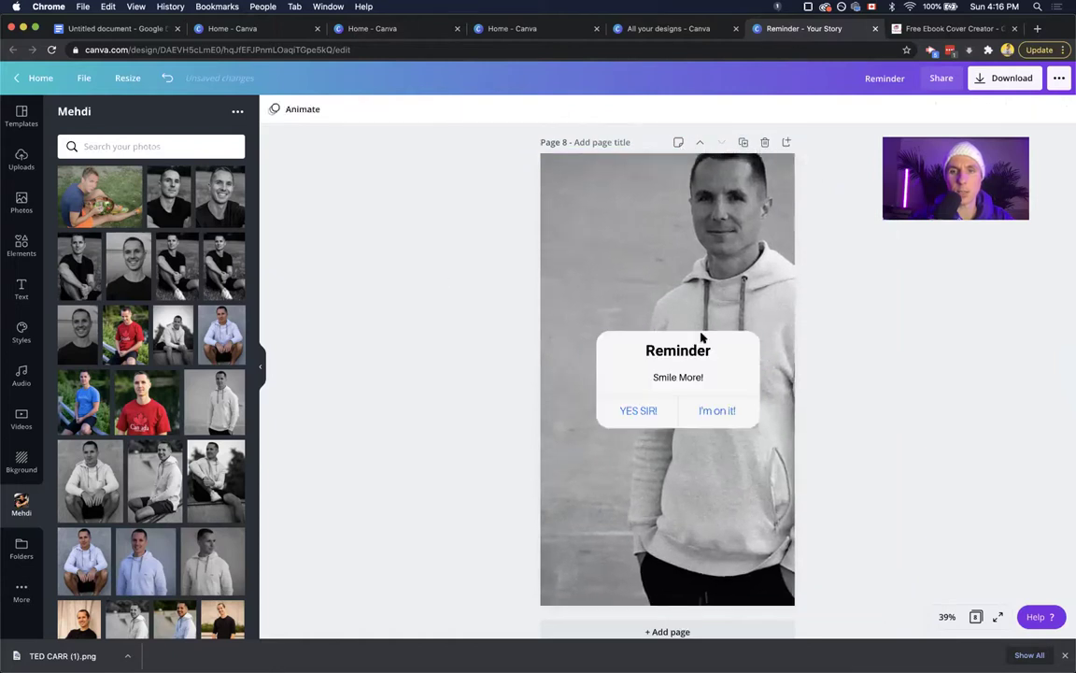
- Retitle the card 'UPDATE:' with the message 'See link in my bio for a free ebook on raw veganism :)'
click(663, 378)
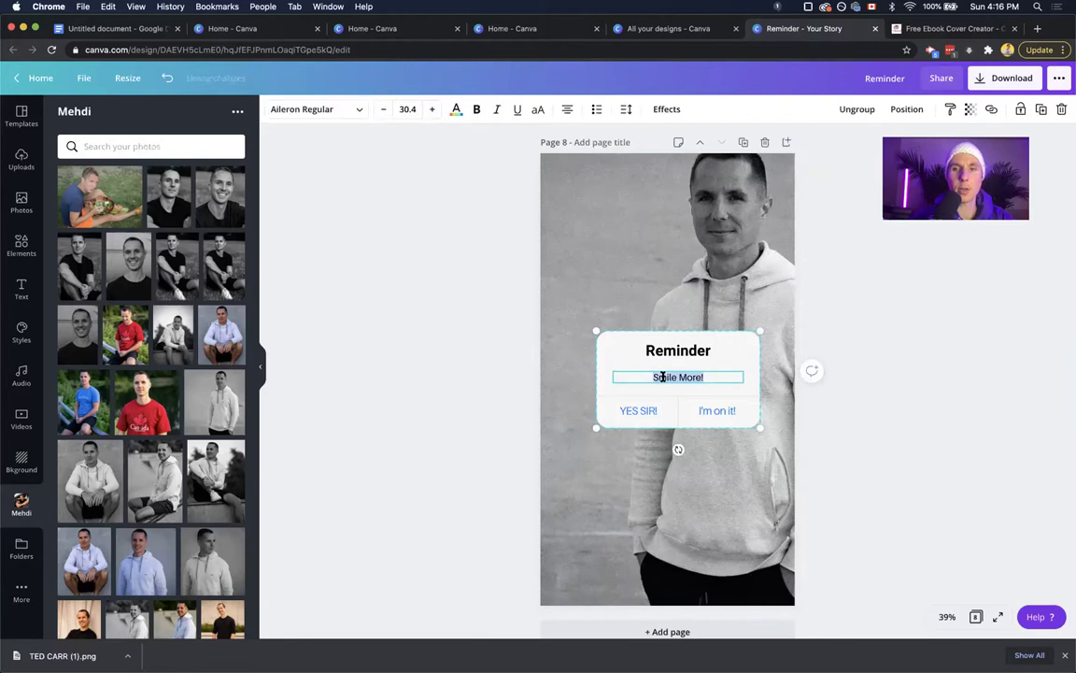
double_click(682, 351)
text(UPDATE:)
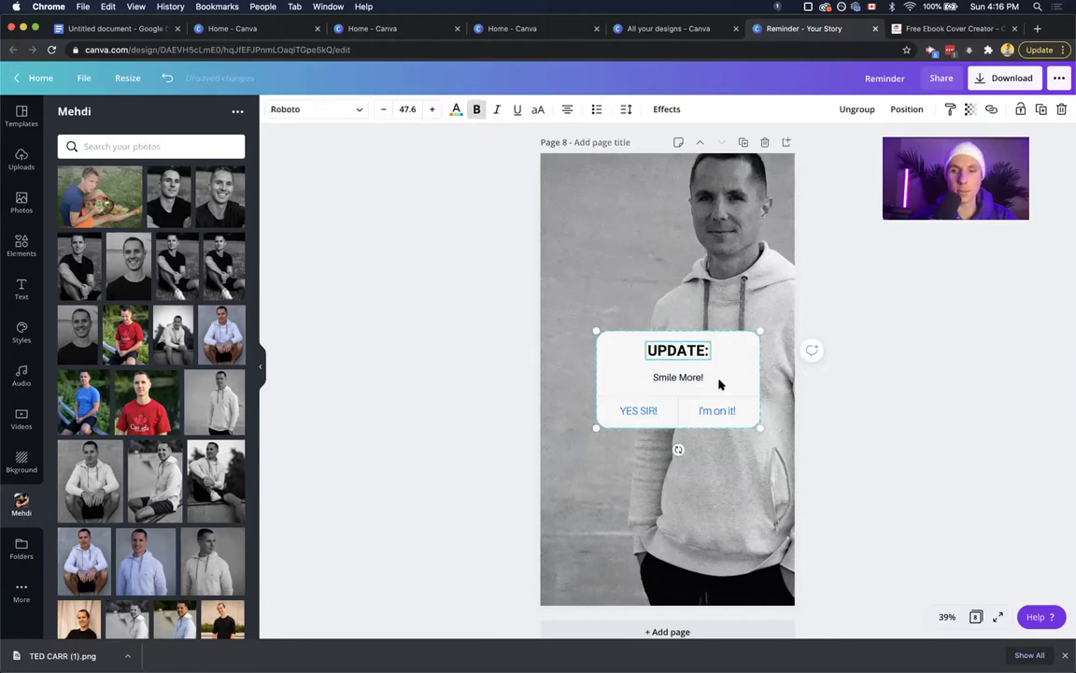
click(679, 377)
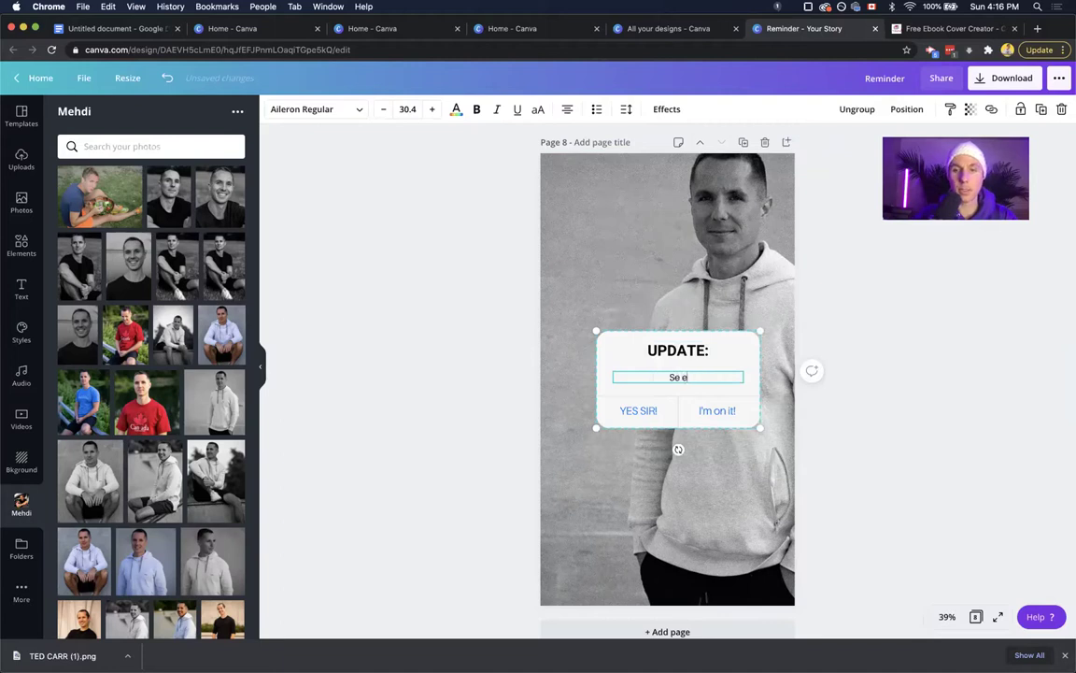
text(See link in y)
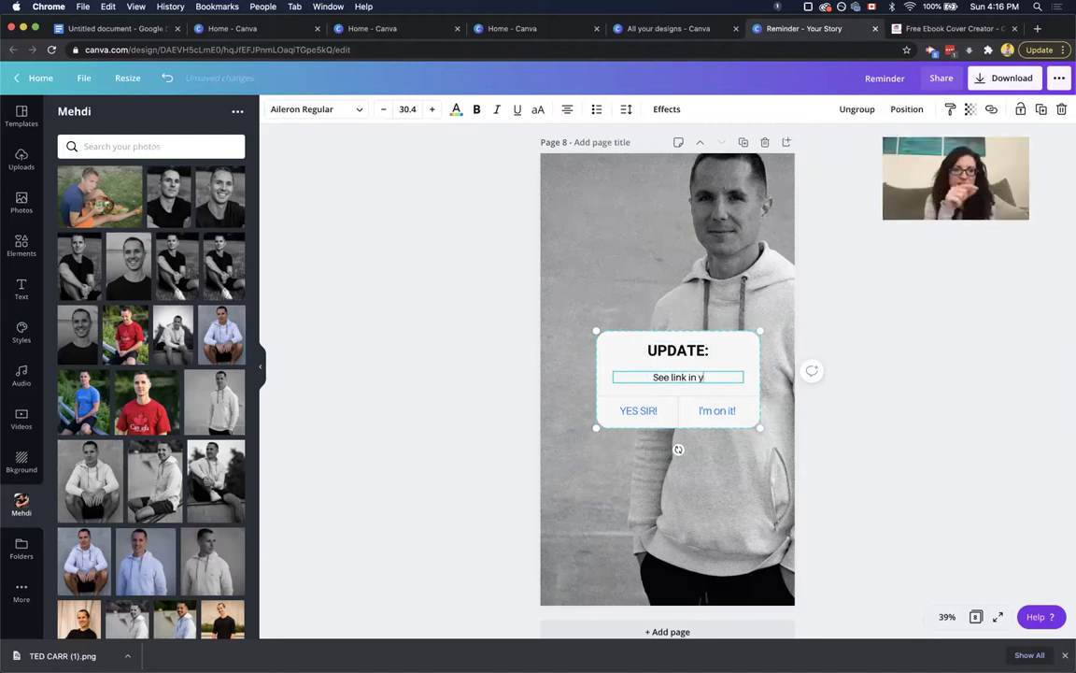
key(BackSpace)
text(my bio)
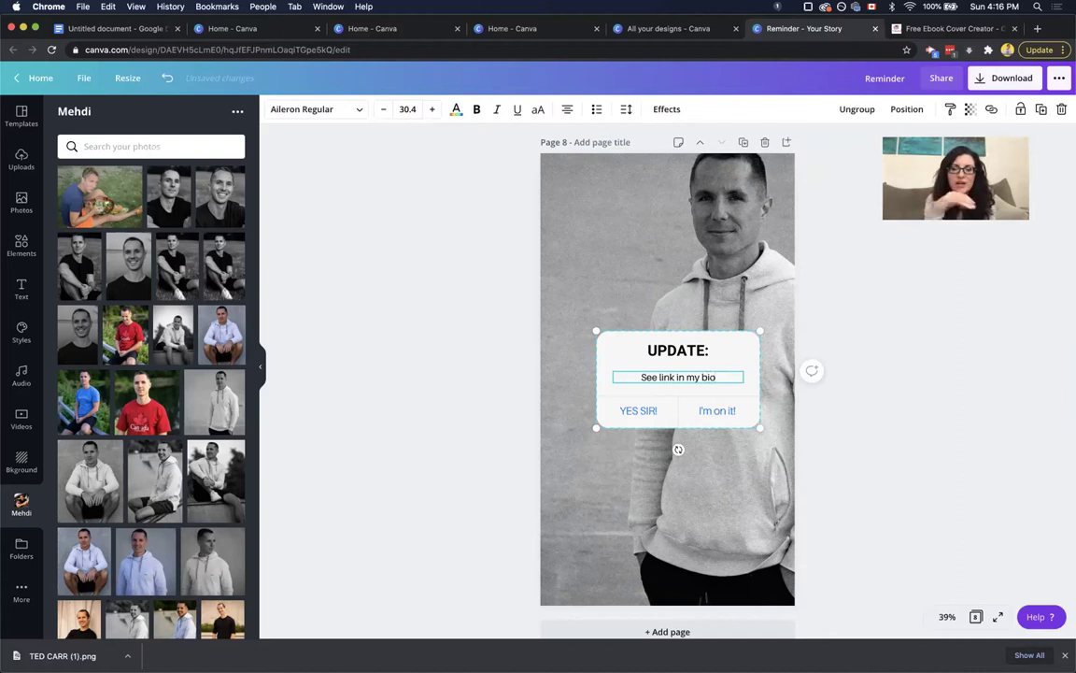
text( for a free ebook on raw veganism :))
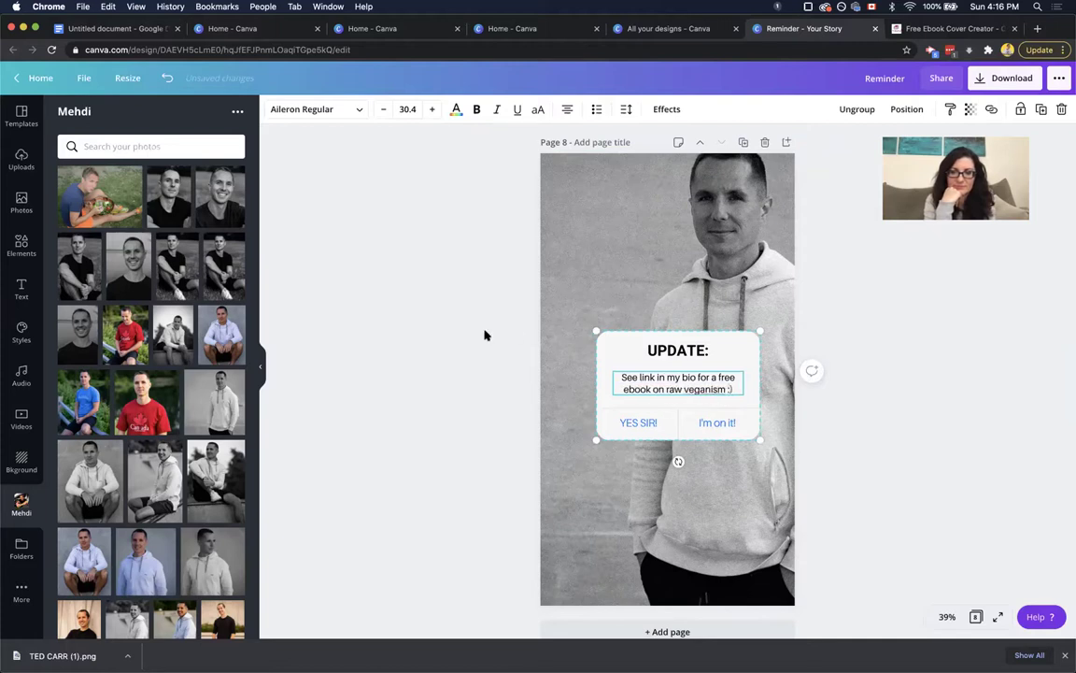
click(485, 334)
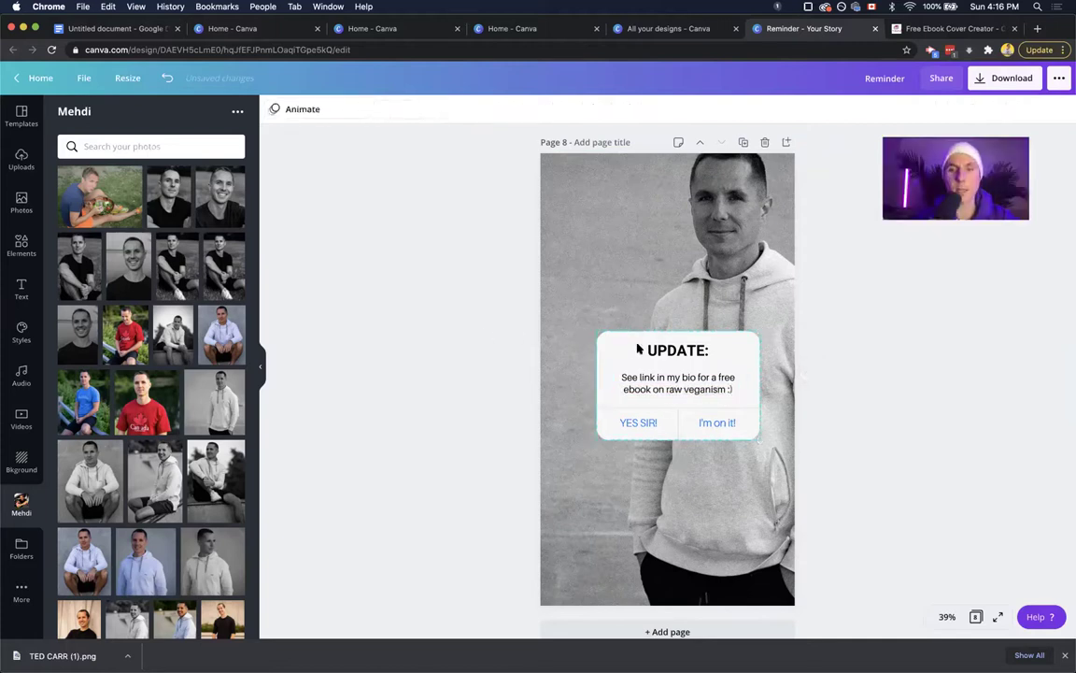
- Rename the YES SIR! reply to OKAY! and nudge the popup slightly upward
click(627, 427)
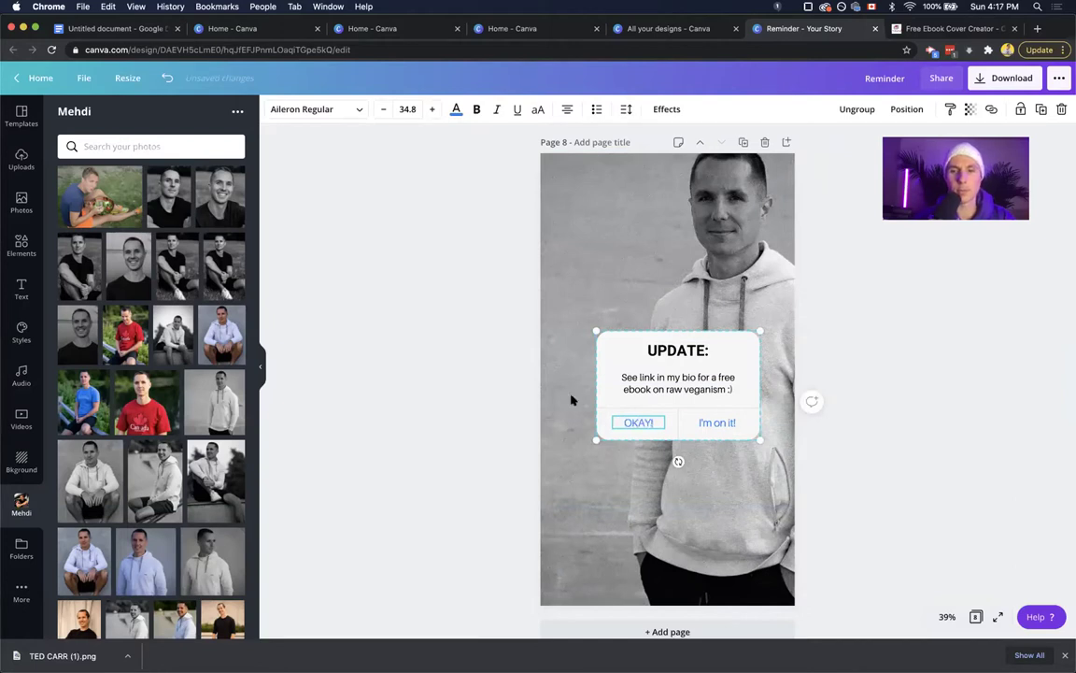
click(527, 417)
drag(690, 352, 651, 354)
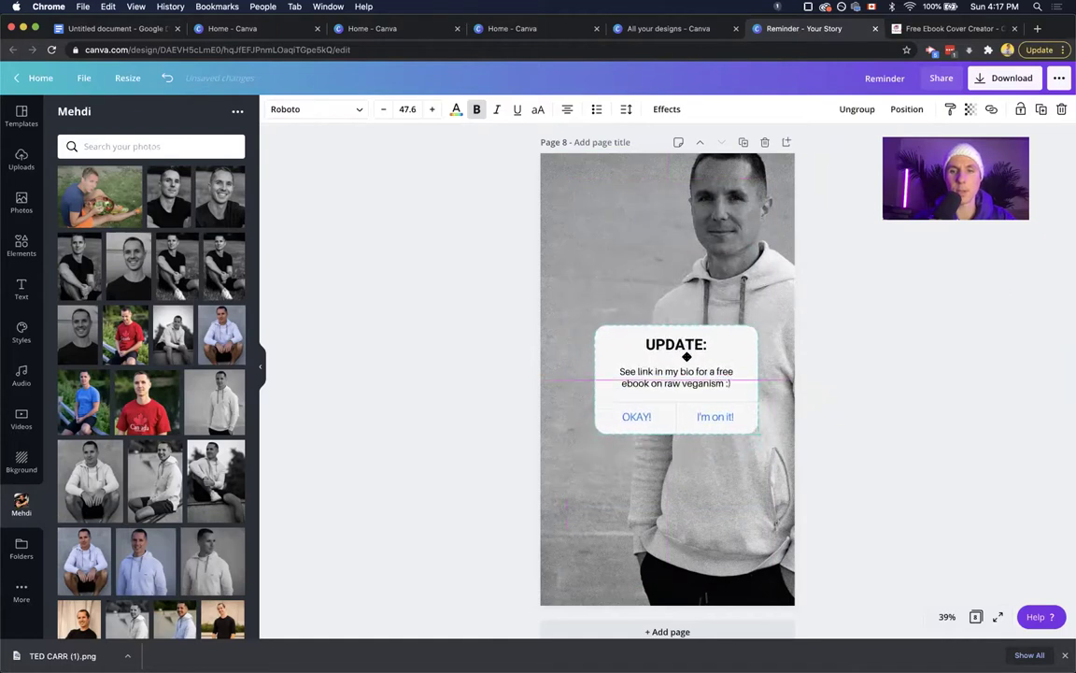
click(457, 414)
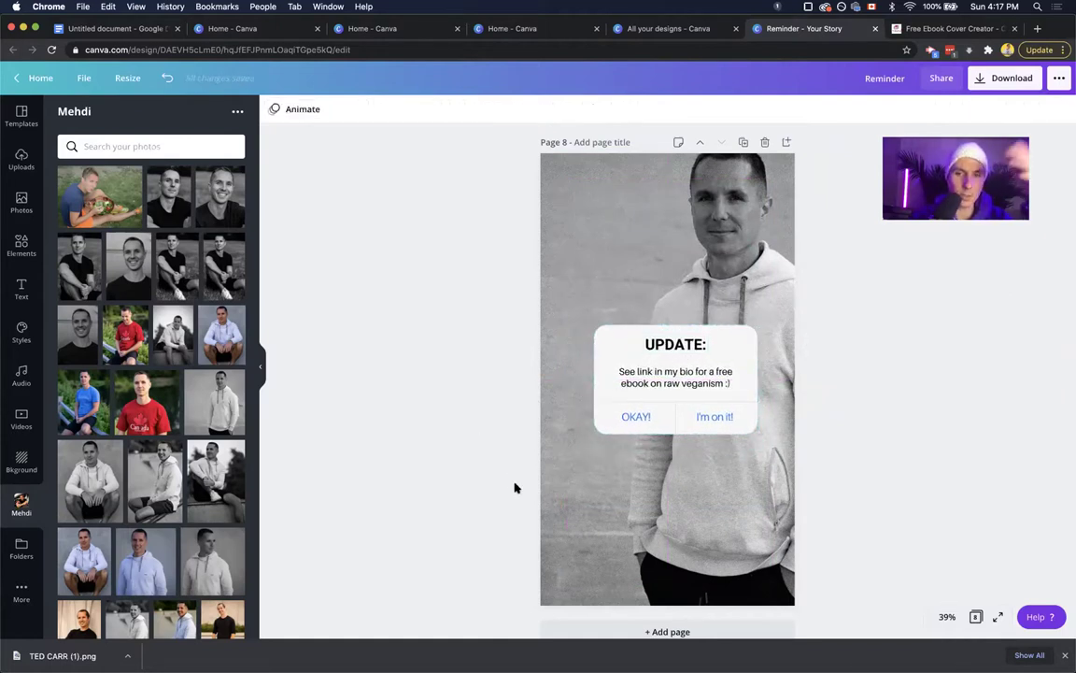
- Scroll back to page 1, then load later.co in the same tab
scroll(513, 486, up, 15)
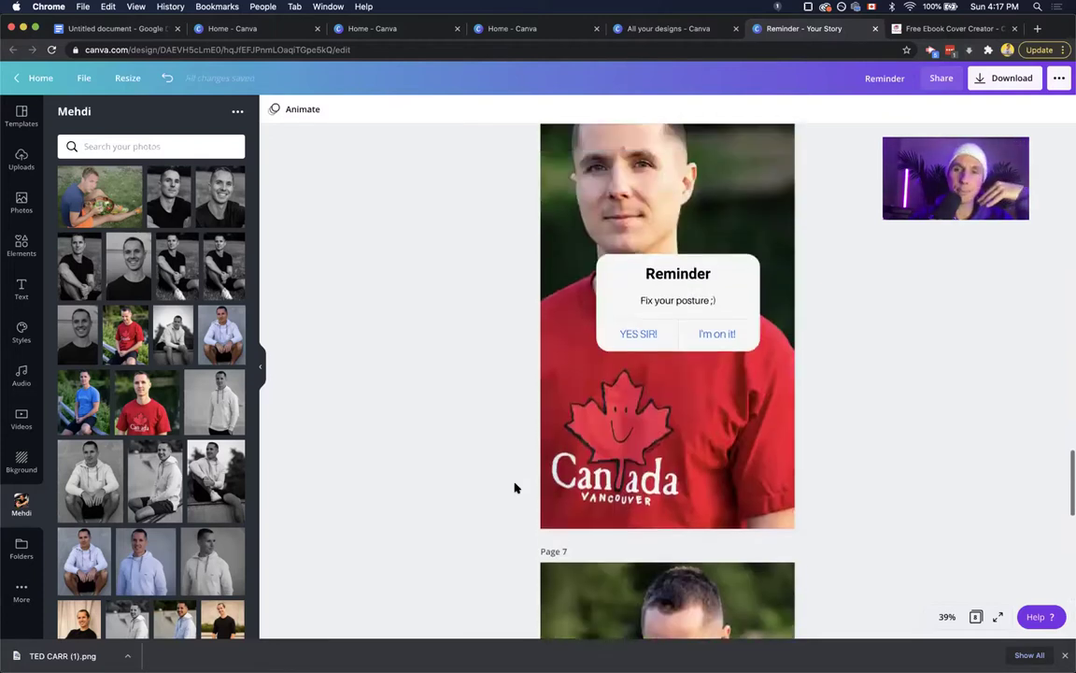
scroll(514, 487, up, 20)
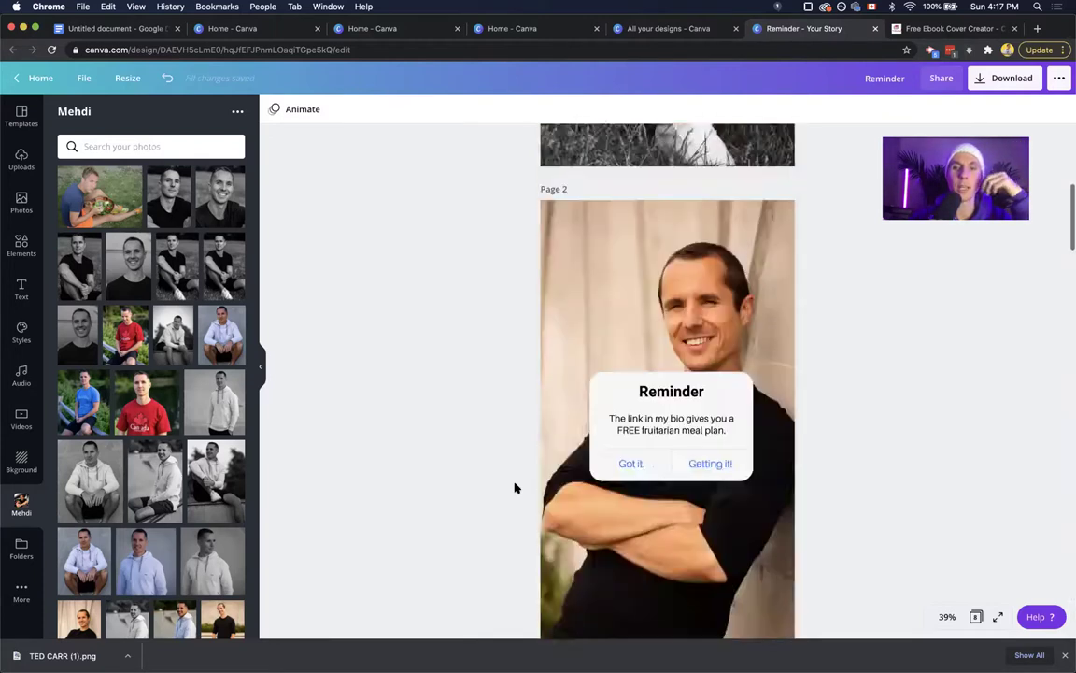
scroll(514, 487, up, 4)
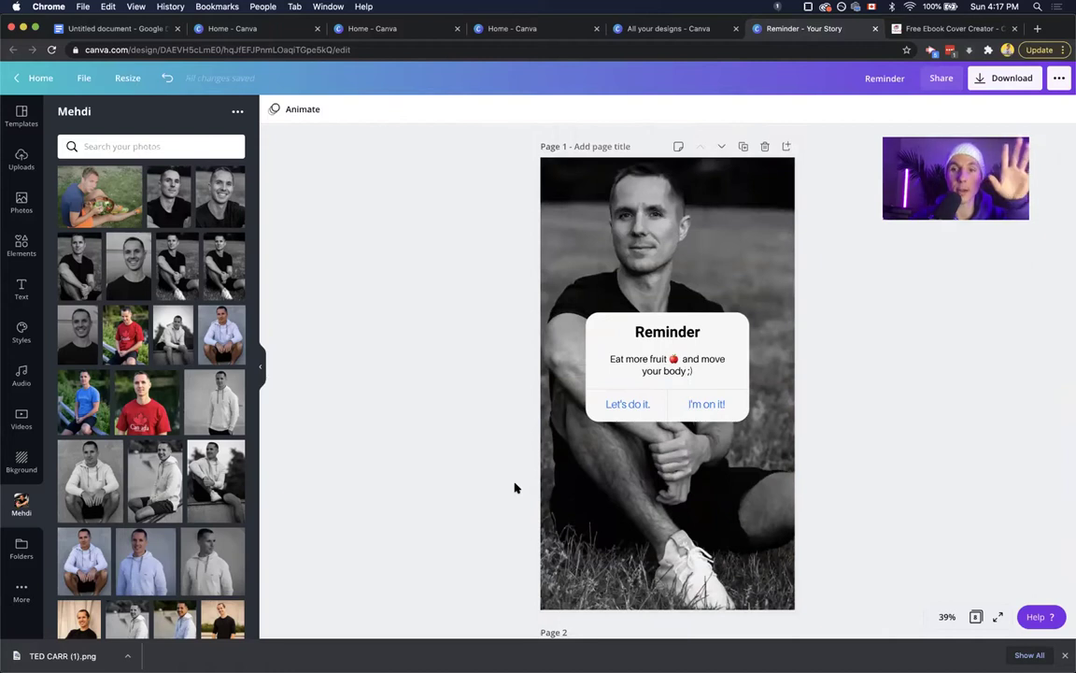
click(347, 51)
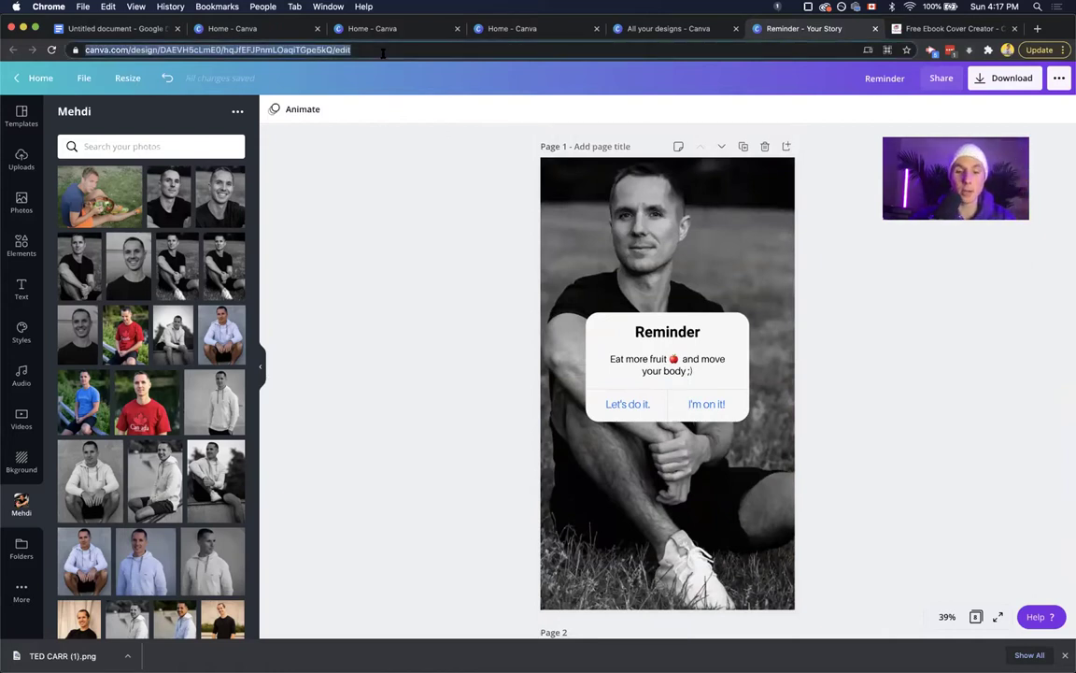
text(later.co)
key(Return)
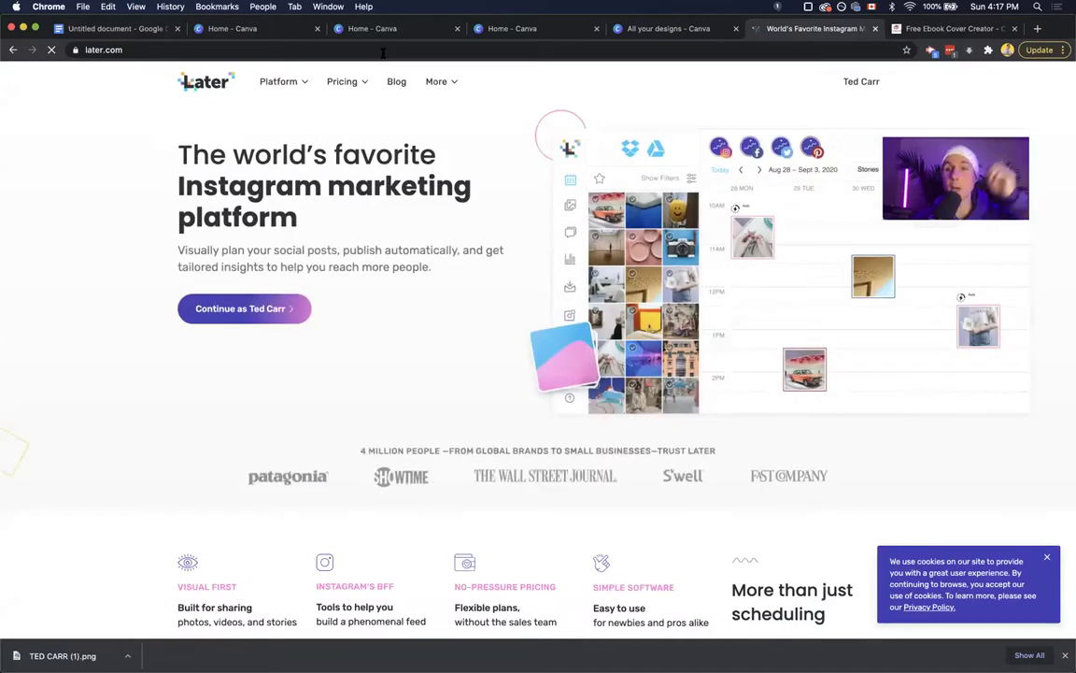
- Enter the signed-in Later account and load more images into the media library, browsing down and back up
click(860, 82)
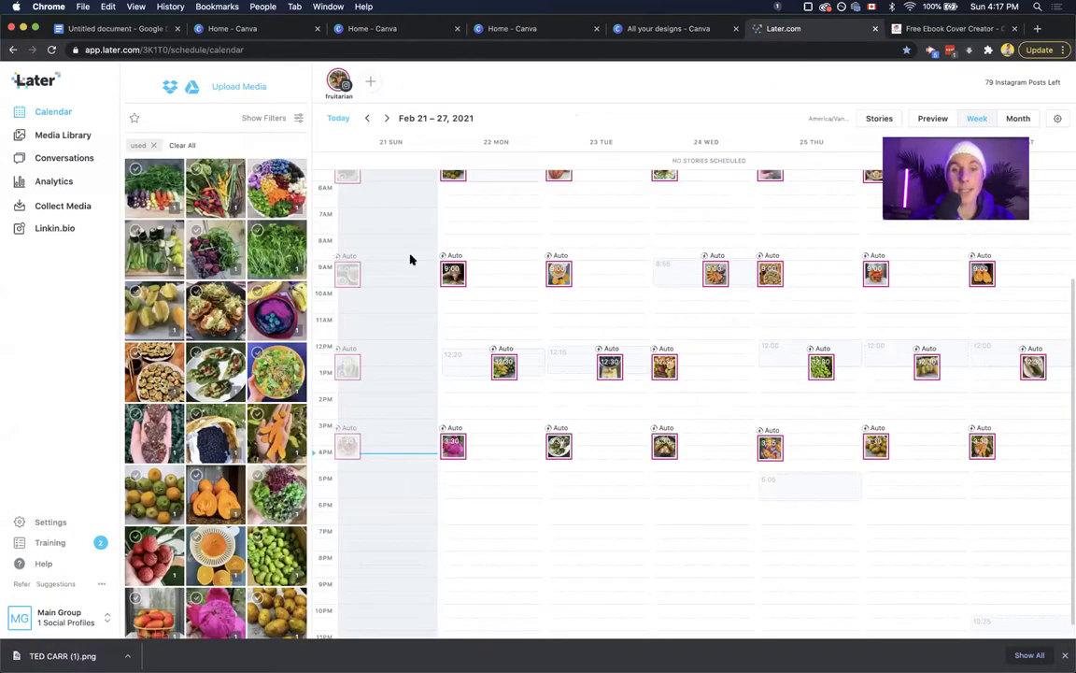
scroll(187, 399, down, 5)
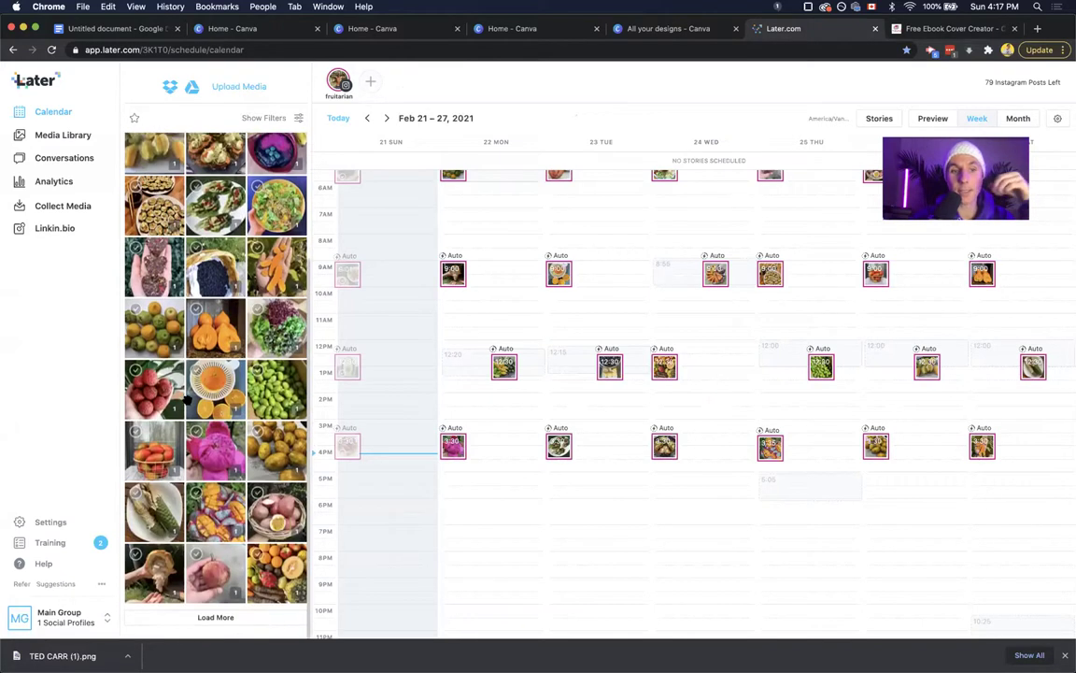
scroll(187, 399, down, 2)
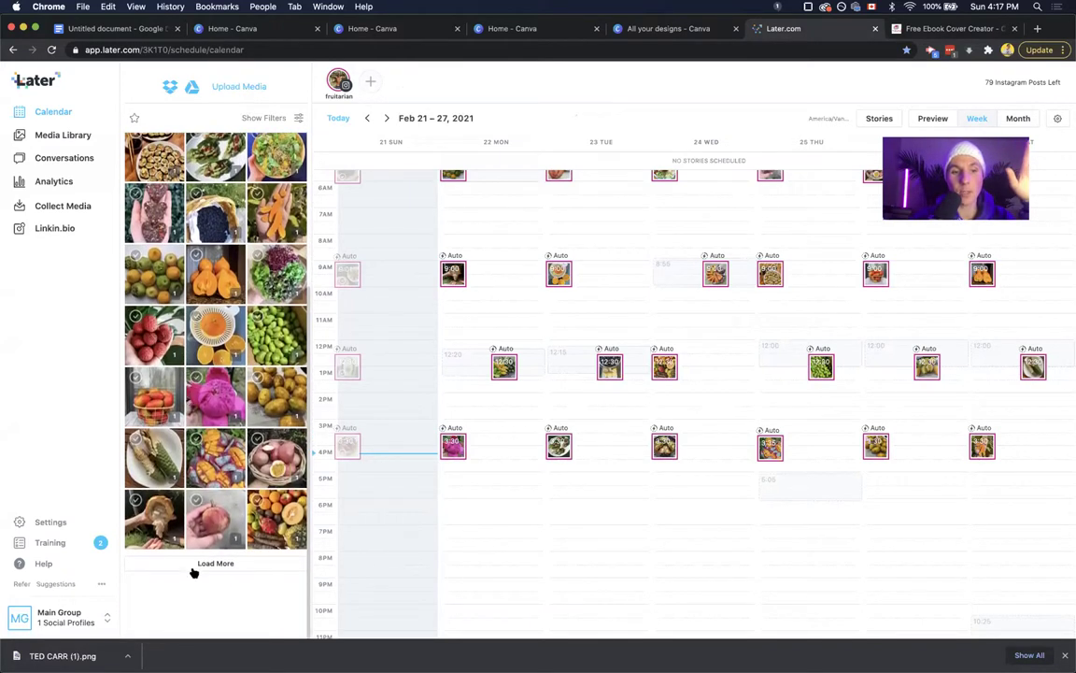
click(200, 564)
scroll(185, 591, down, 5)
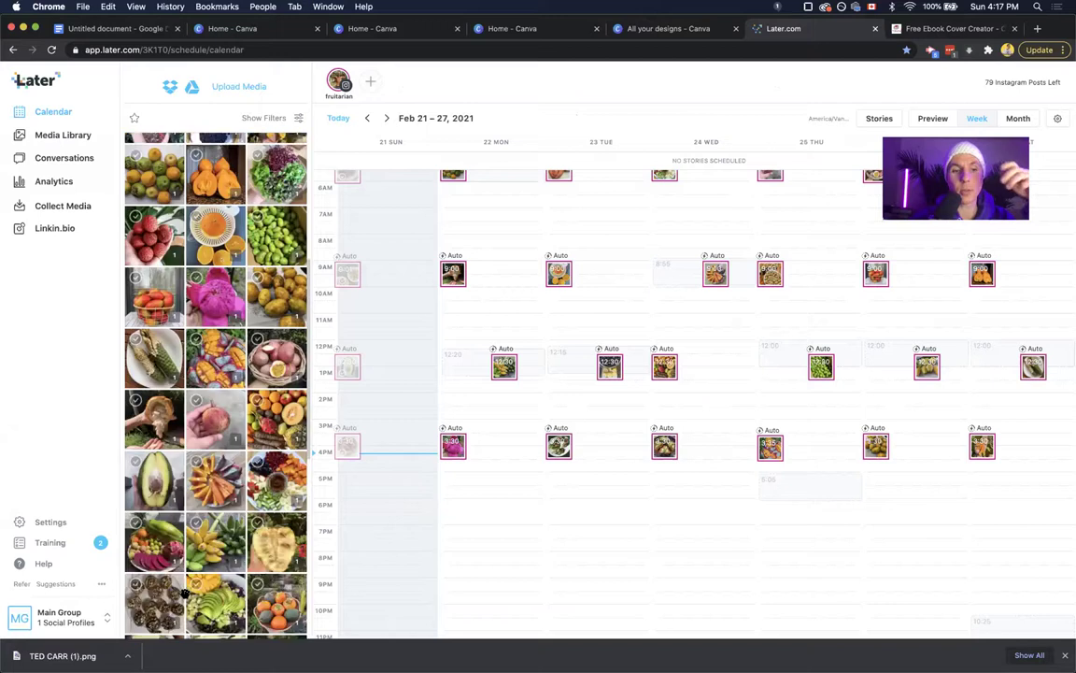
scroll(178, 561, down, 2)
scroll(187, 369, up, 5)
scroll(187, 369, up, 10)
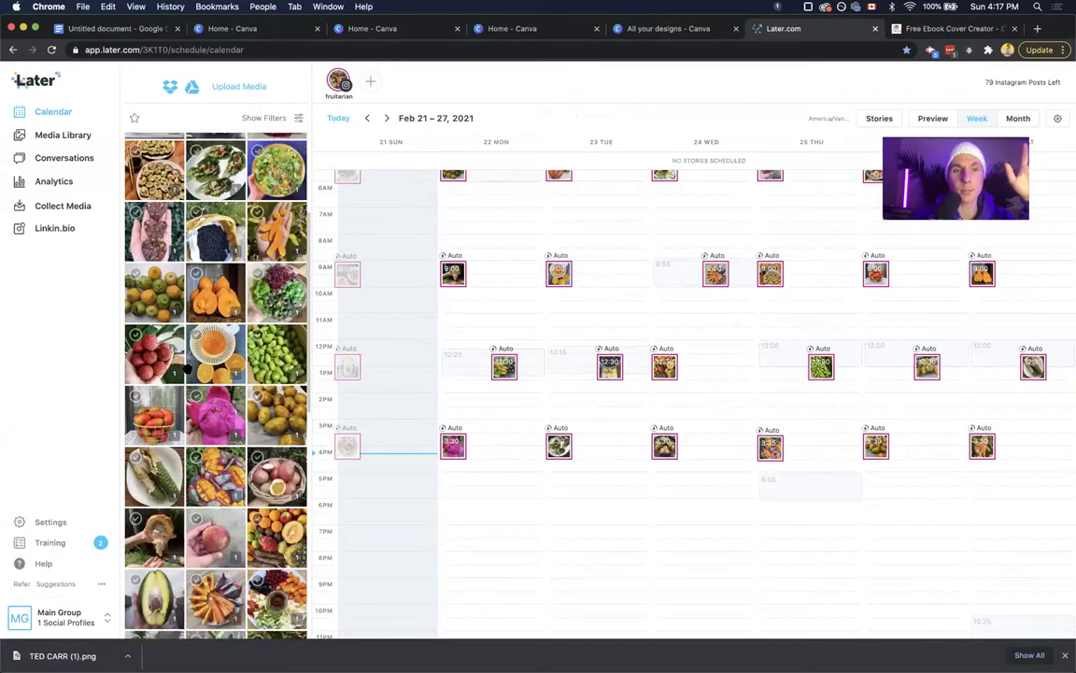
scroll(187, 369, up, 3)
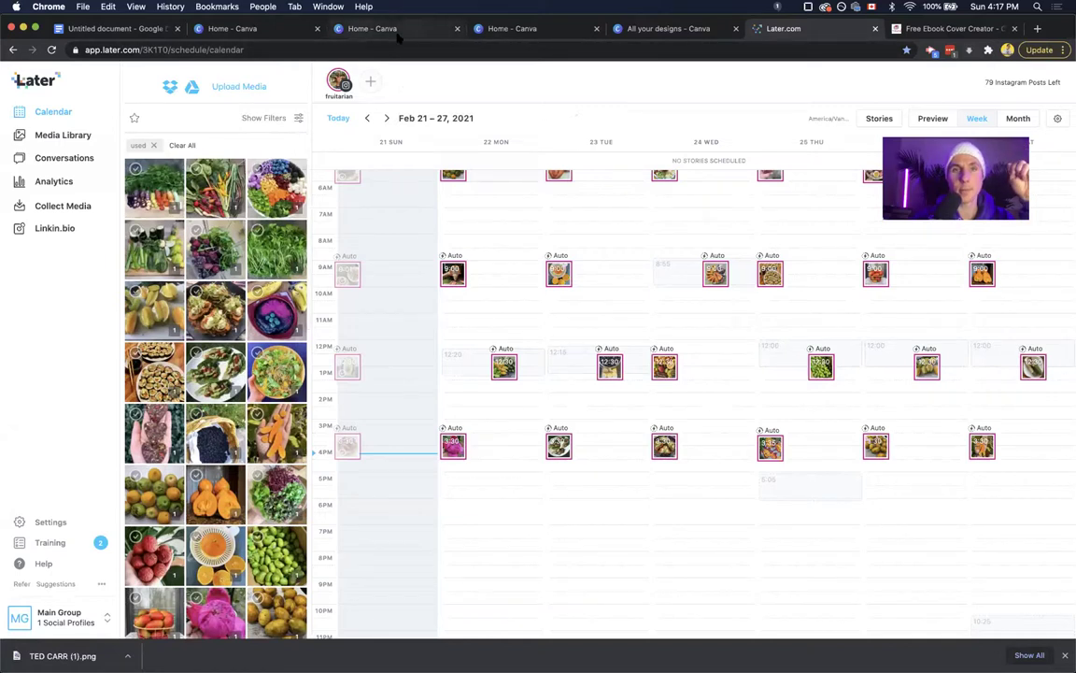
- Cycle through the open Canva home tabs, ending on All your designs
click(647, 30)
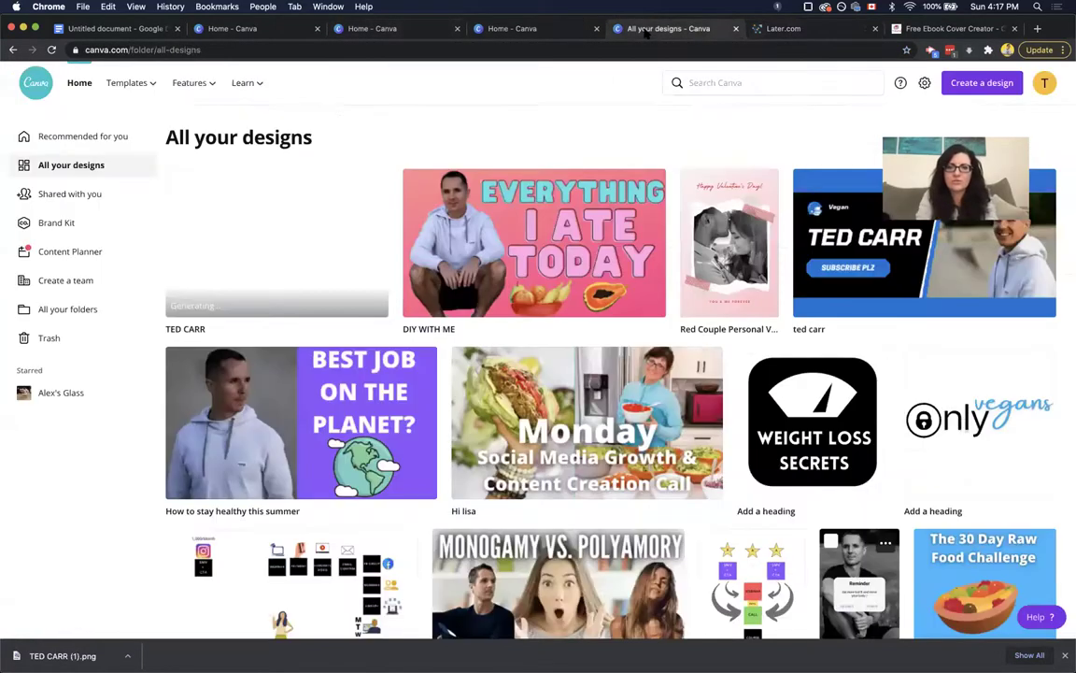
click(540, 29)
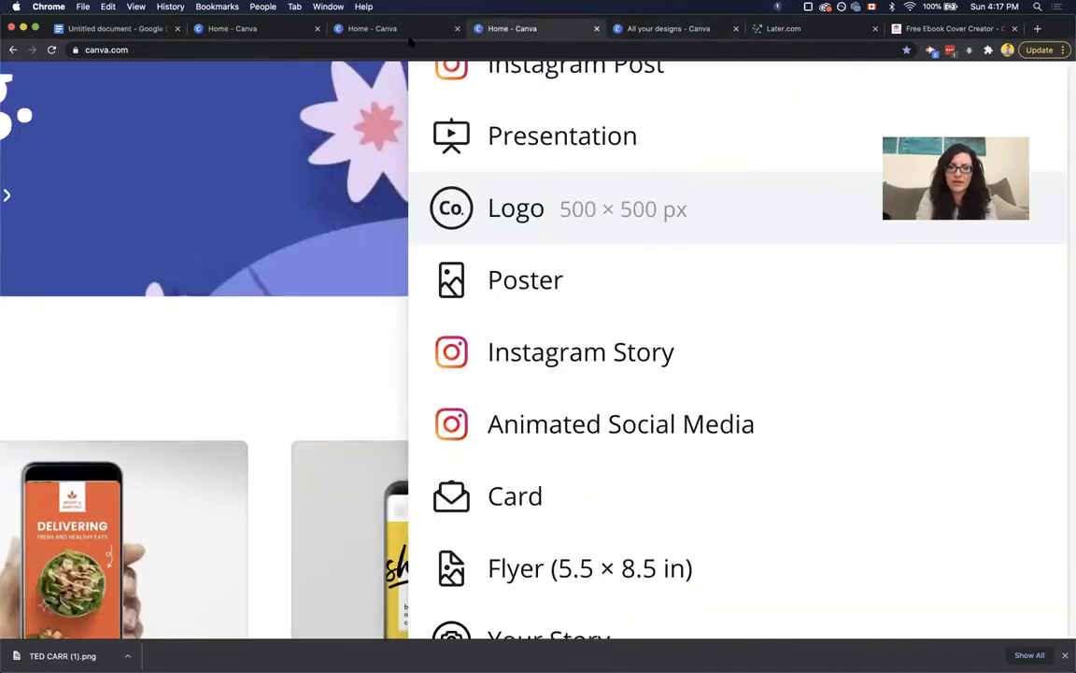
click(401, 29)
key(ctrl+shift+Tab)
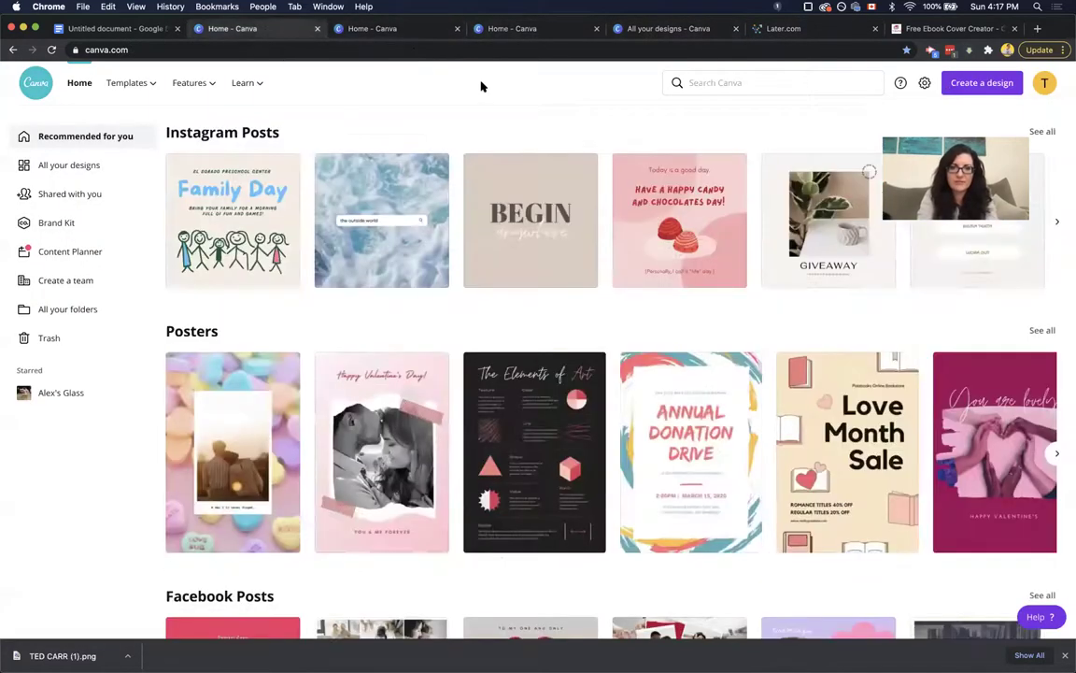
click(659, 29)
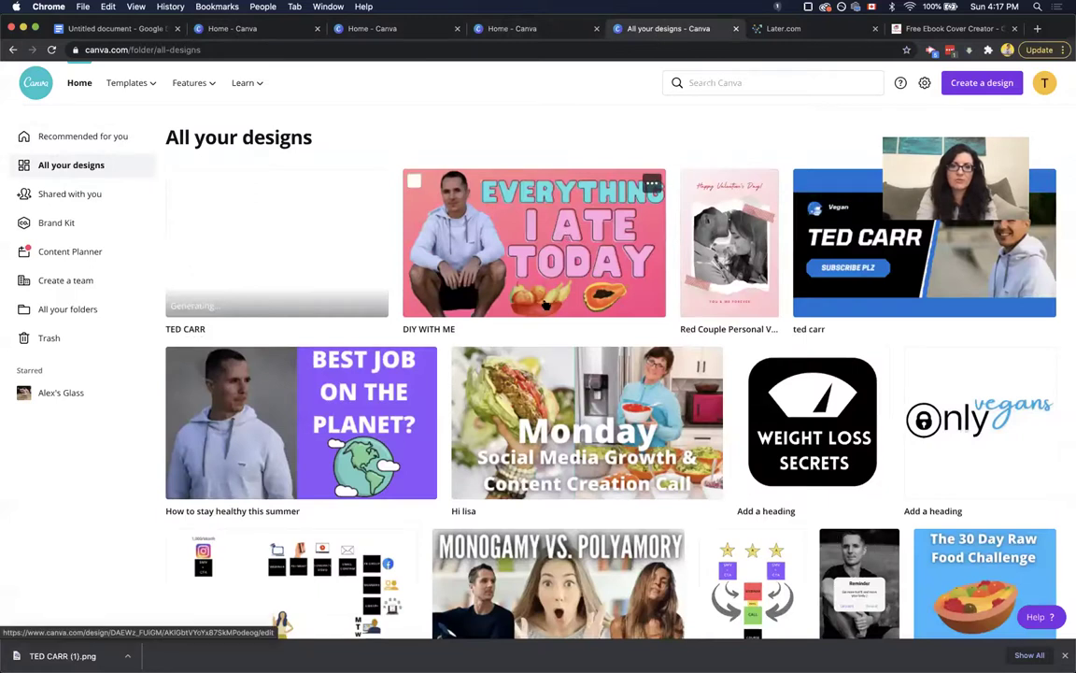
- From the Later tab, go back twice to reach the Reminder design and check page 2
click(765, 30)
click(12, 49)
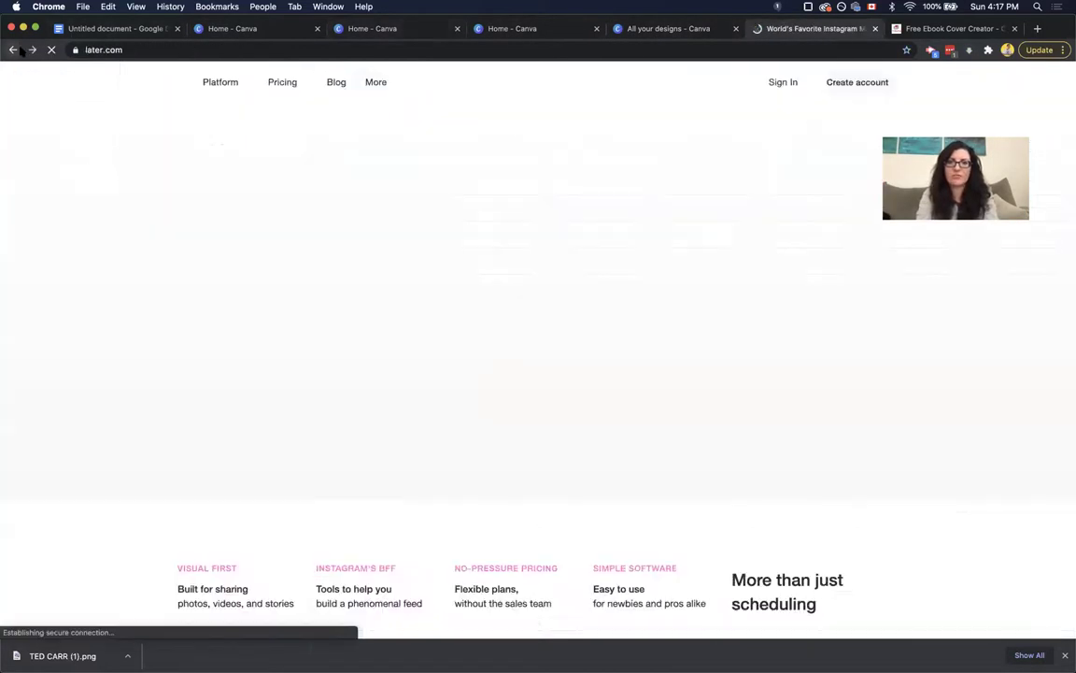
click(12, 49)
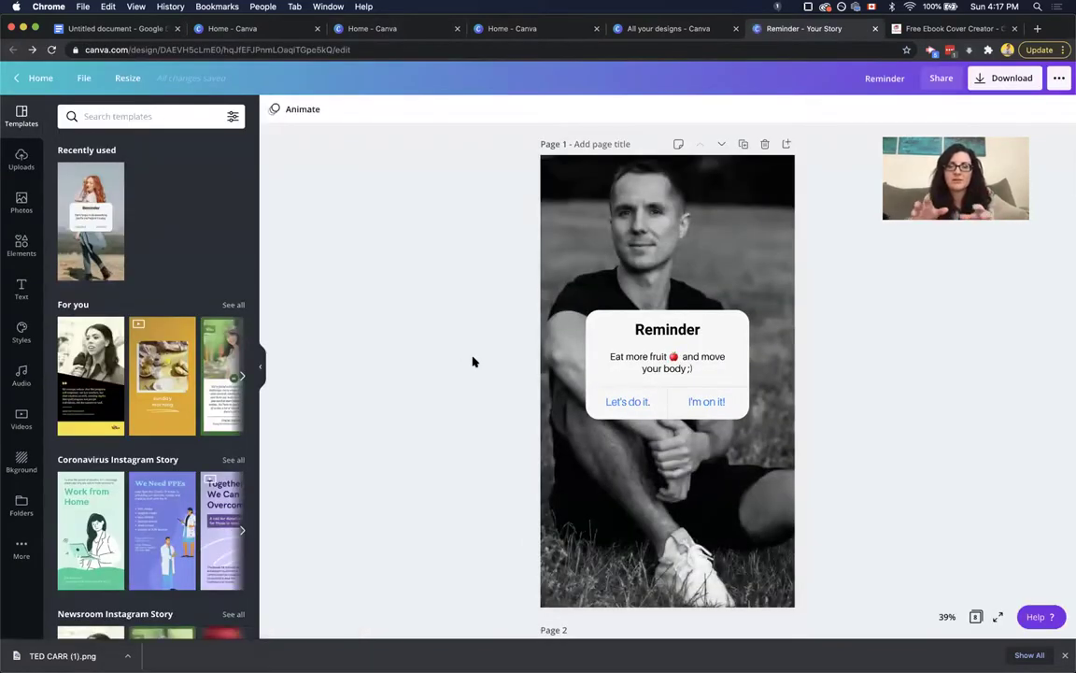
scroll(473, 361, down, 5)
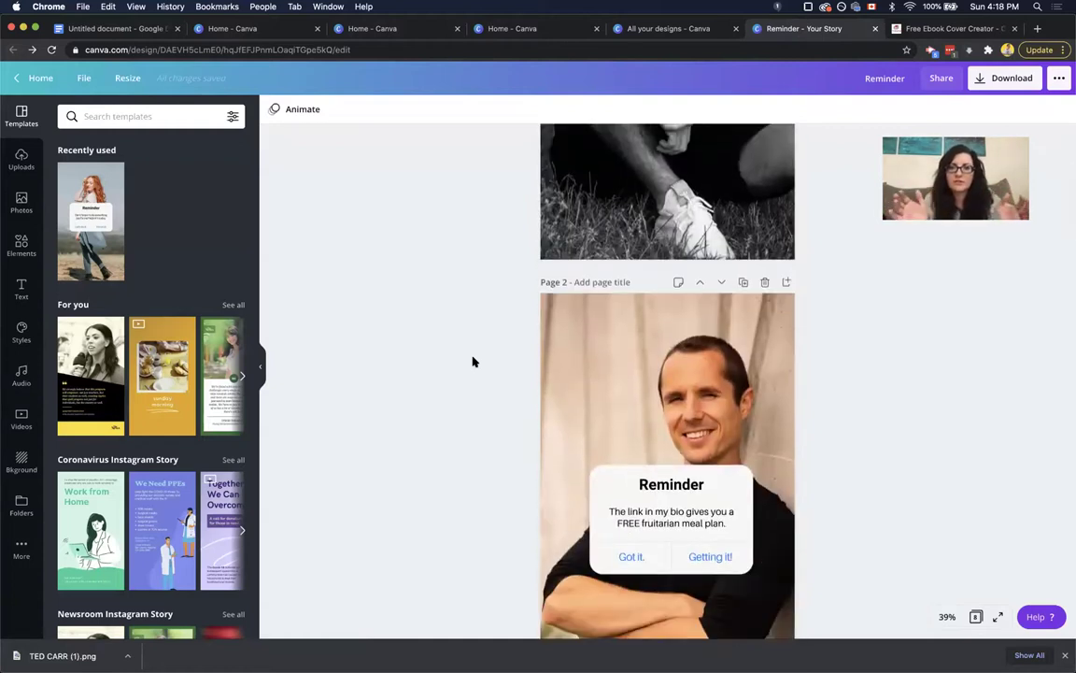
scroll(472, 361, up, 4)
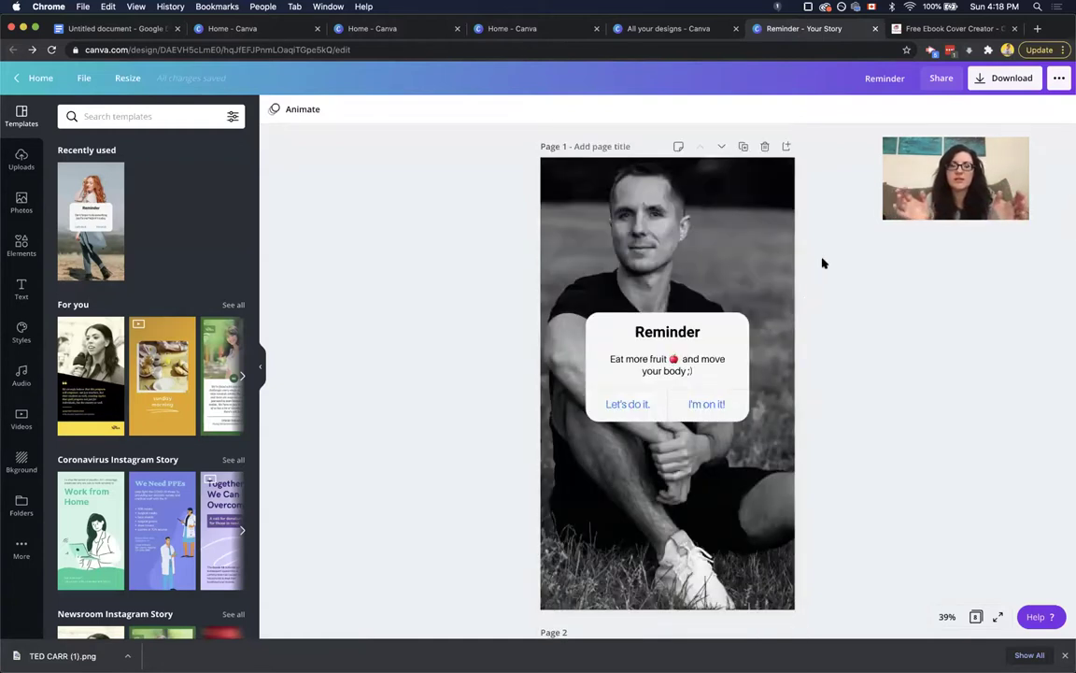
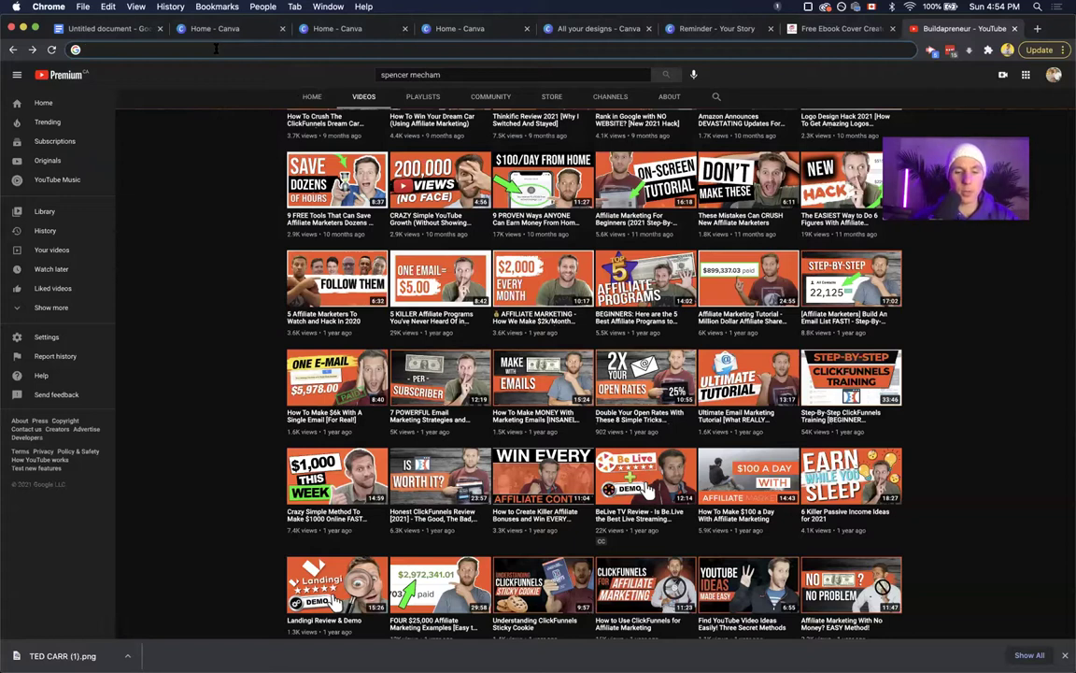
- Load clippingmagic.com and compare the plans, noting Standard's 100 credits at US$7.99 monthly
key(Return)
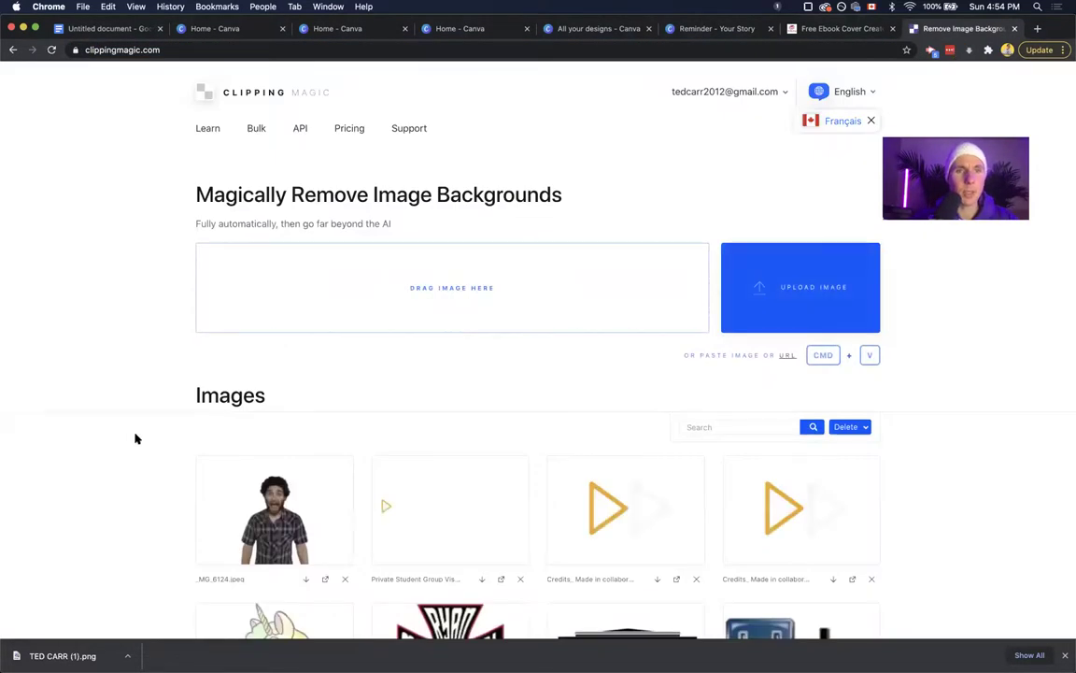
click(348, 129)
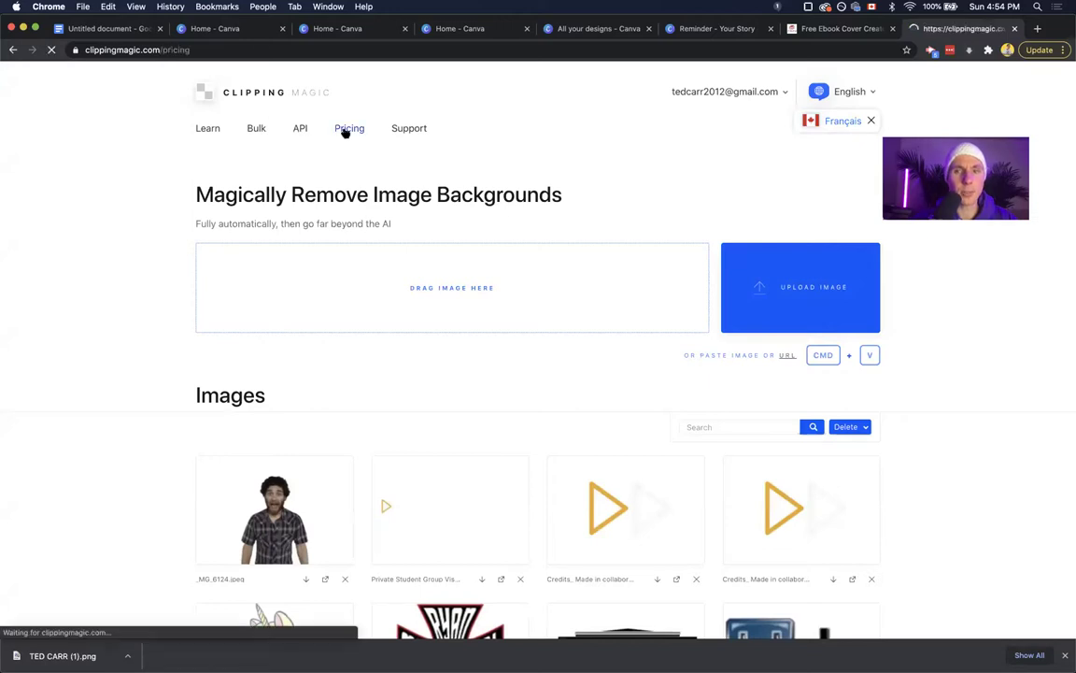
scroll(383, 314, down, 10)
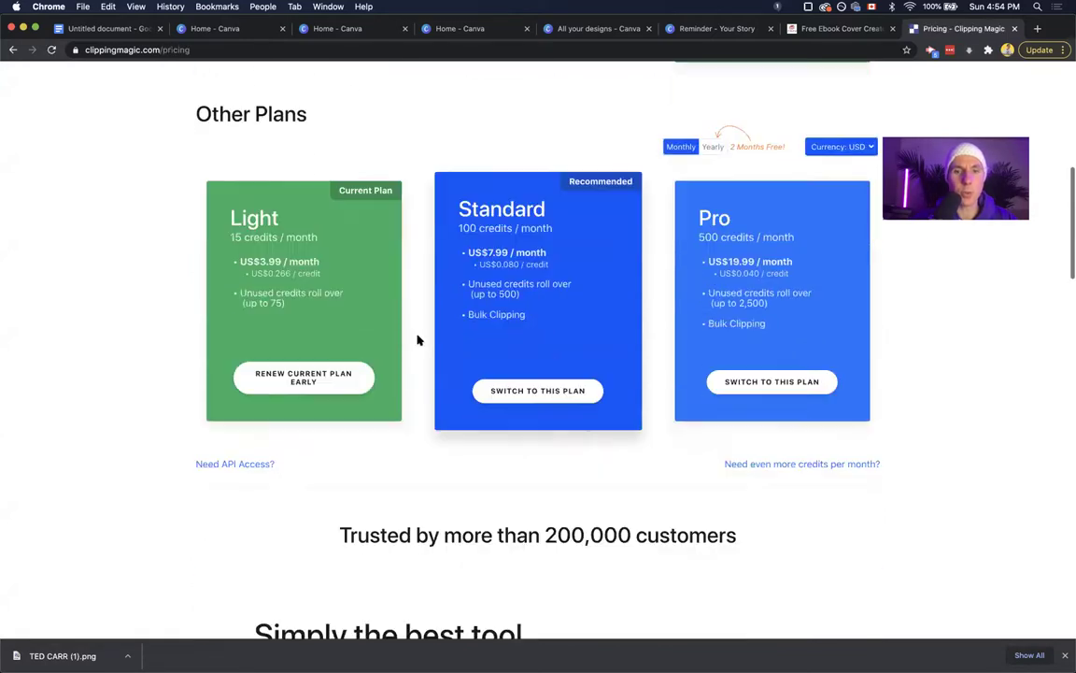
scroll(535, 241, up, 5)
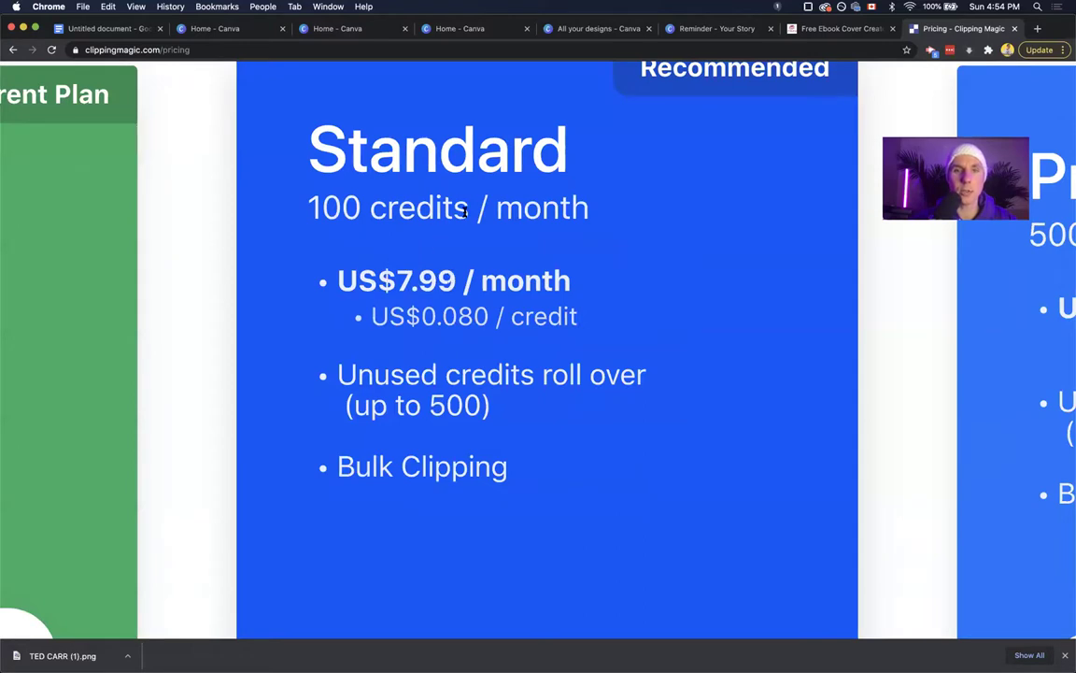
drag(454, 222, 291, 211)
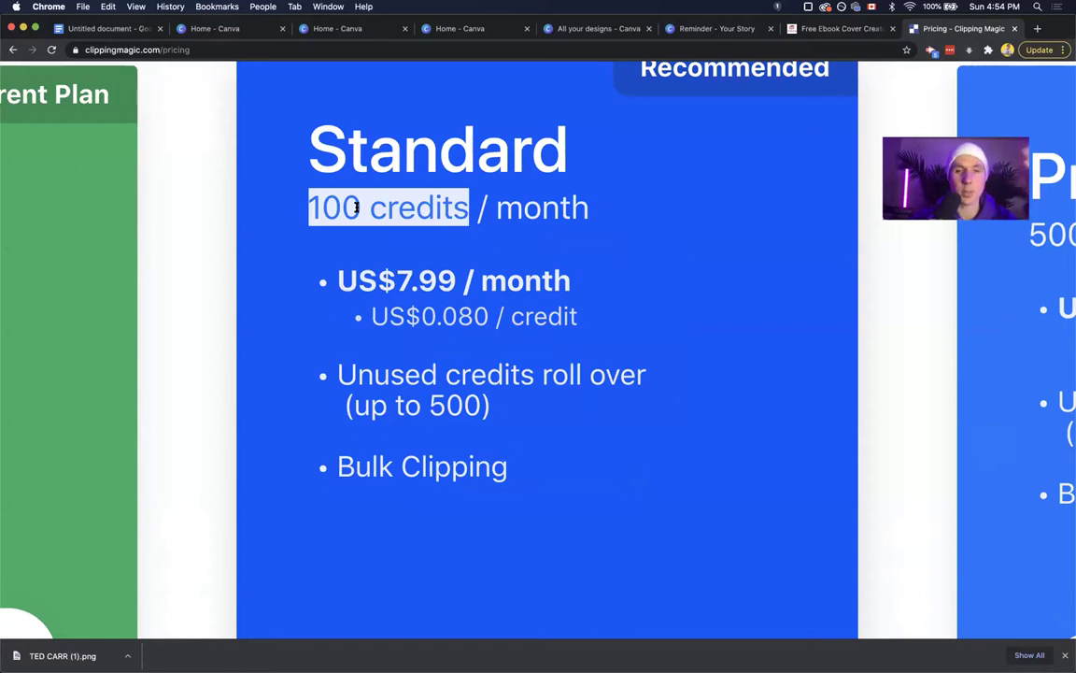
drag(343, 267, 464, 281)
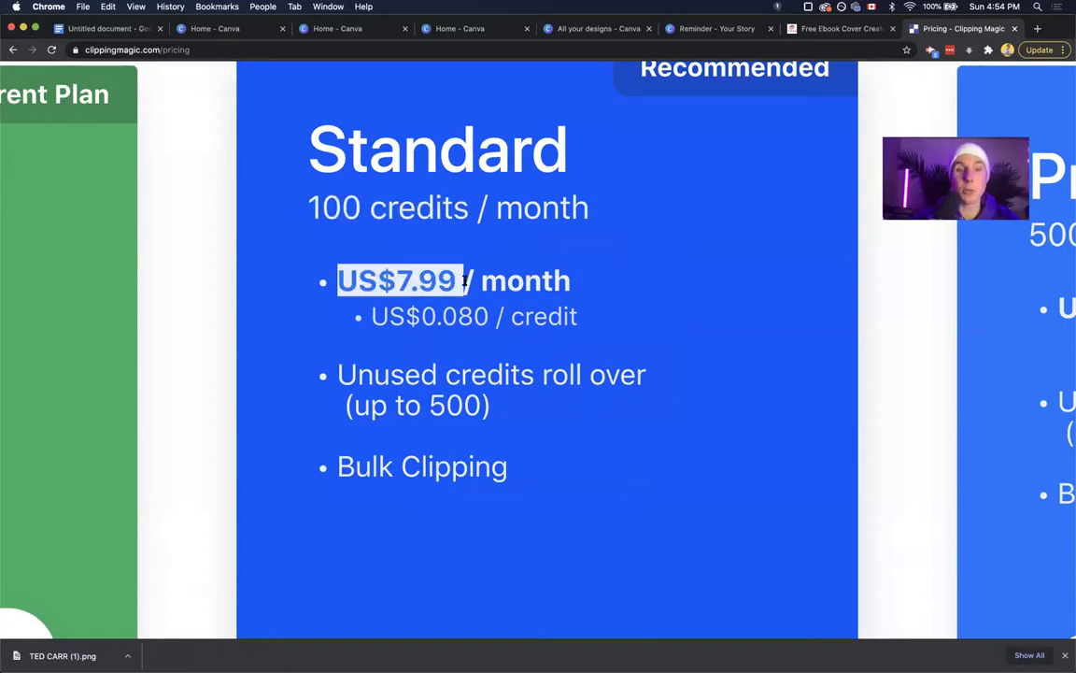
click(435, 283)
key(super+minus)
key(super+minus)
key(super+minus)
key(super+minus)
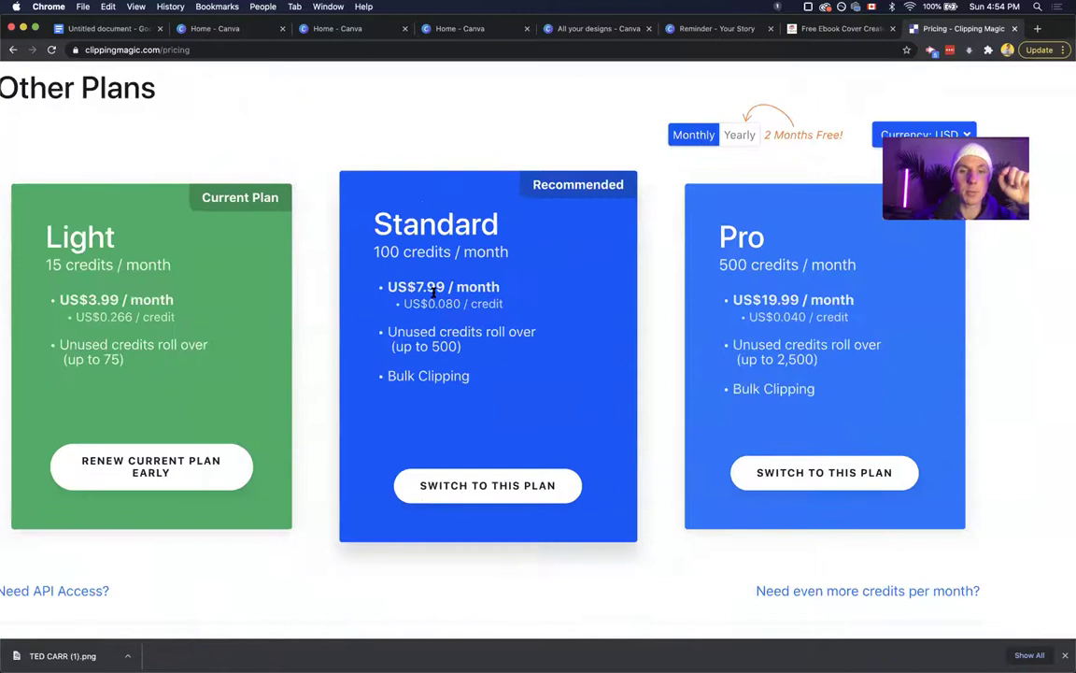
scroll(433, 292, up, 10)
- Go to the Bulk Clipping page and scroll through the previously clipped images
click(252, 134)
scroll(187, 399, down, 2)
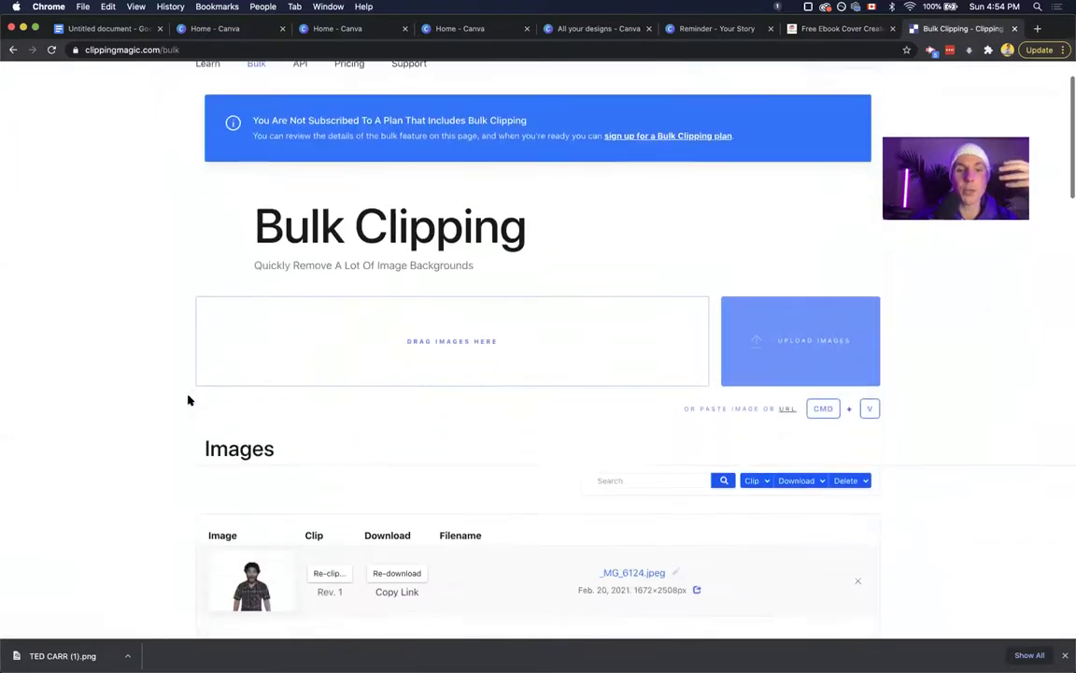
scroll(519, 336, up, 5)
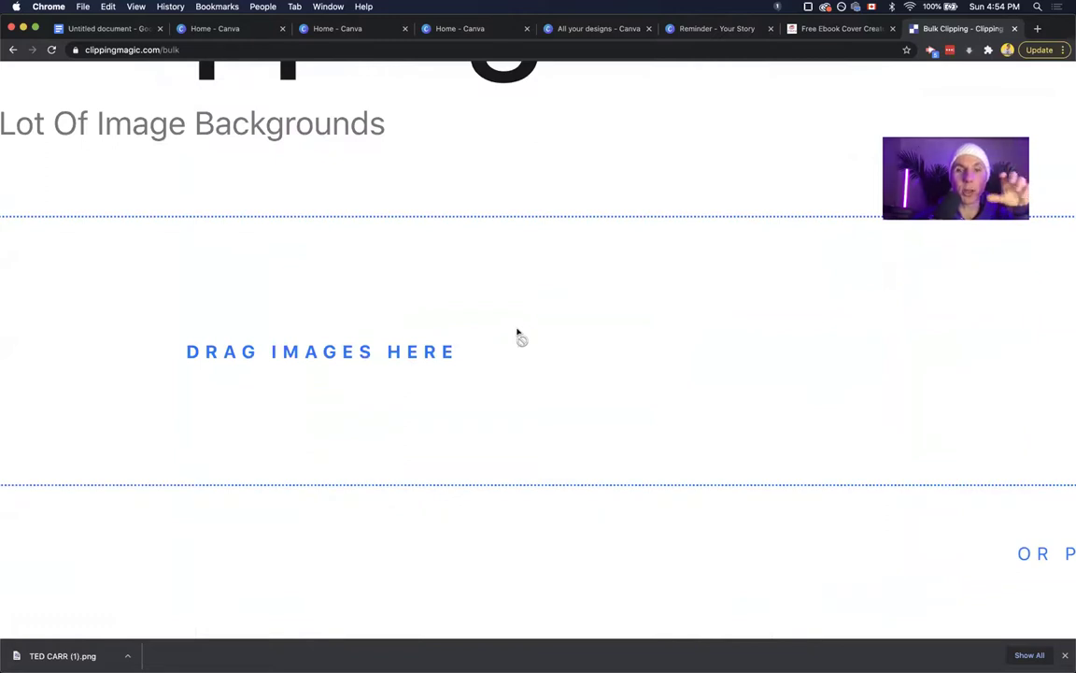
scroll(518, 334, down, 5)
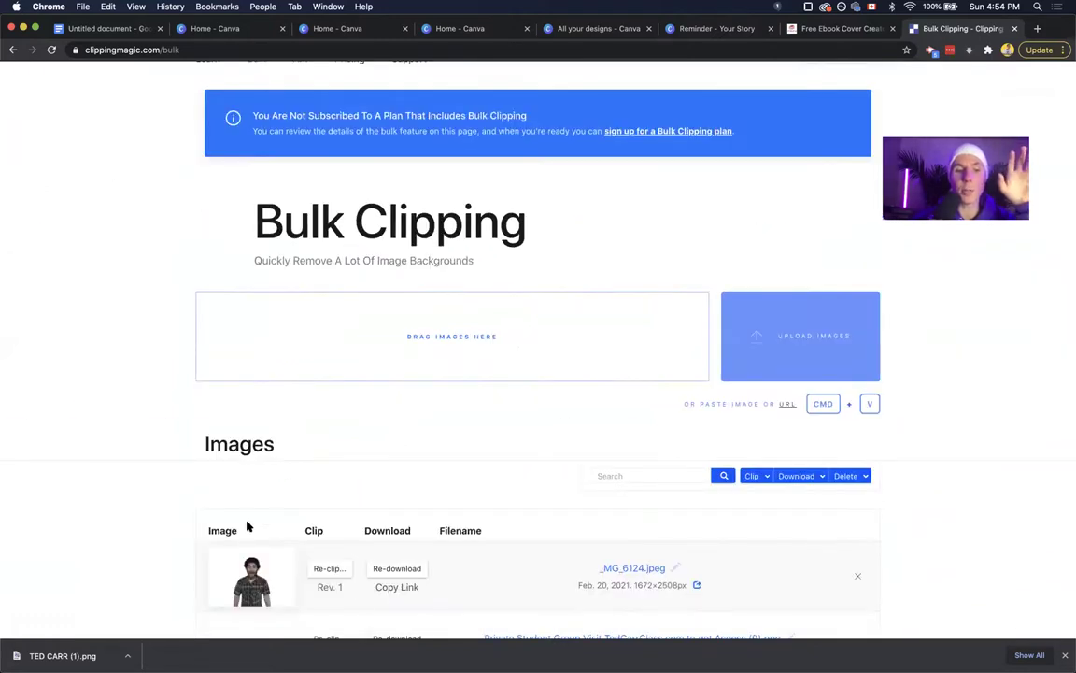
- Try opening one clipped image, then return to the Bulk Clipping list
click(244, 576)
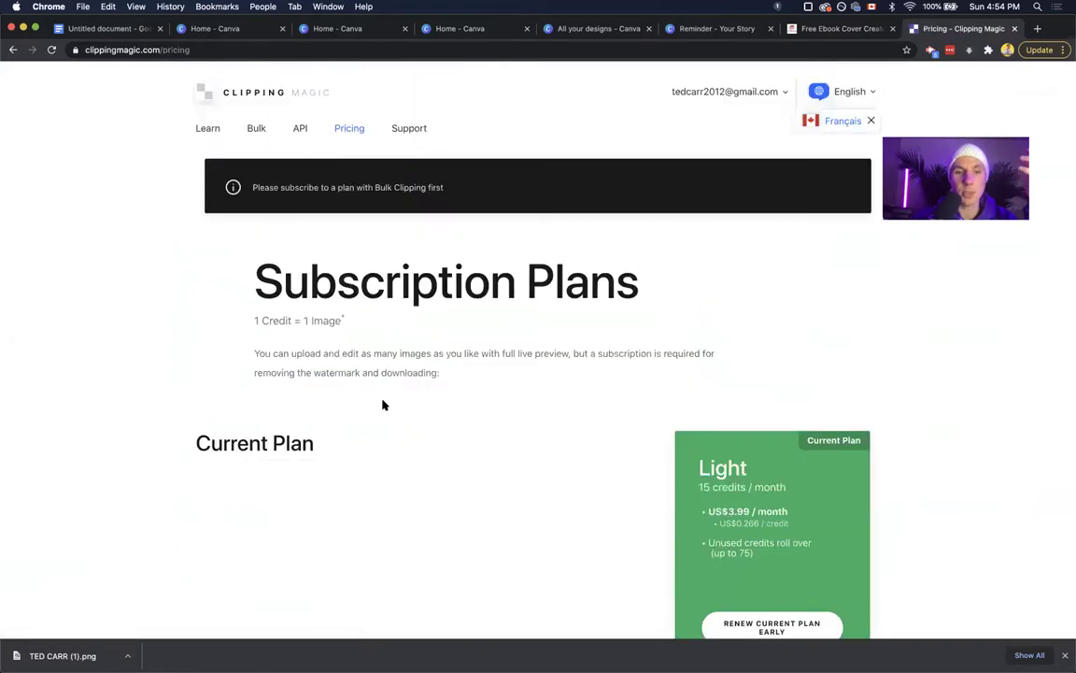
scroll(383, 404, down, 3)
scroll(383, 405, down, 5)
scroll(383, 405, up, 8)
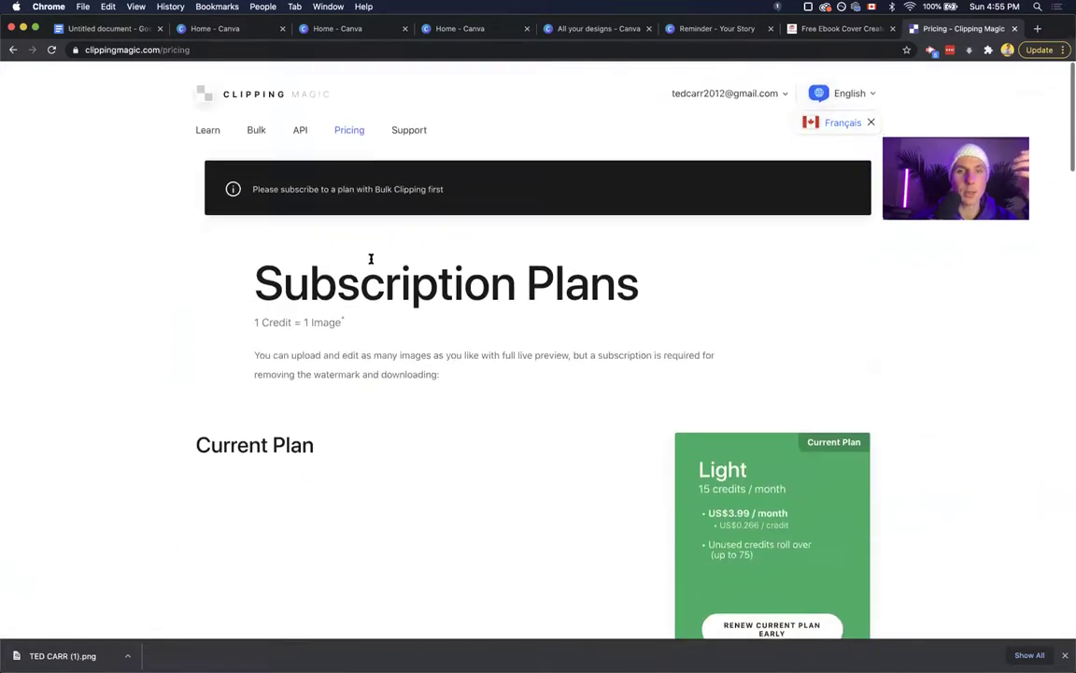
click(13, 49)
scroll(169, 280, down, 5)
scroll(184, 343, down, 20)
scroll(184, 344, up, 10)
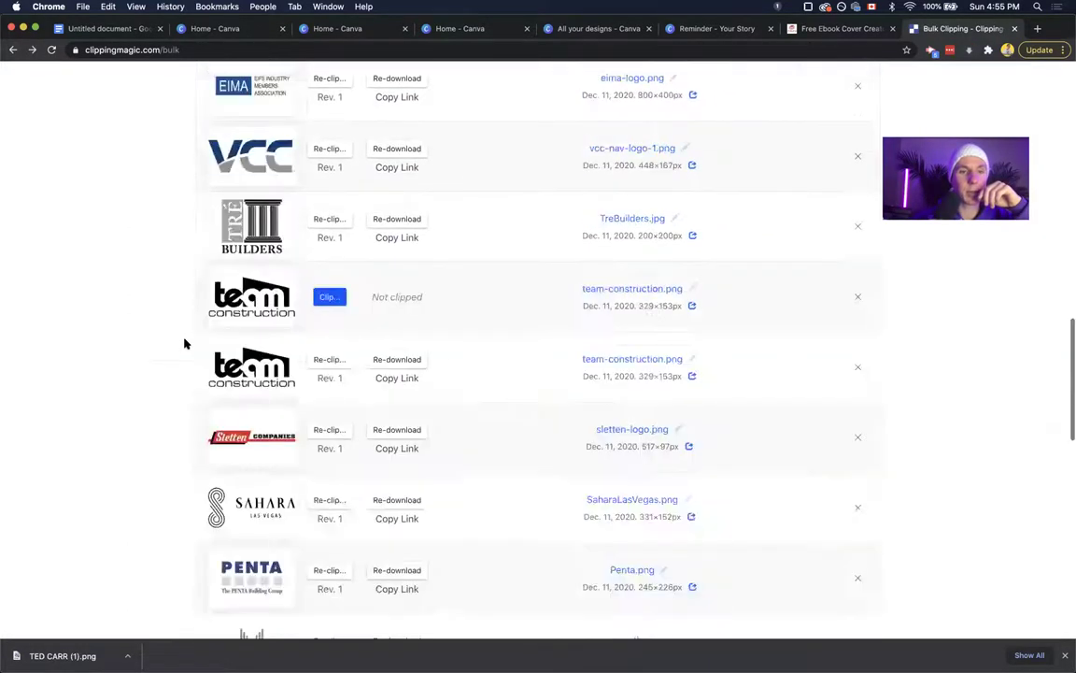
scroll(184, 344, up, 15)
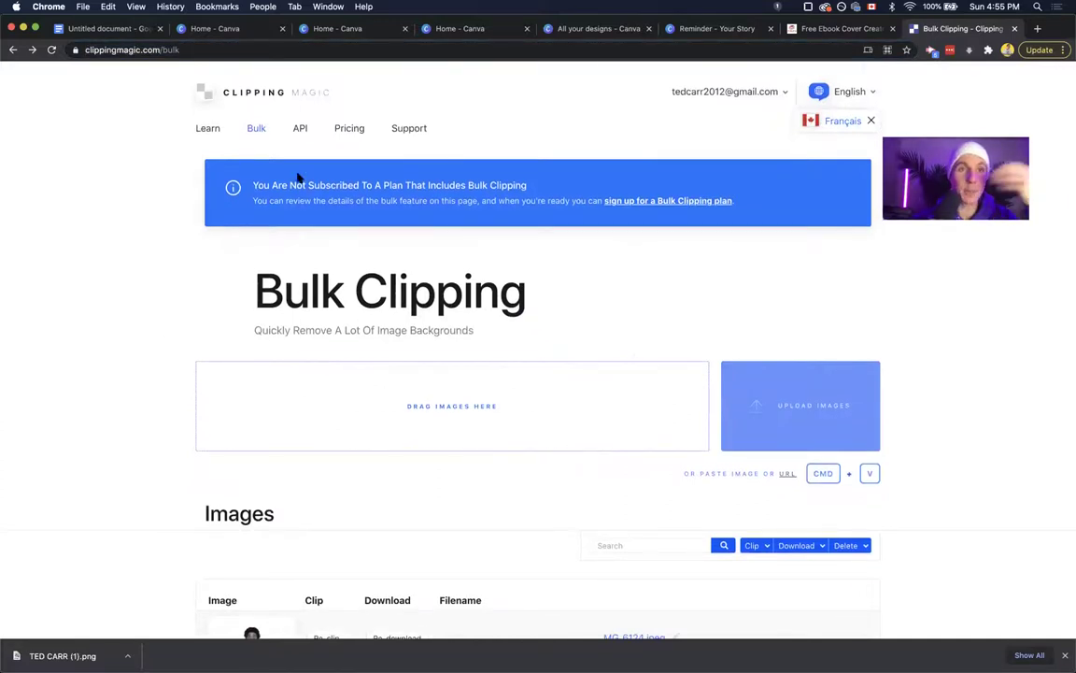
- Browse the Uploads for Thumbnails folder in Canva, then open the Vegan channel banner design
click(336, 29)
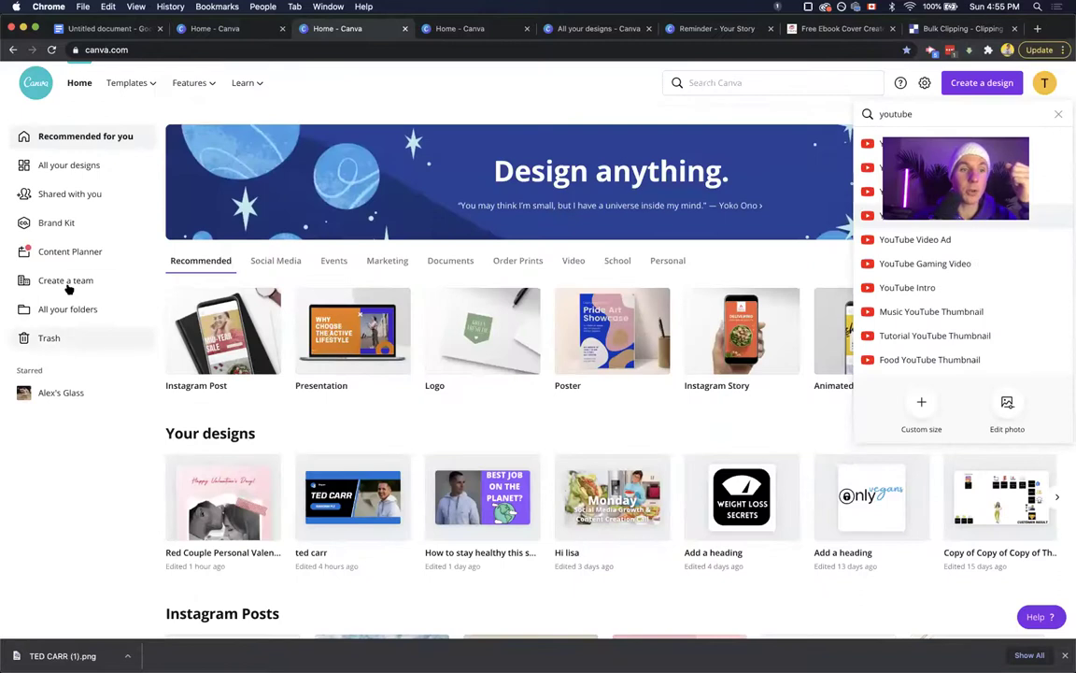
click(53, 309)
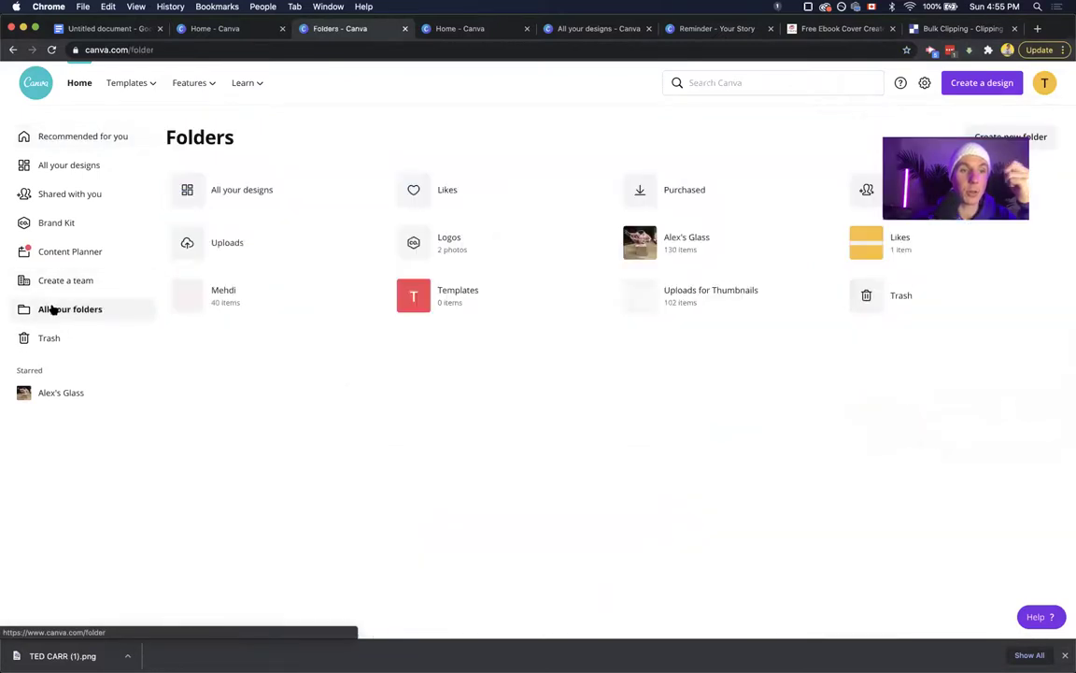
click(649, 297)
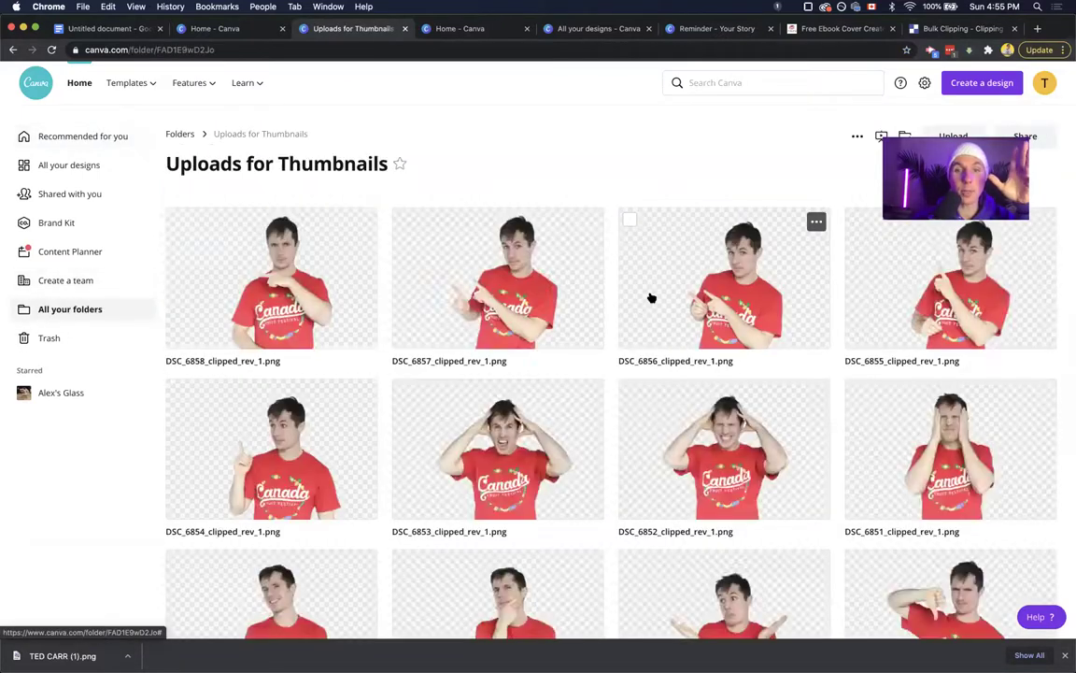
scroll(612, 459, down, 5)
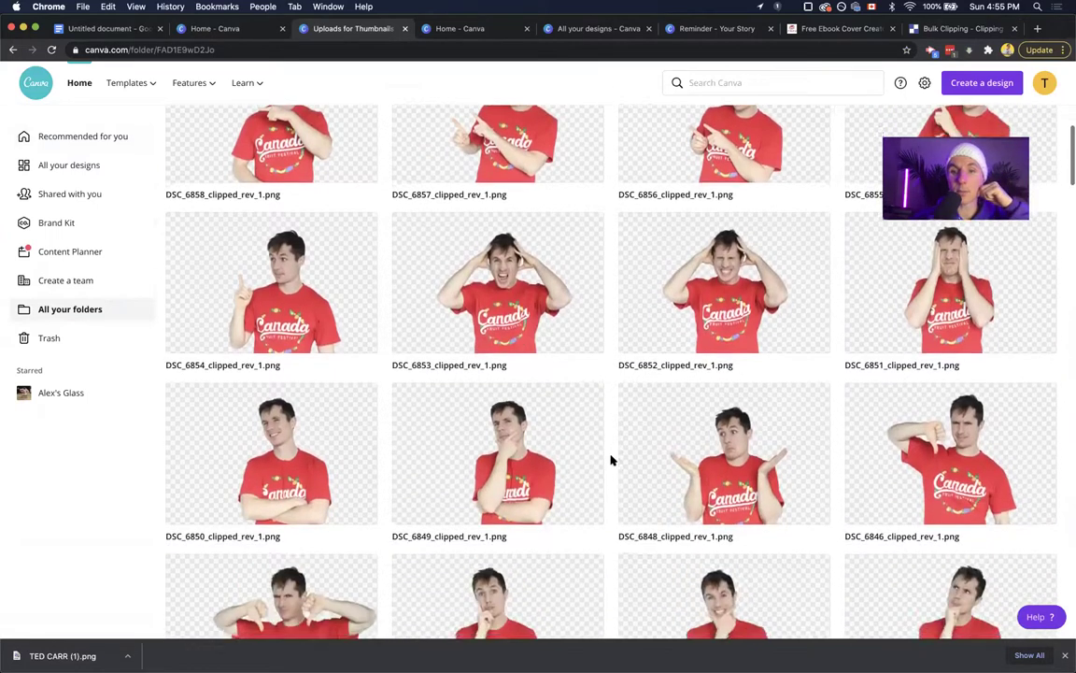
scroll(612, 460, down, 6)
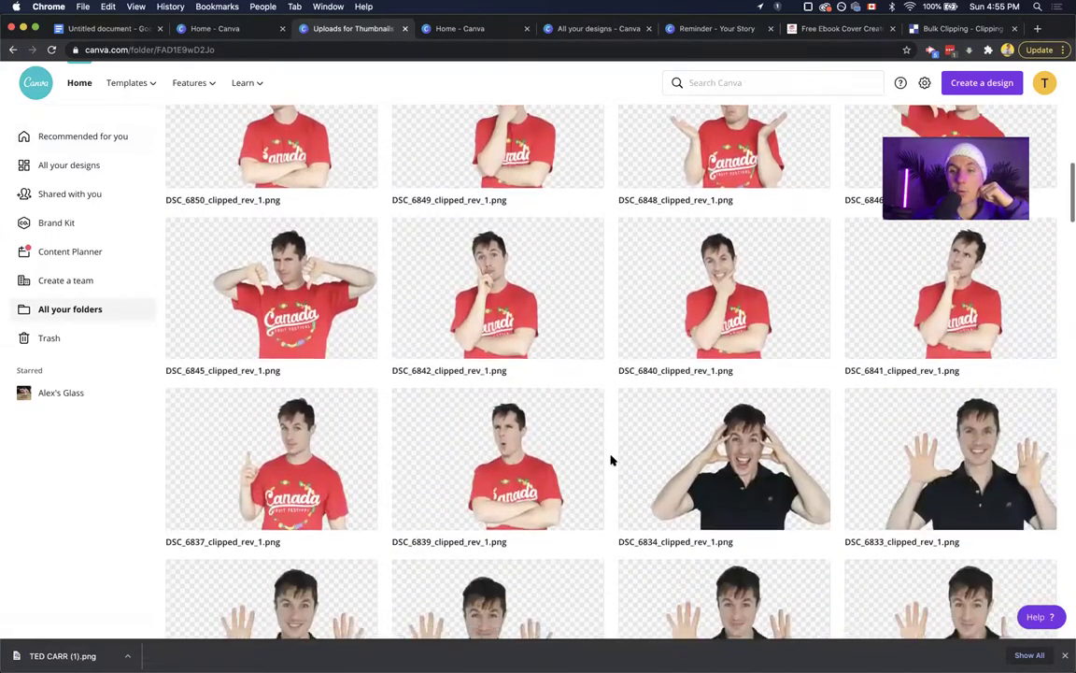
scroll(612, 460, down, 6)
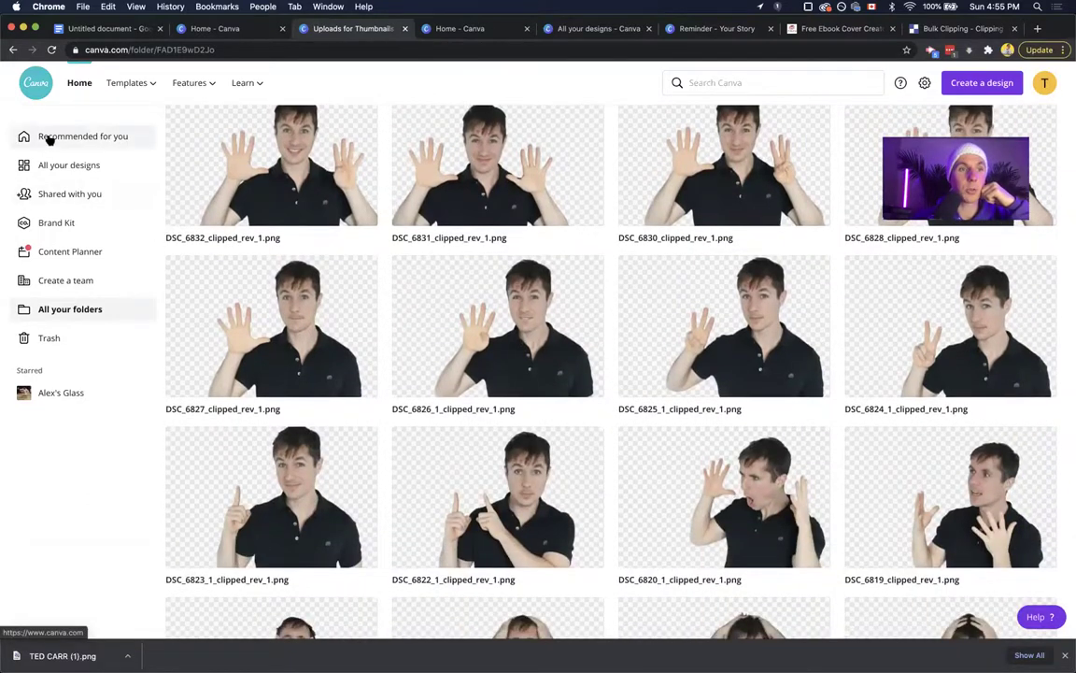
click(50, 164)
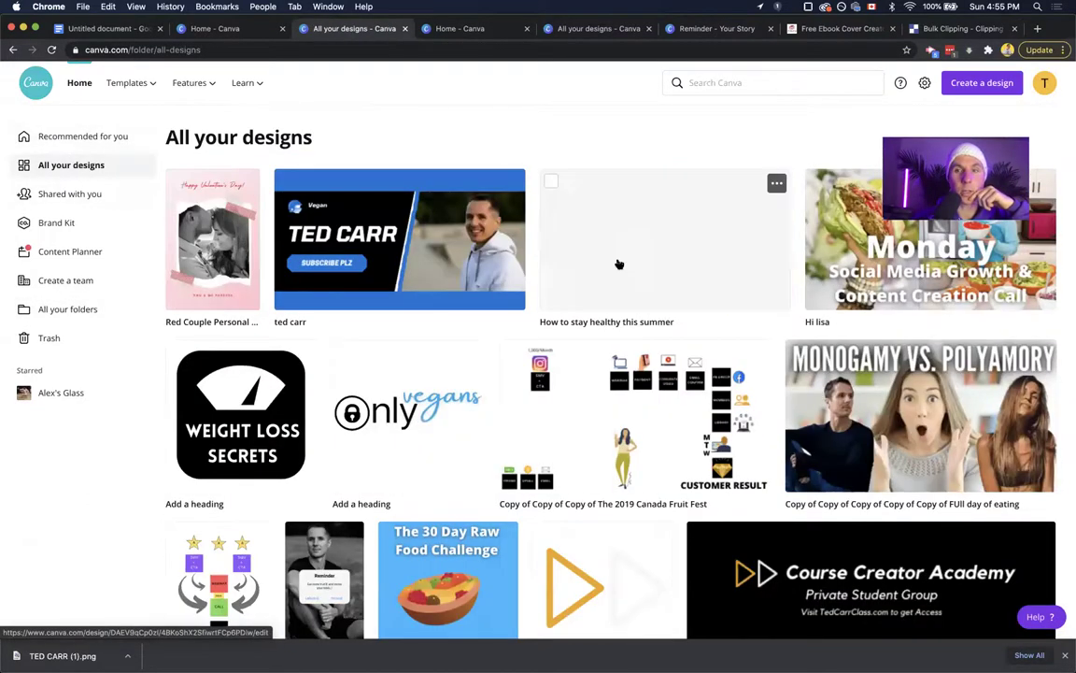
click(366, 236)
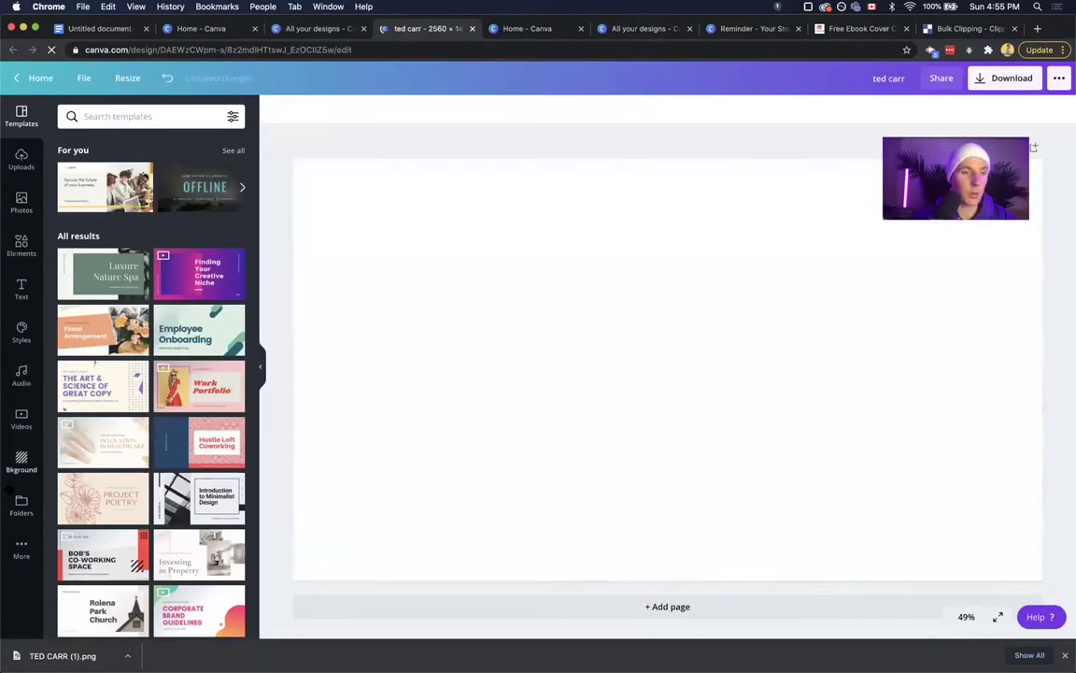
- Add the hands-on-head cut-out from Uploads for Thumbnails, enlarge it and move it right
click(22, 504)
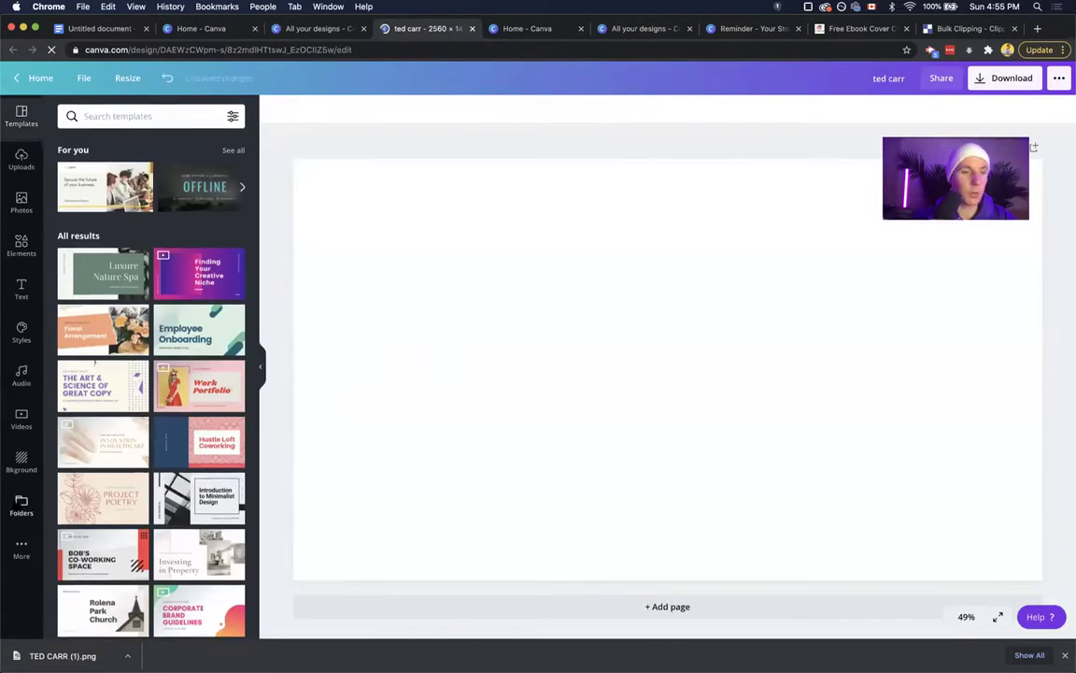
click(110, 579)
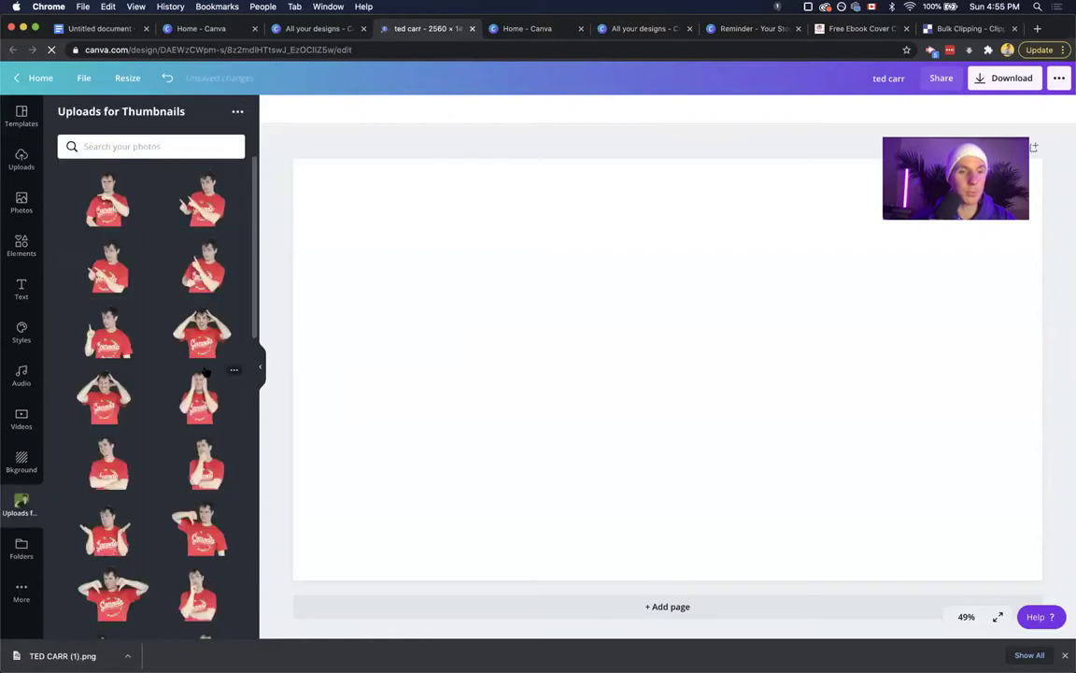
click(199, 397)
drag(440, 536, 362, 609)
drag(883, 236, 1007, 118)
drag(733, 374, 853, 375)
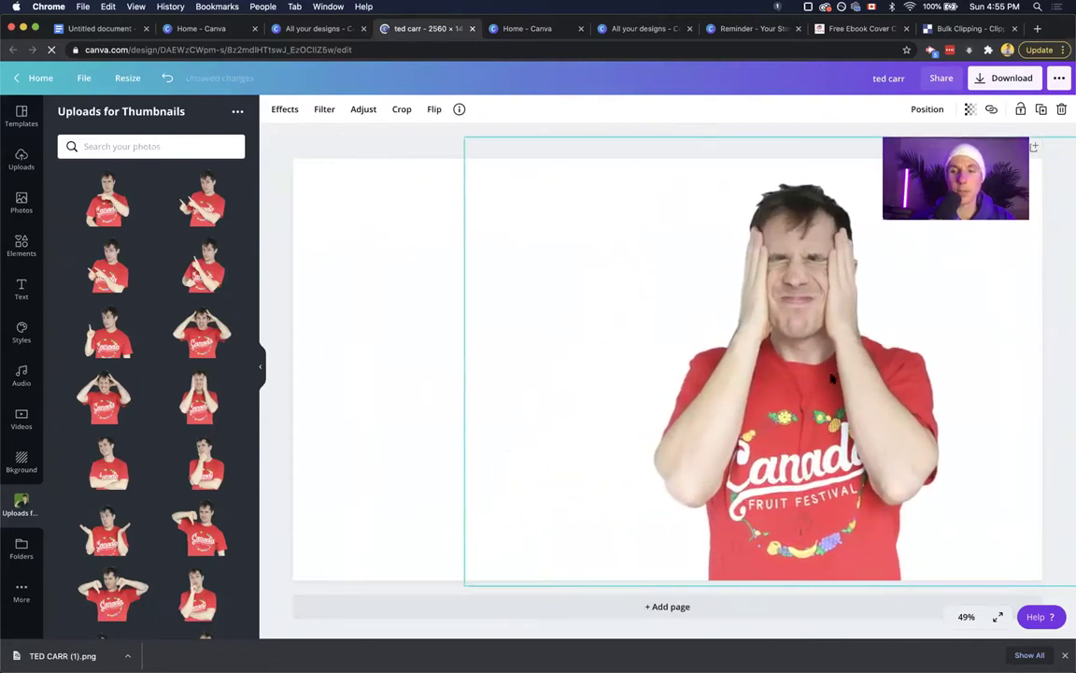
- Make the page background light green
click(371, 291)
click(273, 111)
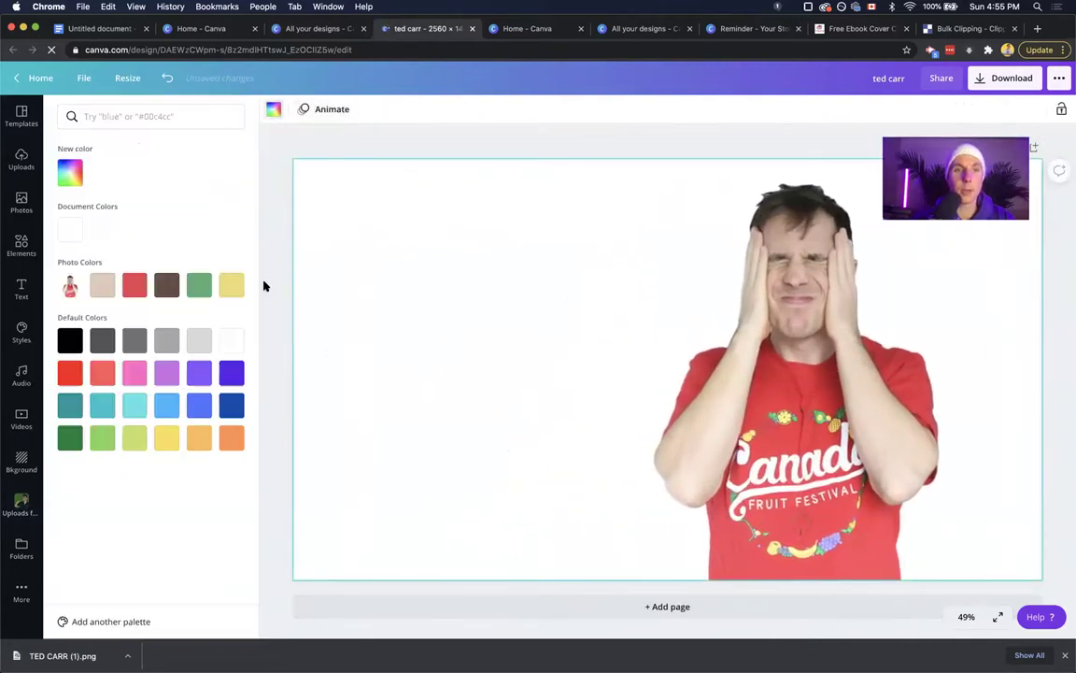
click(103, 437)
- Add a two-line 'HOW TO MAKE A THUMBNAIL' heading top-left at size 138
click(22, 288)
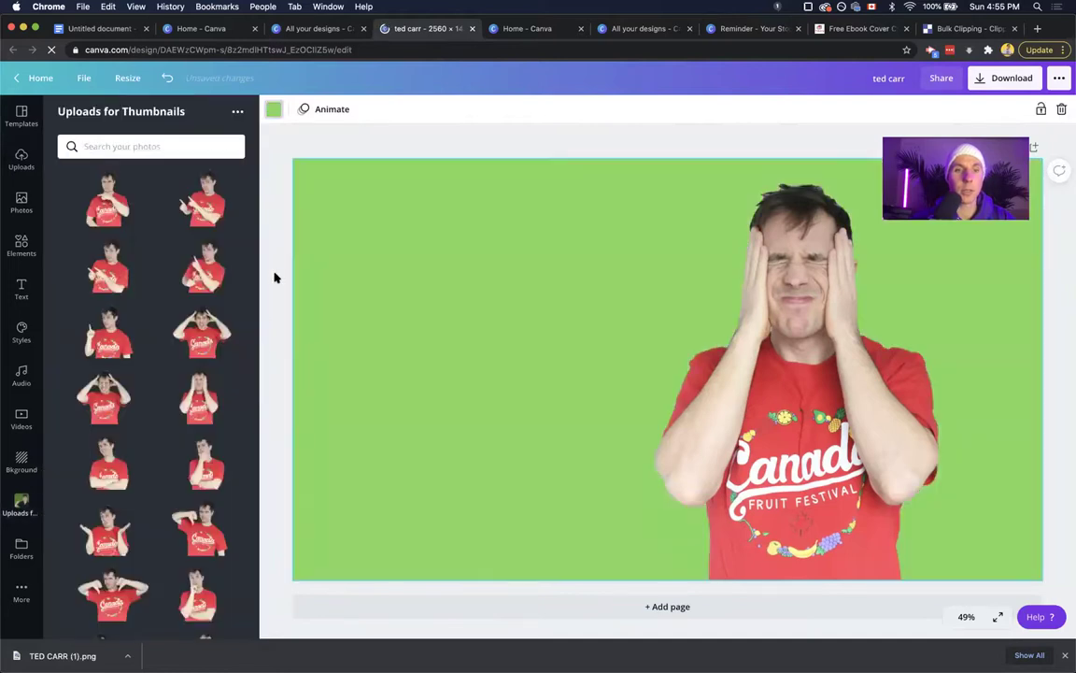
click(128, 173)
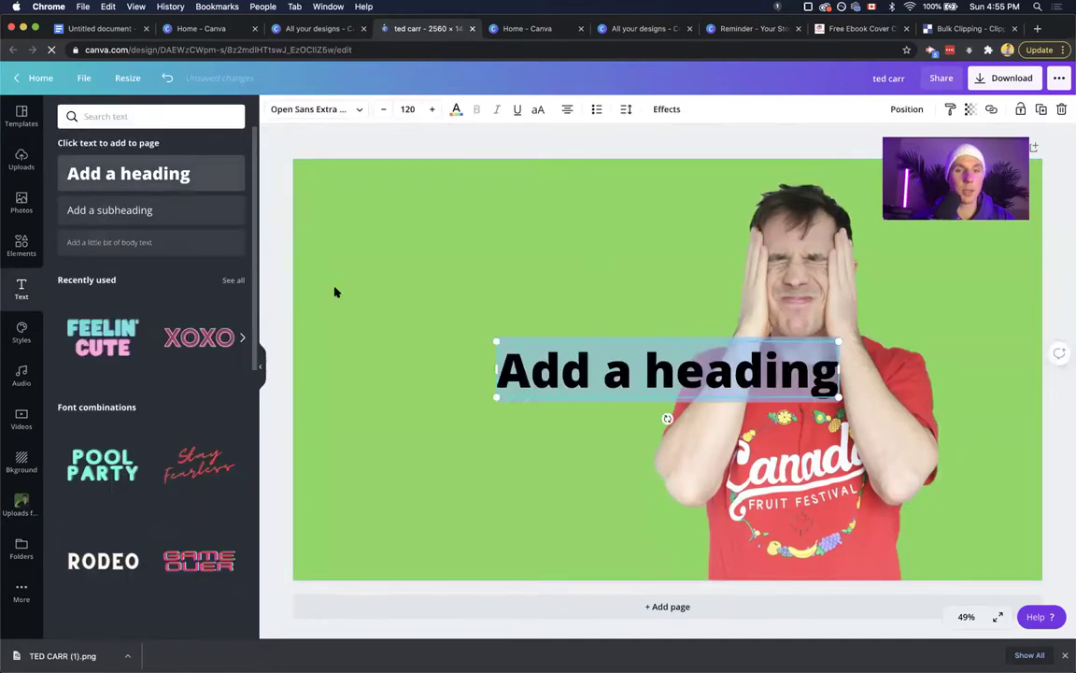
text(HOW TO MAKE A THUMBNAI)
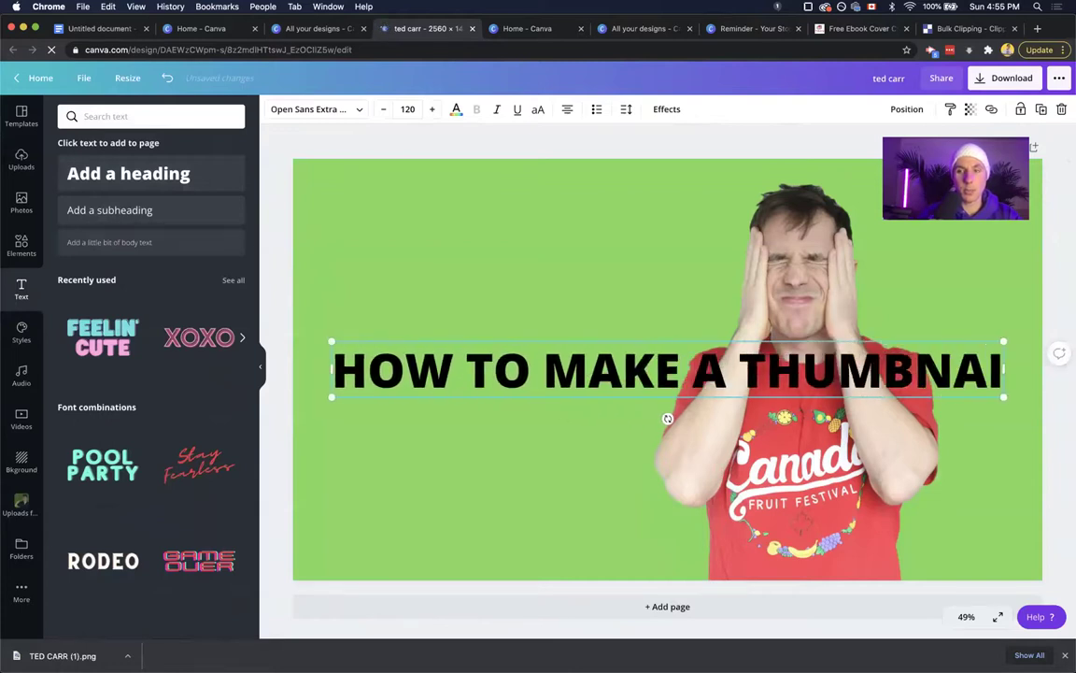
text(L)
click(673, 373)
key(Return)
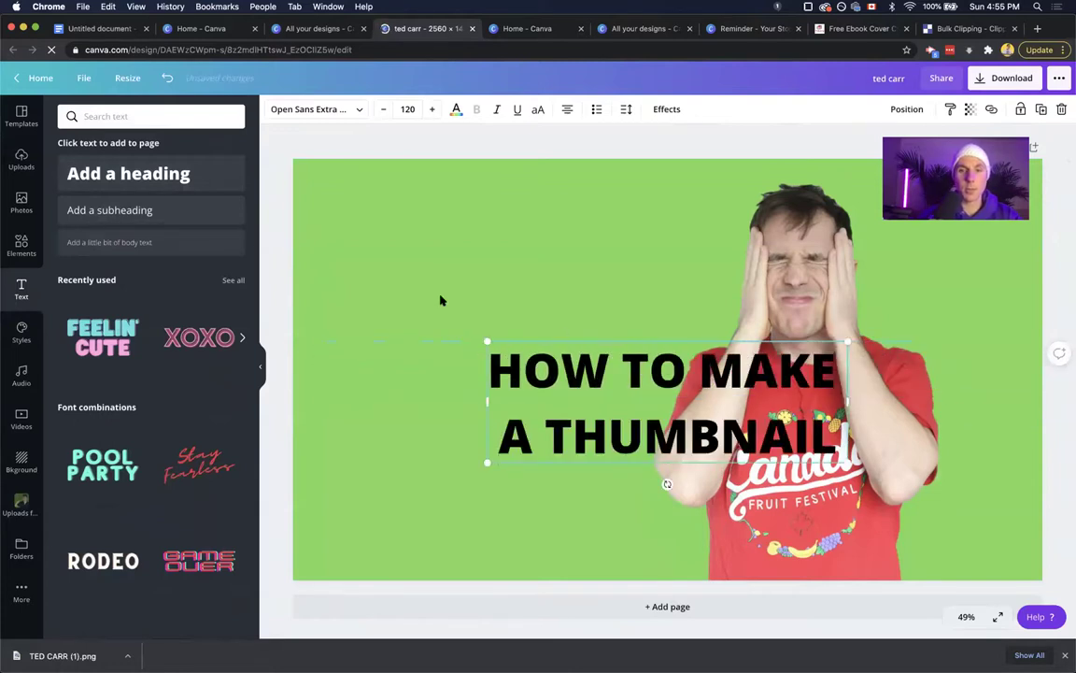
drag(556, 371, 373, 224)
drag(666, 315, 718, 334)
click(287, 251)
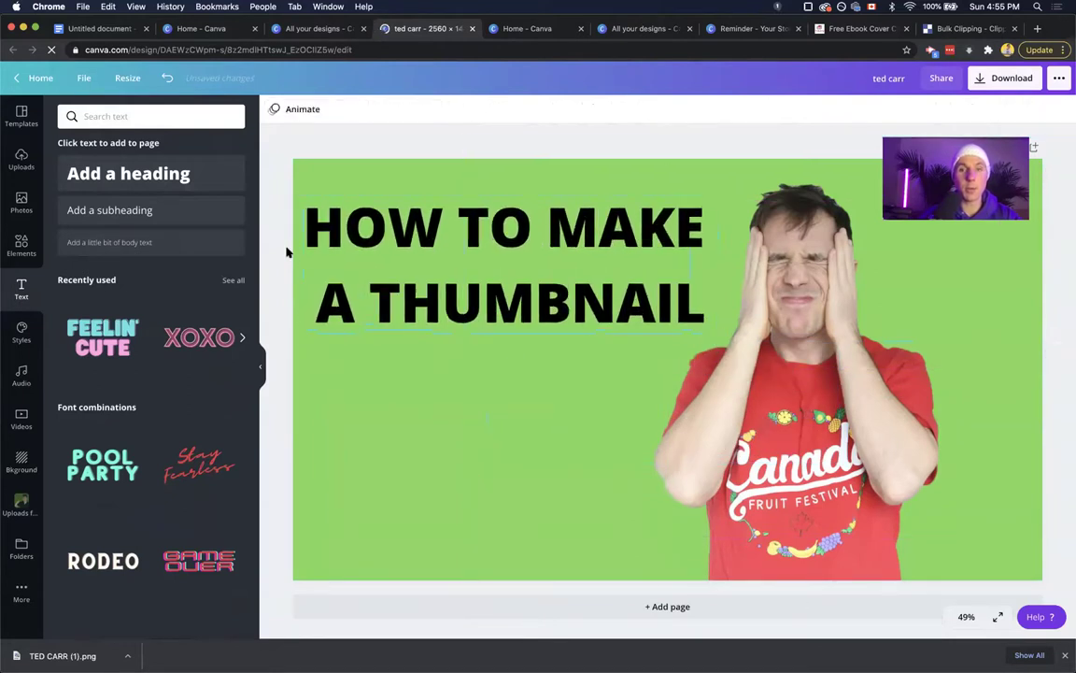
drag(826, 221, 858, 221)
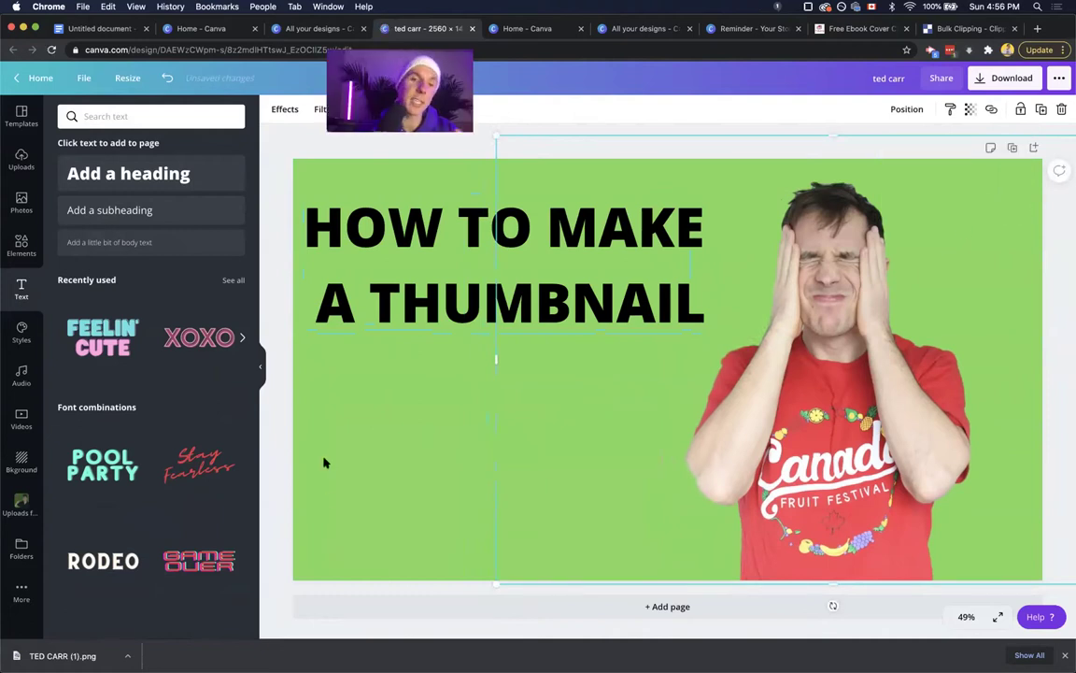
- Duplicate the thumbnail page and make its background yellow
click(275, 285)
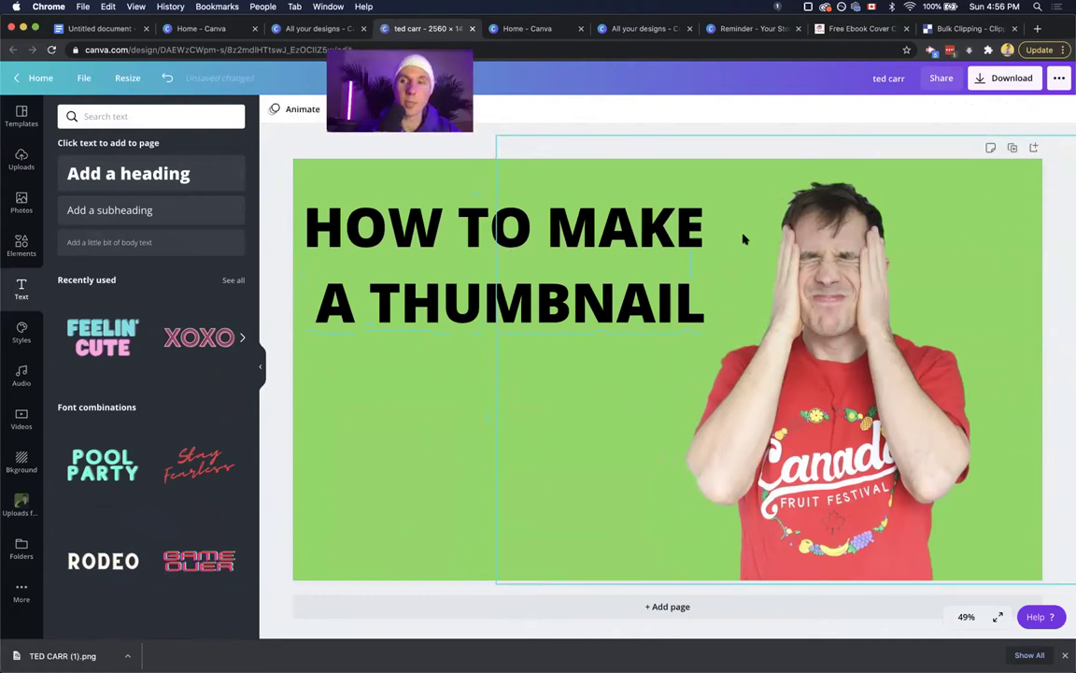
click(1013, 149)
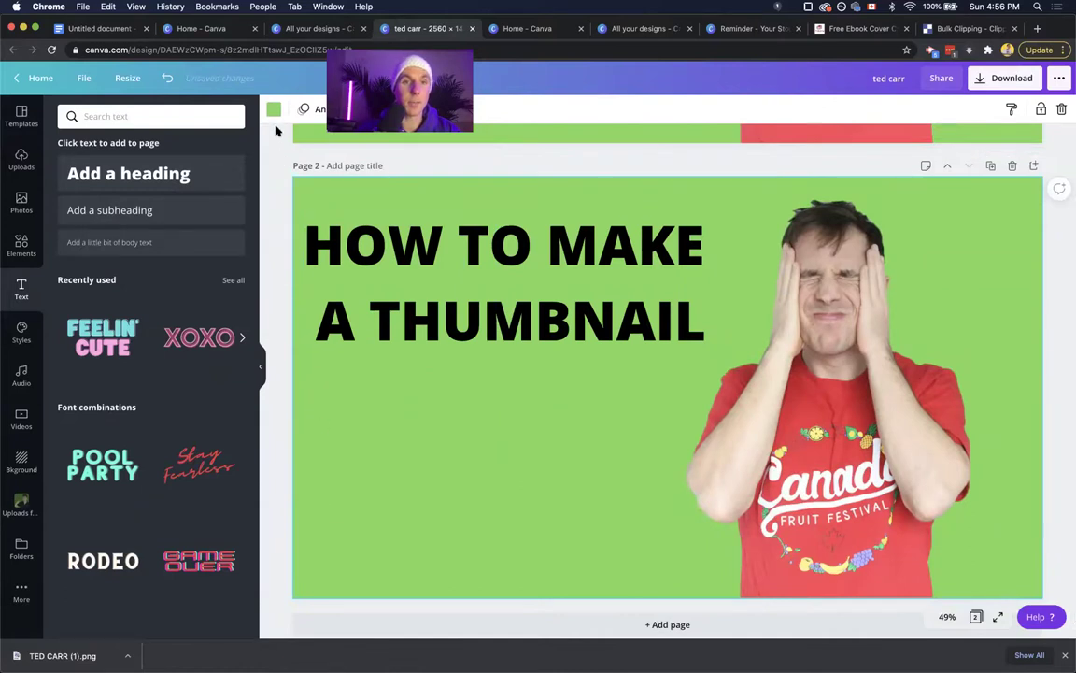
click(273, 111)
click(231, 283)
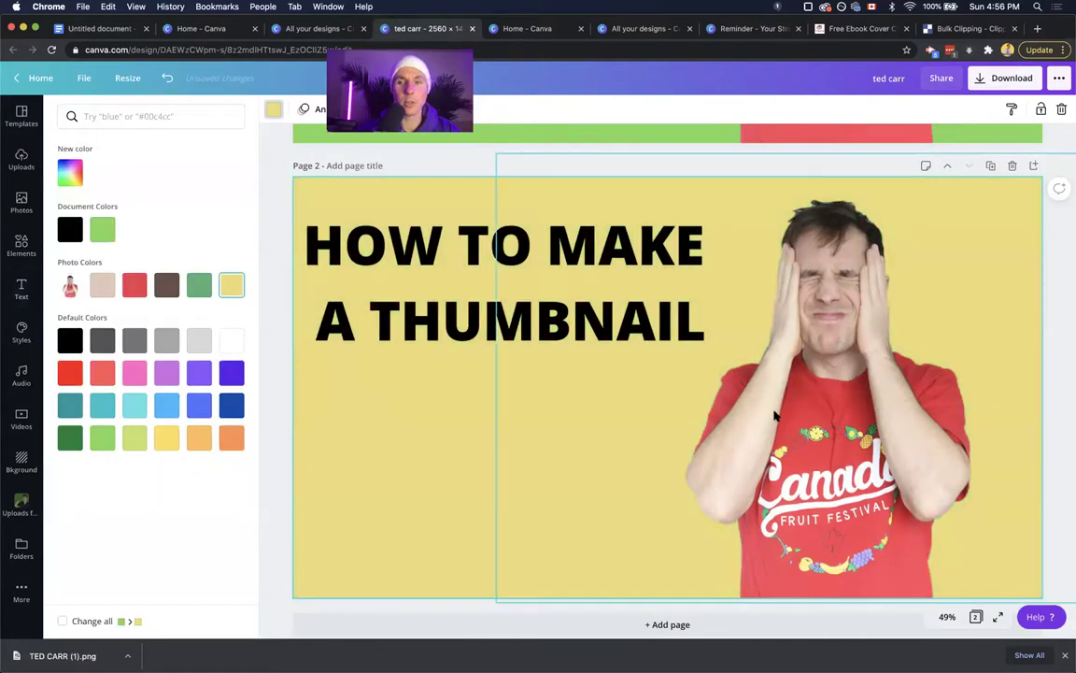
click(541, 405)
- Place the pointing-pose cut-out at the right and enlarge it
click(22, 506)
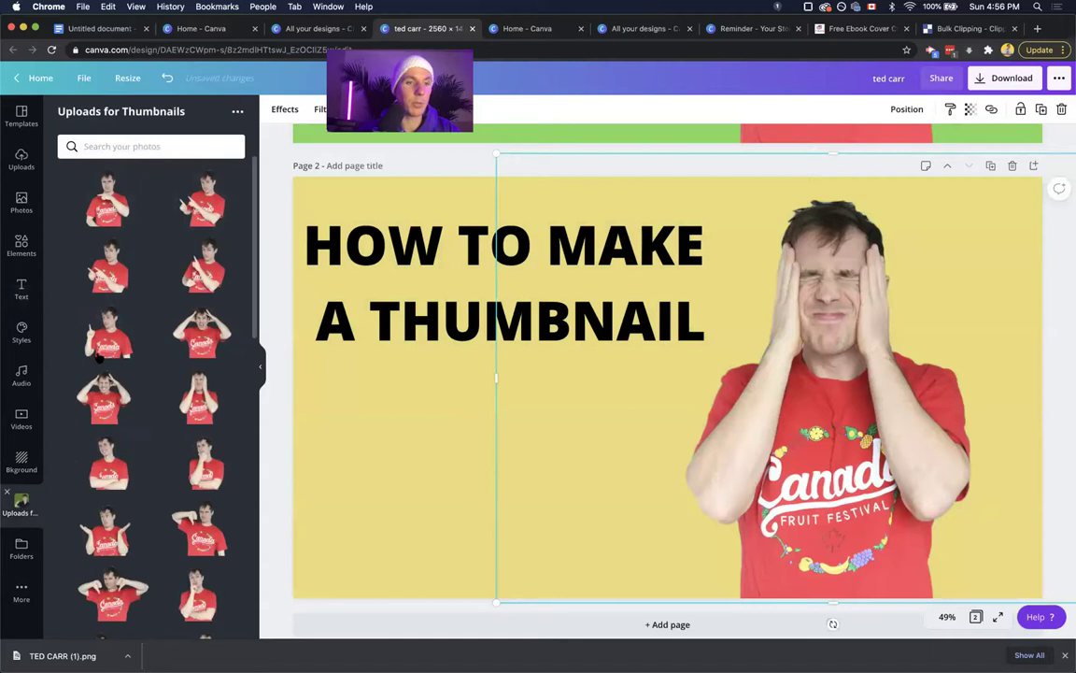
drag(110, 329, 947, 540)
drag(706, 321, 515, 174)
- Retype the heading as 'RAPID FIRE THUMBNAIL ACCELERATOR', fixing typos, and duplicate the page again
click(378, 299)
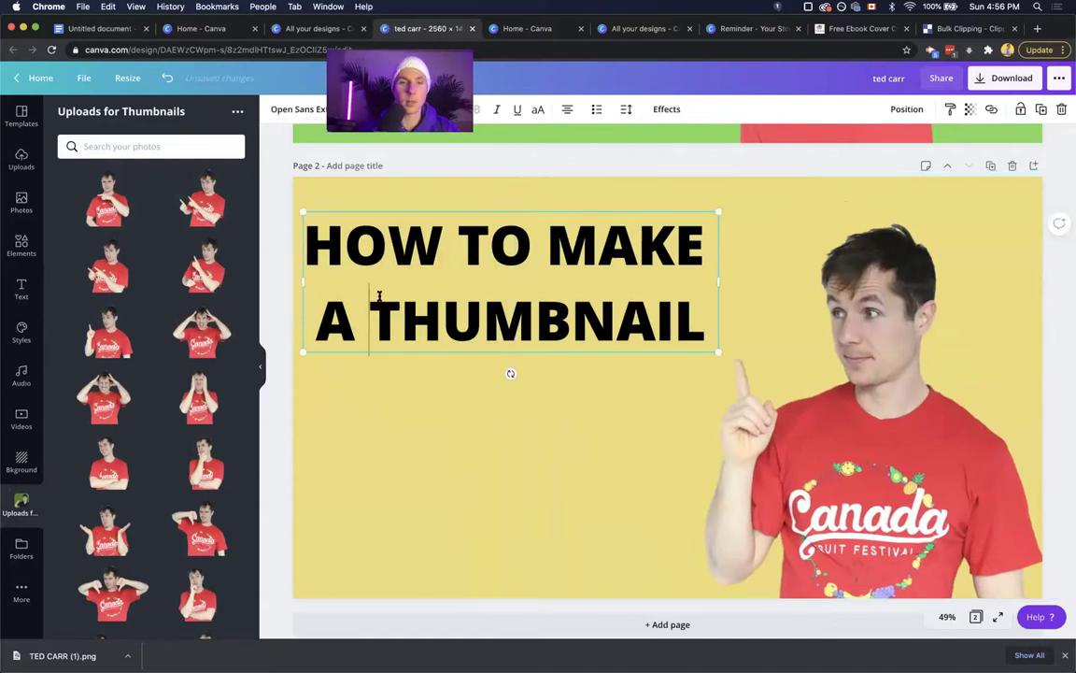
click(379, 297)
text(RAP)
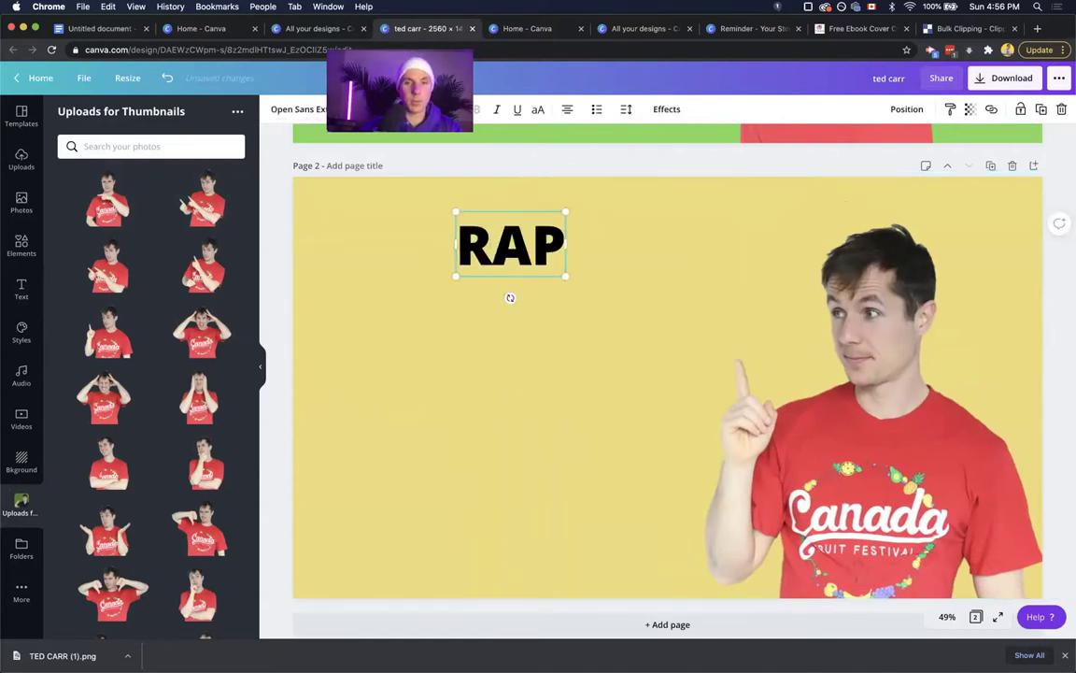
text(ID FIRE THUMB)
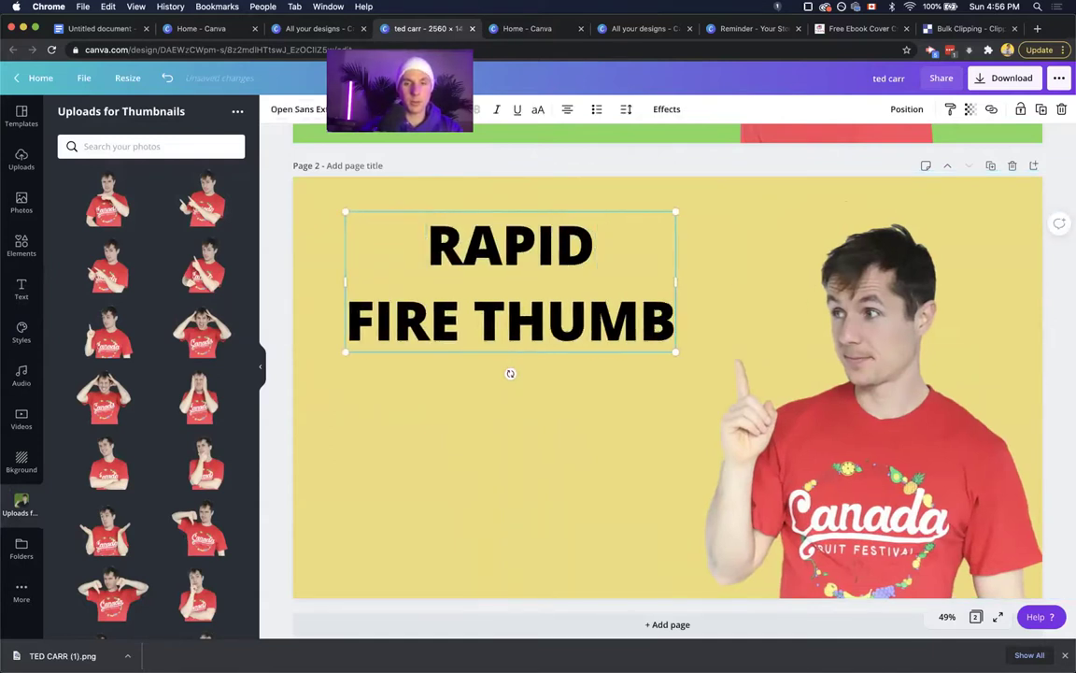
text(NIAL ECCELERATOE)
key(BackSpace)
text(R)
click(630, 397)
key(BackSpace)
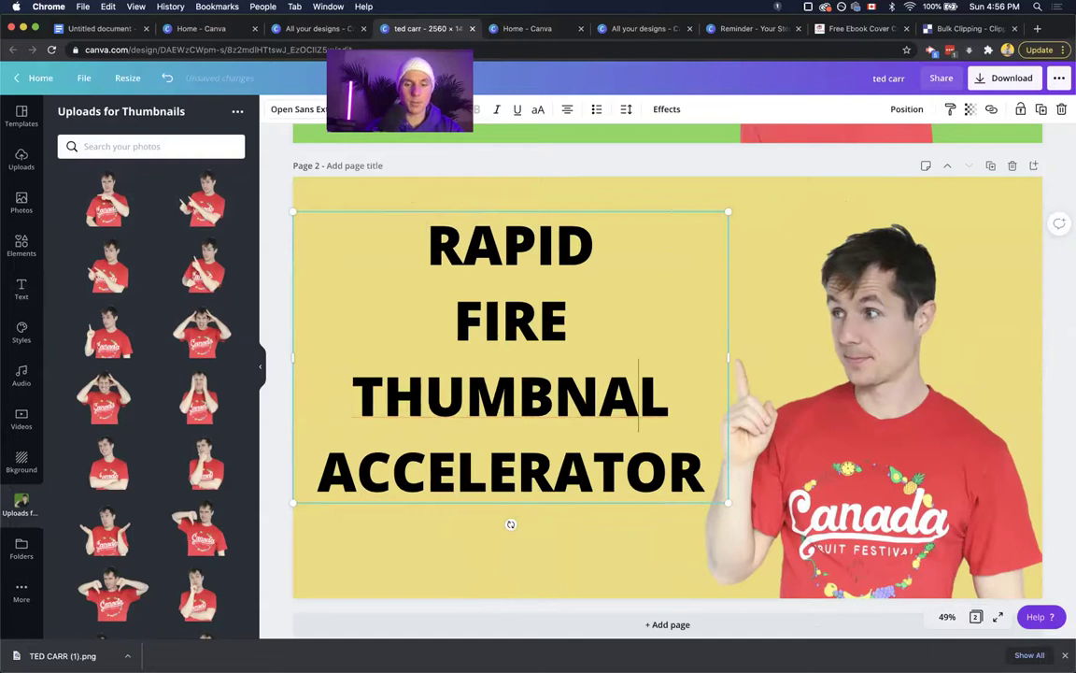
text(I)
click(928, 338)
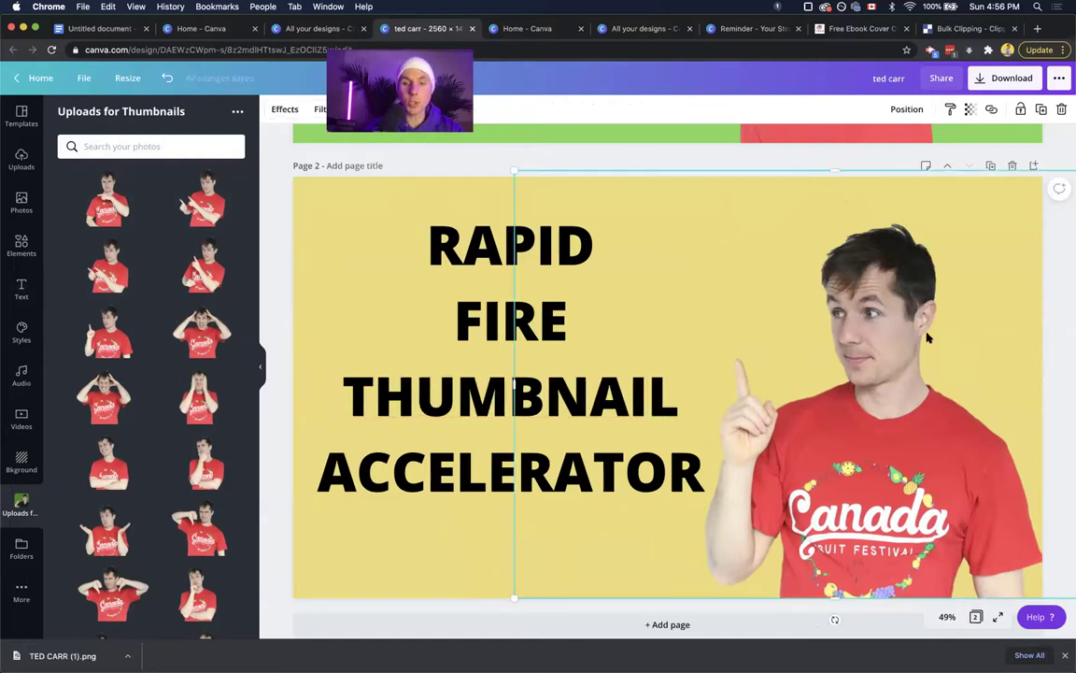
drag(517, 325, 510, 314)
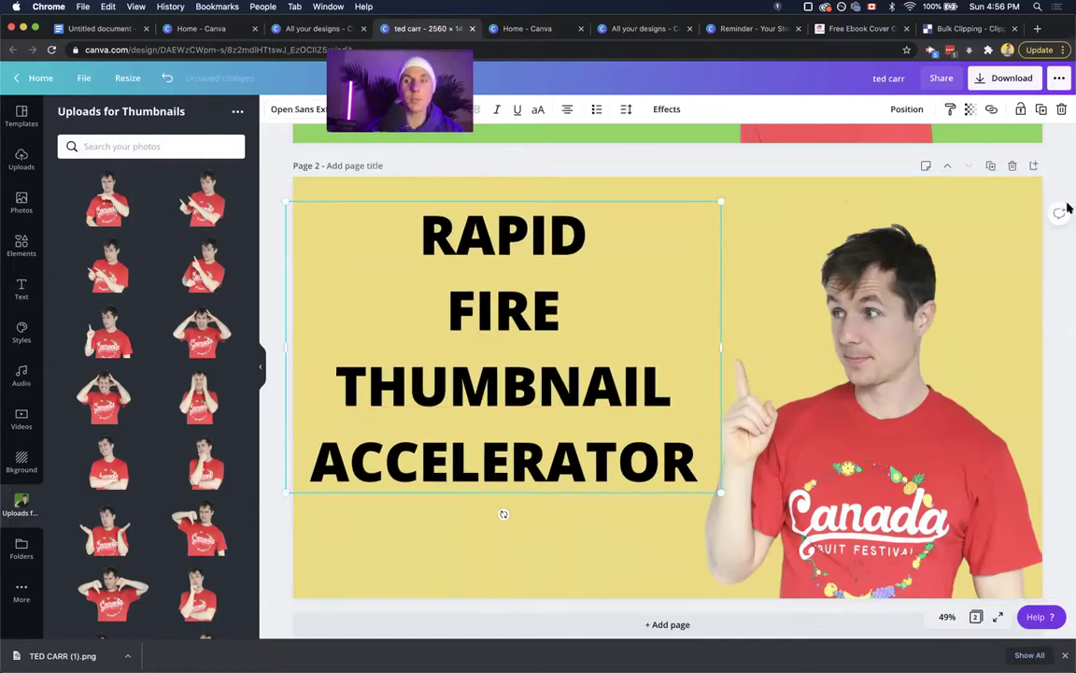
click(988, 167)
click(785, 392)
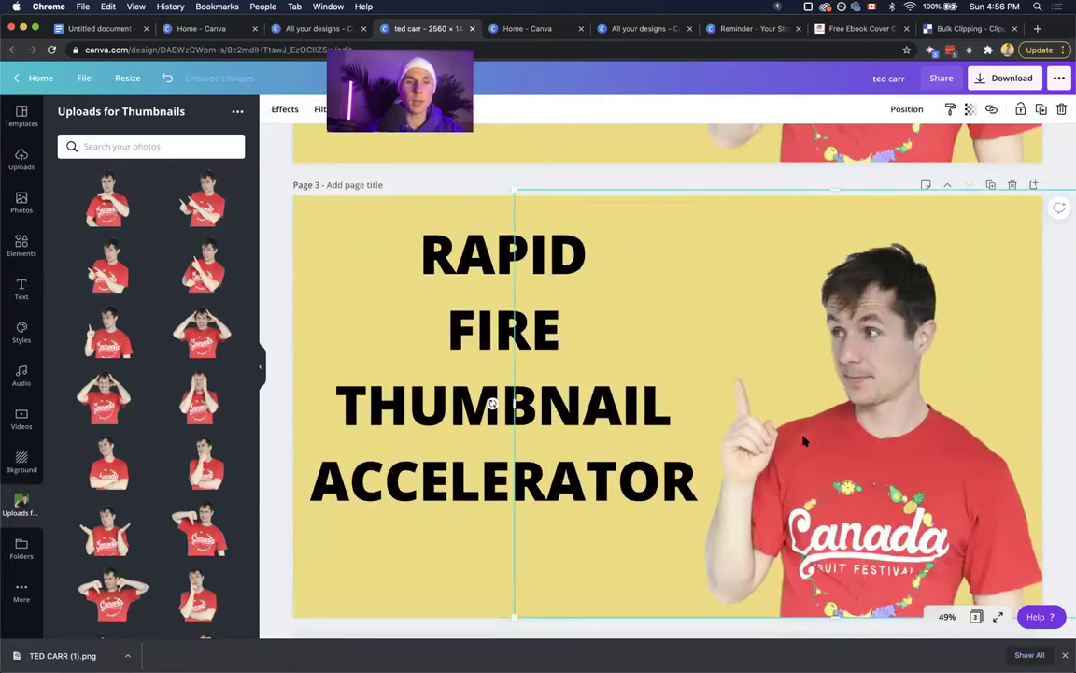
- Delete the copied photo, add a blue-shirt photo, and arrange the thumbs-up and flexing cut-outs
key(Delete)
scroll(249, 470, down, 15)
scroll(187, 460, up, 13)
scroll(188, 460, down, 8)
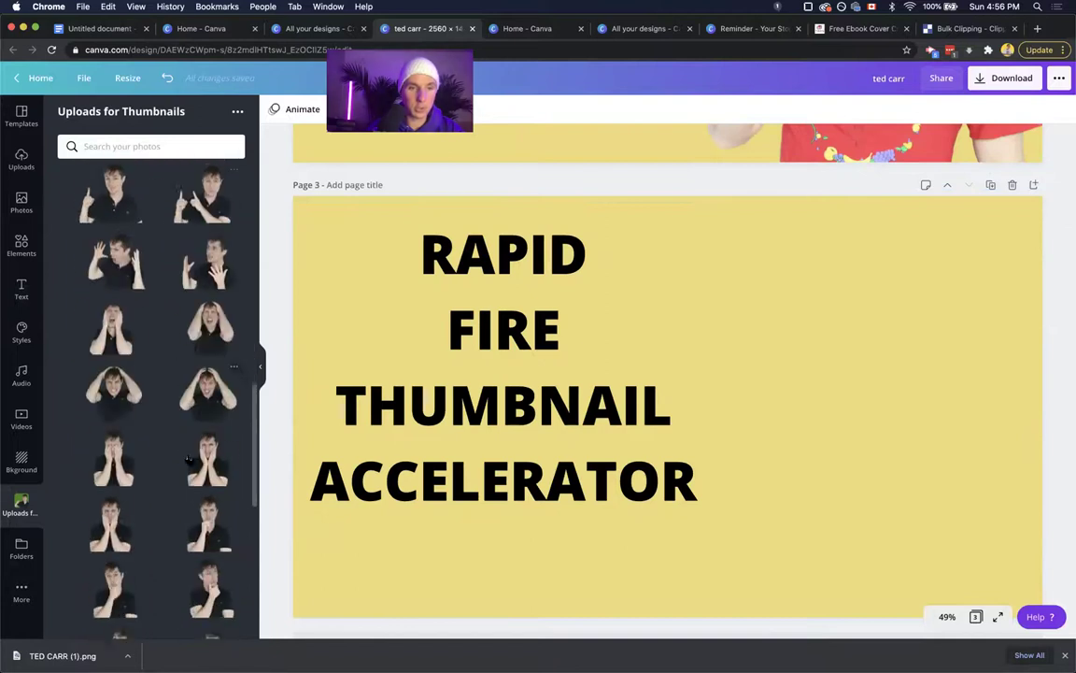
scroll(187, 460, down, 10)
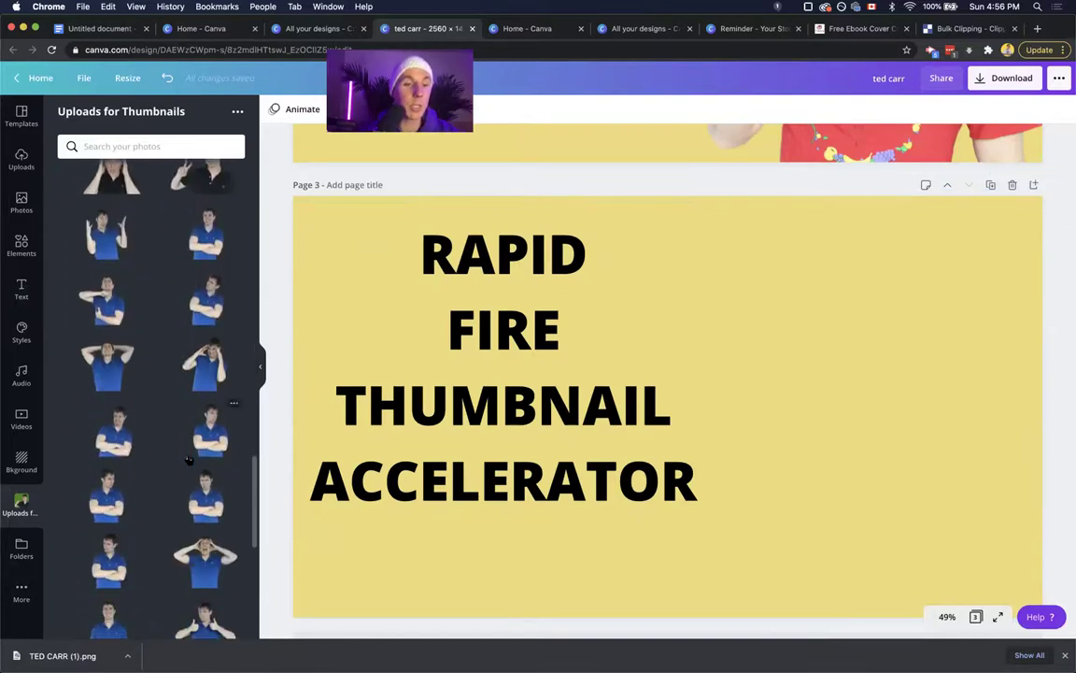
scroll(188, 459, down, 10)
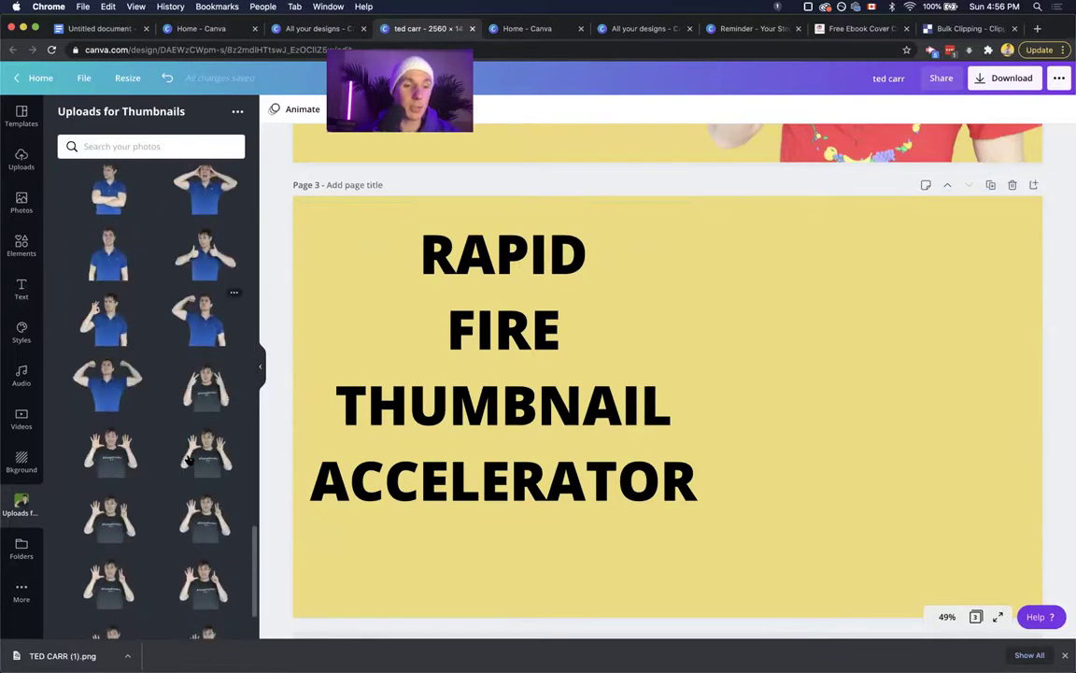
click(199, 428)
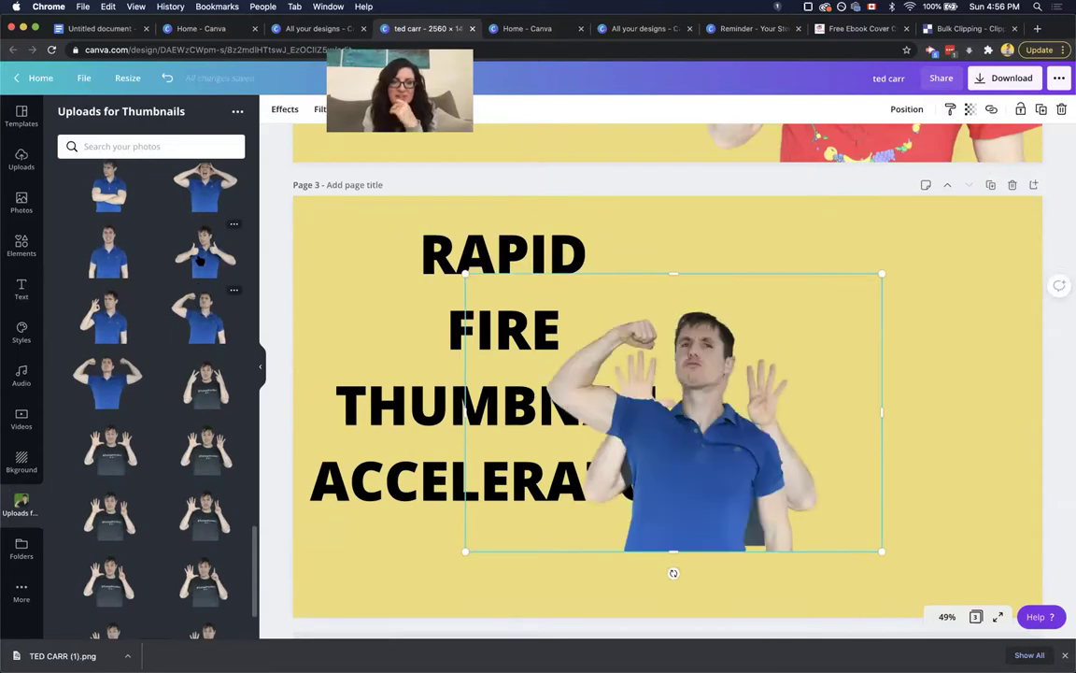
scroll(199, 257, up, 2)
scroll(200, 260, down, 10)
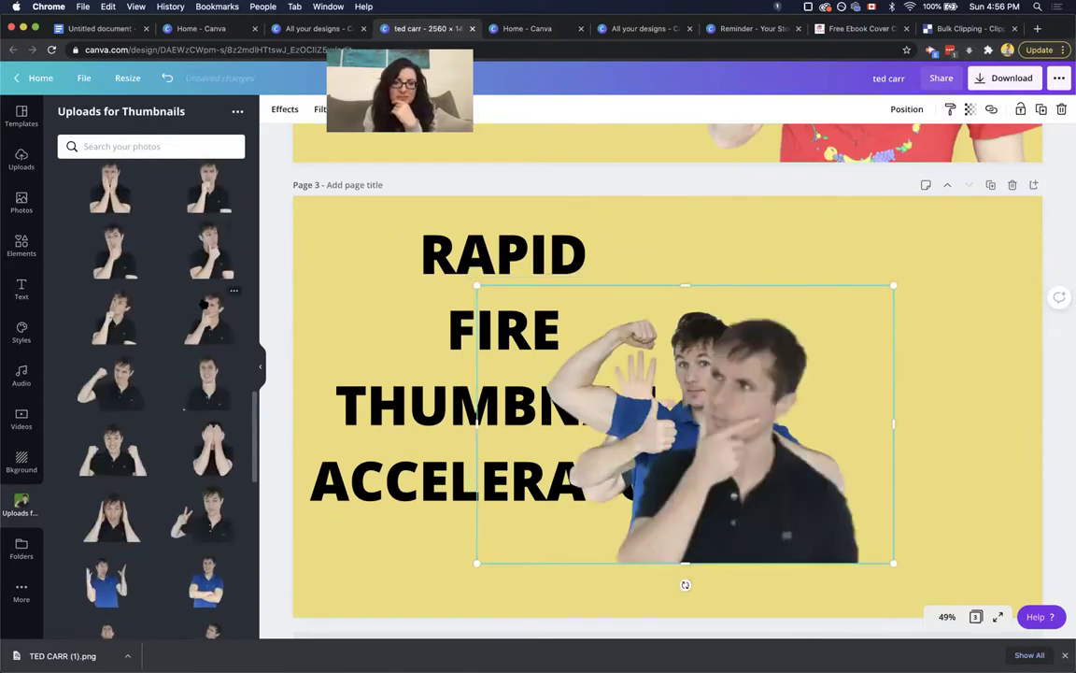
scroll(202, 303, up, 10)
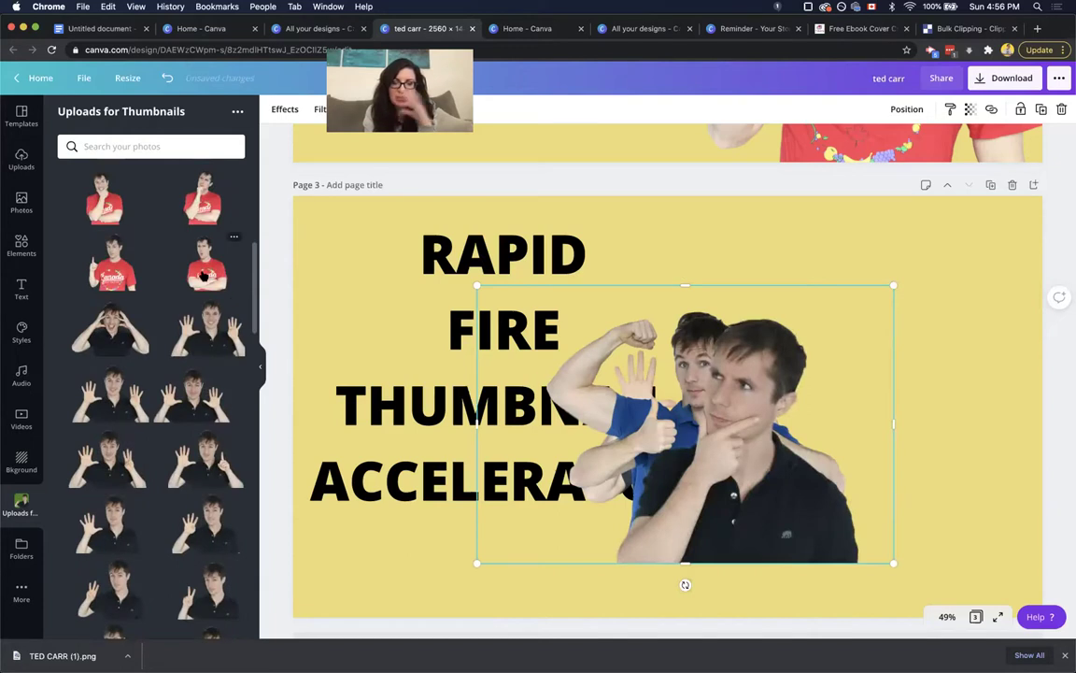
drag(607, 495, 780, 526)
drag(511, 517, 409, 534)
drag(685, 493, 691, 581)
- Try smiling, hands-up and waving black-shirt photos over the heading, deleting each one
scroll(59, 455, down, 1)
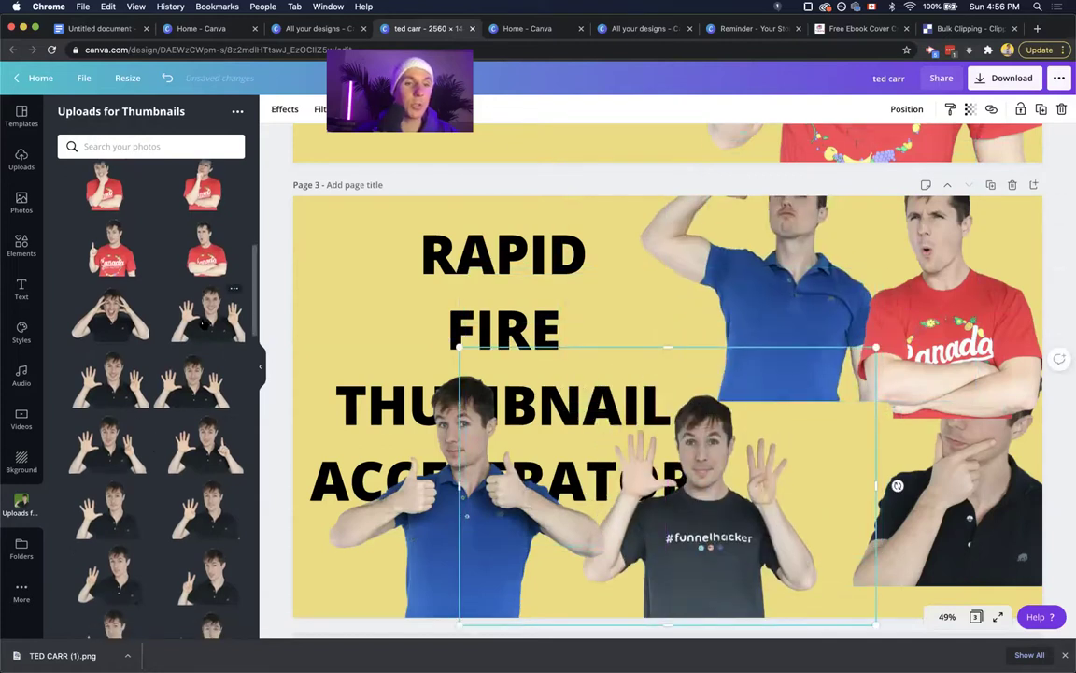
drag(207, 320, 667, 406)
drag(523, 316, 438, 292)
key(Delete)
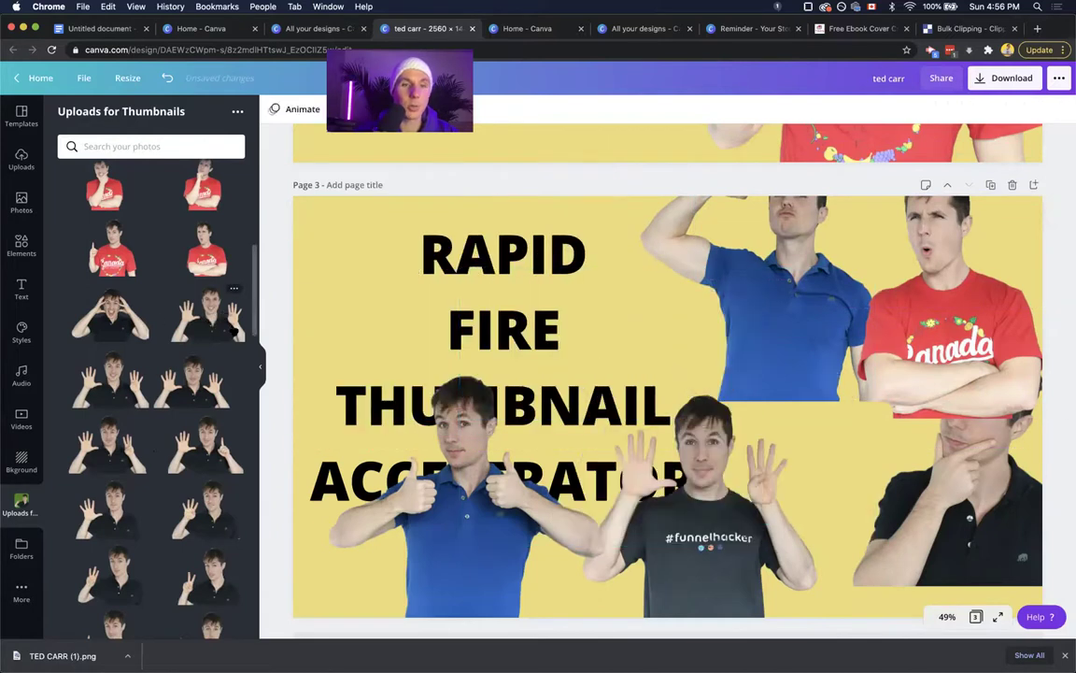
click(111, 375)
drag(528, 320, 290, 350)
key(Delete)
click(198, 444)
drag(568, 371, 422, 330)
key(Delete)
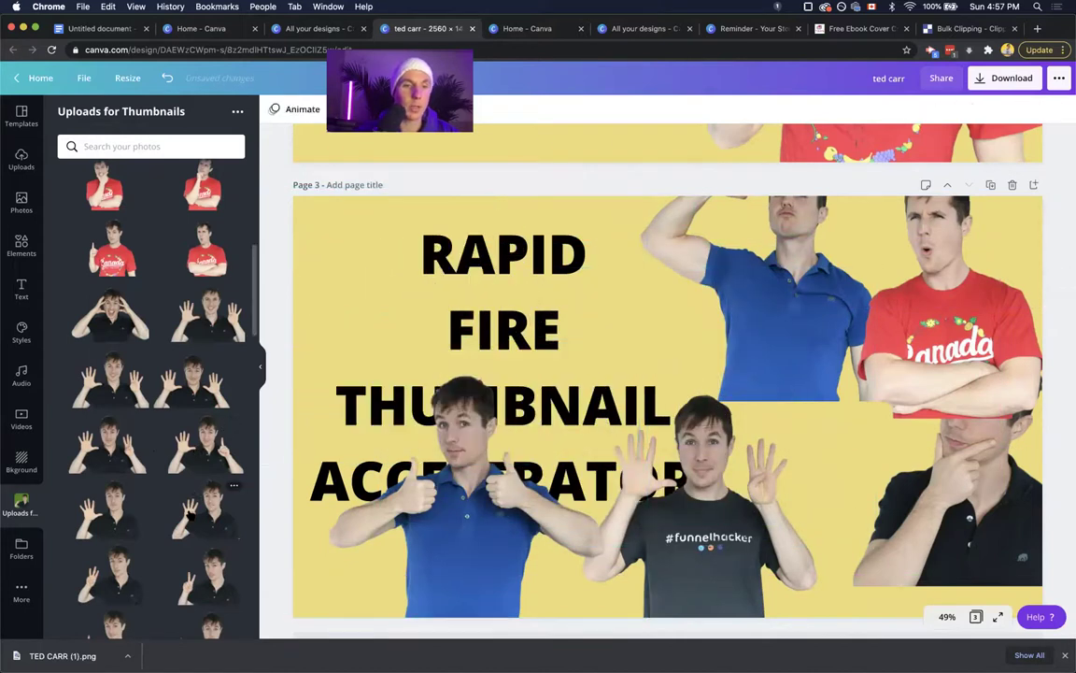
click(205, 509)
drag(553, 414, 399, 338)
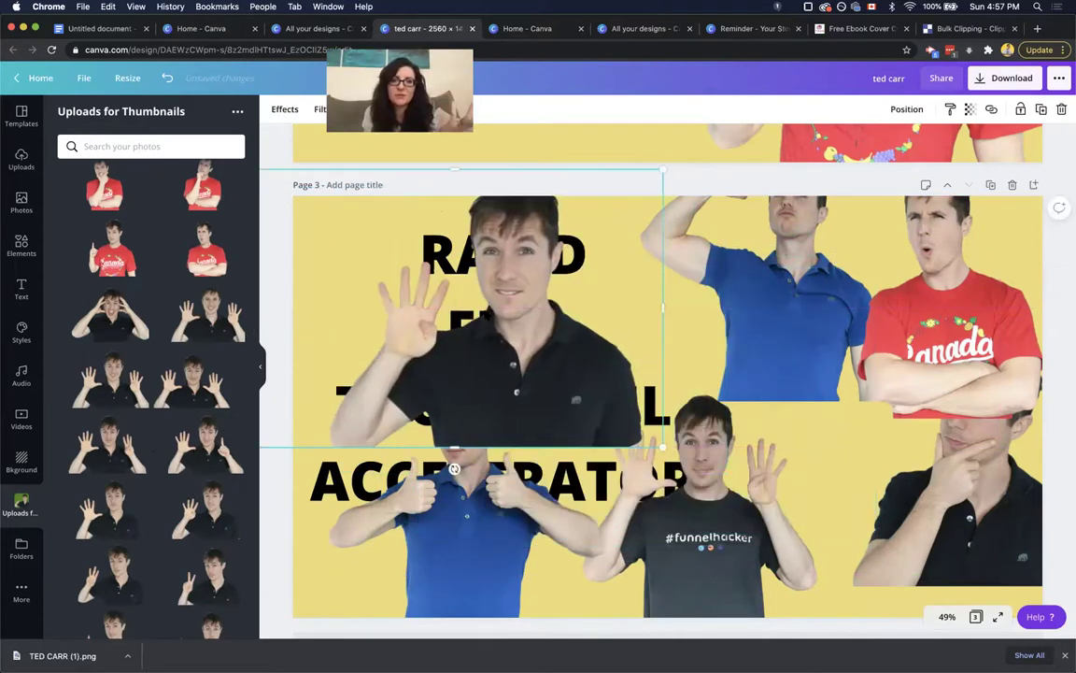
drag(524, 323, 528, 374)
key(Delete)
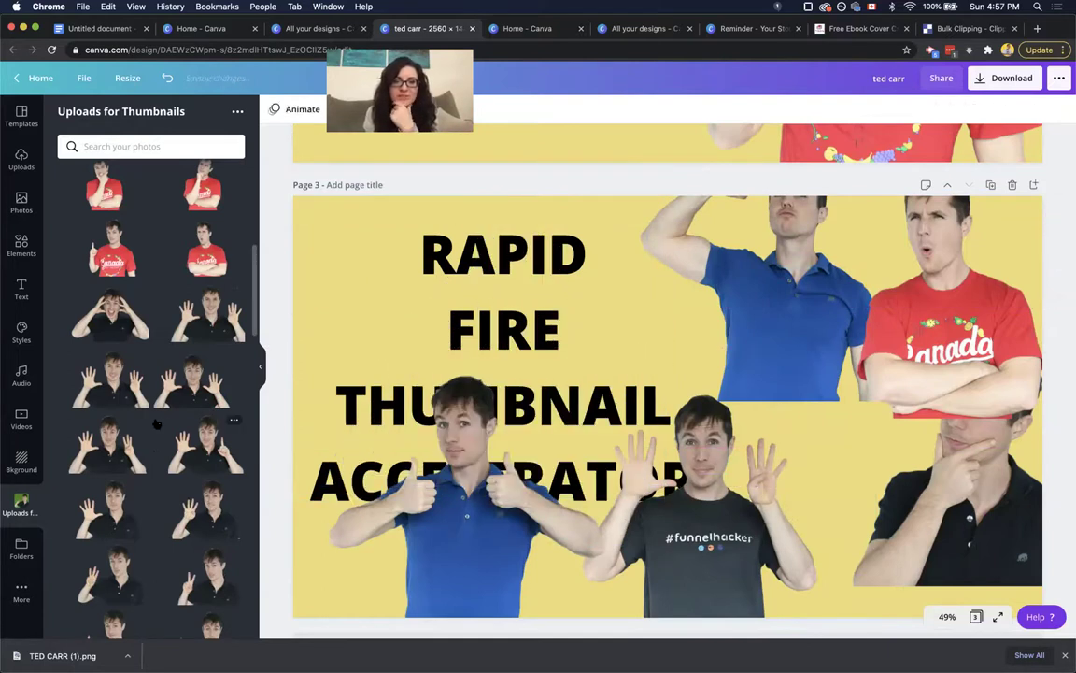
- Try a peace-sign photo and another black-shirt photo, then add and enlarge a pointing photo
scroll(156, 424, down, 4)
click(182, 402)
drag(762, 474, 572, 395)
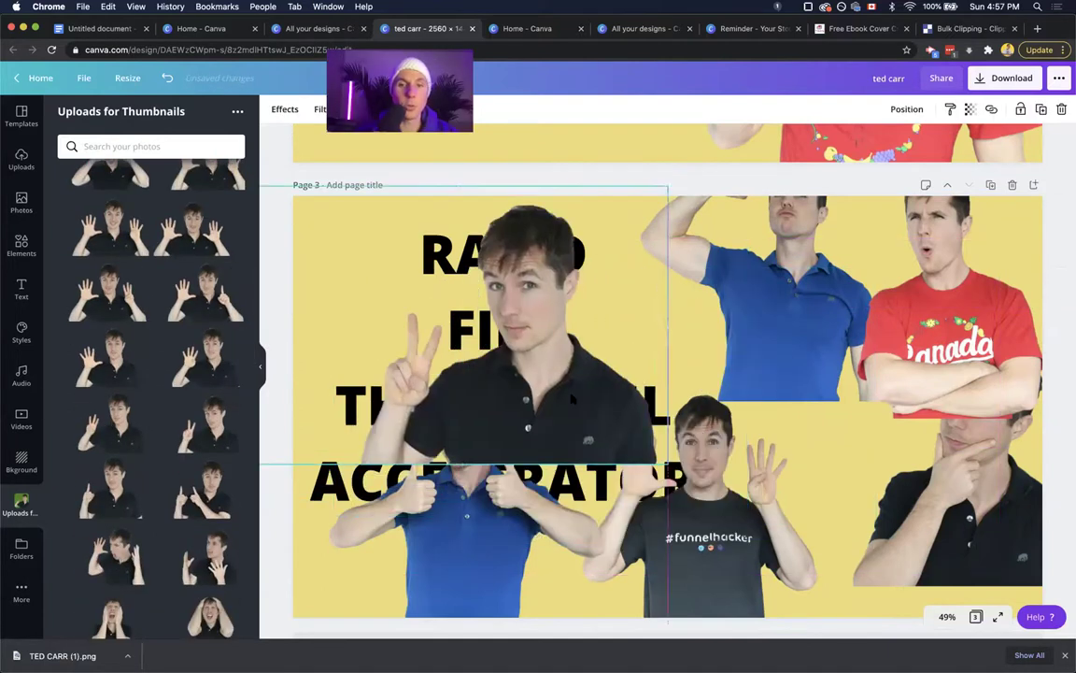
key(Delete)
click(116, 481)
key(Delete)
click(198, 492)
drag(870, 491, 740, 442)
drag(743, 497, 899, 579)
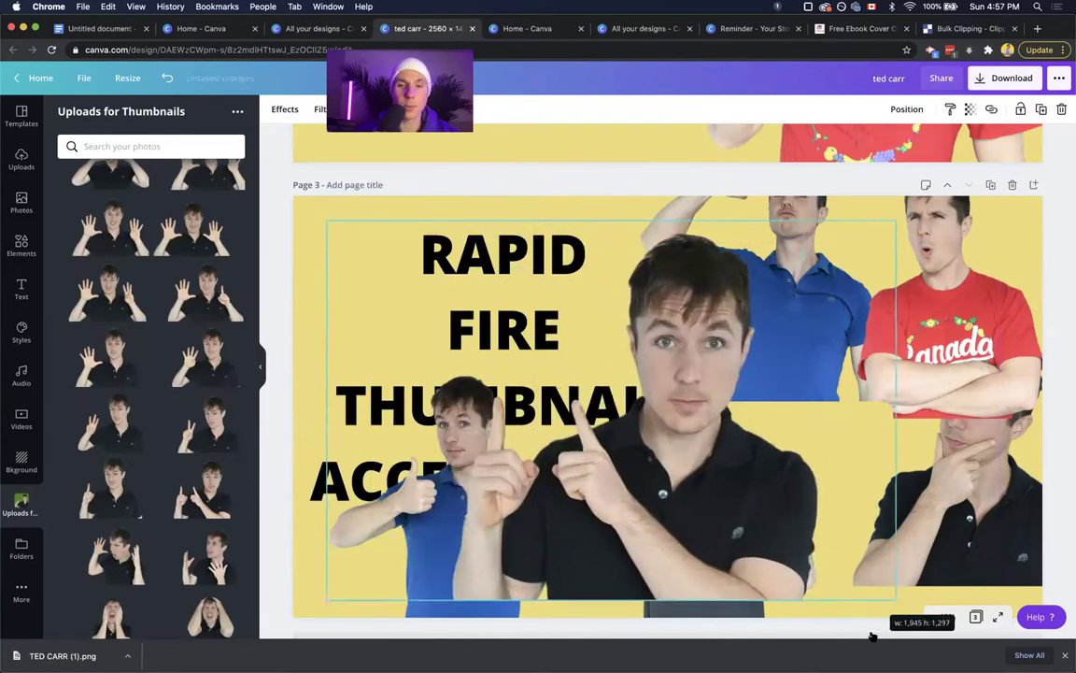
drag(346, 548, 537, 533)
- Delete the thumbs-up, pointing, red-shirt, thinking and flexing photos from the page
key(Delete)
click(822, 486)
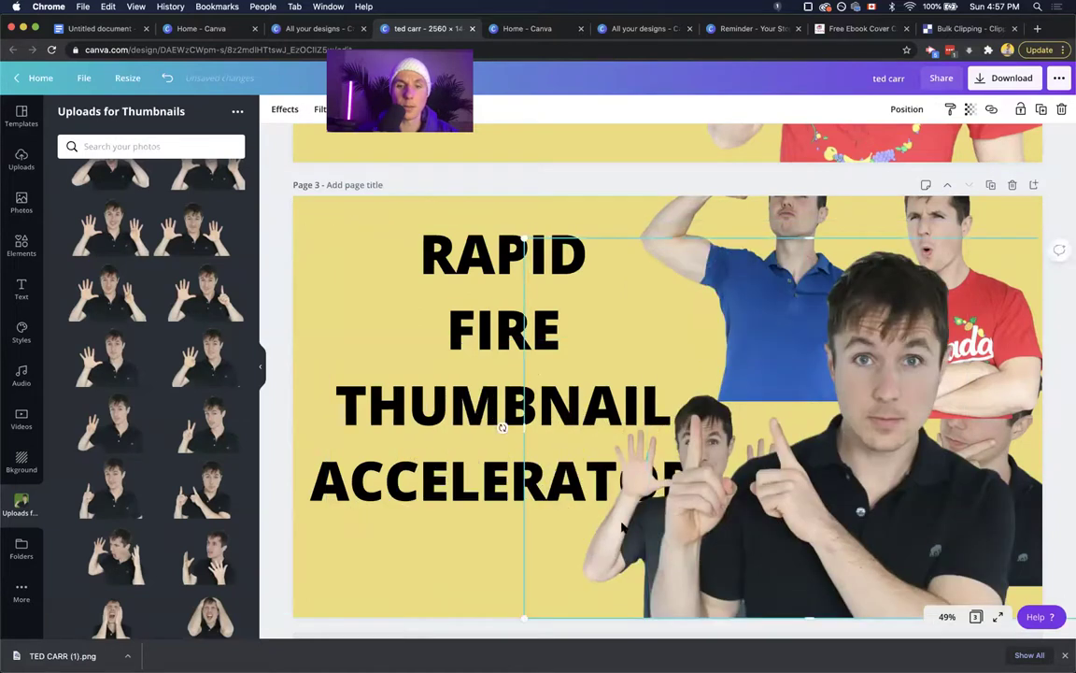
key(Delete)
click(962, 233)
key(Delete)
click(925, 374)
key(Delete)
click(796, 313)
key(Delete)
click(700, 504)
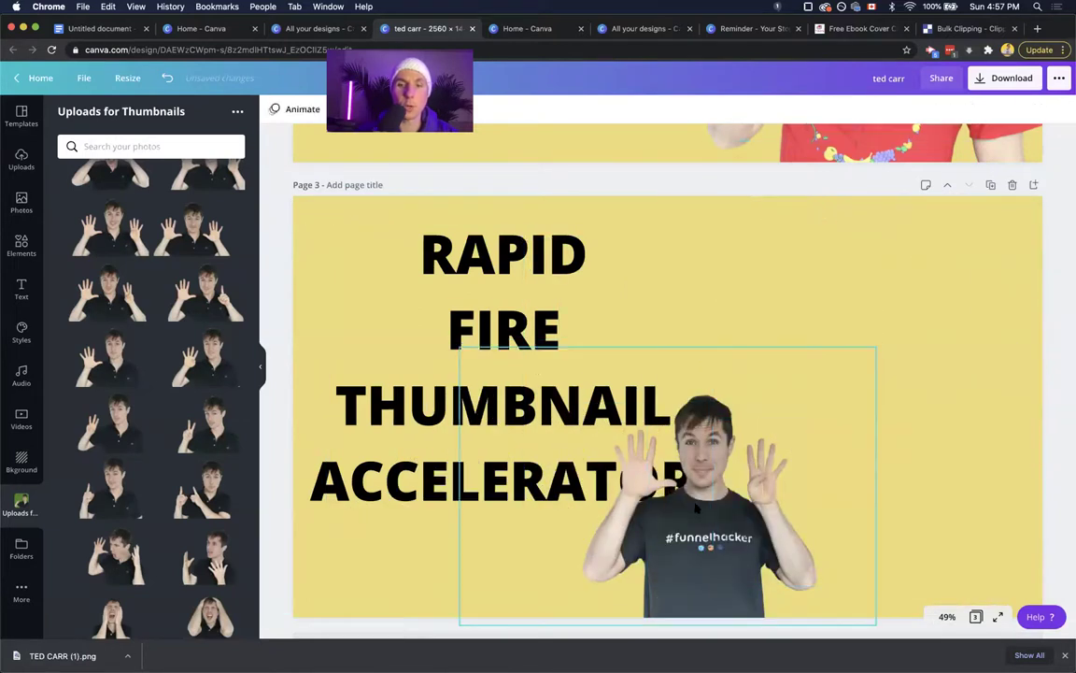
- Delete the waving photo and place an enlarged black-shirt pointing photo at the bottom right
key(Delete)
click(203, 485)
drag(667, 470, 853, 534)
drag(650, 334, 469, 217)
drag(447, 417, 470, 425)
- Add the blue-shirt hands-on-head photo, enlarge it across the right, and send it behind the heading
scroll(150, 450, down, 15)
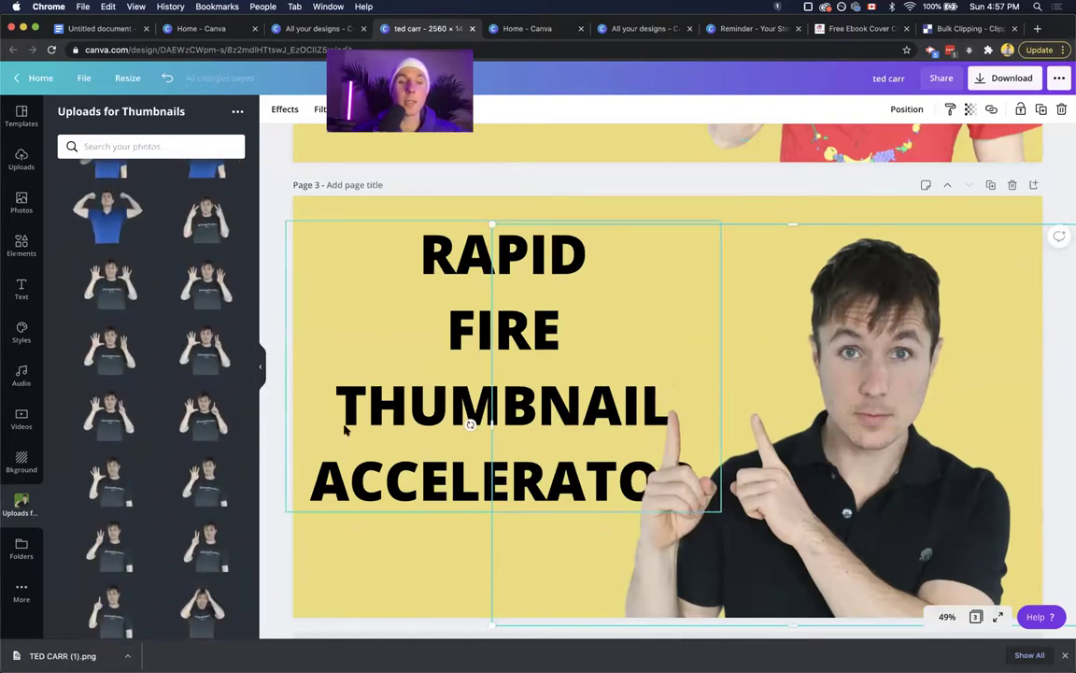
click(206, 481)
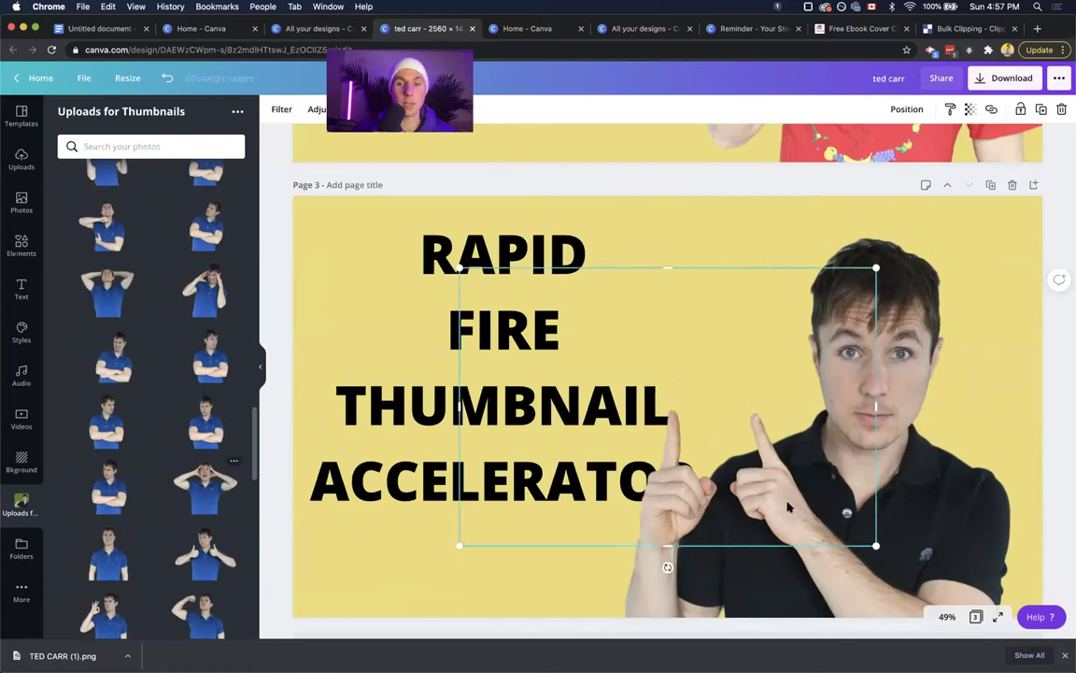
drag(880, 268, 1075, 128)
drag(556, 443, 526, 507)
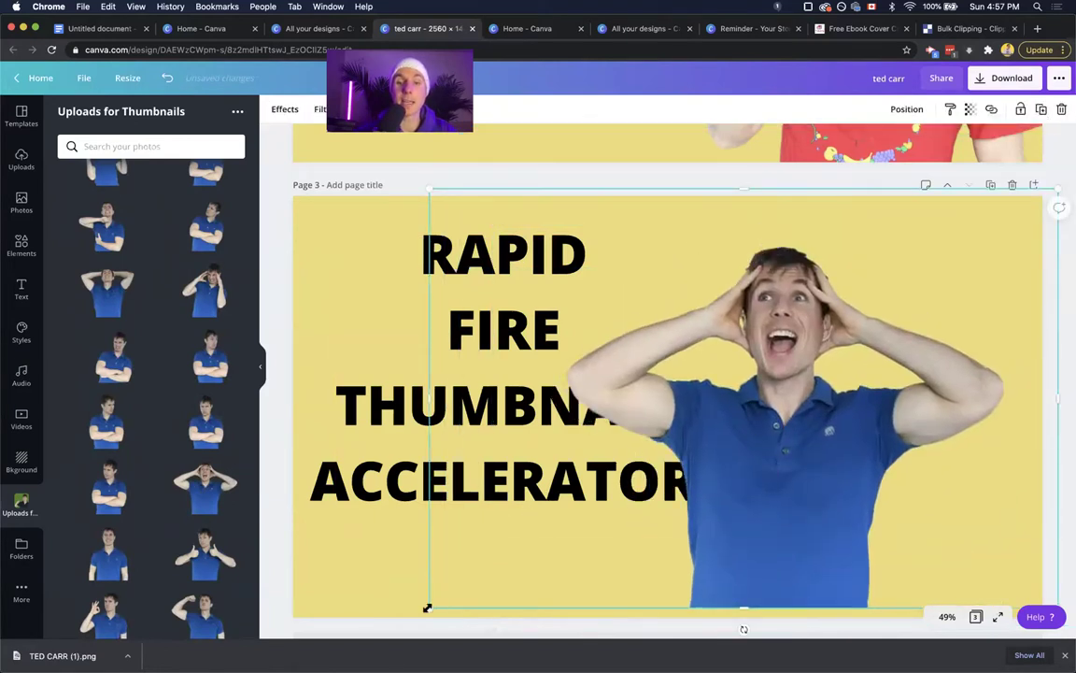
drag(426, 607, 365, 644)
drag(360, 185, 289, 168)
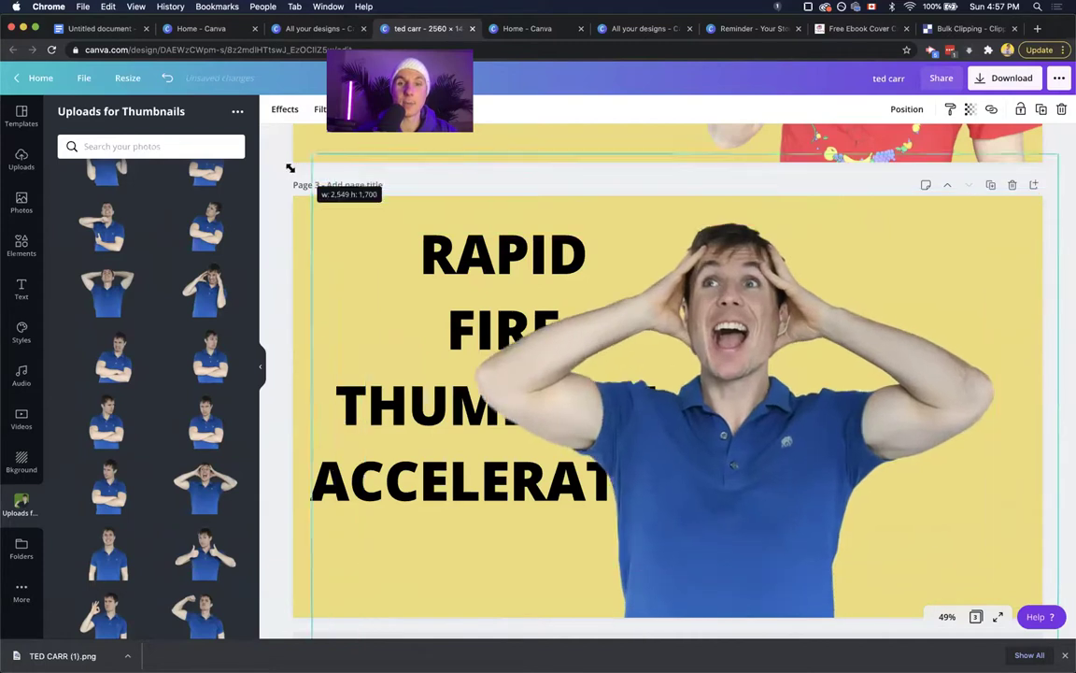
key(super+bracketleft)
click(516, 175)
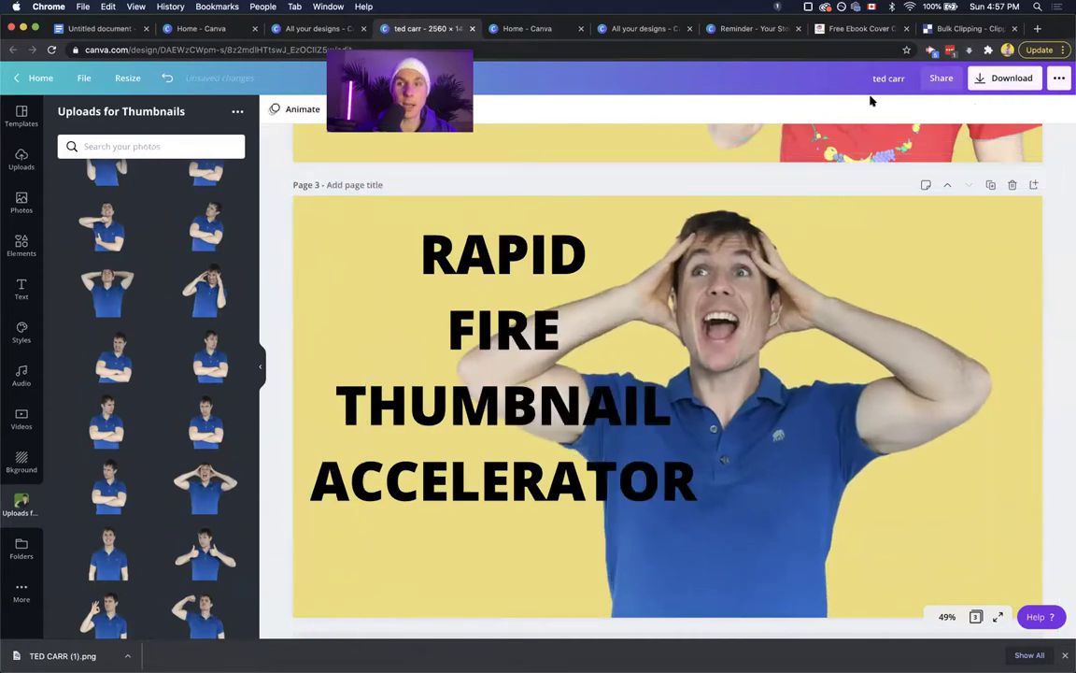